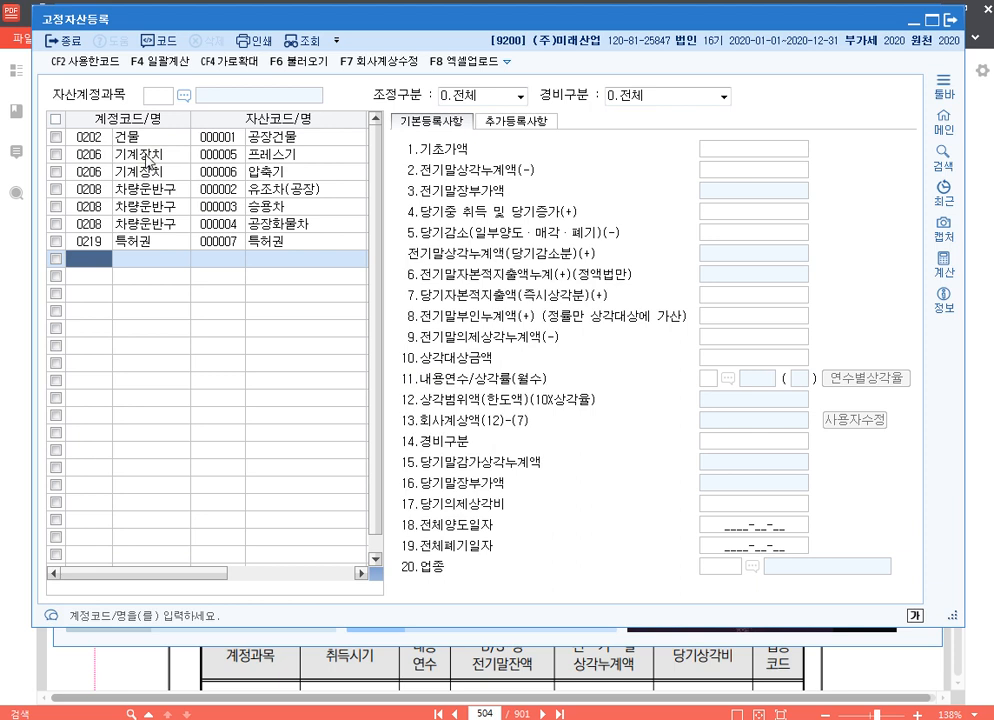
Review the 프레스기 record's 기초가액, 전기말상각누계액 and 당기중 취득 및 당기증가 fields, comparing it with the 공장건물 record
{"action": "left_click", "coordinate": [146, 155]}
{"action": "left_click", "coordinate": [797, 151]}
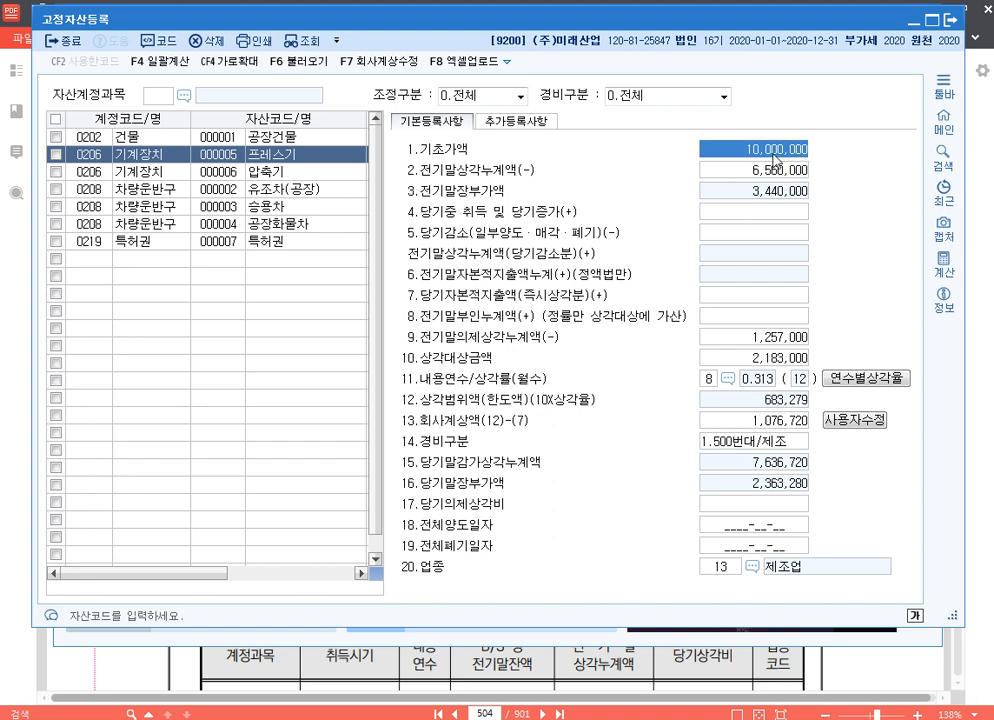
{"action": "left_click", "coordinate": [786, 173]}
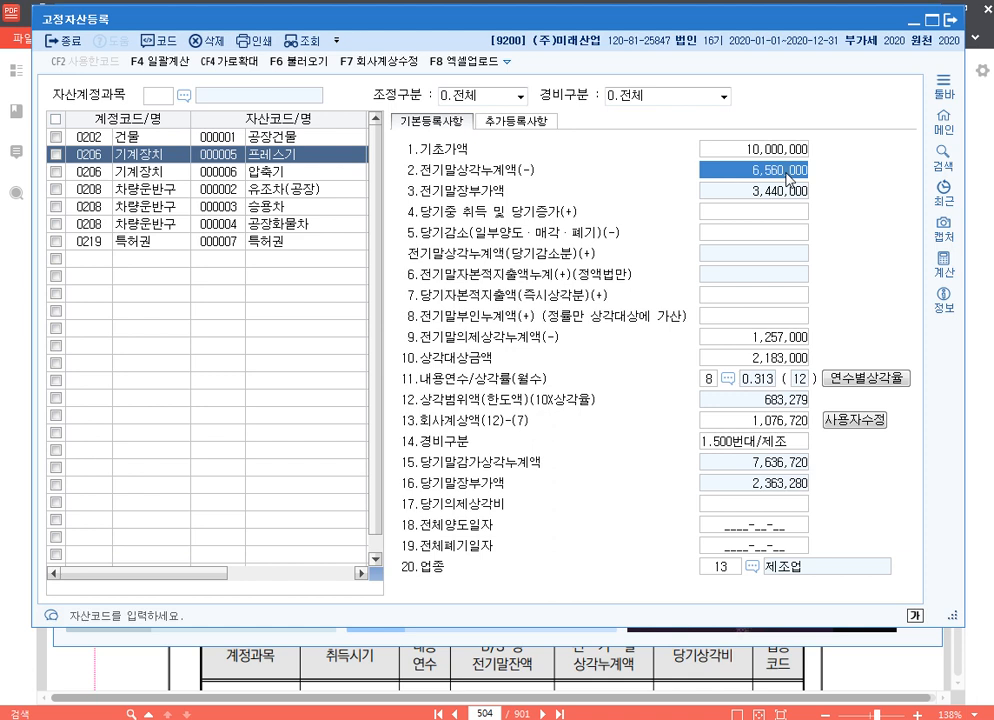
{"action": "left_click", "coordinate": [775, 211]}
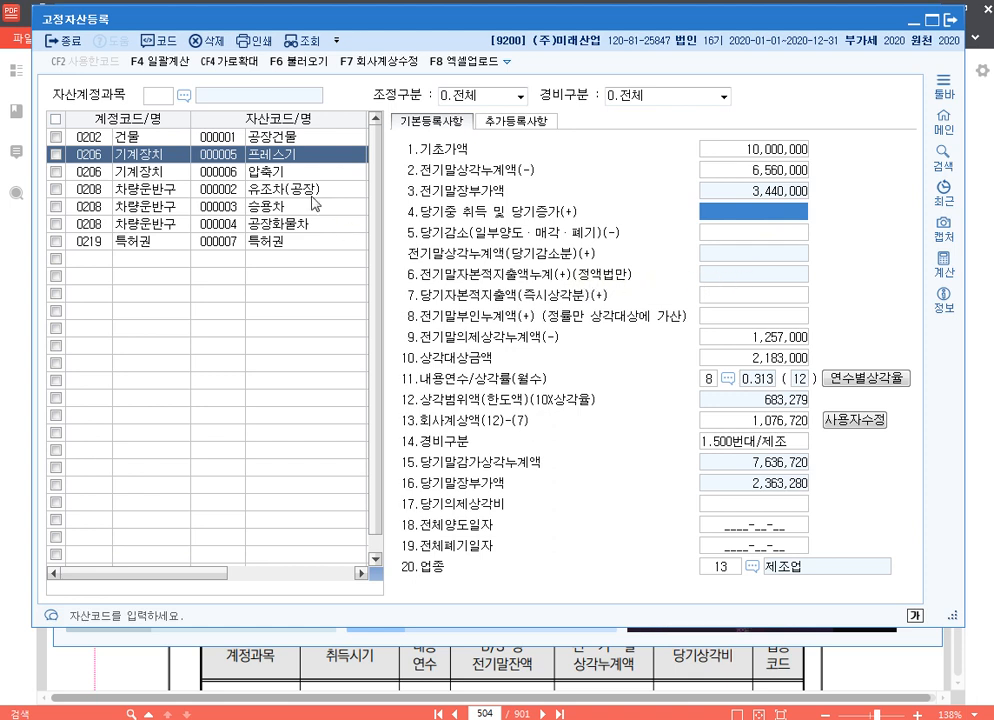
{"action": "left_click", "coordinate": [185, 140]}
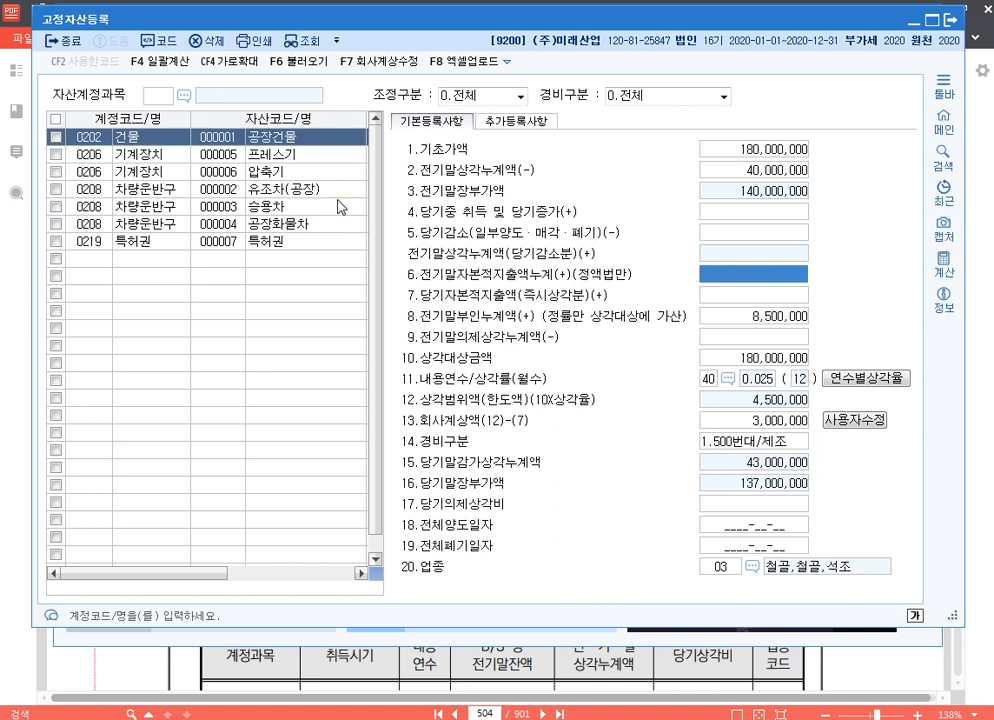
{"action": "left_click", "coordinate": [160, 157]}
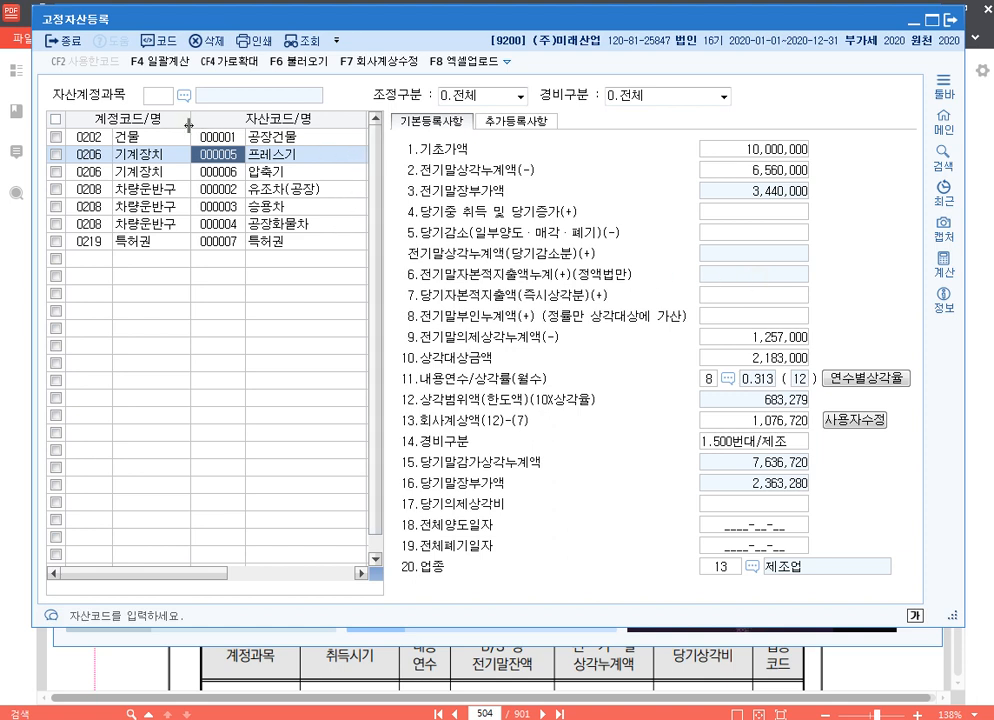
Adjust the window and asset list column widths to reveal 취득년월일 and 상각방법, keeping the 프레스기 row selected
{"action": "left_click_drag", "start_coordinate": [191, 118], "coordinate": [175, 118]}
{"action": "left_click_drag", "start_coordinate": [351, 129], "coordinate": [306, 120]}
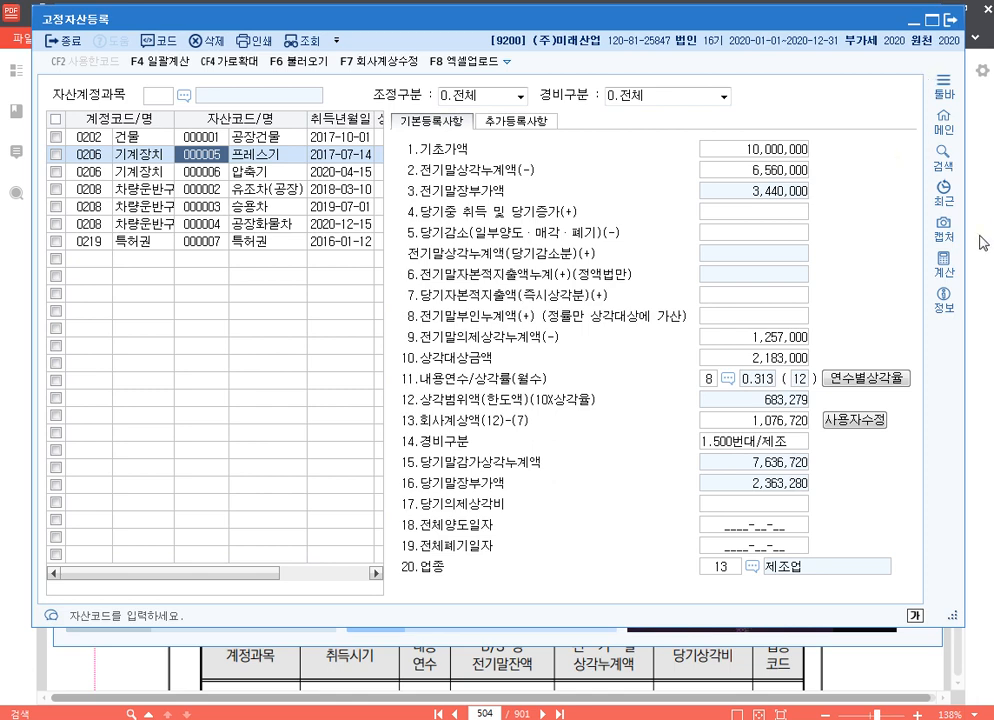
{"action": "left_click_drag", "start_coordinate": [962, 280], "coordinate": [980, 272]}
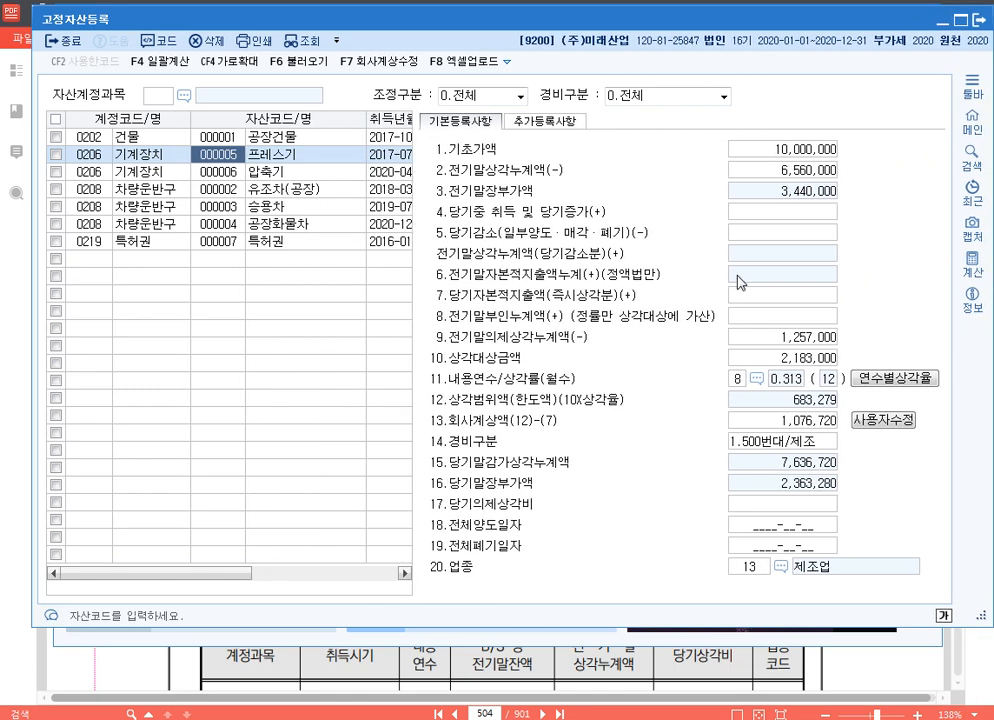
{"action": "left_click_drag", "start_coordinate": [366, 118], "coordinate": [321, 118]}
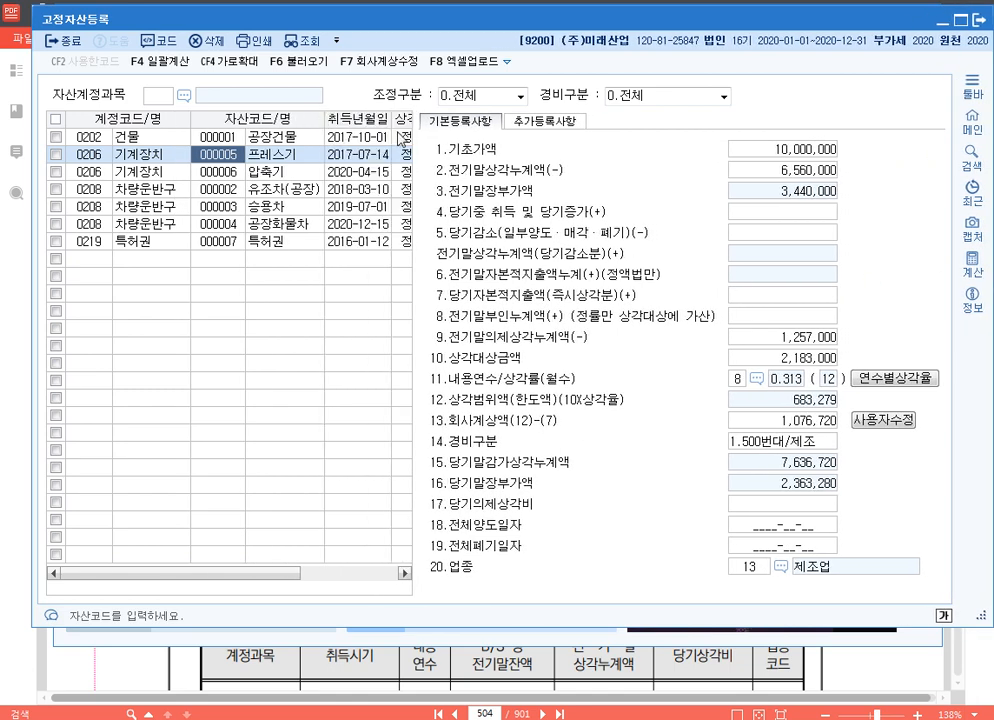
{"action": "left_click", "coordinate": [403, 155]}
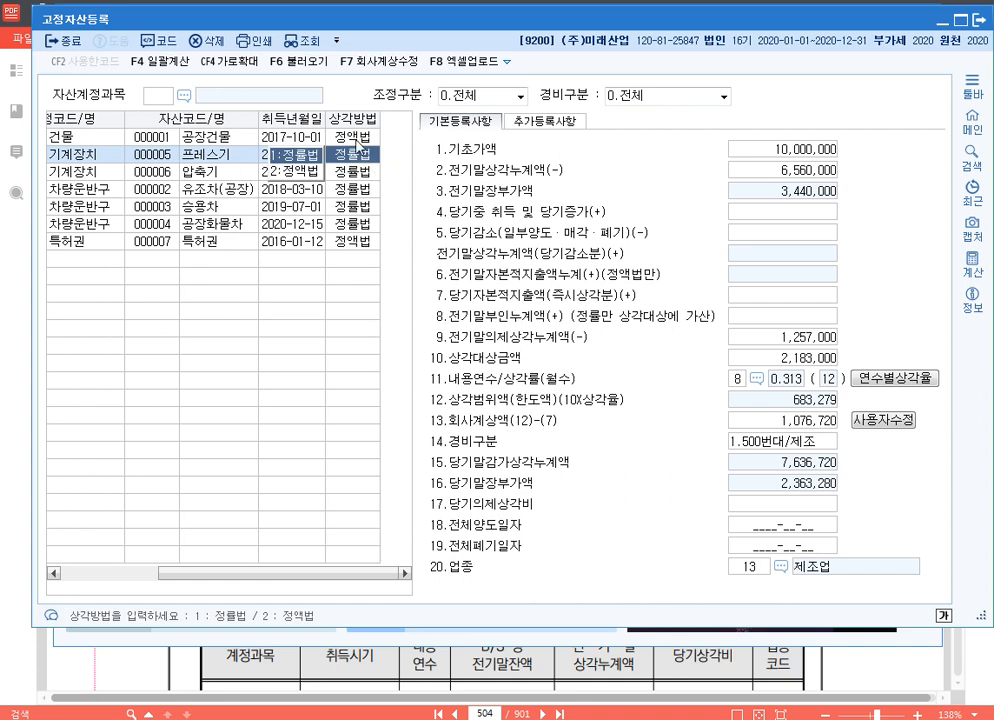
{"action": "left_click", "coordinate": [216, 157]}
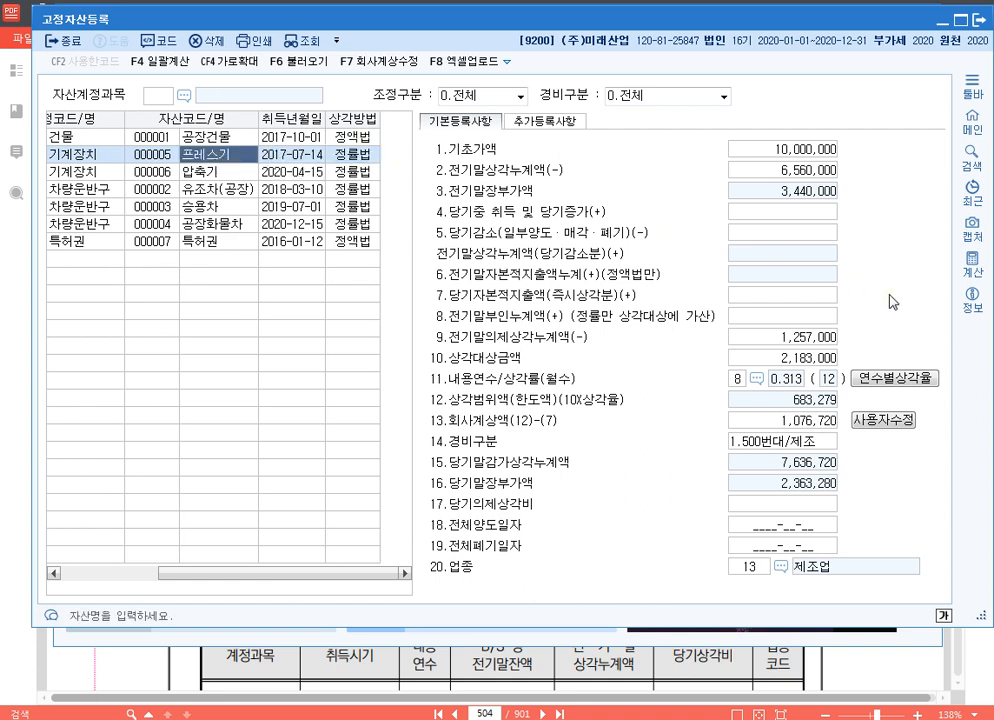
Examine the 프레스기 depreciation fields from 당기자본적지출액 through 내용연수 and 회사계상액 to 당기의제상각비 and 전체양도일자
{"action": "left_click", "coordinate": [766, 298]}
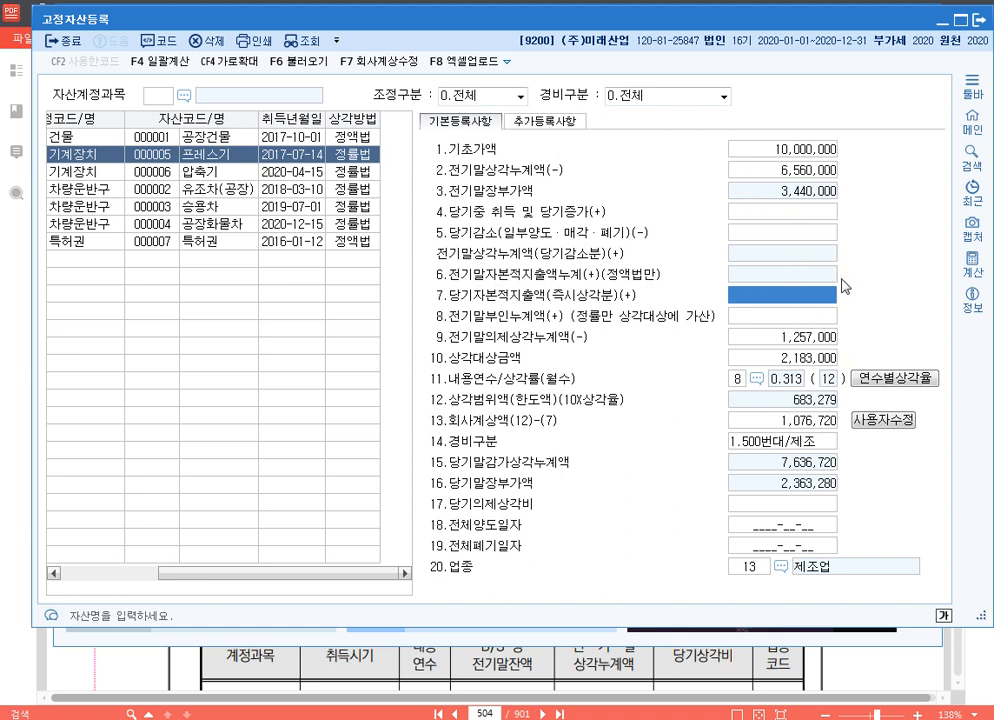
{"action": "left_click", "coordinate": [800, 318]}
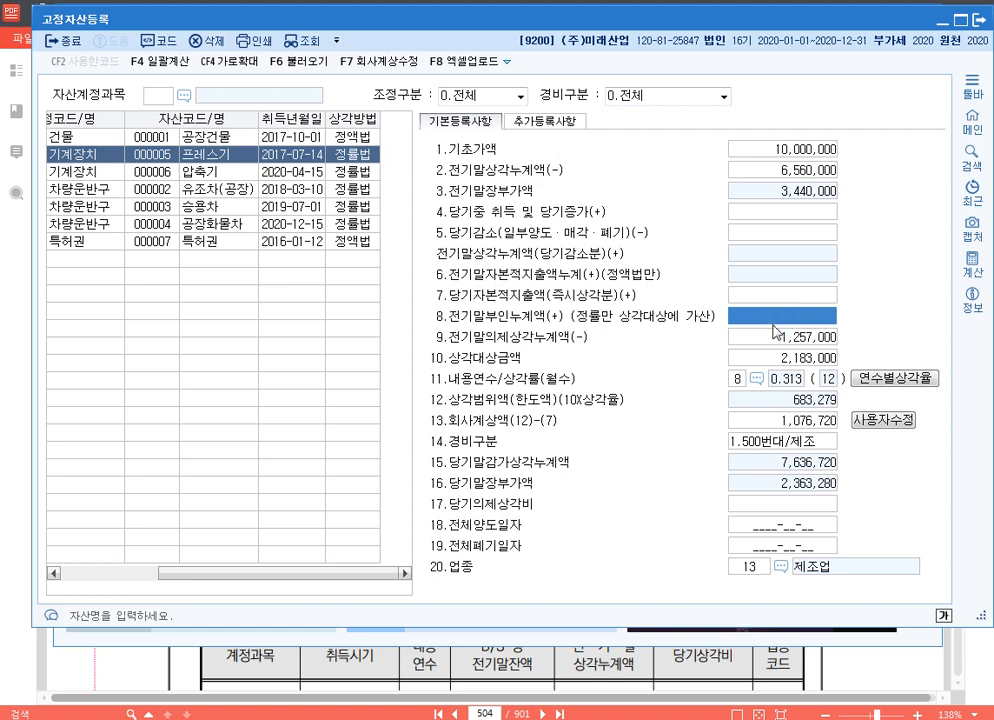
{"action": "left_click", "coordinate": [812, 338]}
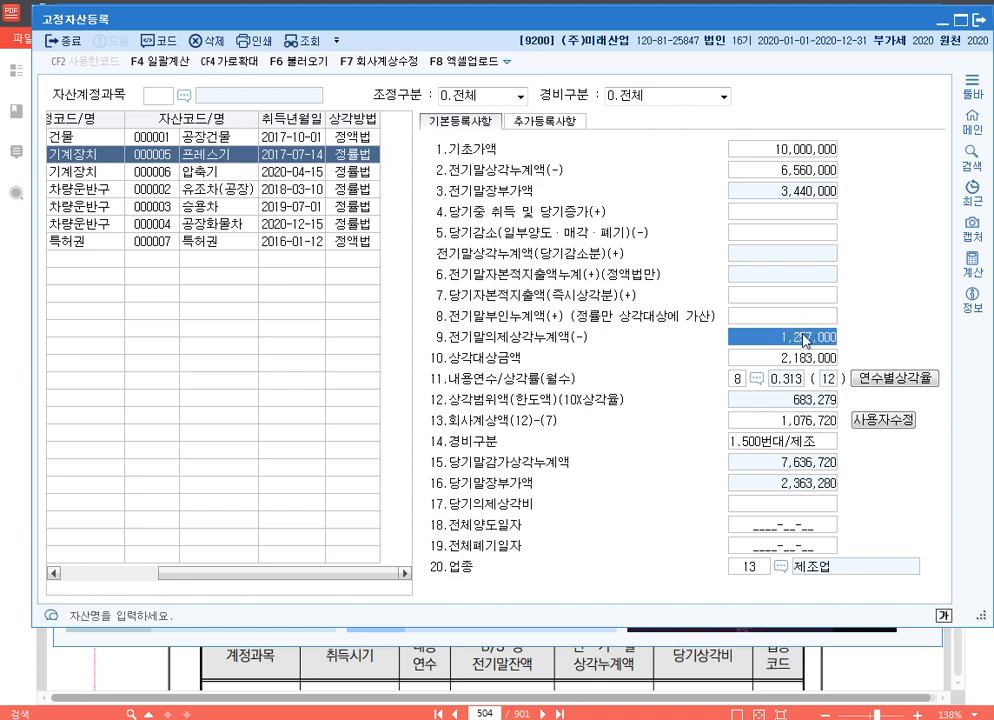
{"action": "left_click", "coordinate": [811, 366]}
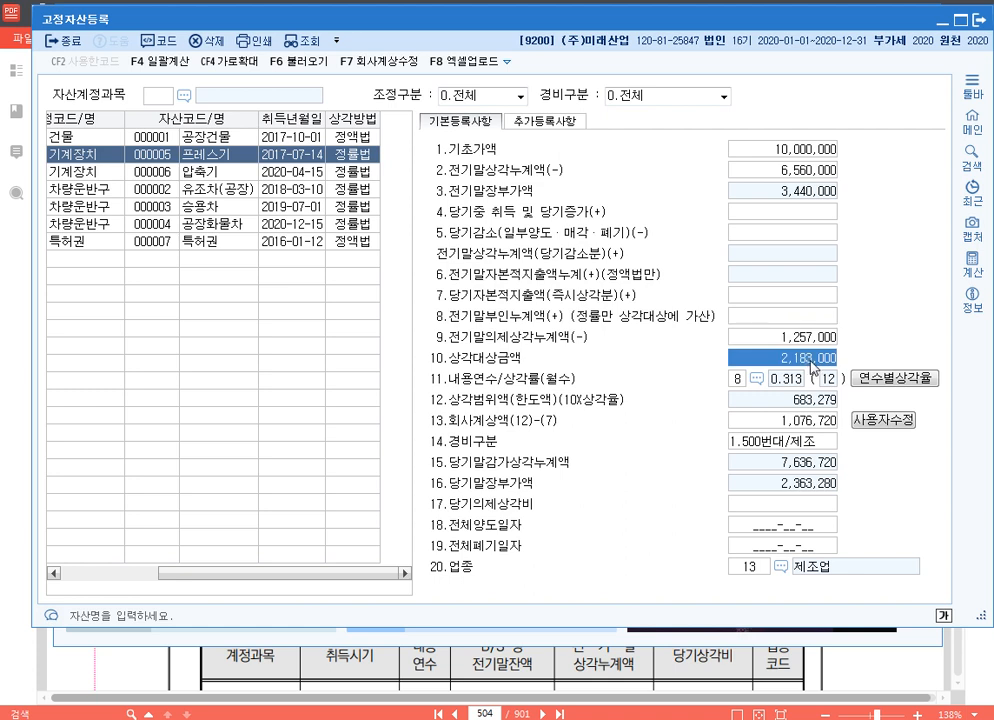
{"action": "left_click", "coordinate": [737, 378]}
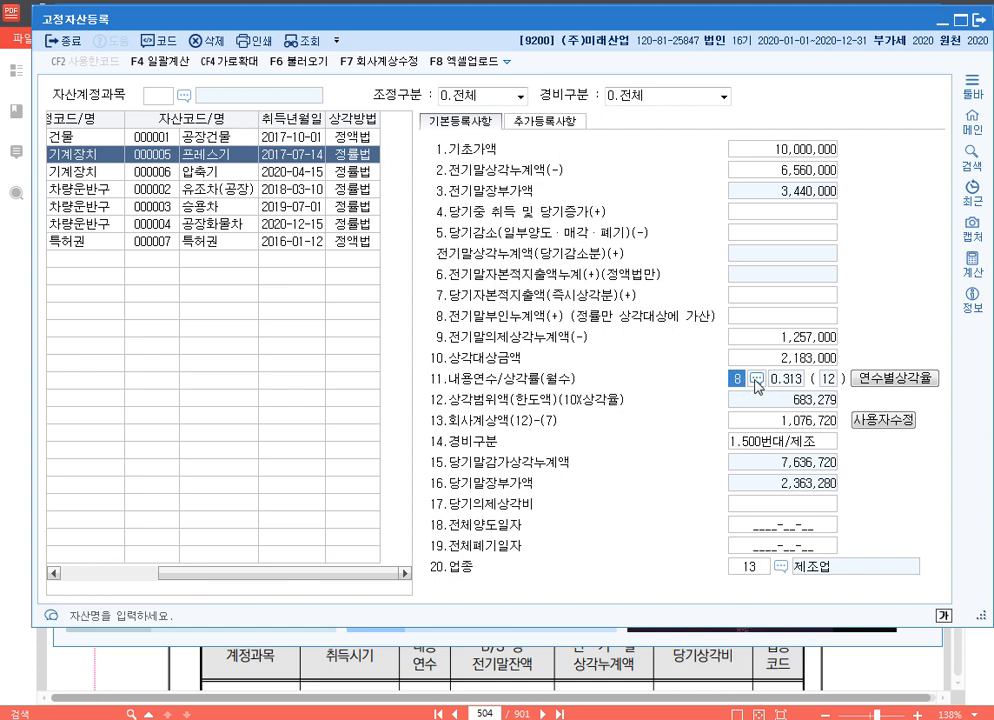
{"action": "left_click", "coordinate": [806, 428]}
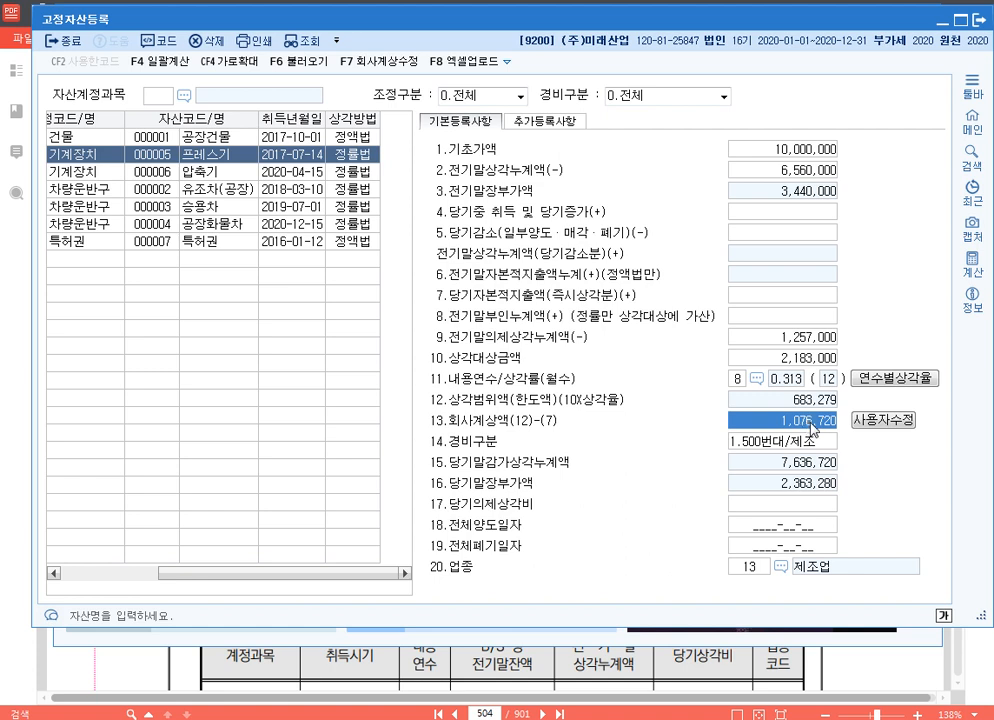
{"action": "left_click", "coordinate": [806, 508]}
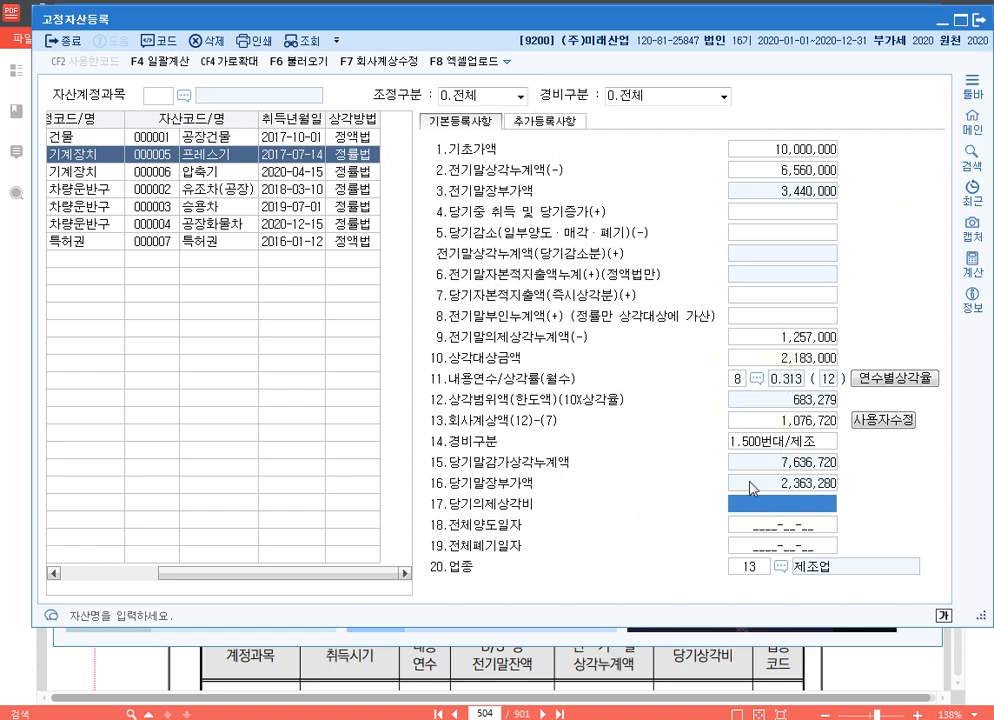
{"action": "left_click", "coordinate": [812, 530]}
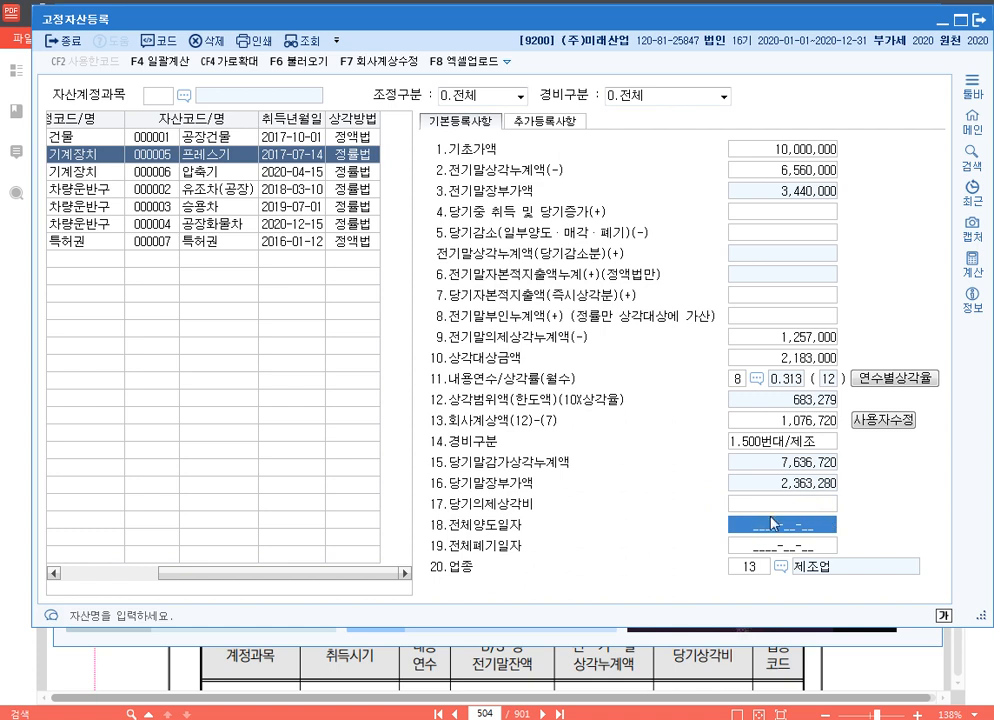
Browse the 업종 code list for the 프레스기 record, leaving its industry code as it is
{"action": "left_click", "coordinate": [753, 567]}
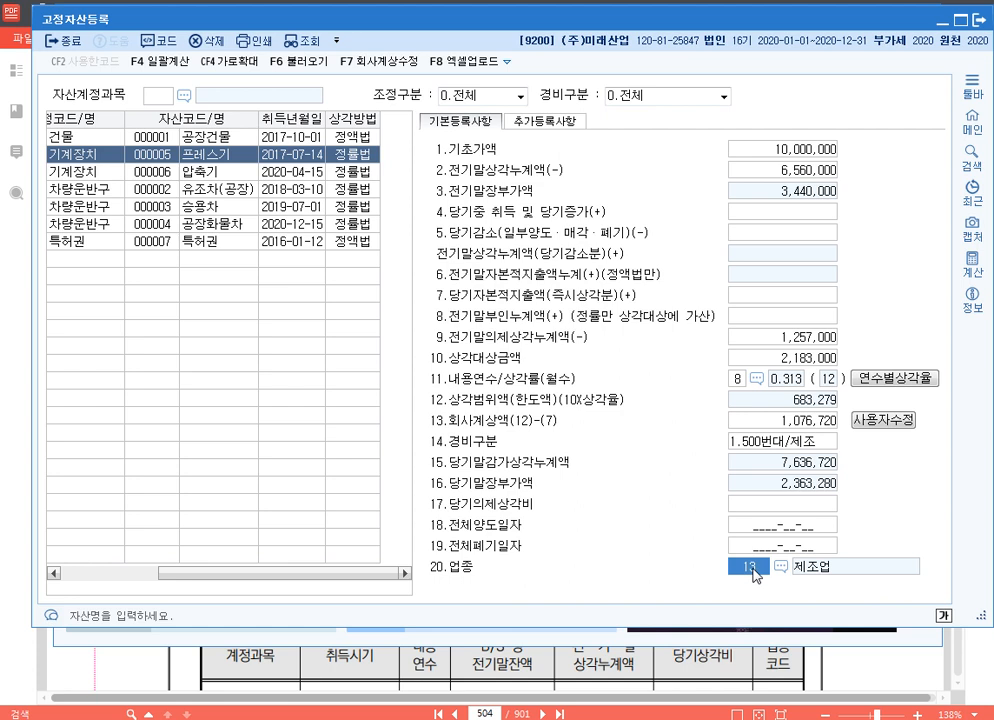
{"action": "key", "text": "F2"}
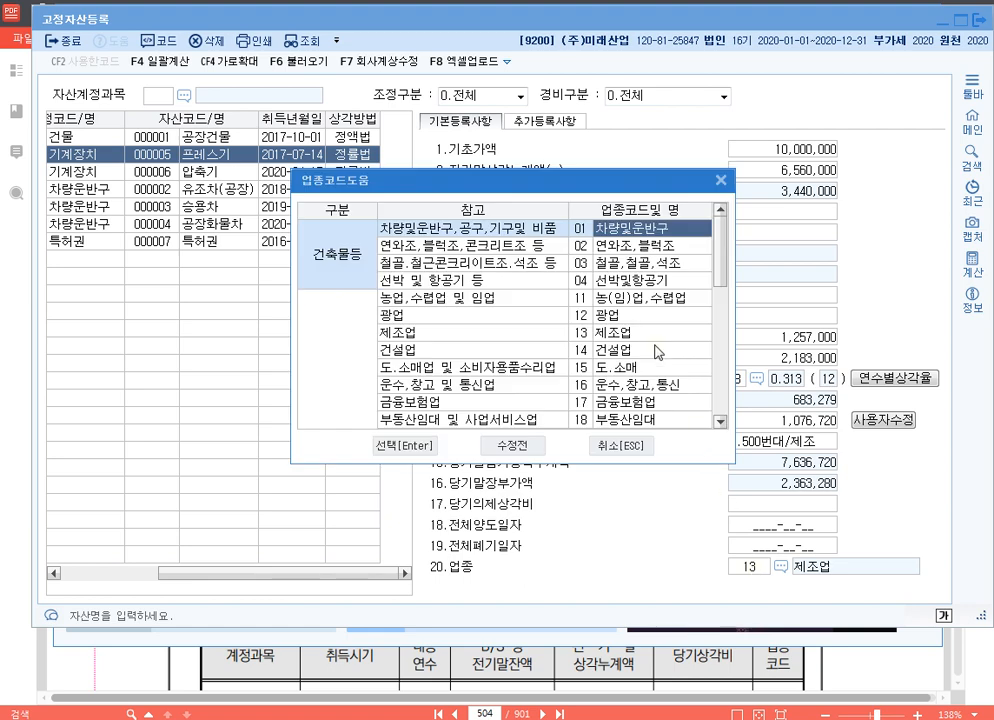
{"action": "scroll", "coordinate": [610, 352], "scroll_direction": "down", "scroll_amount": 5}
{"action": "scroll", "coordinate": [626, 352], "scroll_direction": "down", "scroll_amount": 2}
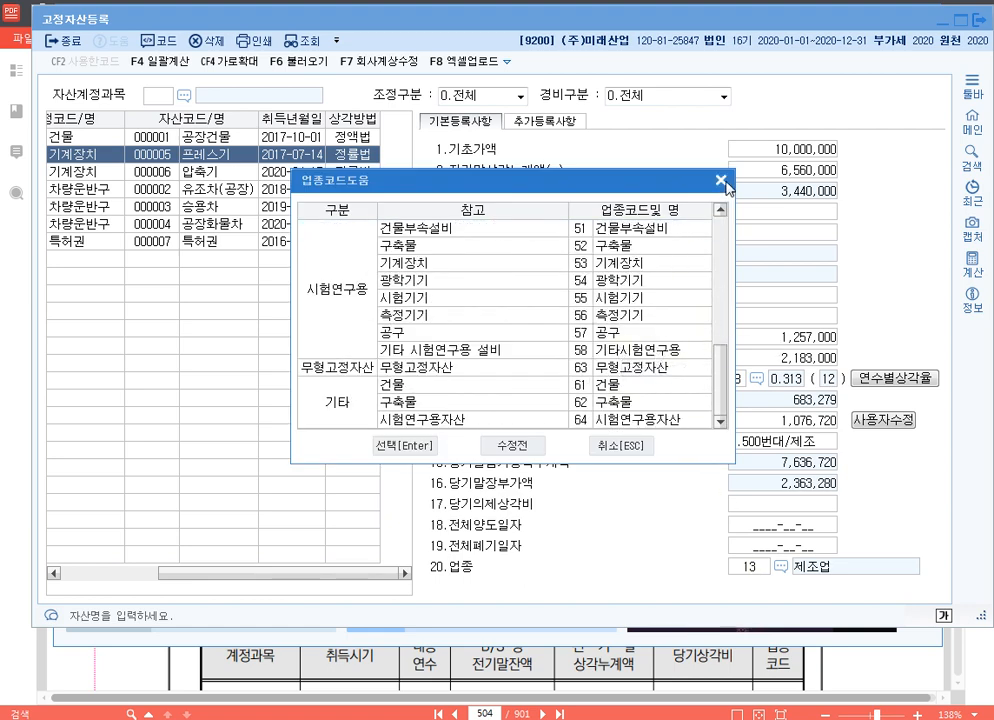
{"action": "left_click", "coordinate": [721, 182]}
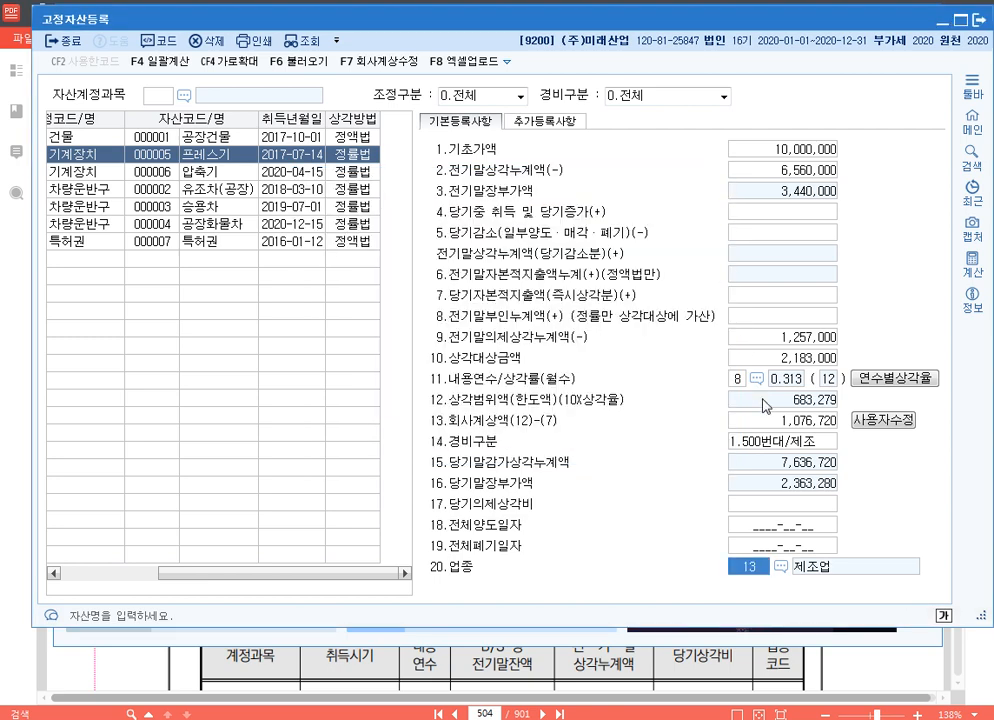
{"action": "left_click", "coordinate": [781, 567]}
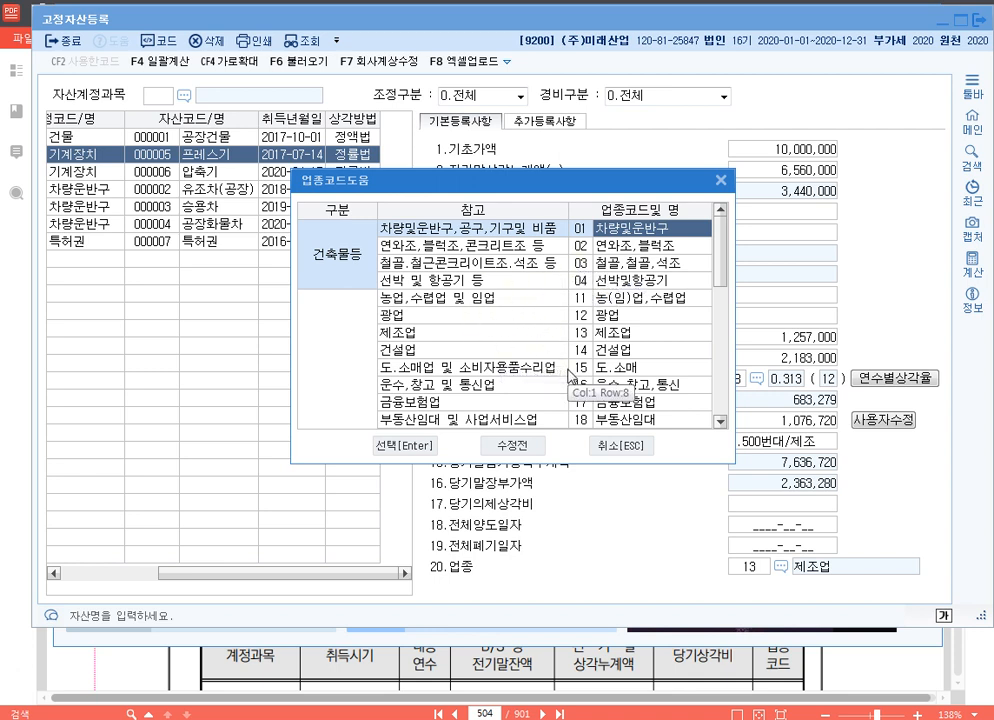
{"action": "left_click", "coordinate": [622, 445]}
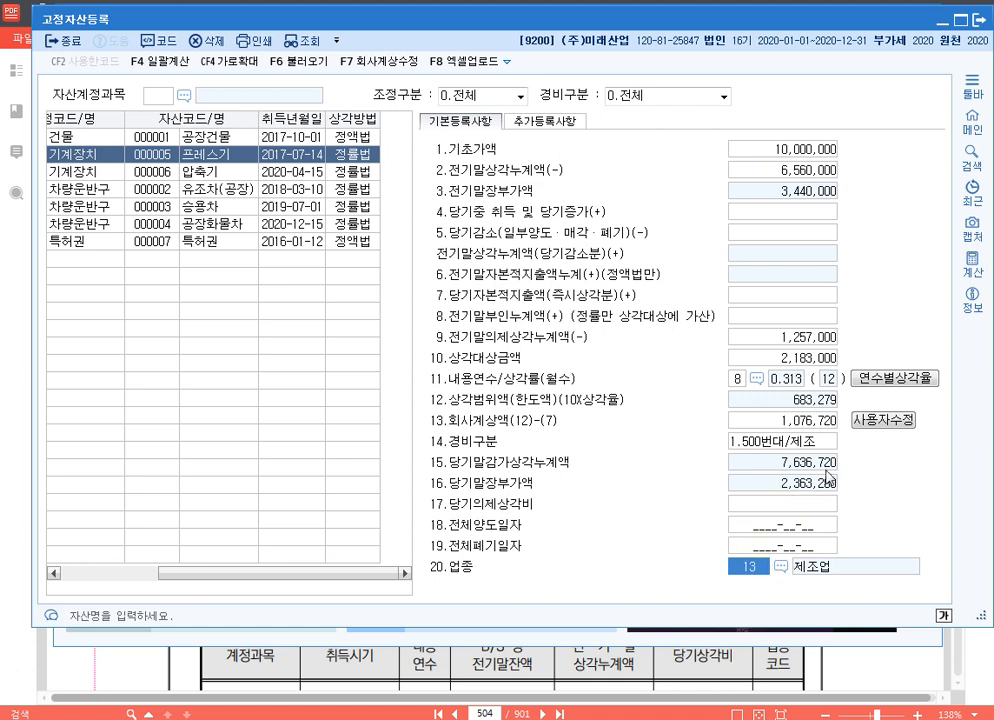
Review the registered data of 압축기, 유조차(공장), 승용차 and 공장화물차 in the asset list
{"action": "left_click", "coordinate": [202, 175]}
{"action": "left_click", "coordinate": [204, 190]}
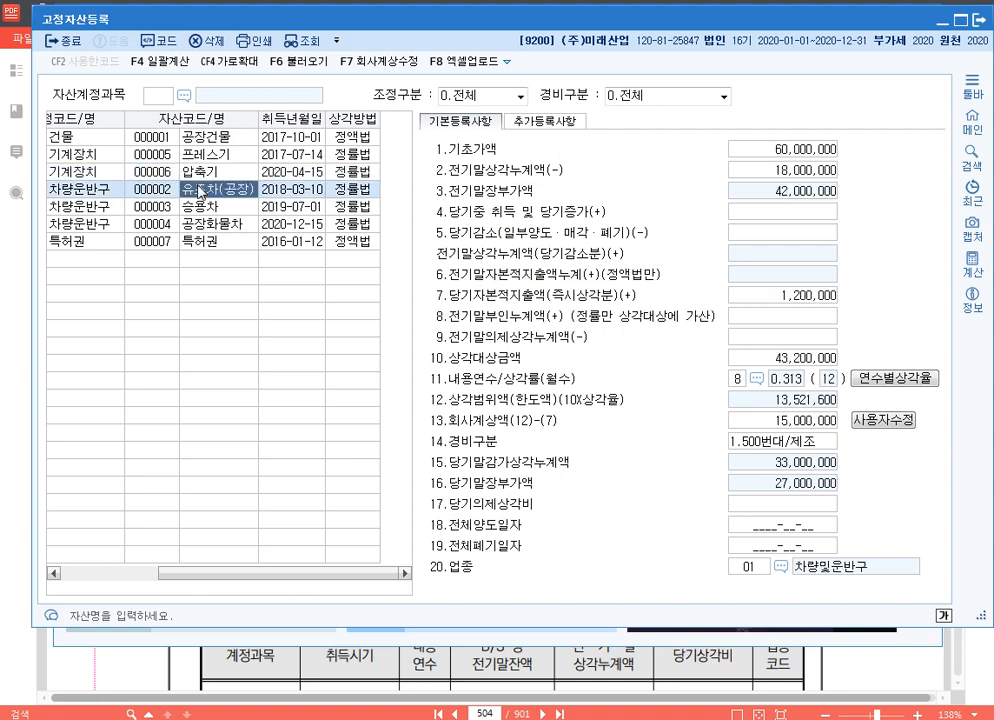
{"action": "left_click", "coordinate": [206, 208]}
{"action": "left_click", "coordinate": [209, 226]}
{"action": "left_click", "coordinate": [210, 259]}
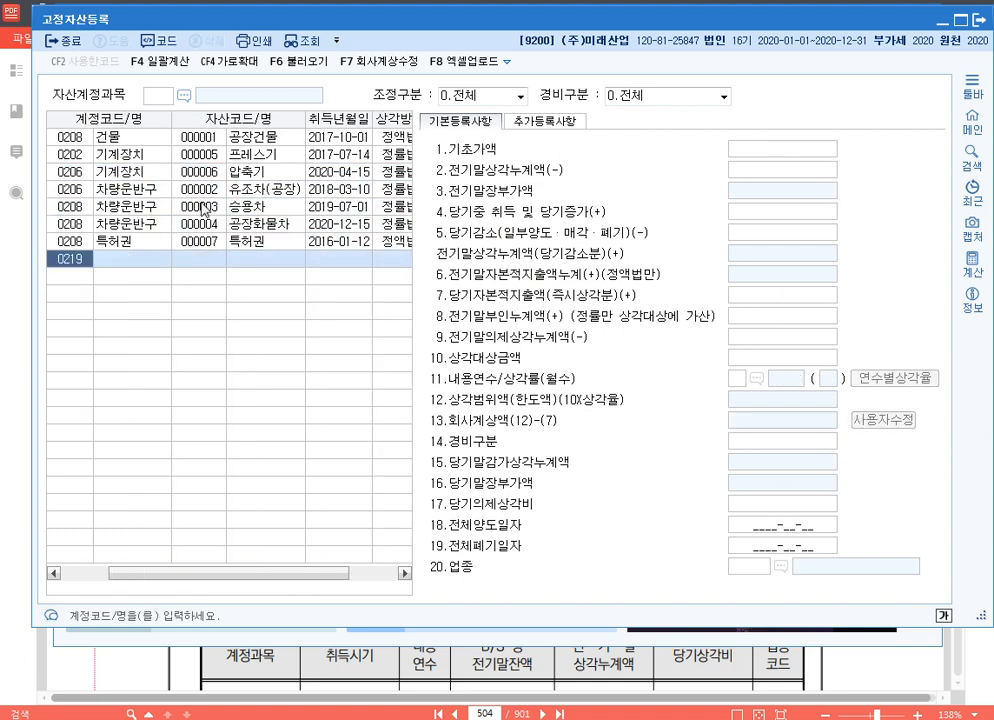
Close 고정자산등록 and open 미상각자산감가상각조정명세서 under 감가상각비조정
{"action": "left_click", "coordinate": [979, 20]}
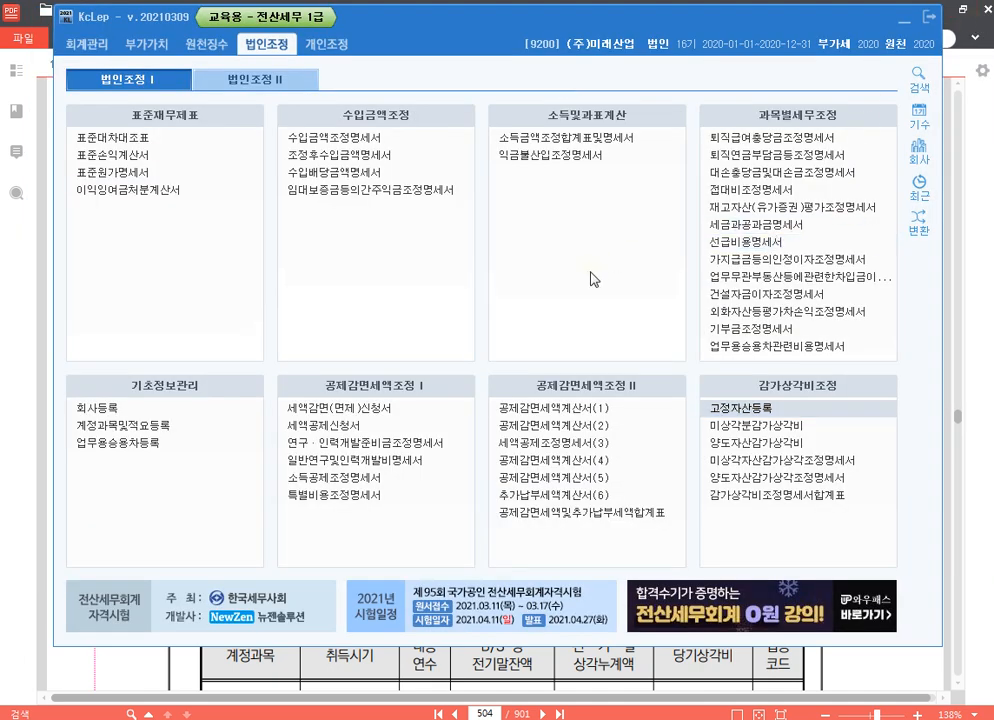
{"action": "left_click", "coordinate": [868, 465]}
{"action": "left_click", "coordinate": [868, 465]}
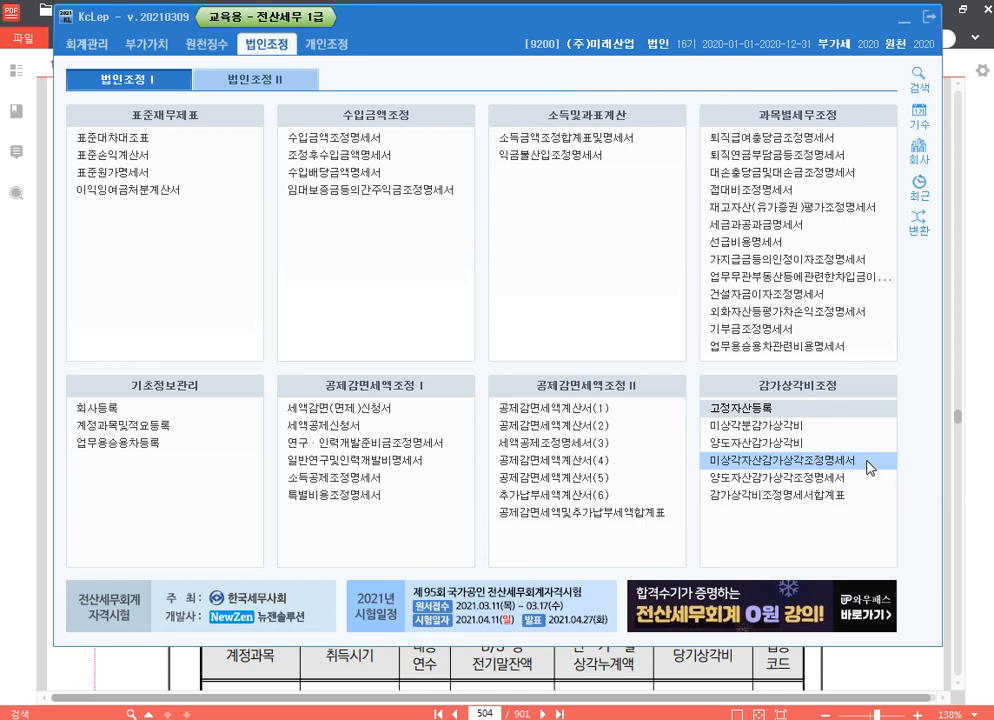
{"action": "left_click", "coordinate": [868, 465]}
{"action": "double_click", "coordinate": [851, 463]}
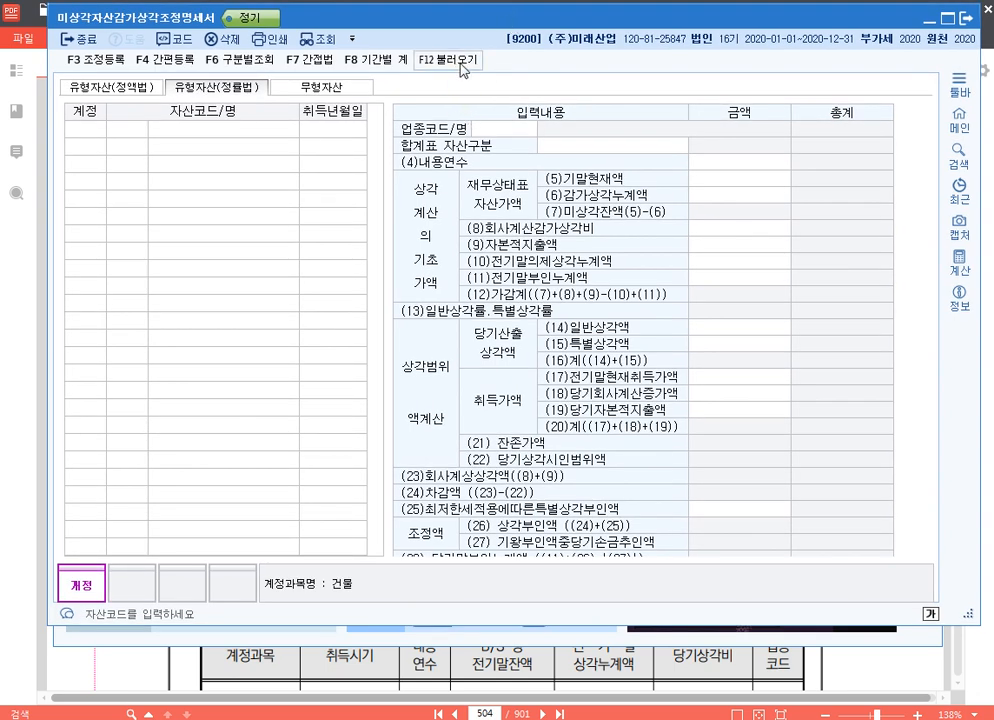
Load the fixed asset registration data into the adjustment statement, replacing any existing entries
{"action": "left_click", "coordinate": [463, 62]}
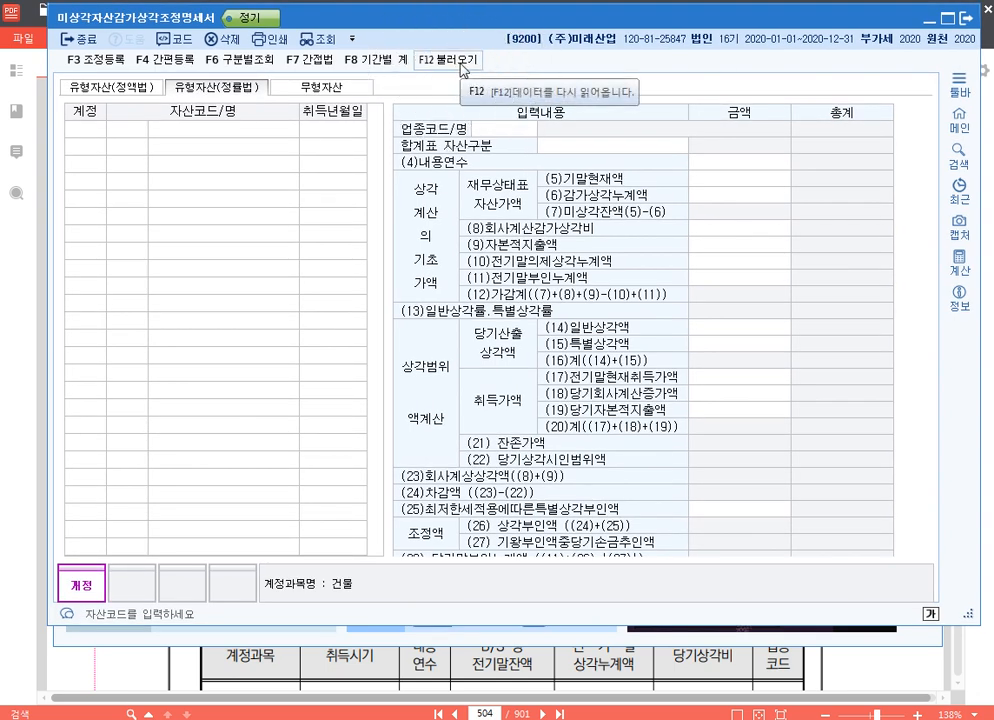
{"action": "left_click", "coordinate": [463, 62]}
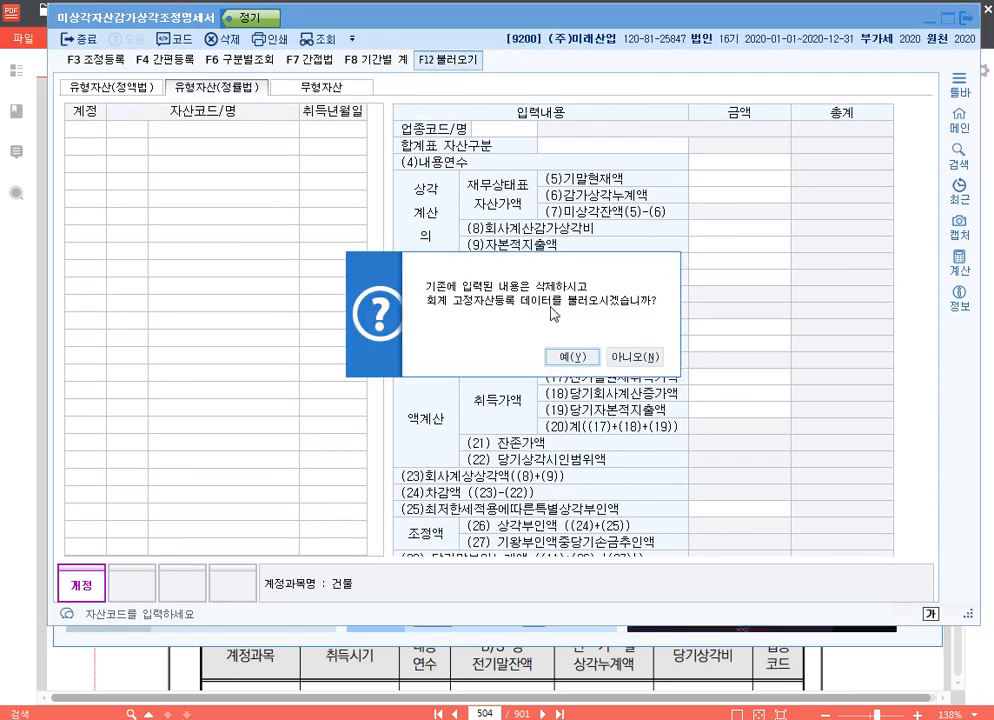
{"action": "left_click", "coordinate": [586, 359]}
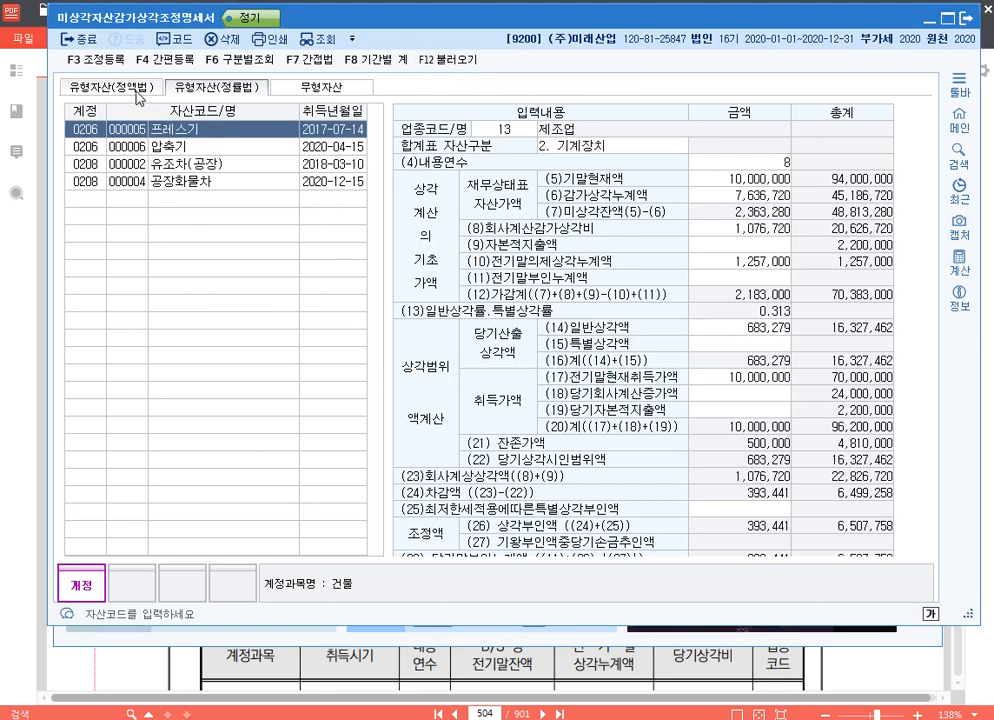
Compare the loaded straight-line (정액법) and declining-balance (정률법) tangible asset statements
{"action": "left_click", "coordinate": [133, 93]}
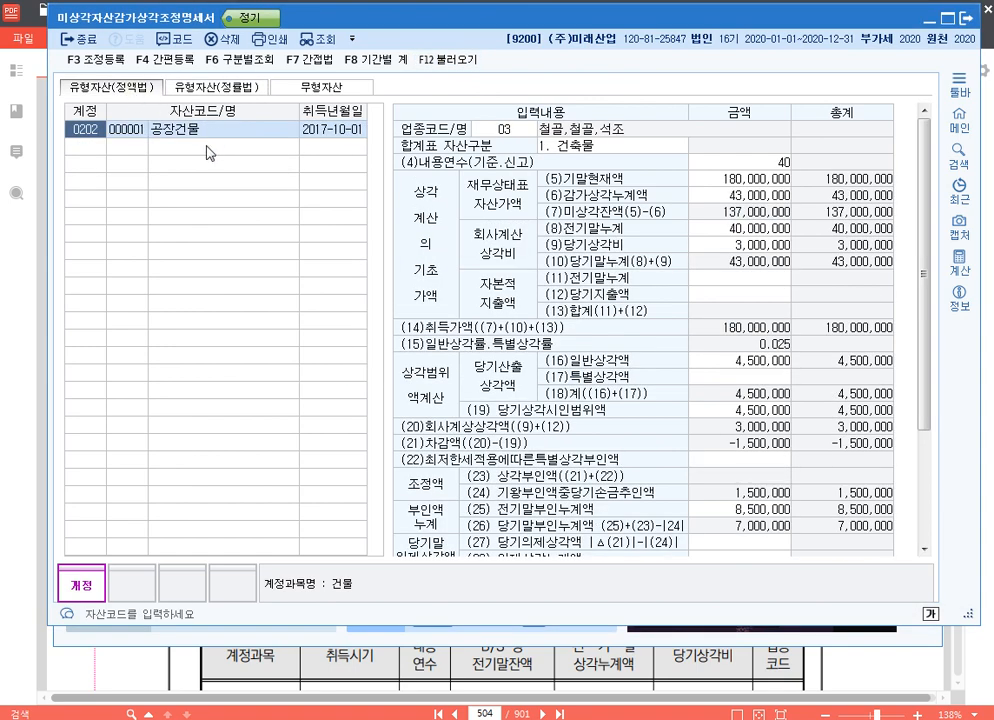
{"action": "left_click", "coordinate": [234, 92]}
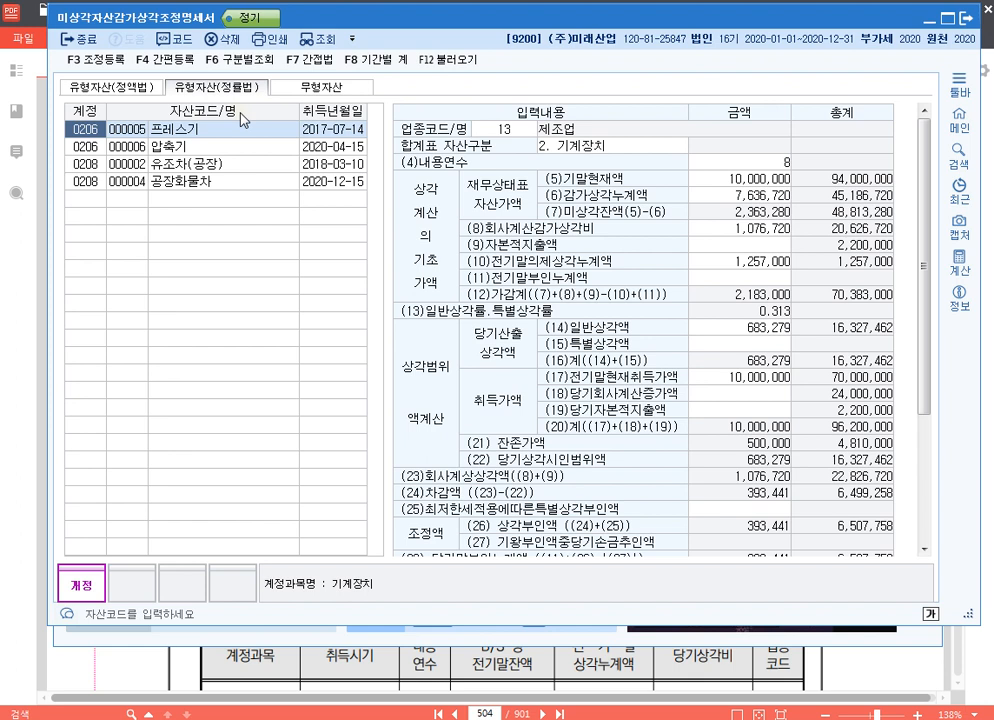
{"action": "left_click", "coordinate": [112, 85]}
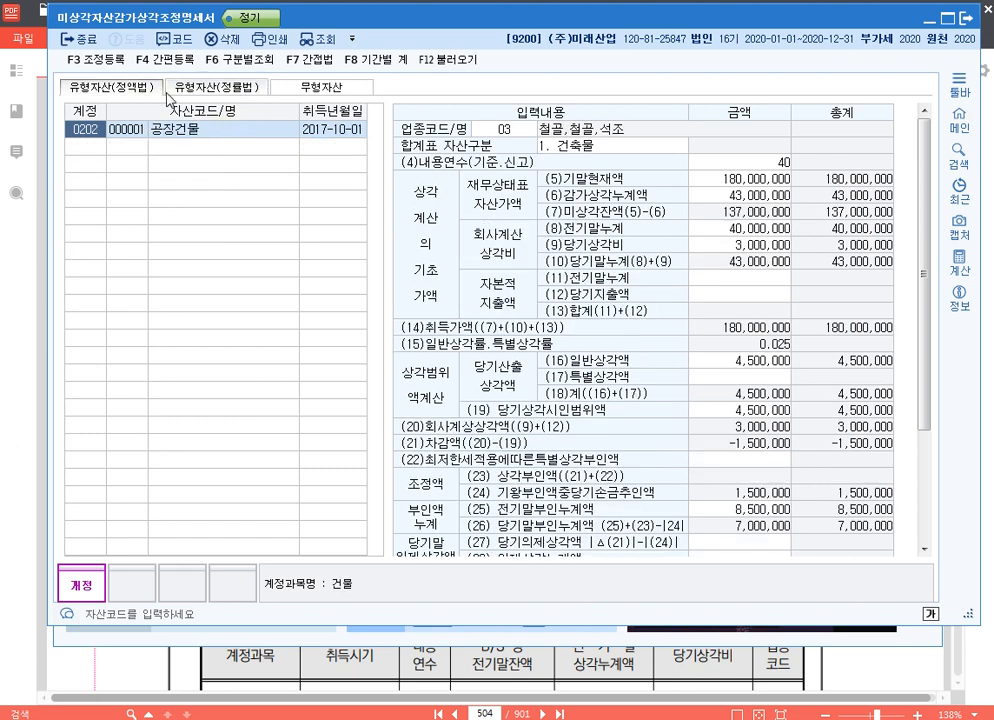
View the loaded 무형자산 statement for 특허권 and compare it with the straight-line and declining-balance tangible asset statements
{"action": "left_click", "coordinate": [252, 91]}
{"action": "left_click", "coordinate": [338, 90]}
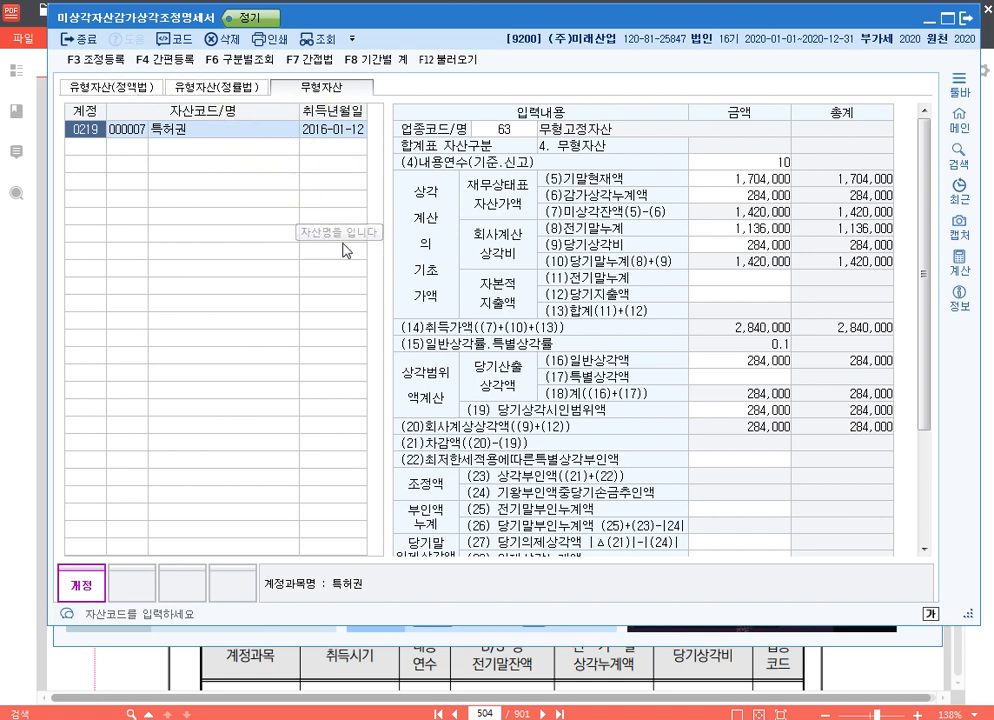
{"action": "left_click", "coordinate": [112, 86]}
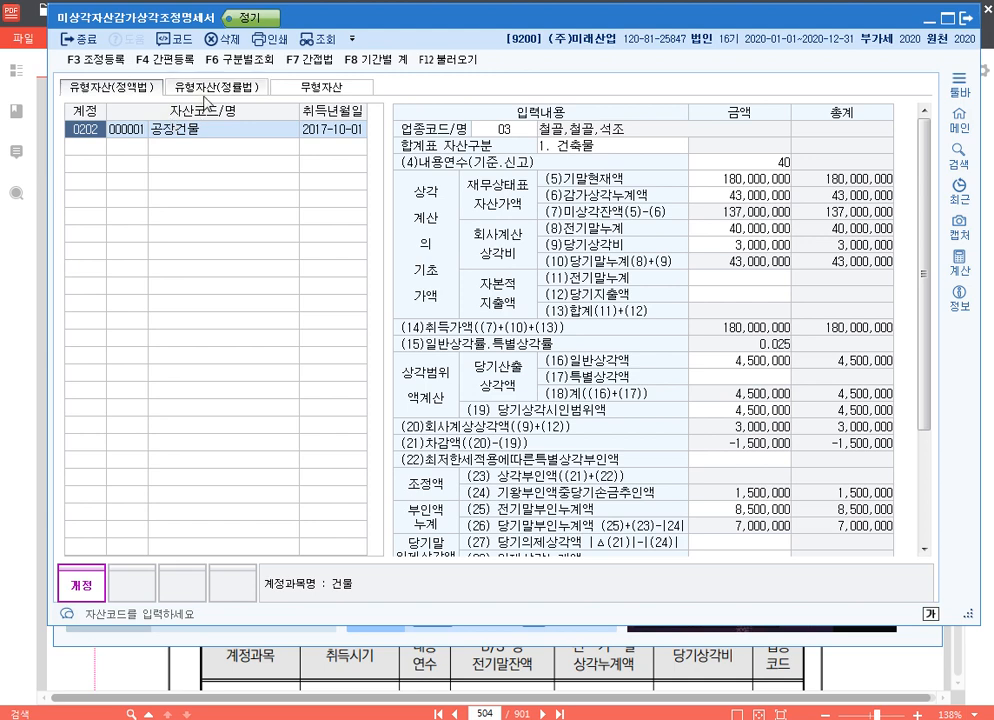
{"action": "left_click", "coordinate": [227, 95]}
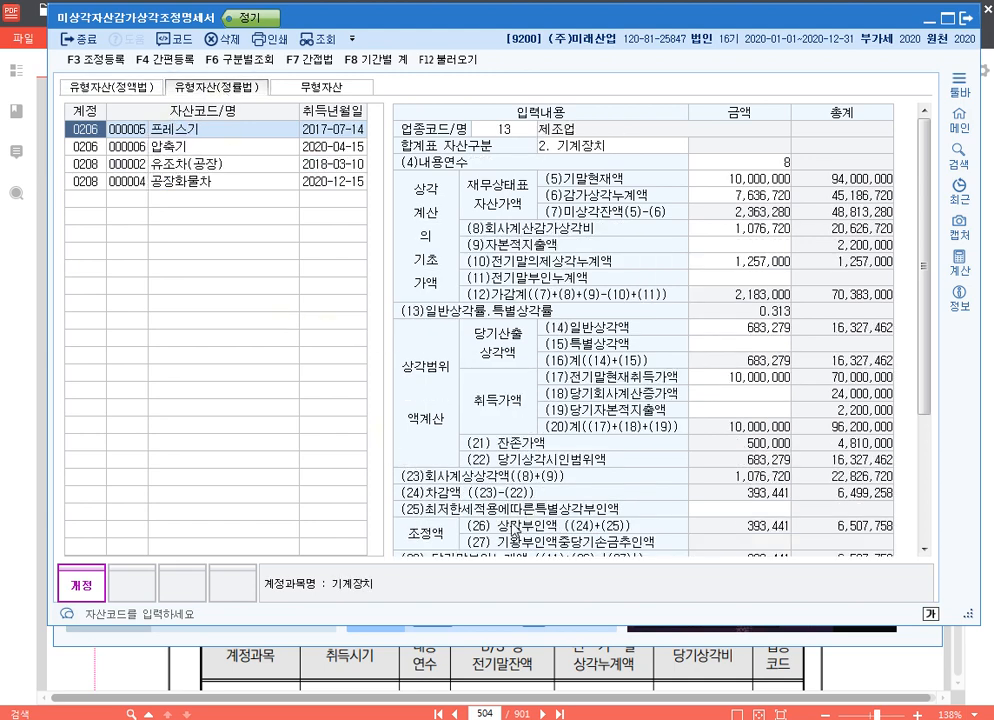
Examine the 조정액 items (23) 상각부인액 and (24) 기왕부인액중당기손금추인액 for 공장건물 in the straight-line statement
{"action": "left_click", "coordinate": [138, 90]}
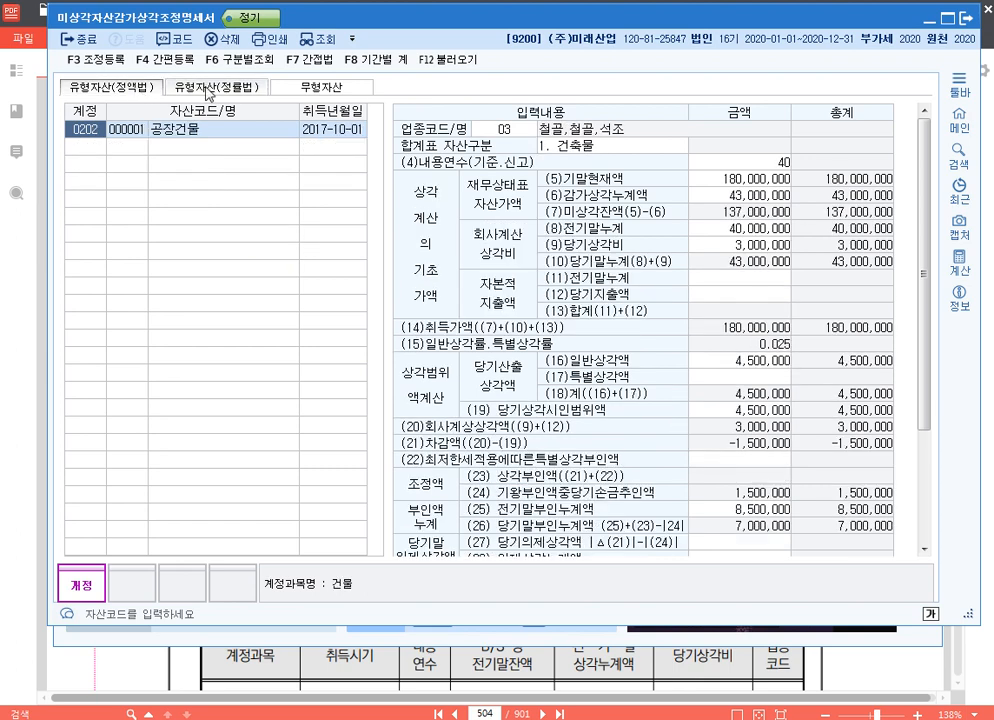
{"action": "key", "text": "F9"}
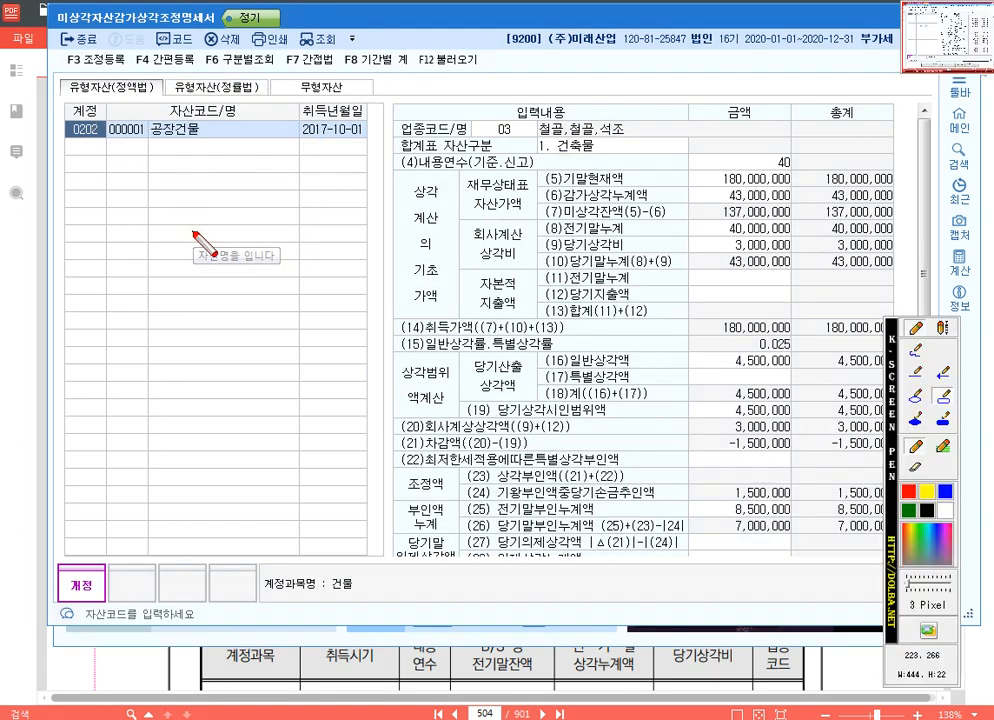
{"action": "left_click_drag", "start_coordinate": [895, 450], "coordinate": [929, 470]}
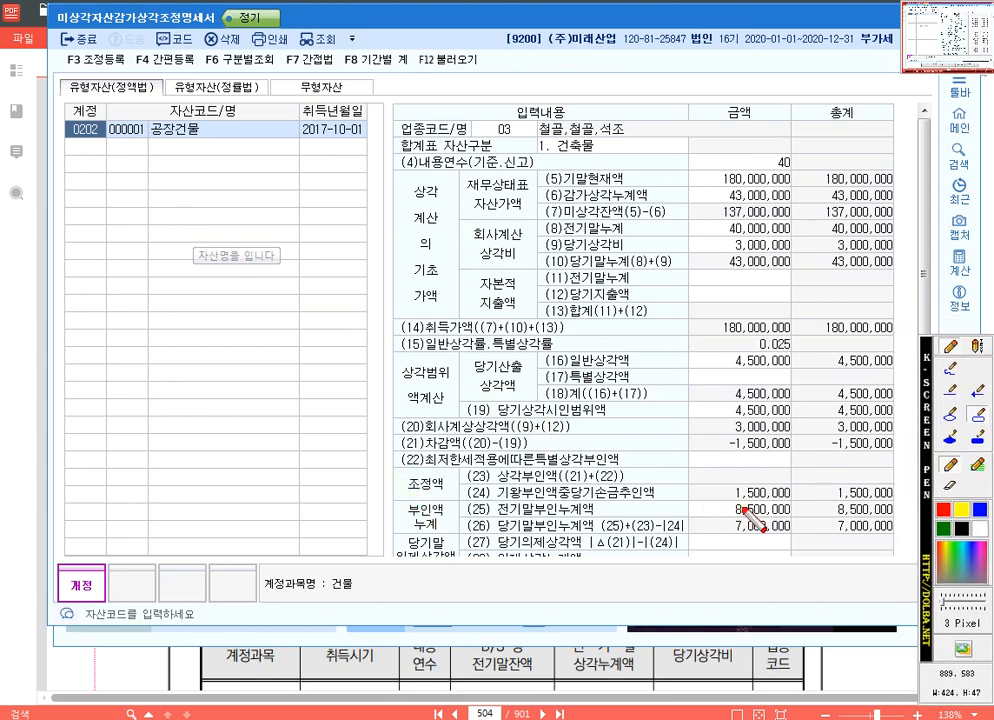
{"action": "left_click_drag", "start_coordinate": [391, 467], "coordinate": [900, 494]}
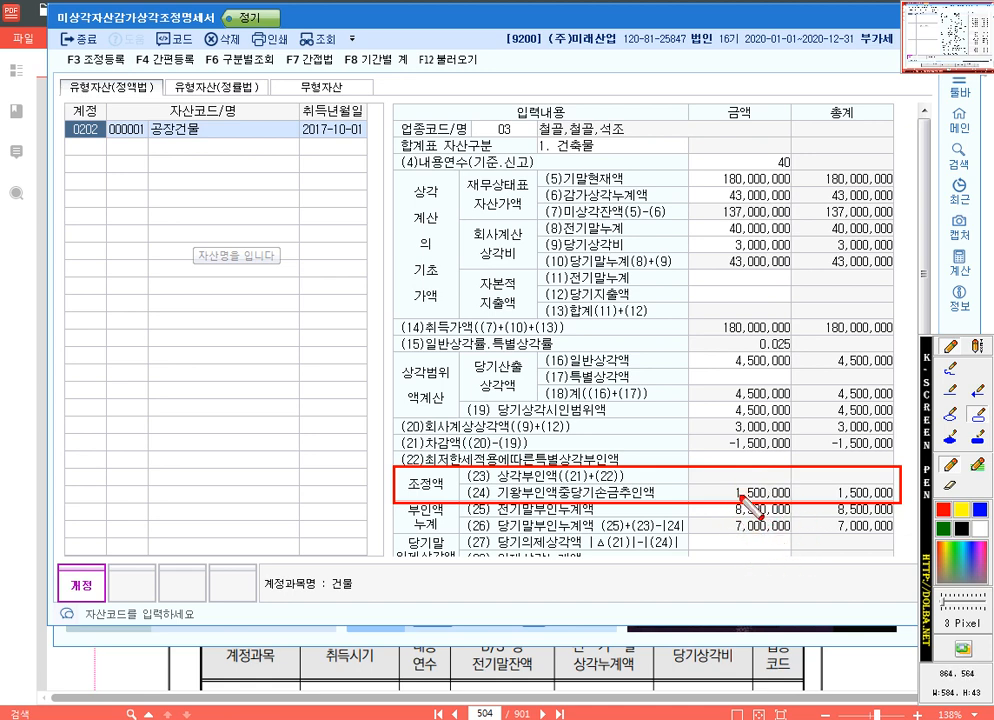
{"action": "key", "text": "Escape"}
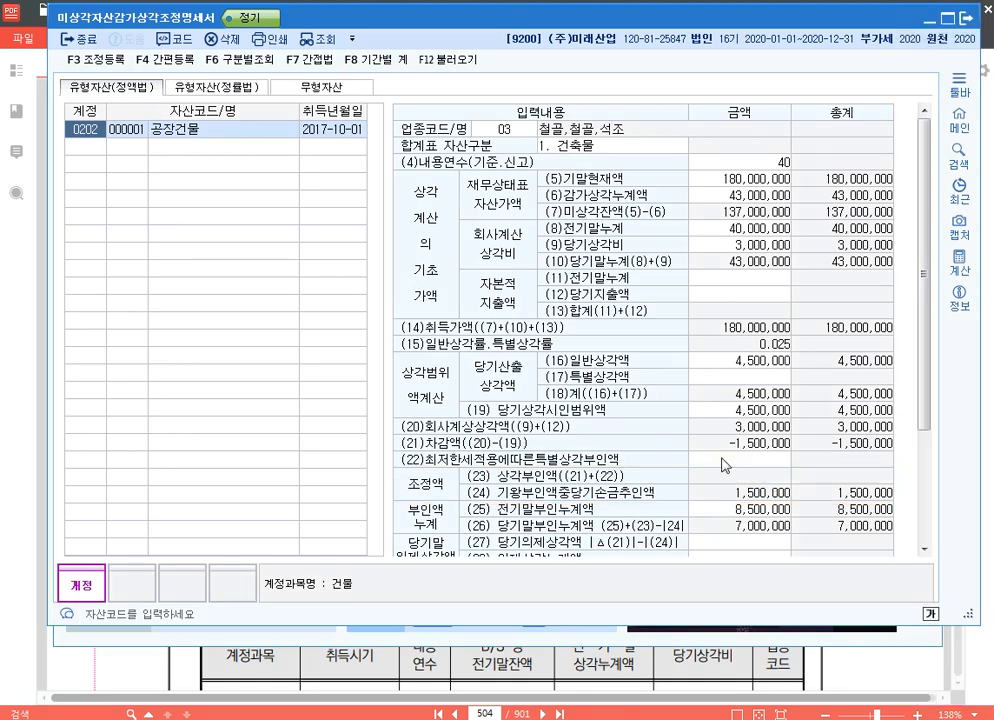
{"action": "left_click", "coordinate": [741, 462]}
{"action": "scroll", "coordinate": [575, 362], "scroll_direction": "down", "scroll_amount": 2}
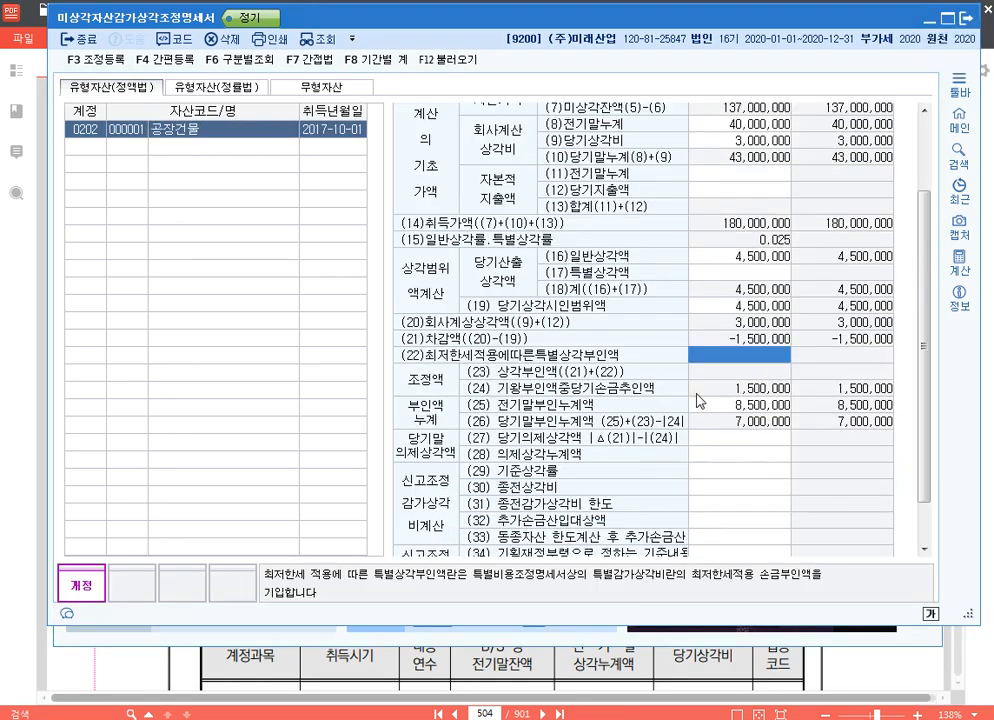
Examine the 조정액 items (26) and (27) for 프레스기 in the declining-balance statement
{"action": "left_click", "coordinate": [216, 86]}
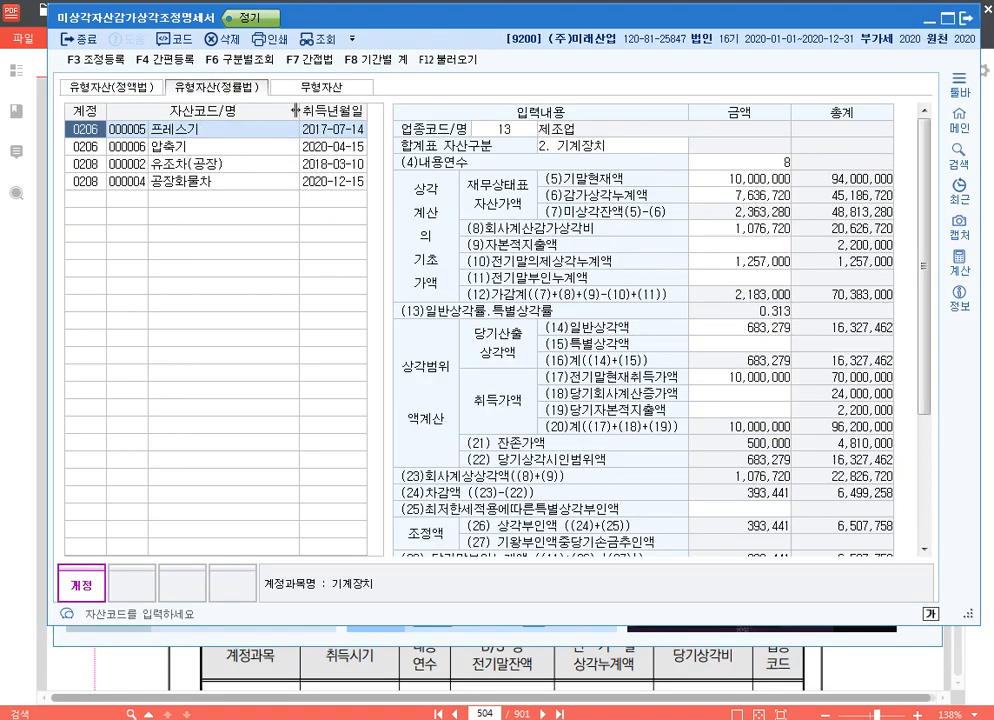
{"action": "left_click_drag", "start_coordinate": [922, 250], "coordinate": [937, 400]}
{"action": "key", "text": "F9"}
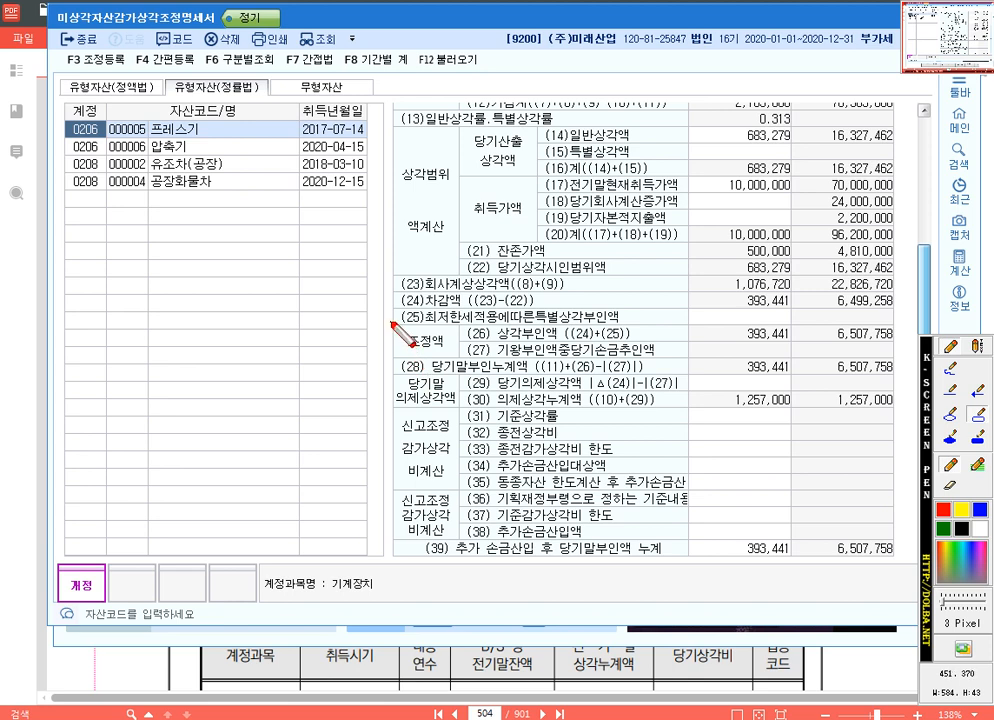
{"action": "left_click_drag", "start_coordinate": [391, 324], "coordinate": [896, 359]}
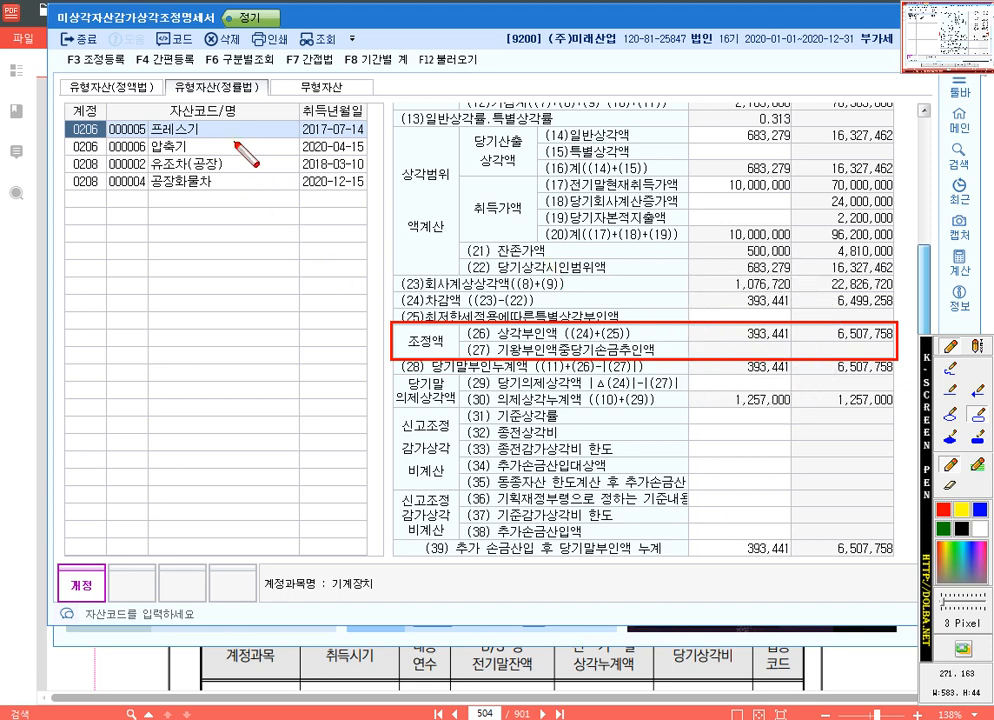
{"action": "key", "text": "Escape"}
Check the 상각부인액 of 압축기, 유조차(공장) and 공장화물차 in the declining-balance statement
{"action": "left_click", "coordinate": [205, 154]}
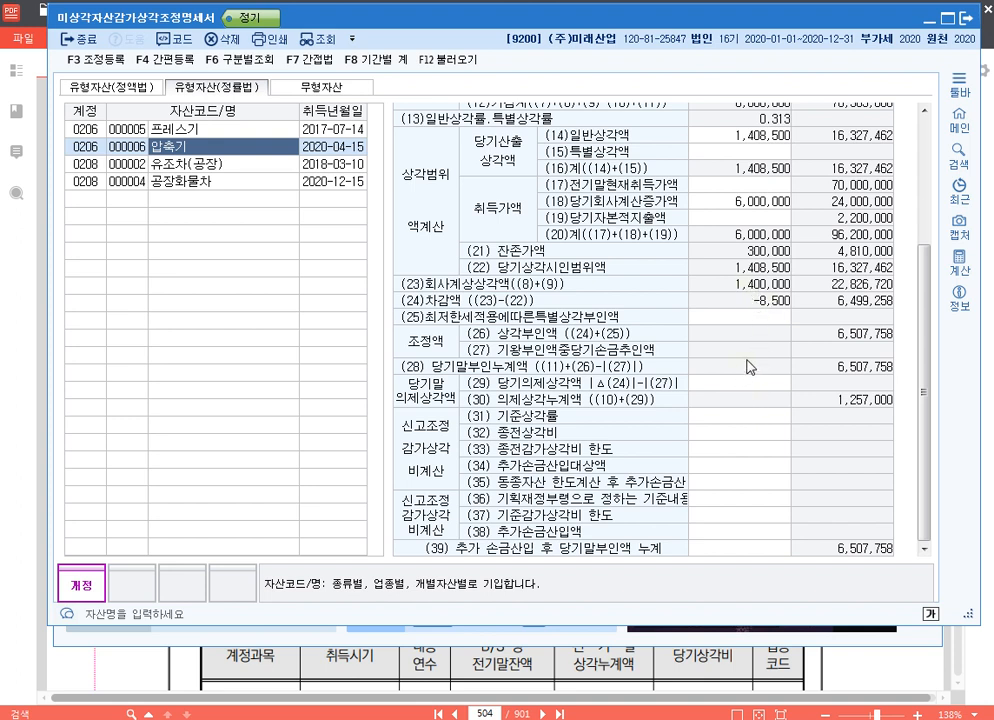
{"action": "left_click", "coordinate": [170, 172]}
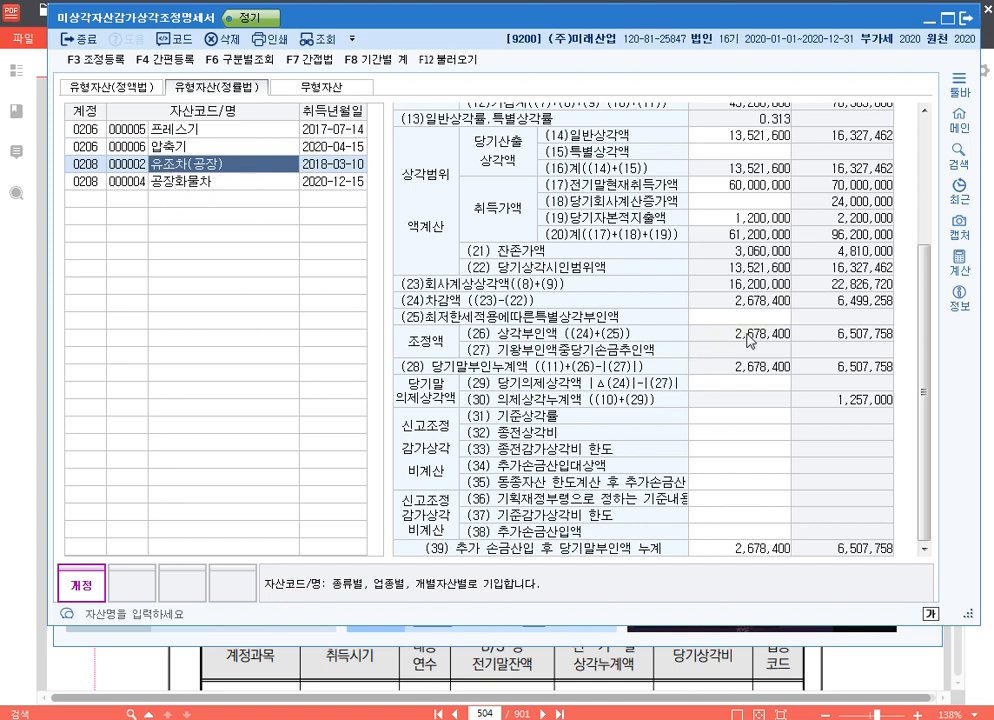
{"action": "left_click", "coordinate": [208, 184]}
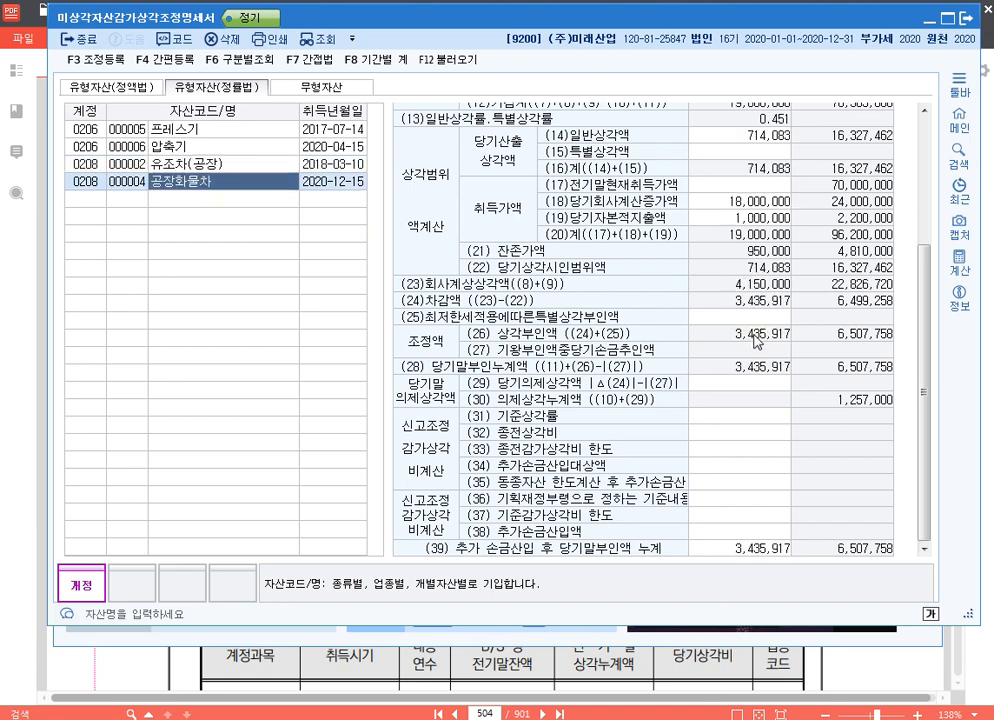
{"action": "left_click", "coordinate": [205, 164]}
{"action": "left_click", "coordinate": [214, 182]}
Look through the depreciation 한도초과 items selectable for 익금산입 및 손금불산입 in 조정 등록, closing it without registering any
{"action": "key", "text": "F3"}
{"action": "scroll", "coordinate": [230, 300], "scroll_direction": "down", "scroll_amount": 5}
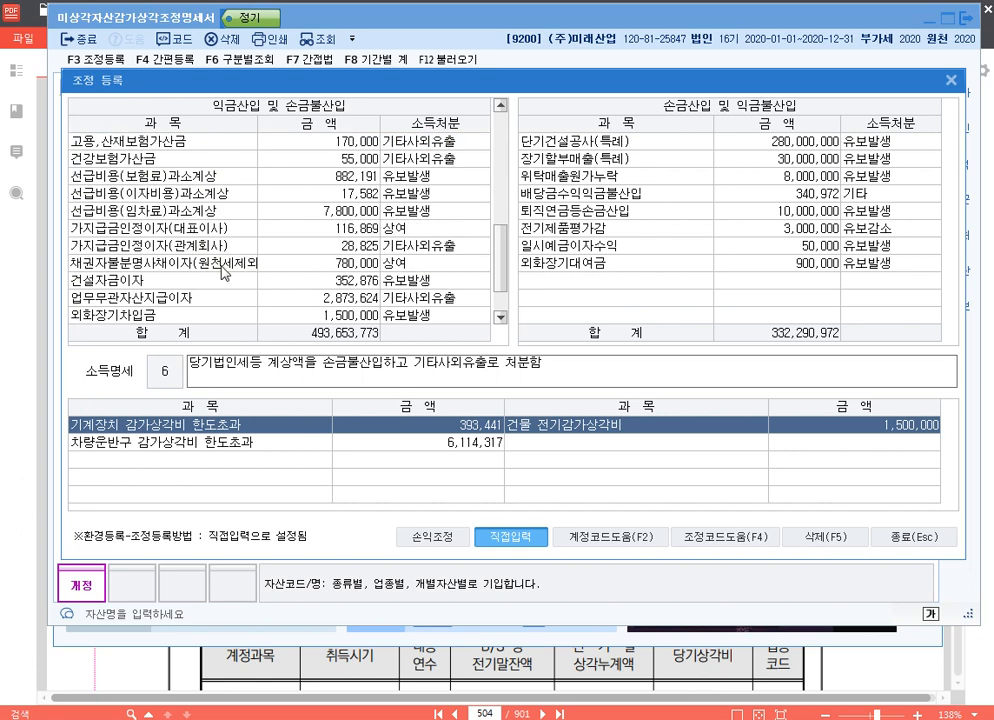
{"action": "left_click", "coordinate": [230, 318]}
{"action": "key", "text": "F4"}
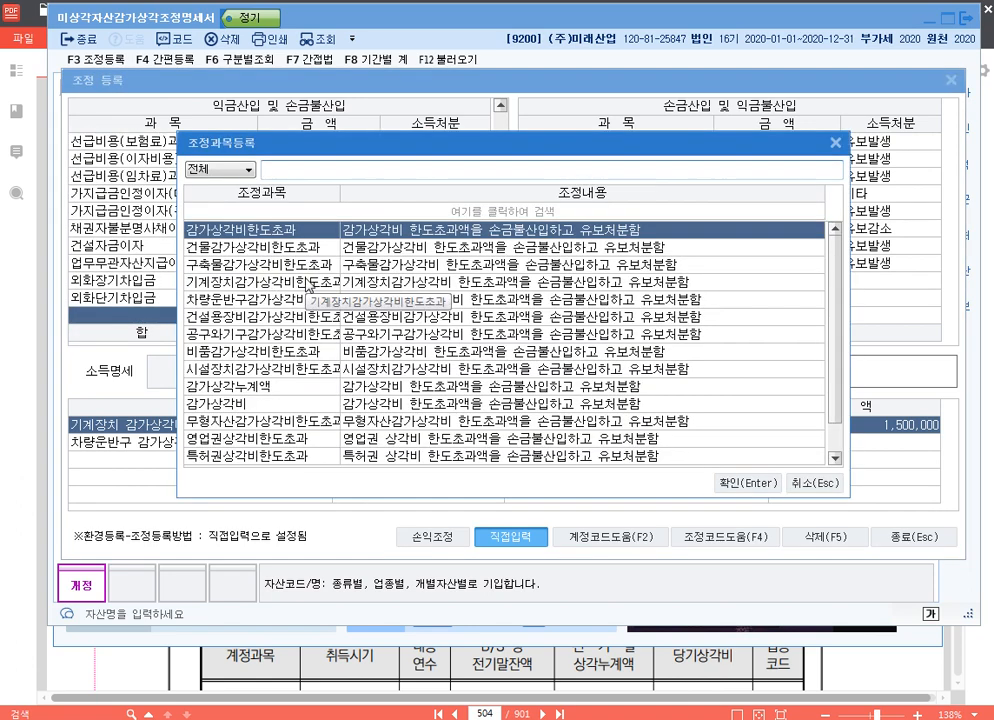
{"action": "left_click", "coordinate": [285, 252]}
{"action": "left_click", "coordinate": [297, 285]}
{"action": "left_click", "coordinate": [281, 301]}
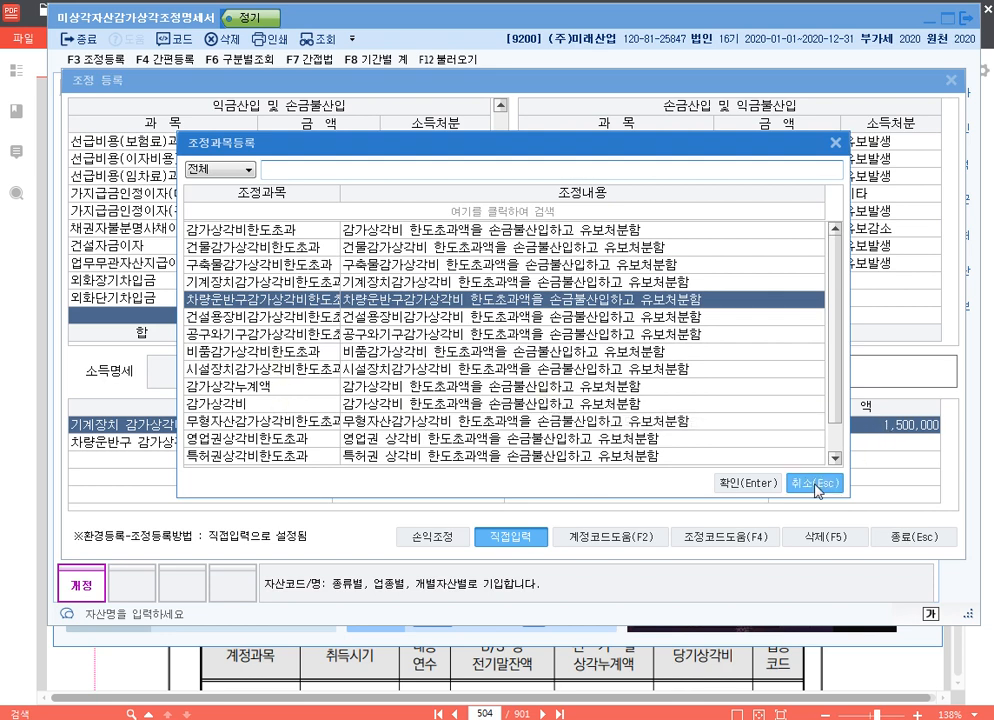
{"action": "left_click", "coordinate": [813, 483]}
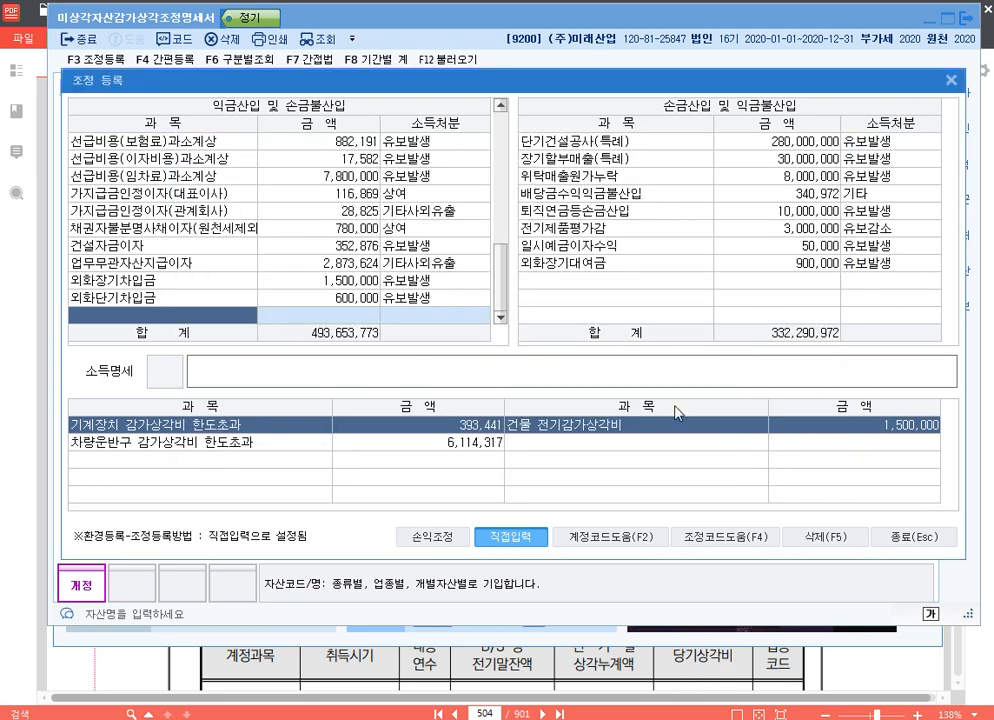
{"action": "left_click", "coordinate": [917, 537]}
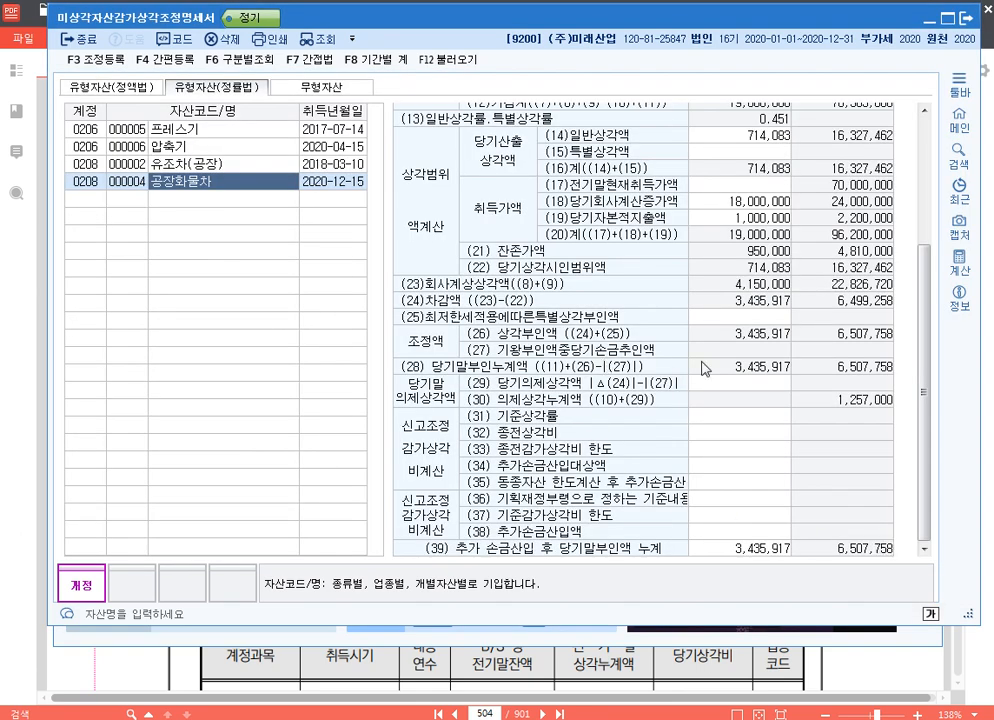
Review the vehicle entries and 특허권, switching between the straight-line, declining-balance and intangible asset statements
{"action": "left_click", "coordinate": [206, 164]}
{"action": "left_click", "coordinate": [206, 182]}
{"action": "left_click", "coordinate": [321, 87]}
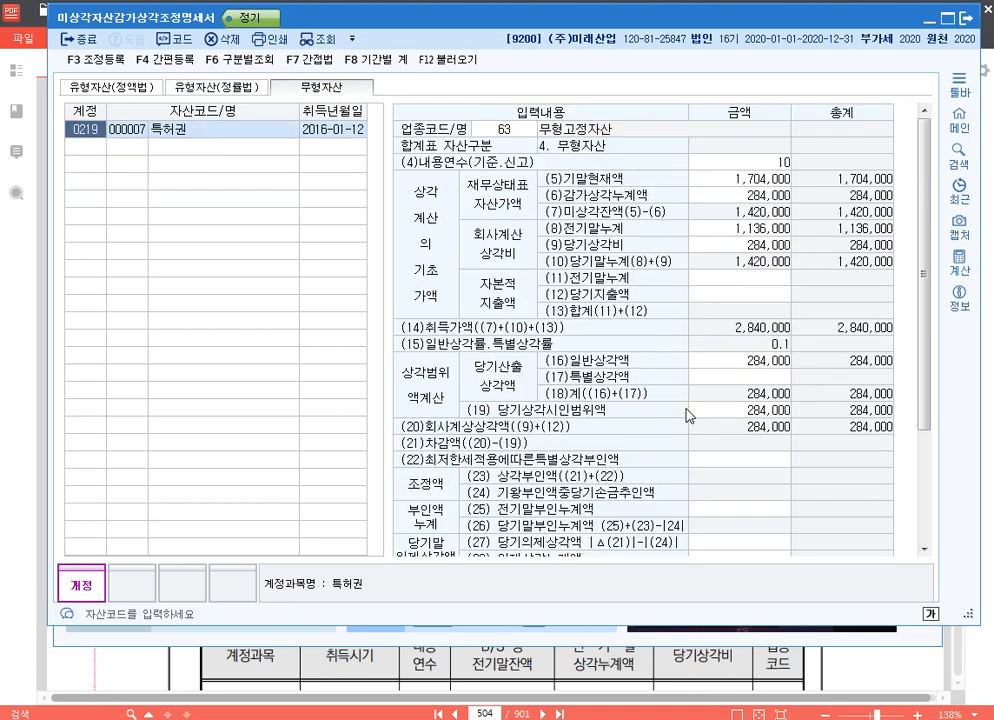
{"action": "left_click", "coordinate": [757, 460]}
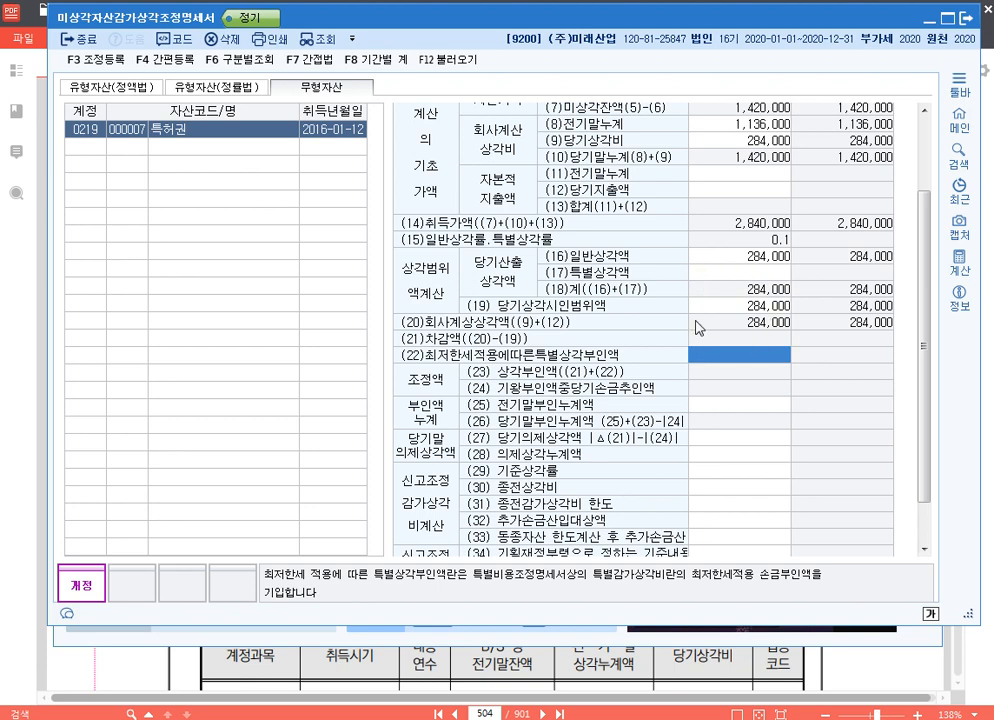
{"action": "left_click", "coordinate": [97, 86]}
{"action": "left_click", "coordinate": [222, 88]}
{"action": "left_click", "coordinate": [305, 87]}
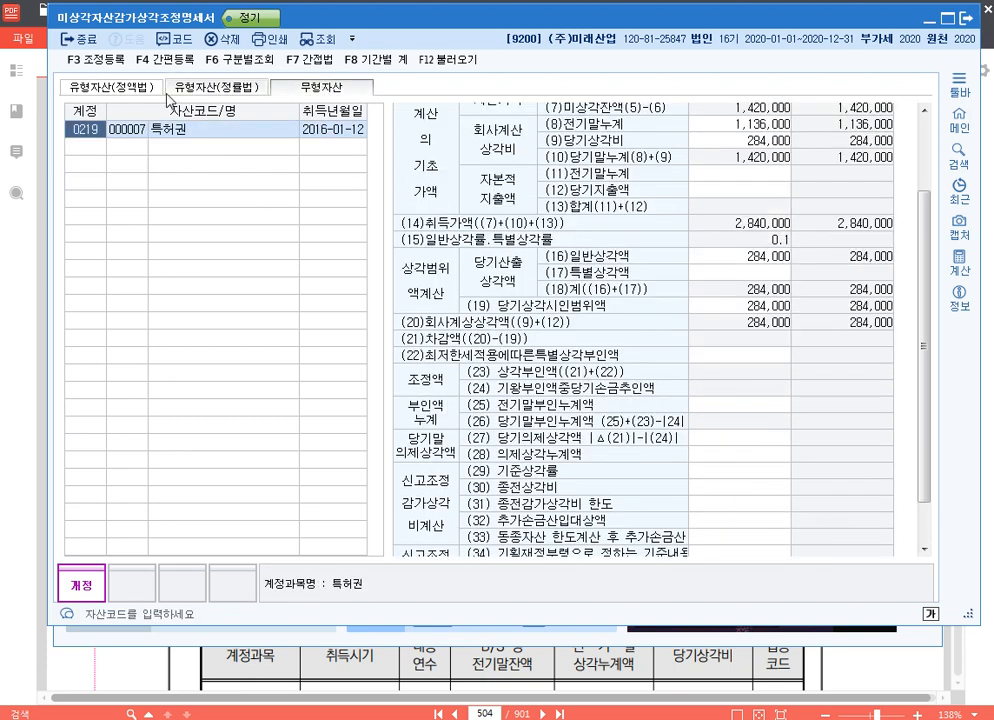
From the 공장건물 straight-line statement, add the item 전기건물감가상각비한도초과 under 손금산입 및 익금불산입 in 조정 등록
{"action": "left_click", "coordinate": [133, 87]}
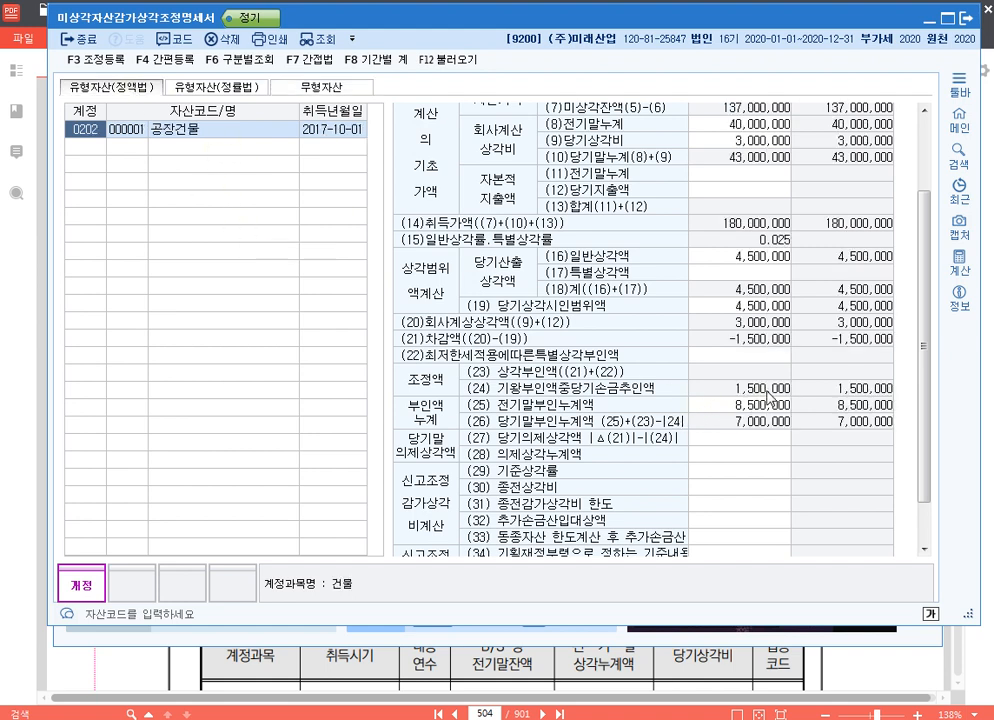
{"action": "key", "text": "F3"}
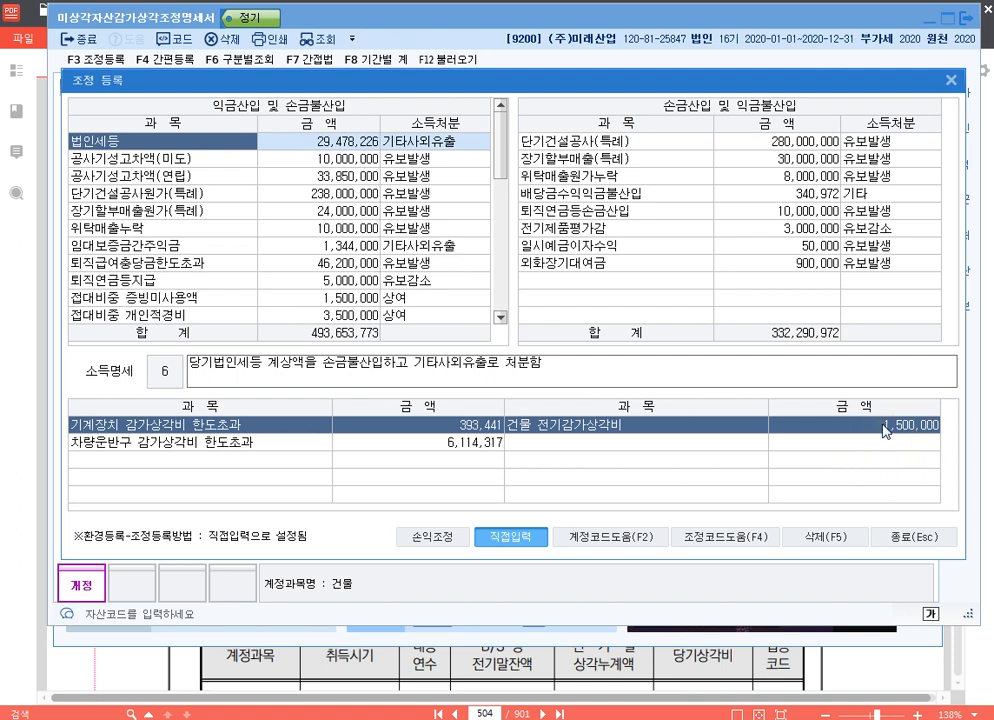
{"action": "left_click", "coordinate": [630, 284]}
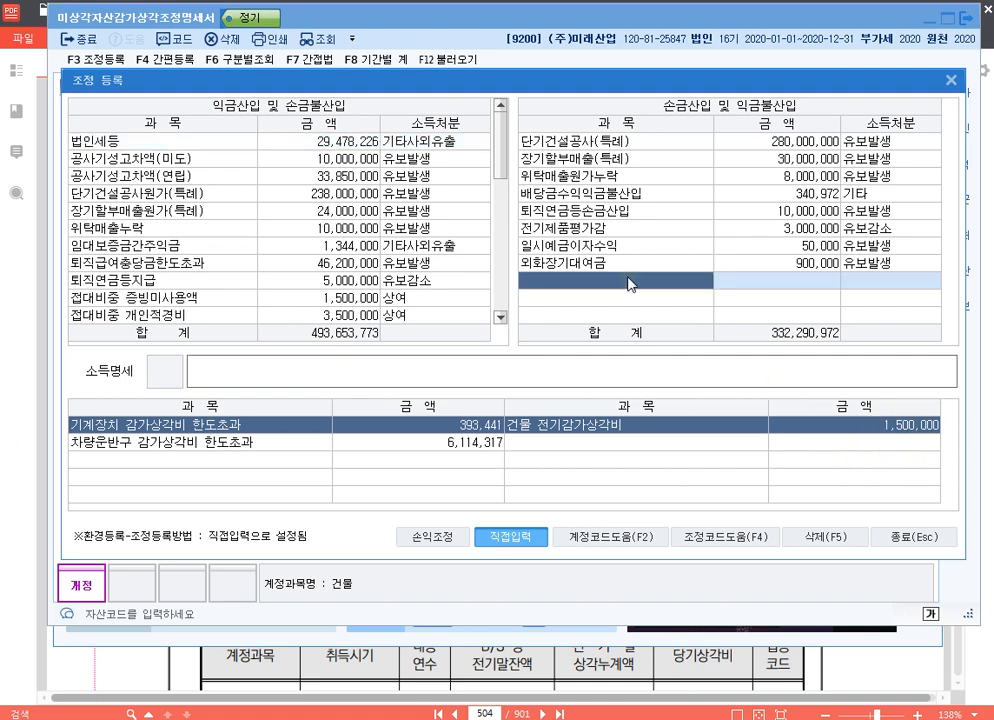
{"action": "key", "text": "F4"}
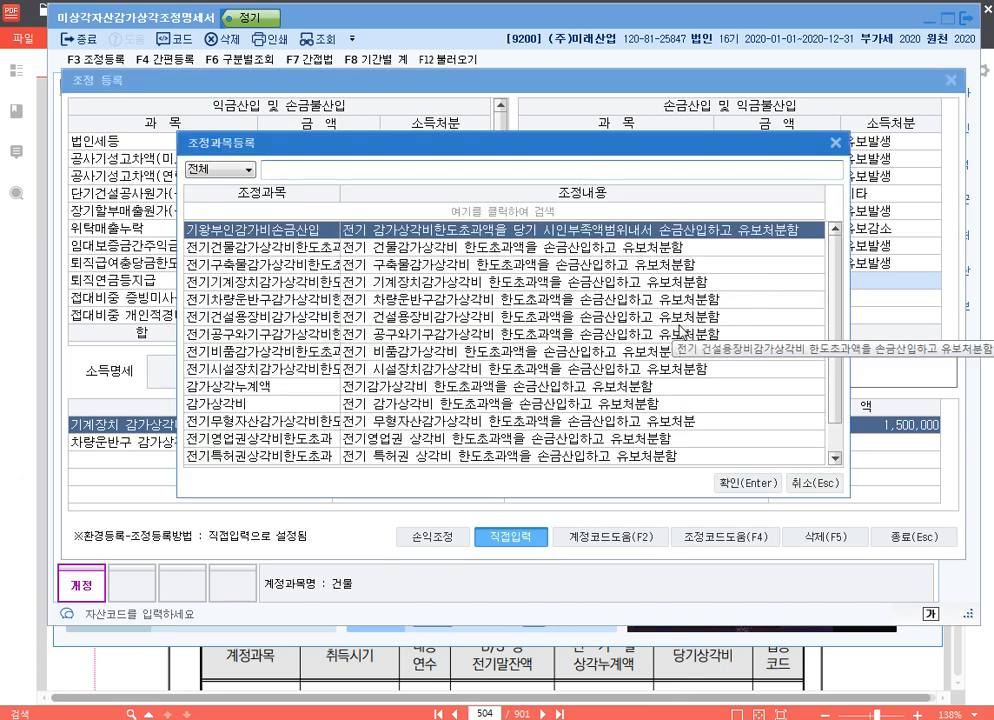
{"action": "type", "text": "건물"}
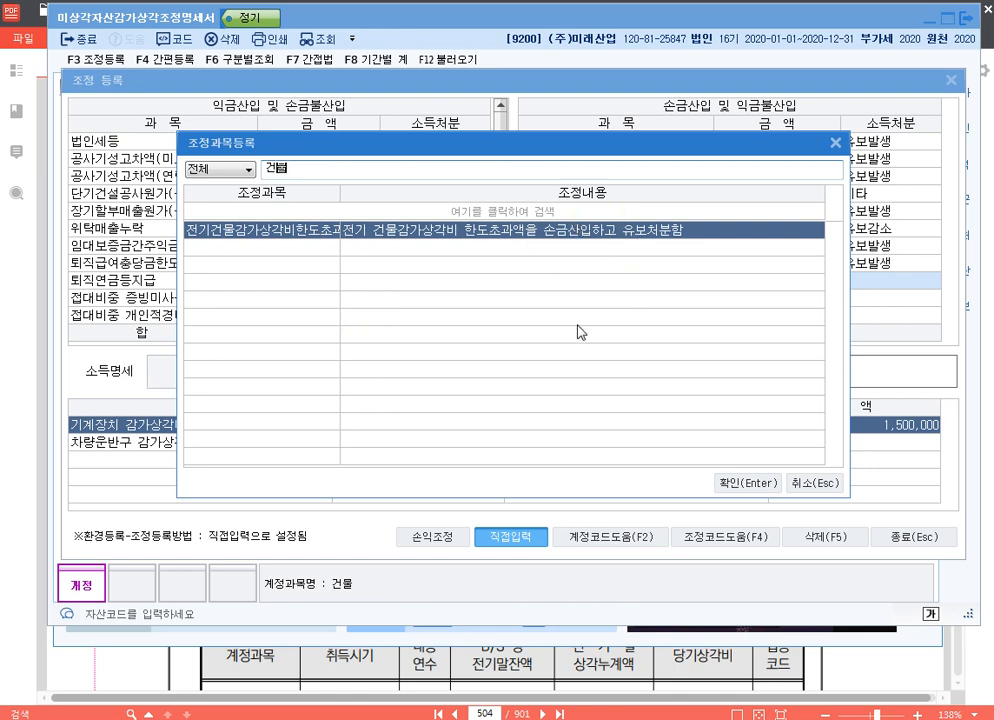
{"action": "left_click", "coordinate": [766, 485]}
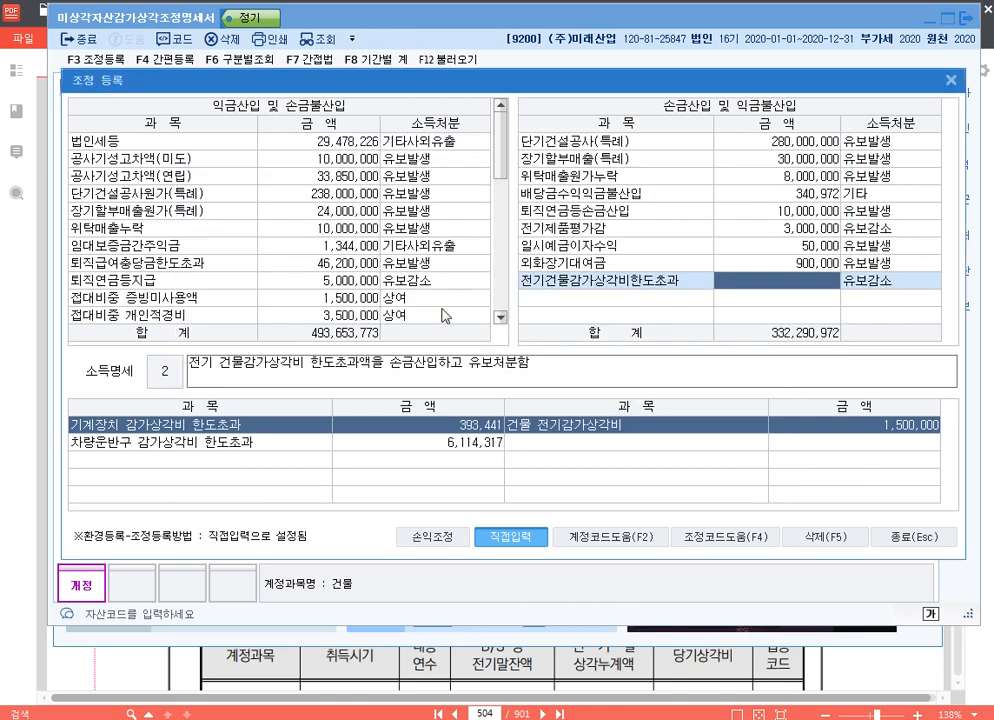
Register 1,500,000 with 유보감소 for 전기건물감가상각비한도초과 and close 조정 등록
{"action": "type", "text": "1500000"}
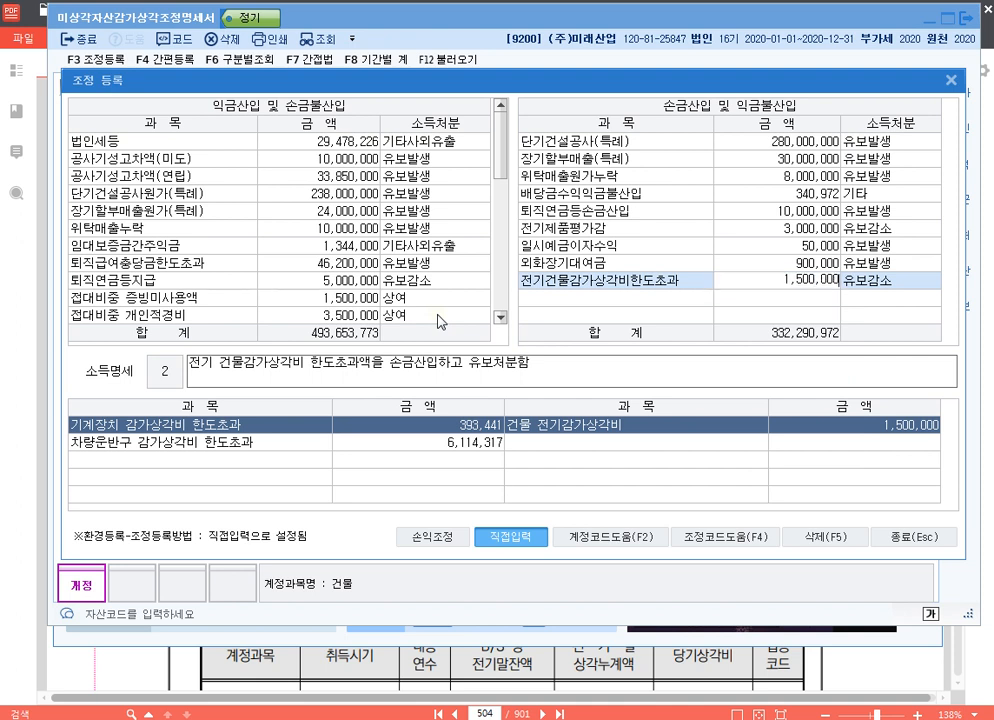
{"action": "key", "text": "Return"}
{"action": "key", "text": "Return"}
{"action": "key", "text": "Return"}
{"action": "key", "text": "Up"}
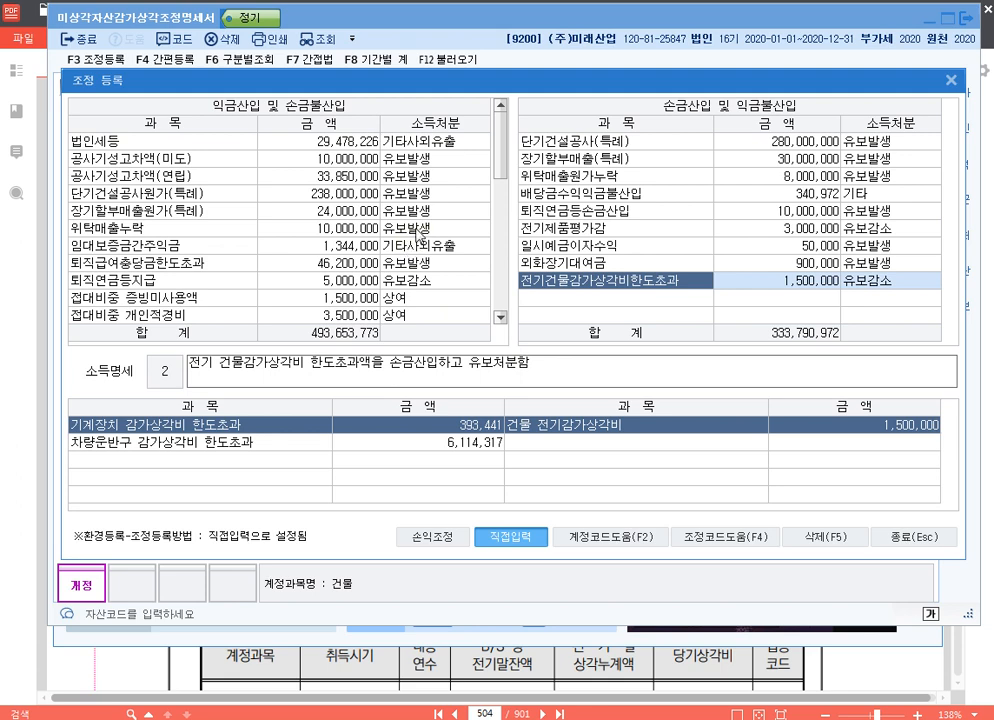
{"action": "left_click", "coordinate": [951, 80]}
From the 프레스기 declining-balance statement, add the item 기계장치감가상각비한도초과 under 익금산입 및 손금불산입 in 조정 등록
{"action": "left_click", "coordinate": [238, 88]}
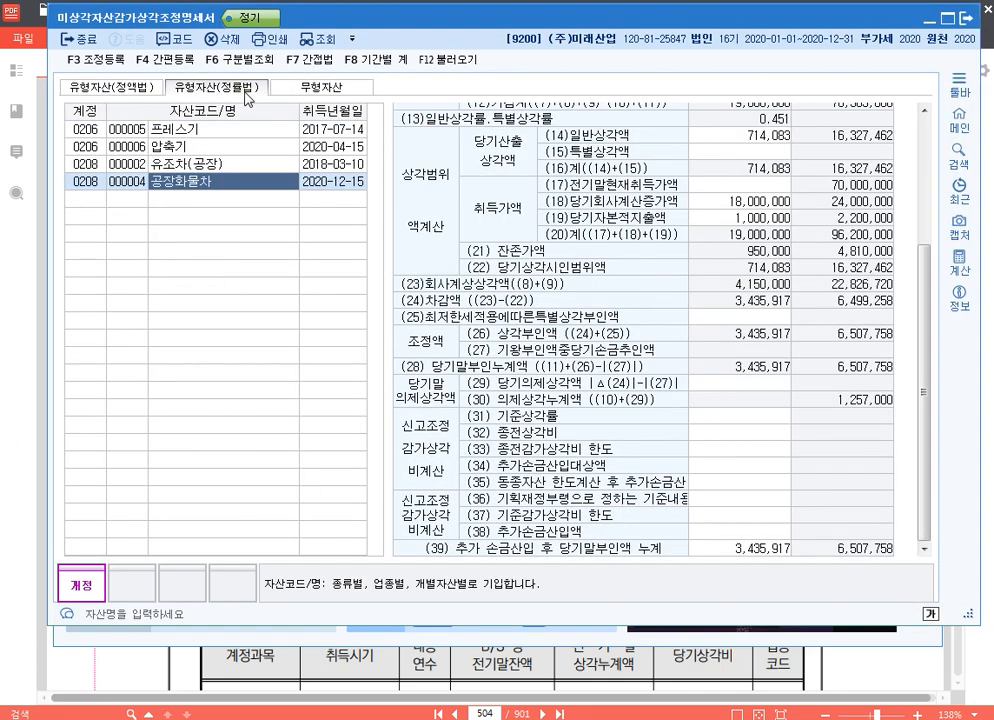
{"action": "left_click", "coordinate": [215, 129]}
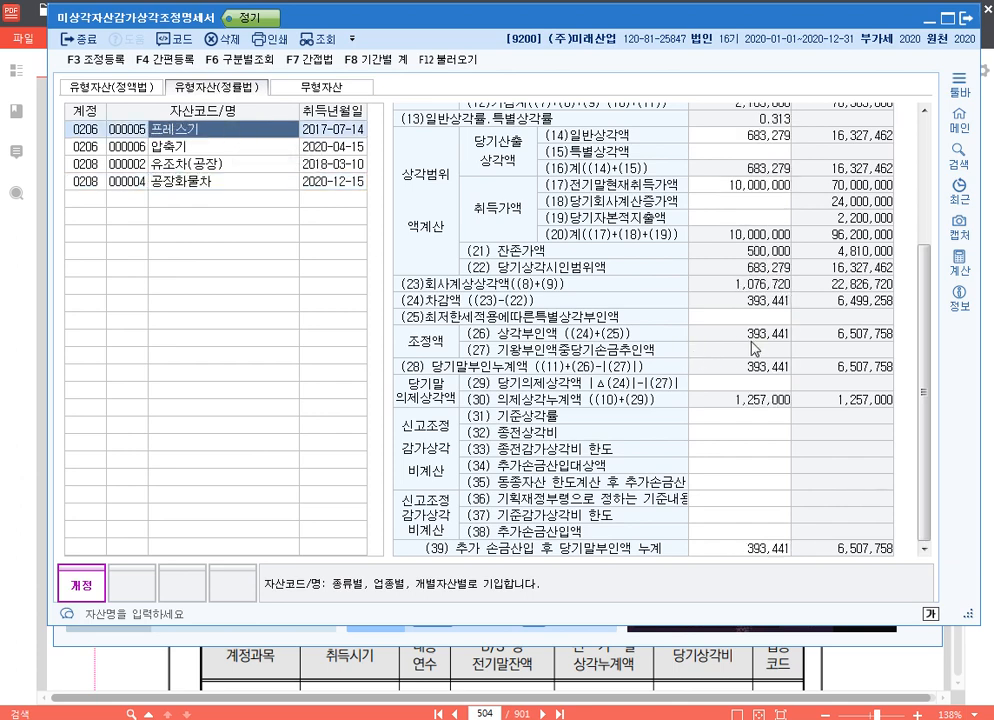
{"action": "left_click", "coordinate": [211, 148]}
{"action": "left_click", "coordinate": [217, 131]}
{"action": "key", "text": "F3"}
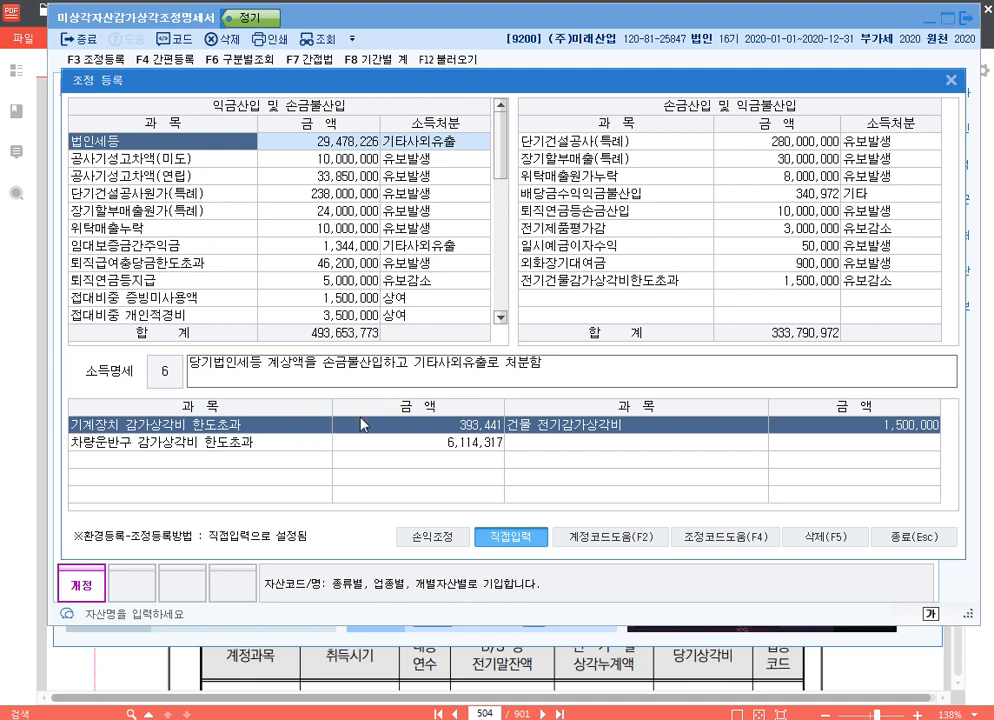
{"action": "left_click", "coordinate": [197, 244]}
{"action": "scroll", "coordinate": [197, 264], "scroll_direction": "down", "scroll_amount": 5}
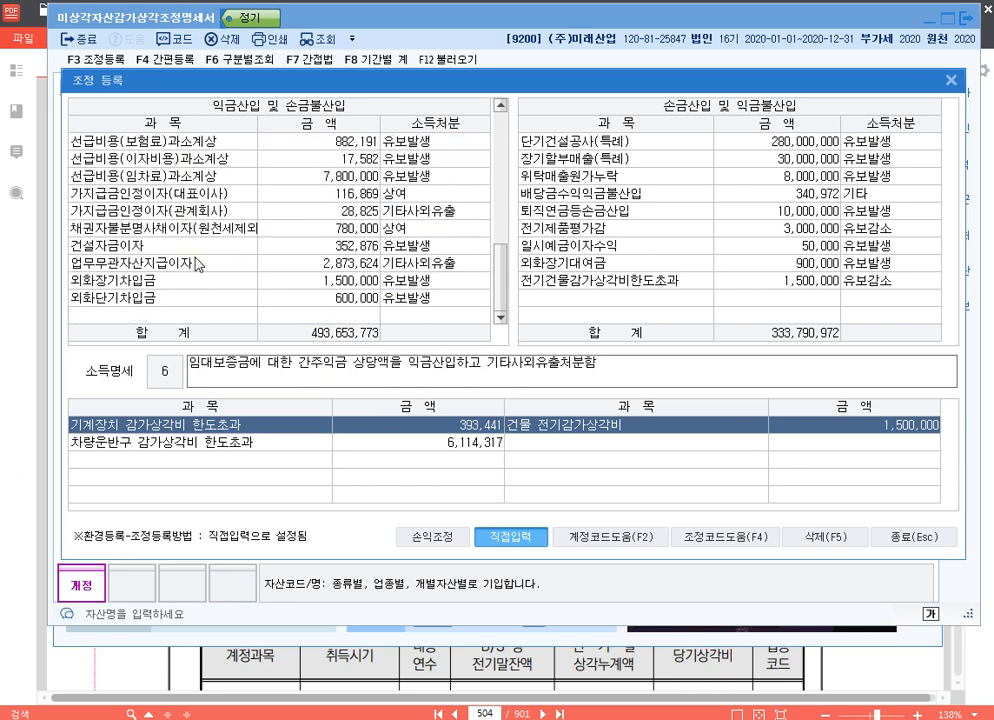
{"action": "left_click", "coordinate": [207, 315]}
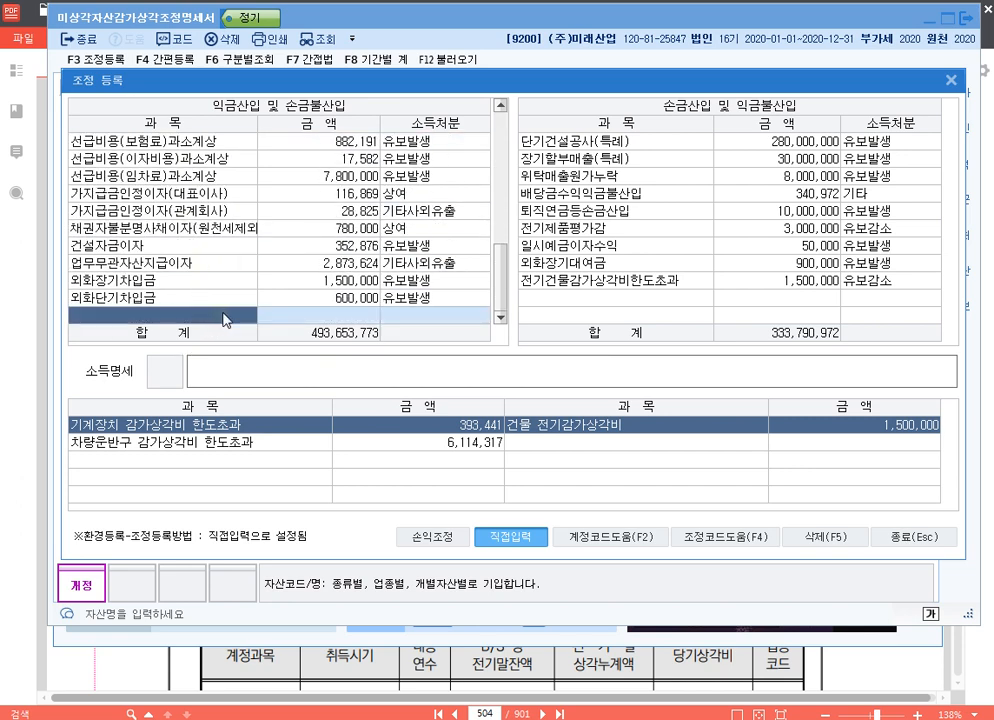
{"action": "key", "text": "F4"}
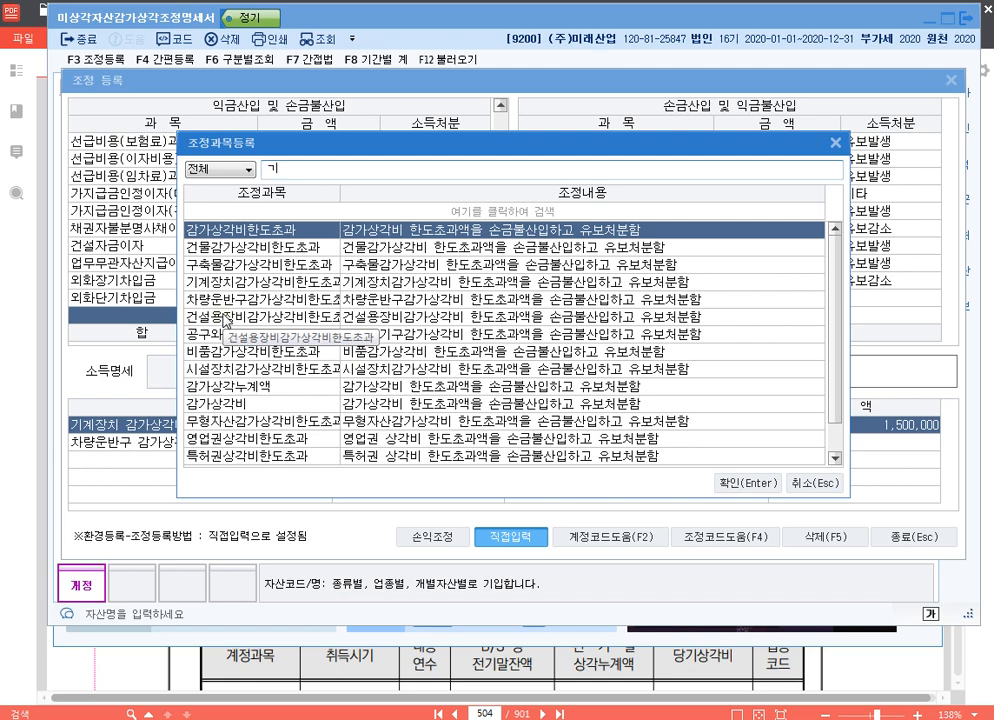
{"action": "type", "text": "ㅣ계"}
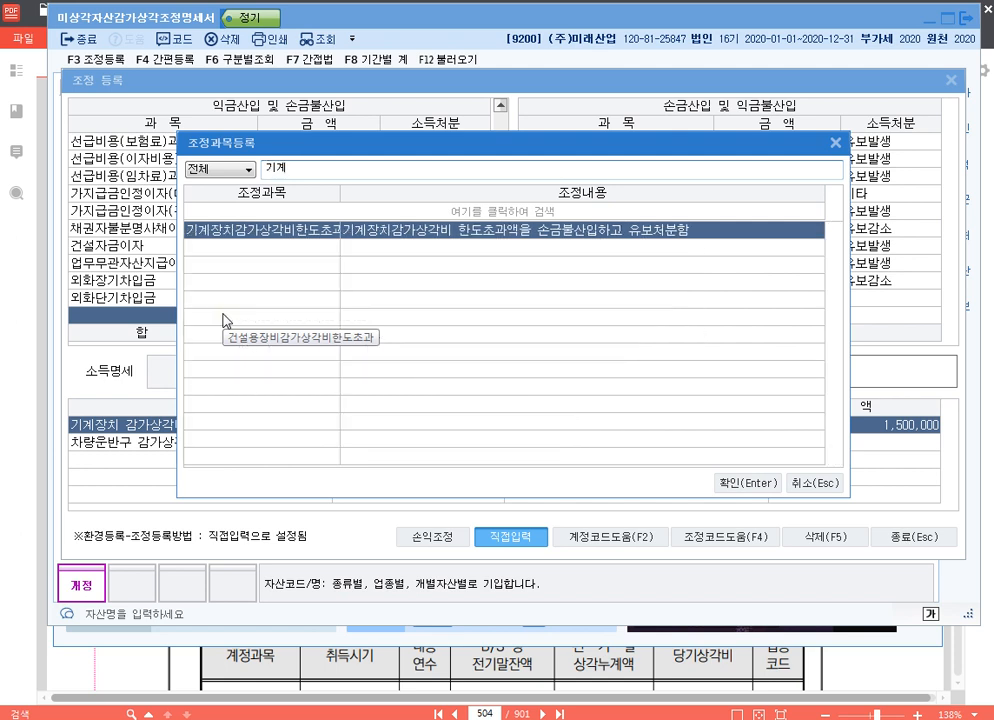
{"action": "key", "text": "Return"}
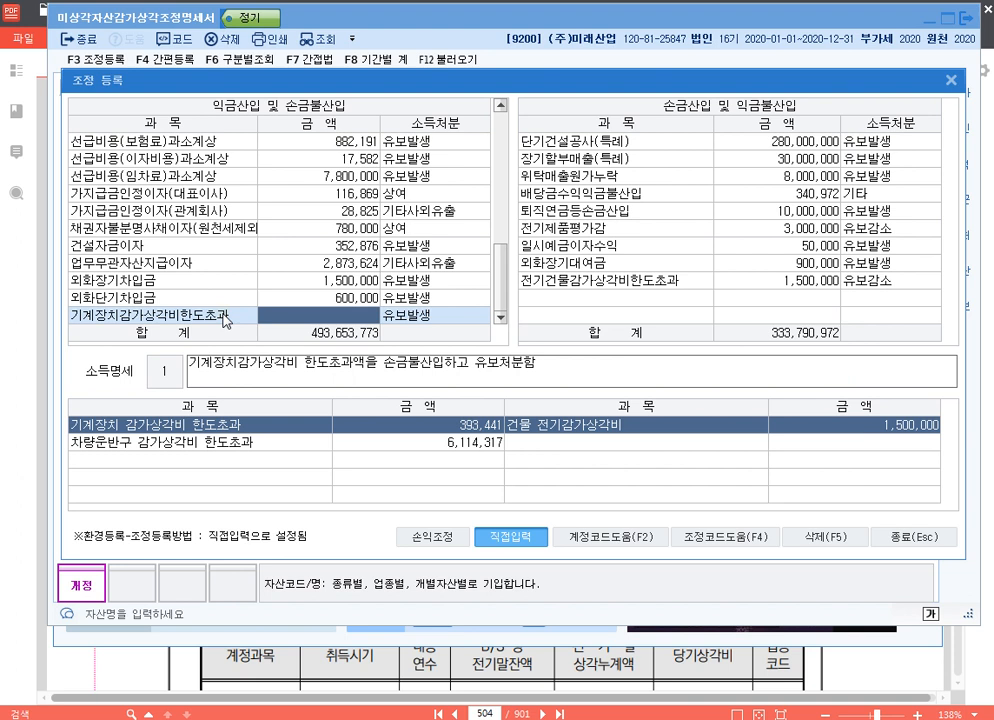
Register 393,441 with 유보발생 for 기계장치감가상각비한도초과 and close 조정 등록
{"action": "type", "text": "3"}
{"action": "type", "text": "93,4"}
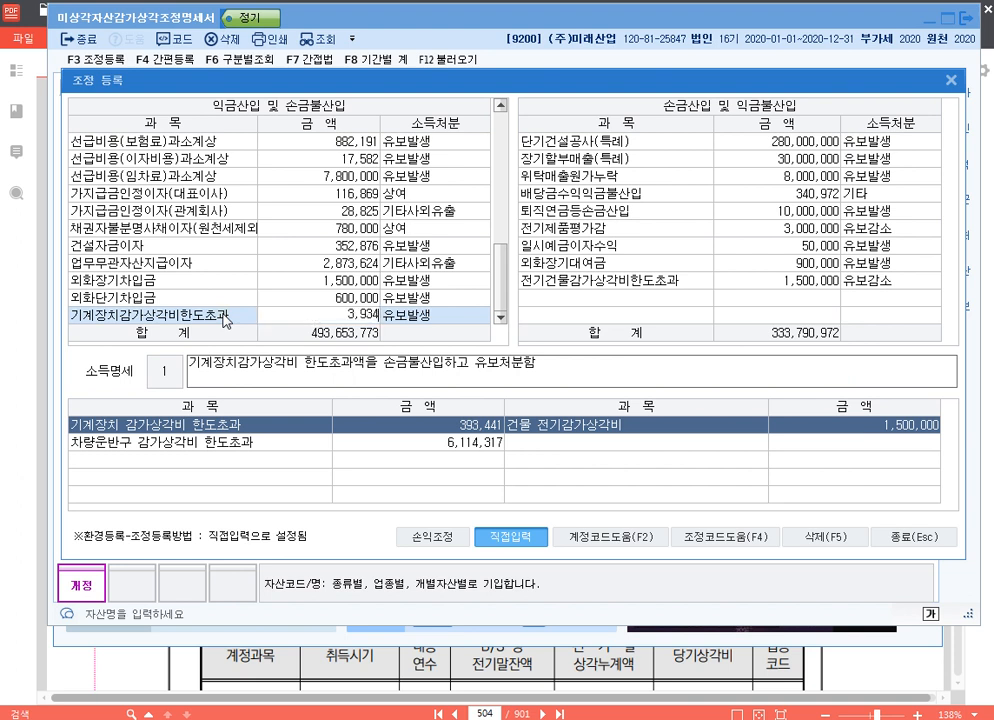
{"action": "type", "text": "41"}
{"action": "key", "text": "Return"}
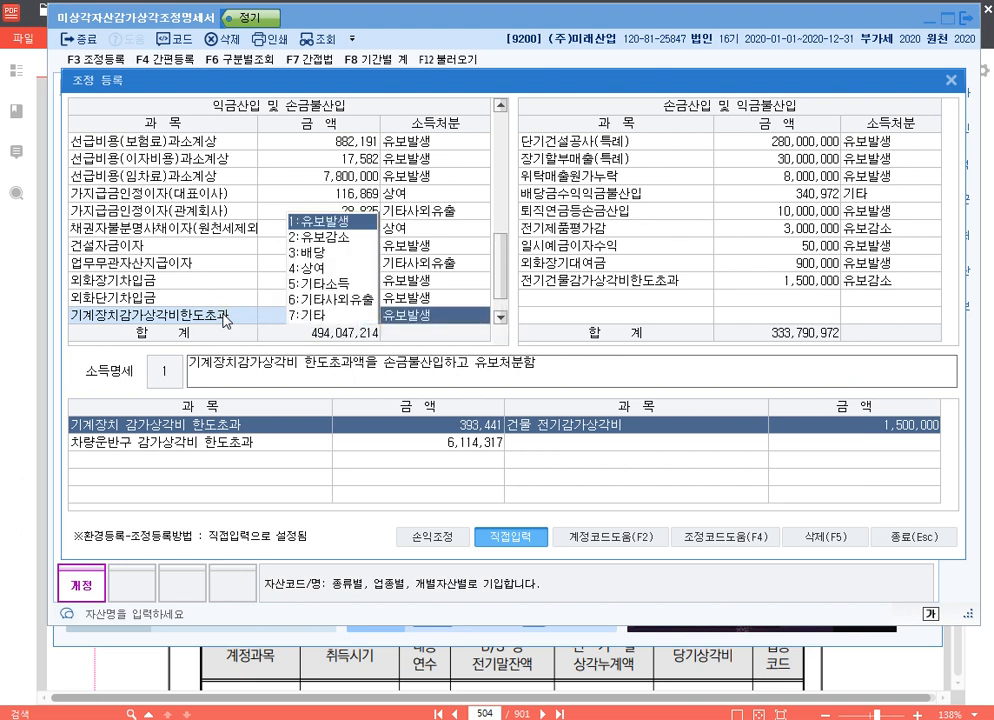
{"action": "key", "text": "Return"}
{"action": "key", "text": "Up"}
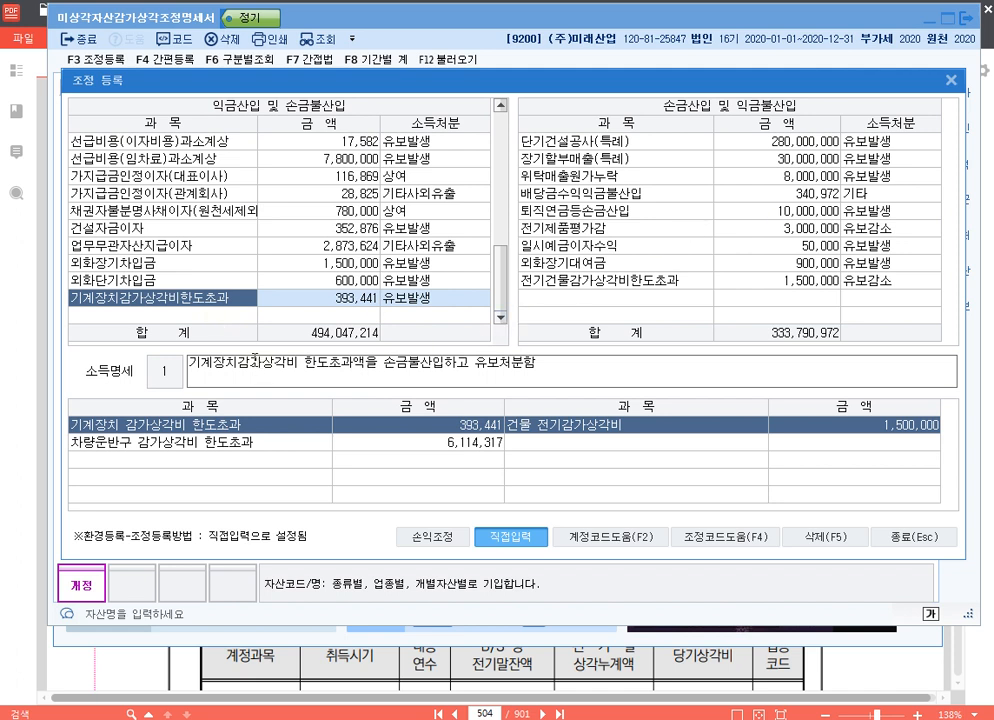
{"action": "left_click", "coordinate": [251, 316]}
{"action": "left_click", "coordinate": [484, 447]}
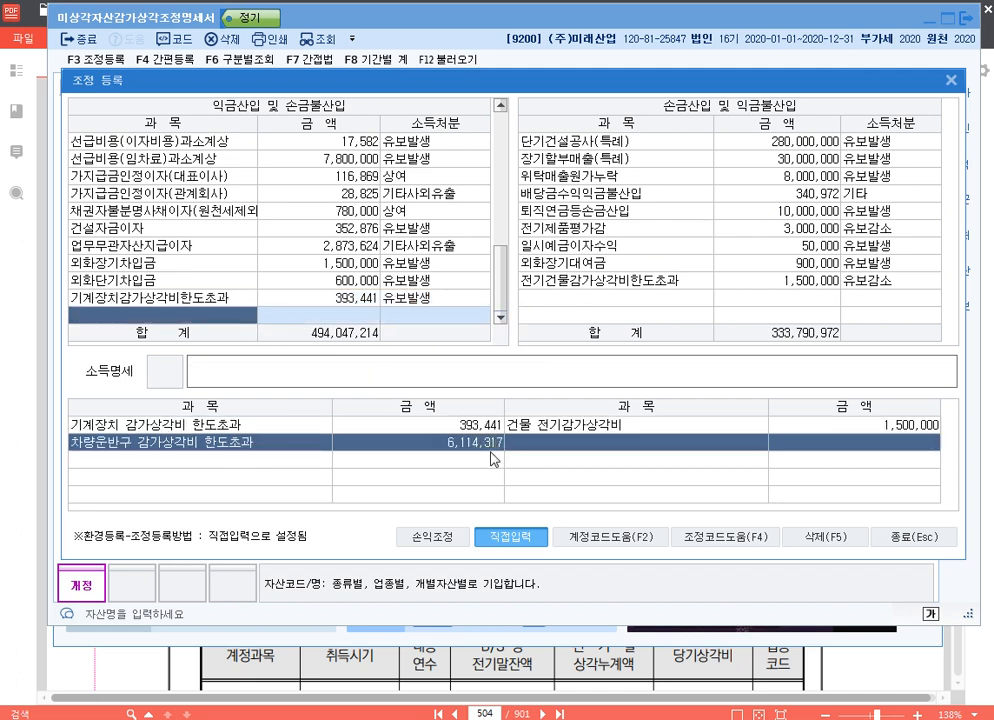
{"action": "left_click", "coordinate": [951, 80]}
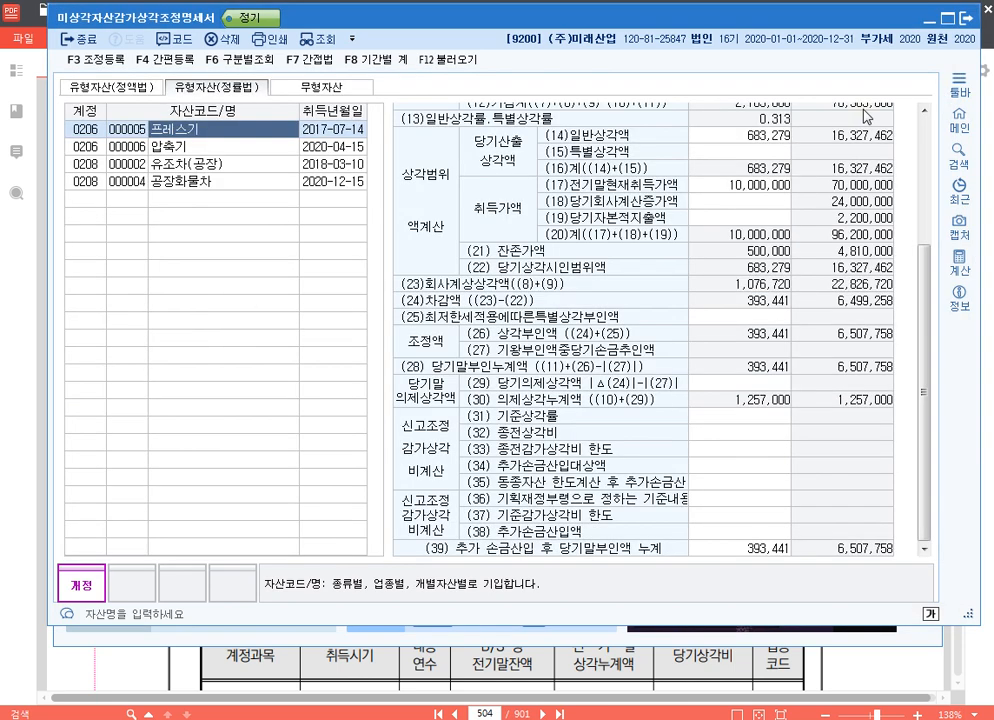
From the 유조차(공장) statement, add the item 유조차감가상각비한도초과 under 익금산입 및 손금불산입 in 조정 등록
{"action": "left_click", "coordinate": [252, 164]}
{"action": "left_click", "coordinate": [248, 180]}
{"action": "left_click", "coordinate": [248, 168]}
{"action": "left_click", "coordinate": [247, 183]}
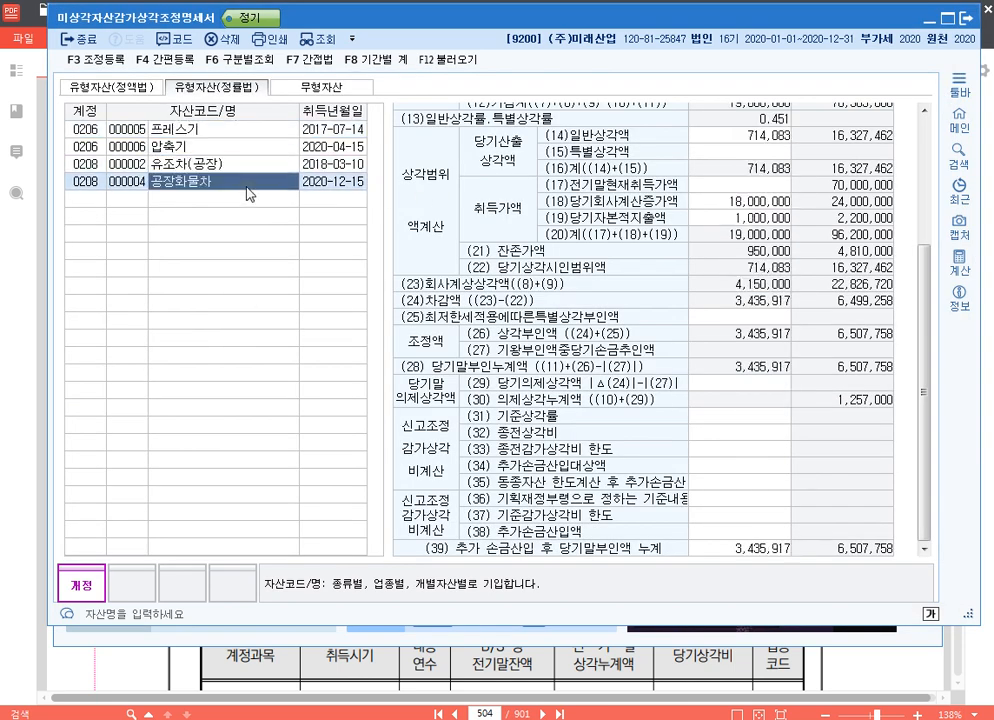
{"action": "left_click", "coordinate": [256, 170]}
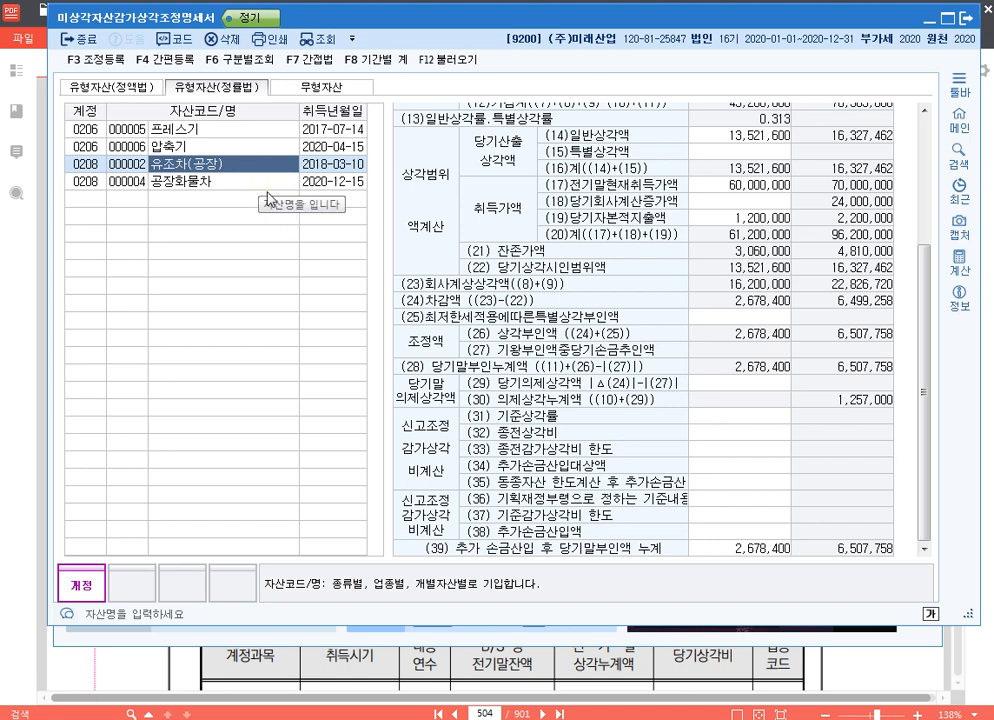
{"action": "key", "text": "F3"}
{"action": "scroll", "coordinate": [130, 225], "scroll_direction": "down", "scroll_amount": 3}
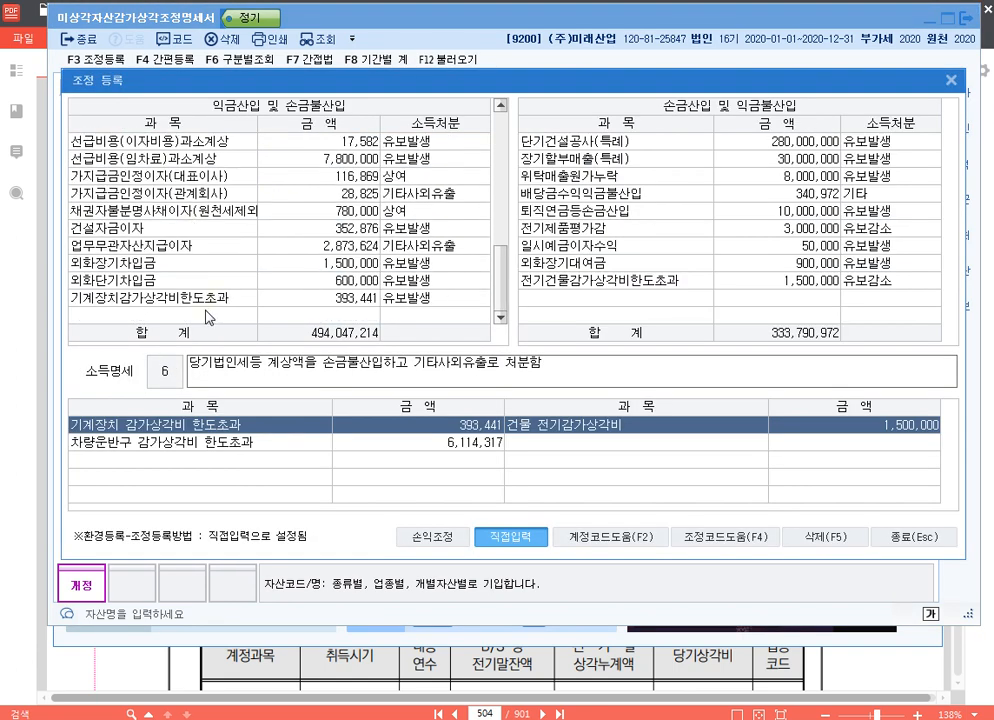
{"action": "left_click", "coordinate": [207, 316]}
{"action": "type", "text": "유조차감가상가"}
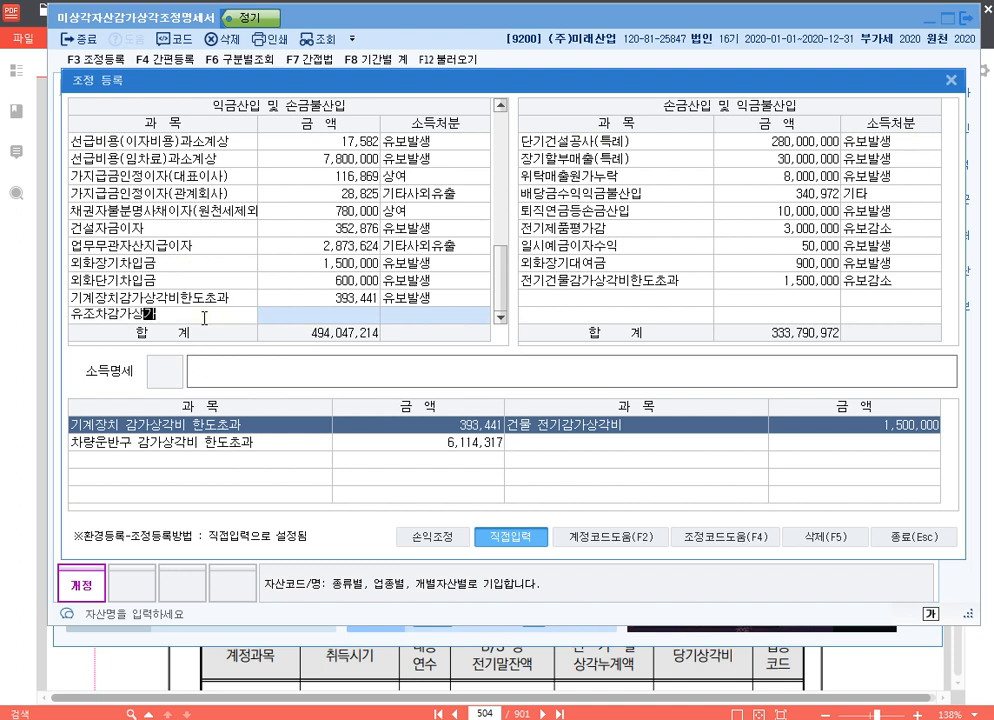
{"action": "type", "text": "각비한도초과"}
{"action": "key", "text": "Return"}
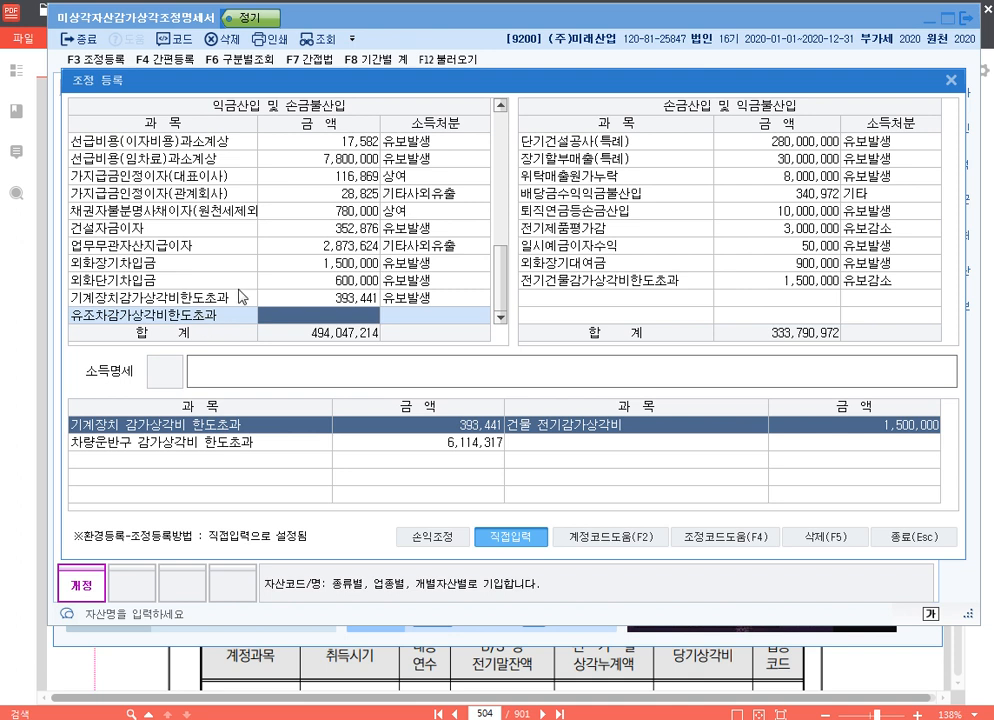
Set the amount of 유조차감가상각비한도초과 to 2,678,400 with 유보발생, moving the dialog aside to read the statement
{"action": "left_click_drag", "start_coordinate": [407, 82], "coordinate": [406, 365]}
{"action": "type", "text": "2678400"}
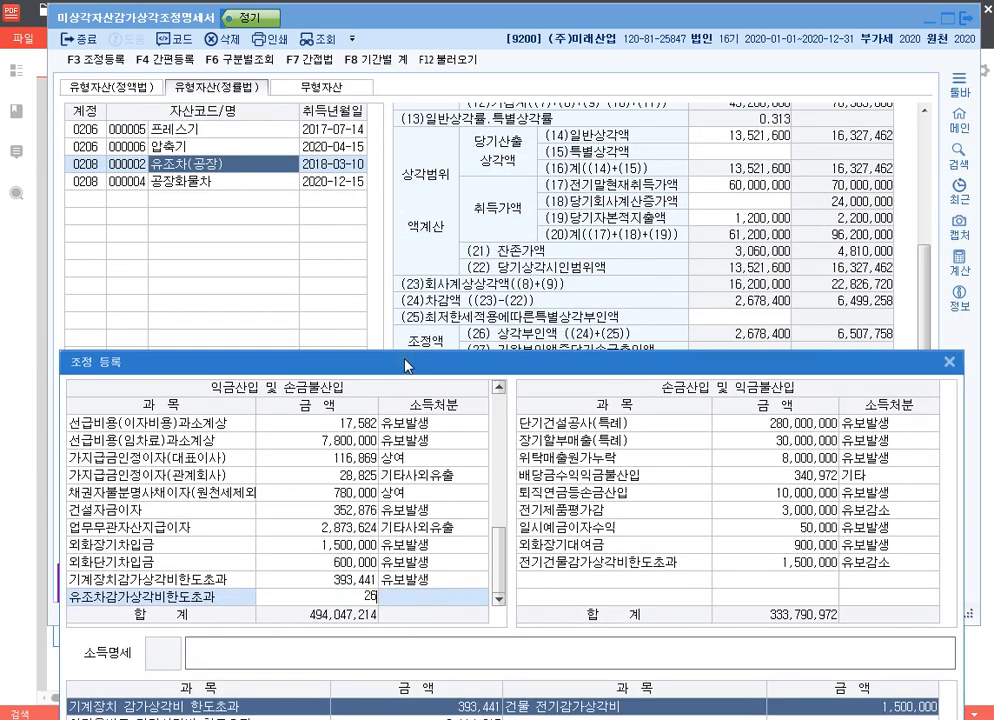
{"action": "key", "text": "Return"}
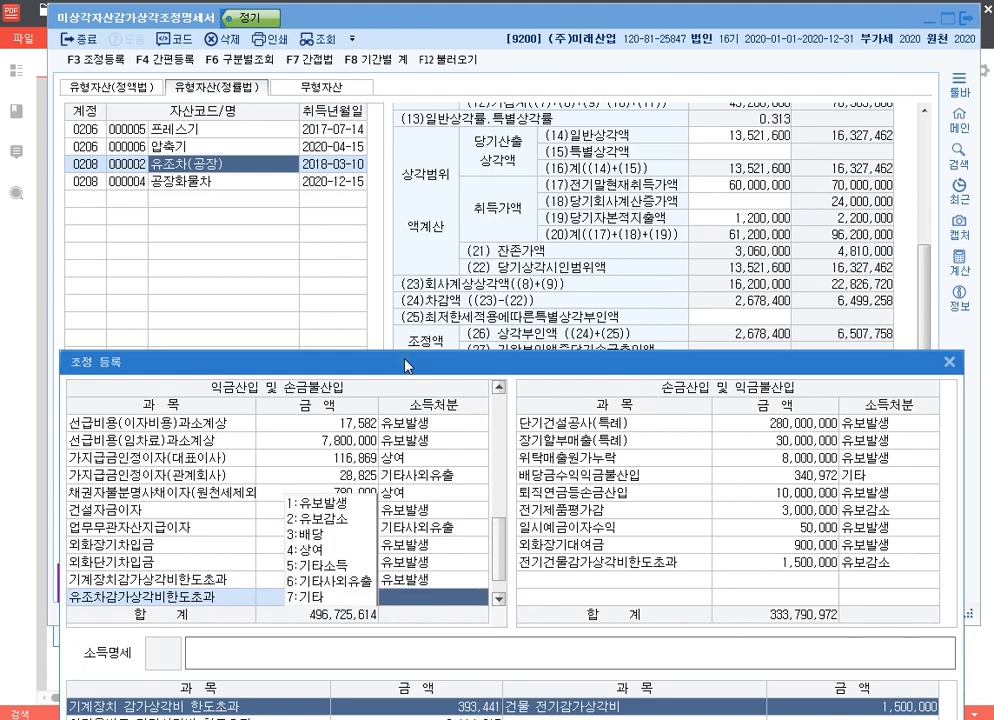
{"action": "key", "text": "1"}
{"action": "left_click_drag", "start_coordinate": [406, 365], "coordinate": [384, 66]}
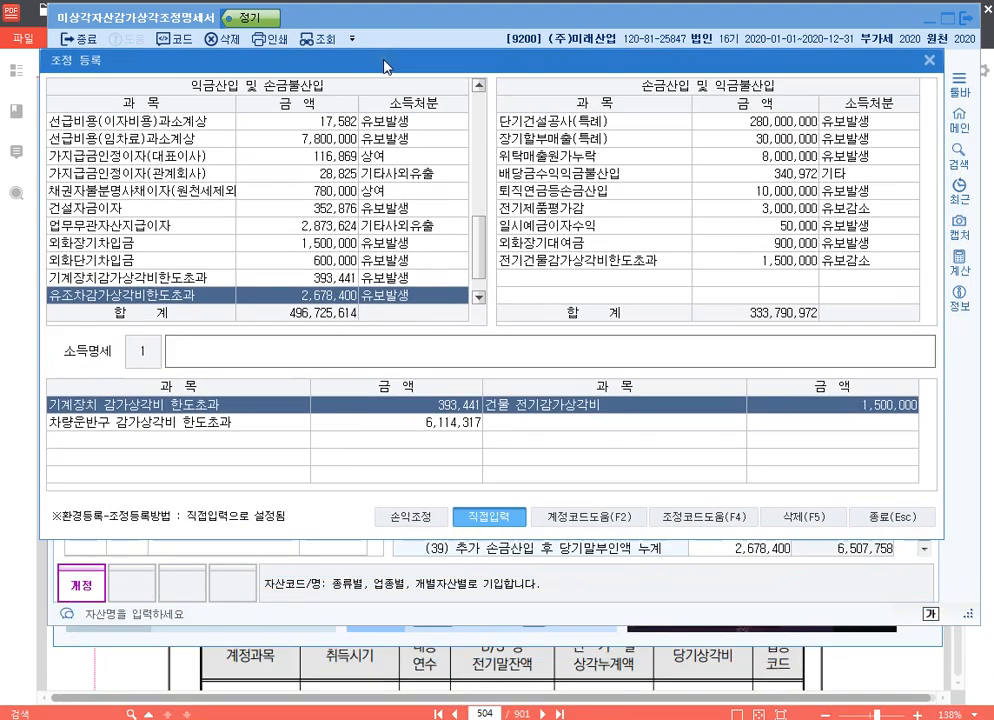
Enter the 소득명세 text 손금불산입 유조차감가상각비한도초과 유보 for the 유조차 item and close 조정 등록
{"action": "type", "text": "손금불"}
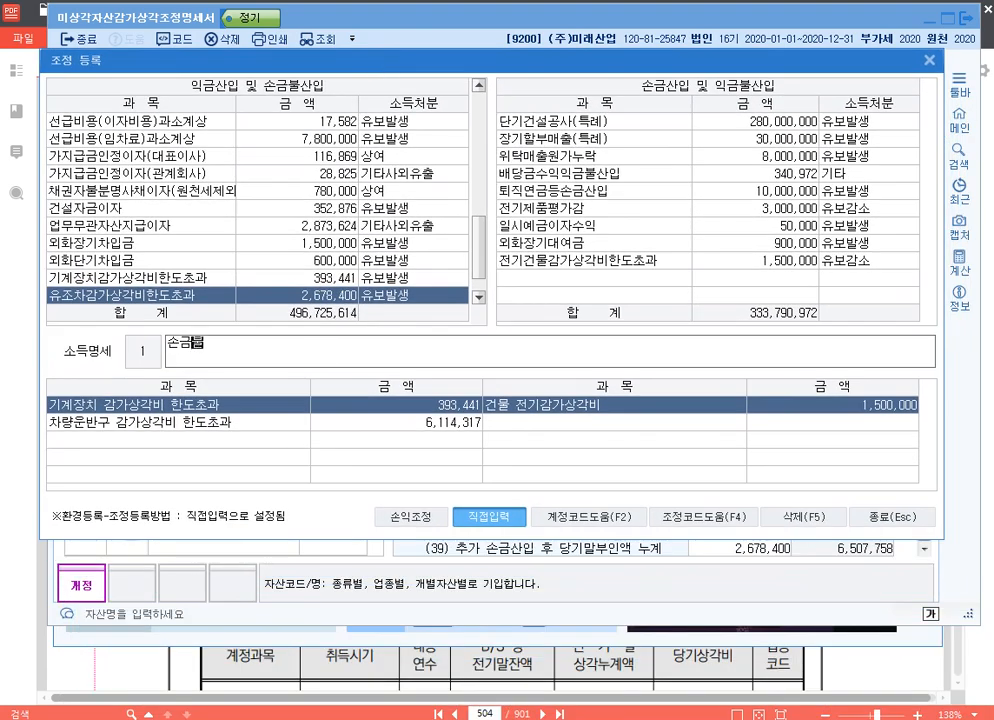
{"action": "type", "text": "산입 ㅇ유조차감"}
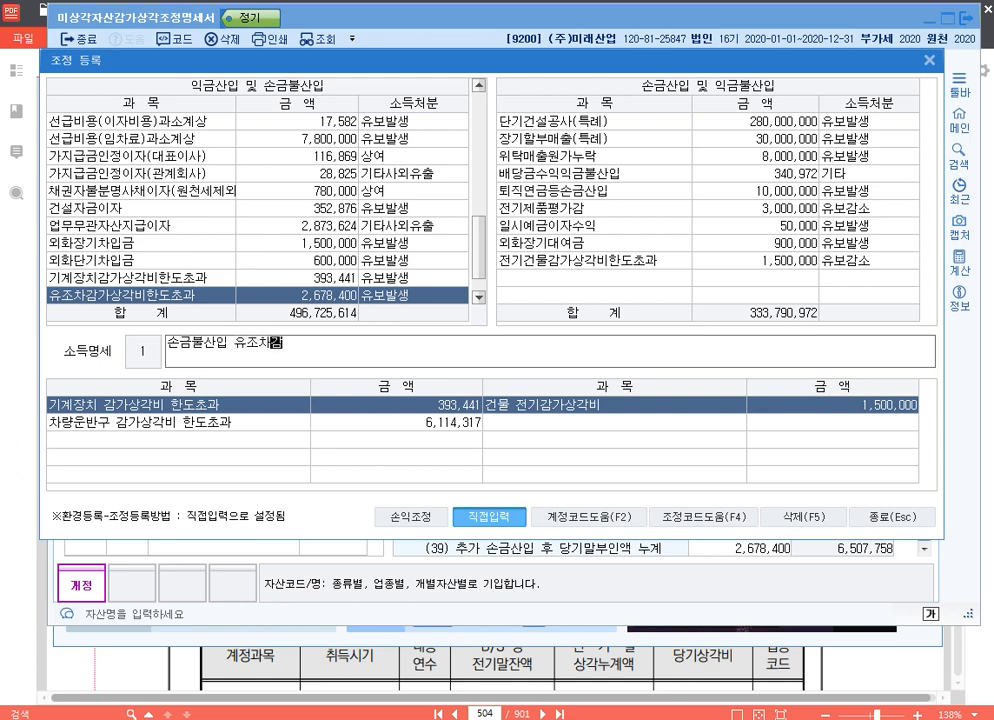
{"action": "type", "text": "가상각비한도초"}
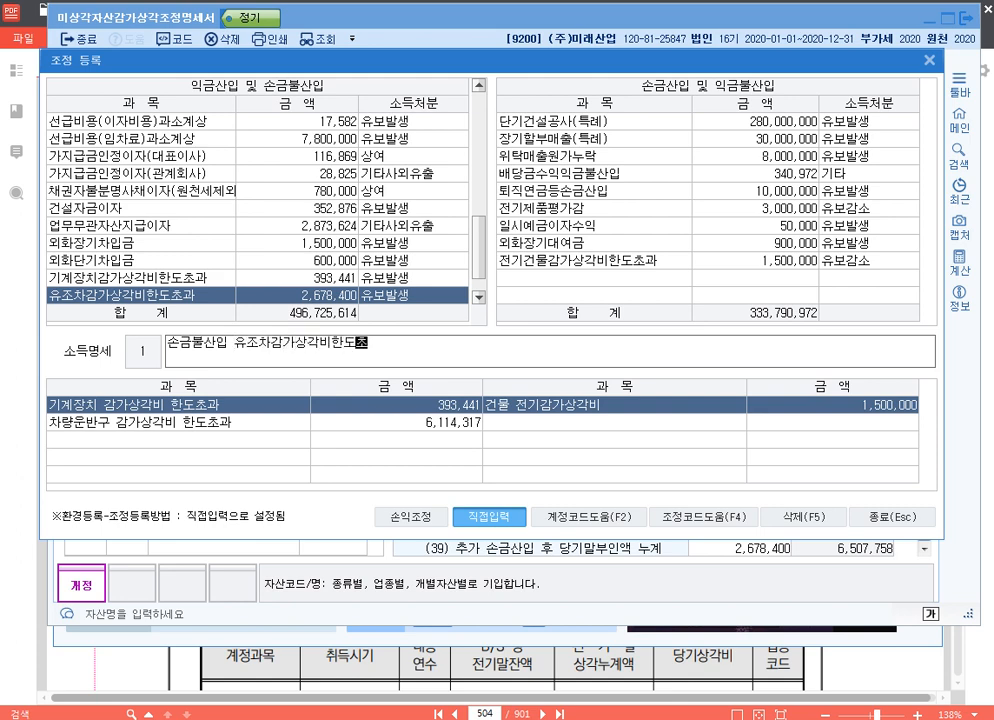
{"action": "type", "text": "과 유보"}
{"action": "key", "text": "Return"}
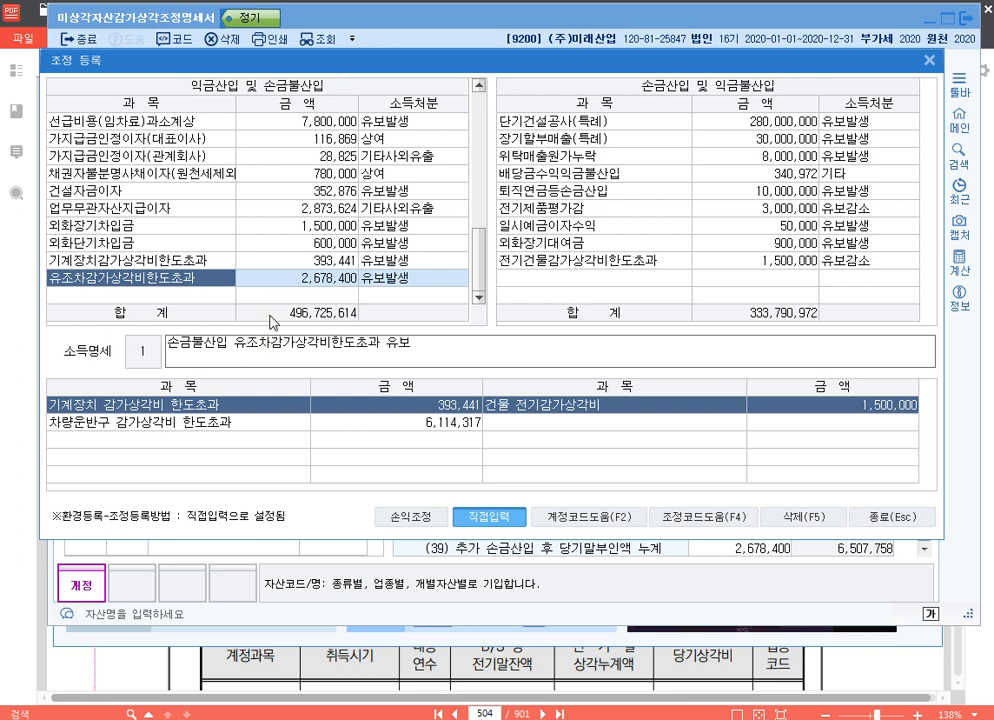
{"action": "left_click_drag", "start_coordinate": [301, 55], "coordinate": [321, 35]}
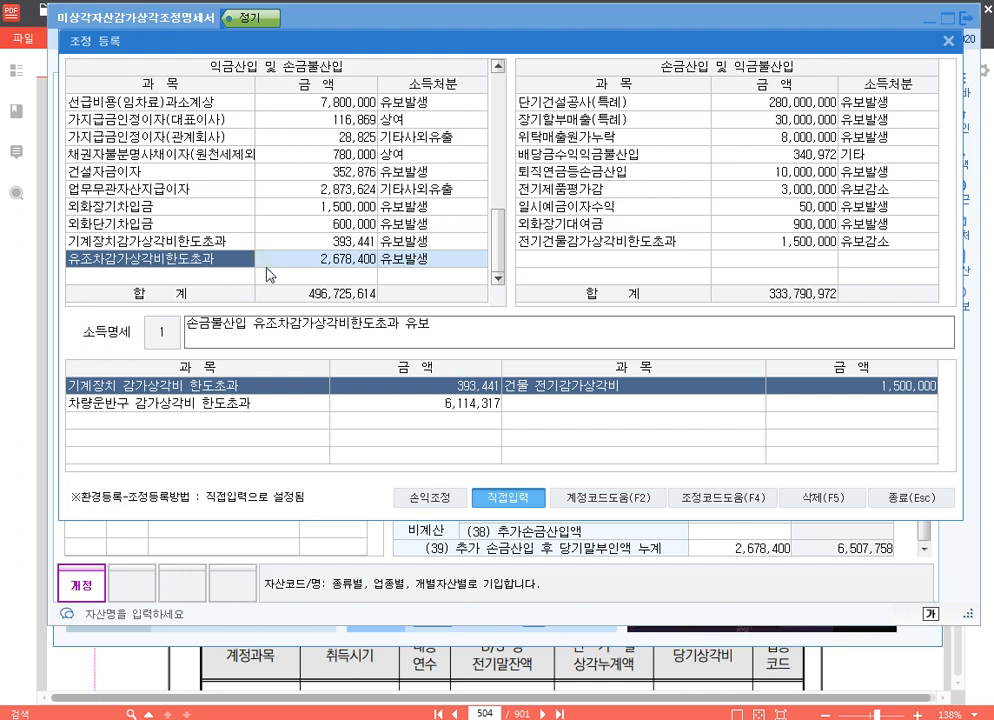
{"action": "left_click", "coordinate": [928, 503]}
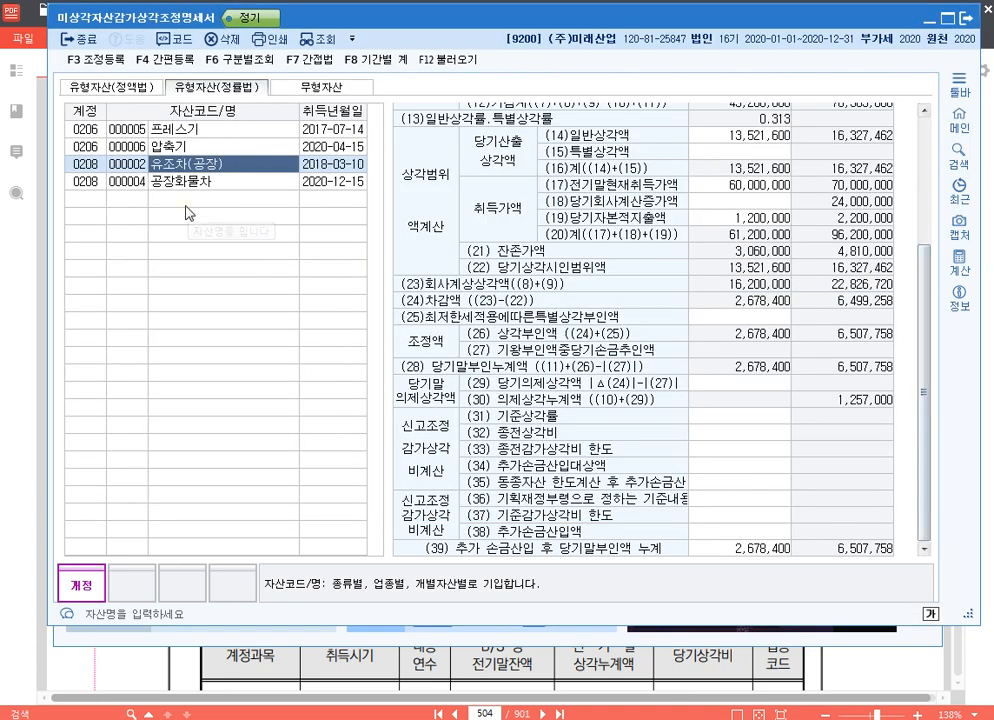
From the 공장화물차 statement, add the item 공장화물차감가상각비한도초과 under 익금산입 및 손금불산입 in 조정 등록
{"action": "left_click", "coordinate": [198, 182]}
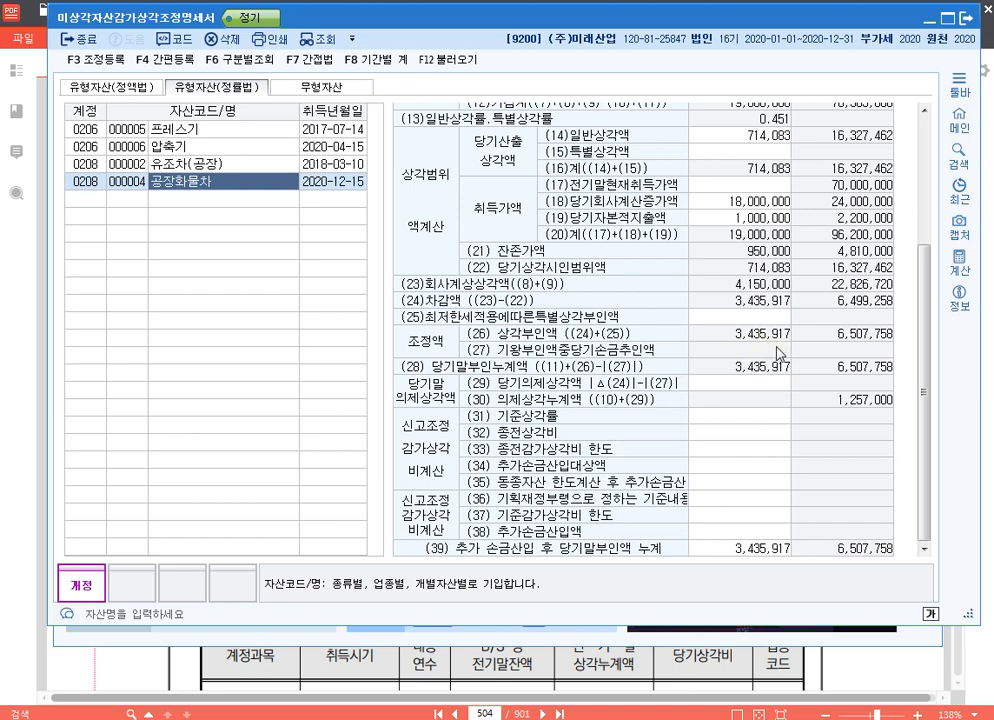
{"action": "key", "text": "F3"}
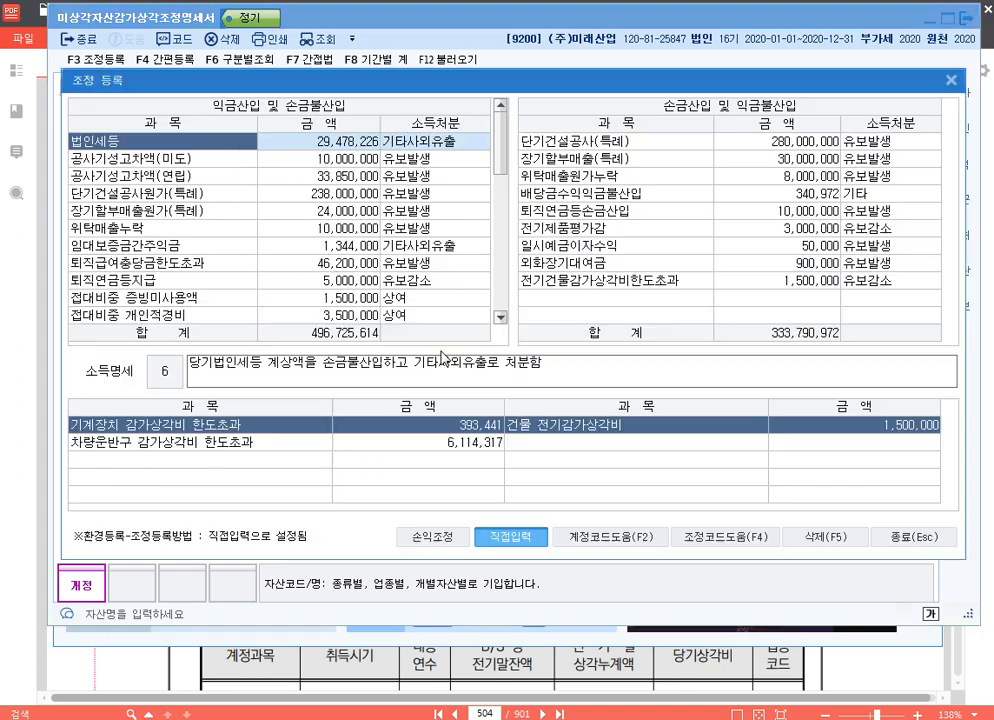
{"action": "scroll", "coordinate": [125, 232], "scroll_direction": "down", "scroll_amount": 5}
{"action": "left_click", "coordinate": [181, 316]}
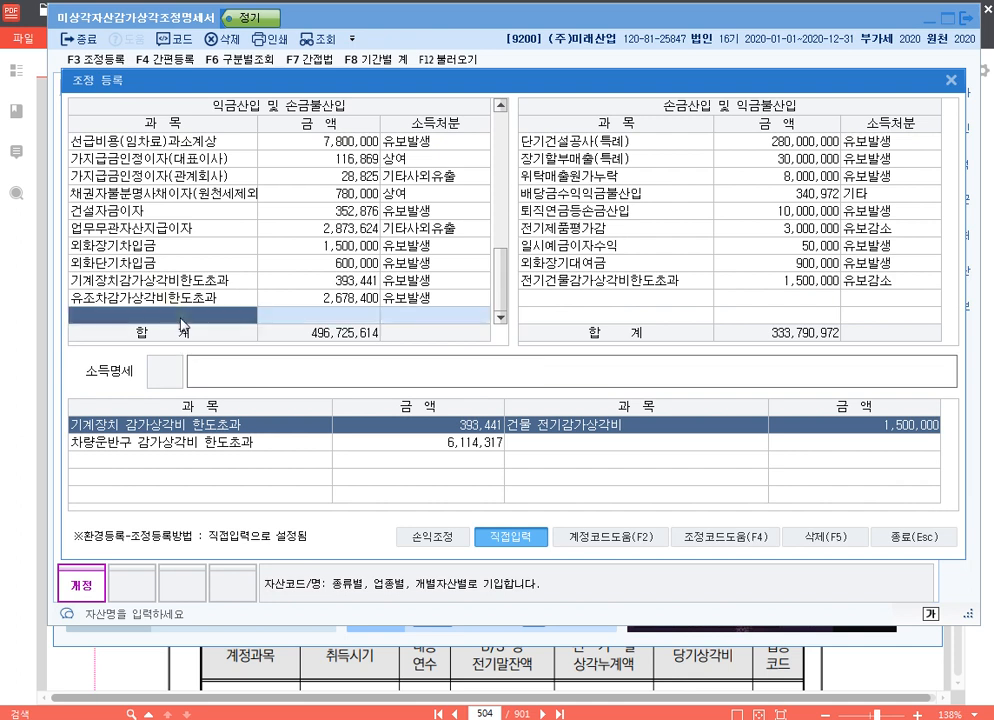
{"action": "type", "text": "공장화물차"}
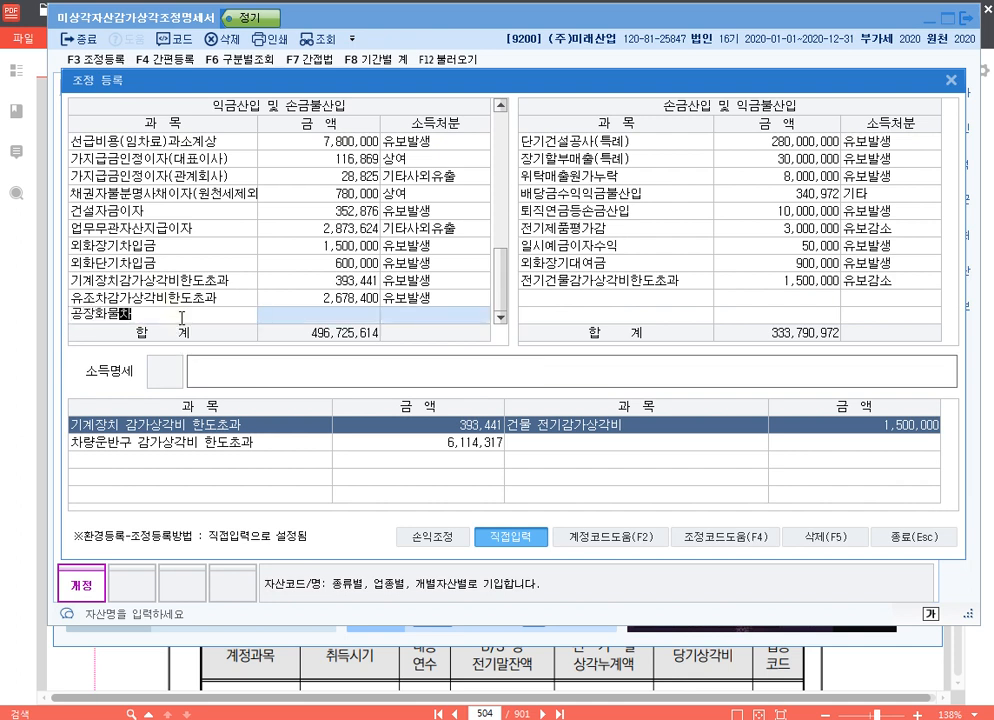
{"action": "type", "text": "감가상각비"}
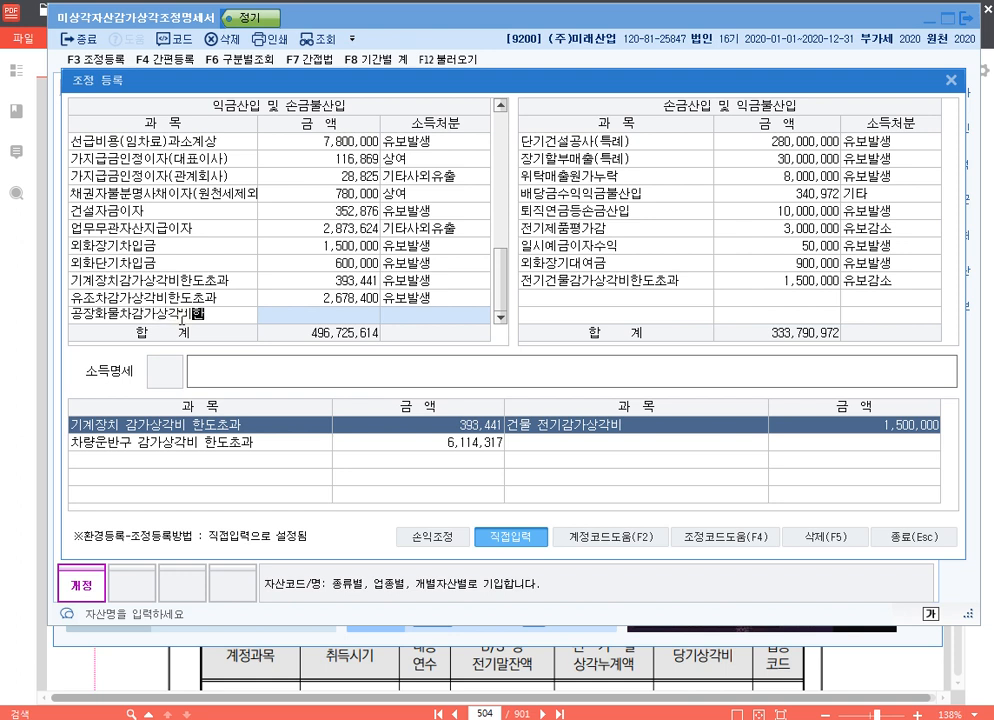
{"action": "type", "text": "한도초과"}
{"action": "key", "text": "Return"}
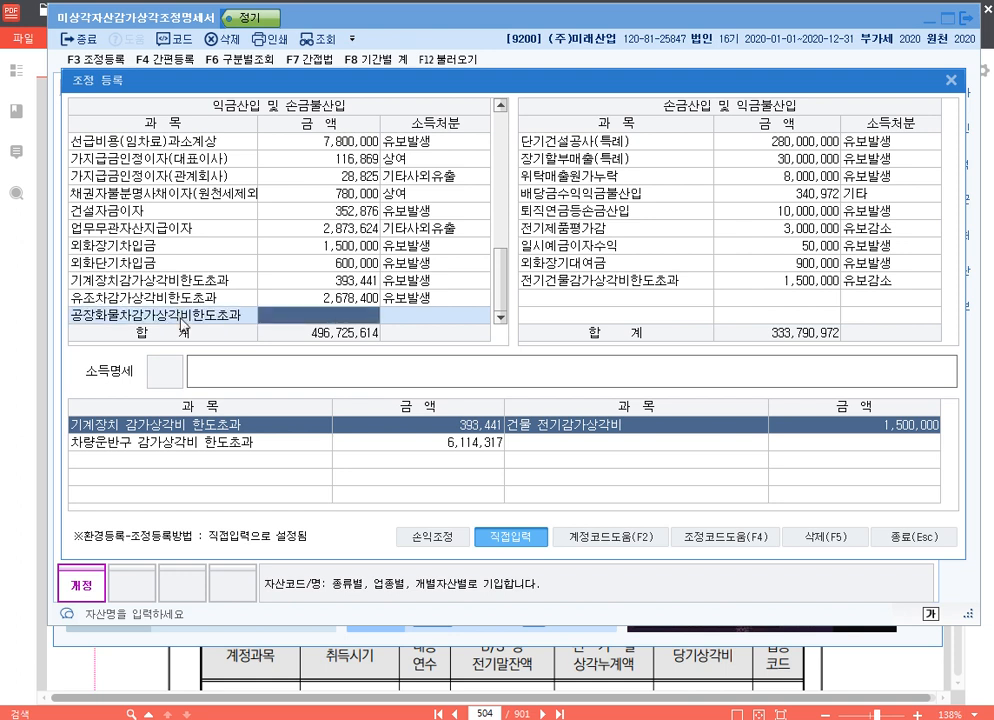
Set the amount of 공장화물차감가상각비한도초과 to 3,435,917 with 유보발생, moving the dialog aside to read the statement
{"action": "type", "text": "3"}
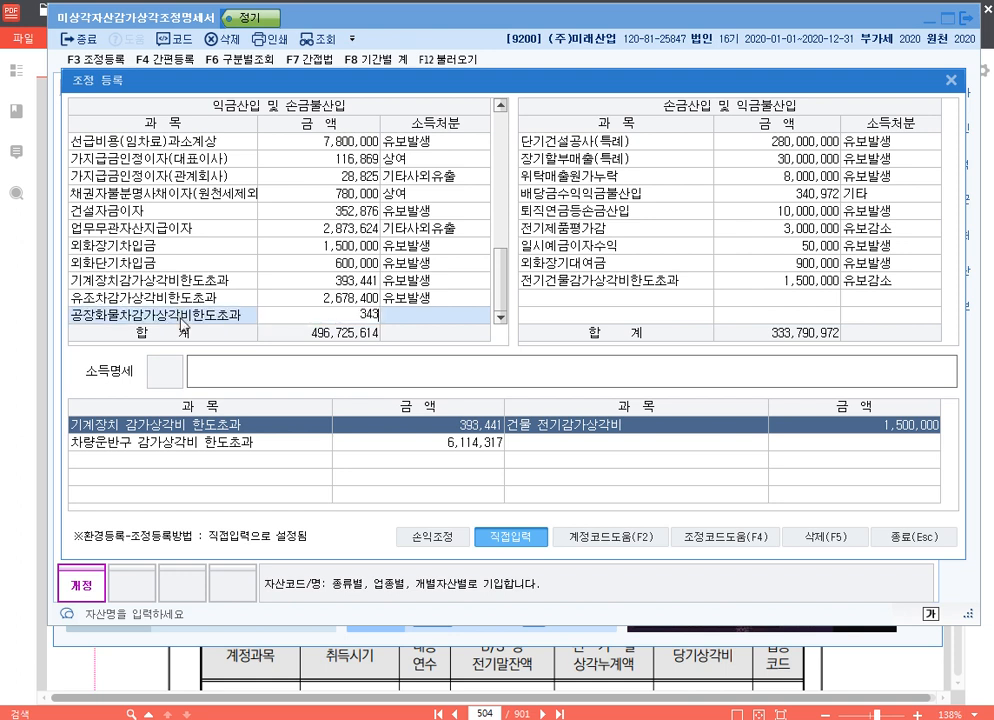
{"action": "type", "text": ",435,917"}
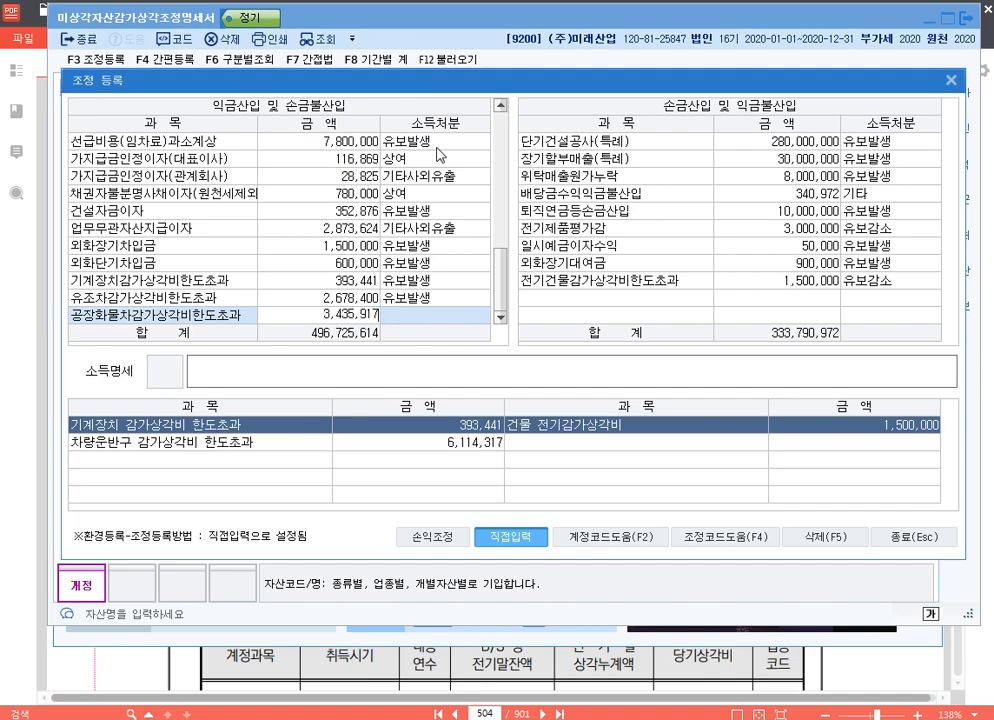
{"action": "left_click_drag", "start_coordinate": [516, 90], "coordinate": [500, 65]}
{"action": "key", "text": "Return"}
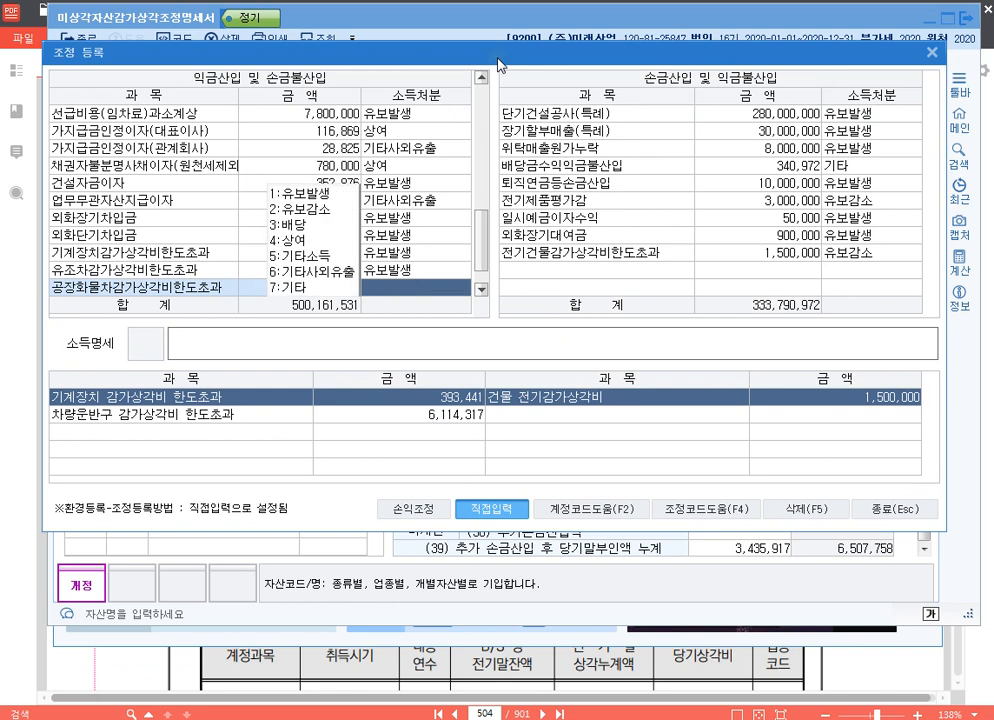
{"action": "type", "text": "1"}
{"action": "type", "text": "손금불산ㅇ"}
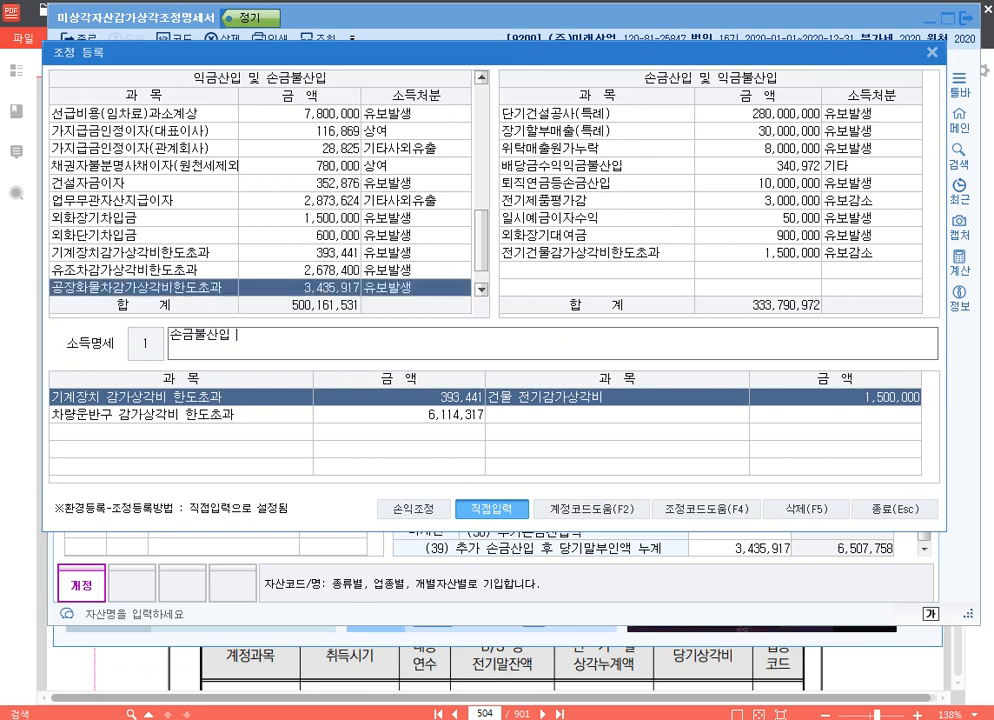
{"action": "type", "text": " 공장화물차"}
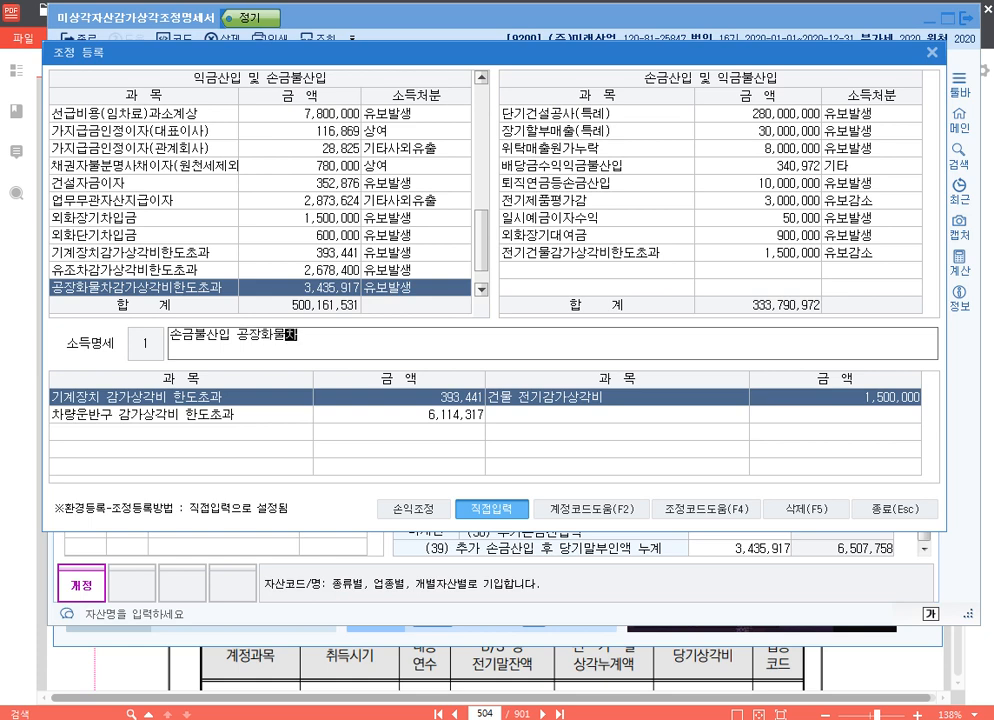
{"action": "type", "text": "감가상각비한"}
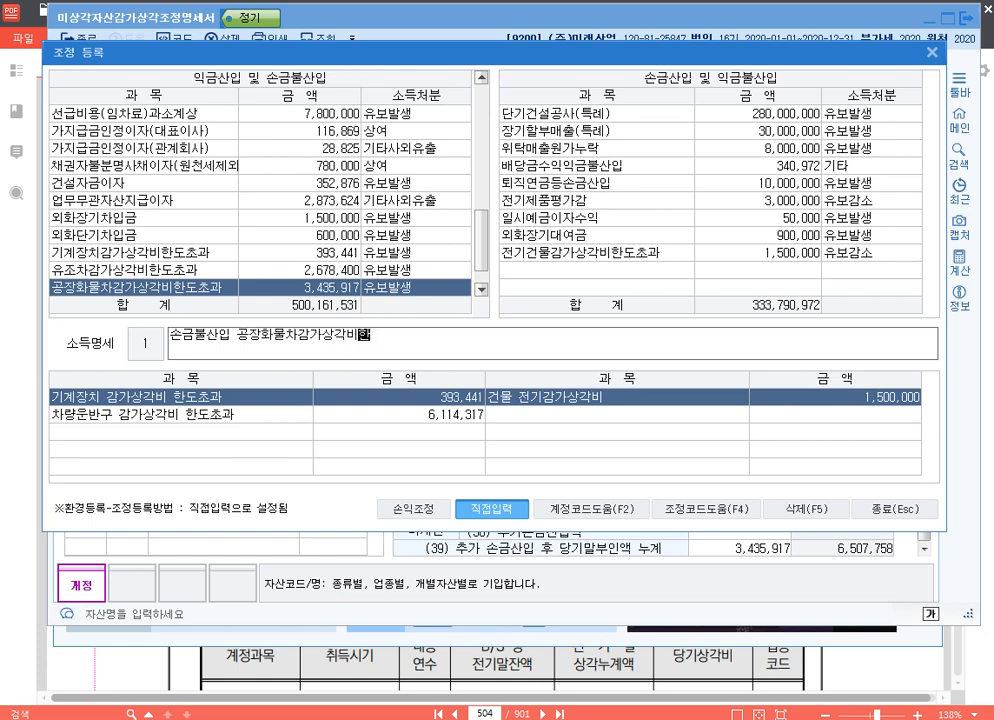
{"action": "type", "text": "도초과 유보"}
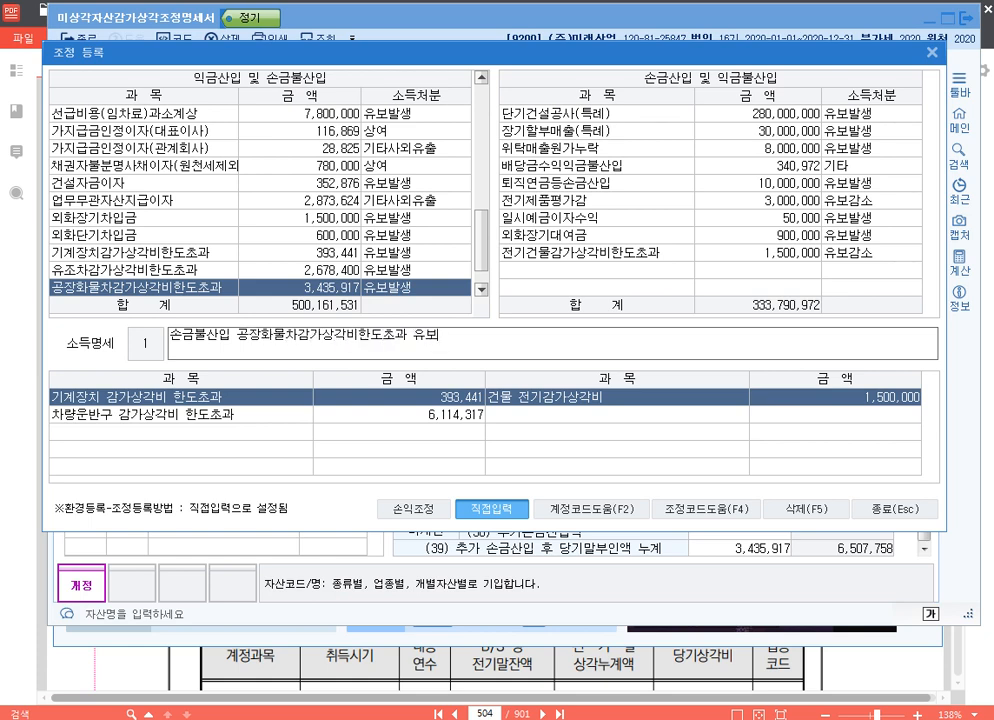
Enter the 소득명세 text 손금불산입 공장화물차감가상각비한도초과 유보 for the 공장화물차 item and close 조정 등록
{"action": "key", "text": "Return"}
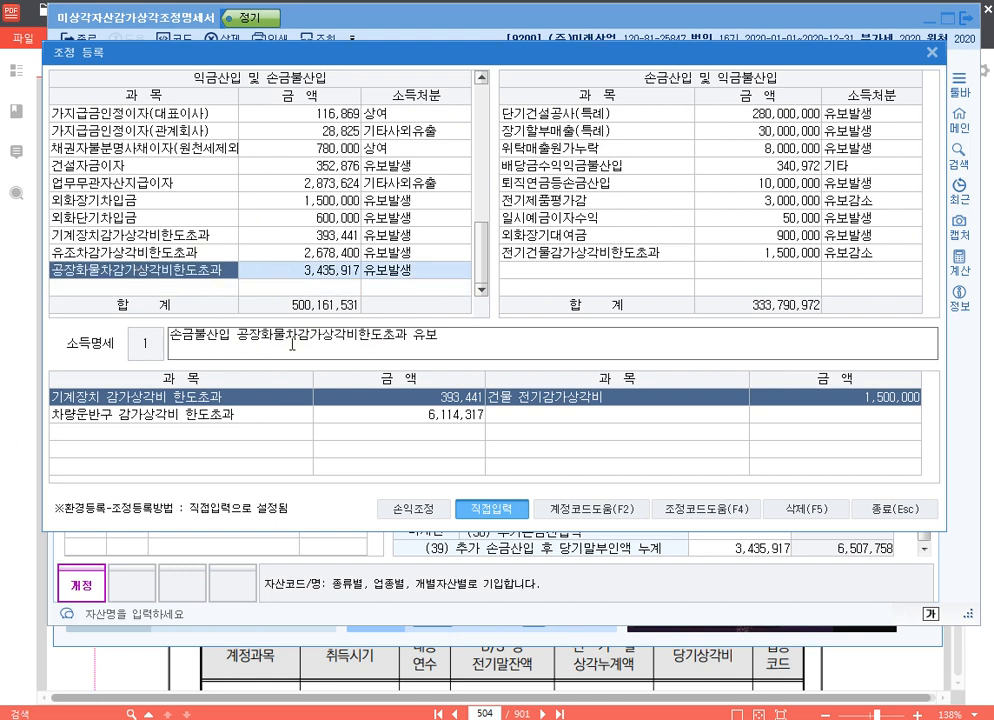
{"action": "left_click", "coordinate": [262, 414]}
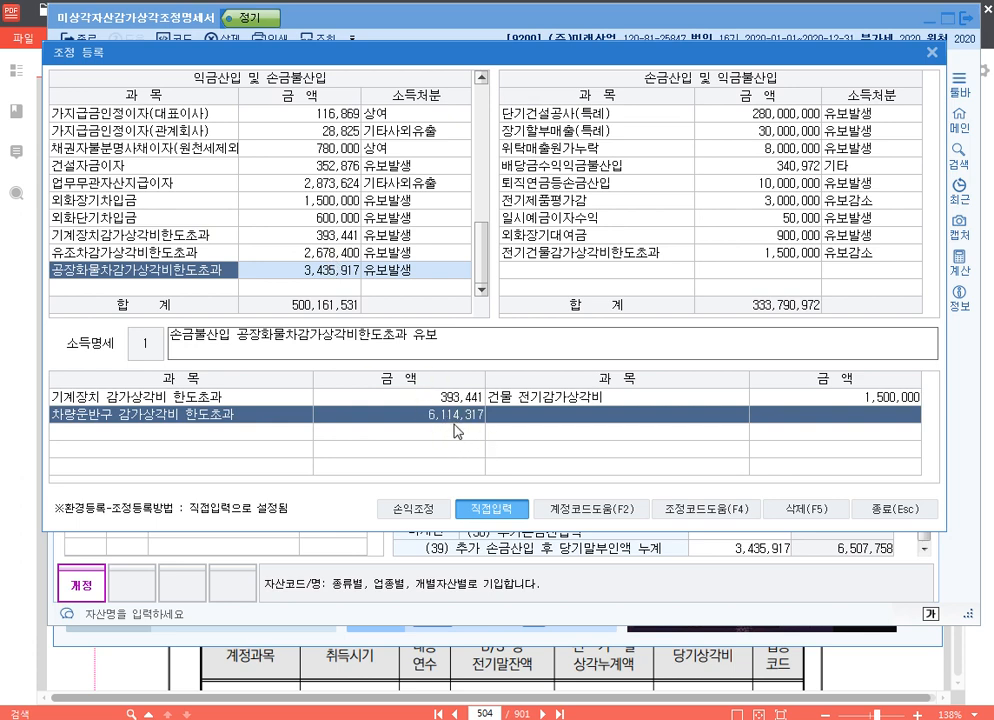
{"action": "left_click", "coordinate": [880, 509]}
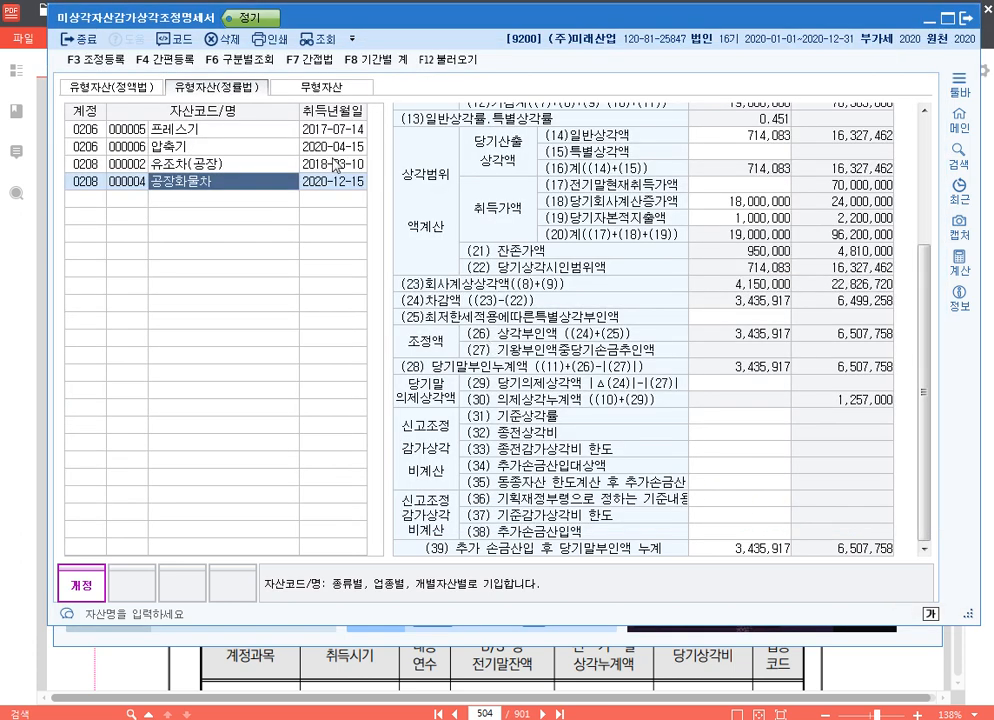
Review the depreciation adjustment statements for 무형자산, 유형자산(정액법) and 유형자산(정률법)
{"action": "left_click", "coordinate": [328, 90]}
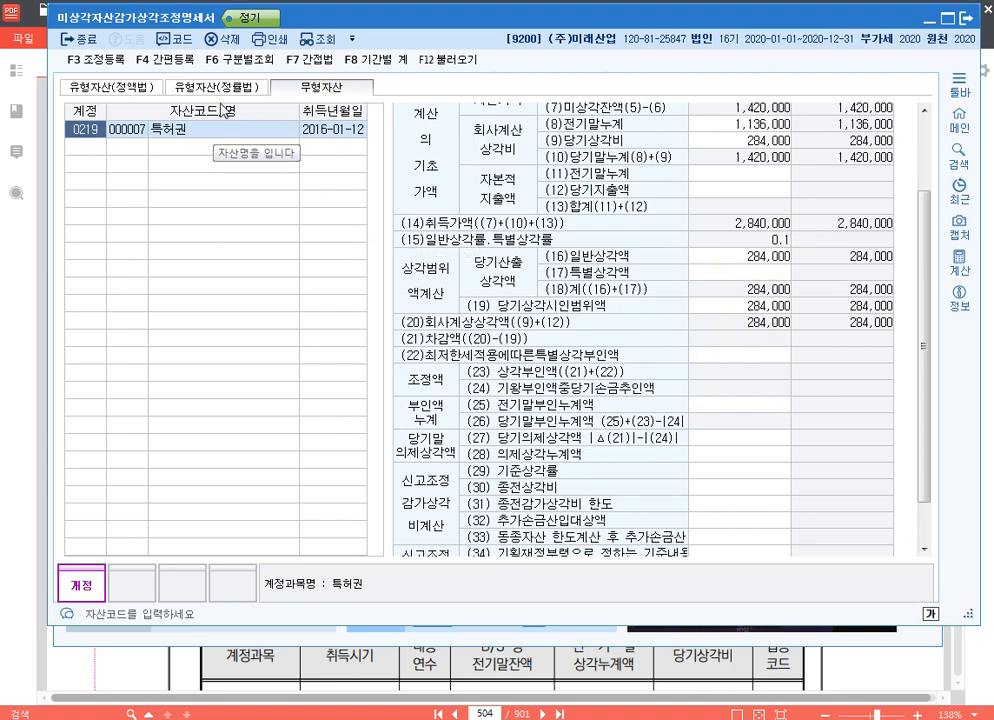
{"action": "left_click", "coordinate": [215, 87]}
{"action": "left_click", "coordinate": [105, 87]}
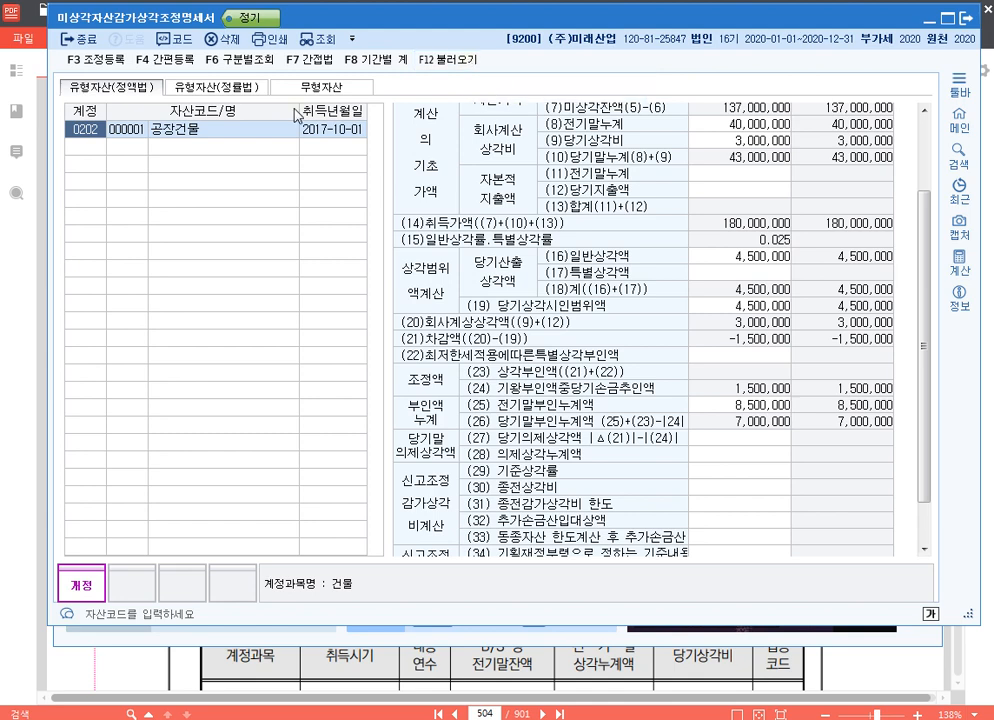
{"action": "left_click", "coordinate": [228, 88]}
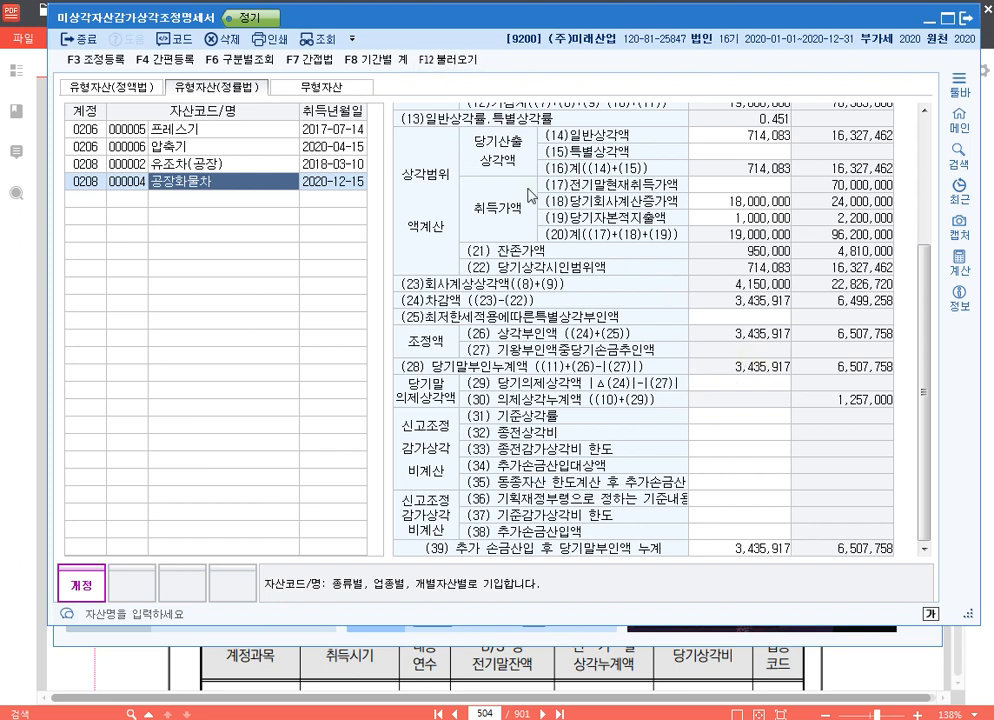
Close 미상각자산감가상각조정명세서, open 양도자산감가상각조정명세서 and load the fixed asset register data into it
{"action": "left_click", "coordinate": [967, 19]}
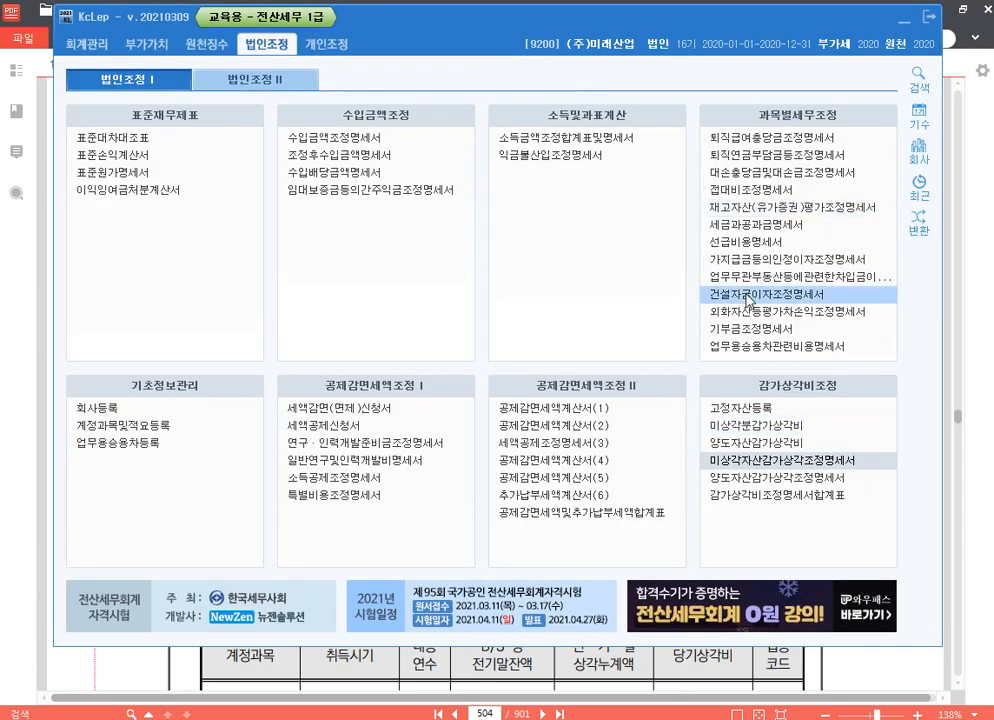
{"action": "left_click", "coordinate": [792, 478]}
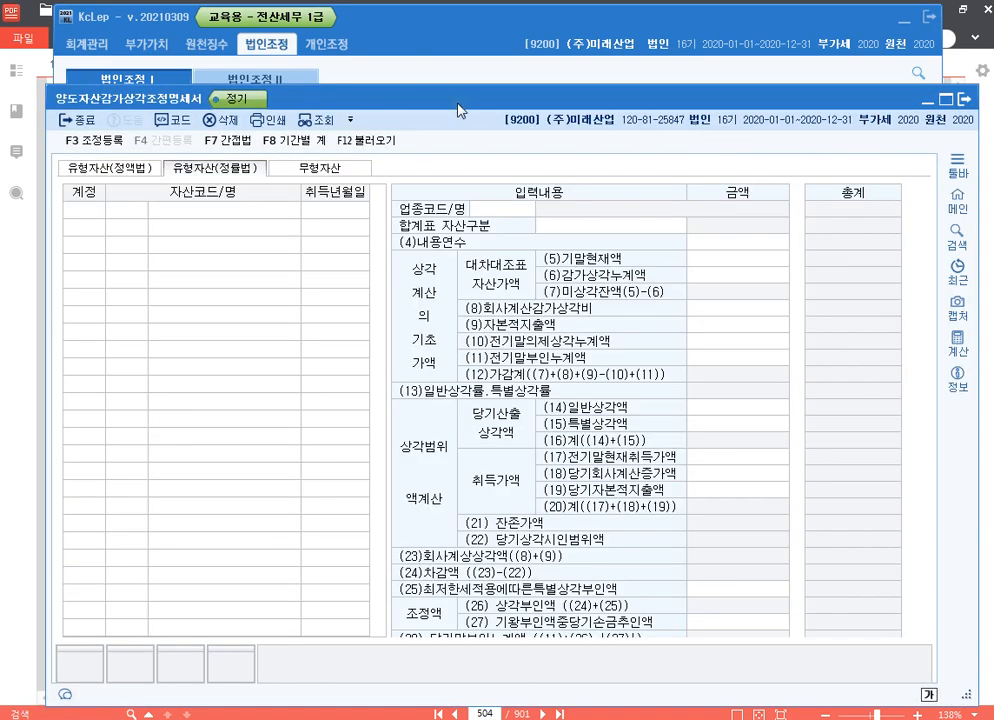
{"action": "left_click_drag", "start_coordinate": [460, 110], "coordinate": [441, 27]}
{"action": "left_click", "coordinate": [349, 57]}
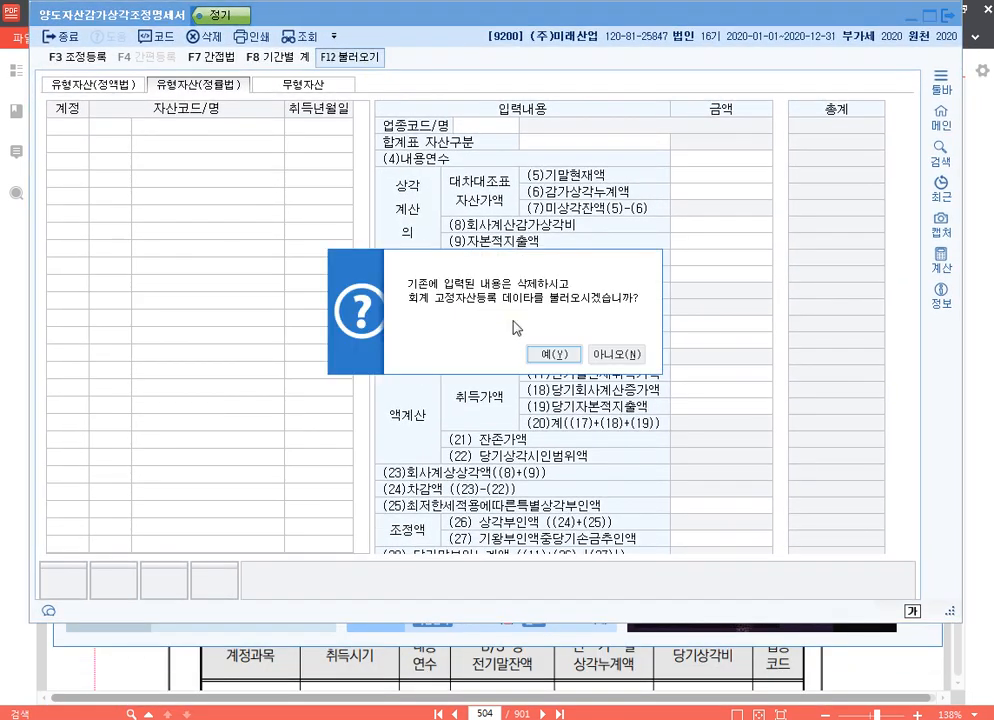
{"action": "key", "text": "Return"}
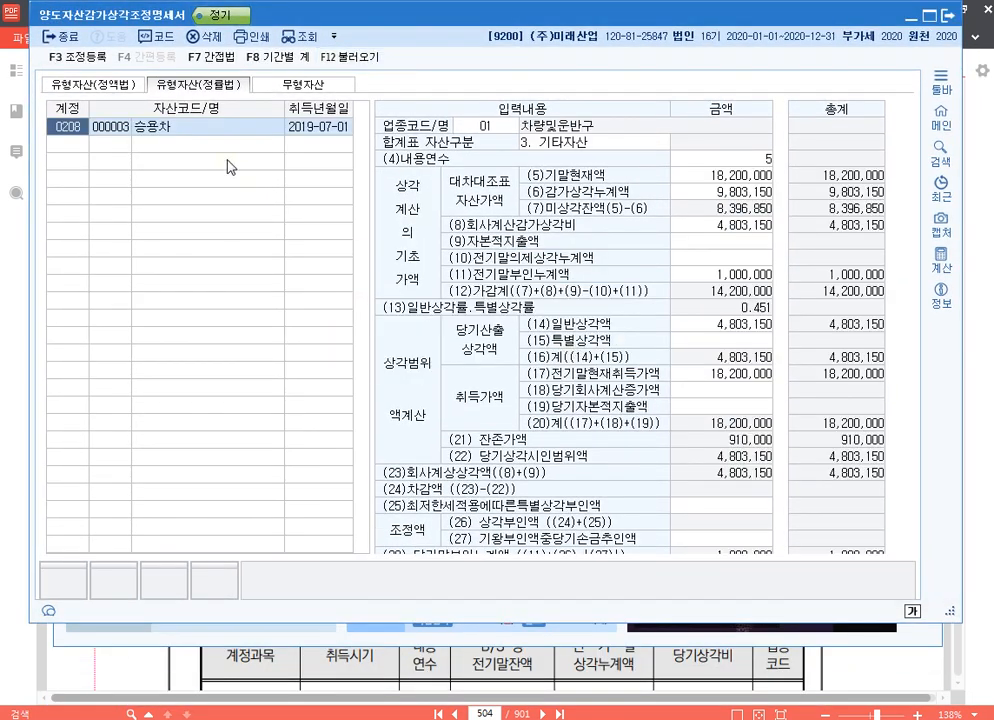
Examine the 승용차 statement's (11)전기말부인누계액 and acquisition cost entries, and check the existing items in 조정 등록
{"action": "left_click", "coordinate": [176, 131]}
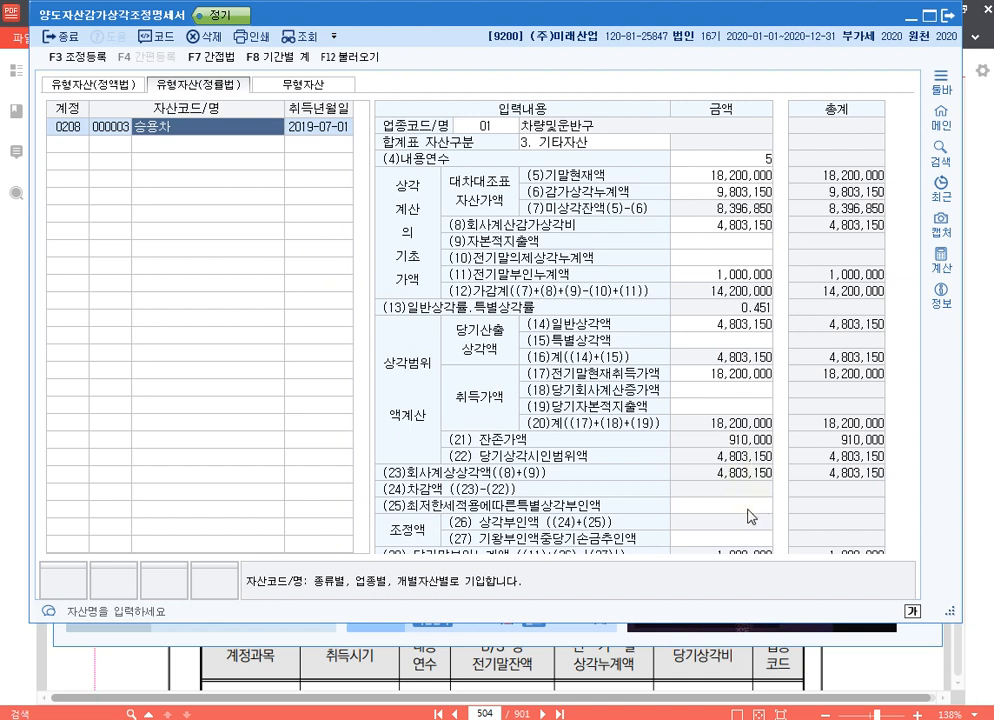
{"action": "left_click", "coordinate": [745, 274]}
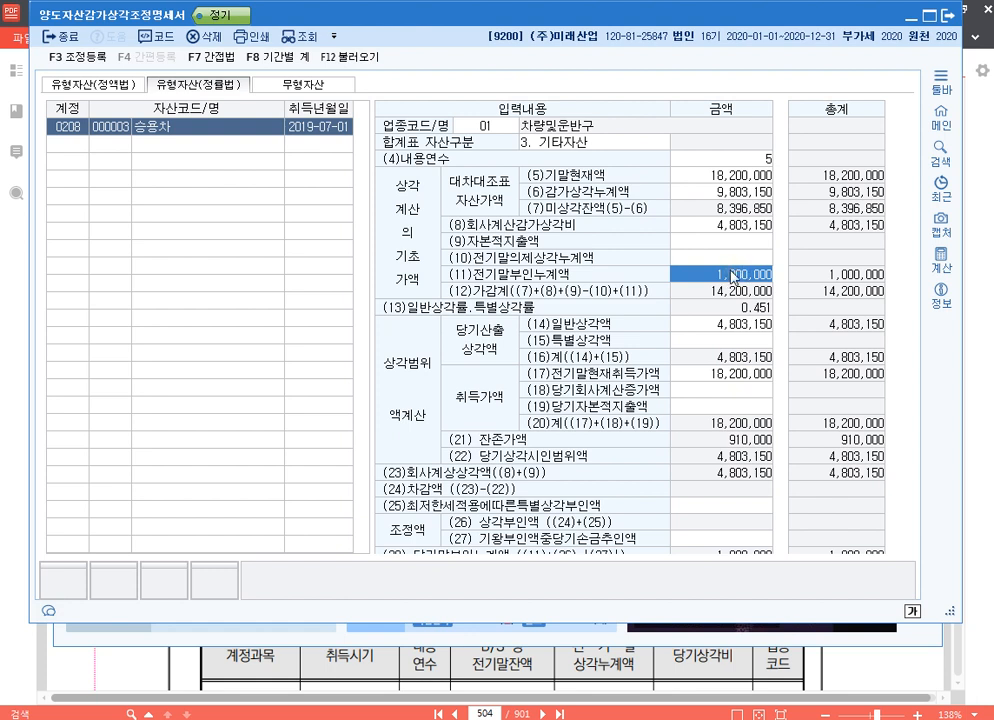
{"action": "left_click", "coordinate": [264, 130]}
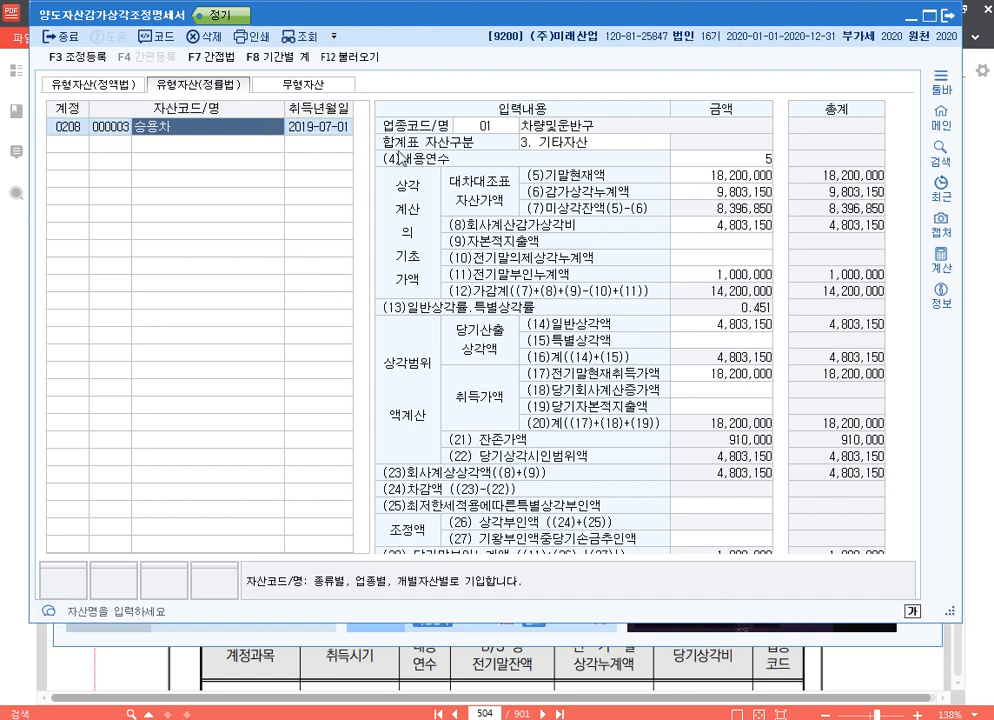
{"action": "left_click", "coordinate": [748, 276]}
{"action": "left_click", "coordinate": [721, 275]}
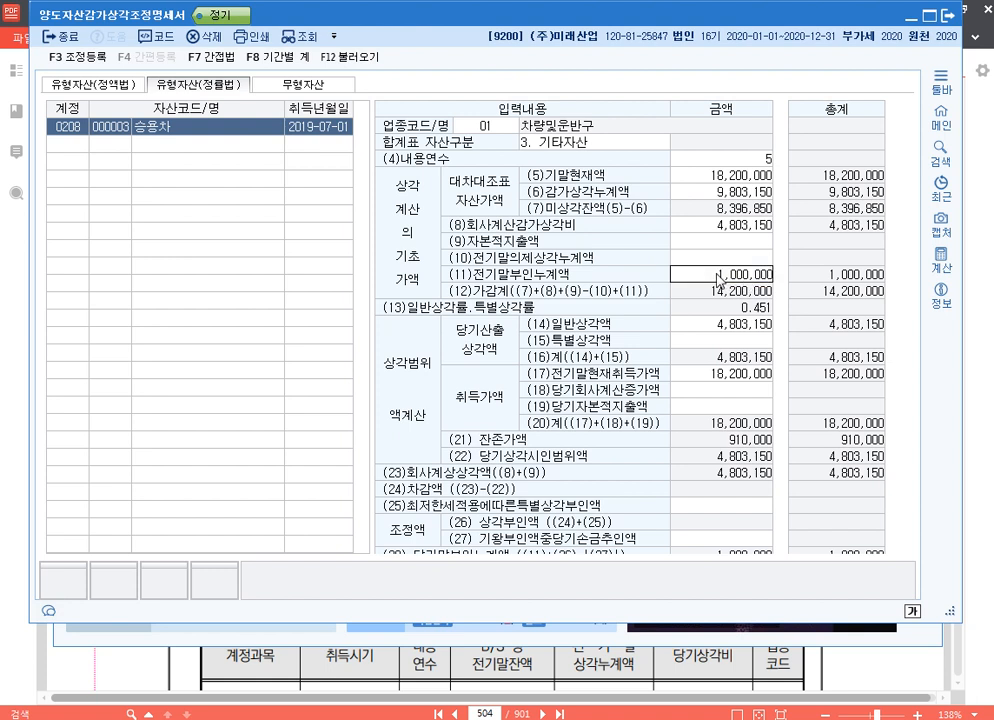
{"action": "left_click", "coordinate": [746, 258]}
{"action": "left_click", "coordinate": [747, 275]}
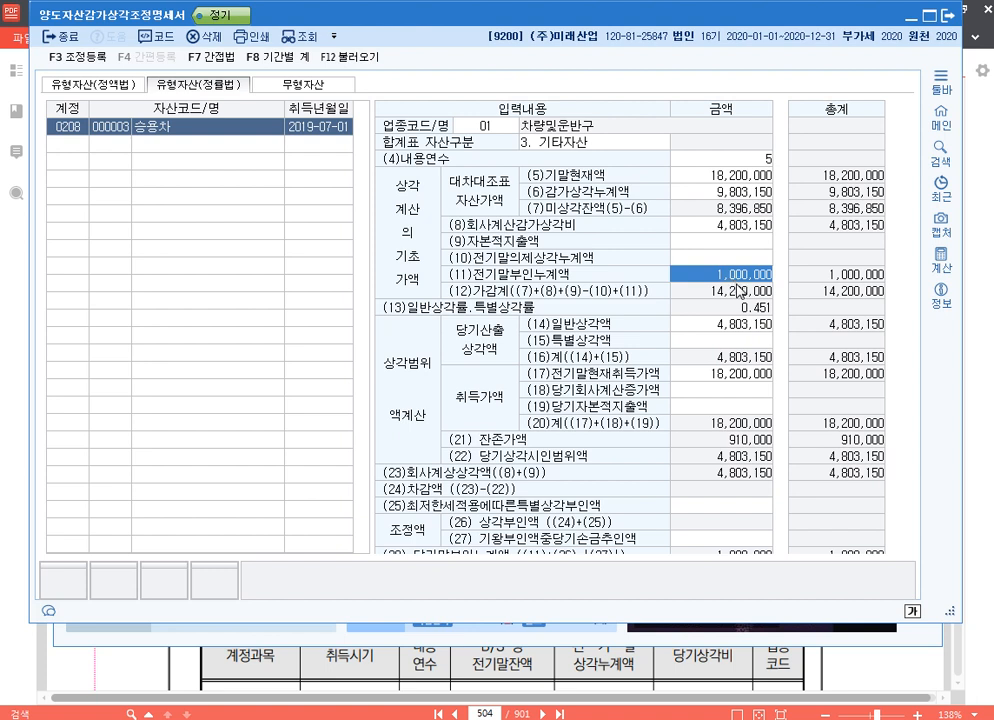
{"action": "left_click", "coordinate": [743, 391]}
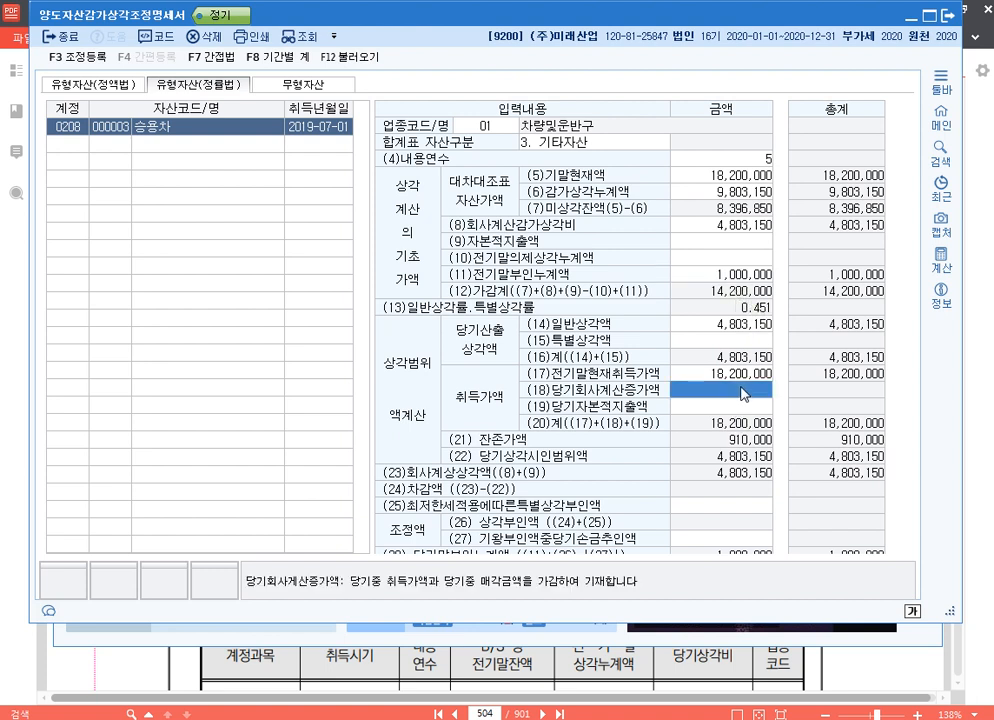
{"action": "left_click", "coordinate": [88, 57]}
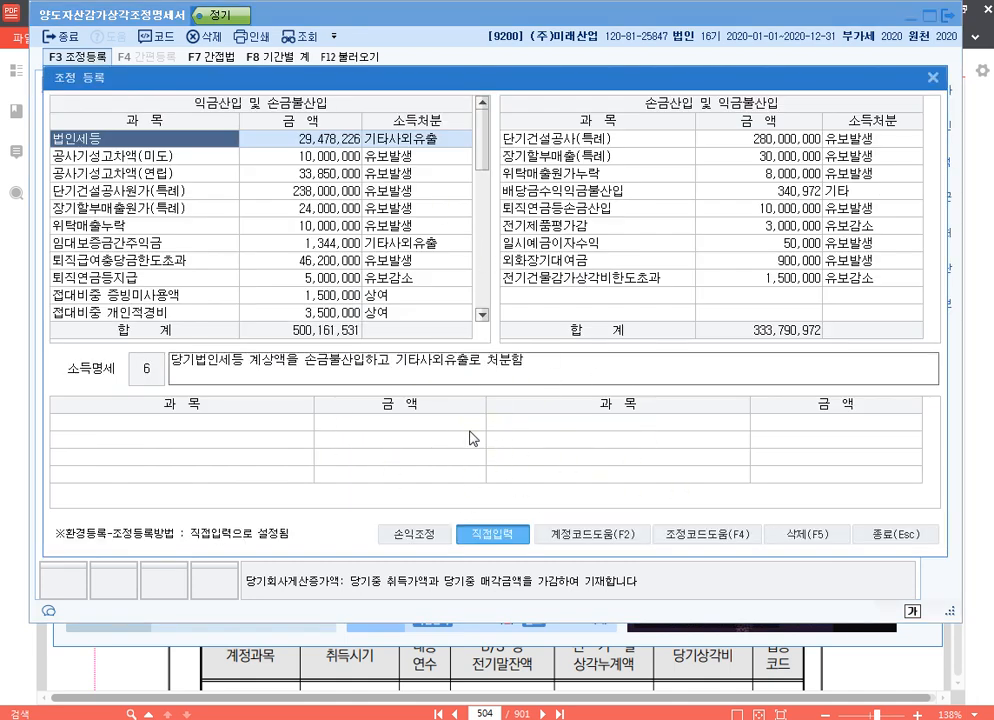
{"action": "left_click", "coordinate": [931, 78]}
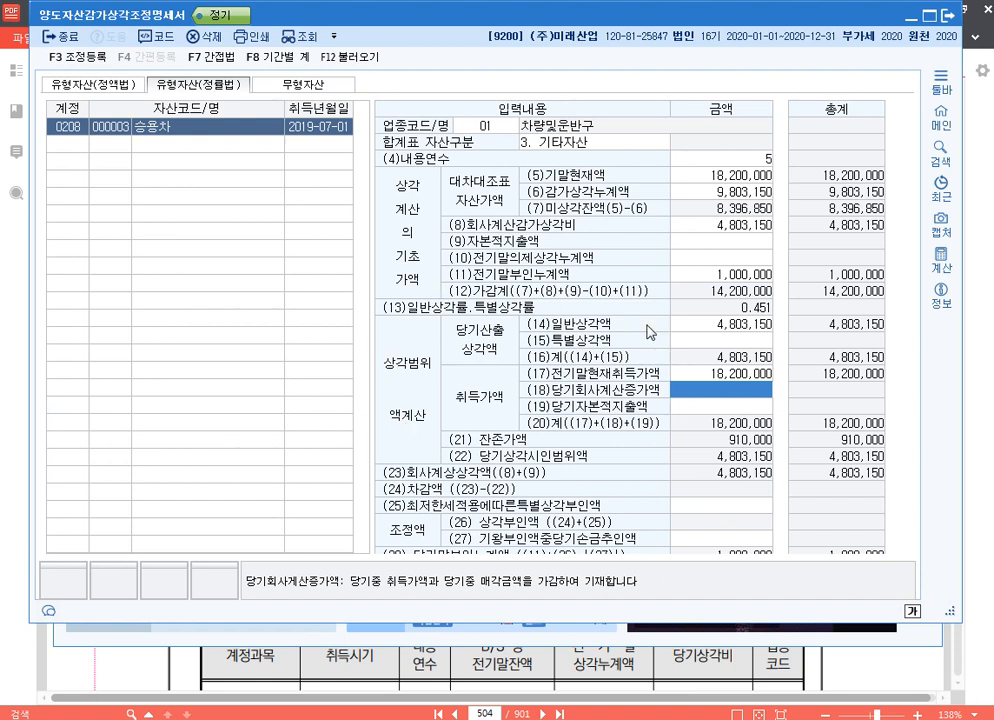
{"action": "left_click", "coordinate": [755, 274]}
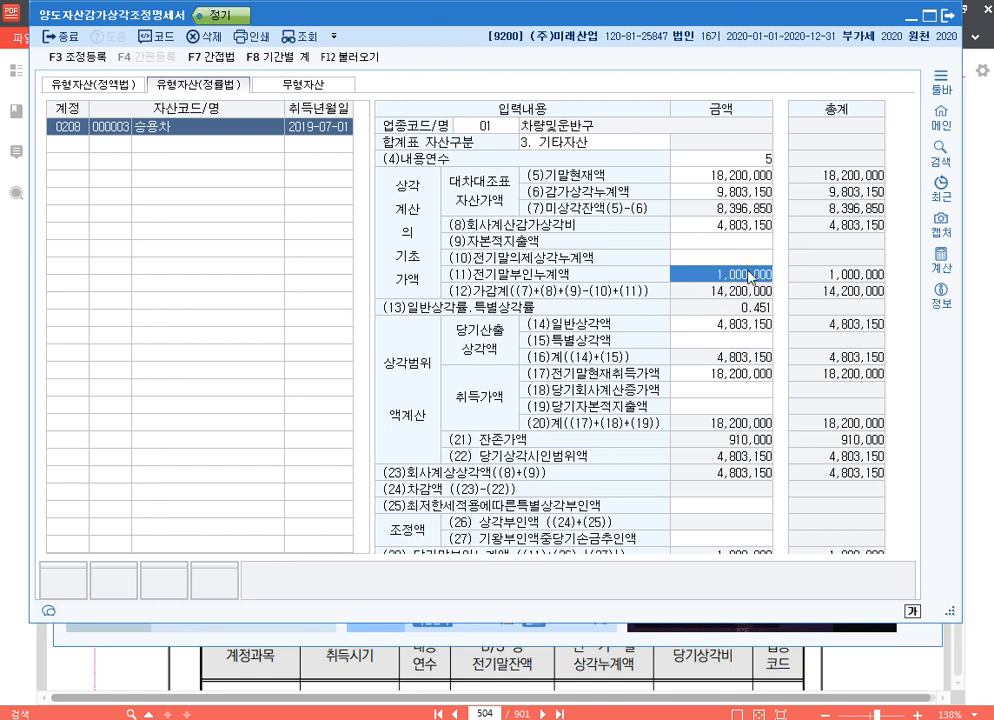
Register 전기차량운반구감가상각비한도초과 for 1,000,000 as 유보감소 under 손금산입 및 익금불산입 in 조정 등록
{"action": "left_click", "coordinate": [72, 57]}
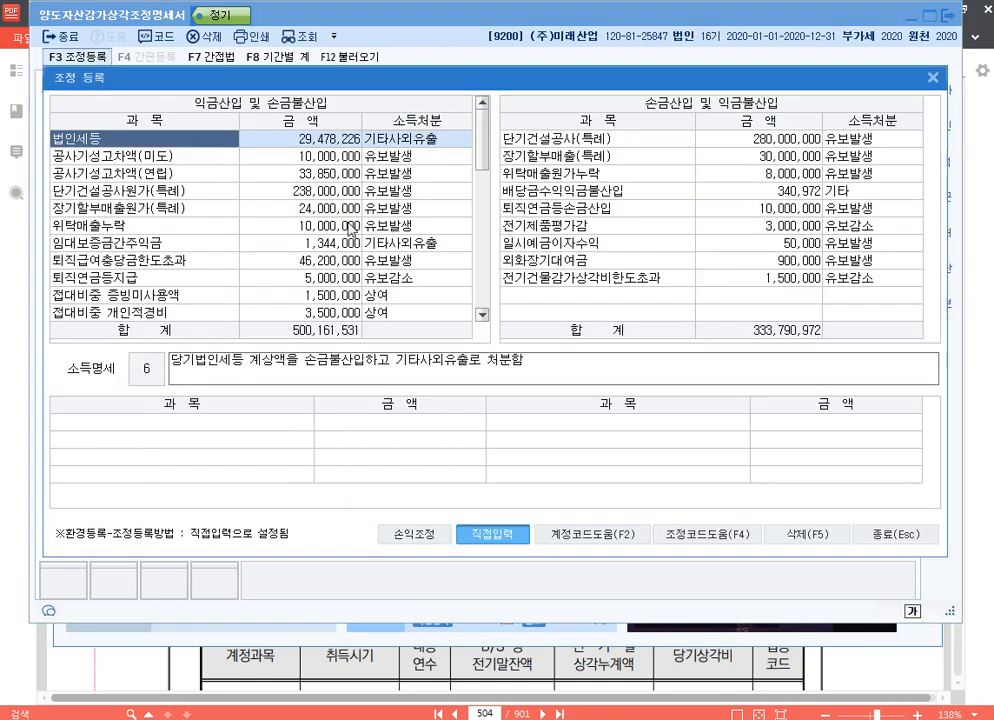
{"action": "left_click", "coordinate": [572, 300]}
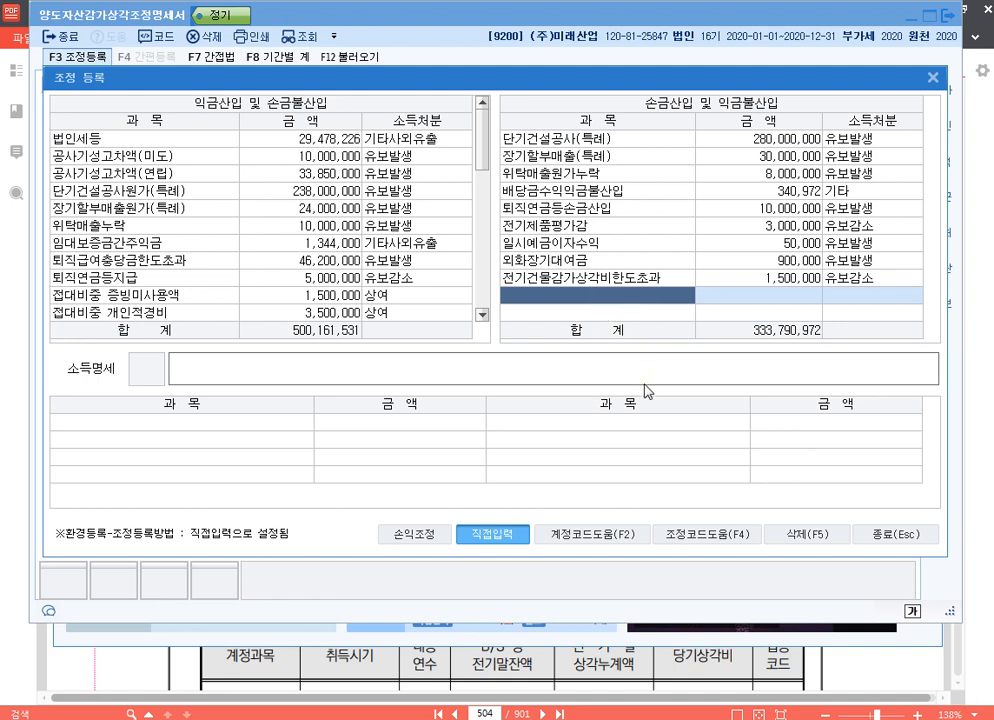
{"action": "key", "text": "F4"}
{"action": "key", "text": "Escape"}
{"action": "type", "text": "전기"}
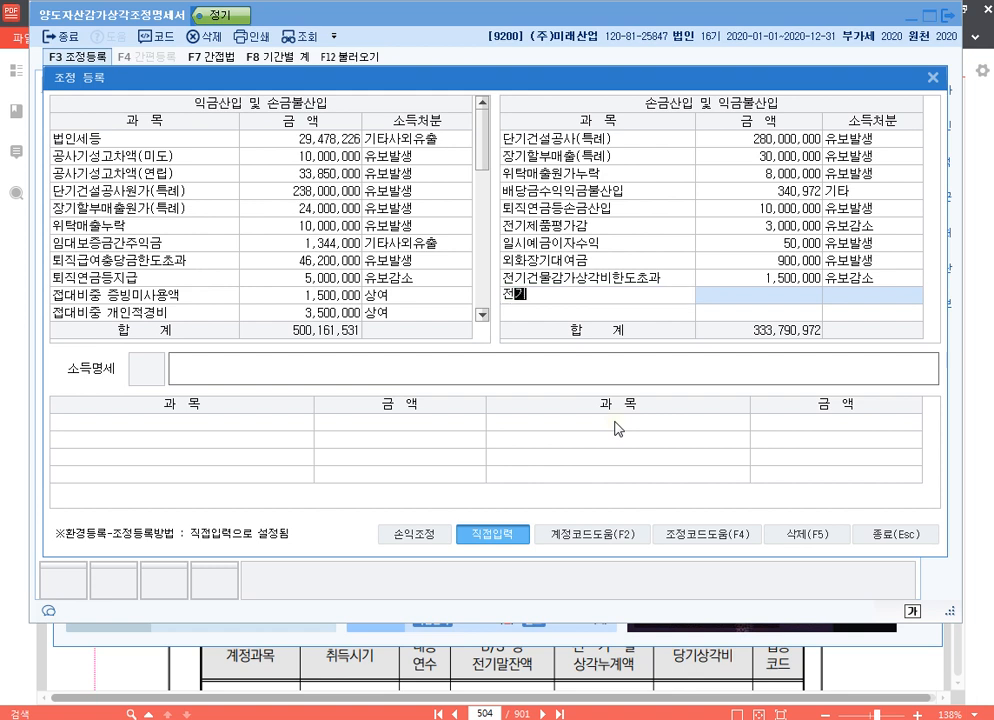
{"action": "type", "text": "차량운반구감가상각비한도초과"}
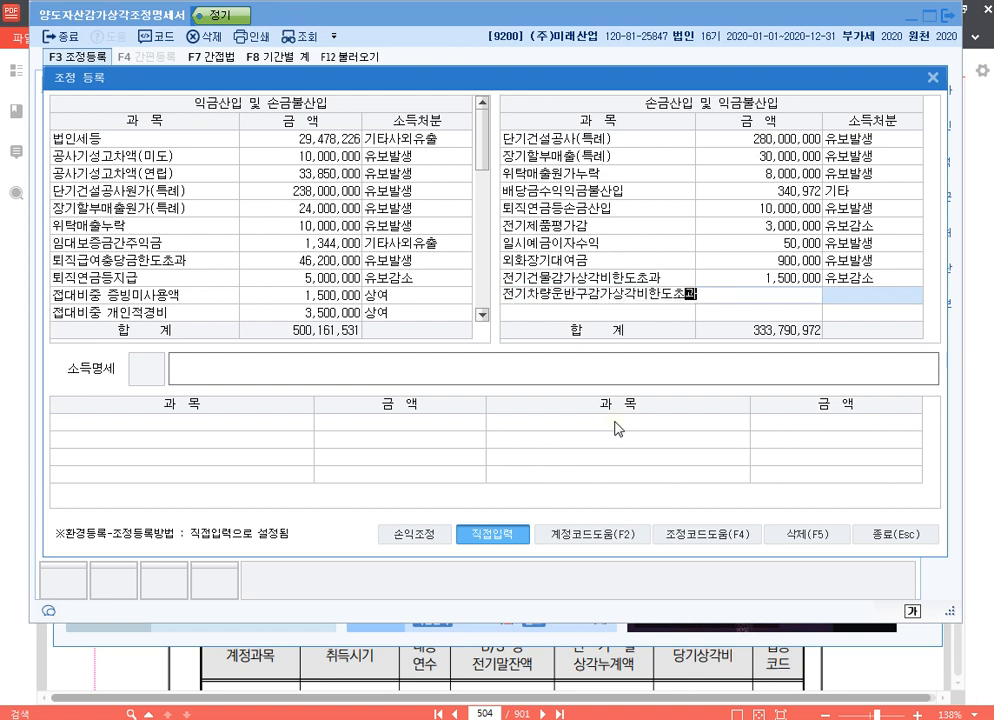
{"action": "key", "text": "Return"}
{"action": "type", "text": "1000"}
{"action": "key", "text": "Return"}
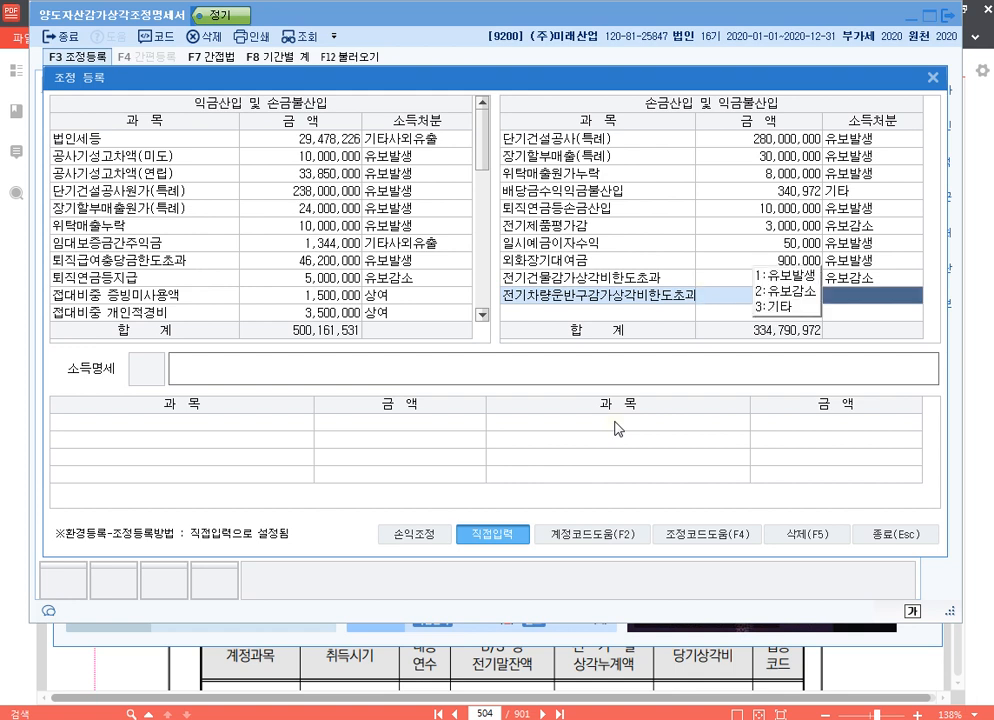
{"action": "type", "text": "2"}
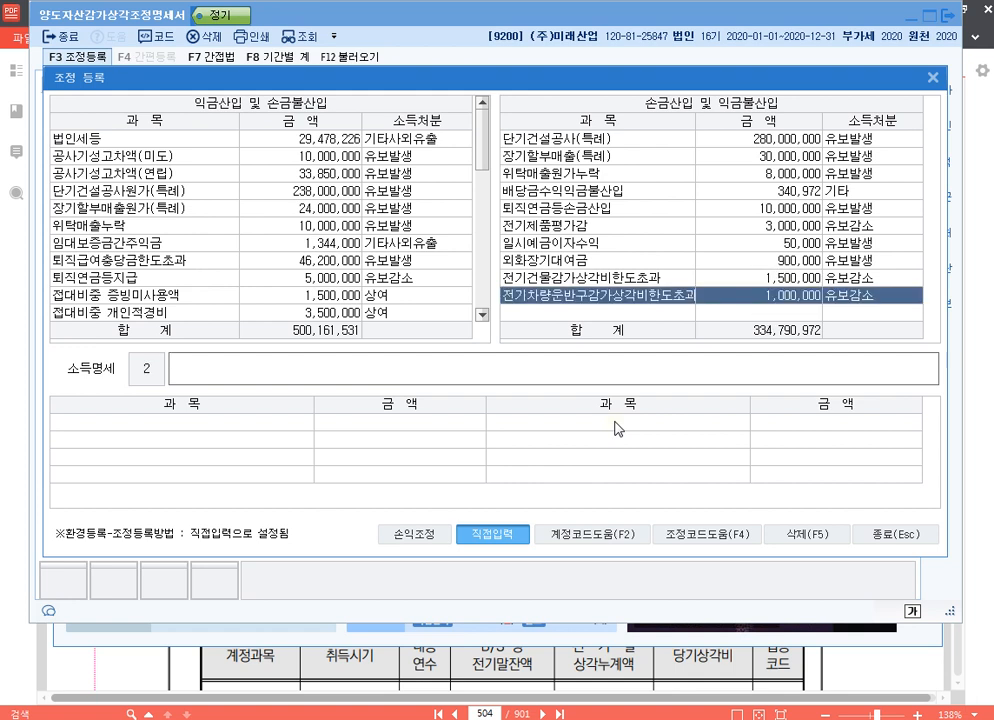
{"action": "type", "text": "손금산입 "}
{"action": "type", "text": "전기차랴"}
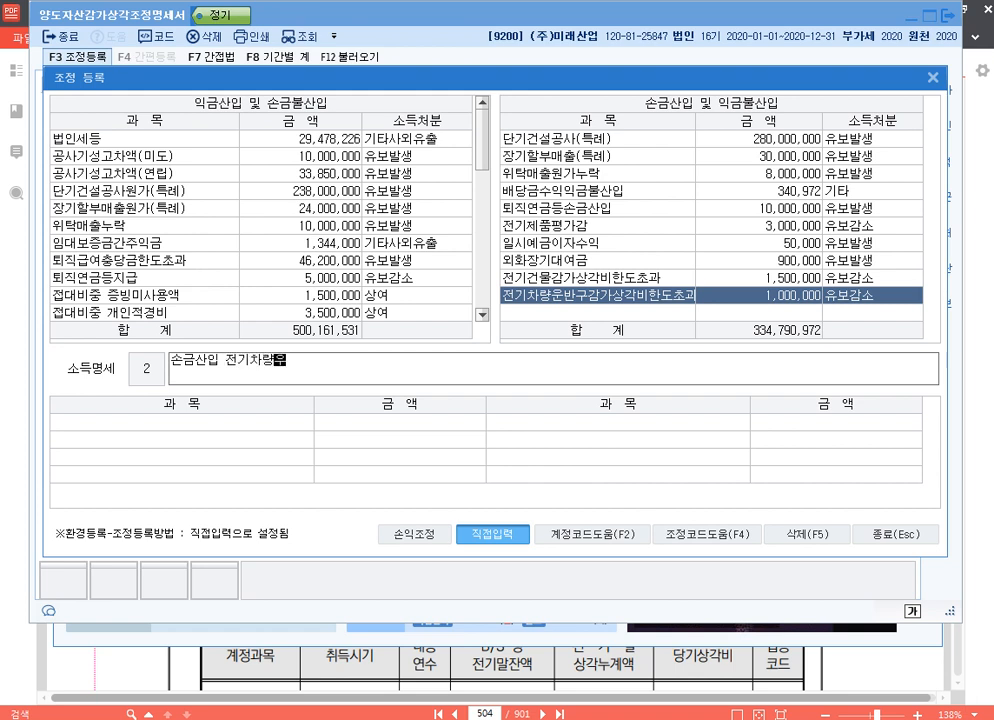
{"action": "type", "text": "운반구감가상ㄱ"}
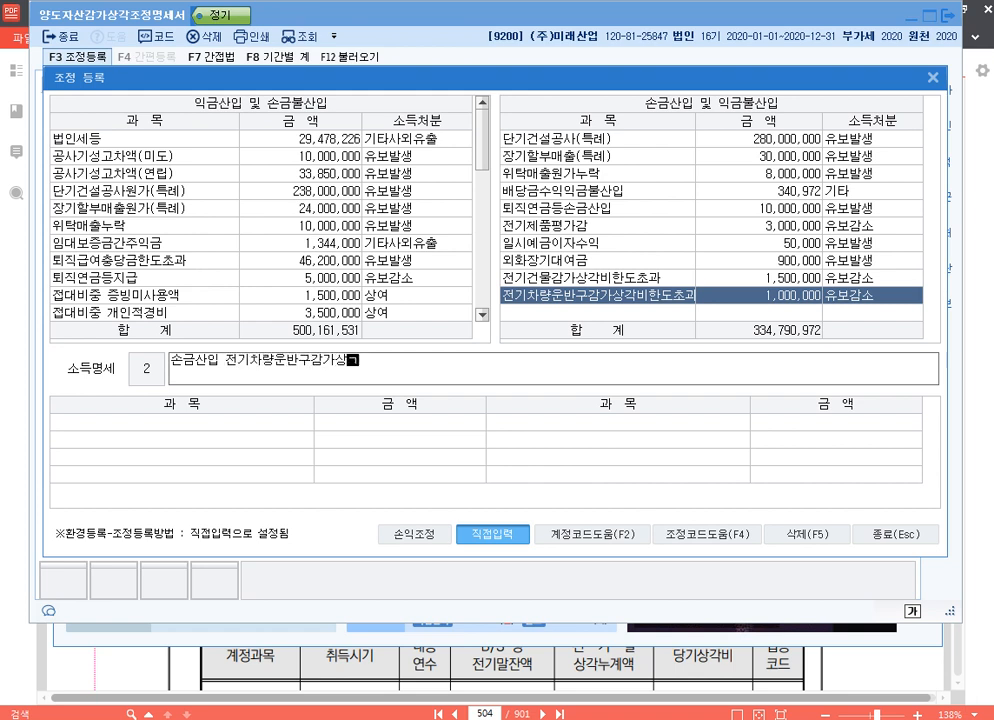
{"action": "type", "text": "각비한도초과 "}
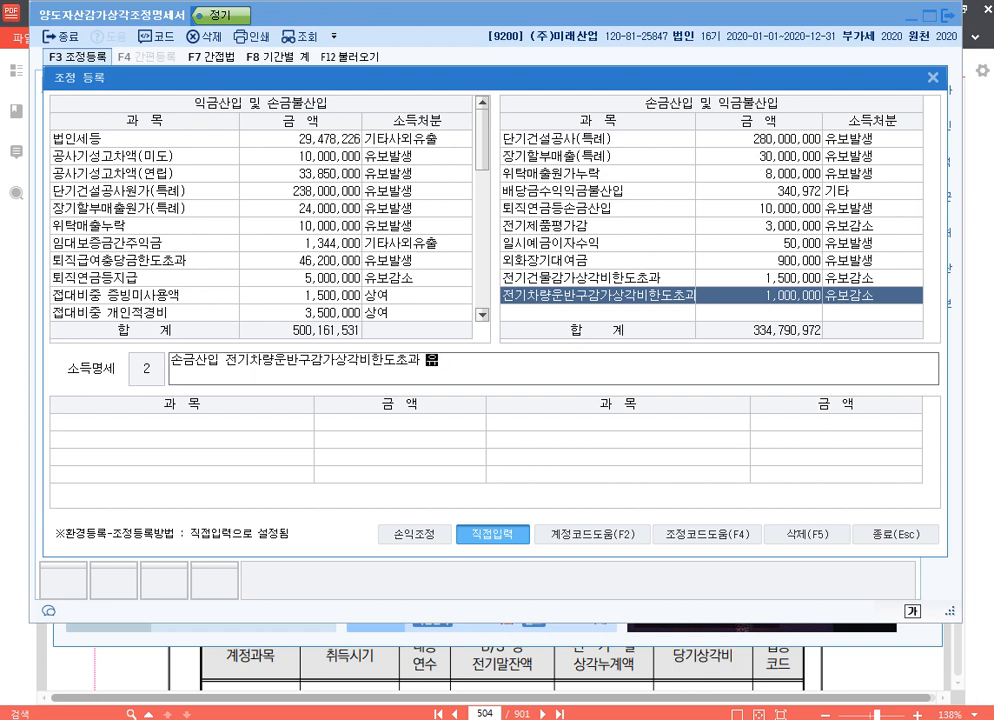
{"action": "type", "text": "유보"}
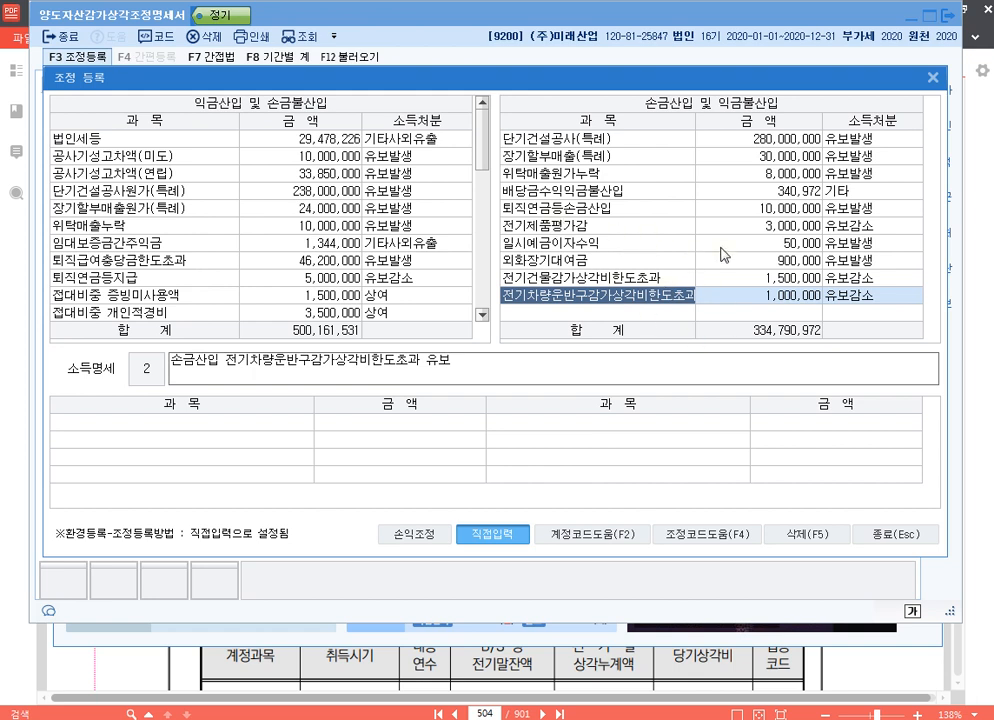
Enter the 소득명세 text 손금산입 전기차량운반구감가상각비한도초과 유보 for the new item and close 조정 등록
{"action": "left_click", "coordinate": [895, 537]}
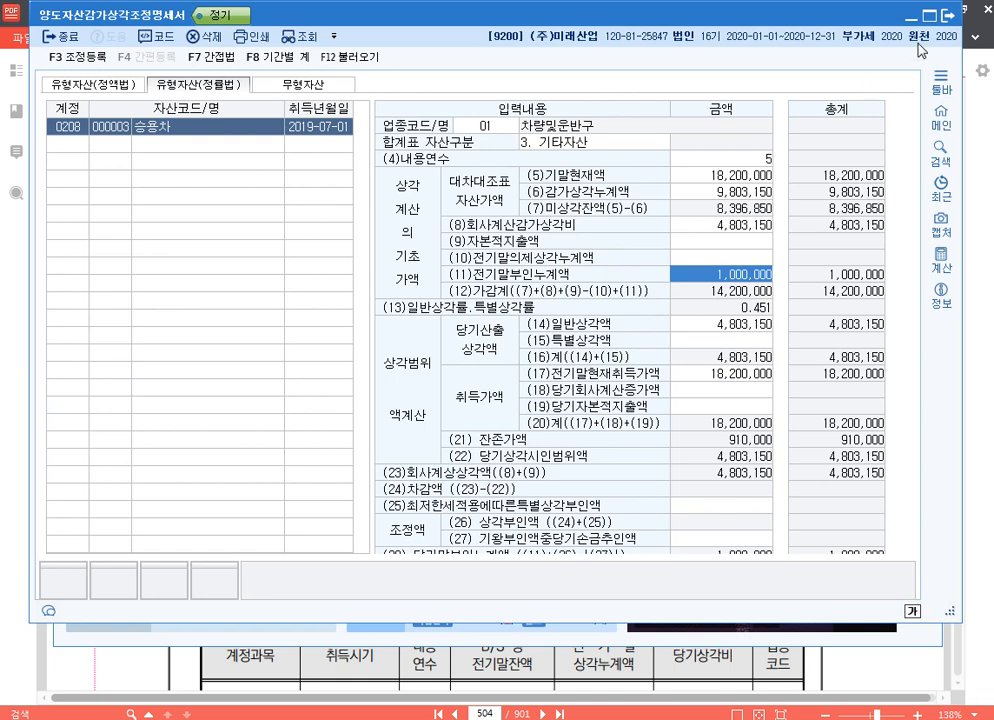
Close 양도자산감가상각조정명세서, load the adjustment data into 감가상각비조정명세서합계표, save it and close the form
{"action": "key", "text": "Escape"}
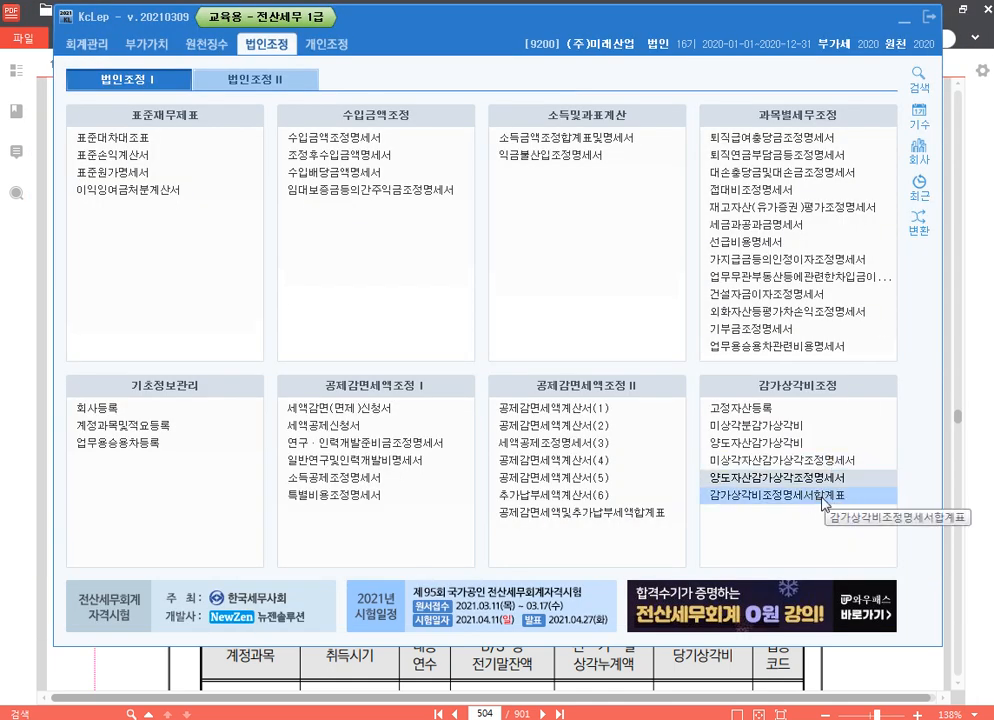
{"action": "left_click", "coordinate": [820, 495]}
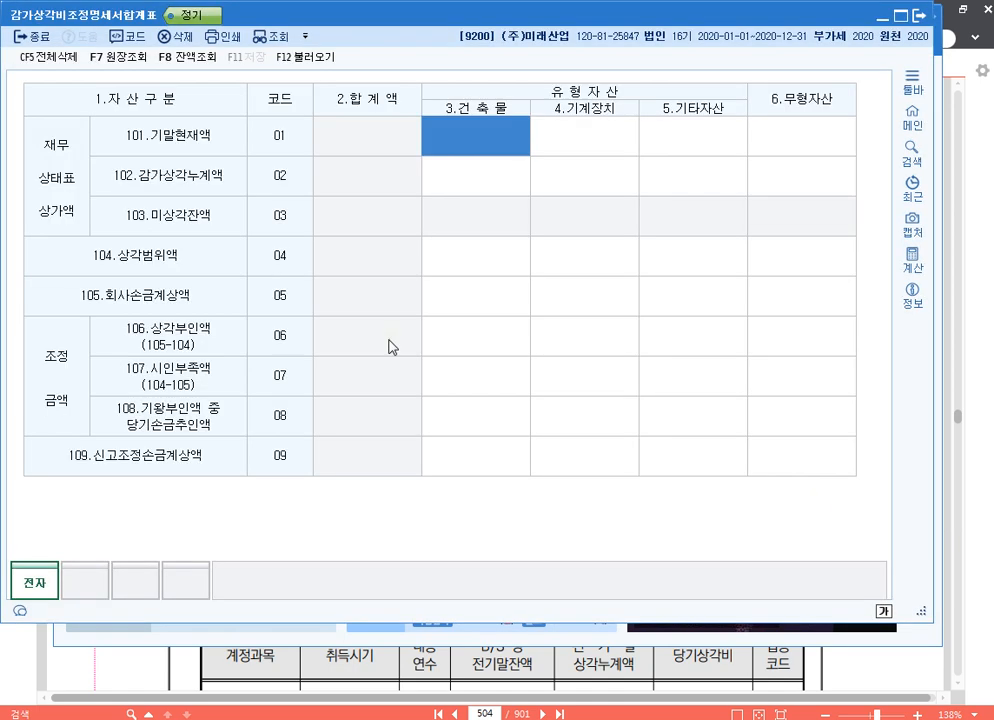
{"action": "left_click", "coordinate": [306, 57]}
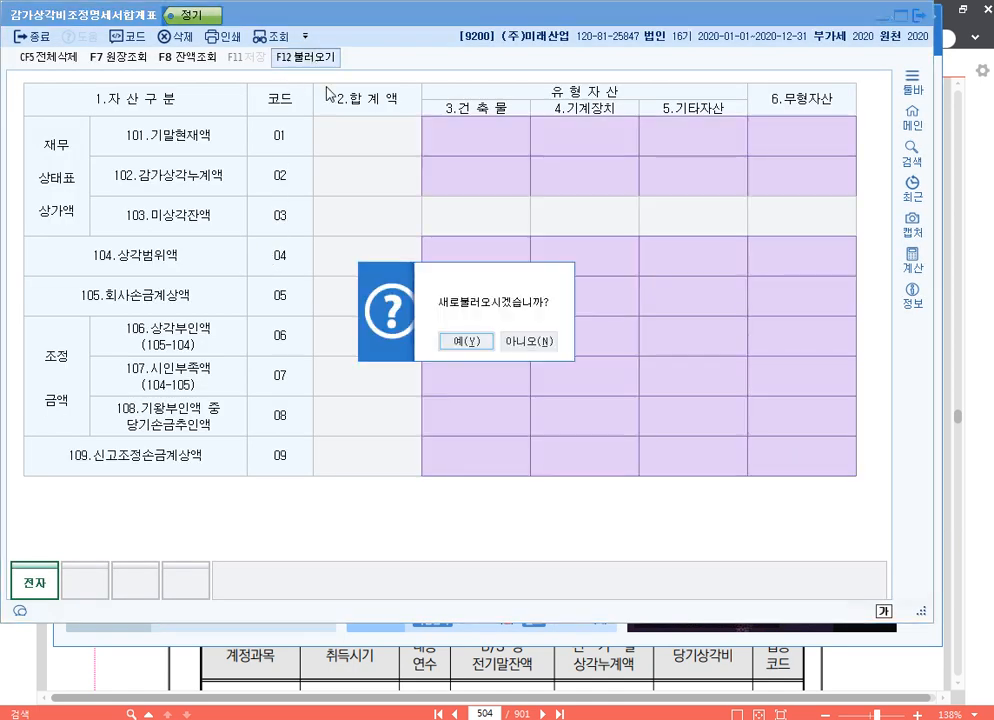
{"action": "left_click", "coordinate": [478, 347]}
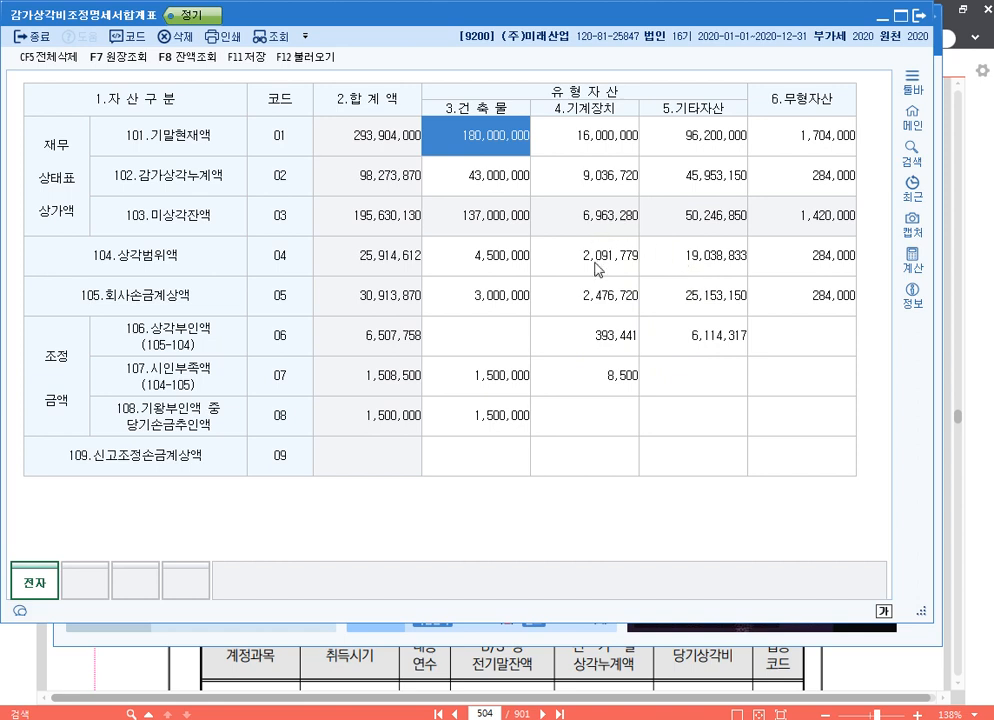
{"action": "left_click", "coordinate": [244, 57]}
{"action": "left_click", "coordinate": [920, 15]}
Switch to 알PDF and review the textbook's depreciation solution pages through the 조정등록 entries on page 510
{"action": "left_click", "coordinate": [943, 210]}
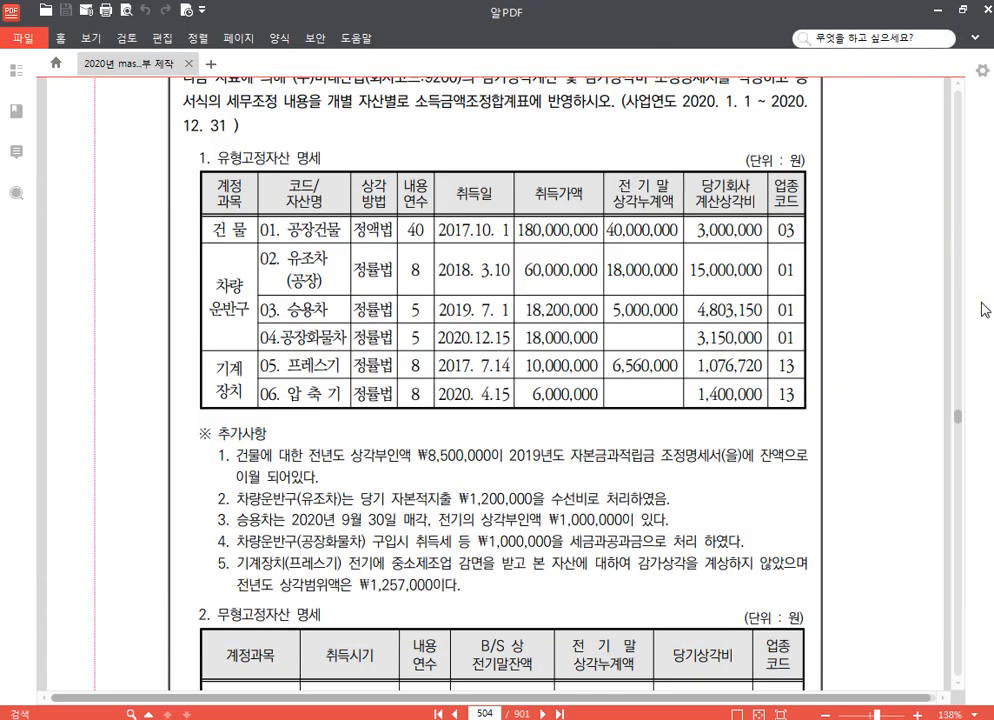
{"action": "scroll", "coordinate": [722, 426], "scroll_direction": "down", "scroll_amount": 10}
{"action": "scroll", "coordinate": [725, 425], "scroll_direction": "down", "scroll_amount": 15}
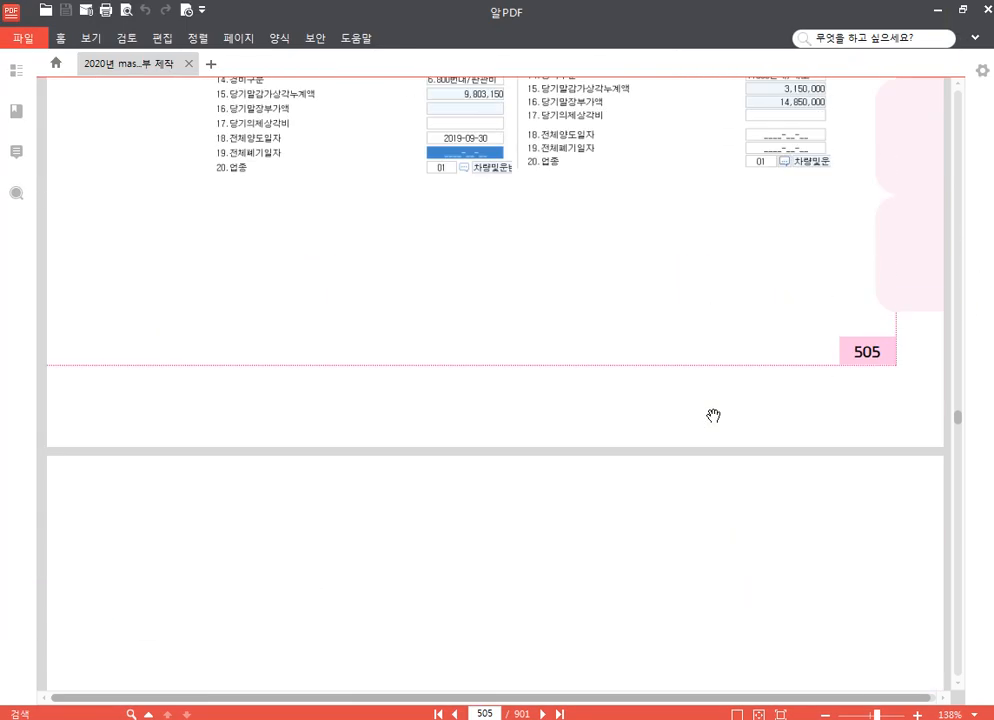
{"action": "scroll", "coordinate": [700, 383], "scroll_direction": "down", "scroll_amount": 15}
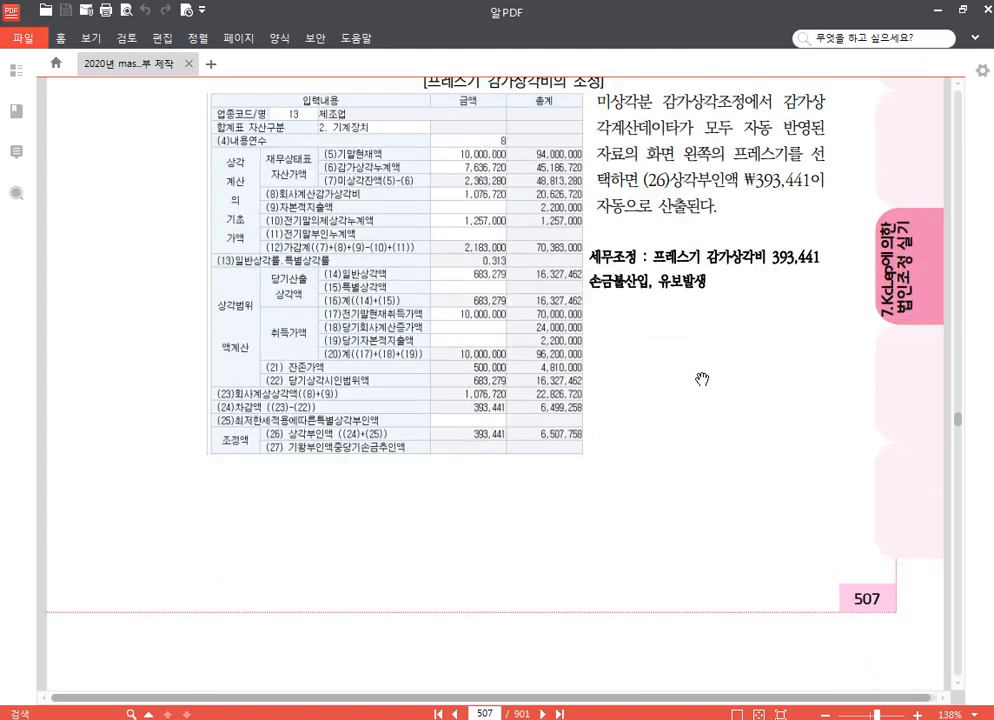
{"action": "scroll", "coordinate": [690, 370], "scroll_direction": "down", "scroll_amount": 15}
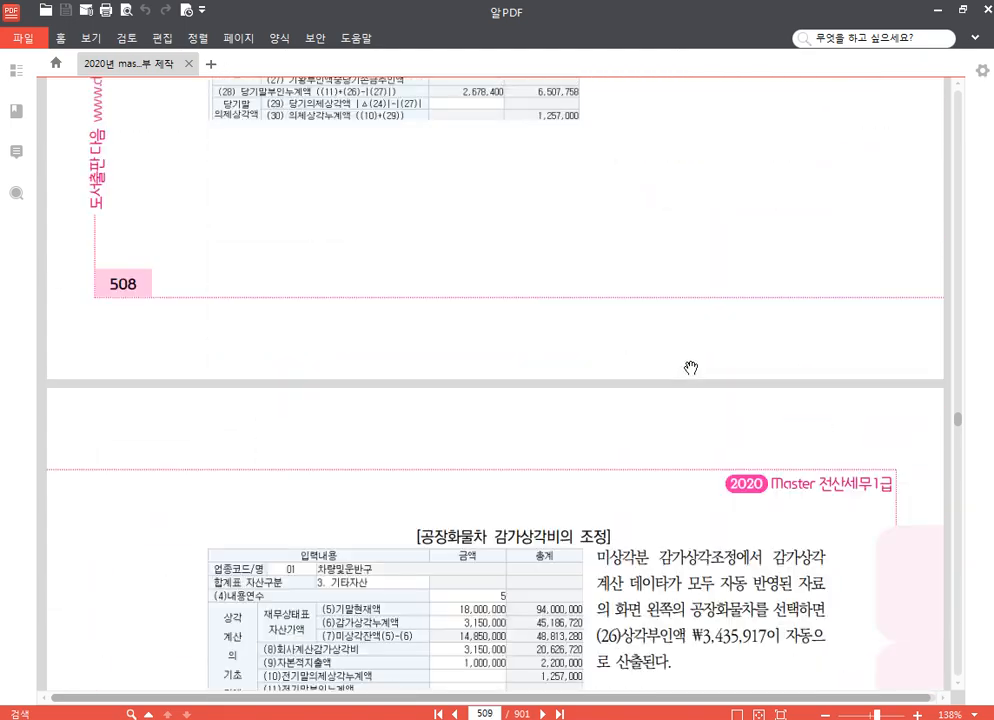
{"action": "scroll", "coordinate": [696, 362], "scroll_direction": "down", "scroll_amount": 15}
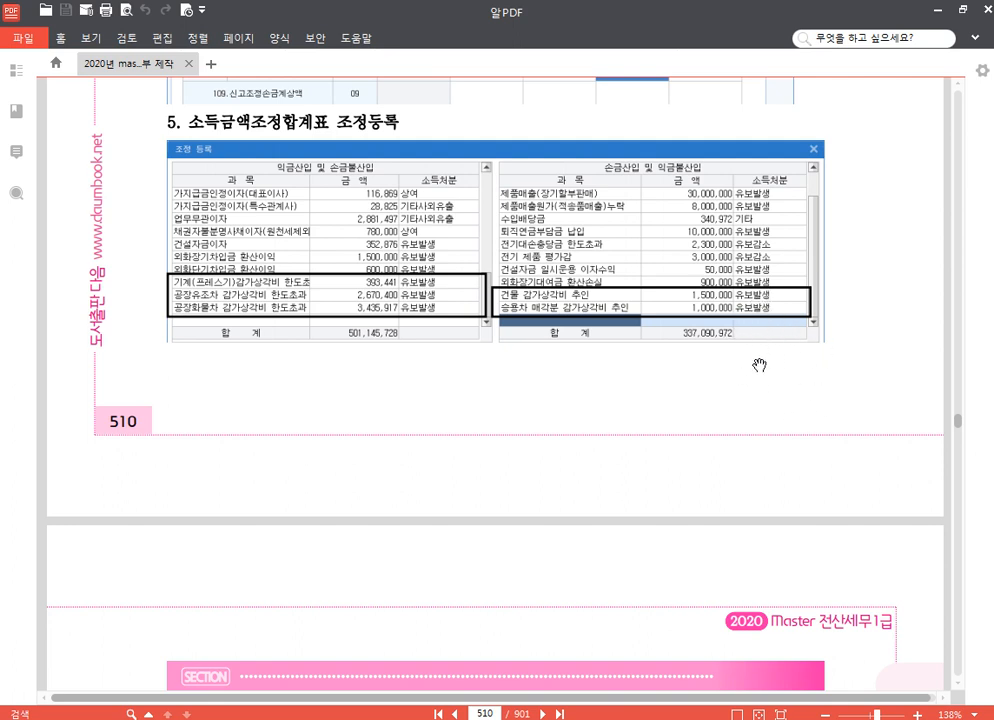
{"action": "scroll", "coordinate": [752, 366], "scroll_direction": "down", "scroll_amount": 3}
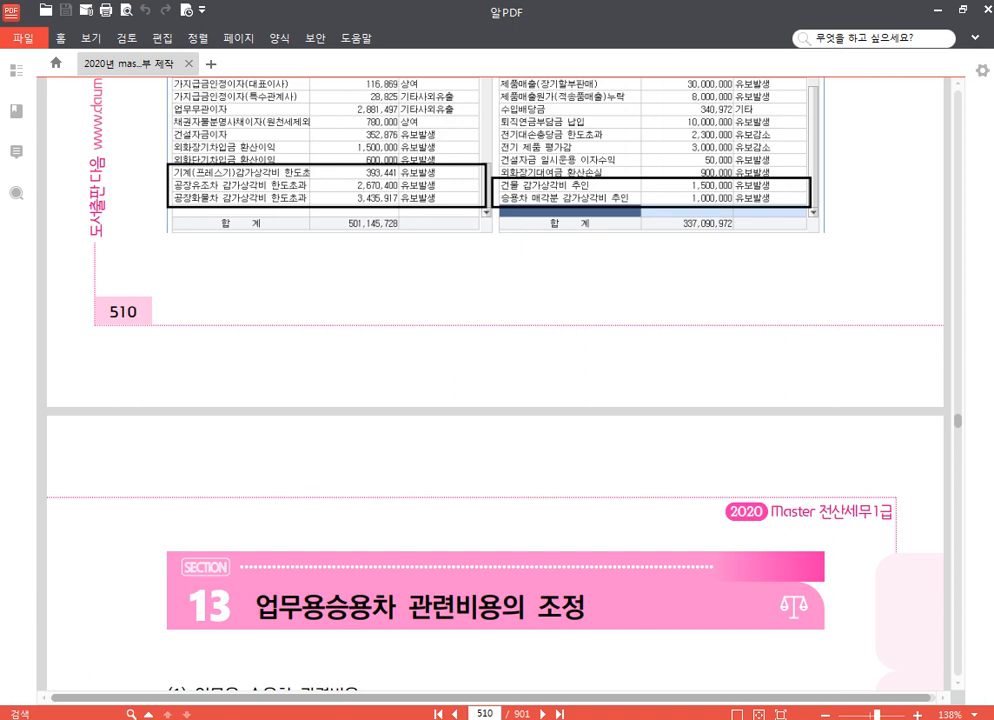
Switch to the 한글 document 20210317.hwp and write the heading ** 감가상각비조정명세서 ** with p.593 and 1276 on the line below
{"action": "left_click", "coordinate": [300, 718]}
{"action": "type", "text": "*"}
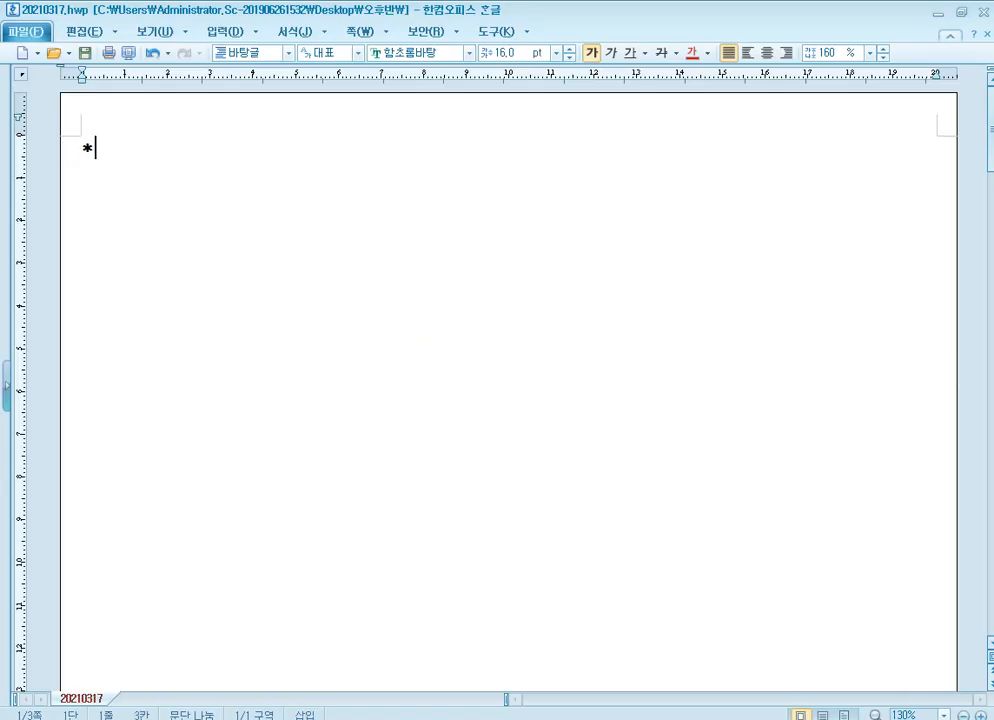
{"action": "type", "text": "* 감가상"}
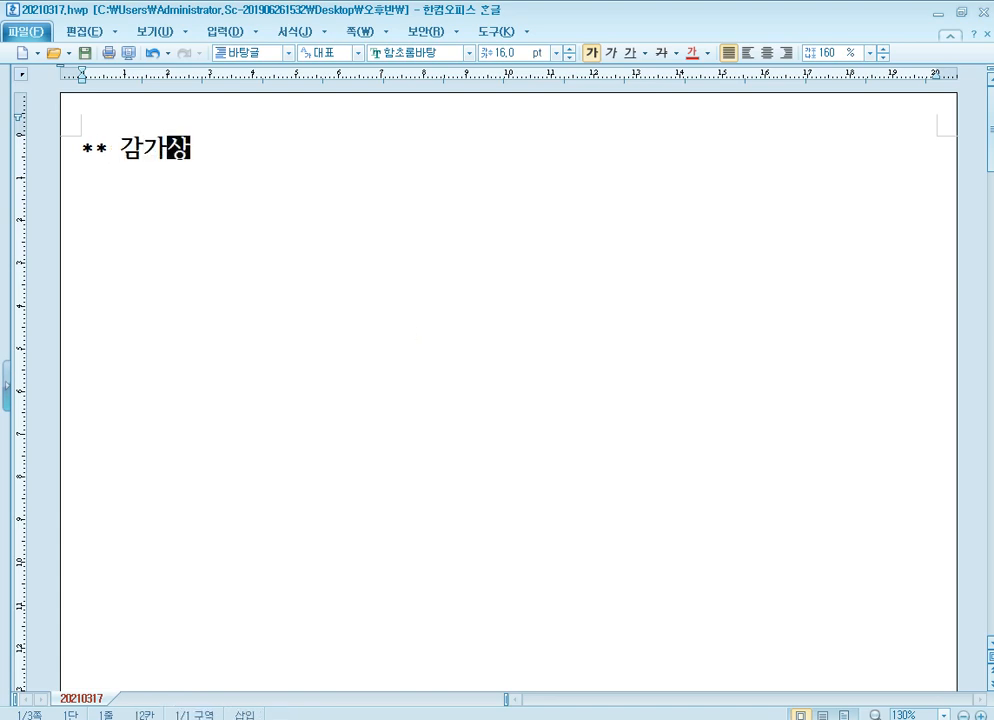
{"action": "type", "text": "각비조정명세서 *"}
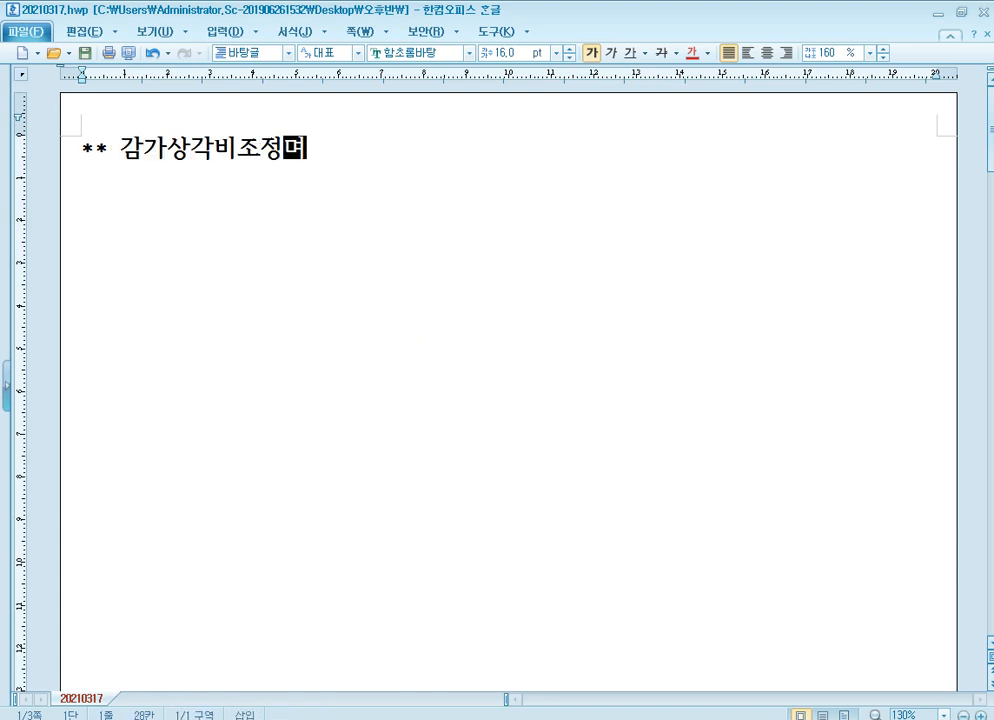
{"action": "type", "text": "*"}
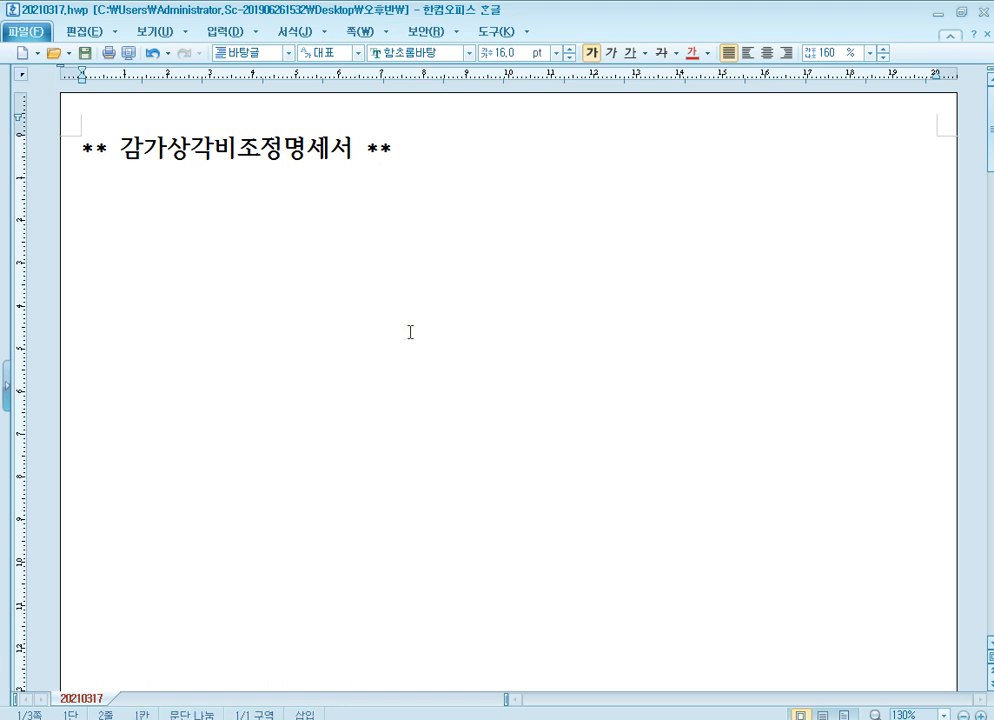
{"action": "key", "text": "Return"}
{"action": "type", "text": "p.593"}
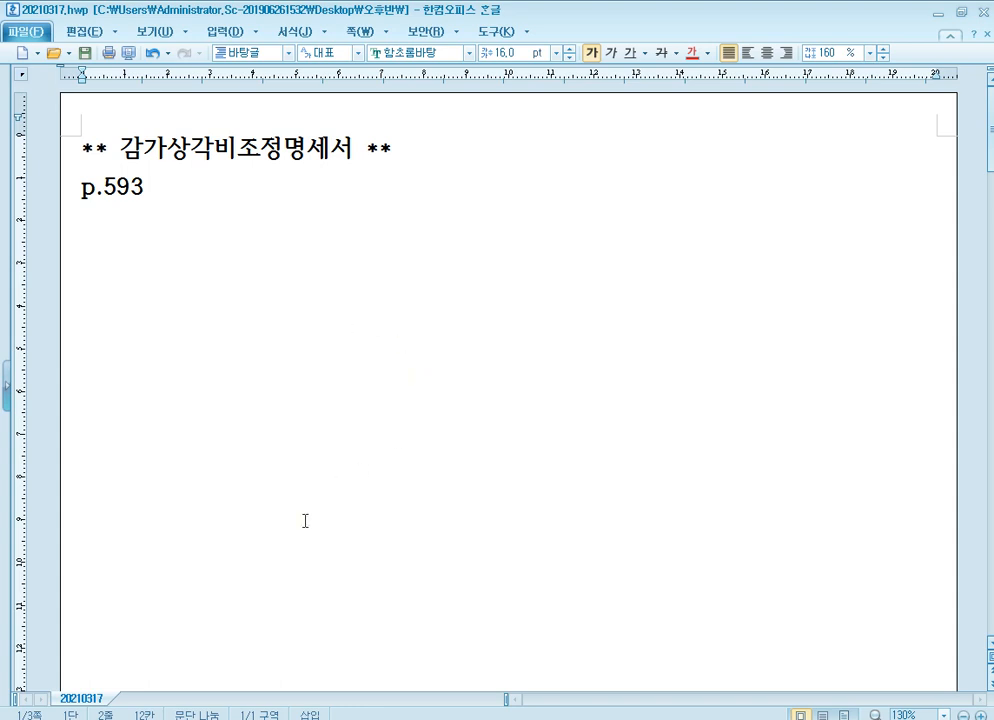
{"action": "type", "text": "1276"}
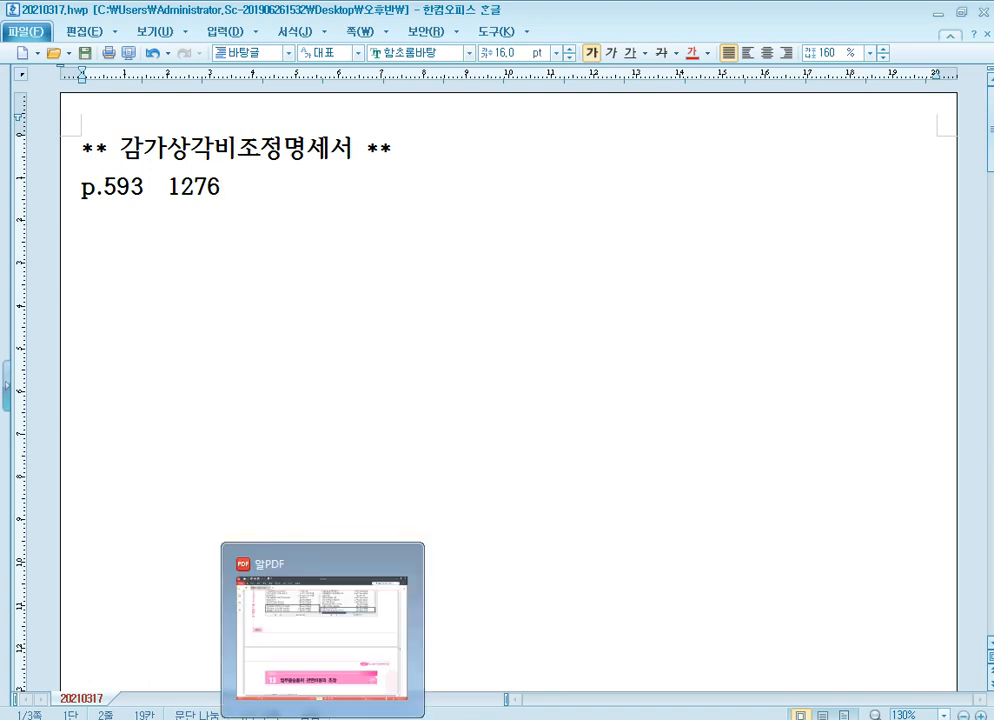
Switch back to 알PDF, go to page 593 and bring up question [1] on depreciation
{"action": "left_click", "coordinate": [322, 719]}
{"action": "left_click_drag", "start_coordinate": [500, 713], "coordinate": [430, 711]}
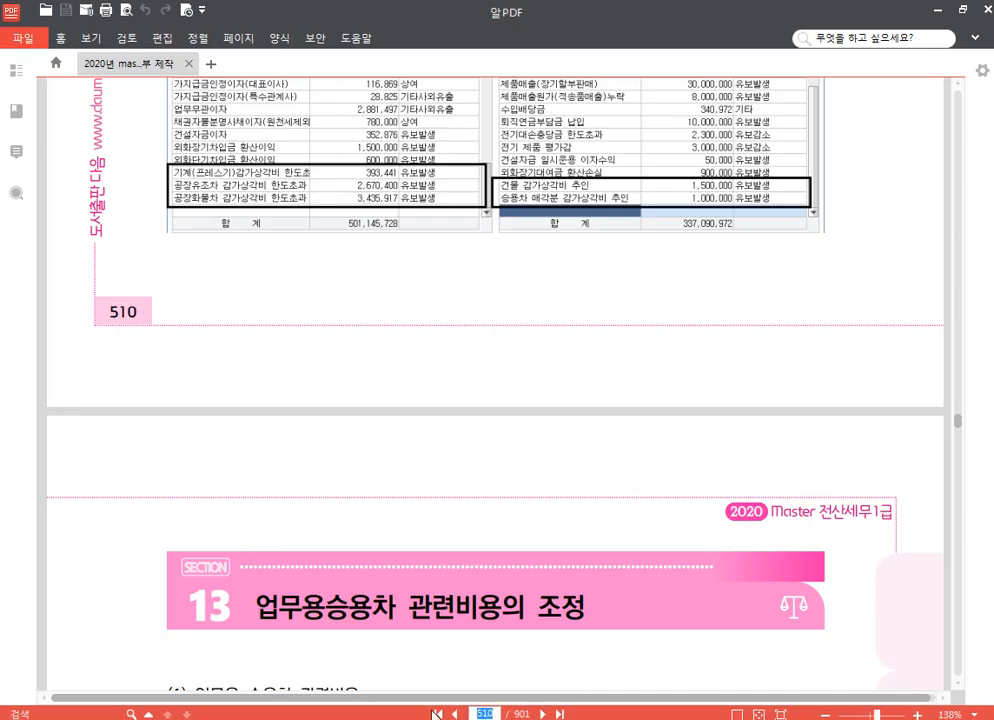
{"action": "type", "text": "593"}
{"action": "key", "text": "Return"}
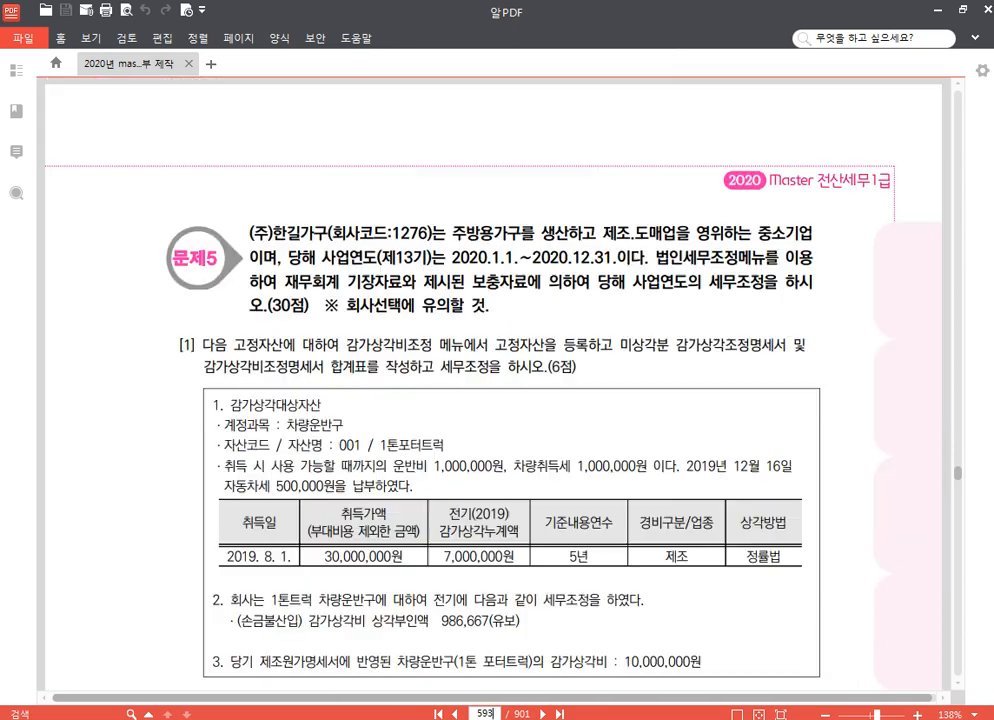
{"action": "scroll", "coordinate": [408, 370], "scroll_direction": "down", "scroll_amount": 3}
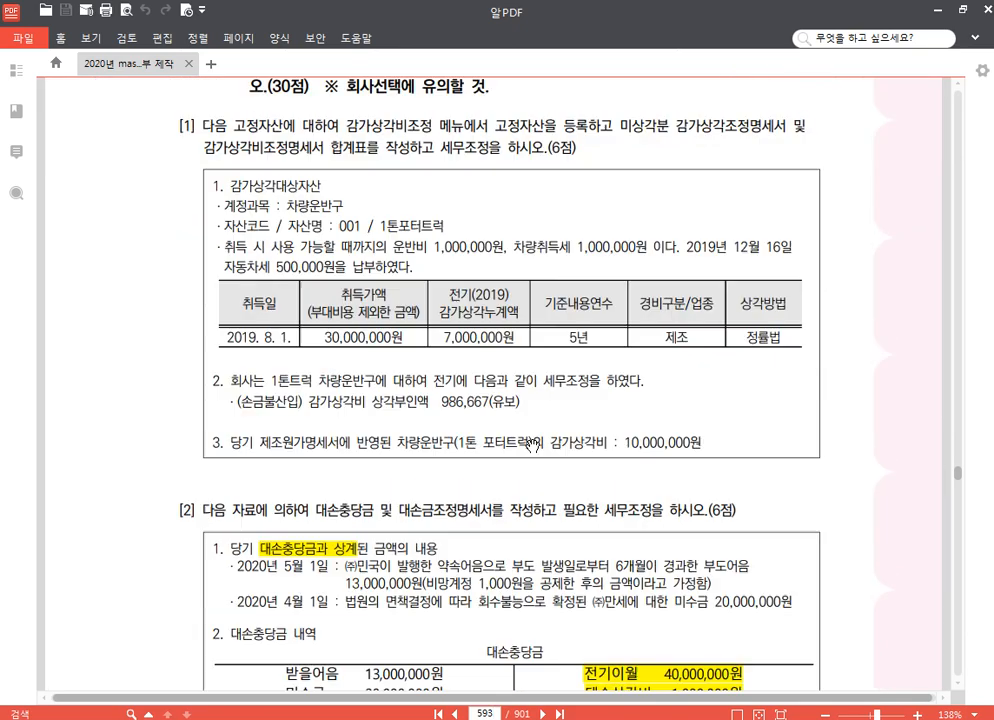
Switch to KcLep and change the working company to code 1276
{"action": "left_click", "coordinate": [396, 718]}
{"action": "left_click", "coordinate": [920, 155]}
{"action": "type", "text": "1276"}
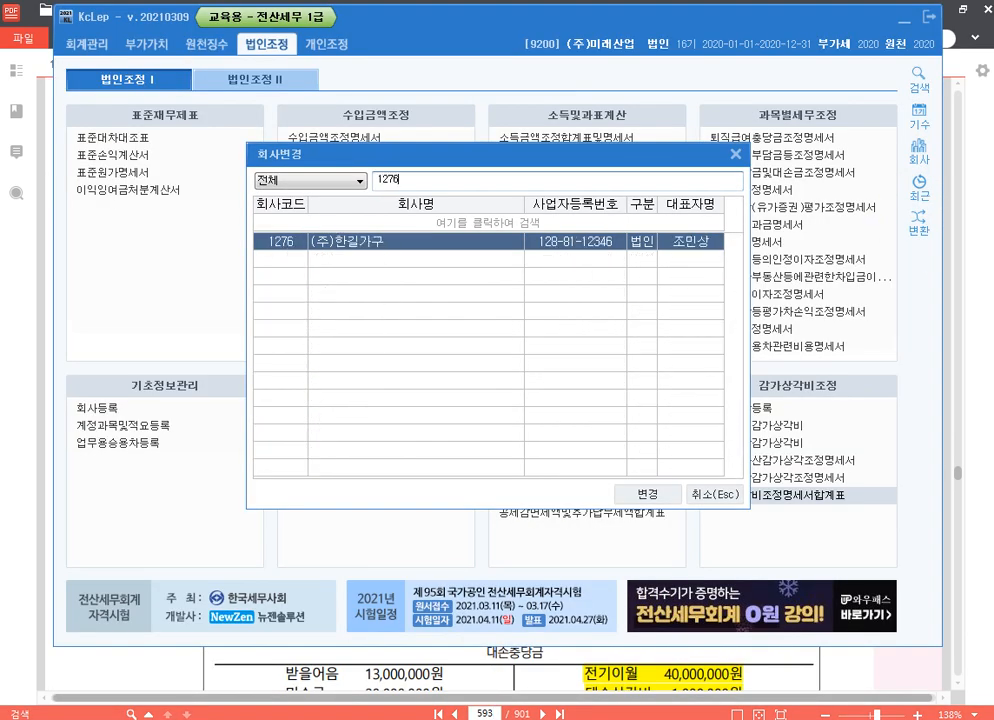
{"action": "key", "text": "Return"}
Switch to 알PDF and highlight 고정자산을 등록, 미상각분 감가상각조정명세서 and 감가상각비조정명세서 합계표 in question [1]
{"action": "left_click", "coordinate": [988, 241]}
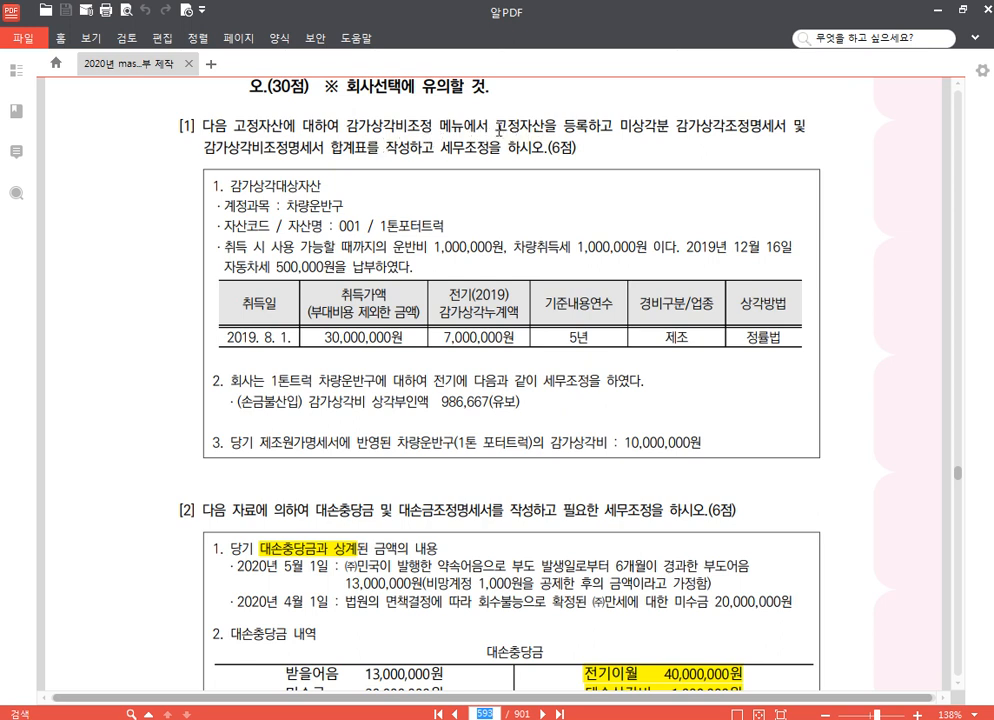
{"action": "left_click_drag", "start_coordinate": [495, 128], "coordinate": [785, 125]}
{"action": "left_click", "coordinate": [596, 96]}
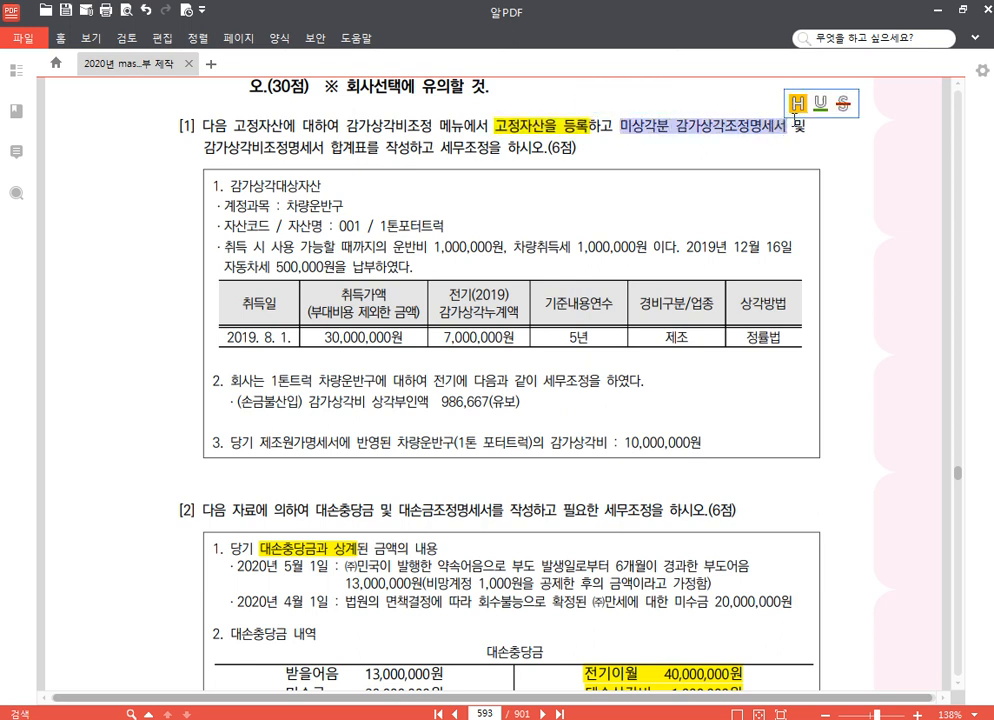
{"action": "left_click", "coordinate": [798, 99]}
{"action": "left_click_drag", "start_coordinate": [204, 148], "coordinate": [366, 152]}
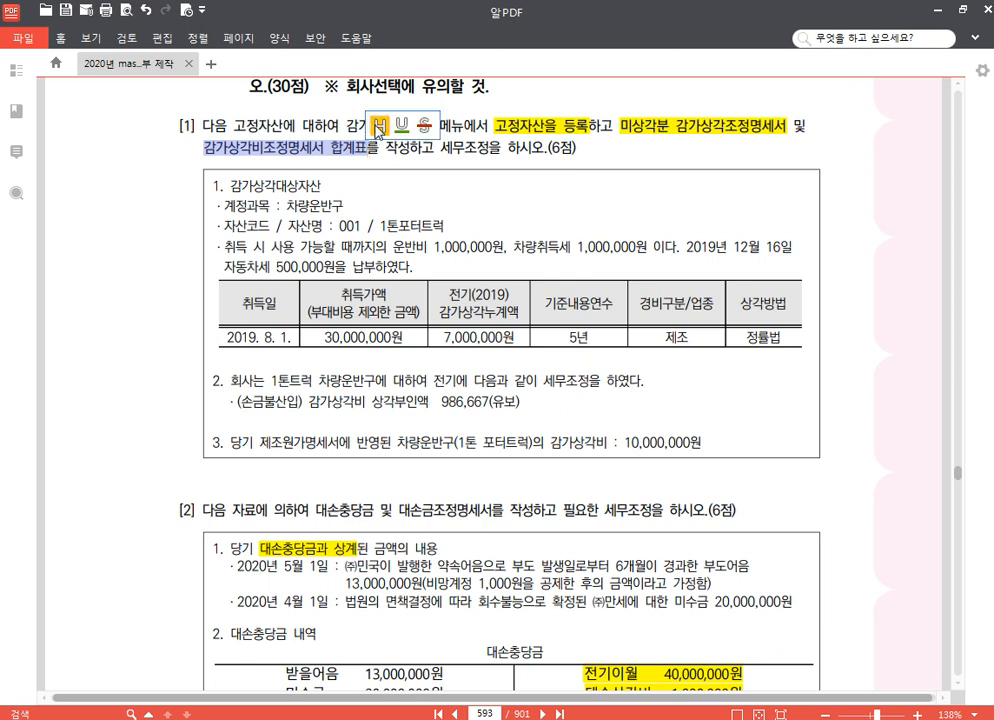
{"action": "left_click", "coordinate": [378, 127]}
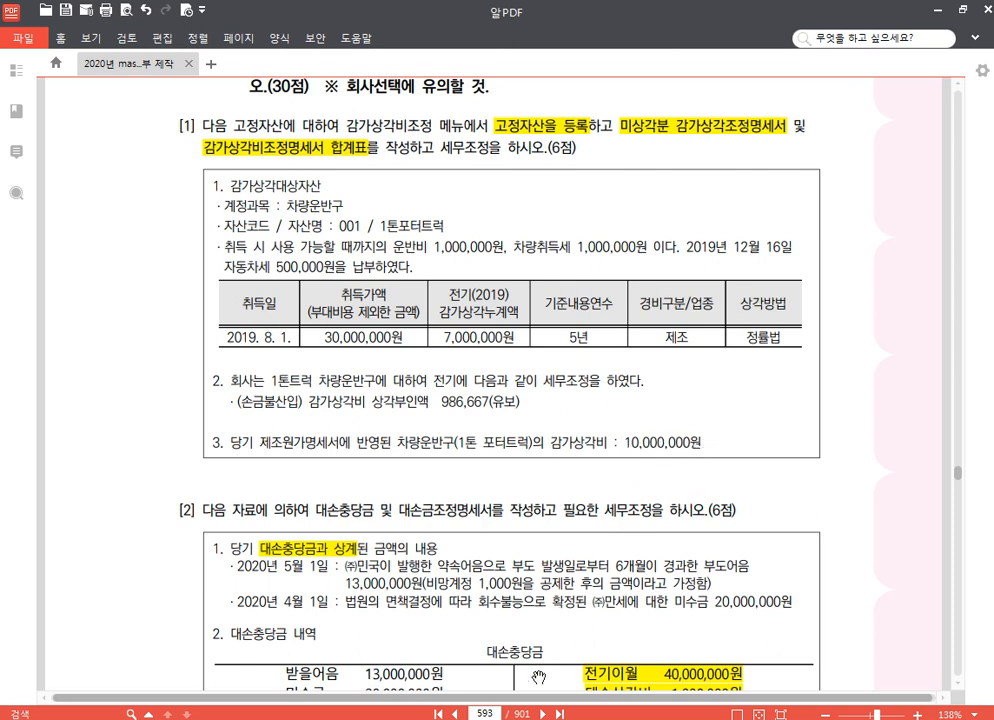
Switch to KcLep, open 고정자산등록 and set the asset account to 0208 차량운반구
{"action": "left_click", "coordinate": [509, 714]}
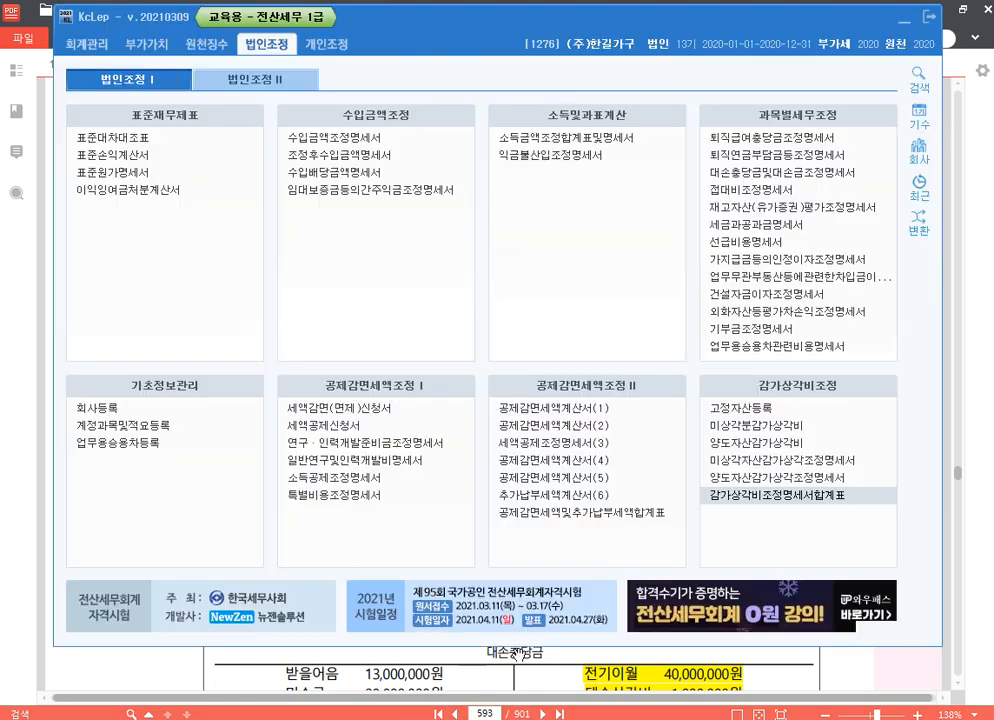
{"action": "left_click", "coordinate": [776, 409]}
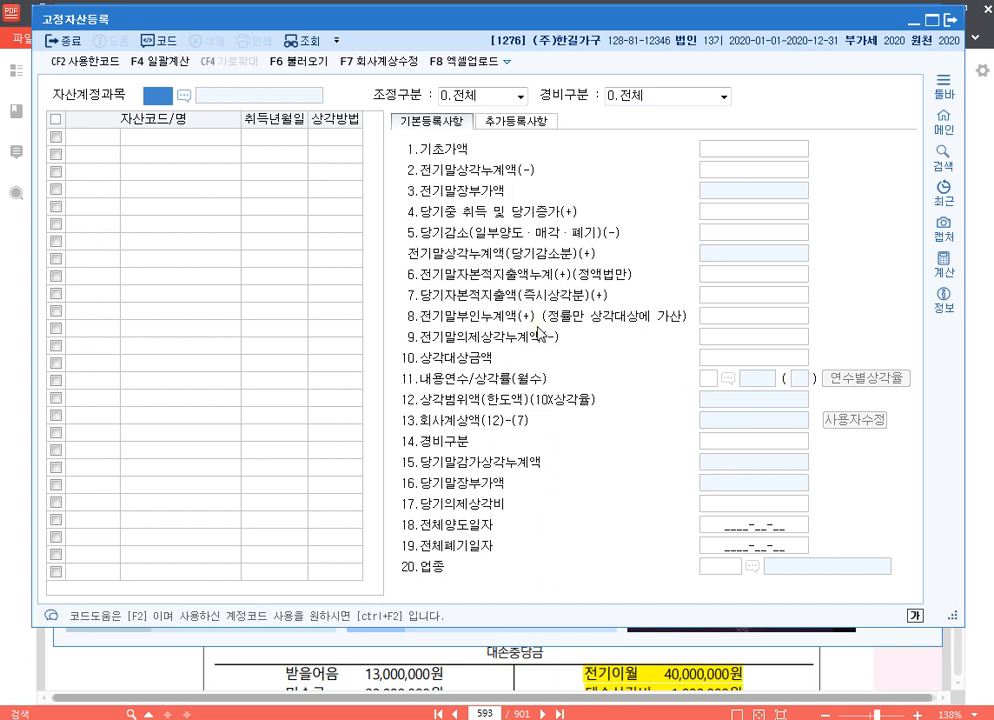
{"action": "type", "text": "0208"}
{"action": "key", "text": "Return"}
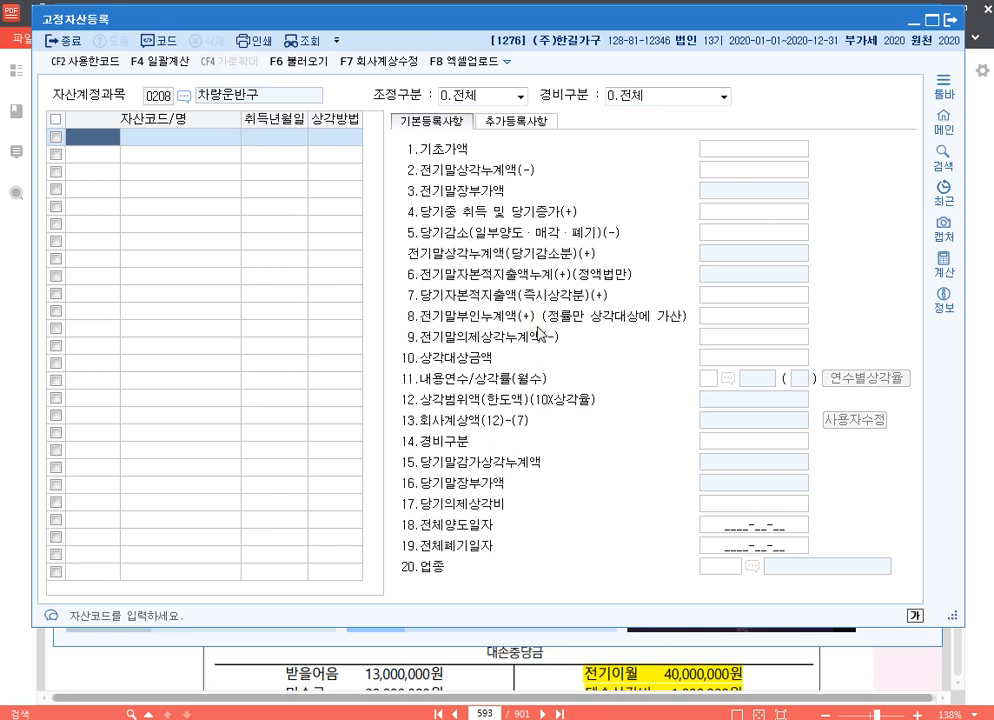
Register asset code 000001 as 1톤포터트럭 with the acquisition date 2019-08-01
{"action": "key", "text": "Return"}
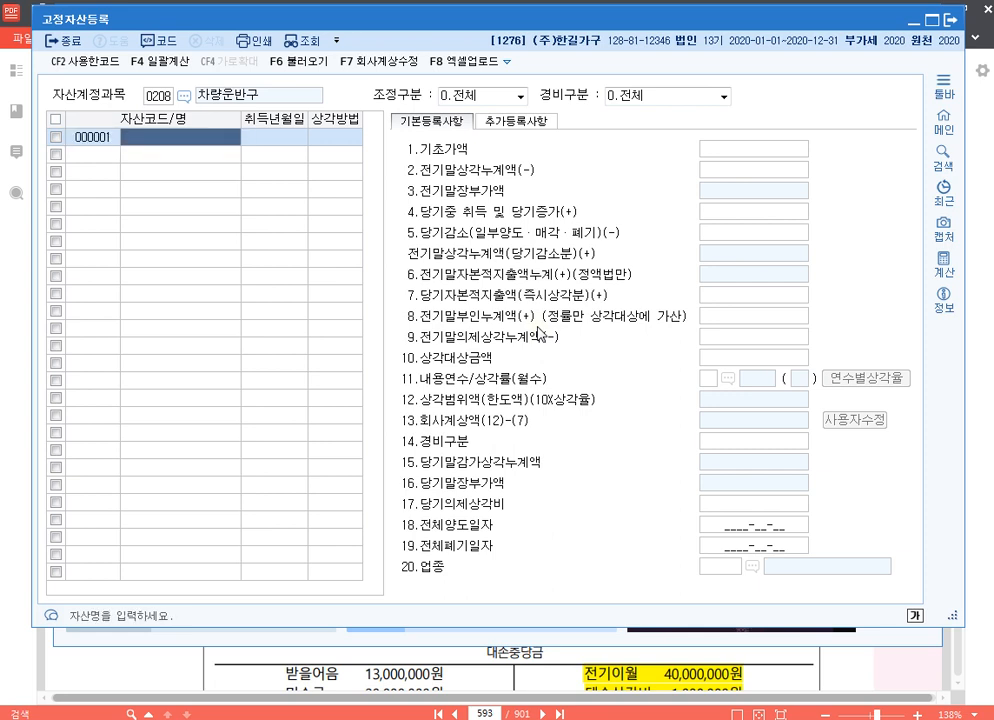
{"action": "type", "text": "1톤"}
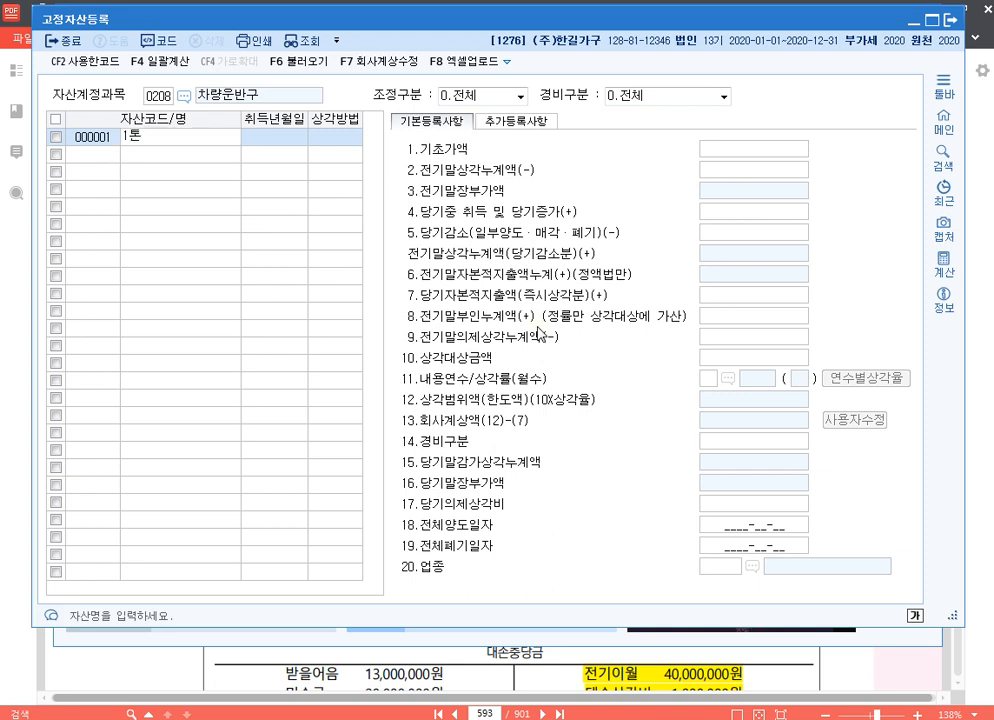
{"action": "type", "text": "포터트럭"}
{"action": "key", "text": "Return"}
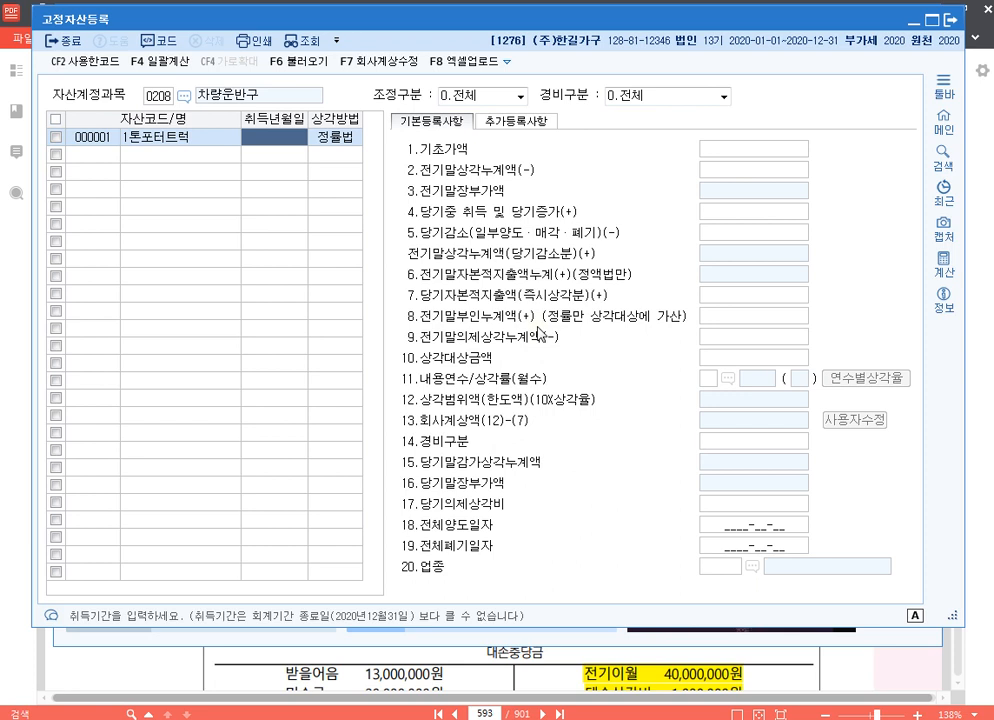
{"action": "type", "text": "2019080"}
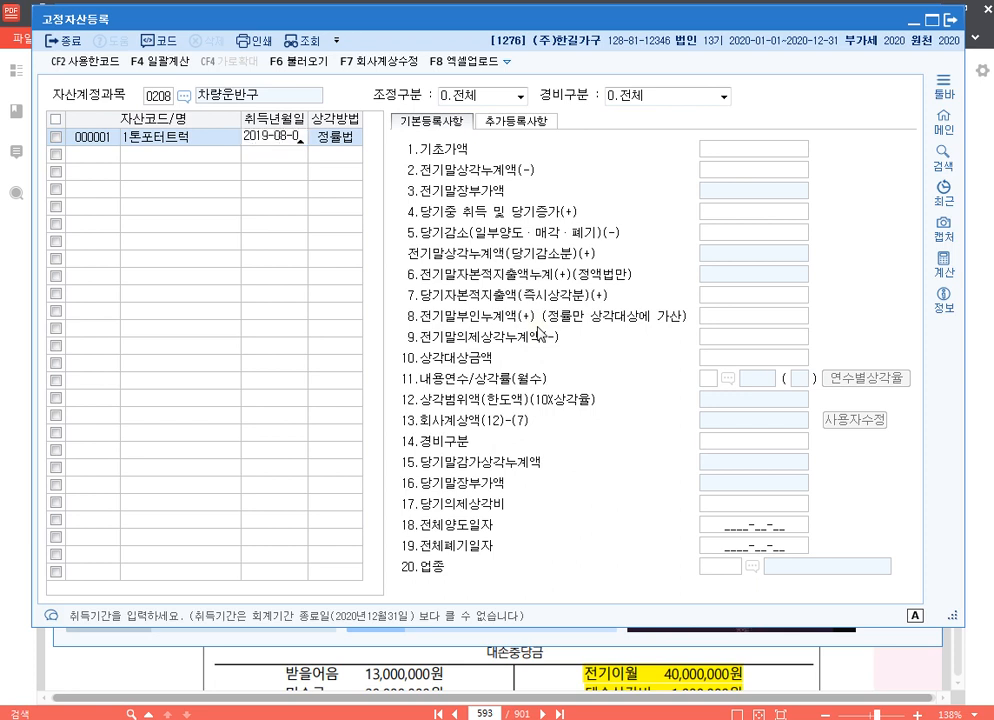
{"action": "key", "text": "Return"}
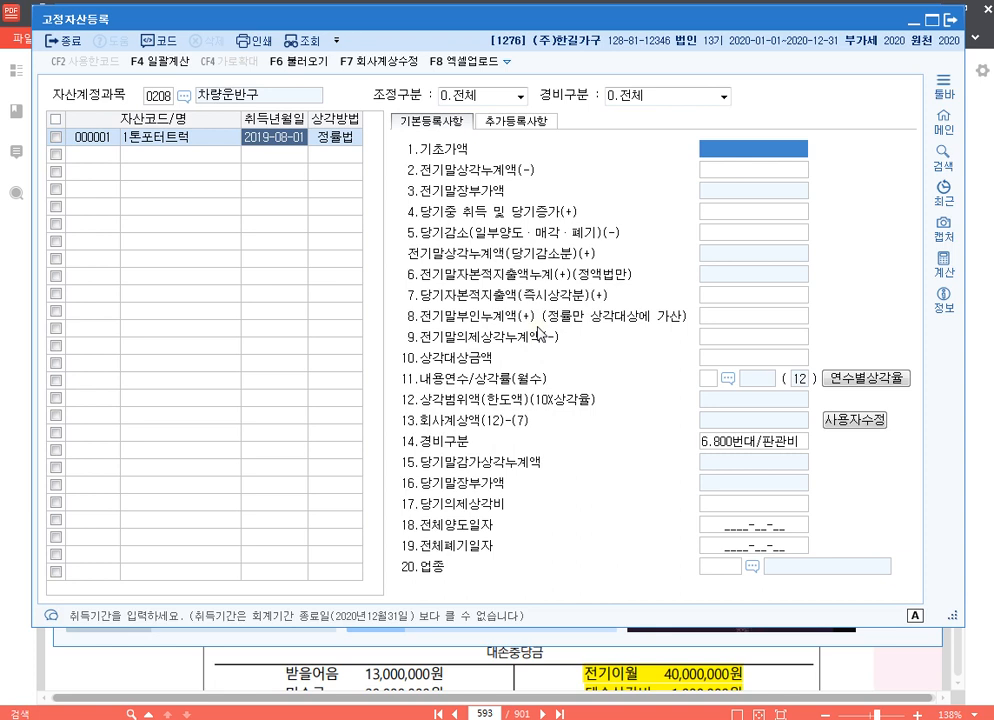
Set the truck's 기초가액 to 32,000,000 and its 전기말상각누계액 to 7,000,000
{"action": "type", "text": "32000000"}
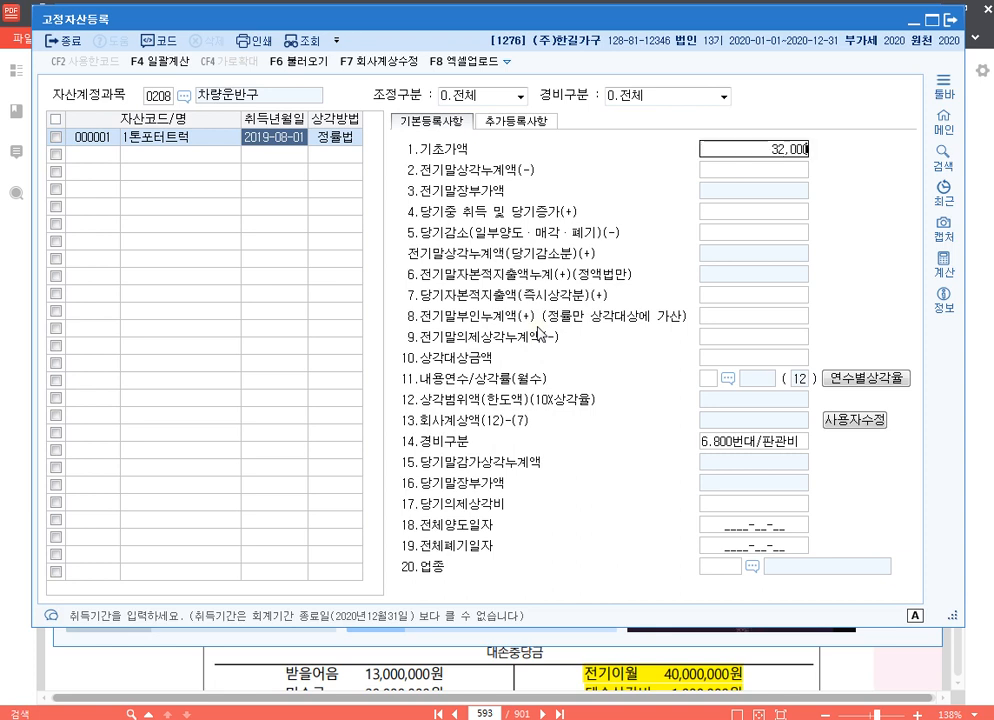
{"action": "key", "text": "Return"}
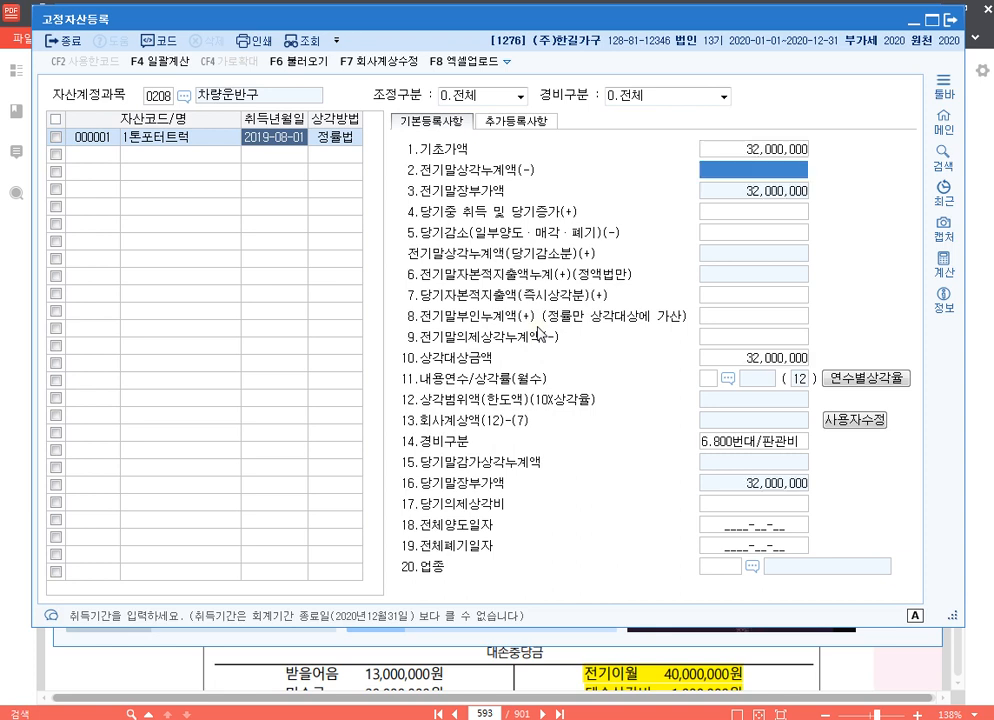
{"action": "type", "text": "7000000"}
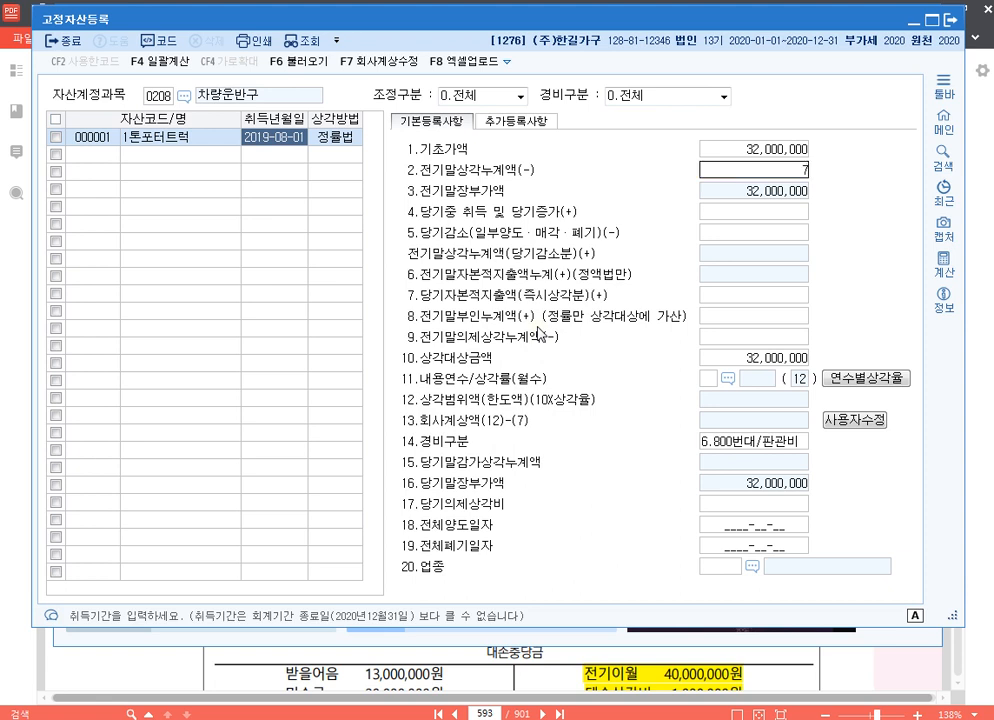
{"action": "key", "text": "Return"}
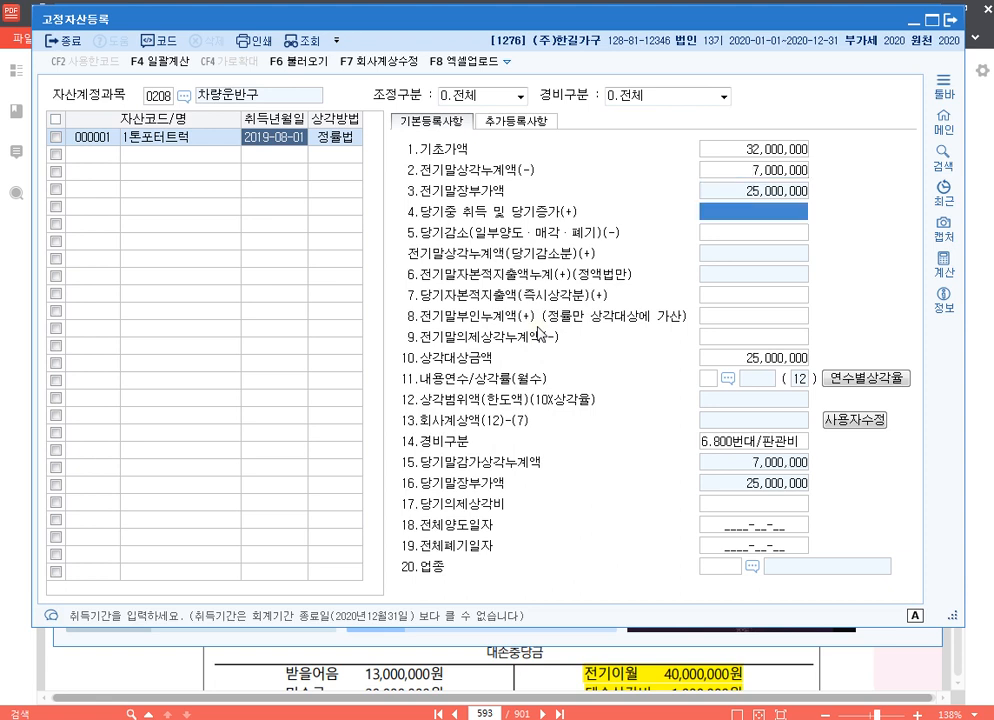
Set the truck's 내용연수 to 5 years and its 경비구분 to 1.500번대/제조
{"action": "key", "text": "Return"}
{"action": "key", "text": "Return"}
{"action": "key", "text": "Return"}
{"action": "key", "text": "Return"}
{"action": "key", "text": "Return"}
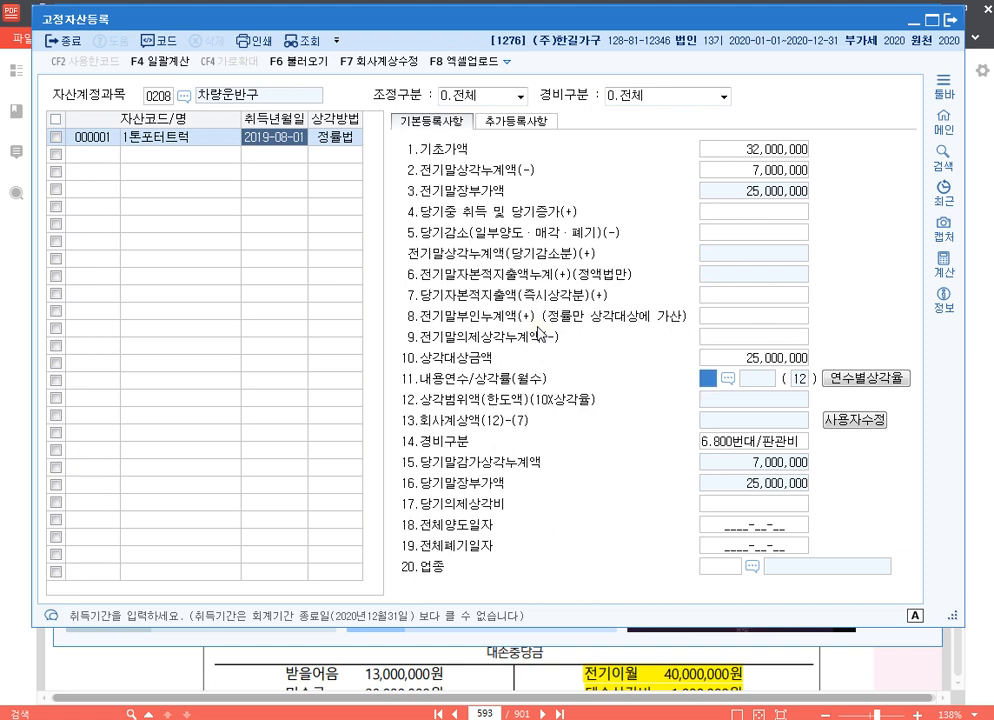
{"action": "type", "text": "5"}
{"action": "key", "text": "Return"}
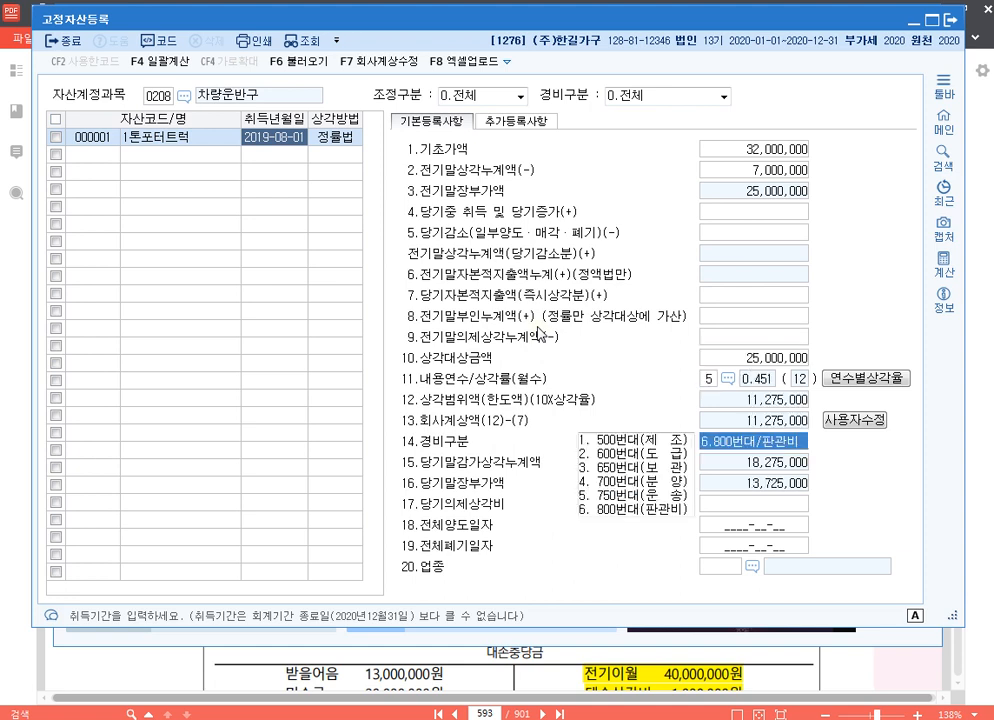
{"action": "type", "text": "1"}
{"action": "key", "text": "Return"}
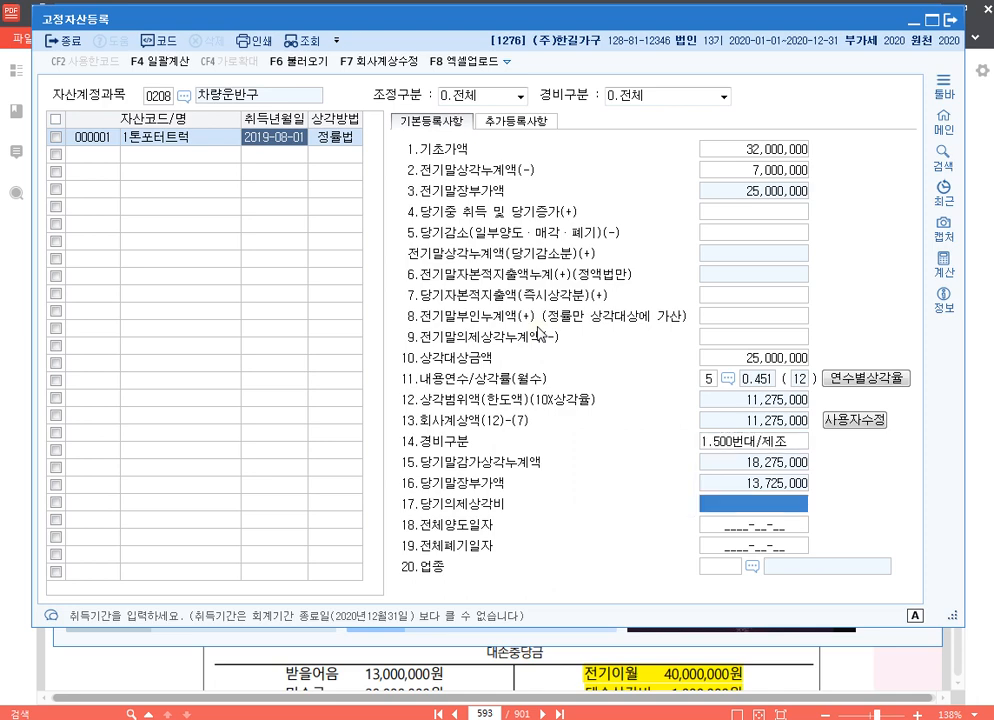
Set the truck's 업종 to 13 제조업 and bring up its 상각방법 choices
{"action": "key", "text": "Return"}
{"action": "key", "text": "Return"}
{"action": "key", "text": "Return"}
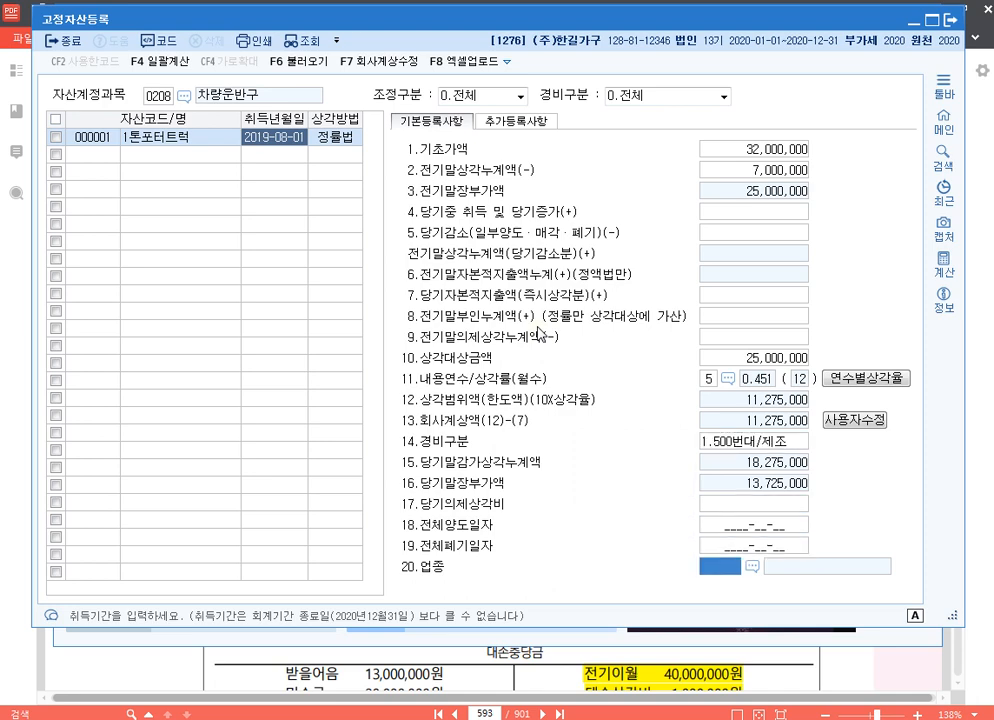
{"action": "key", "text": "F2"}
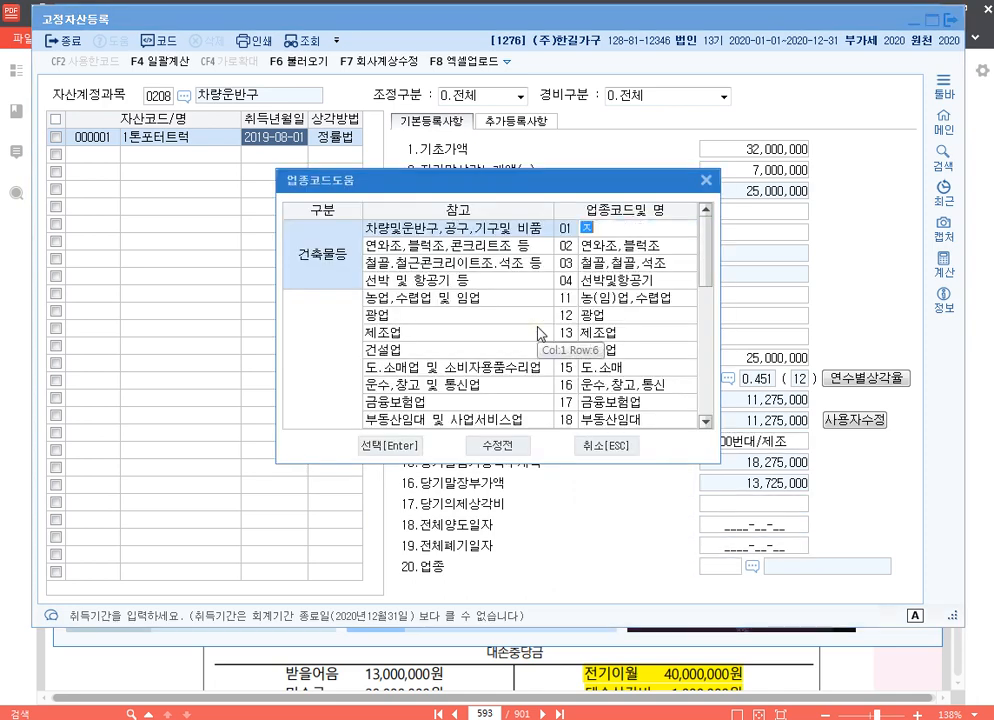
{"action": "key", "text": "Down"}
{"action": "key", "text": "Down"}
{"action": "key", "text": "Down"}
{"action": "key", "text": "Down"}
{"action": "key", "text": "Down"}
{"action": "key", "text": "Down"}
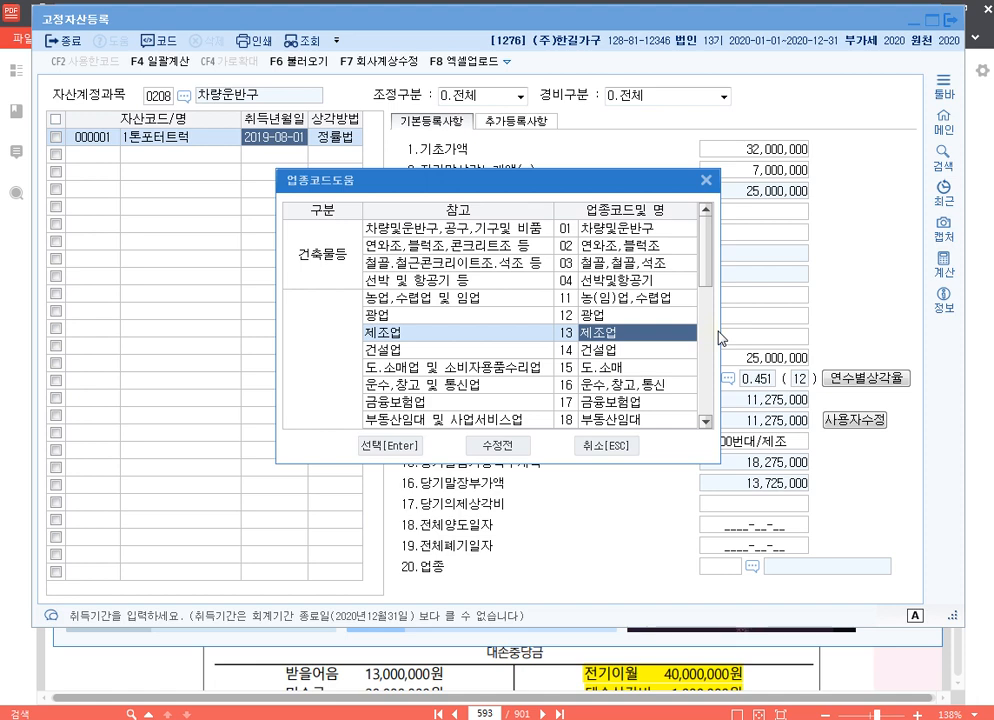
{"action": "key", "text": "Return"}
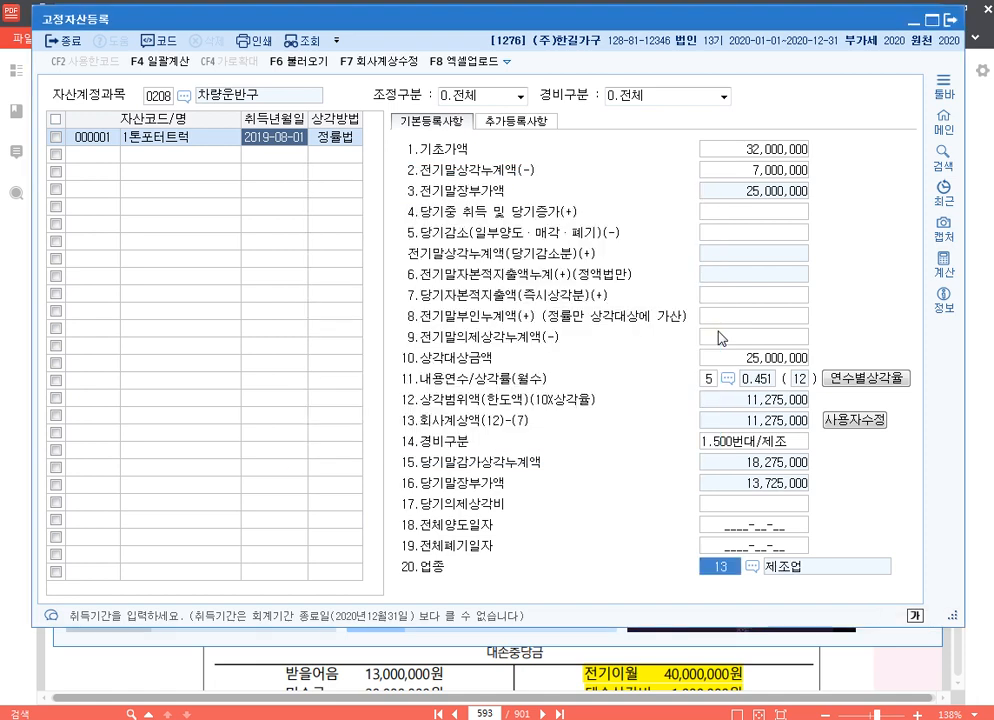
{"action": "left_click", "coordinate": [355, 137]}
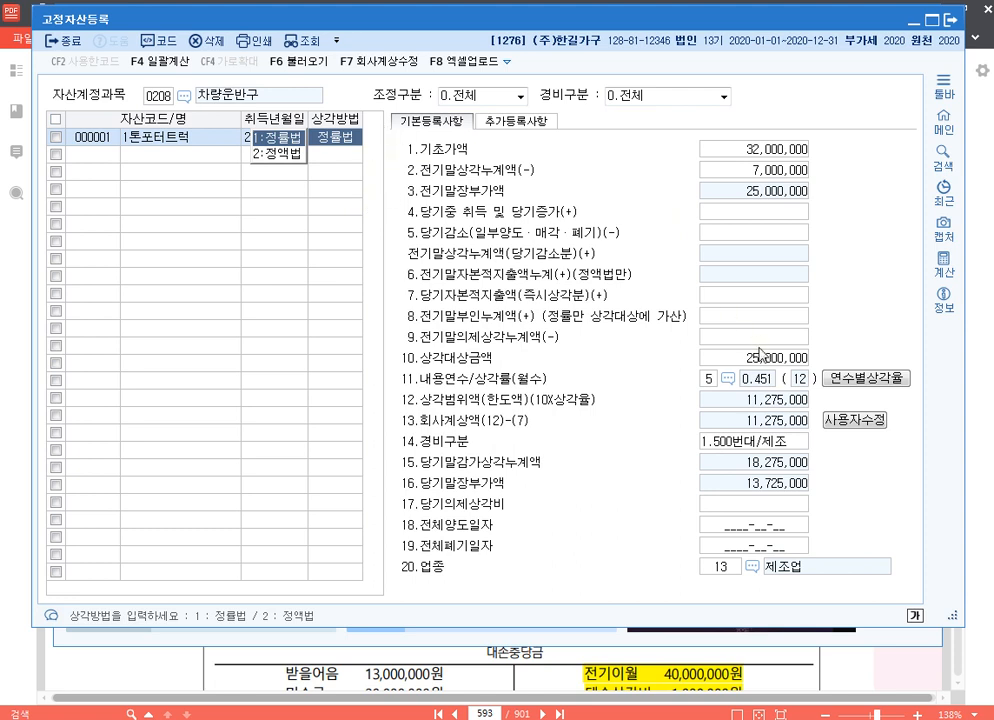
Keep 정률법 as the truck's 상각방법 and set its 전기말부인누계액 to 986,667
{"action": "key", "text": "Return"}
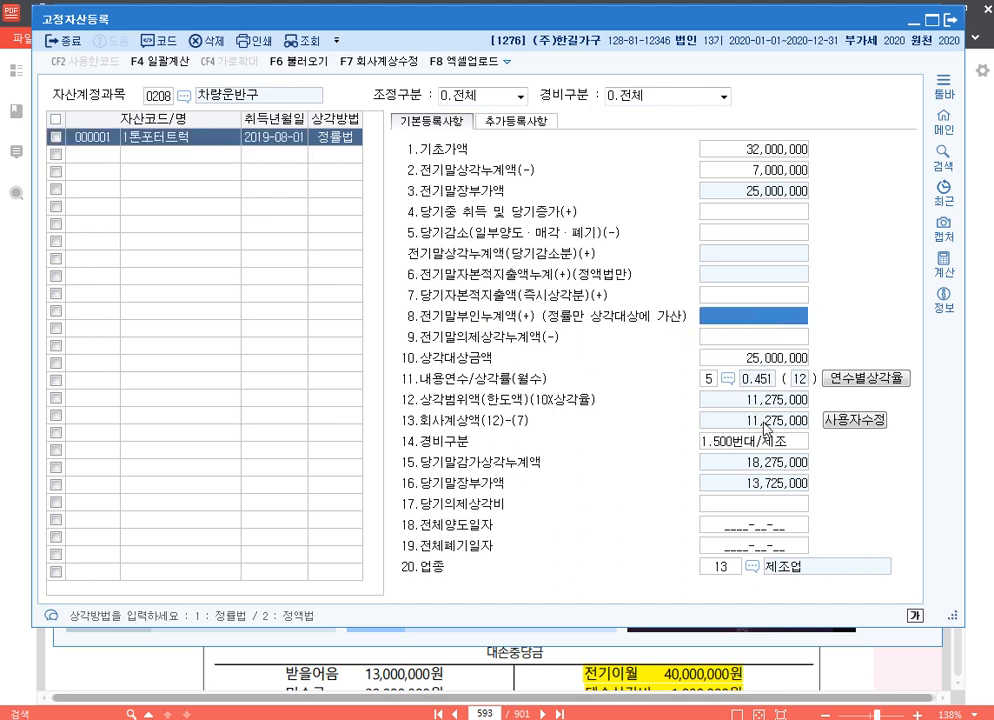
{"action": "type", "text": "986667"}
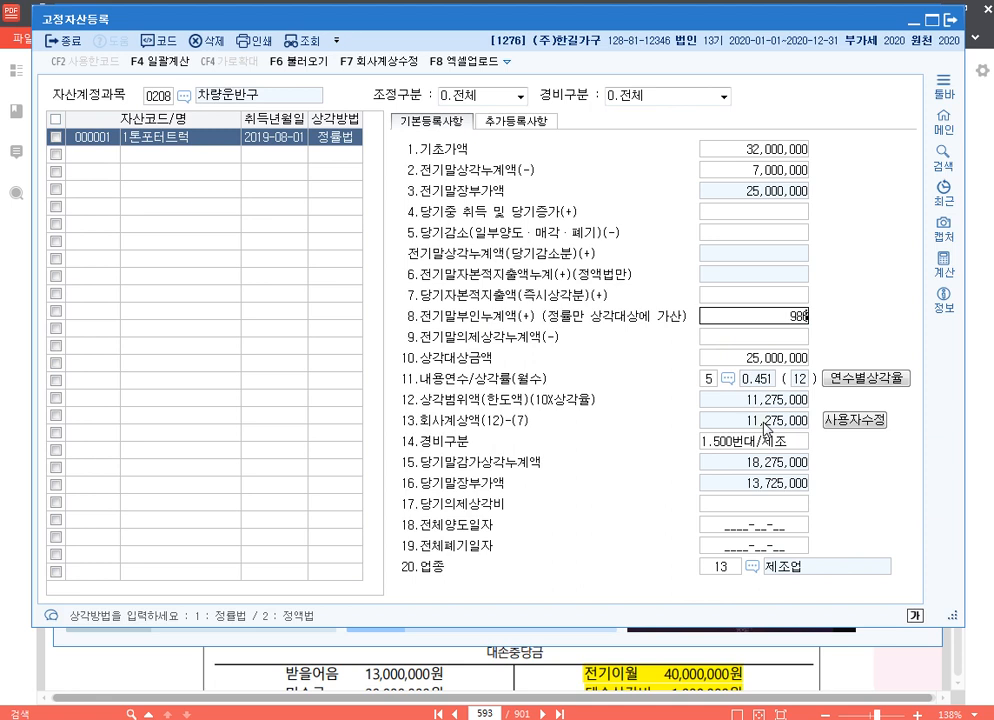
{"action": "key", "text": "Return"}
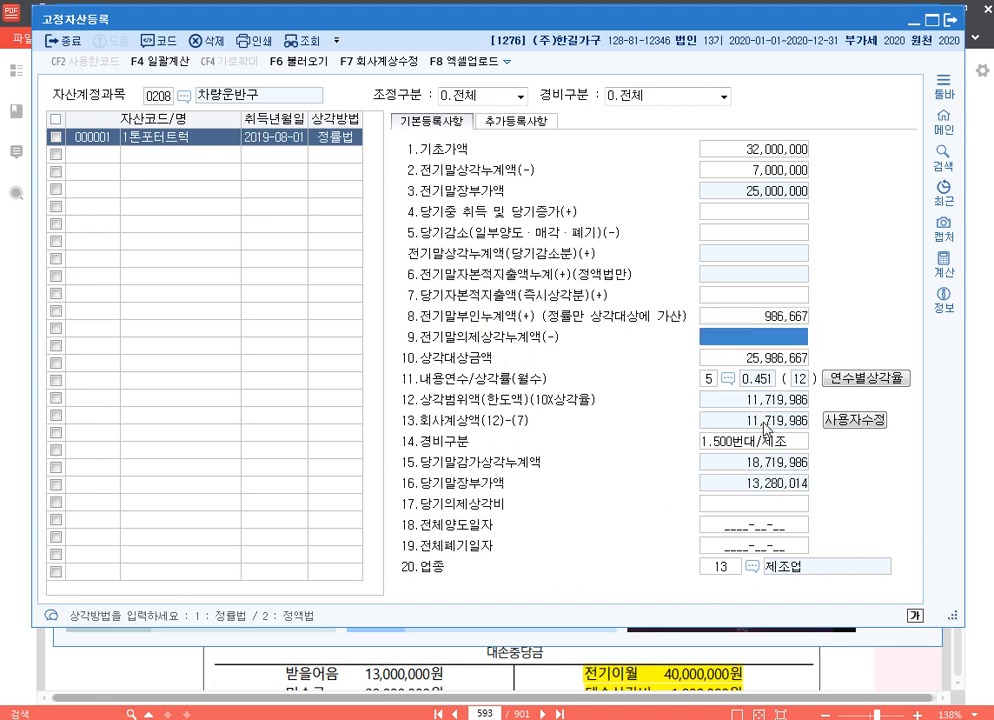
{"action": "left_click", "coordinate": [785, 318]}
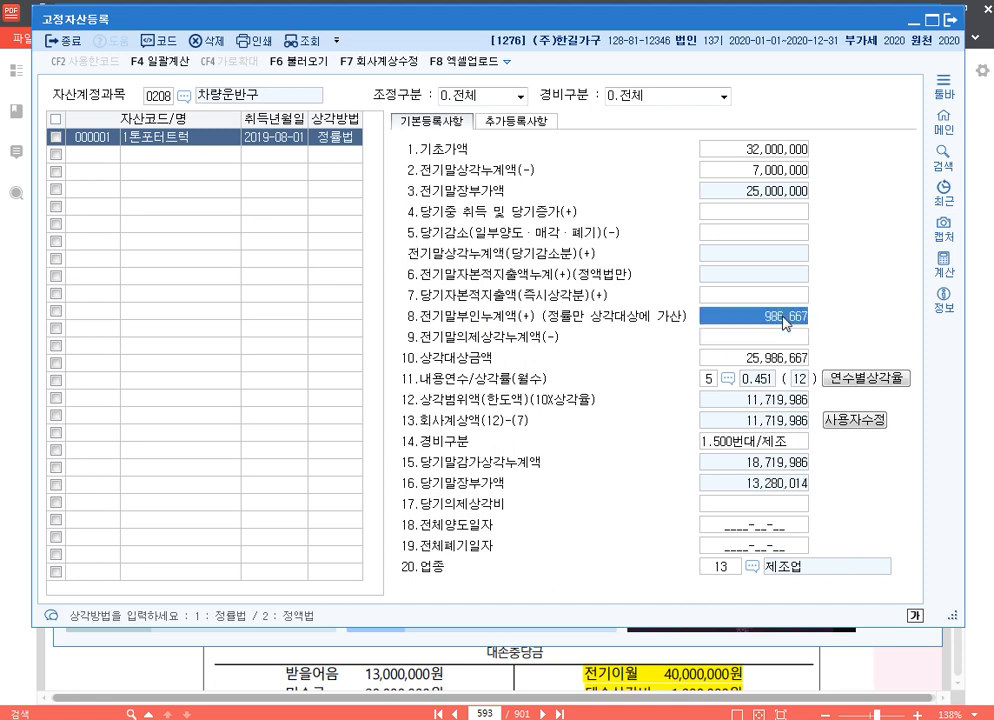
Override the truck's 회사계상액 with 10,000,000 and close the fixed asset register
{"action": "left_click", "coordinate": [848, 421]}
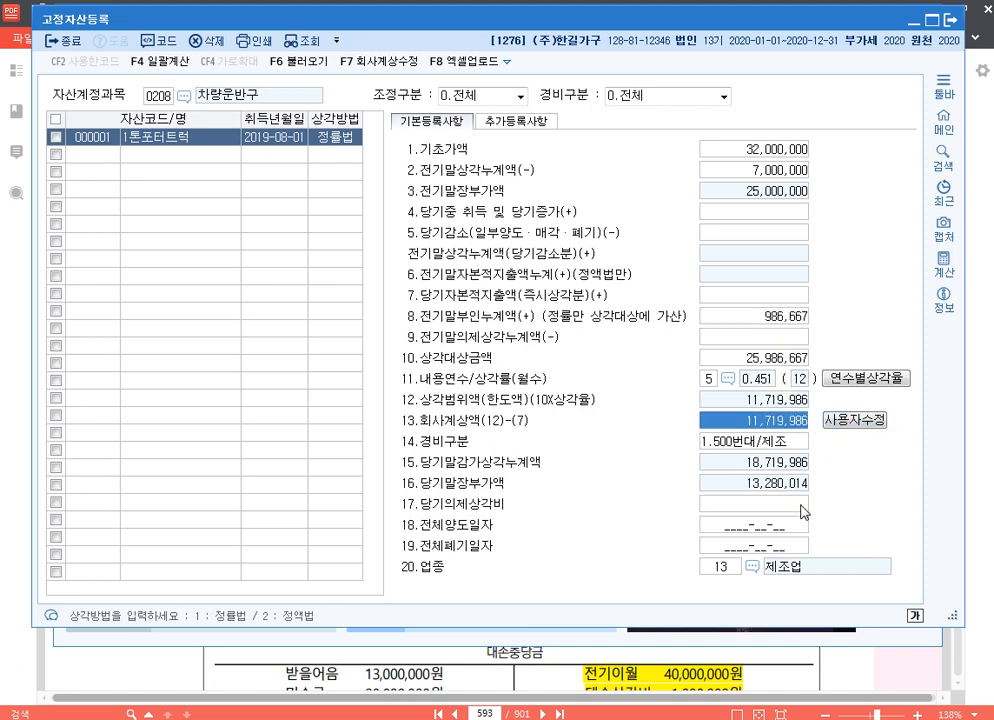
{"action": "type", "text": "10000000"}
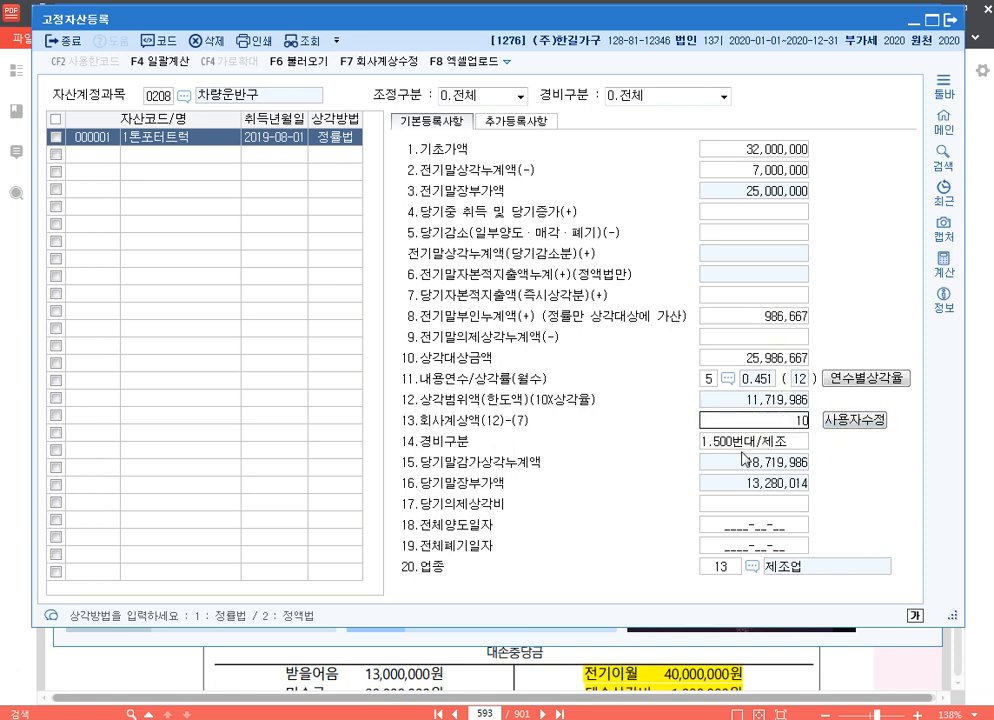
{"action": "left_click", "coordinate": [742, 448]}
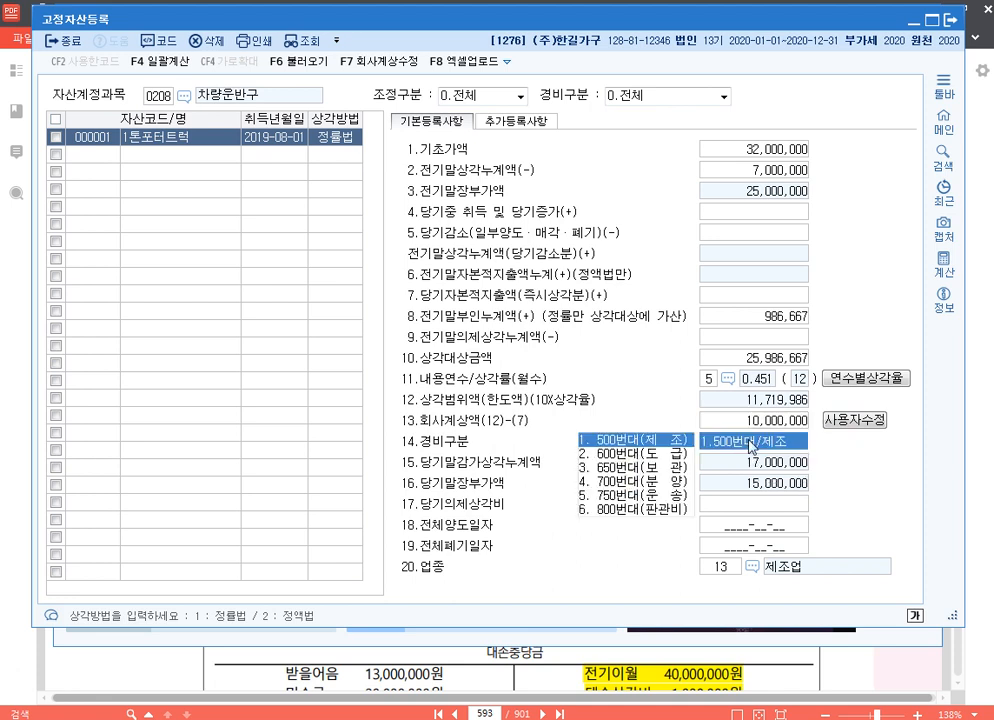
{"action": "left_click", "coordinate": [772, 421]}
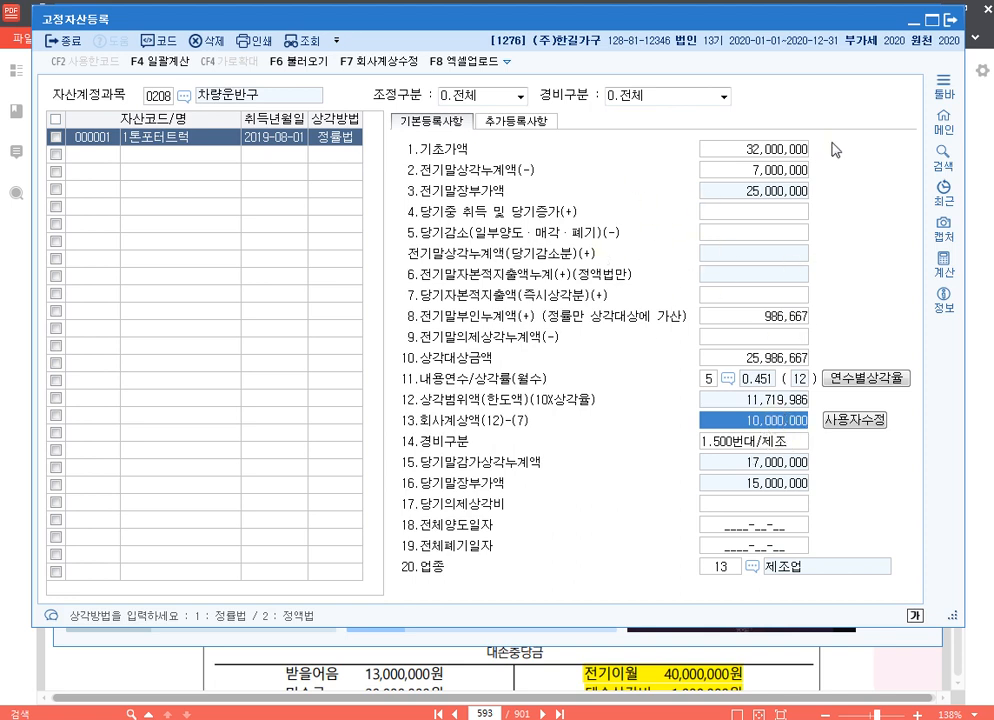
{"action": "left_click", "coordinate": [953, 24]}
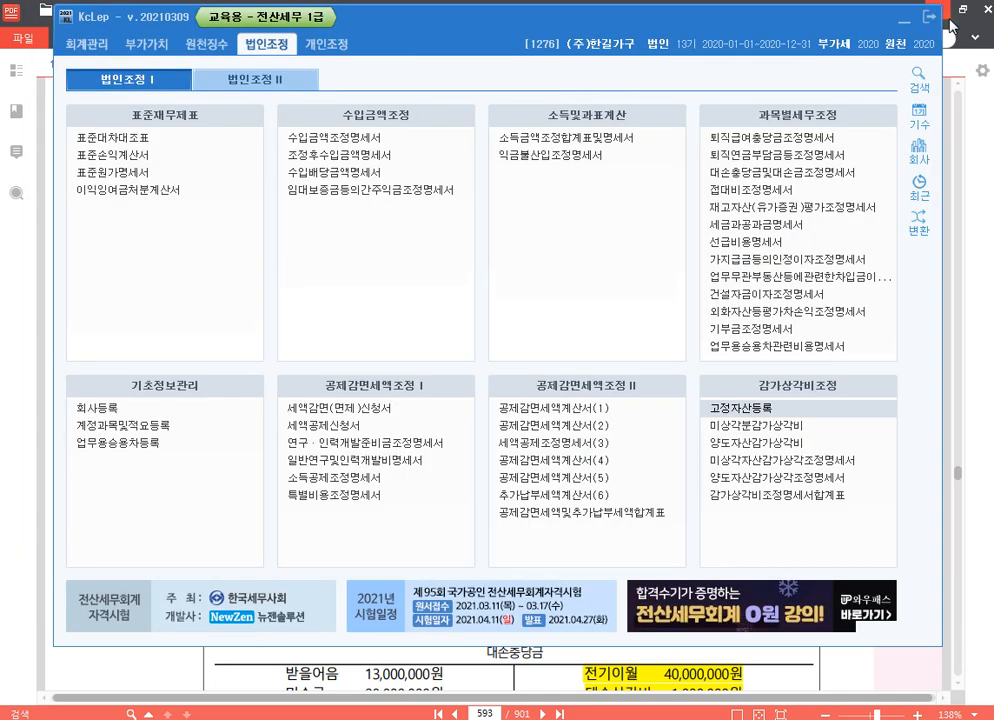
Open the 미상각자산감가상각조정명세서 and load the registered fixed asset data for 1톤포터트럭
{"action": "left_click", "coordinate": [860, 465]}
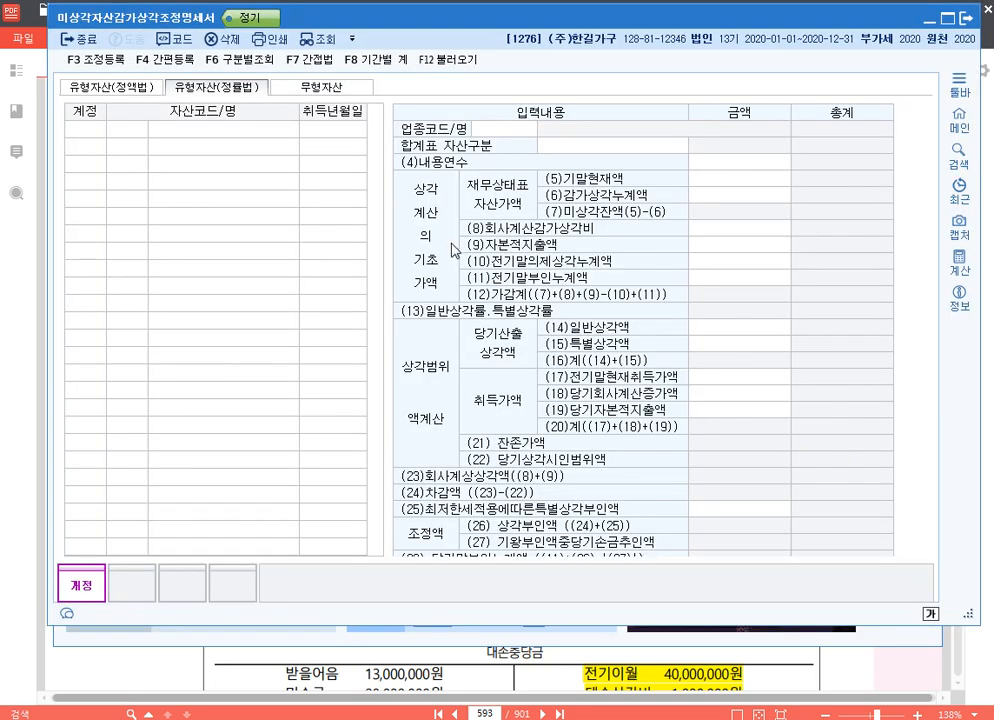
{"action": "left_click", "coordinate": [449, 59]}
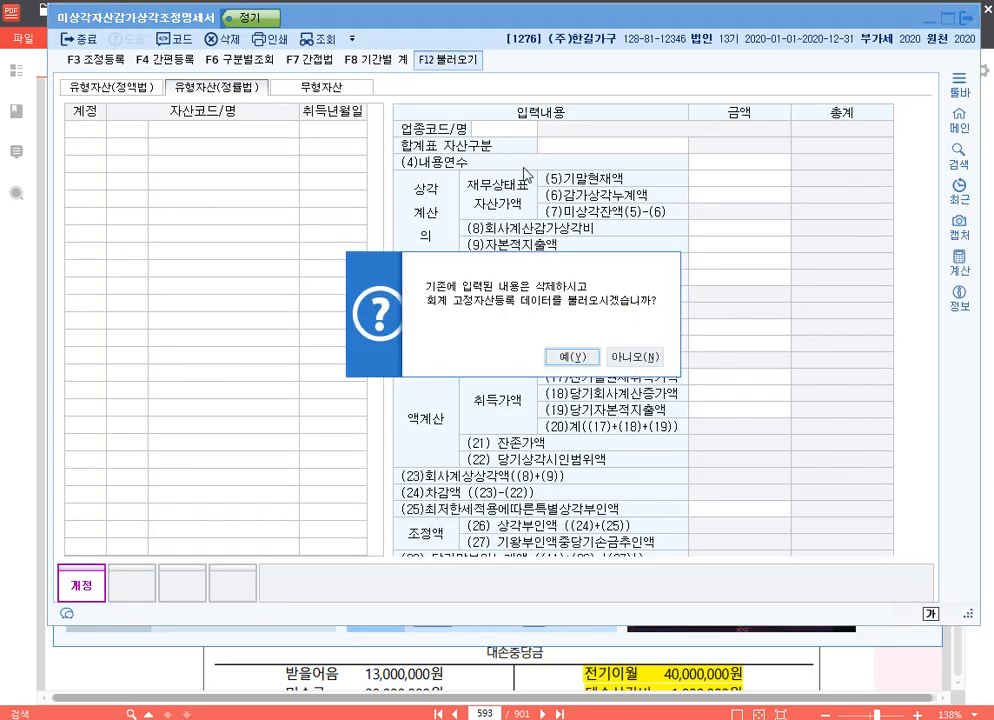
{"action": "left_click", "coordinate": [586, 358]}
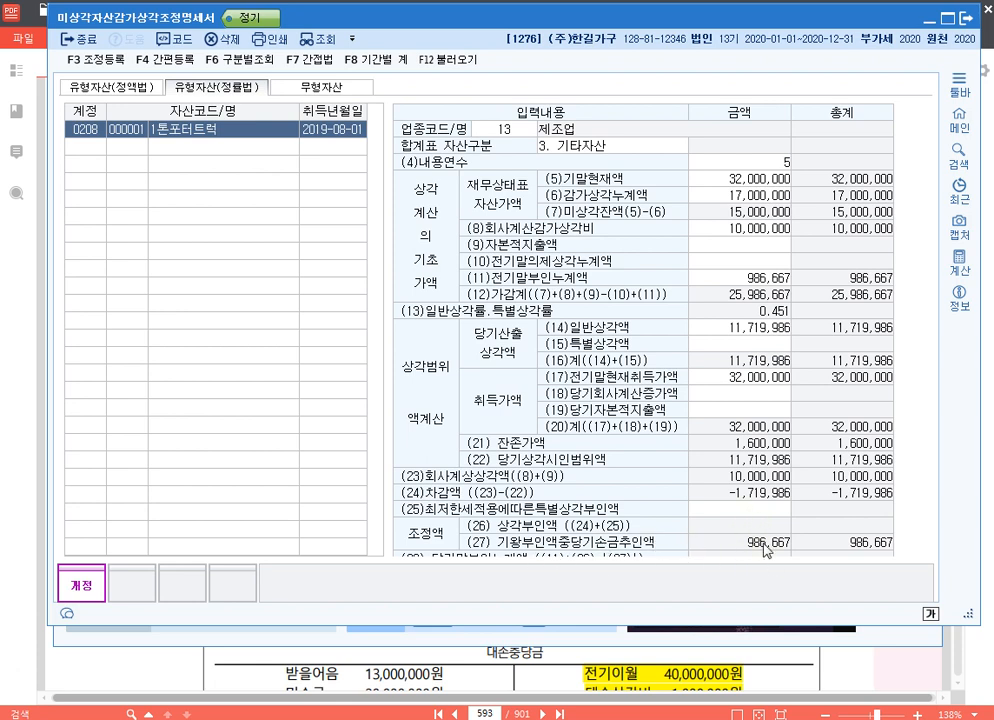
{"action": "left_click", "coordinate": [197, 127]}
{"action": "left_click", "coordinate": [748, 510]}
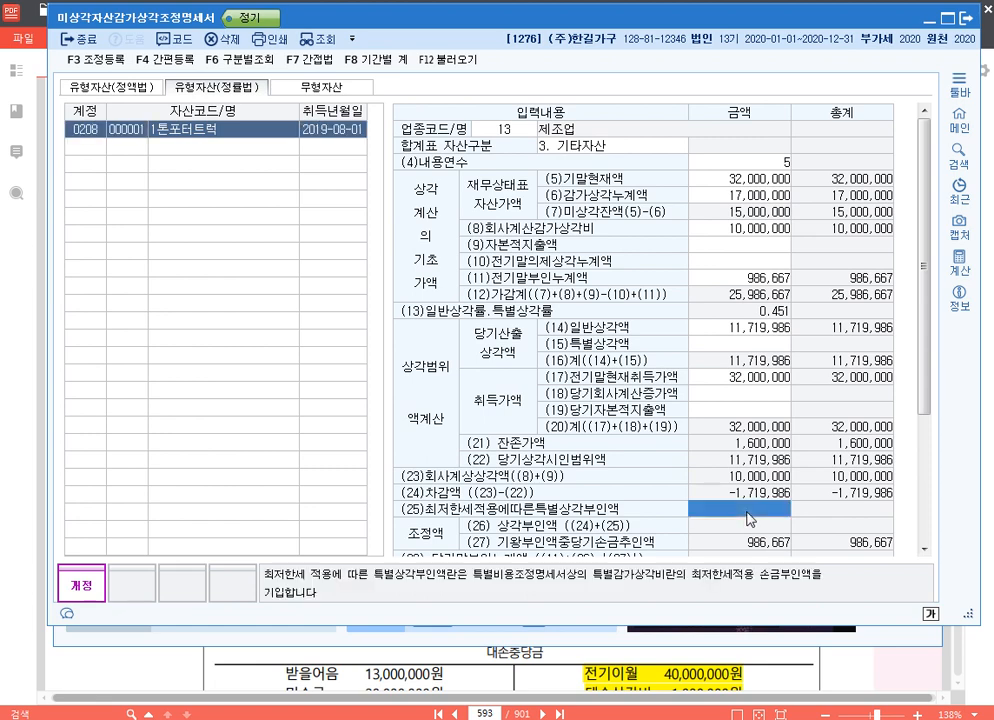
{"action": "scroll", "coordinate": [765, 480], "scroll_direction": "down", "scroll_amount": 2}
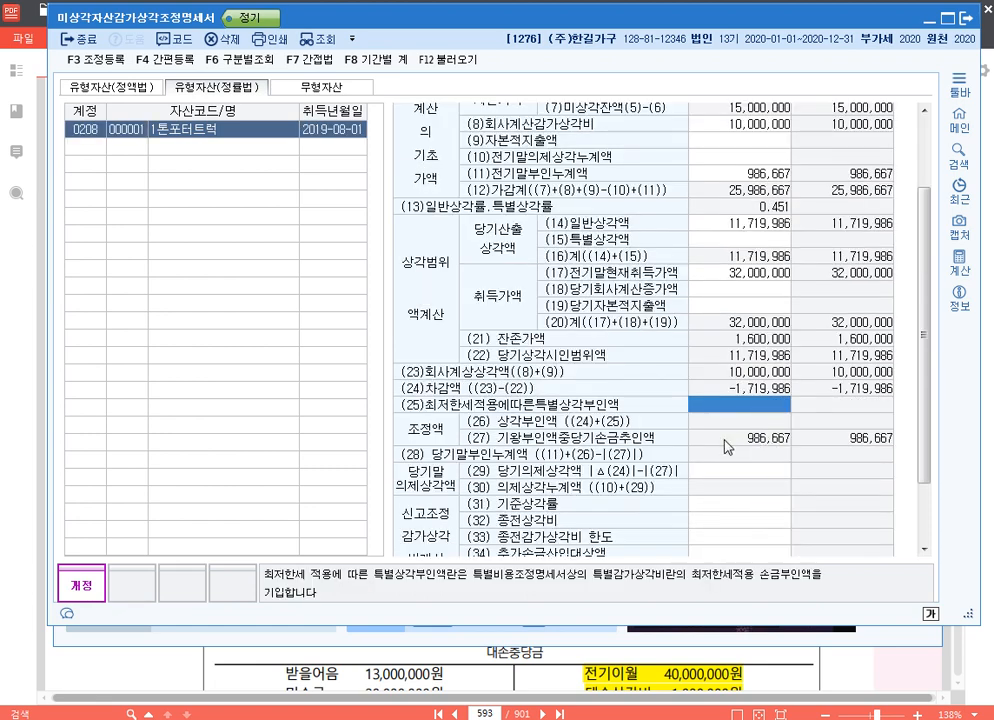
Register 전기차량운반구감가상각비한도초과 of 986,667 as 유보감소 under 손금산입 및 익금불산입, and close the statement
{"action": "key", "text": "F3"}
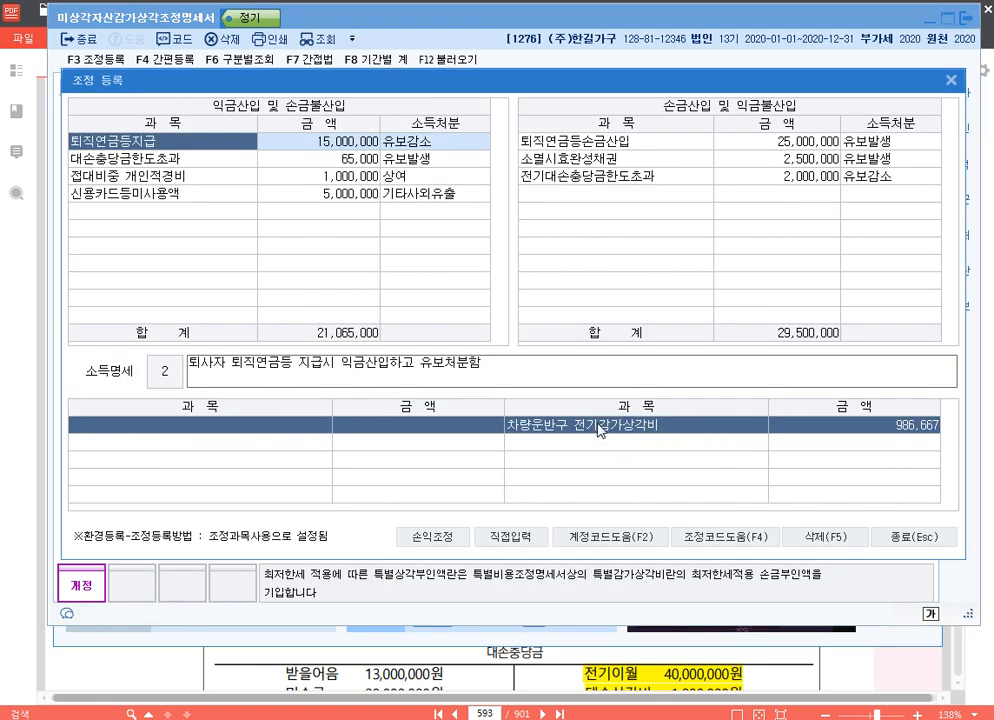
{"action": "left_click", "coordinate": [638, 195]}
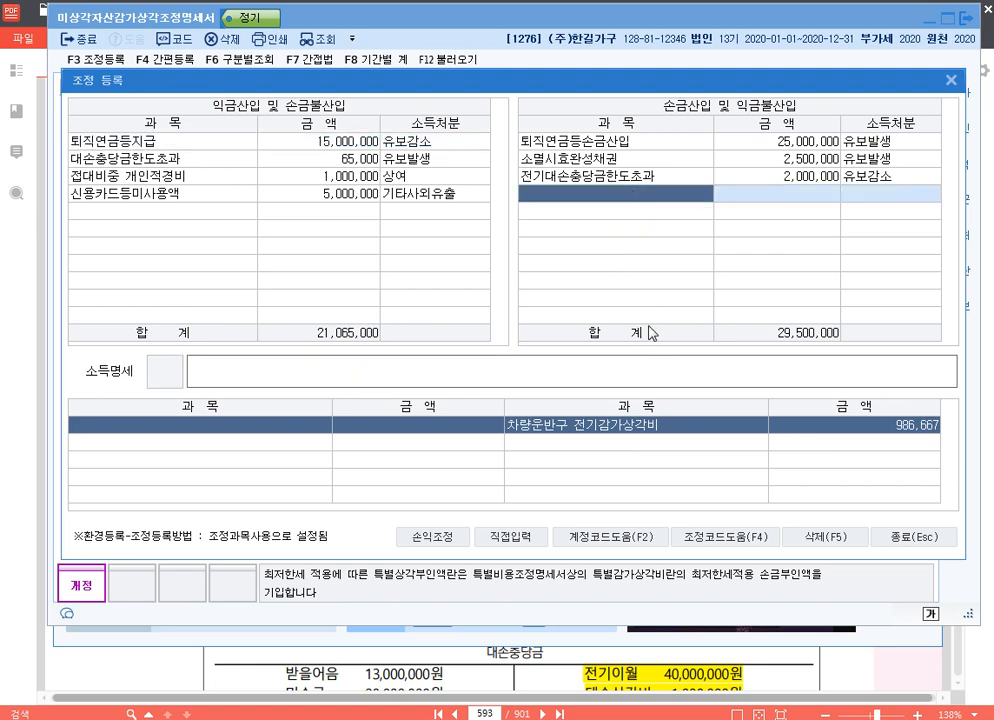
{"action": "key", "text": "F4"}
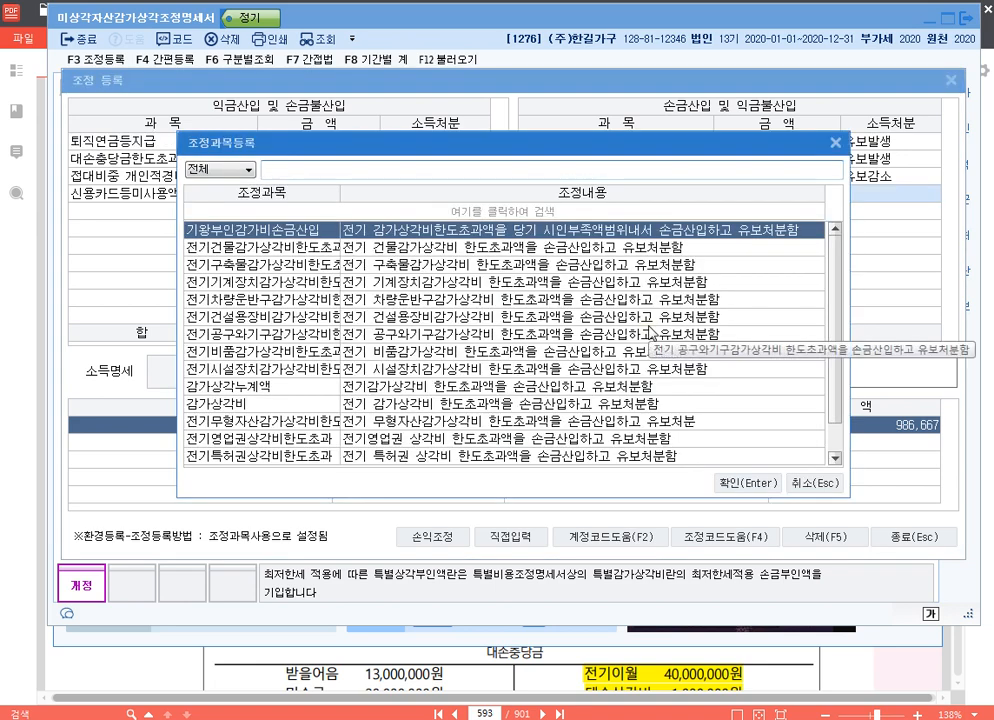
{"action": "type", "text": "차량"}
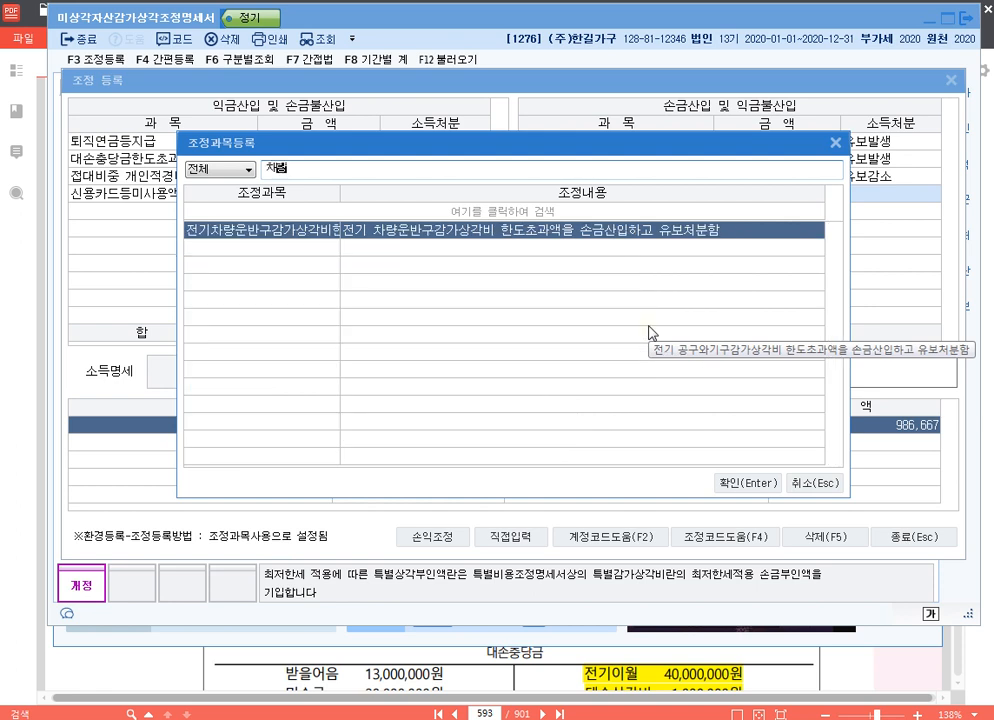
{"action": "key", "text": "Return"}
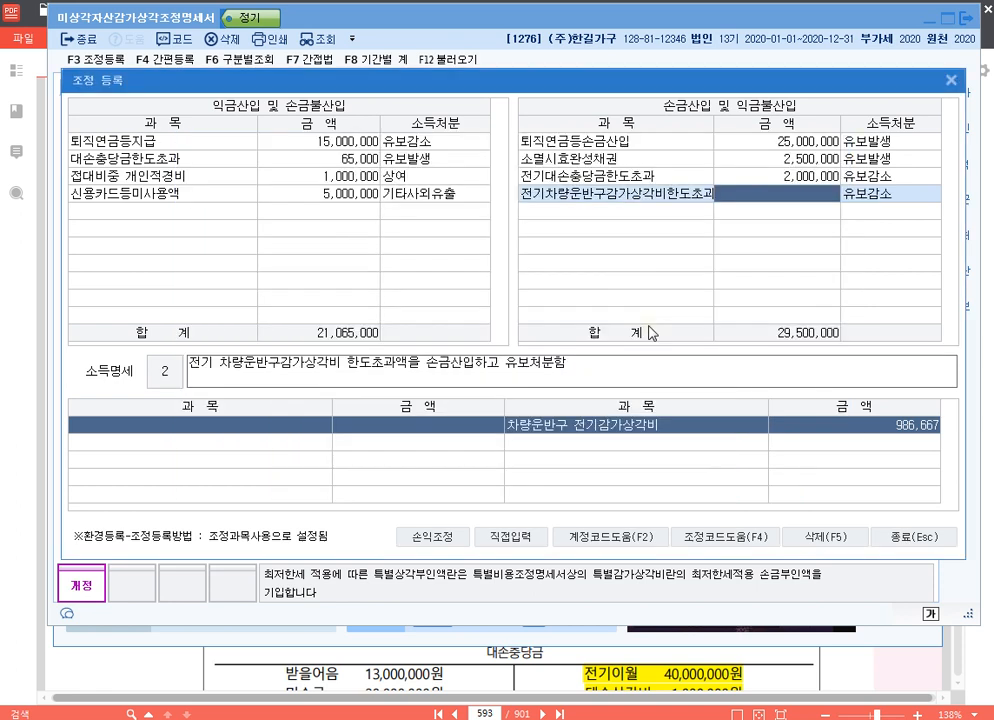
{"action": "type", "text": "986667"}
{"action": "key", "text": "Return"}
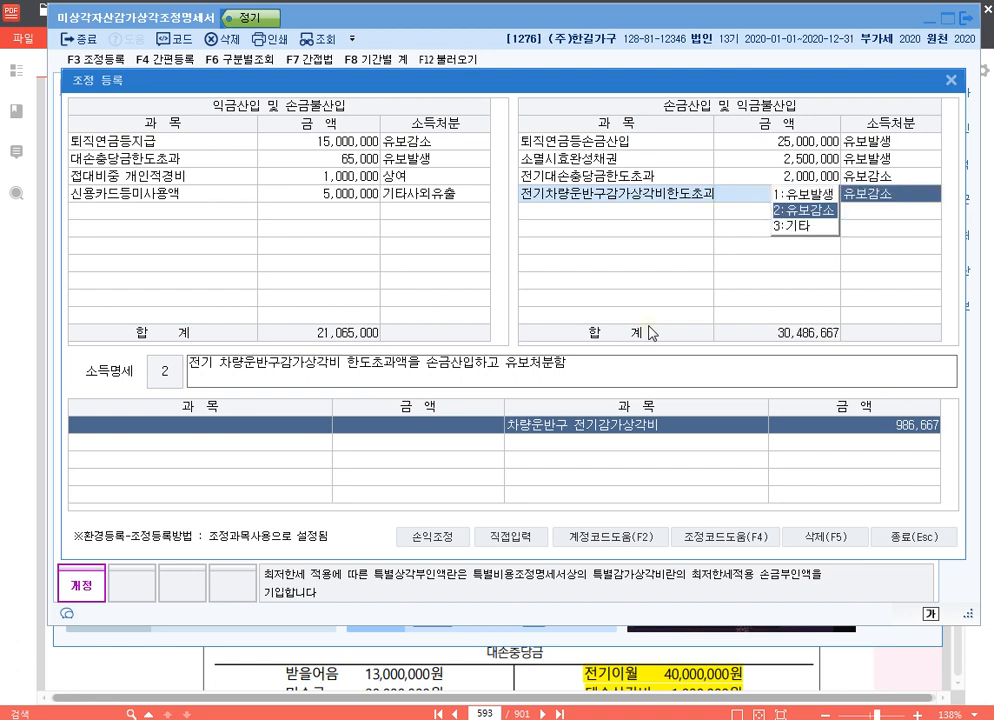
{"action": "key", "text": "Return"}
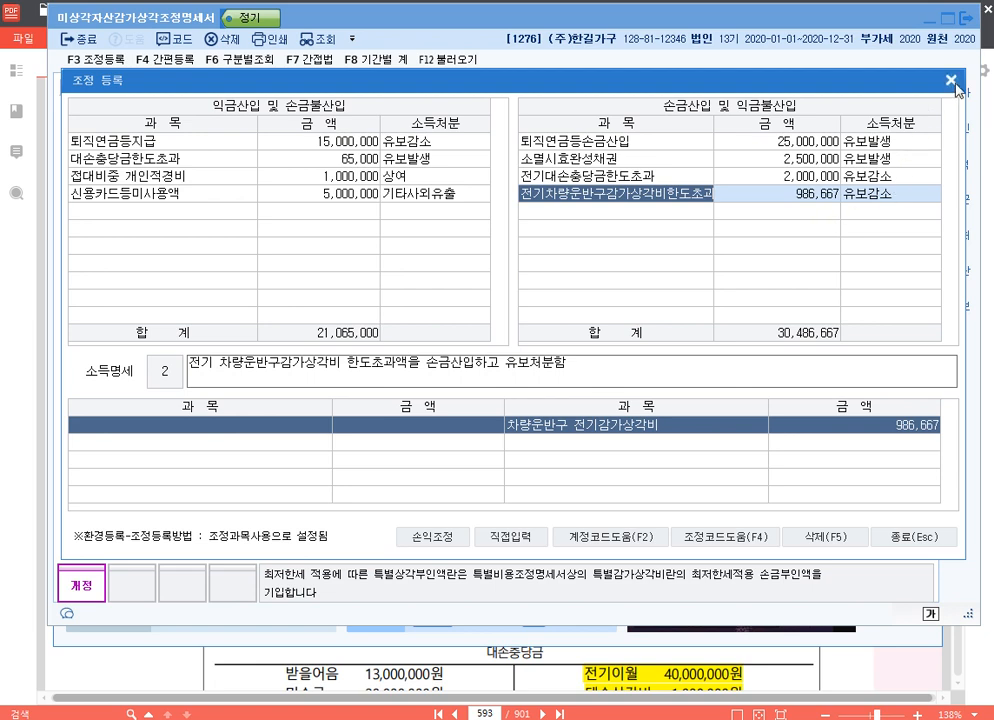
{"action": "left_click", "coordinate": [951, 80]}
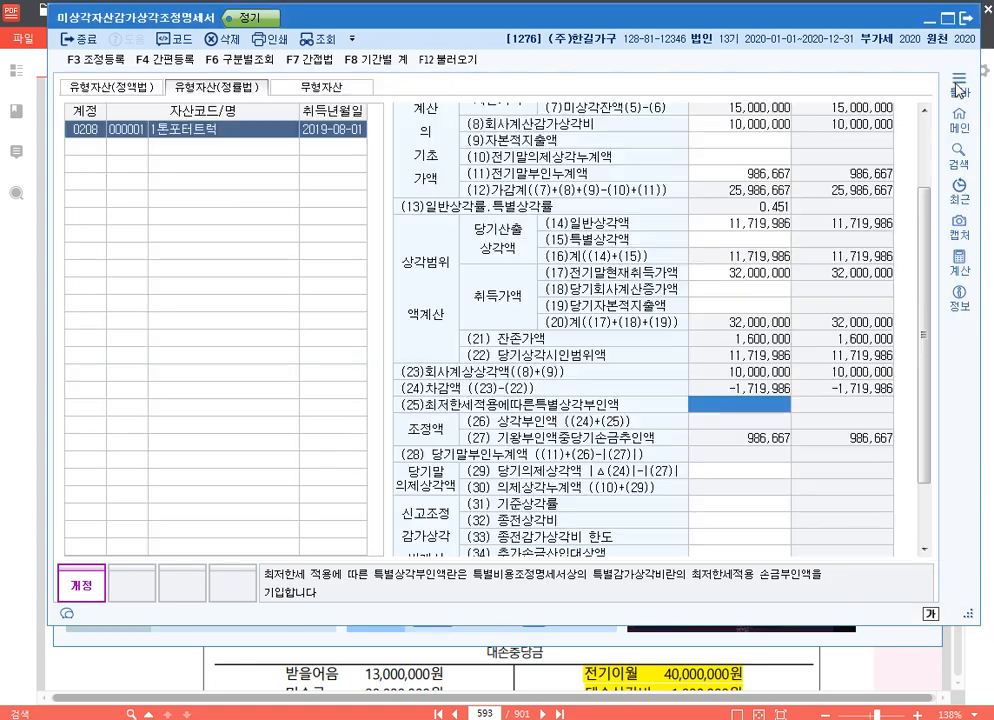
{"action": "left_click", "coordinate": [966, 20]}
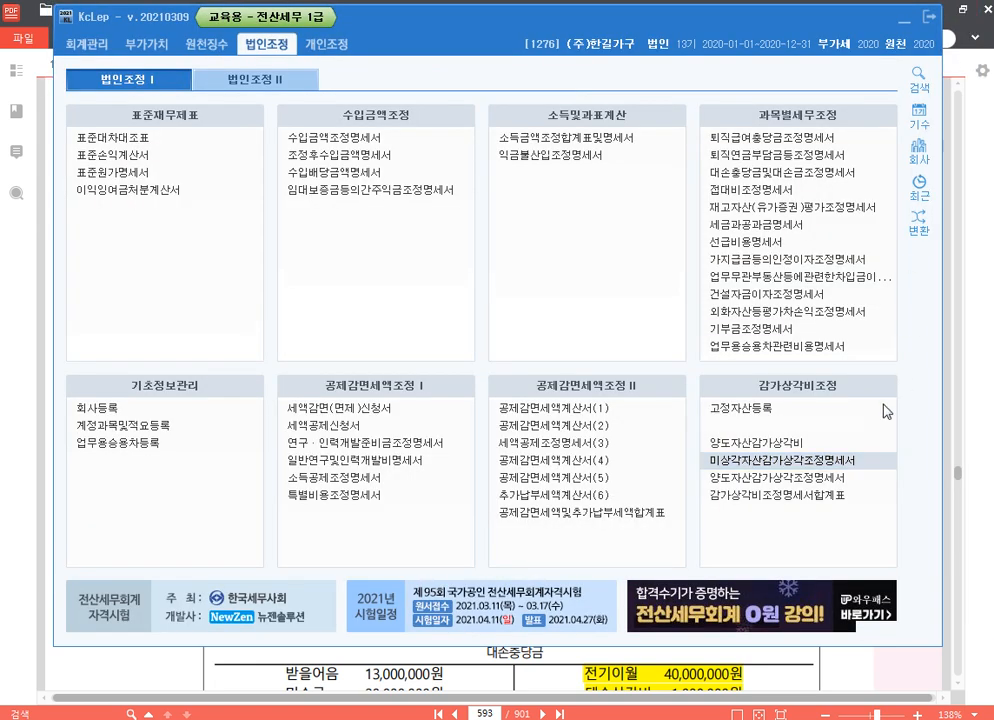
Load the depreciation data into the 감가상각비조정명세서합계표, save the summary table and close it
{"action": "left_click", "coordinate": [813, 501]}
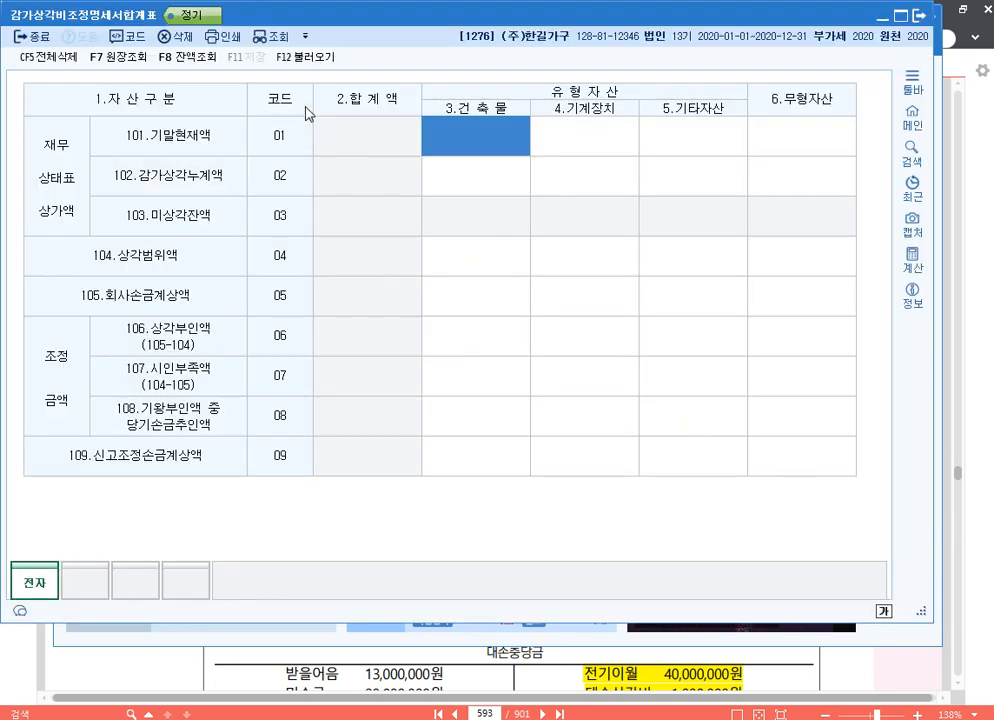
{"action": "left_click", "coordinate": [314, 61]}
{"action": "left_click", "coordinate": [466, 341]}
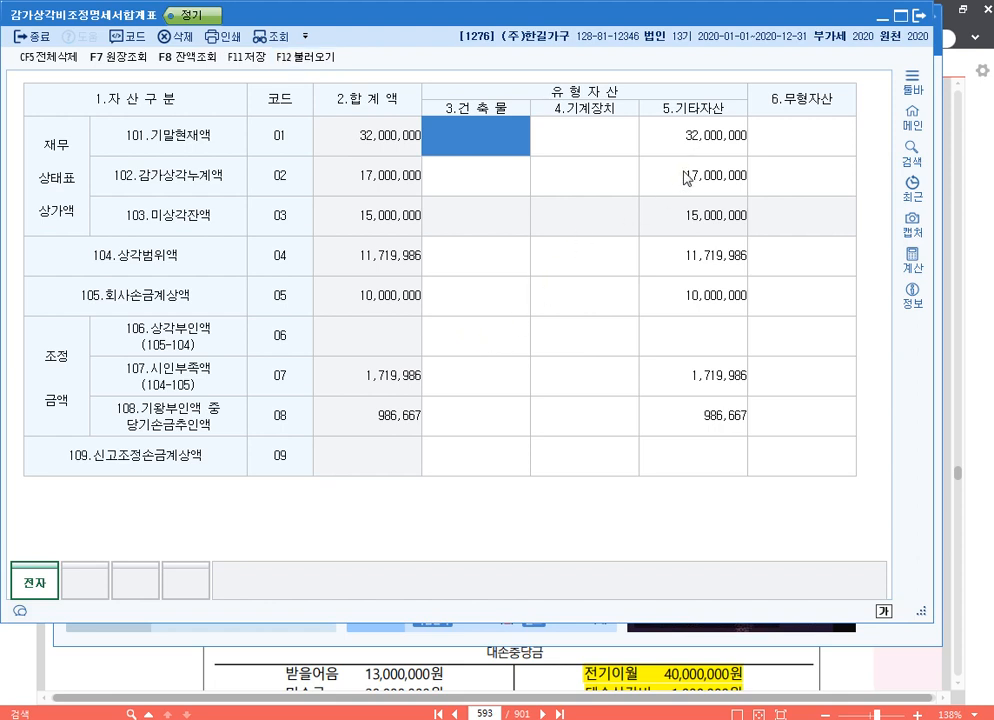
{"action": "left_click", "coordinate": [719, 420]}
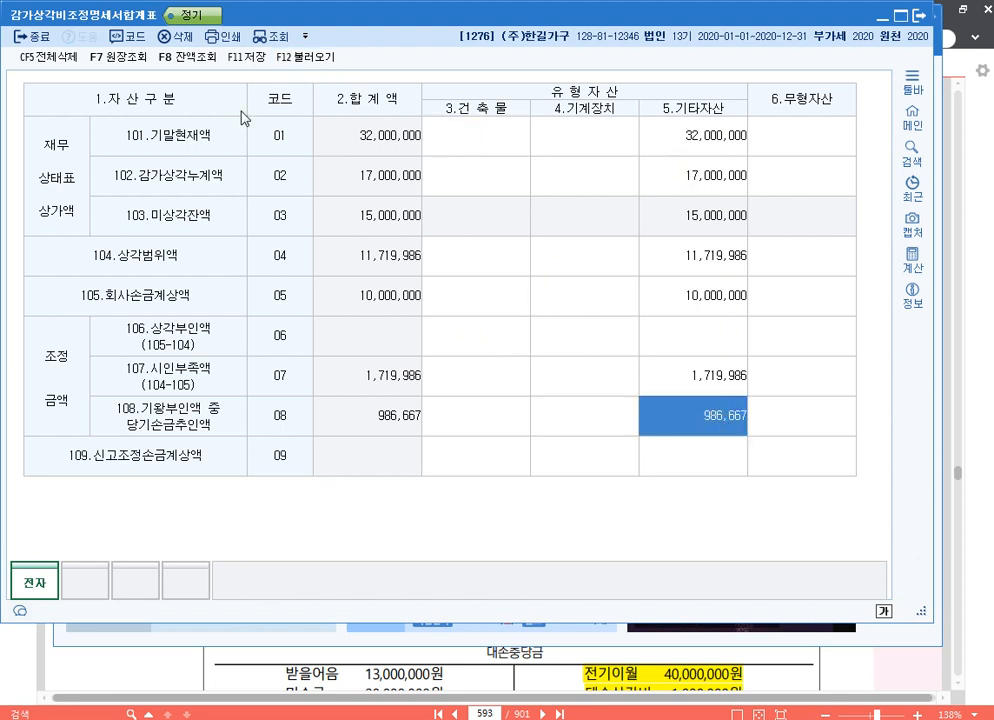
{"action": "left_click", "coordinate": [246, 58]}
{"action": "left_click", "coordinate": [920, 16]}
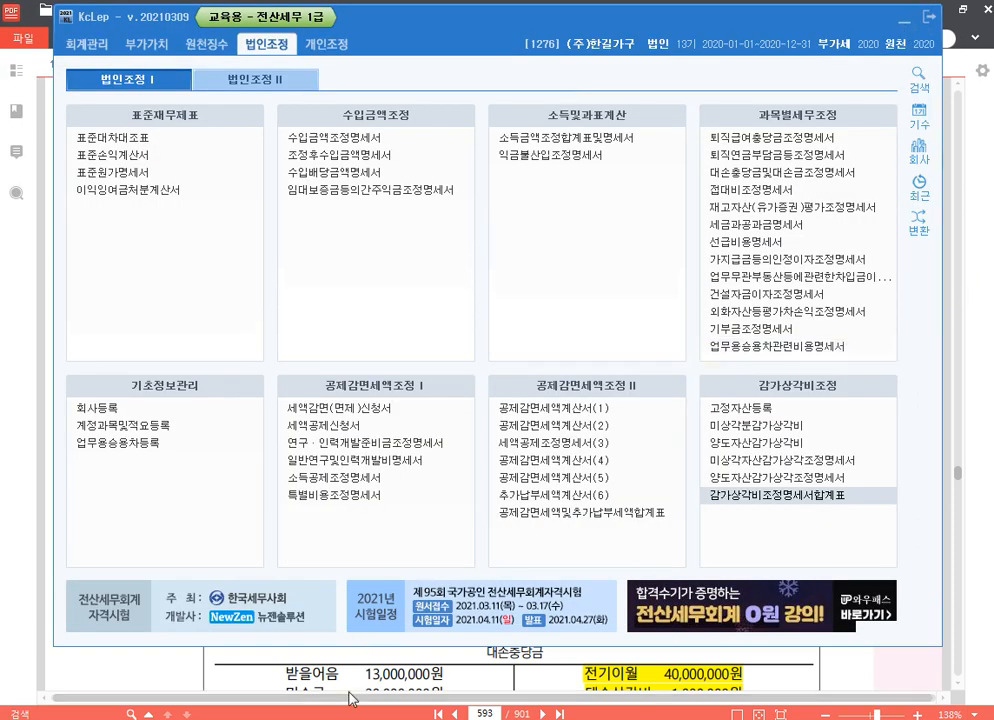
Switch to the 20210317.hwp notes in 한컴오피스 한글 and add the line "p.632 1279" below the p.593 entry
{"action": "key", "text": "alt+Tab"}
{"action": "key", "text": "Return"}
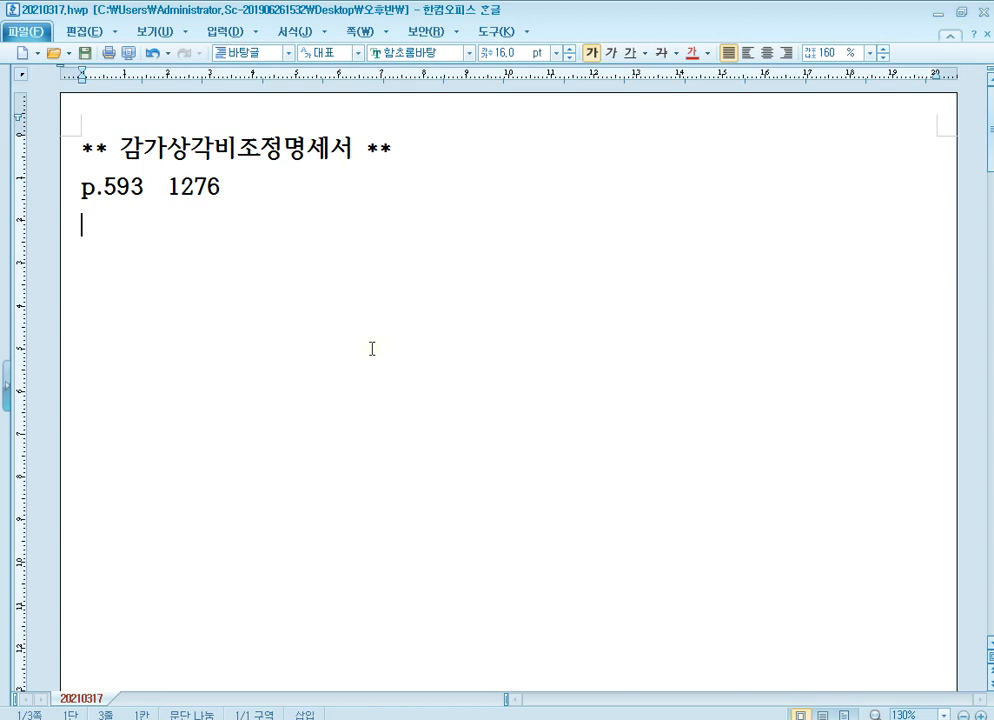
{"action": "type", "text": "p.632"}
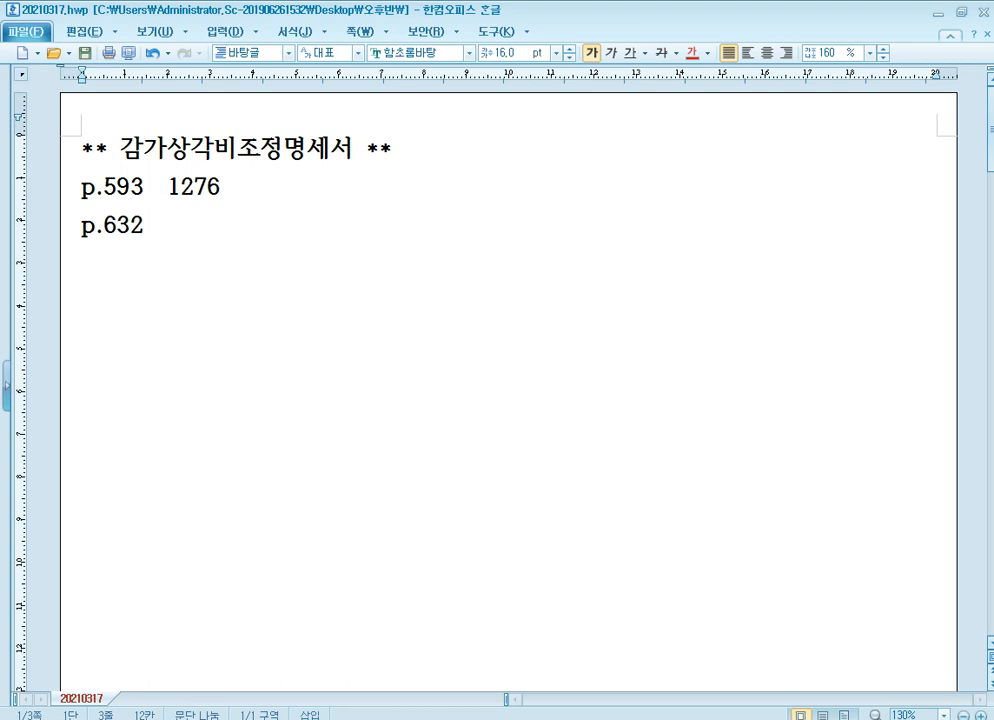
{"action": "type", "text": "1279"}
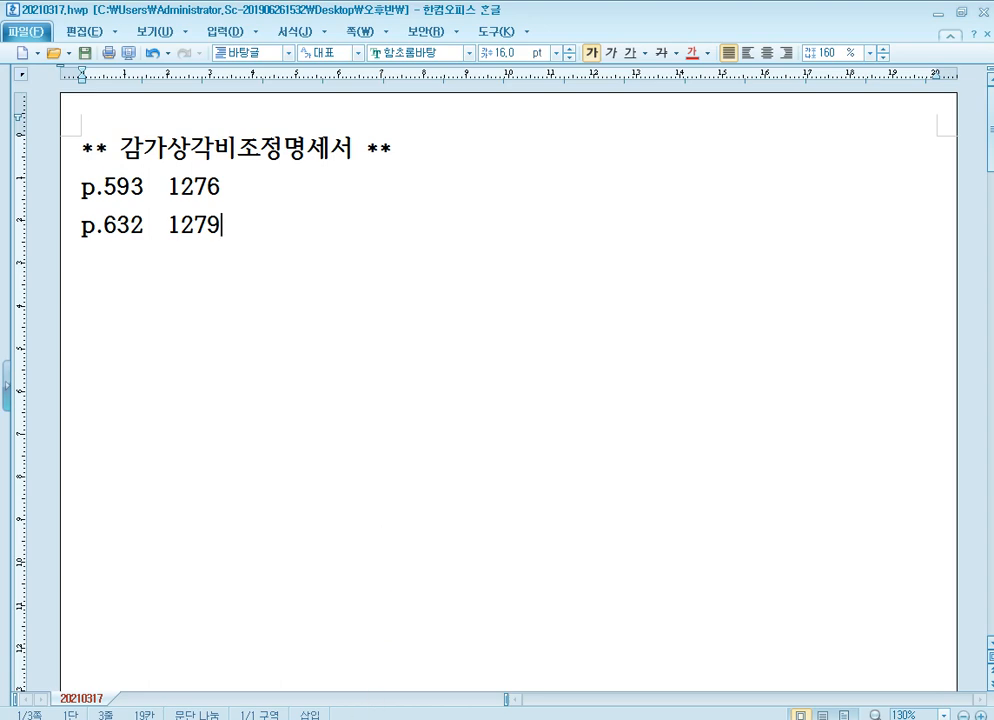
Switch to the textbook in 알PDF and go to page 632
{"action": "key", "text": "alt+Tab"}
{"action": "left_click_drag", "start_coordinate": [497, 714], "coordinate": [407, 717]}
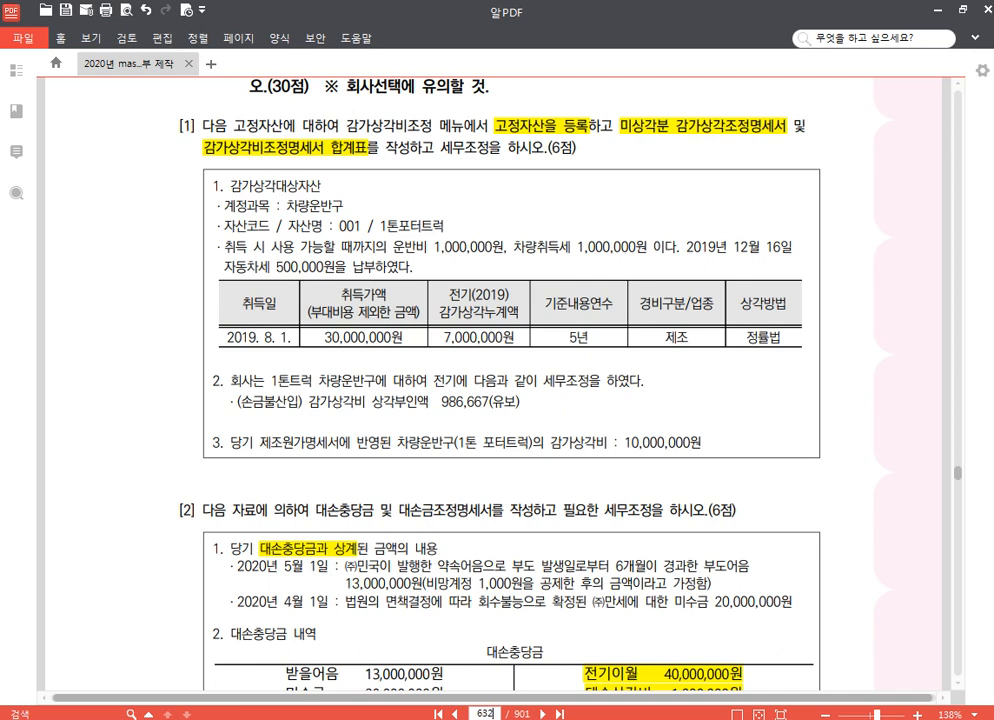
{"action": "type", "text": "632"}
{"action": "key", "text": "Return"}
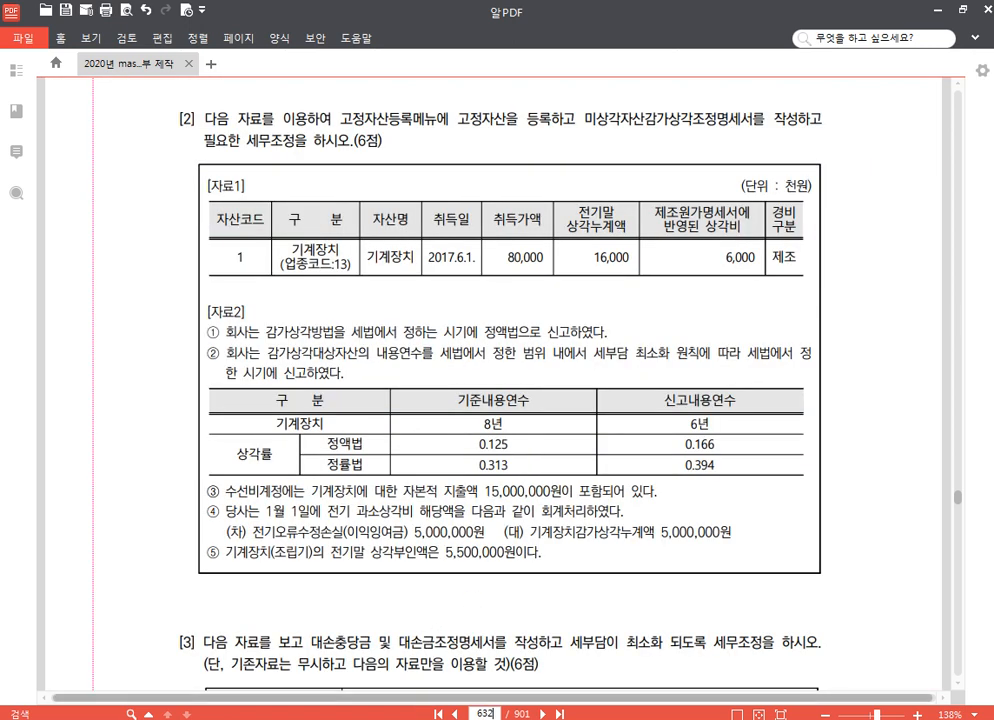
Switch to KcLep and change the working company to 1279
{"action": "key", "text": "alt+Tab"}
{"action": "left_click", "coordinate": [918, 150]}
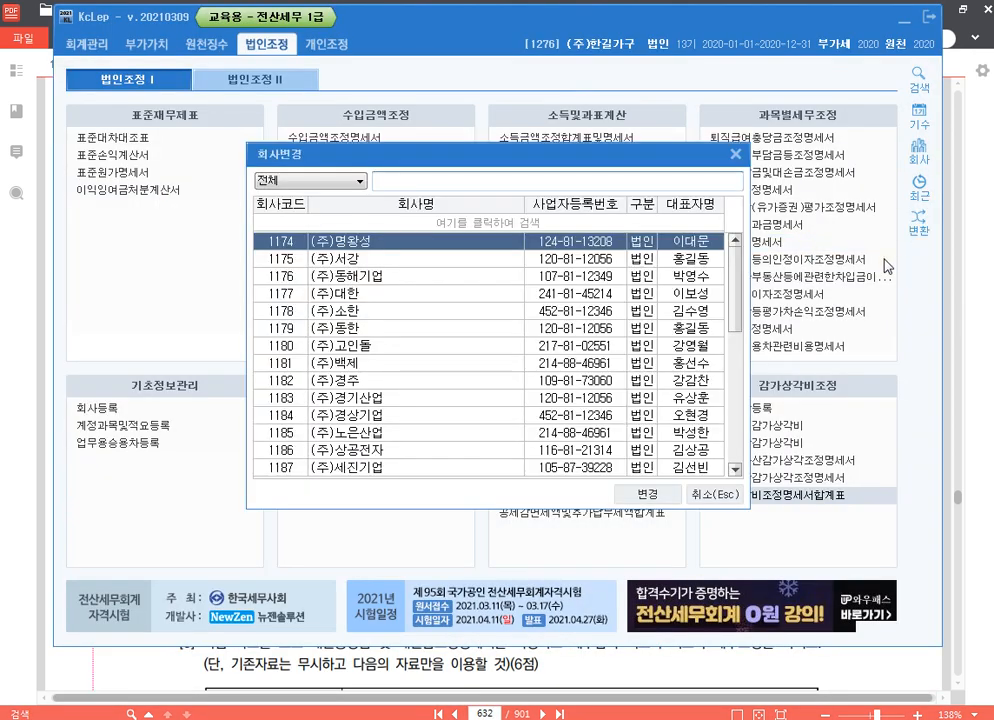
{"action": "type", "text": "1278"}
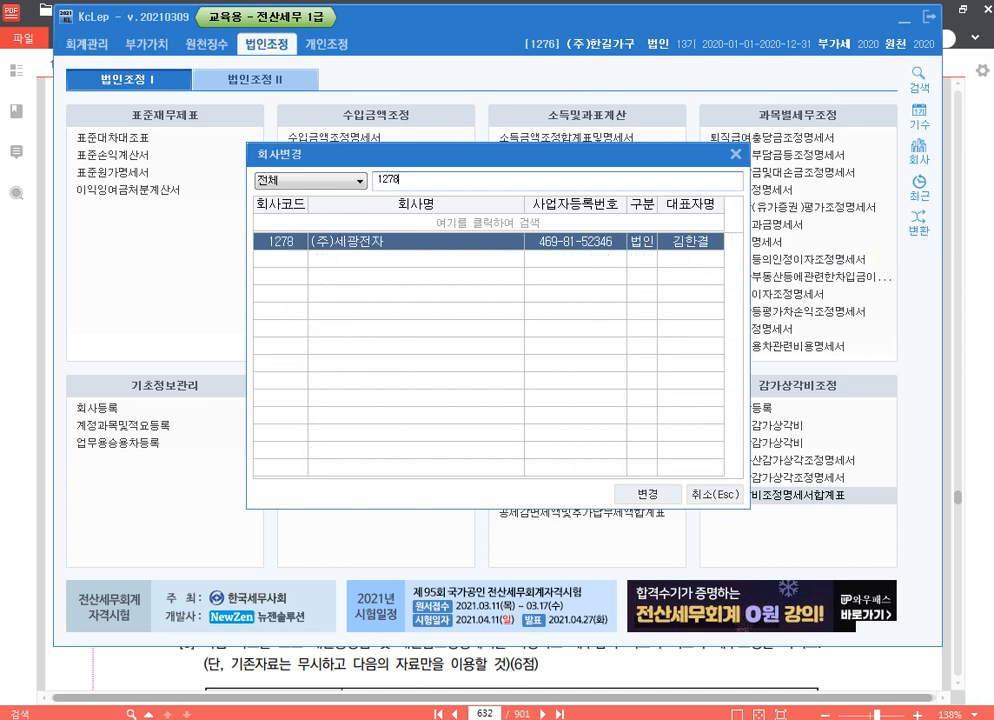
{"action": "key", "text": "BackSpace"}
{"action": "type", "text": "9"}
{"action": "key", "text": "Return"}
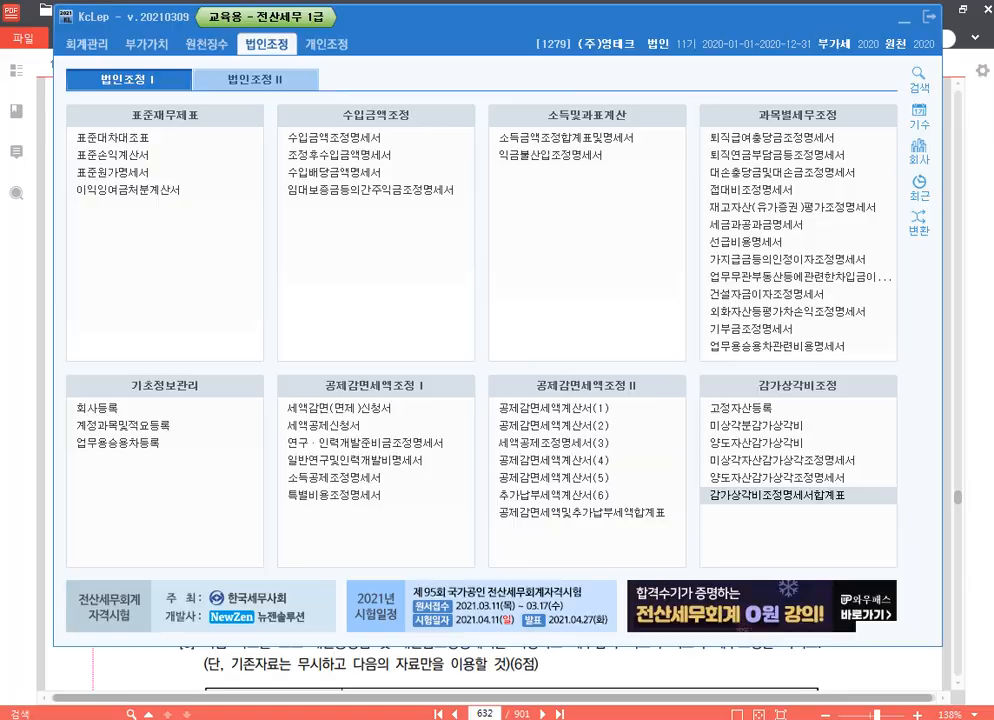
Return to the textbook in 알PDF and highlight 고정자산을 등록 and 미상각자산감가상각조정명세서 in question [2]
{"action": "key", "text": "alt+Tab"}
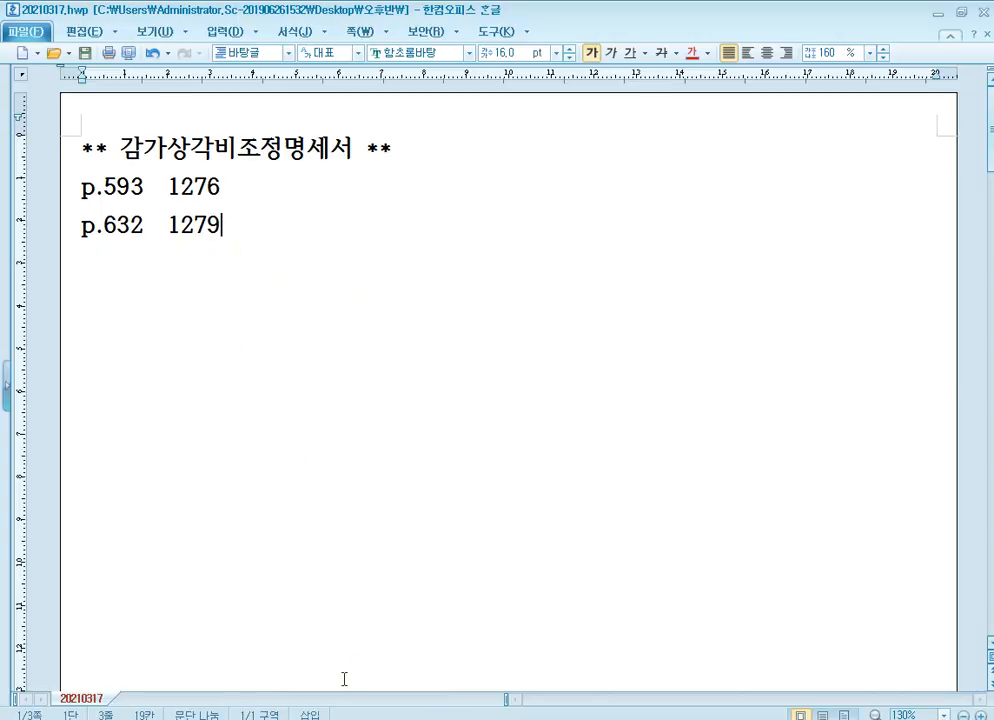
{"action": "key", "text": "alt+Tab"}
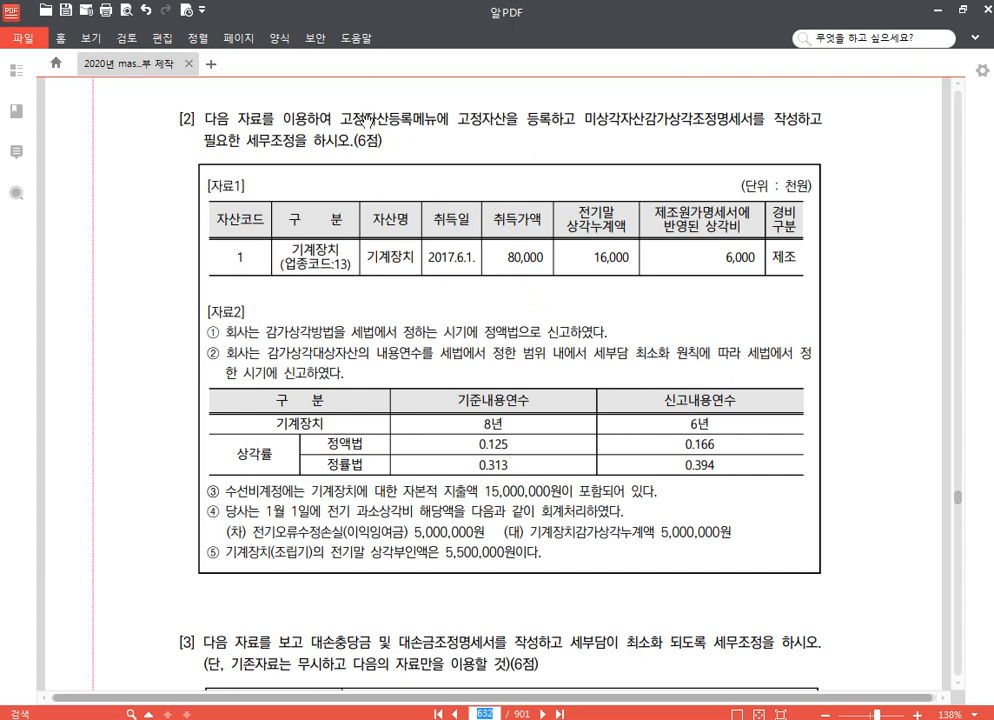
{"action": "left_click_drag", "start_coordinate": [459, 117], "coordinate": [543, 121]}
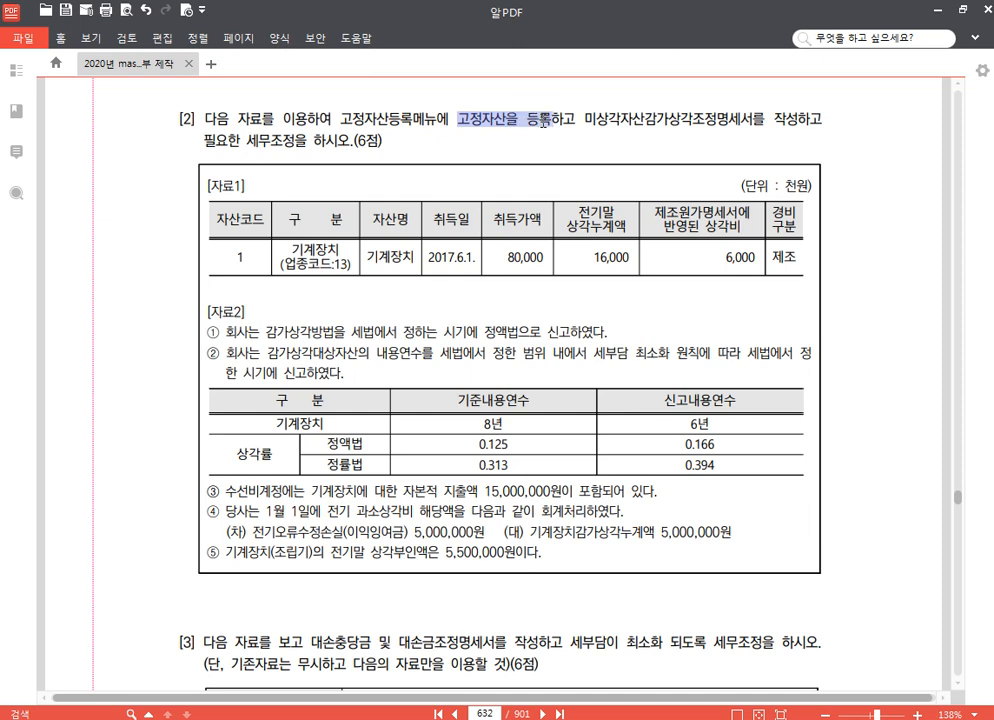
{"action": "left_click", "coordinate": [556, 91]}
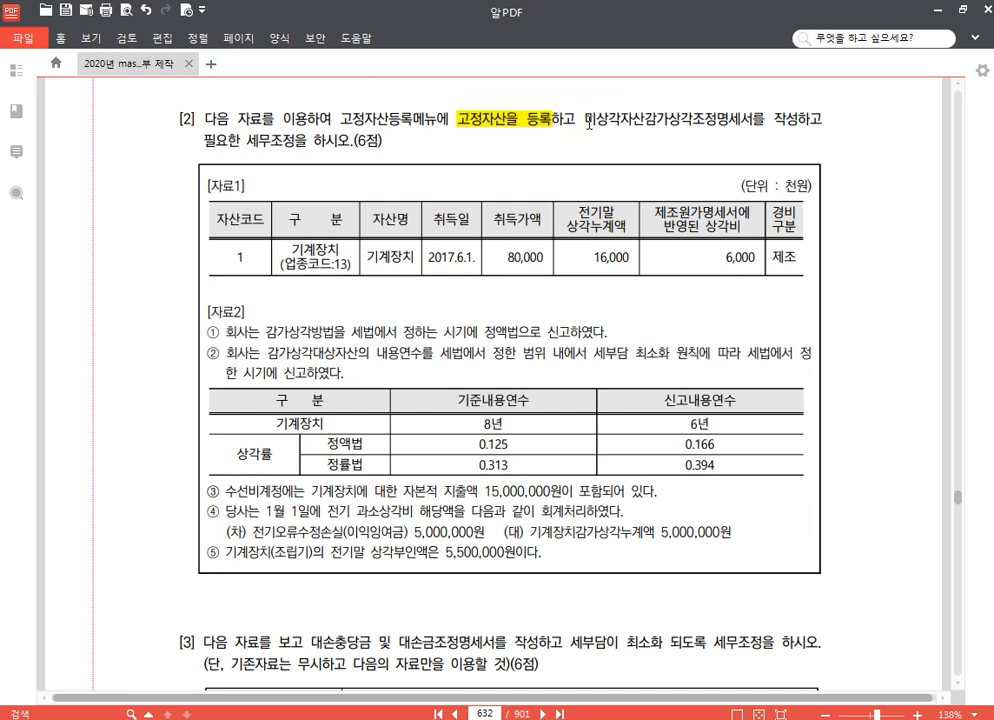
{"action": "left_click_drag", "start_coordinate": [586, 121], "coordinate": [744, 121]}
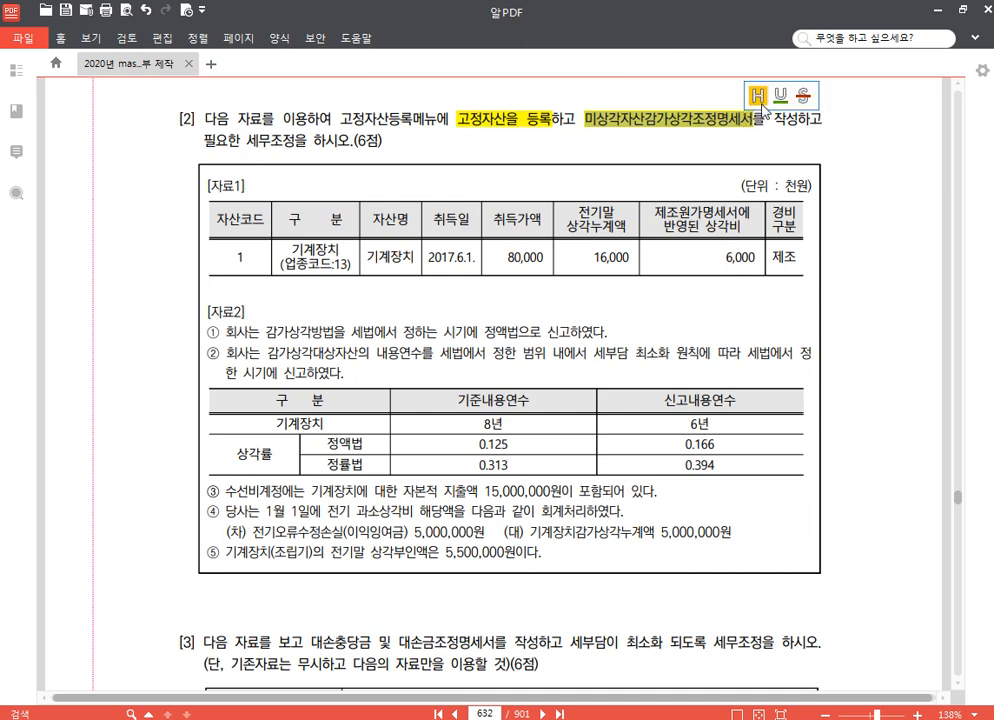
{"action": "left_click", "coordinate": [757, 92]}
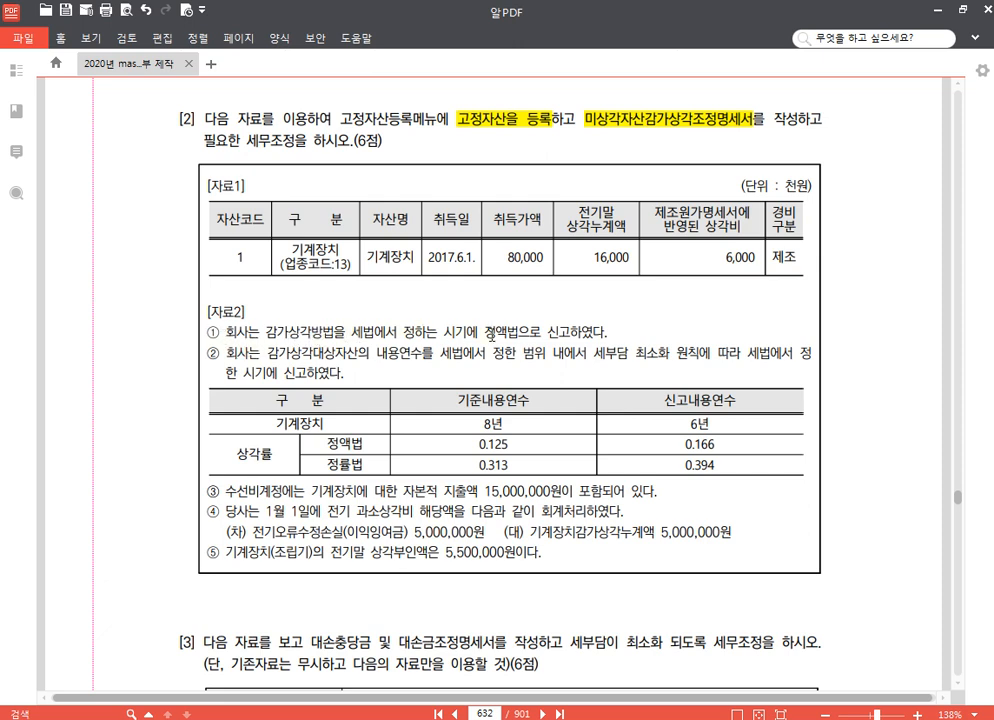
Highlight 정액법으로 신고 in item ① and the 6년 신고내용연수 for 기계장치 in [자료2]
{"action": "left_click_drag", "start_coordinate": [485, 332], "coordinate": [570, 333]}
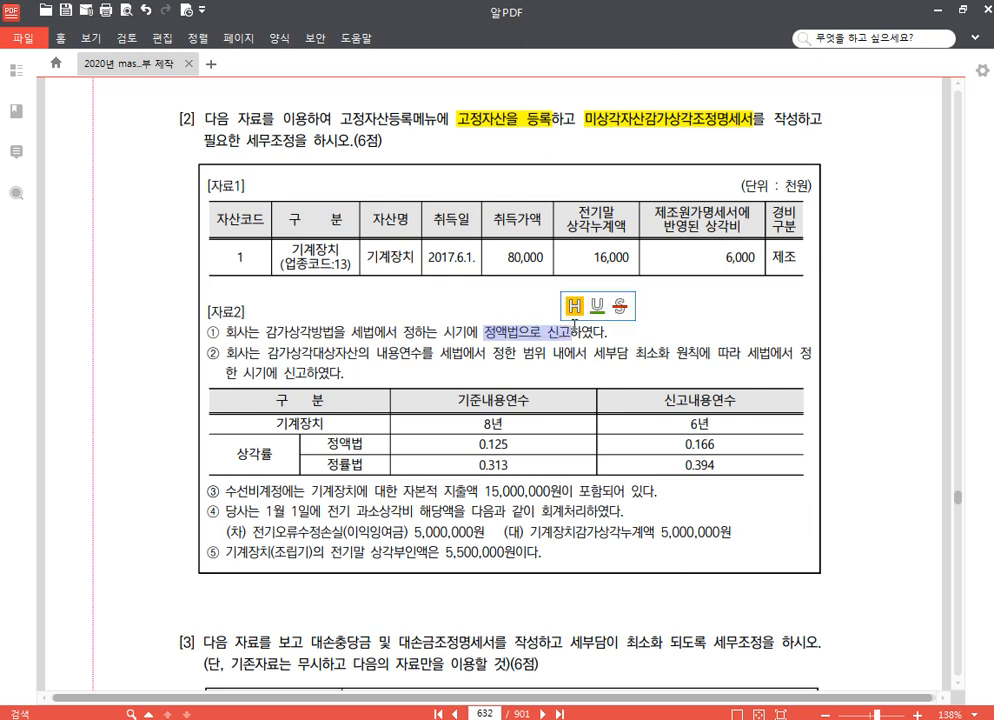
{"action": "left_click", "coordinate": [577, 307]}
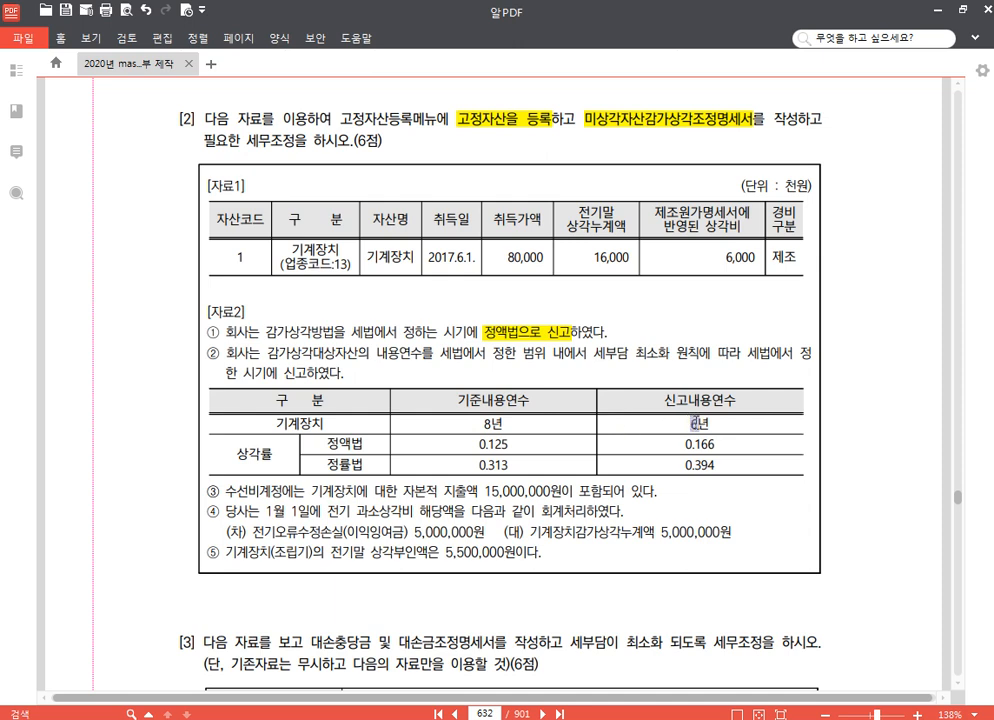
{"action": "left_click", "coordinate": [715, 401]}
In item ③, underline 수선비 and highlight 자본적 지출액 15,000,000원
{"action": "left_click_drag", "start_coordinate": [224, 491], "coordinate": [258, 491]}
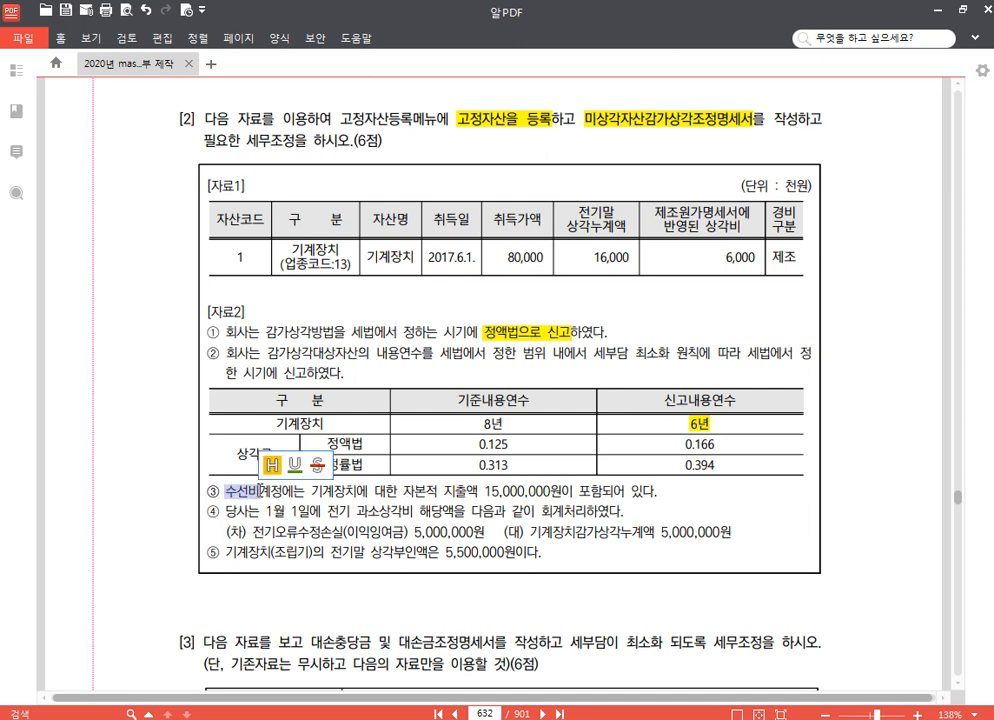
{"action": "left_click", "coordinate": [404, 491]}
{"action": "left_click_drag", "start_coordinate": [405, 492], "coordinate": [557, 497]}
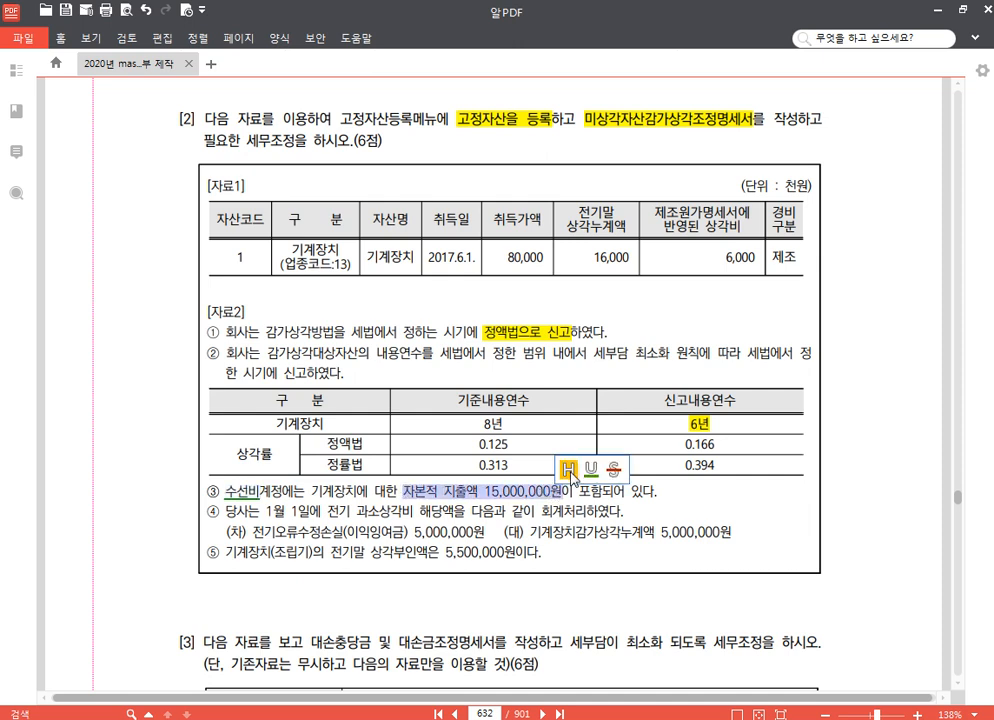
{"action": "left_click", "coordinate": [568, 469]}
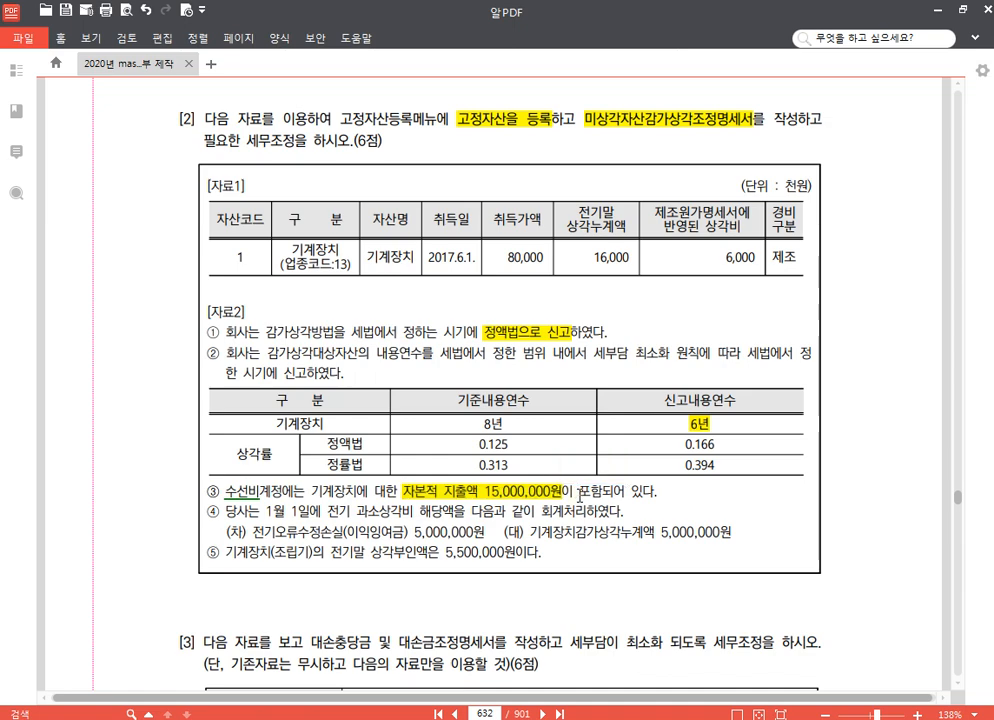
Highlight 기계장치감가상각누계액 5,000,000원 in item ④ and the 6,000 manufacturing depreciation figure in [자료1]
{"action": "scroll", "coordinate": [605, 475], "scroll_direction": "down", "scroll_amount": 5}
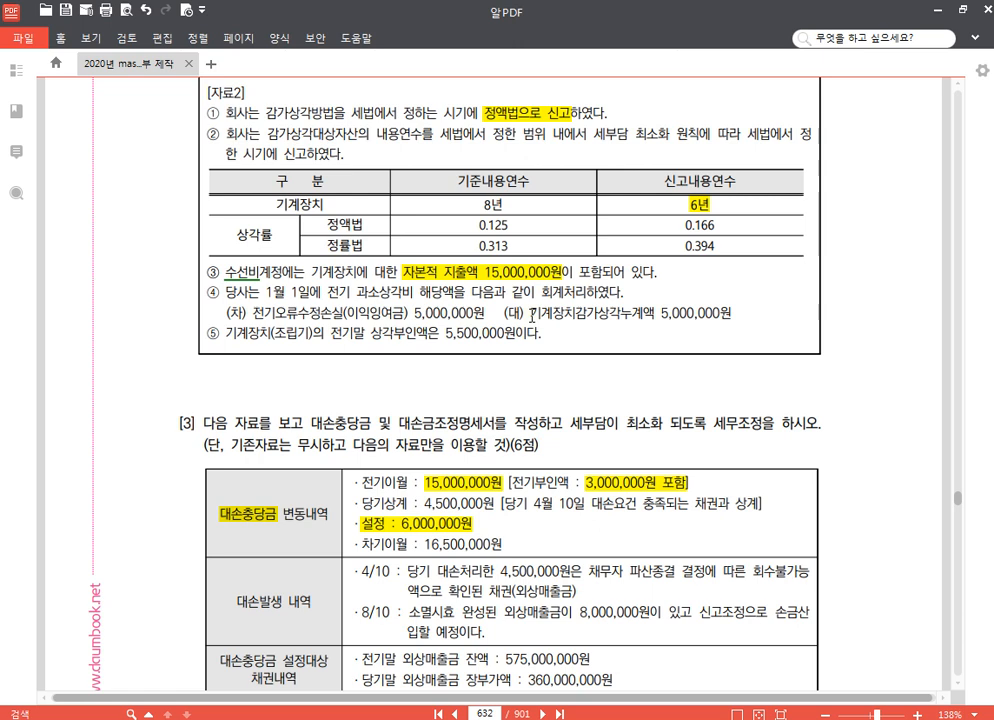
{"action": "left_click_drag", "start_coordinate": [533, 313], "coordinate": [731, 313]}
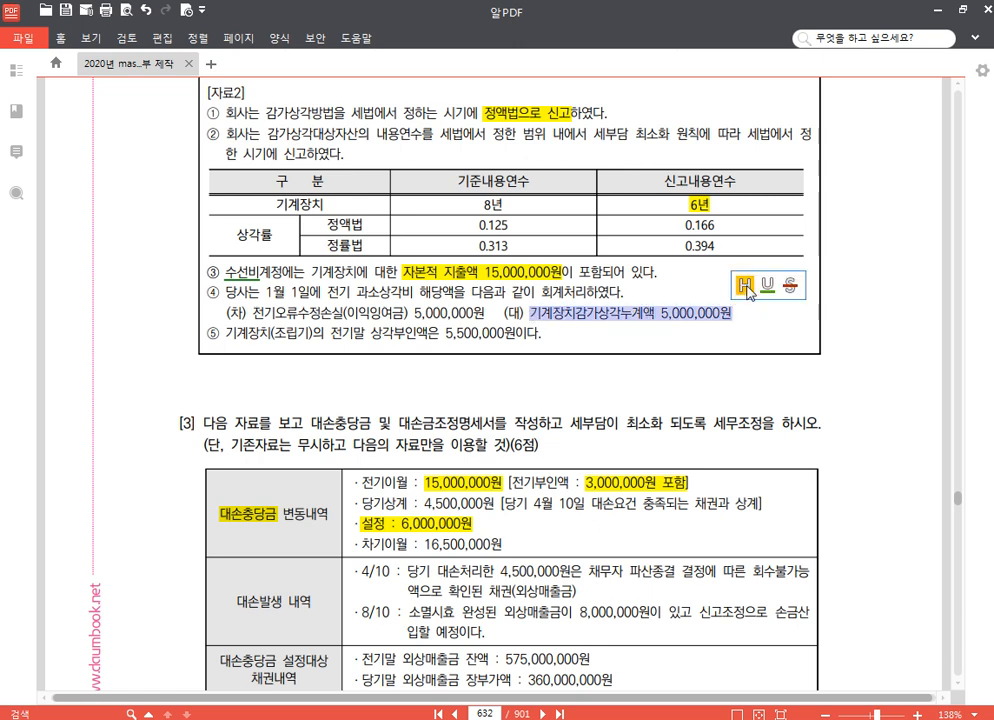
{"action": "left_click", "coordinate": [744, 287]}
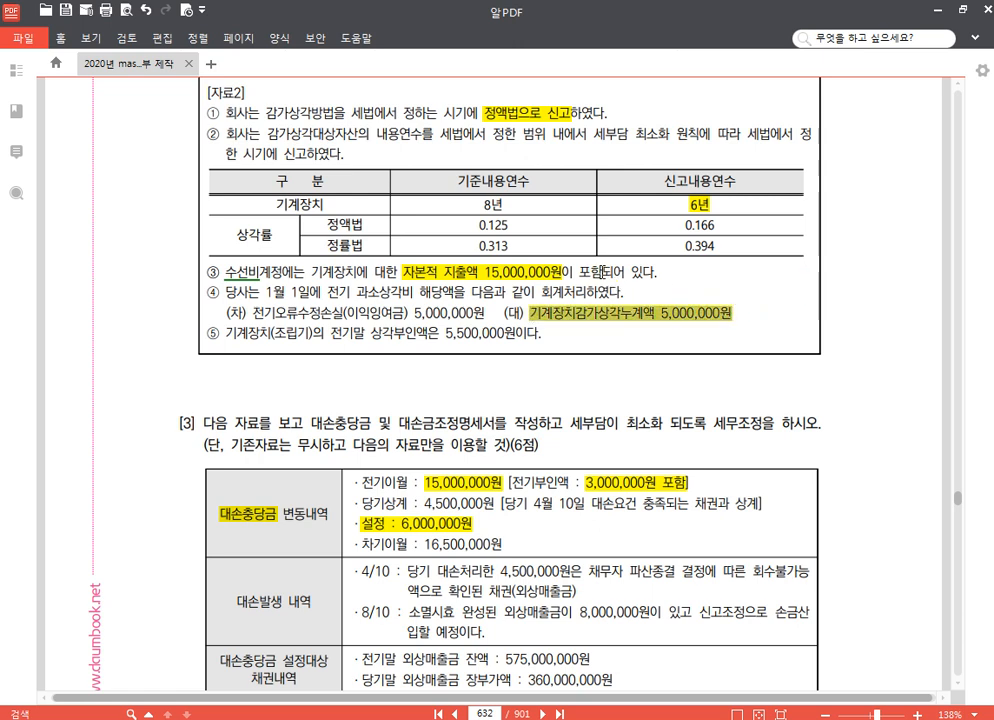
{"action": "left_click_drag", "start_coordinate": [603, 271], "coordinate": [591, 271]}
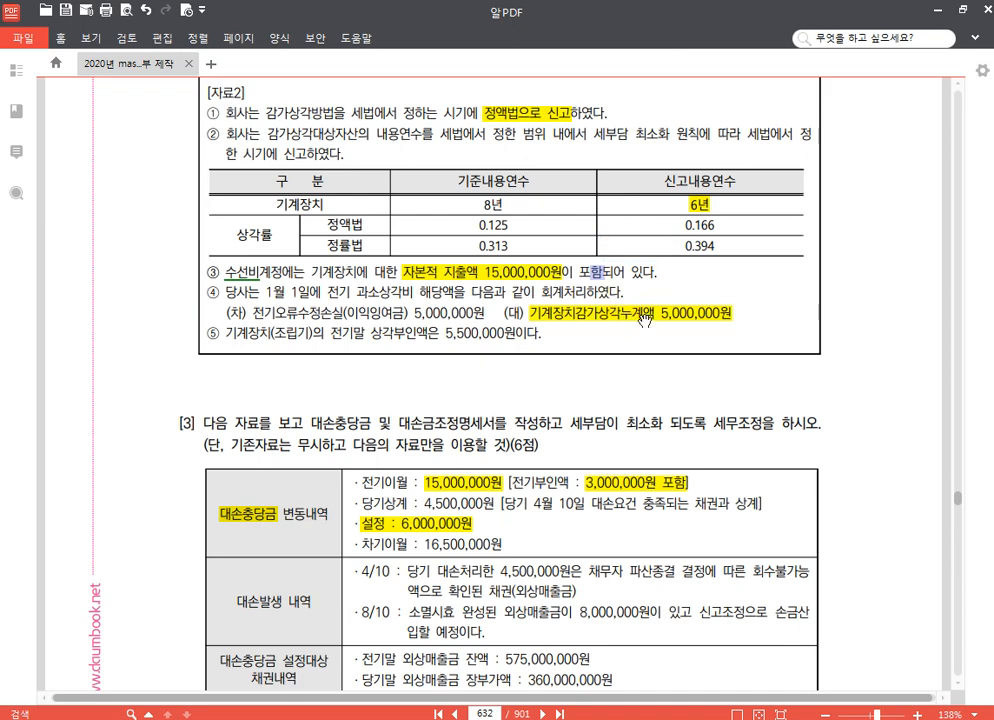
{"action": "scroll", "coordinate": [505, 250], "scroll_direction": "up", "scroll_amount": 3}
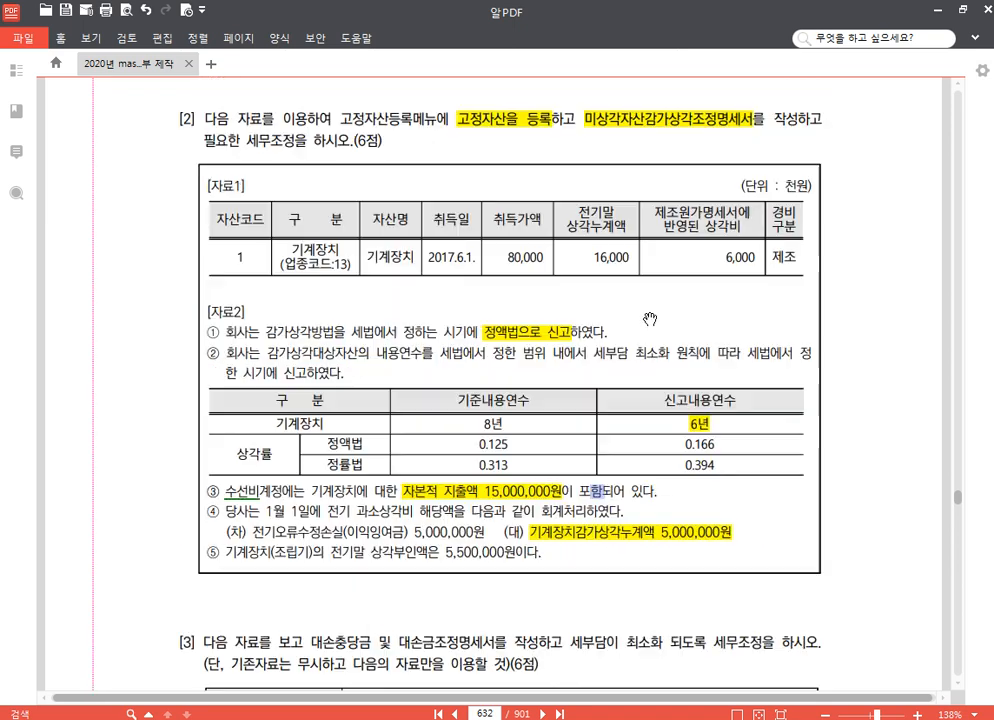
{"action": "scroll", "coordinate": [540, 205], "scroll_direction": "down", "scroll_amount": 1}
{"action": "scroll", "coordinate": [511, 215], "scroll_direction": "up", "scroll_amount": 1}
{"action": "left_click_drag", "start_coordinate": [727, 257], "coordinate": [755, 260]}
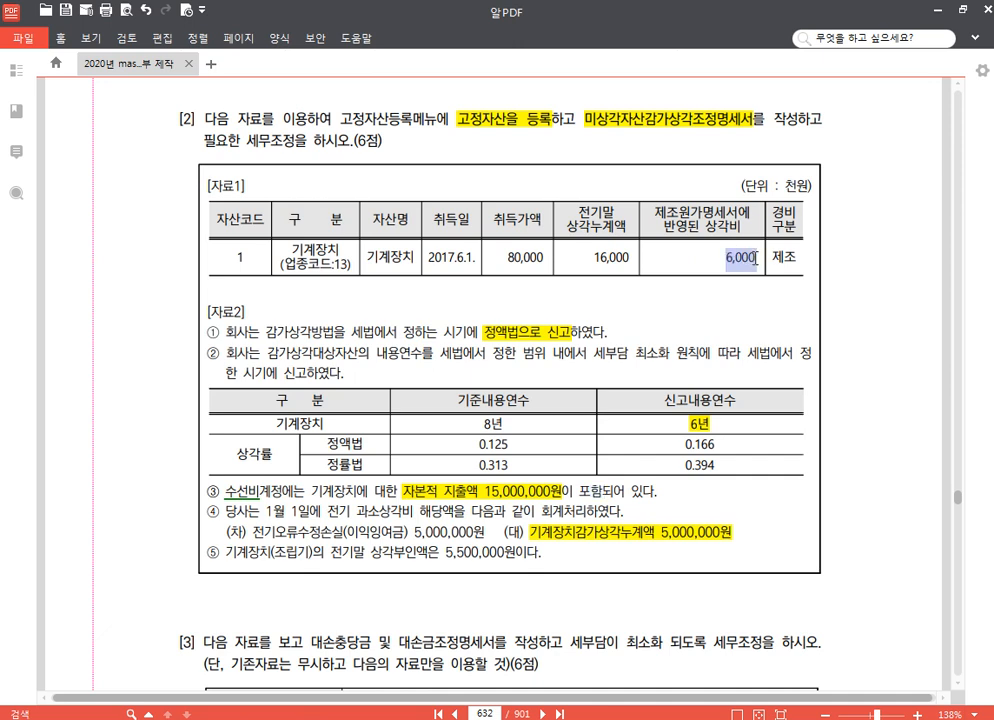
{"action": "left_click", "coordinate": [766, 234]}
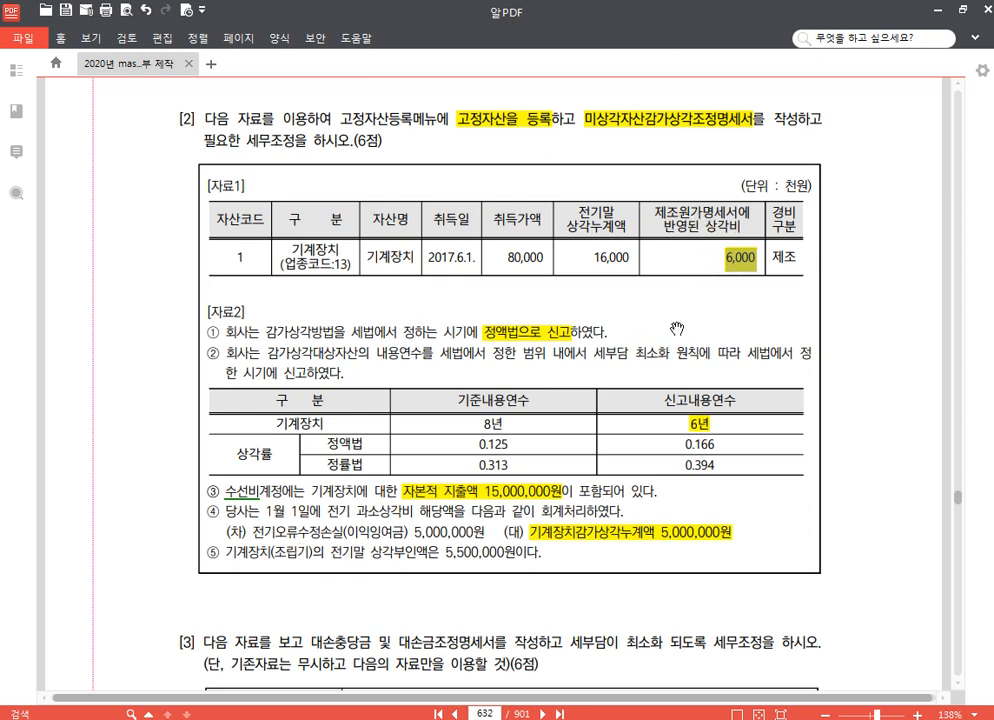
Highlight 이익잉여금 in item ④ and 전기말 상각부인액은 5,500,000원 in item ⑤
{"action": "scroll", "coordinate": [651, 327], "scroll_direction": "down", "scroll_amount": 3}
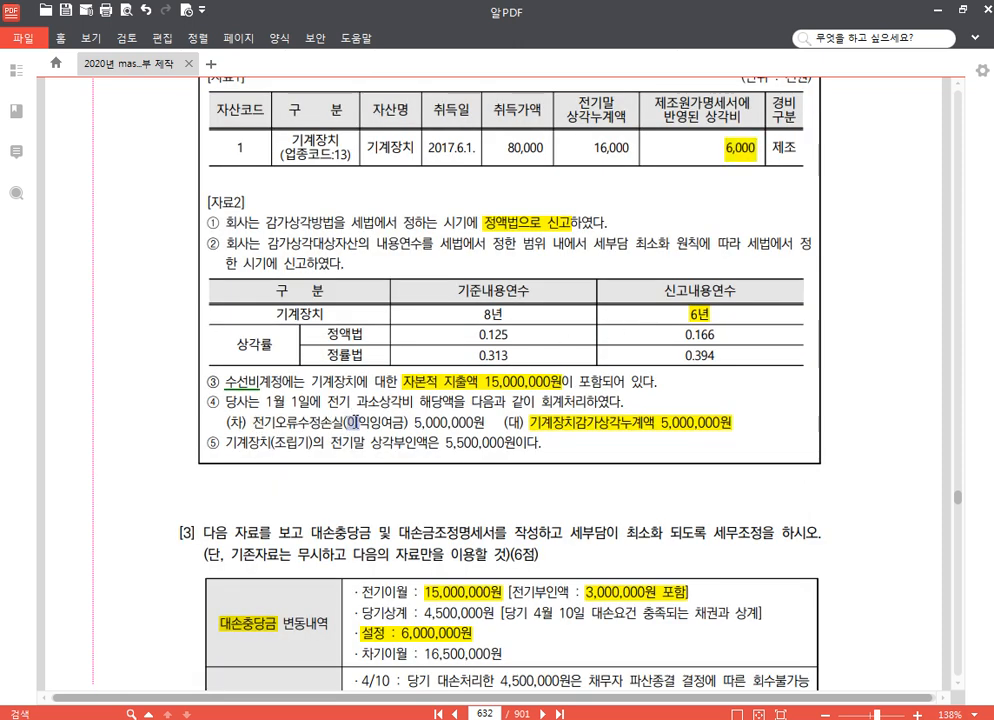
{"action": "left_click_drag", "start_coordinate": [349, 422], "coordinate": [401, 422]}
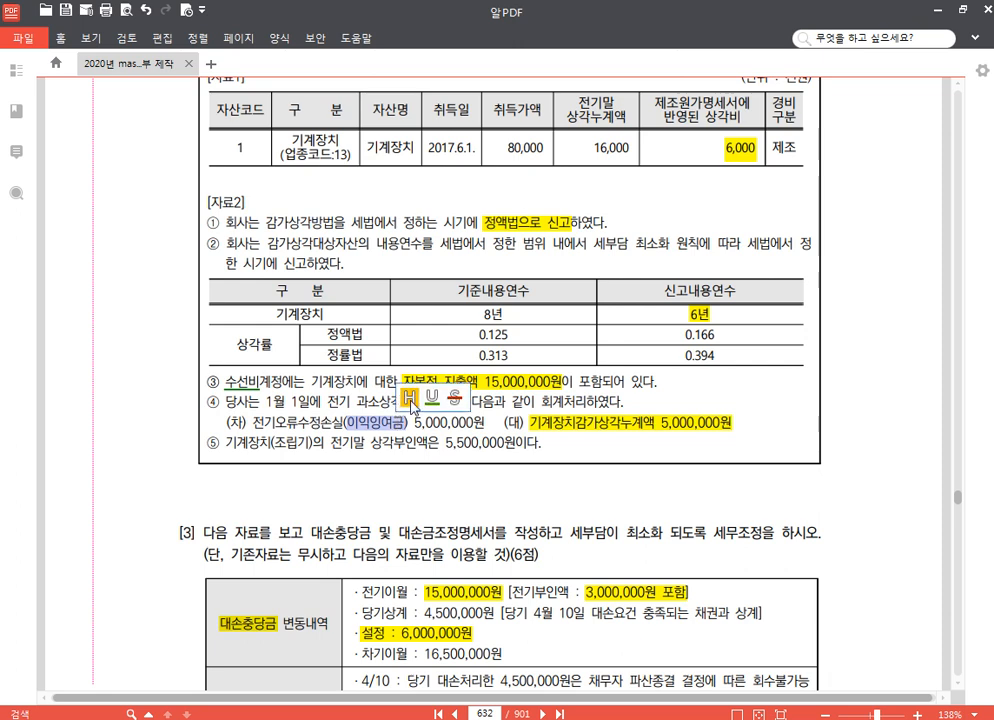
{"action": "left_click", "coordinate": [413, 399]}
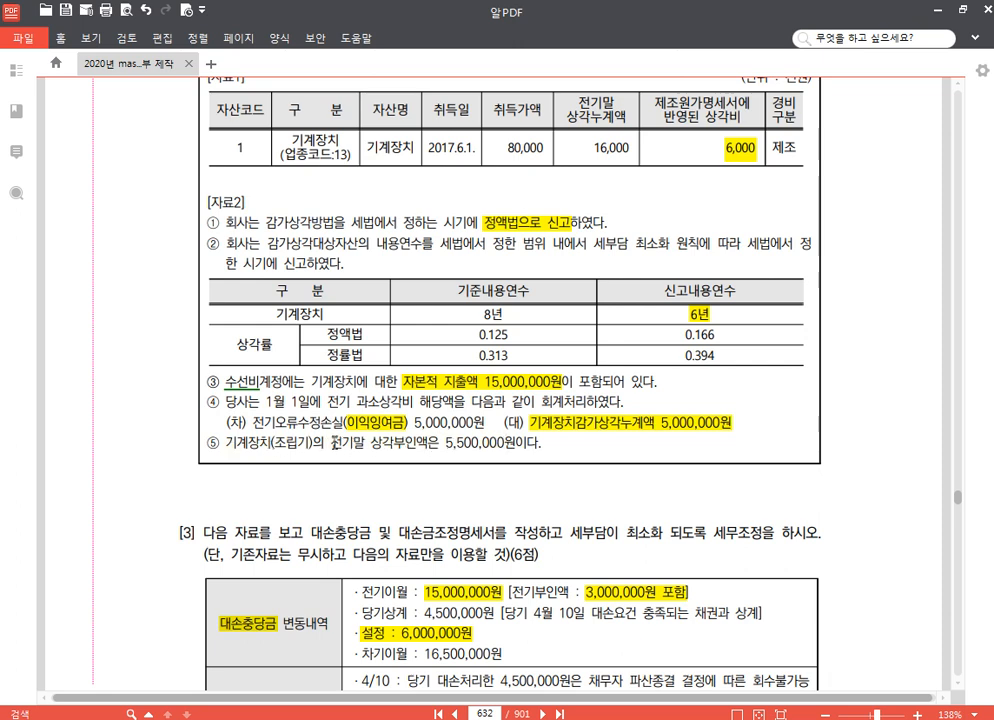
{"action": "left_click_drag", "start_coordinate": [333, 440], "coordinate": [515, 442]}
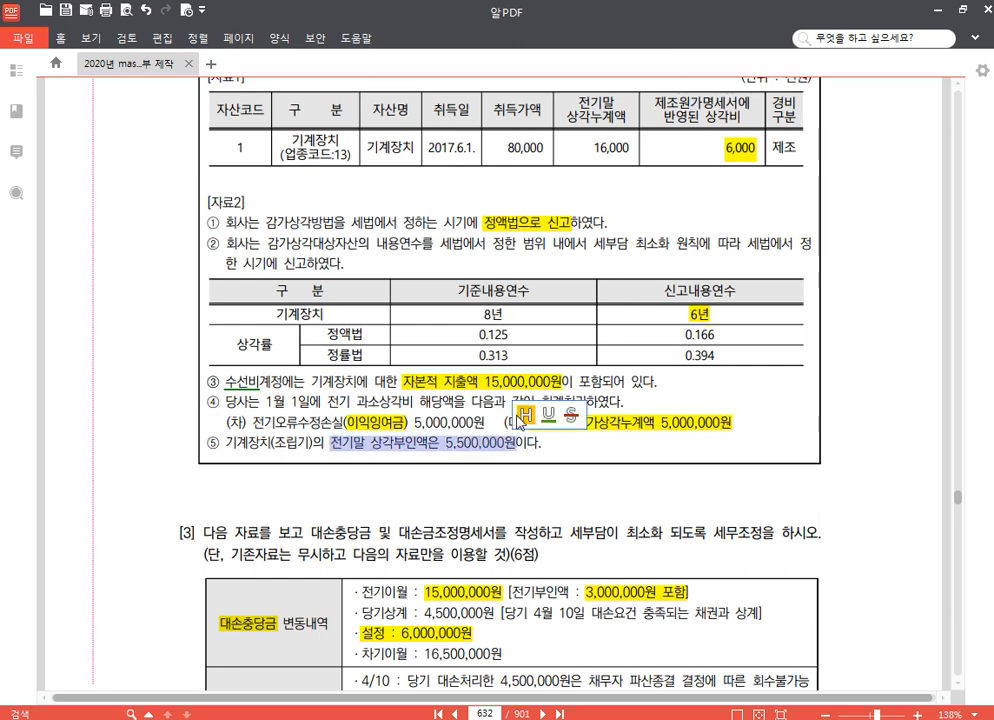
{"action": "left_click", "coordinate": [521, 414]}
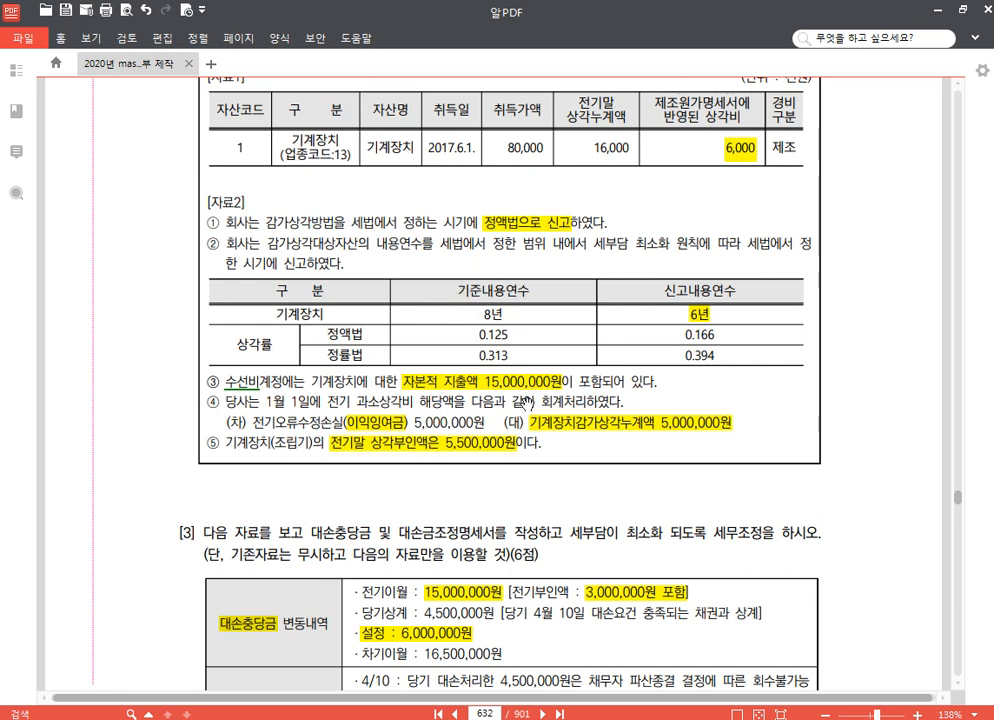
Switch to KcLep, open 고정자산등록 and set the asset account to 0206 기계장치
{"action": "left_click", "coordinate": [432, 718]}
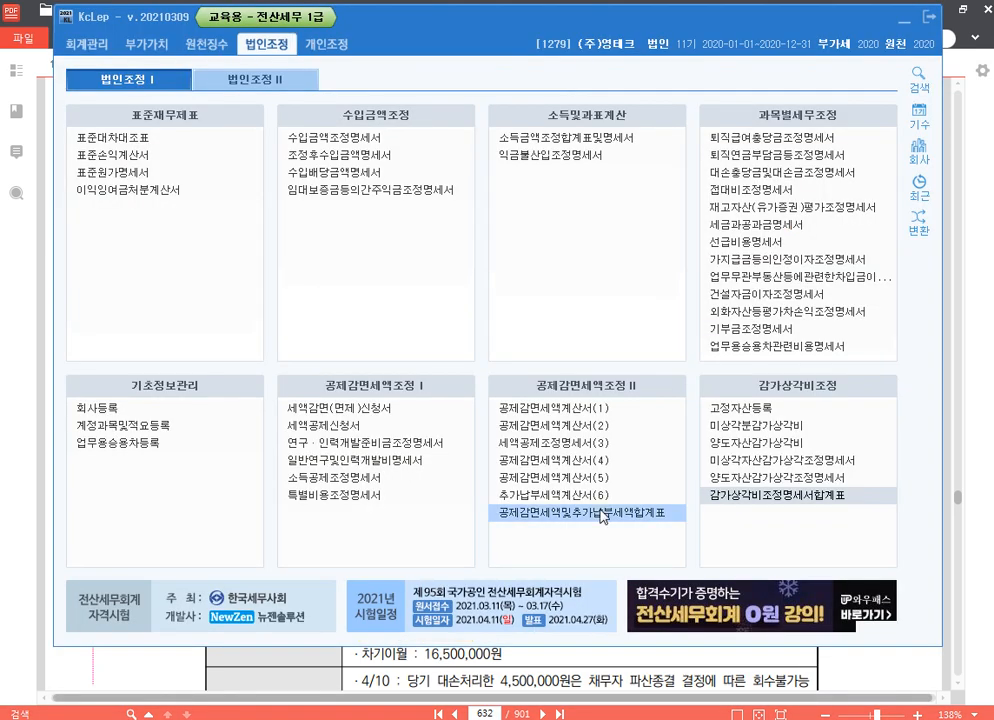
{"action": "left_click", "coordinate": [741, 408]}
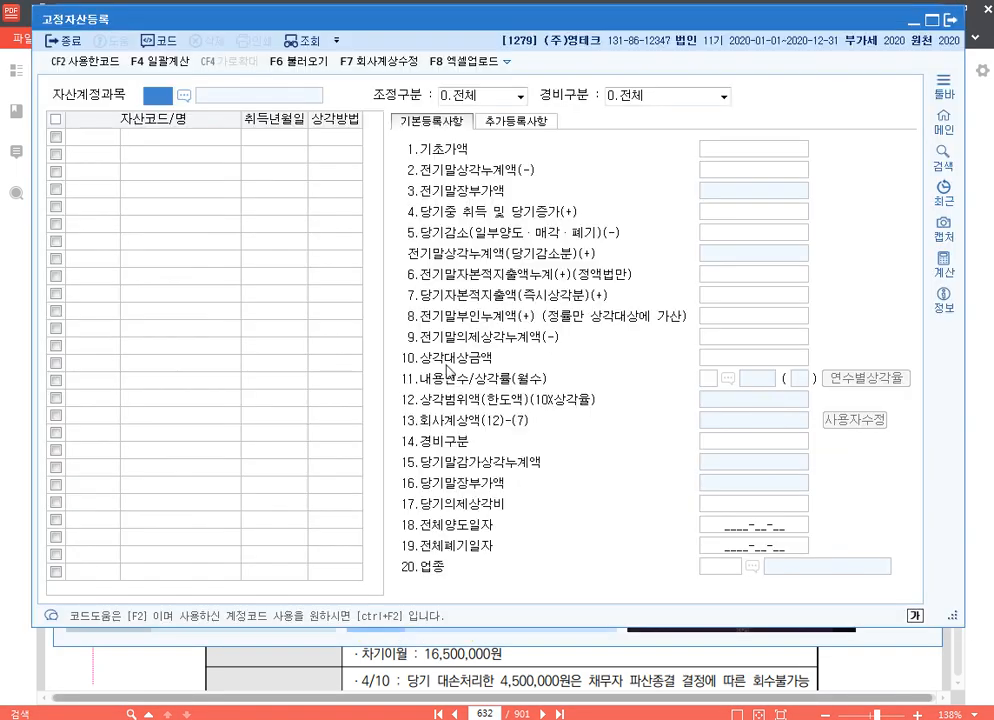
{"action": "type", "text": "0206"}
{"action": "key", "text": "Return"}
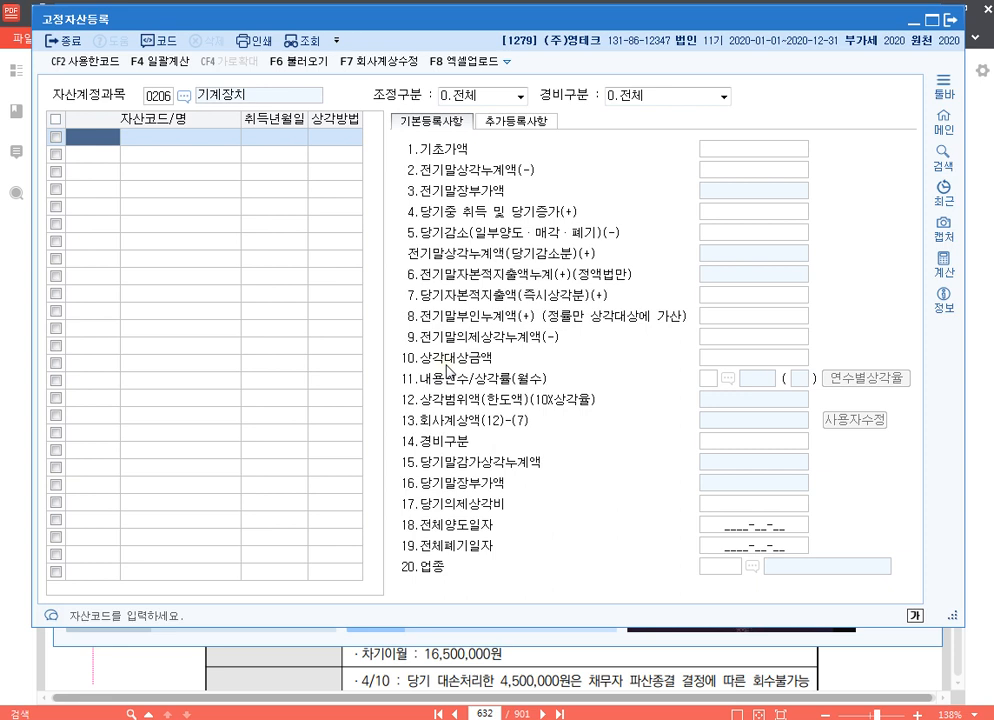
Add asset code 1 named 기계장치 with acquisition date 2017-06-01 and depreciation method 정액법
{"action": "type", "text": "1"}
{"action": "key", "text": "Return"}
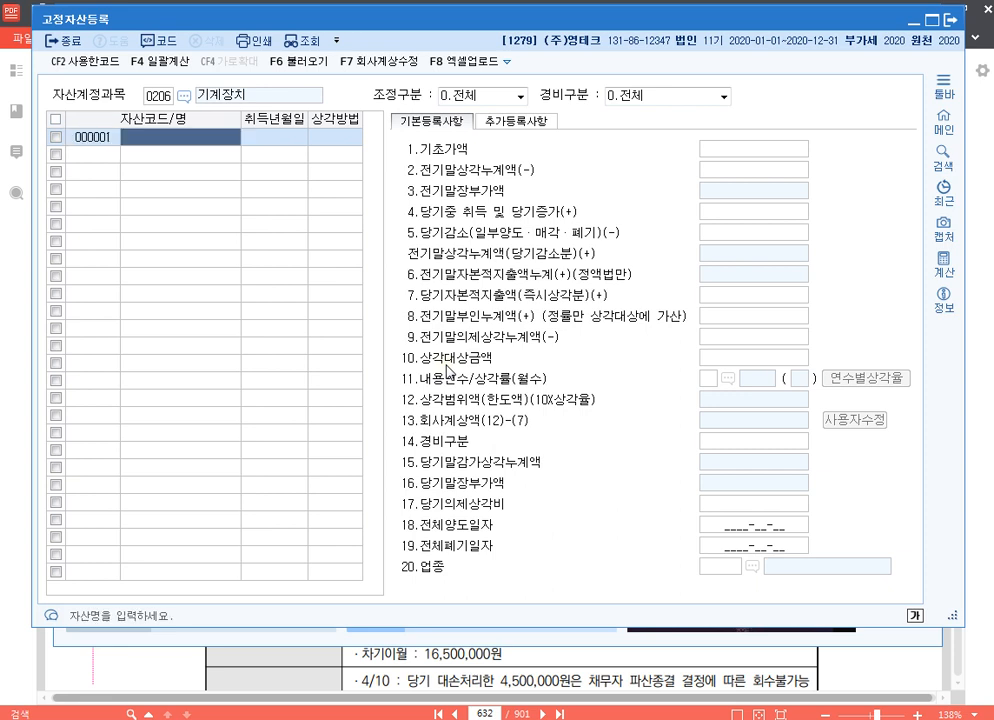
{"action": "type", "text": "기계"}
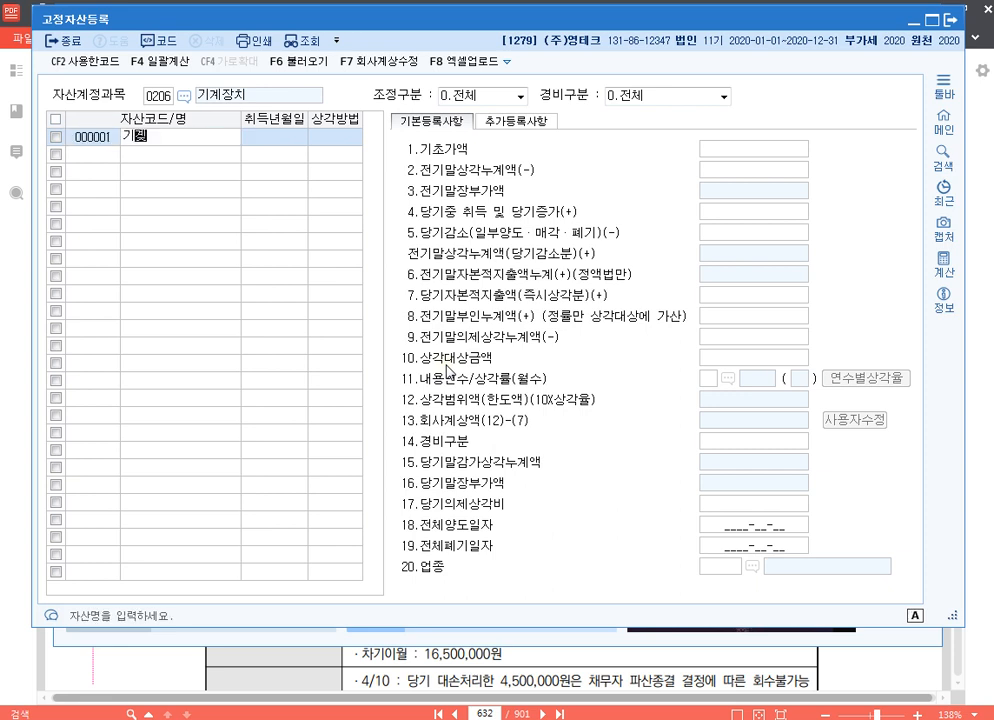
{"action": "type", "text": "저치"}
{"action": "key", "text": "Return"}
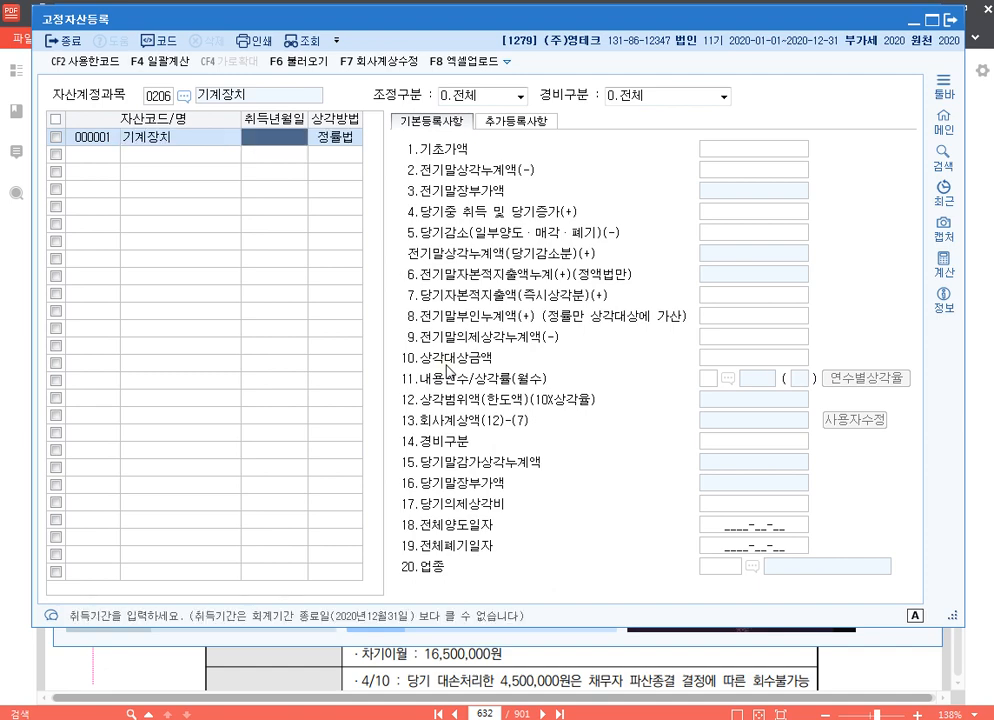
{"action": "type", "text": "2017-06-0"}
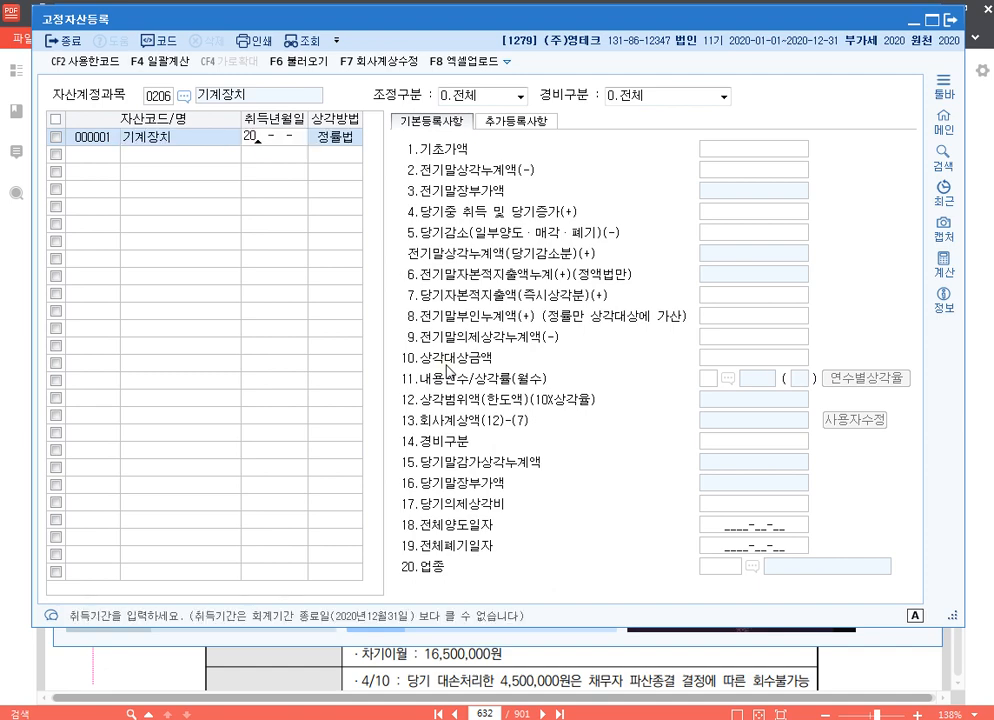
{"action": "type", "text": "17"}
{"action": "key", "text": "Return"}
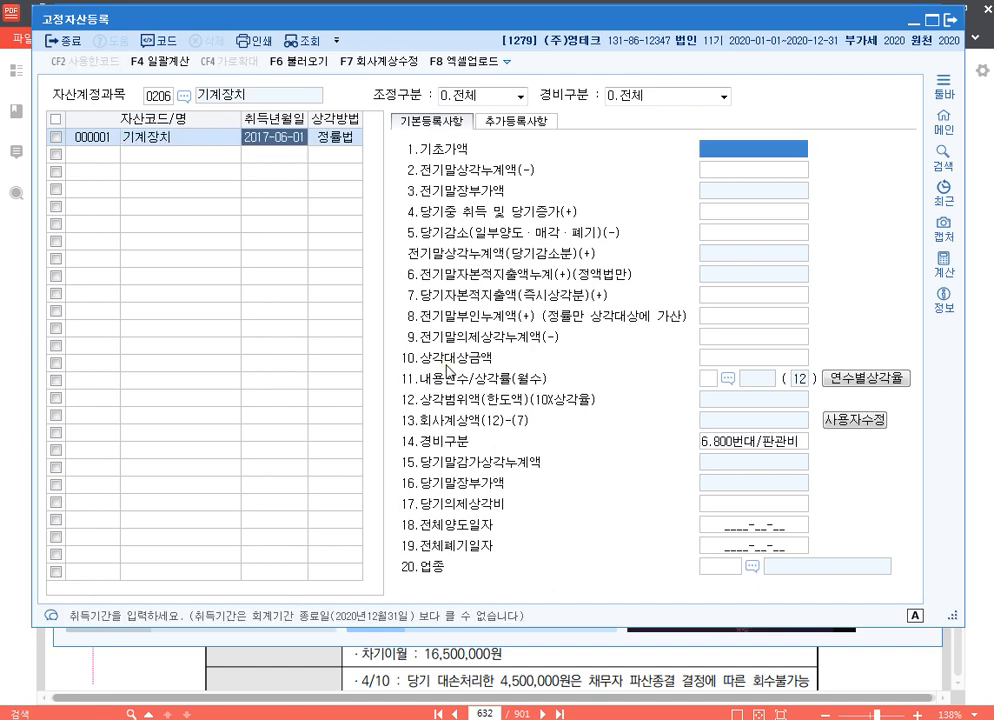
{"action": "left_click", "coordinate": [348, 142]}
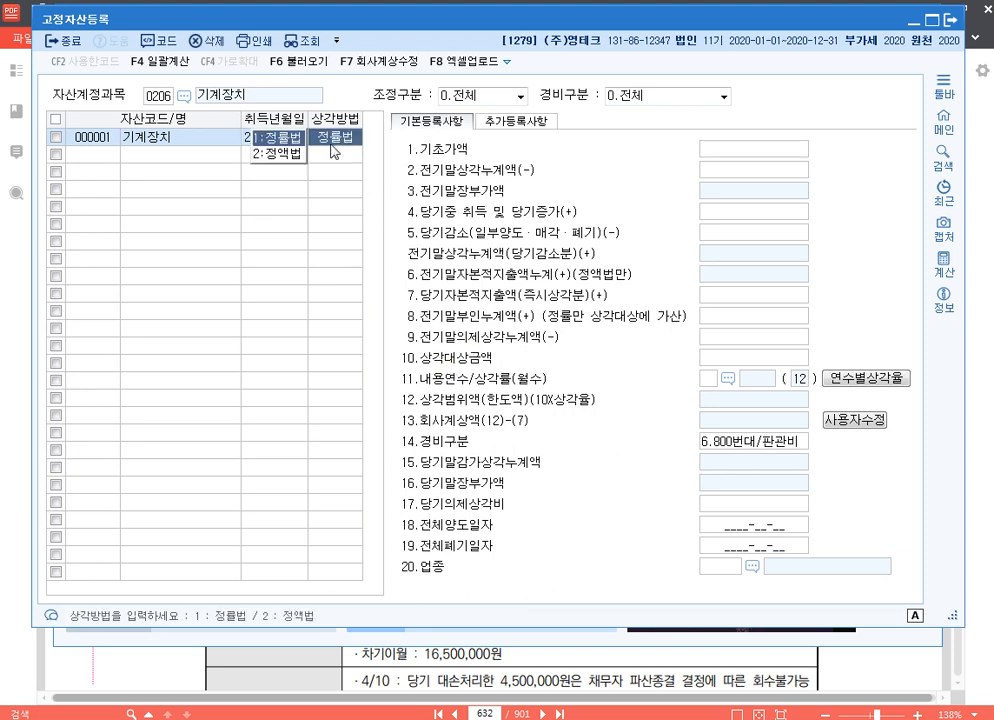
{"action": "left_click", "coordinate": [286, 154]}
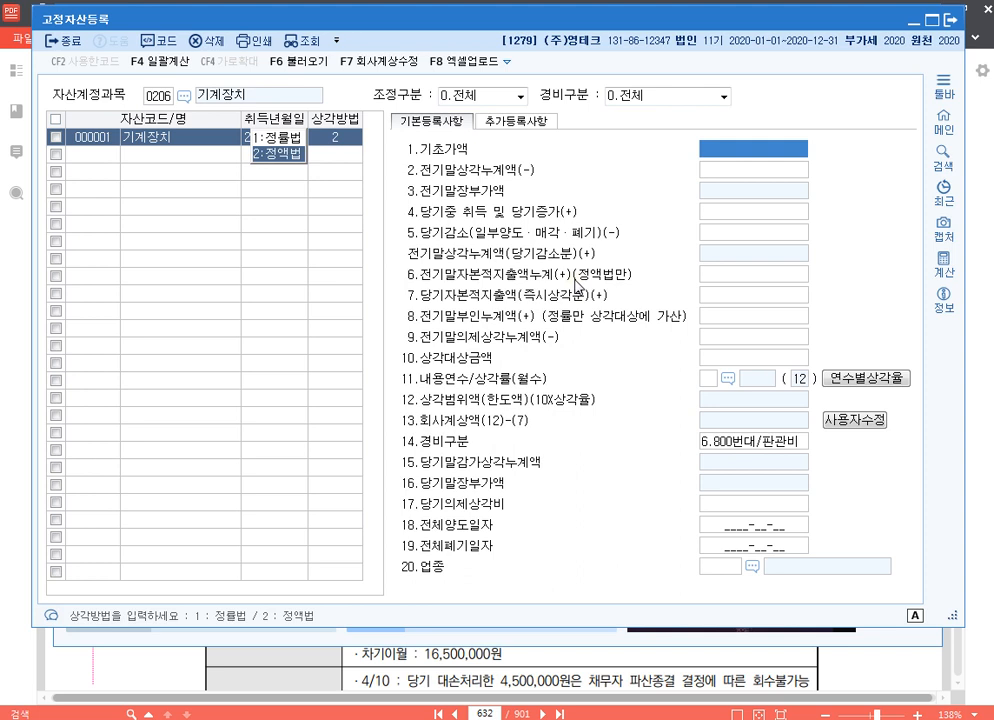
Enter 기초가액 80,000,000 and 전기말상각누계액 16,000,000 for the 기계장치 asset
{"action": "type", "text": "80000000"}
{"action": "key", "text": "Return"}
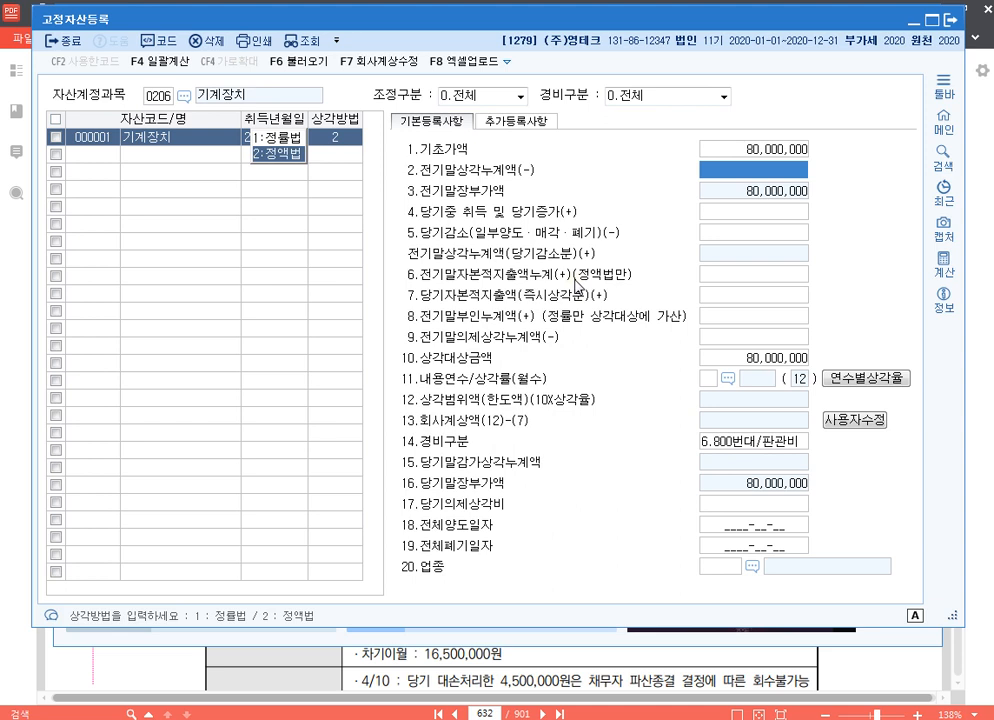
{"action": "type", "text": "16000000"}
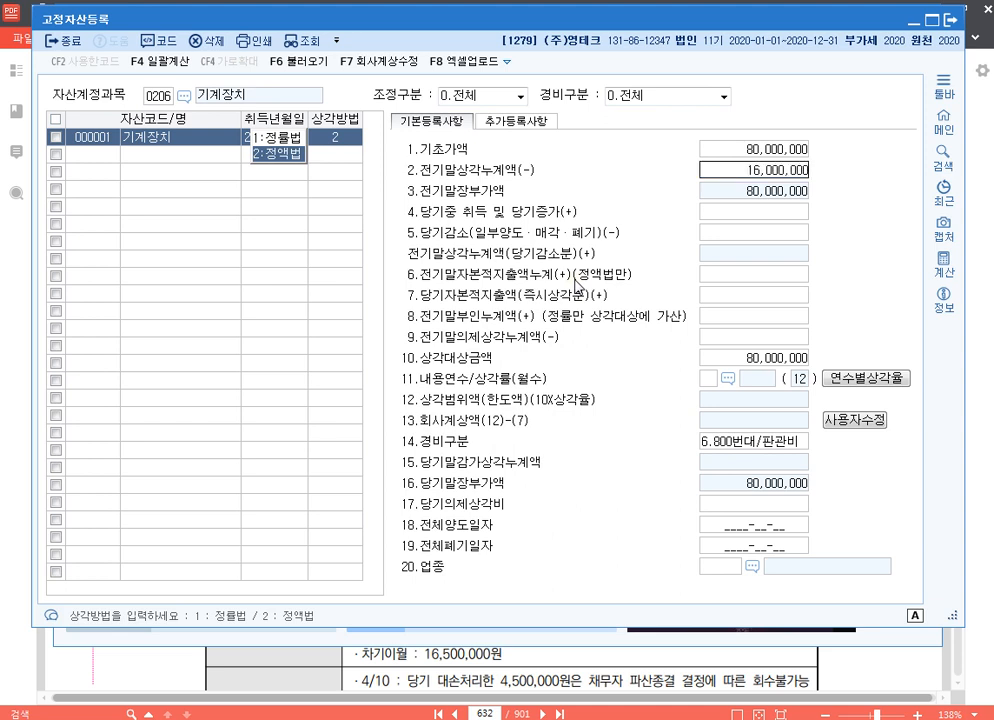
{"action": "key", "text": "Return"}
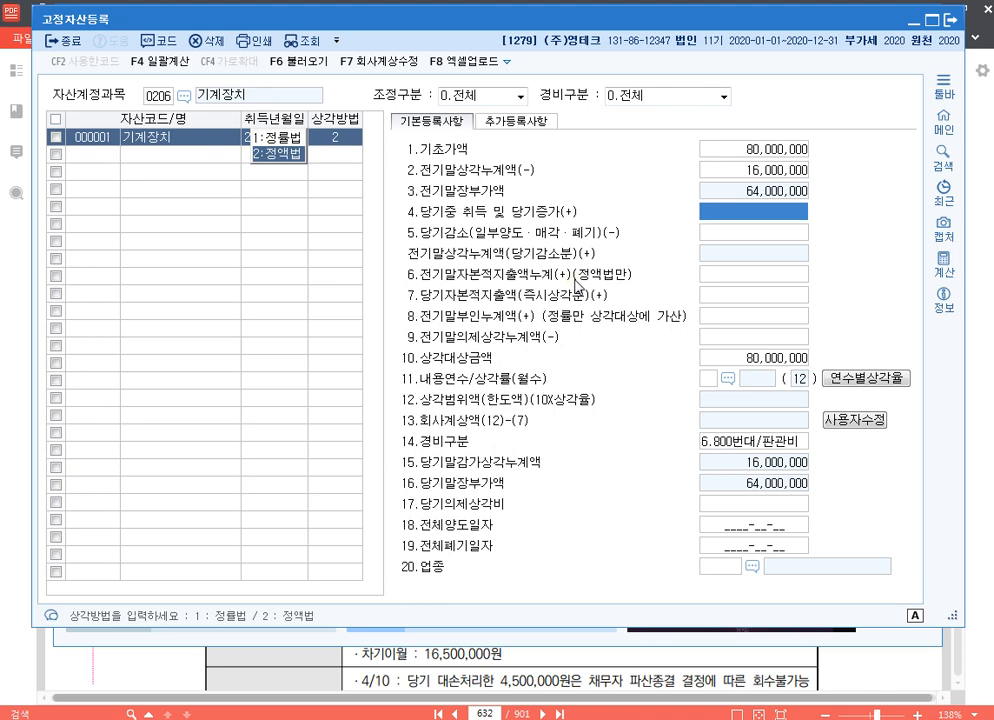
Set 당기자본적지출액(즉시상각분) to 15,000,000 and 전기말부인누계액 to 5,500,000, leaving the other increase and decrease items blank
{"action": "key", "text": "Return"}
{"action": "key", "text": "Return"}
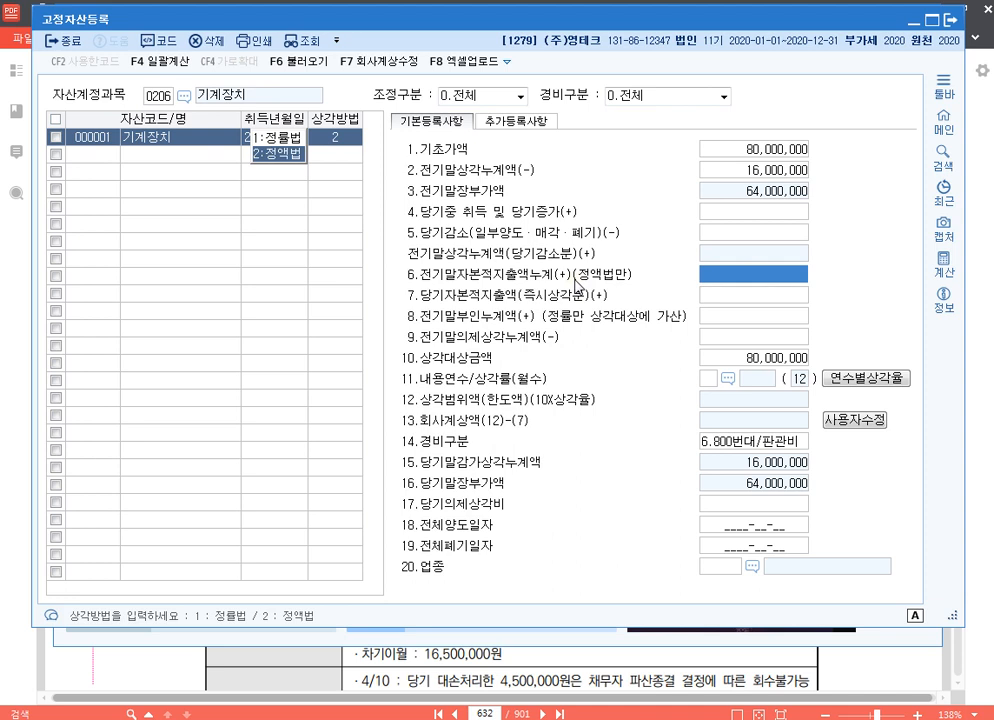
{"action": "key", "text": "Return"}
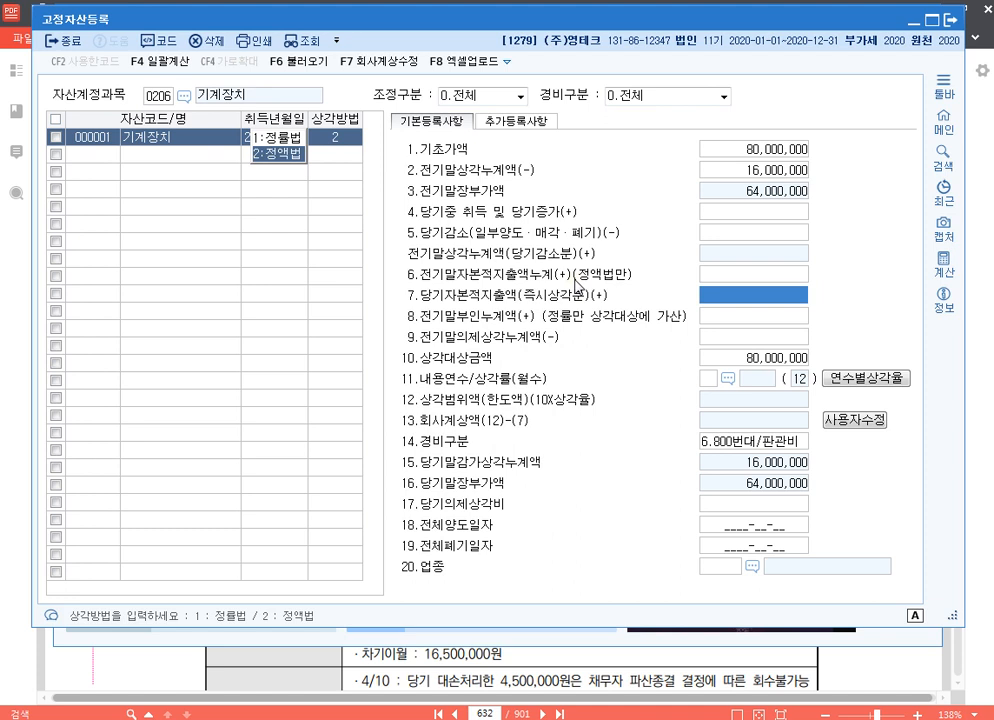
{"action": "type", "text": "15000000"}
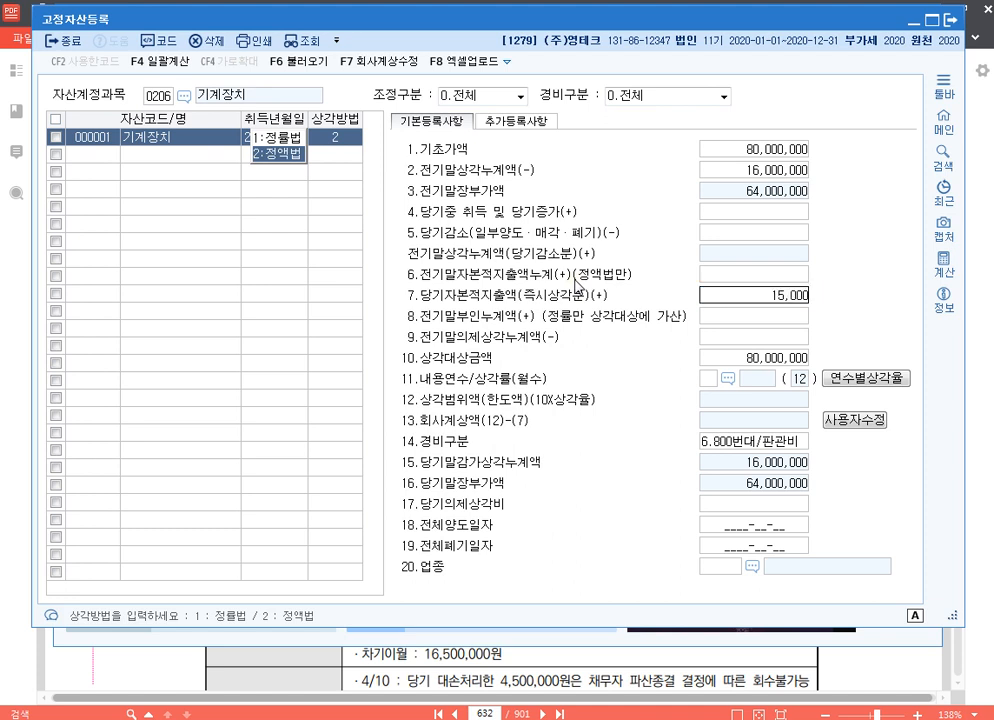
{"action": "key", "text": "Return"}
{"action": "key", "text": "Up"}
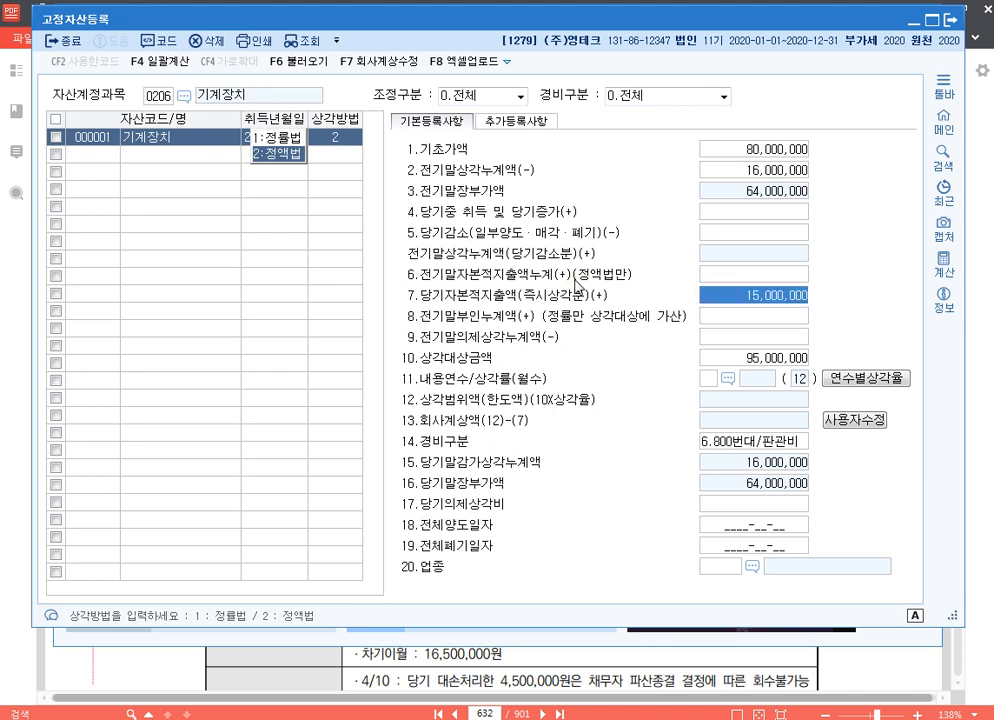
{"action": "key", "text": "Return"}
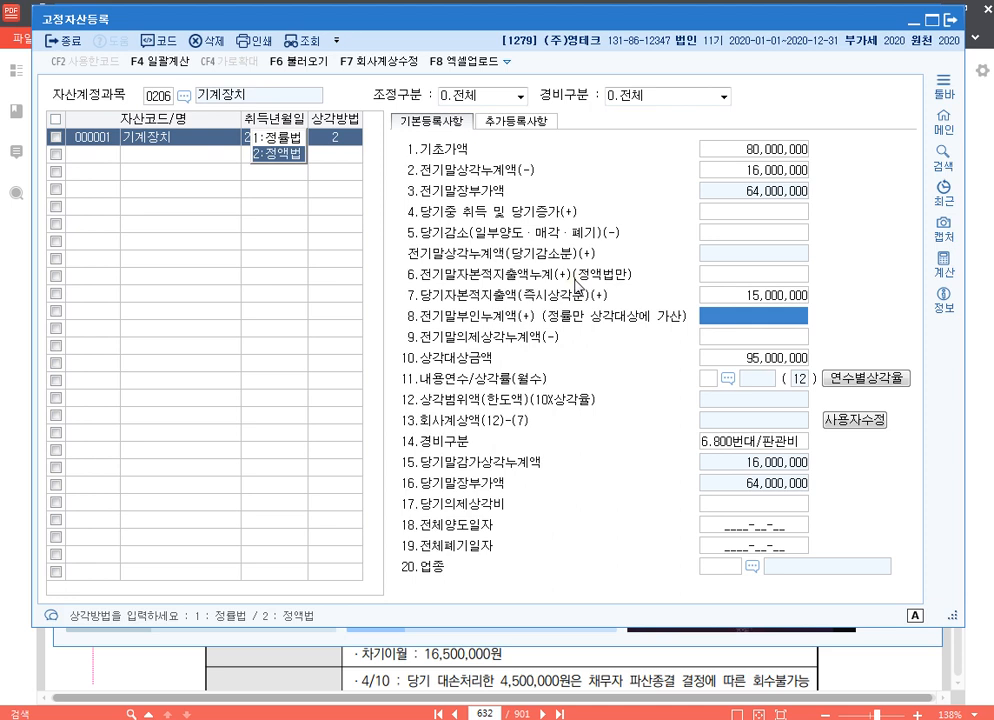
{"action": "type", "text": "5500000"}
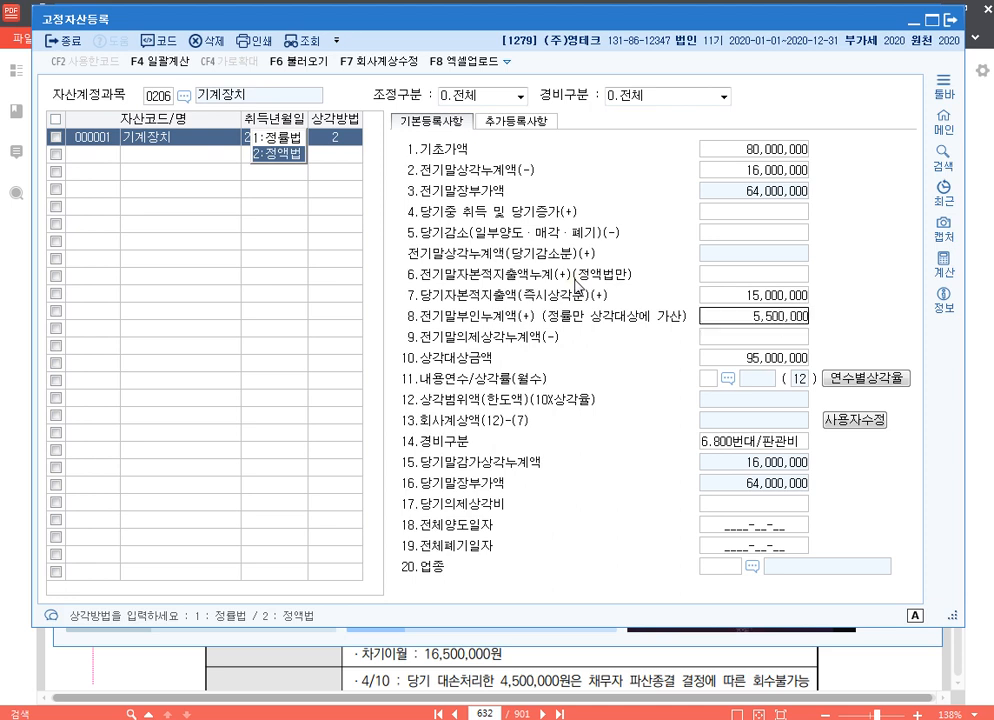
{"action": "key", "text": "Return"}
Set the useful life (내용연수) to 6 years and override 회사계상액 with 11,000,000
{"action": "key", "text": "Return"}
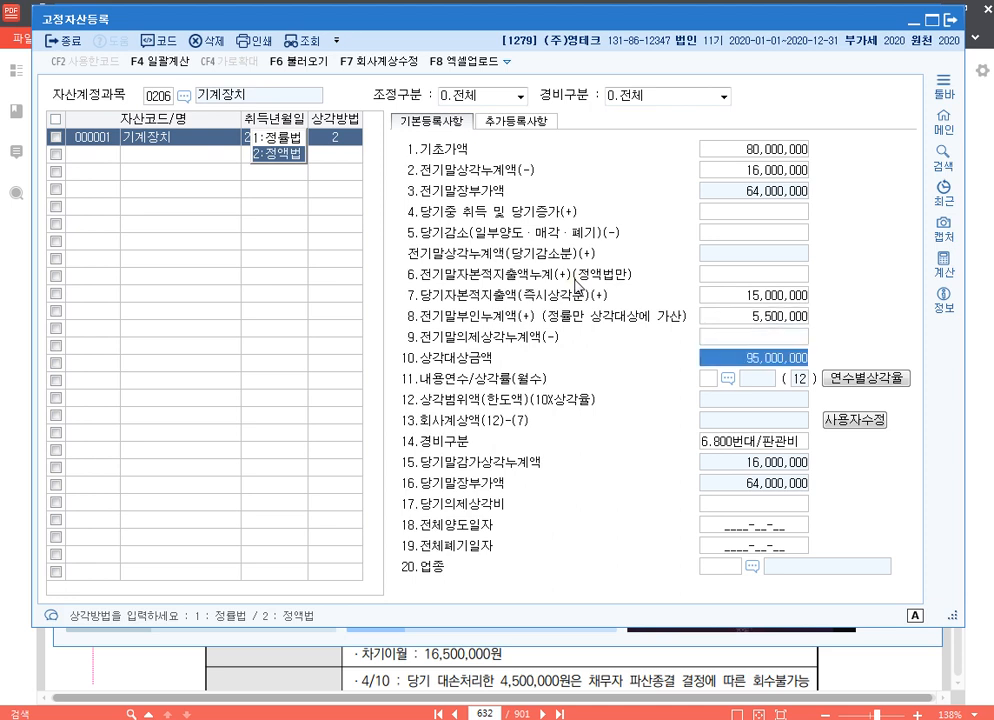
{"action": "key", "text": "Return"}
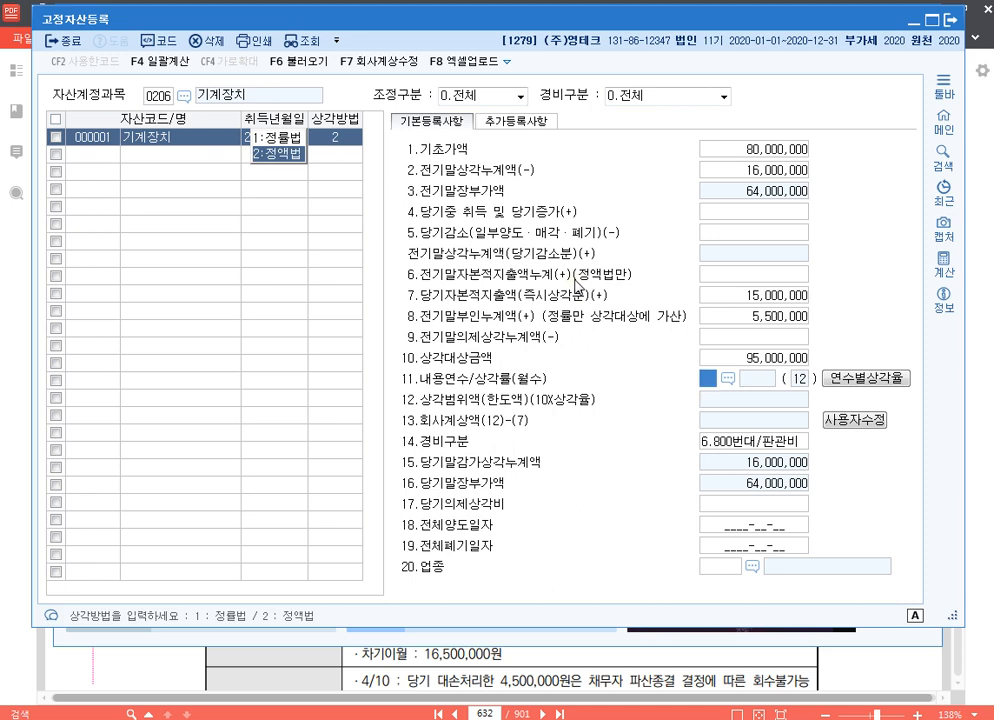
{"action": "type", "text": "6"}
{"action": "key", "text": "Return"}
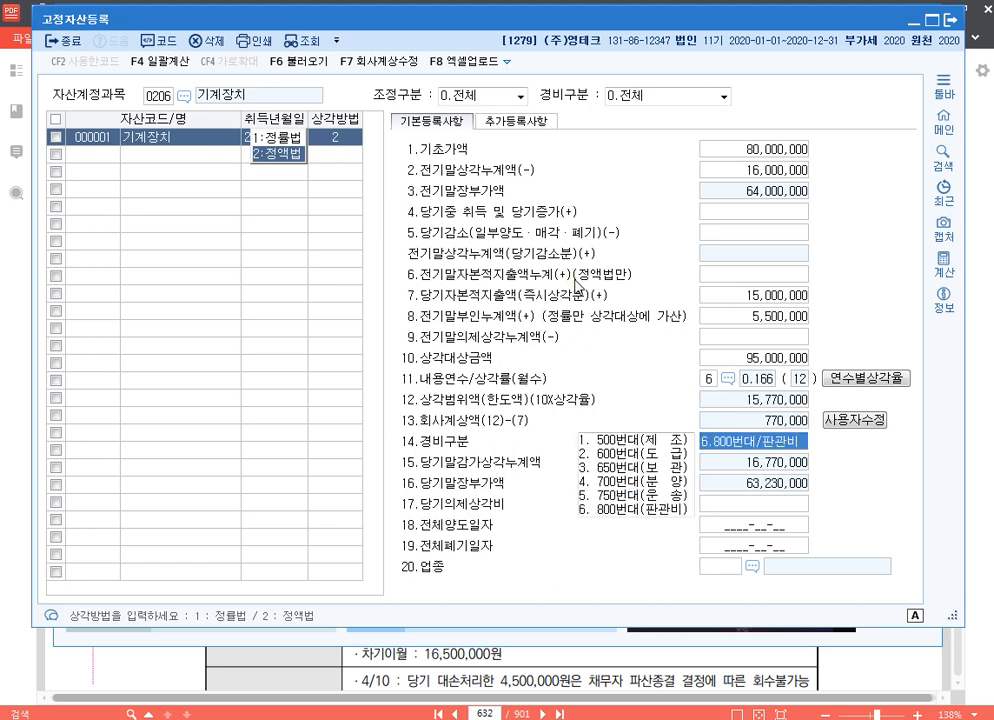
{"action": "left_click", "coordinate": [851, 421]}
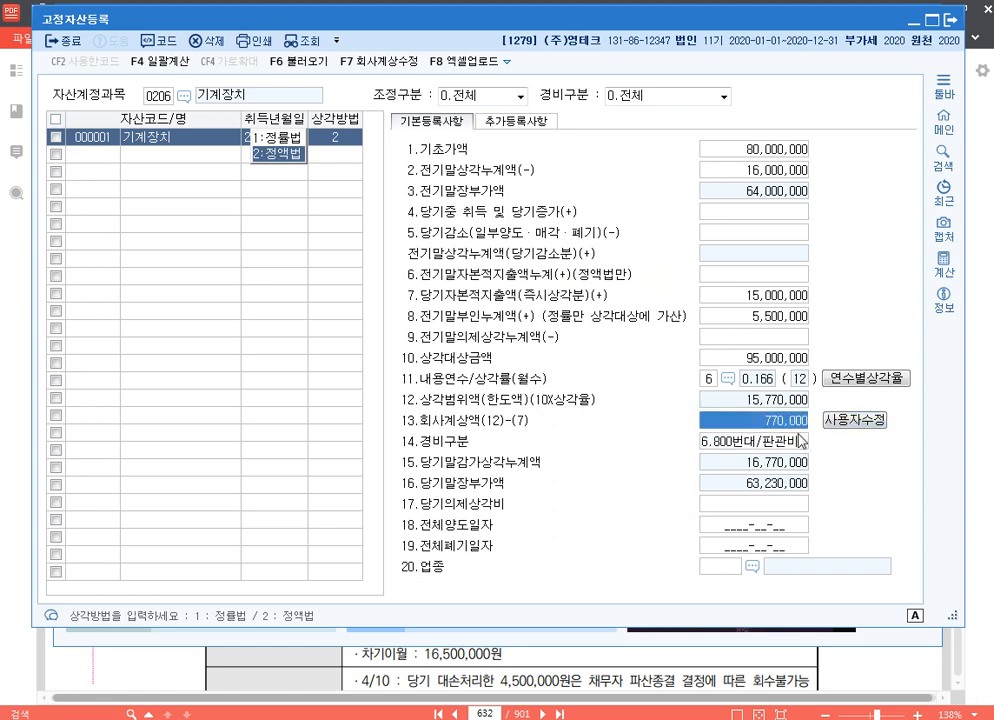
{"action": "type", "text": "11000000"}
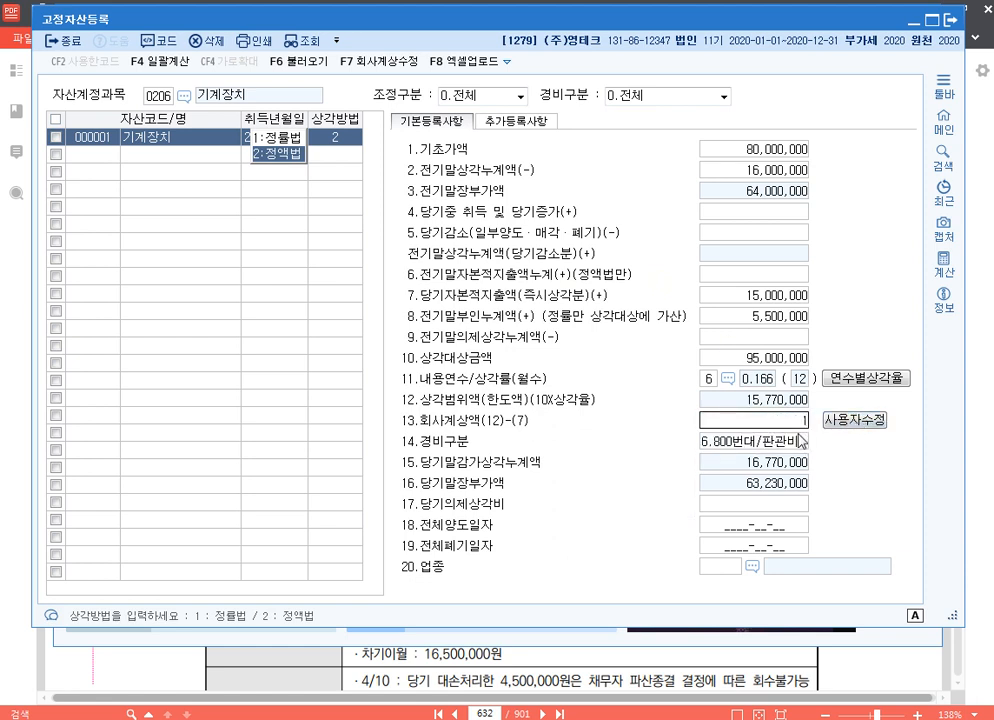
{"action": "key", "text": "Return"}
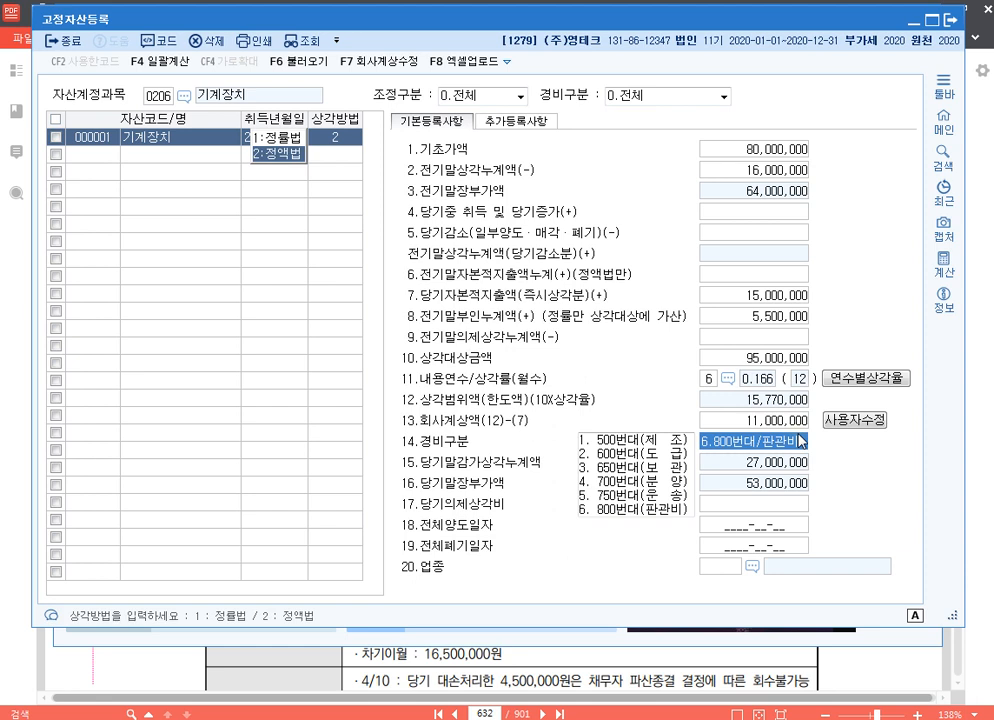
Set 경비구분 to 1.500번대/제조 and 업종 to 13 제조업, completing the asset's registration
{"action": "type", "text": "1"}
{"action": "key", "text": "Return"}
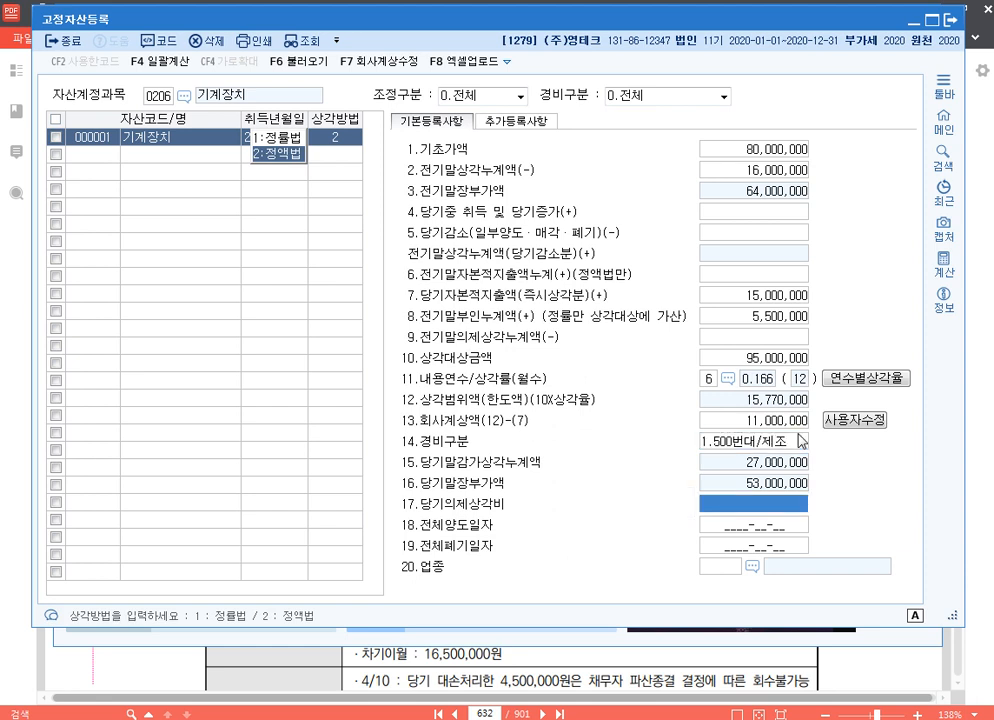
{"action": "key", "text": "Return"}
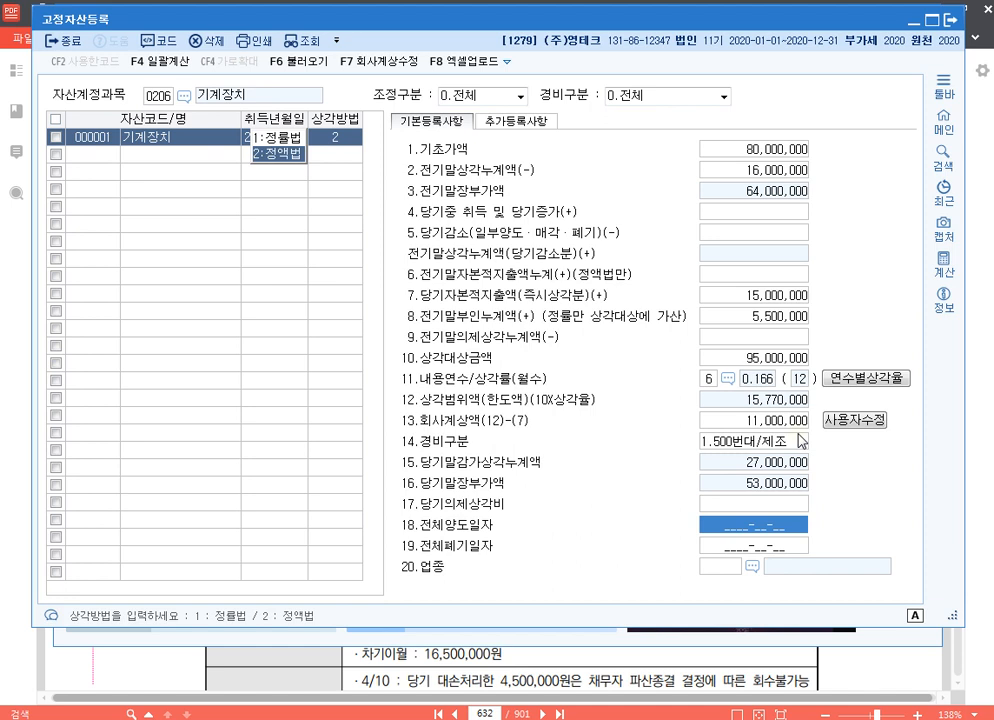
{"action": "key", "text": "Return"}
{"action": "key", "text": "Return"}
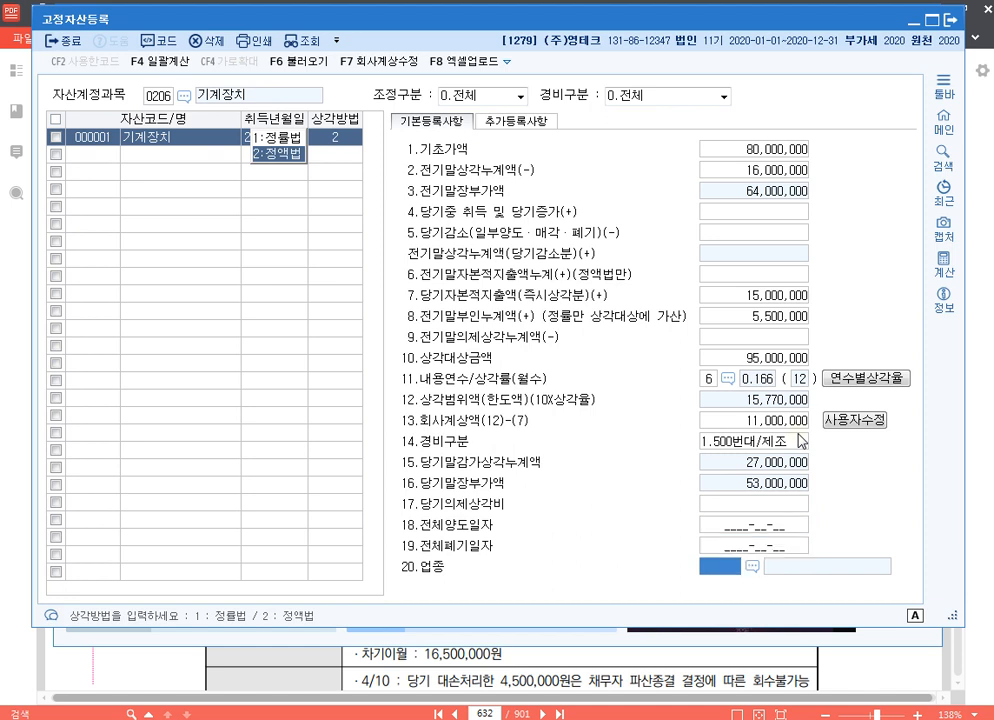
{"action": "type", "text": "13"}
{"action": "key", "text": "Return"}
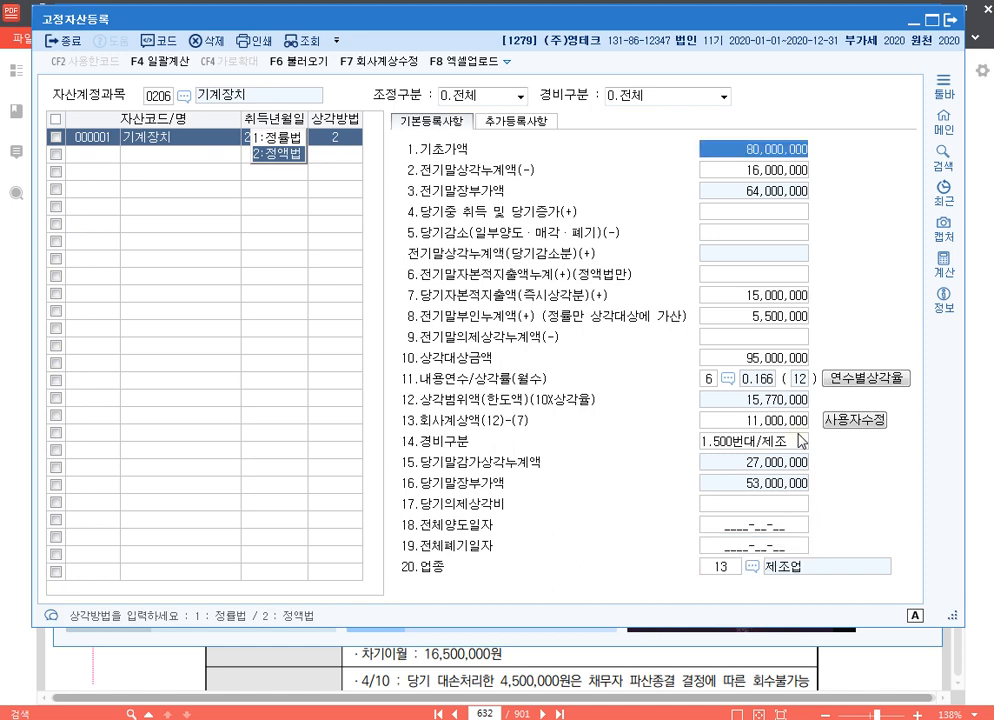
{"action": "left_click", "coordinate": [158, 139]}
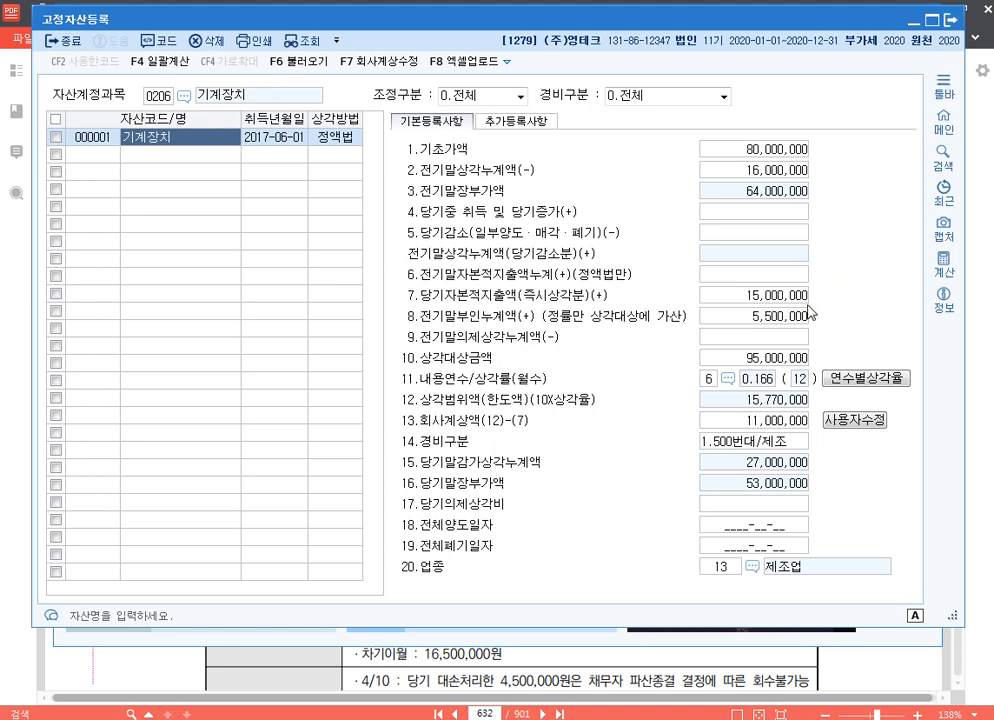
Compare the asset's 회사계상액 and 당기자본적지출액(즉시상각분) amounts with its 상각범위액
{"action": "left_click", "coordinate": [762, 420]}
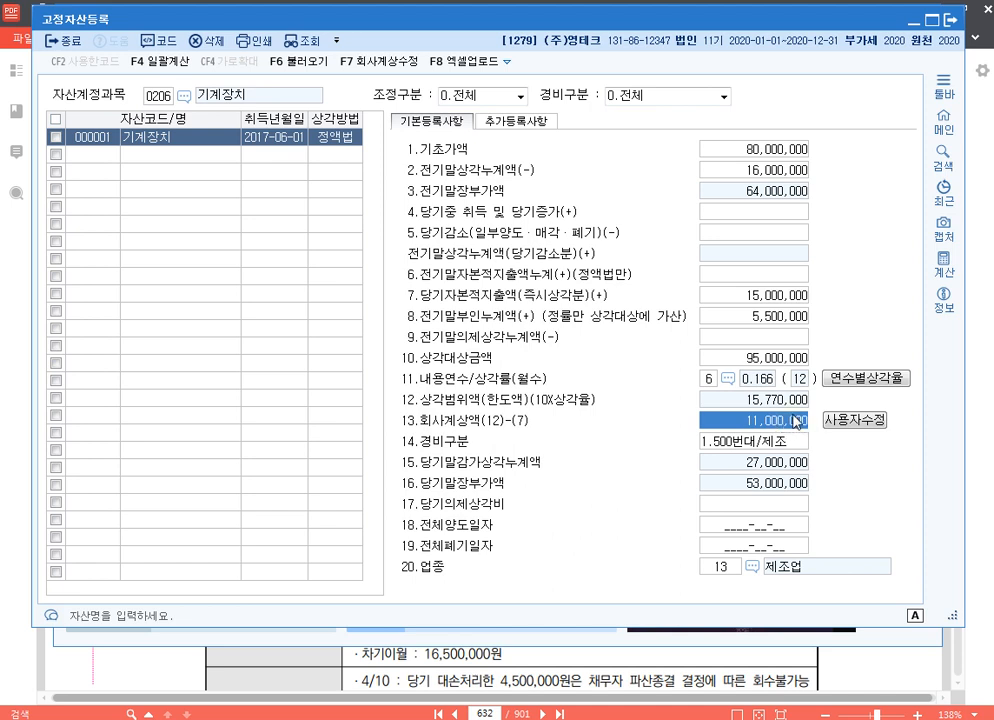
{"action": "left_click", "coordinate": [797, 298]}
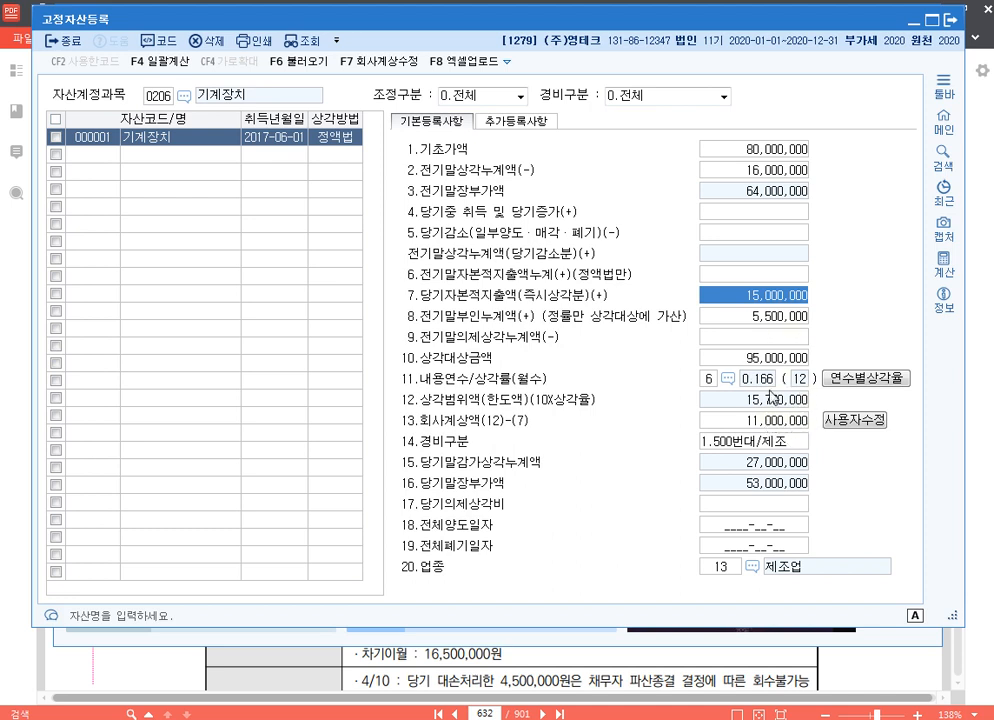
{"action": "left_click", "coordinate": [778, 424]}
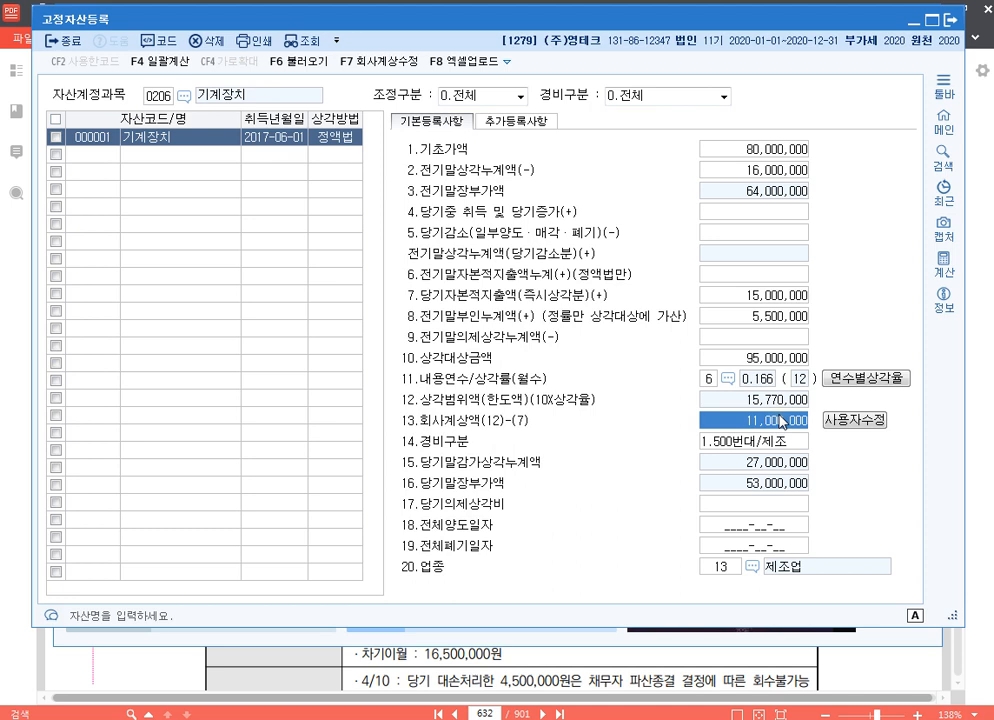
{"action": "left_click", "coordinate": [784, 298]}
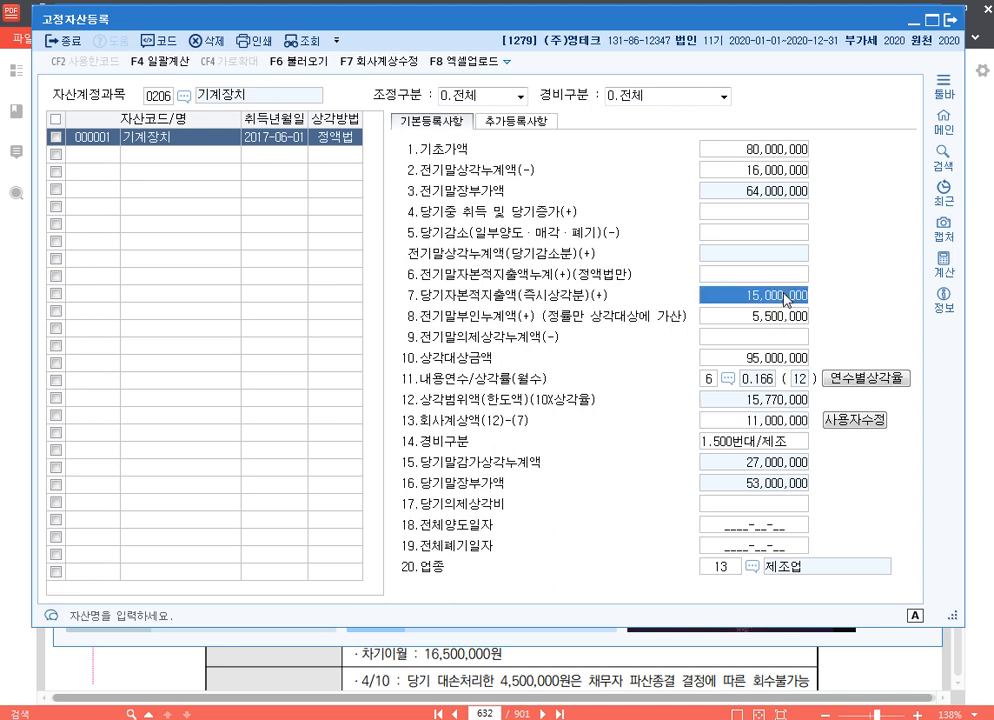
{"action": "left_click", "coordinate": [795, 425]}
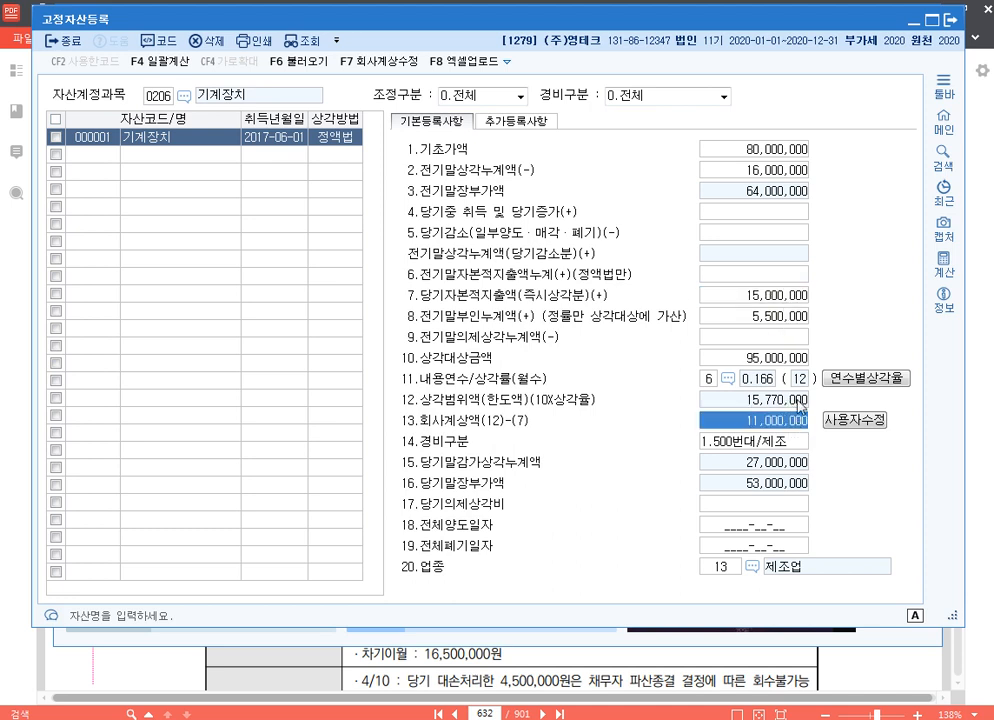
Close 고정자산등록, open 미상각자산감가상각조정명세서 and load the registered asset data into its 유형자산(정액법) section
{"action": "left_click", "coordinate": [952, 28]}
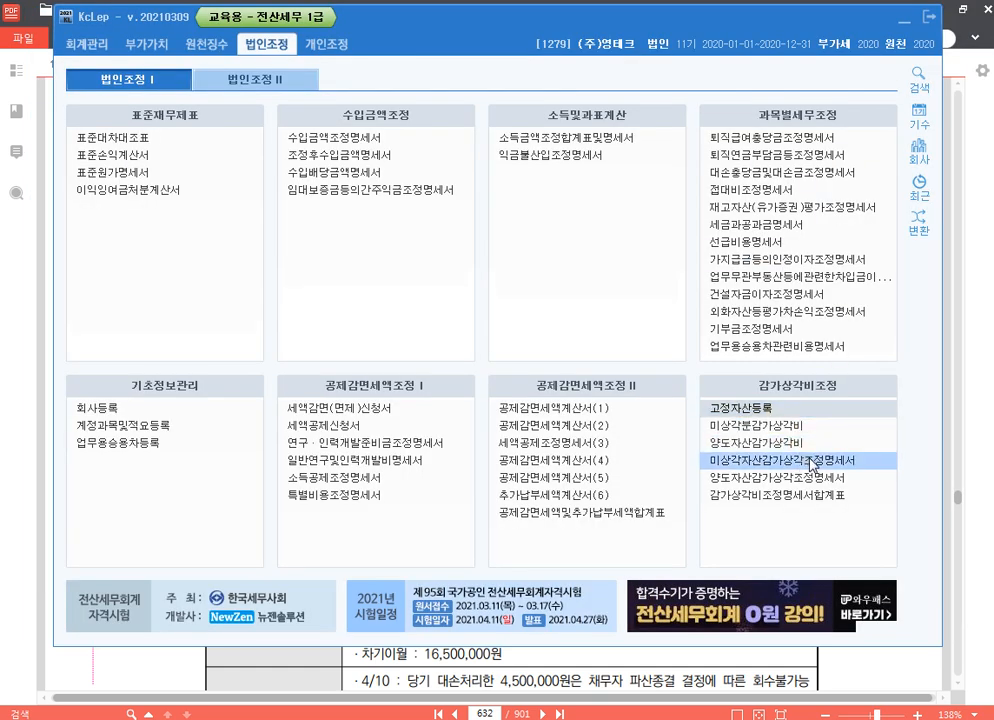
{"action": "left_click", "coordinate": [855, 459]}
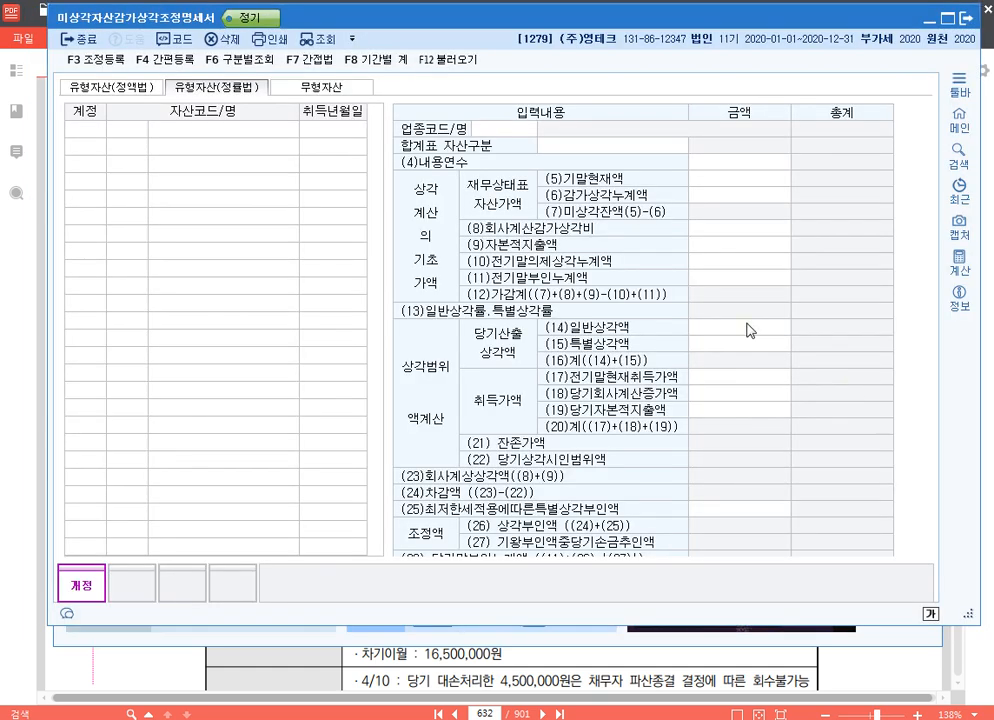
{"action": "left_click", "coordinate": [447, 60]}
{"action": "key", "text": "Return"}
{"action": "left_click", "coordinate": [100, 86]}
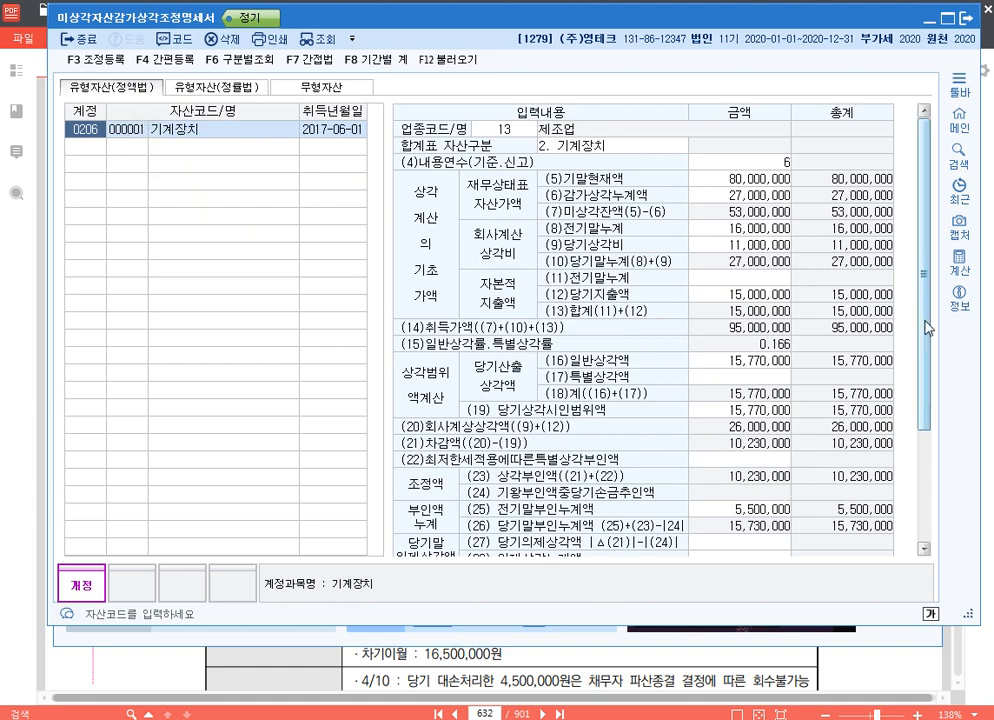
Register the 익금산입 및 손금불산입 adjustment 기계장치감가상각비한도초과 for 10,230,000 with disposition 유보발생
{"action": "left_click_drag", "start_coordinate": [927, 334], "coordinate": [927, 390]}
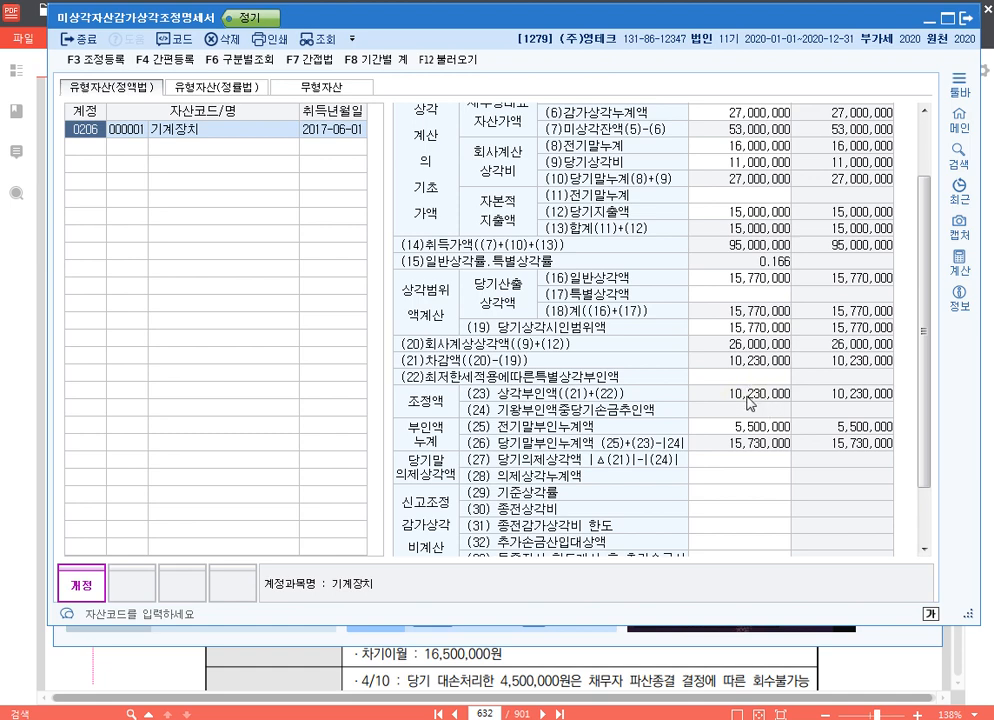
{"action": "key", "text": "F3"}
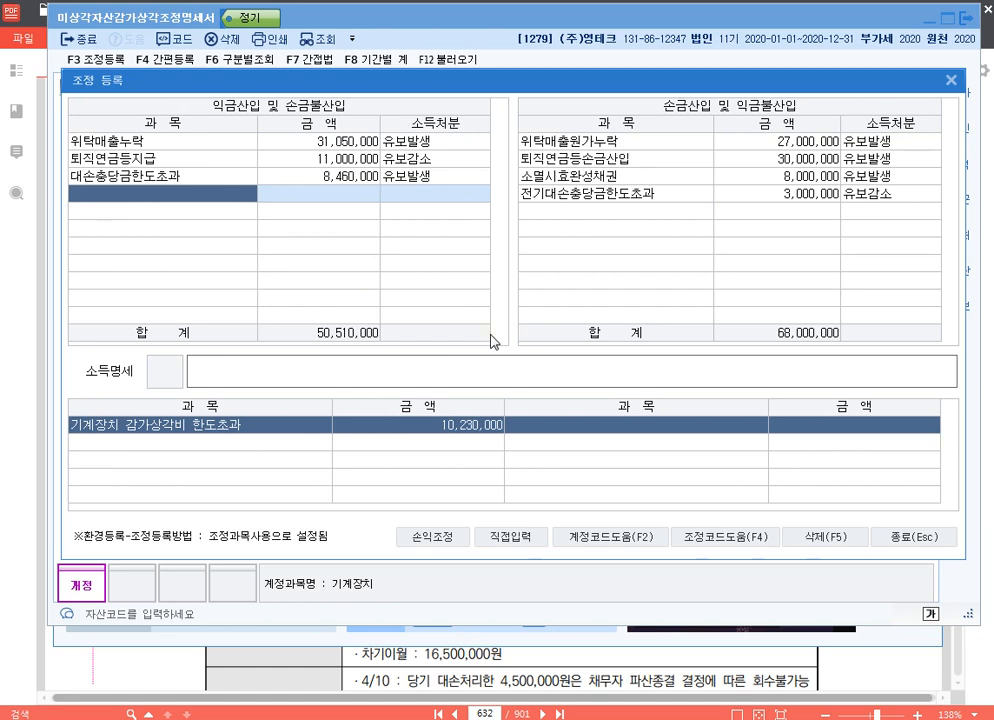
{"action": "key", "text": "F4"}
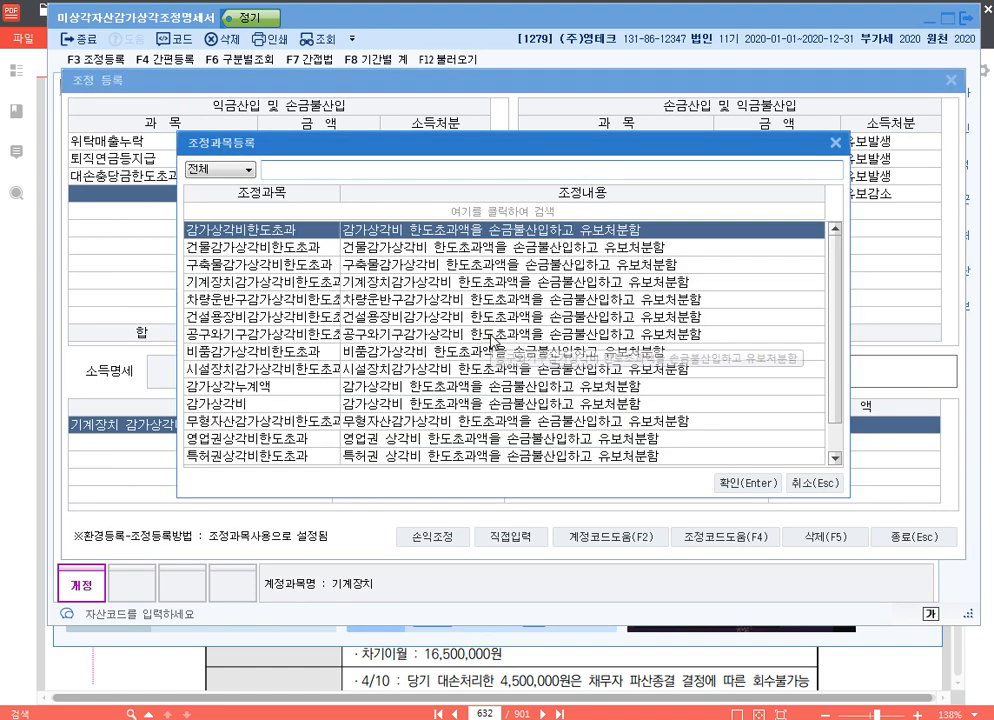
{"action": "type", "text": "기"}
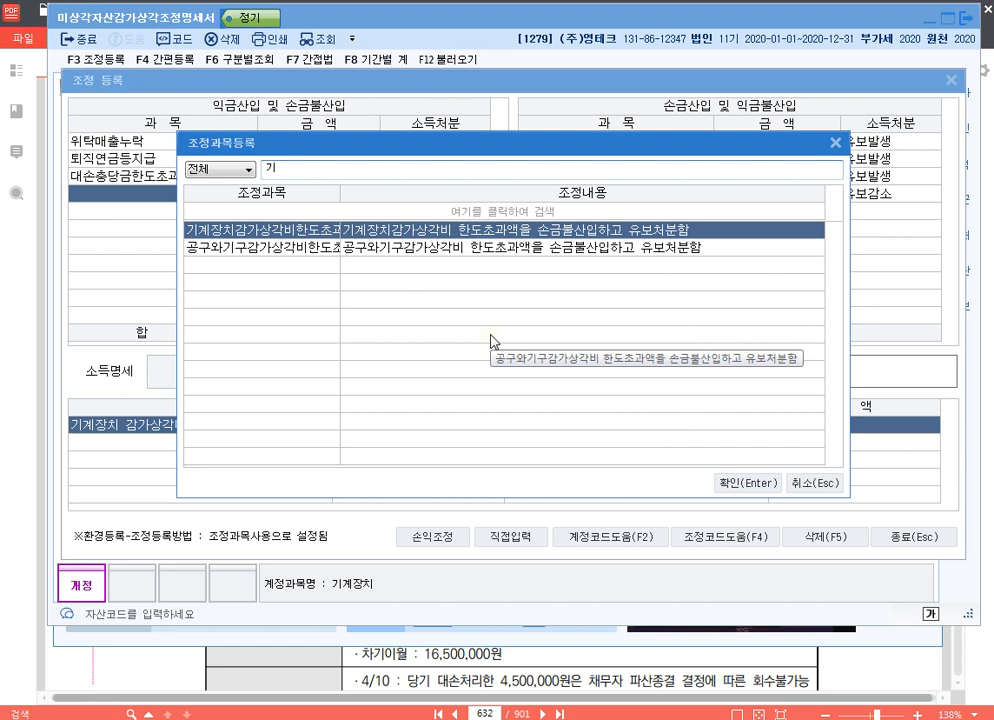
{"action": "key", "text": "Return"}
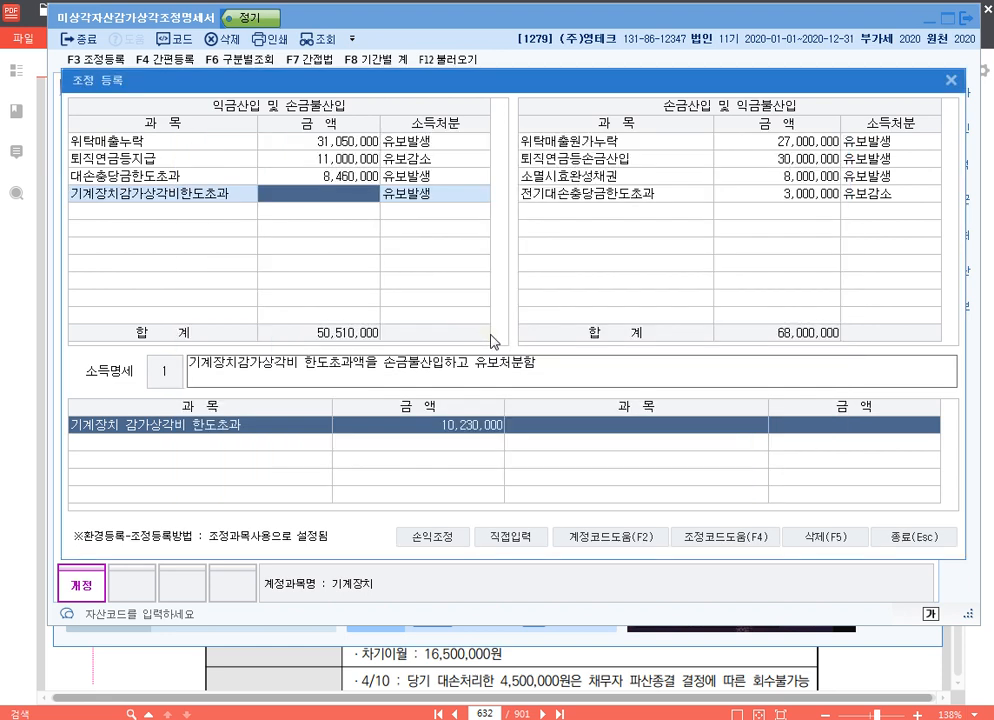
{"action": "type", "text": "10230000"}
{"action": "key", "text": "Return"}
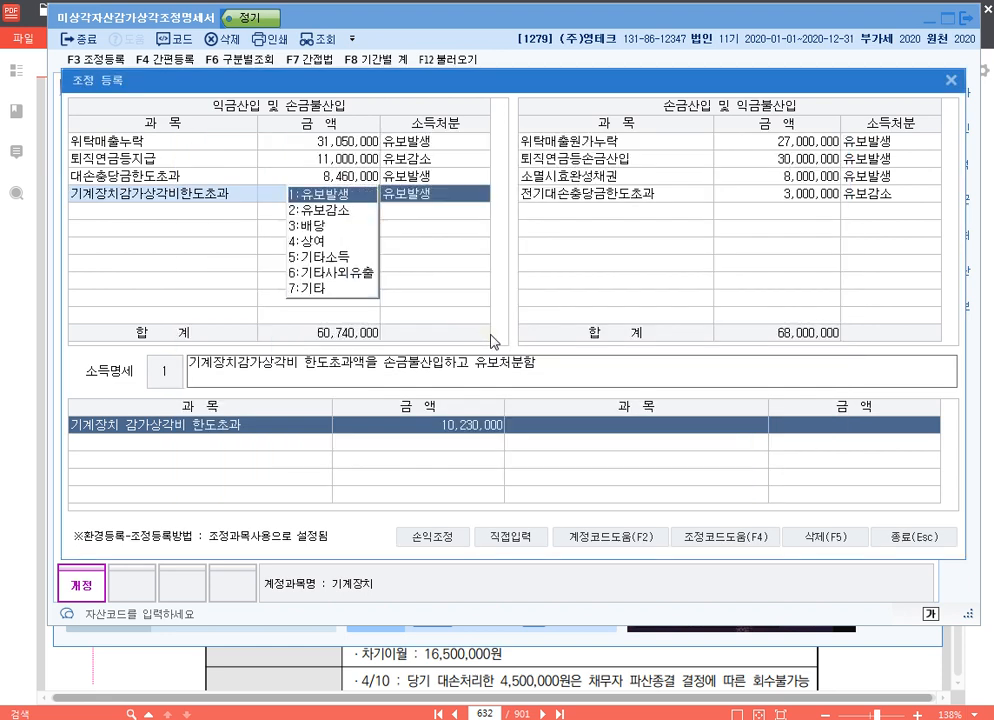
{"action": "key", "text": "Return"}
{"action": "key", "text": "Down"}
{"action": "key", "text": "Up"}
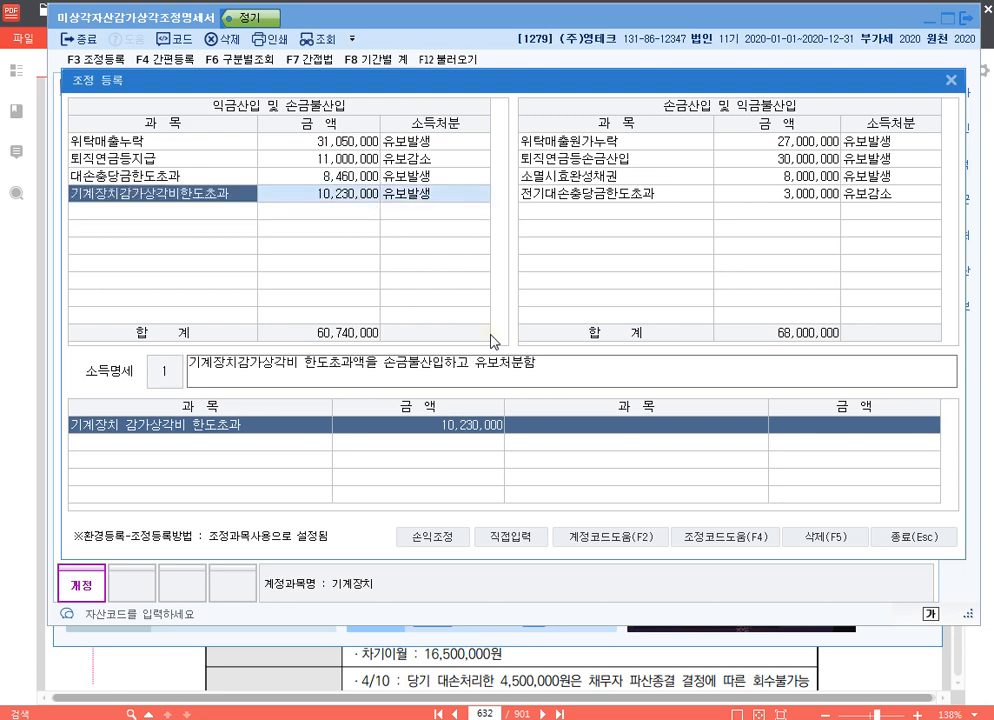
{"action": "key", "text": "Tab"}
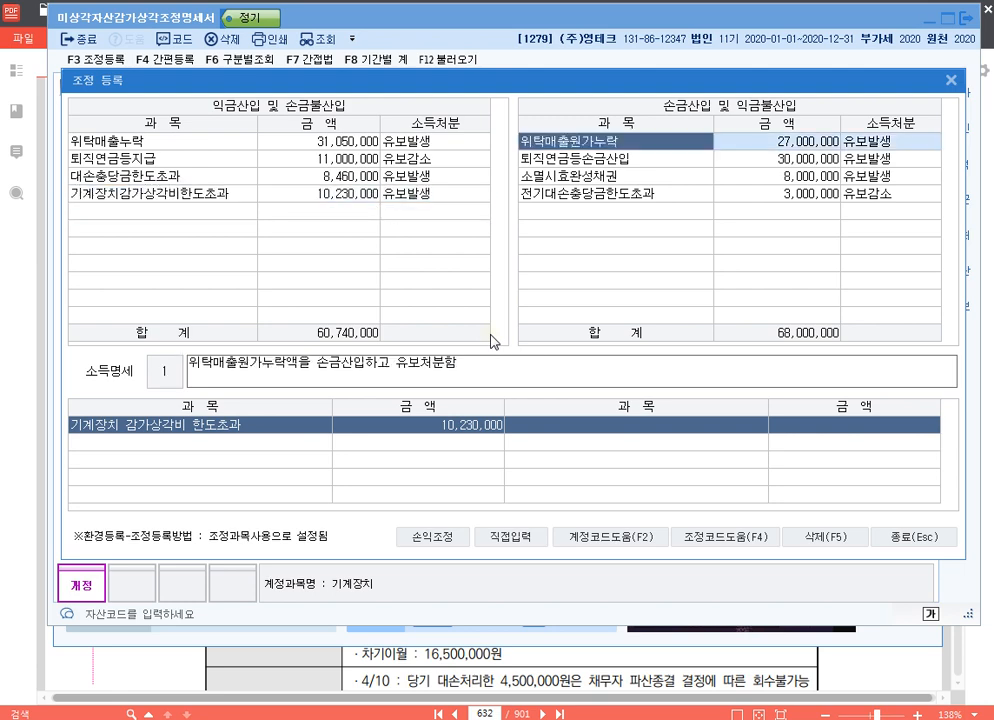
{"action": "key", "text": "Down"}
{"action": "key", "text": "Down"}
{"action": "key", "text": "Down"}
{"action": "key", "text": "Down"}
{"action": "key", "text": "F4"}
{"action": "type", "text": "전기가"}
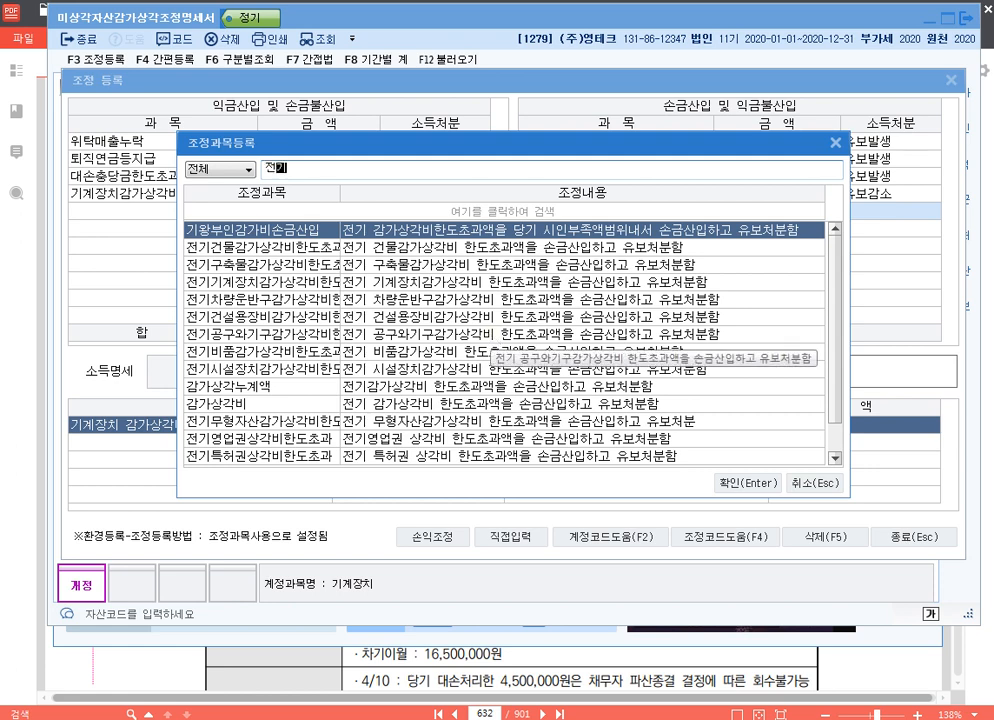
{"action": "key", "text": "Escape"}
Add a directly entered 손금산입 및 익금불산입 adjustment 전기오류수정손실 for 5,000,000 with disposition 기타
{"action": "left_click", "coordinate": [540, 537]}
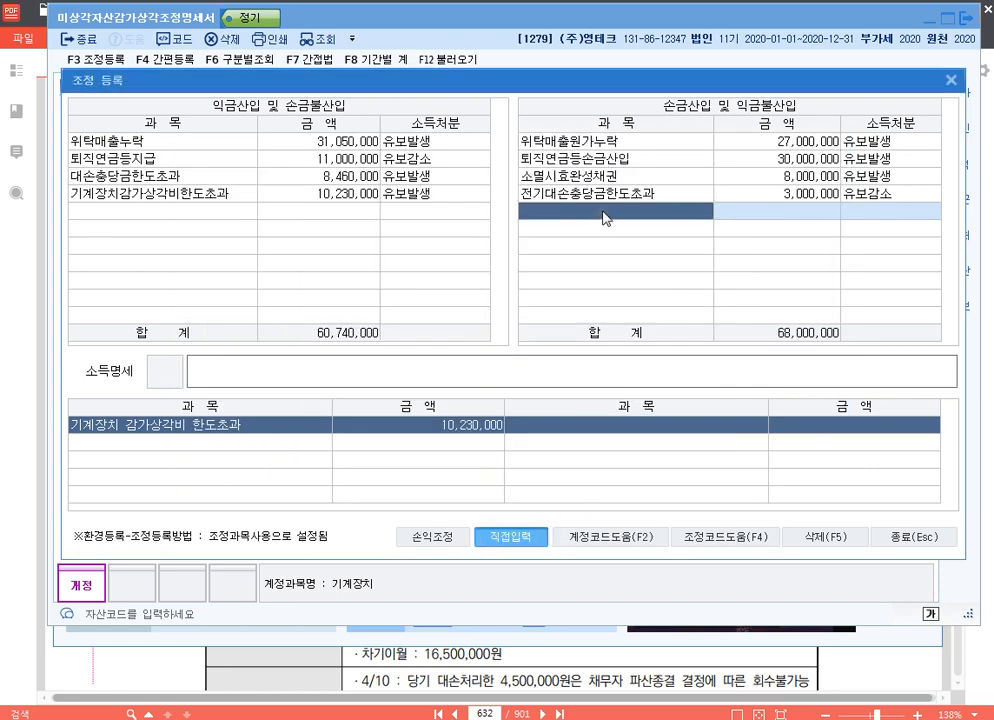
{"action": "type", "text": "전기오류수저"}
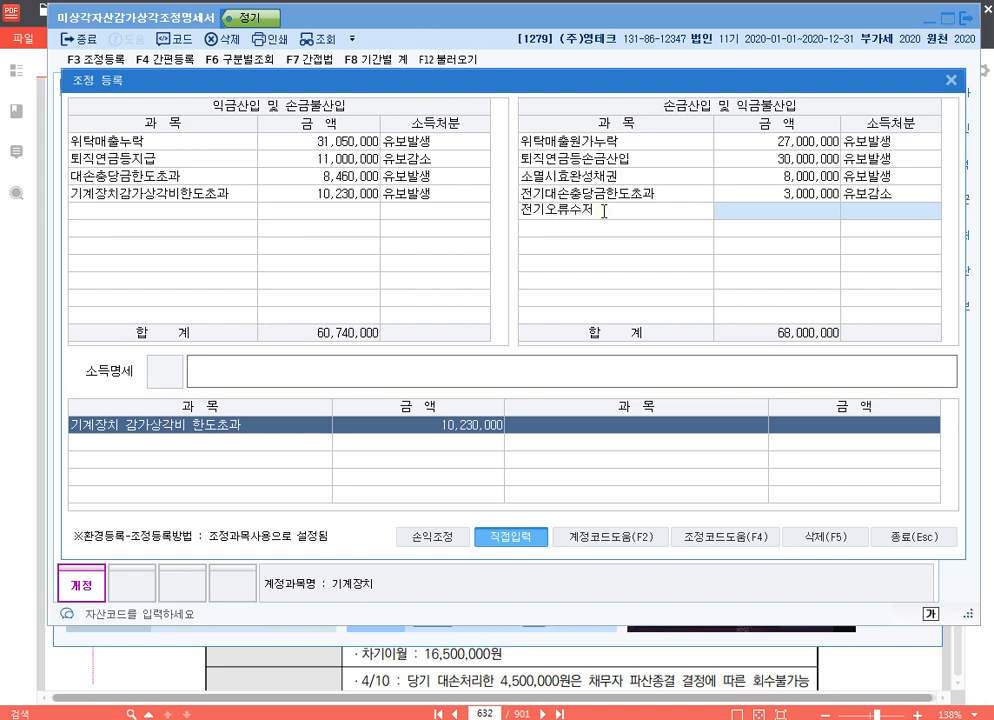
{"action": "key", "text": "BackSpace"}
{"action": "type", "text": "정손실"}
{"action": "key", "text": "Return"}
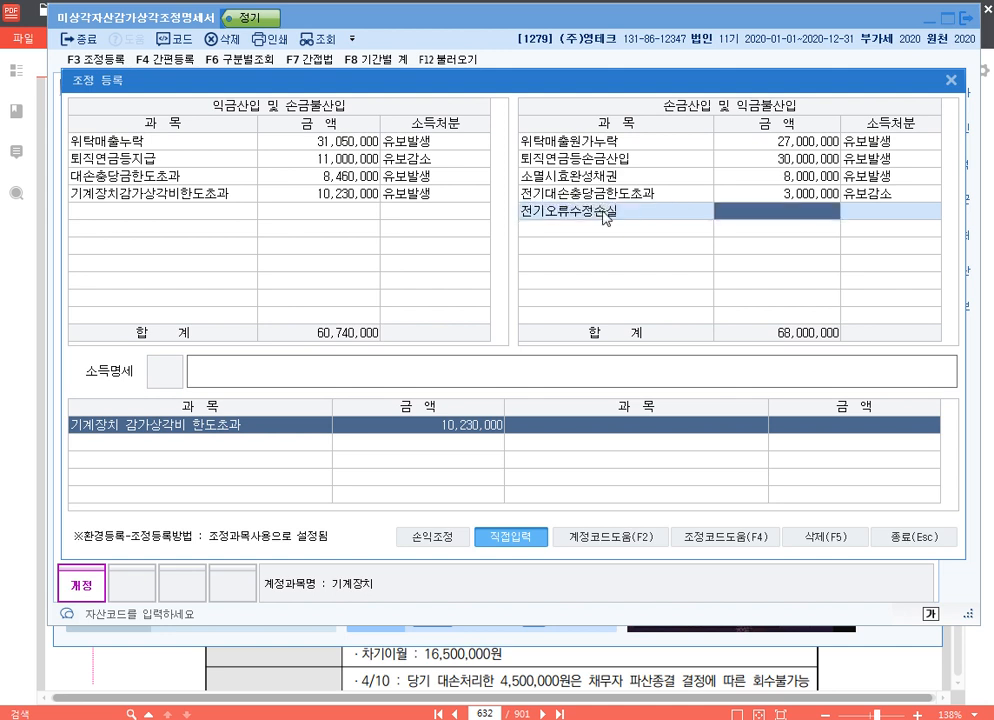
{"action": "type", "text": "5000000"}
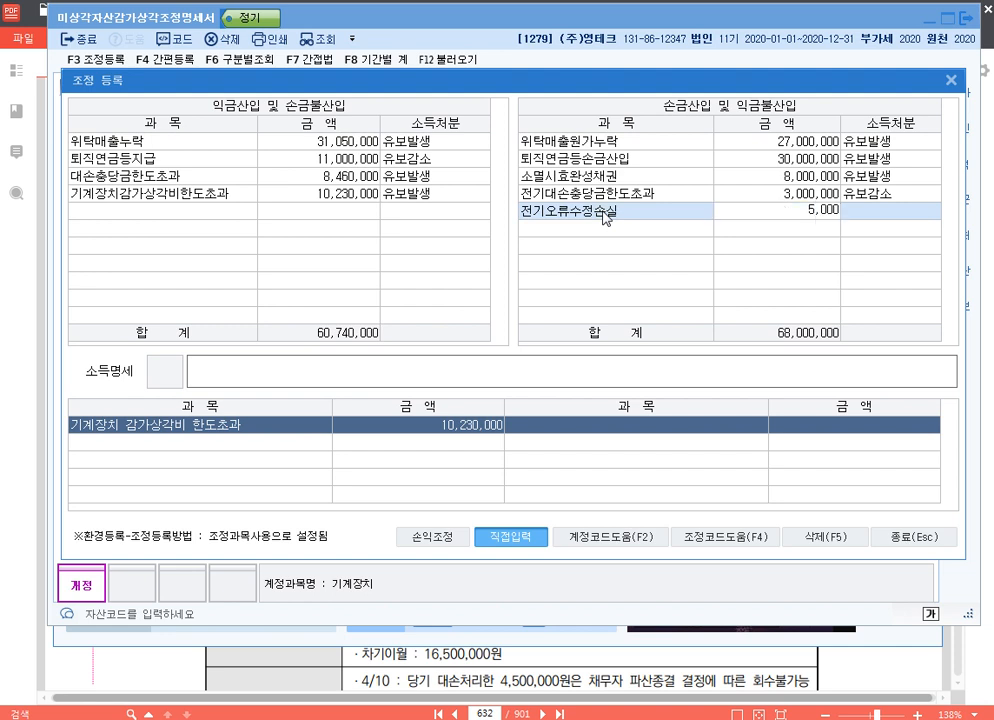
{"action": "key", "text": "Return"}
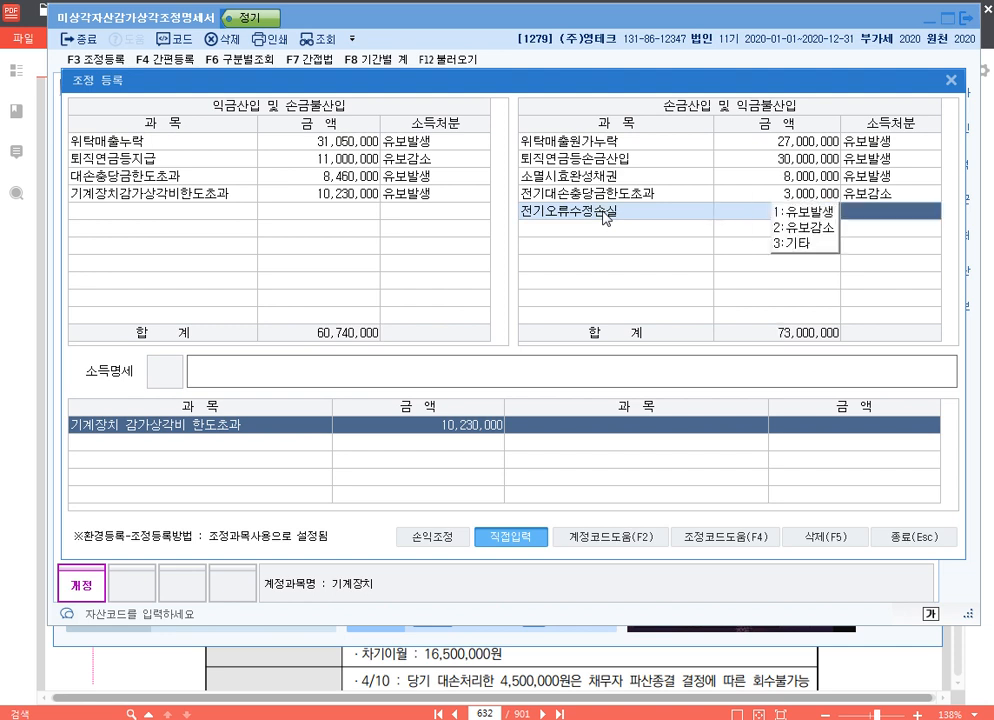
{"action": "type", "text": "3"}
{"action": "key", "text": "Return"}
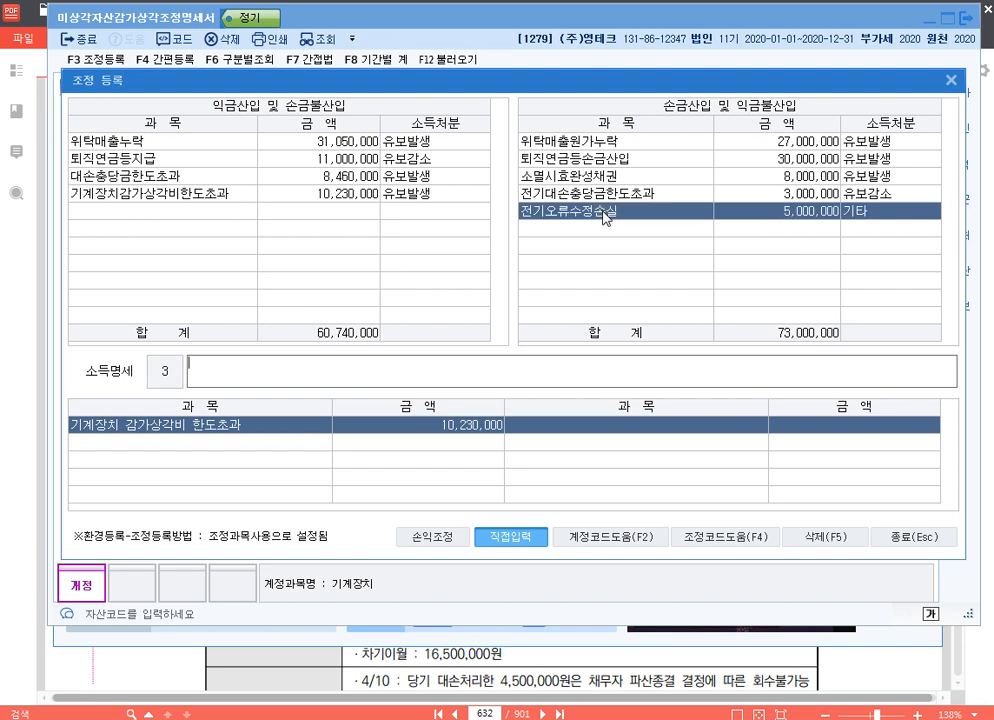
Enter 손금산입 전기오류수정손실 기타 as the adjustment's 소득명세 and close 조정 등록 and the depreciation statement
{"action": "type", "text": "손금산이ㅂ 저ㄴ기오류"}
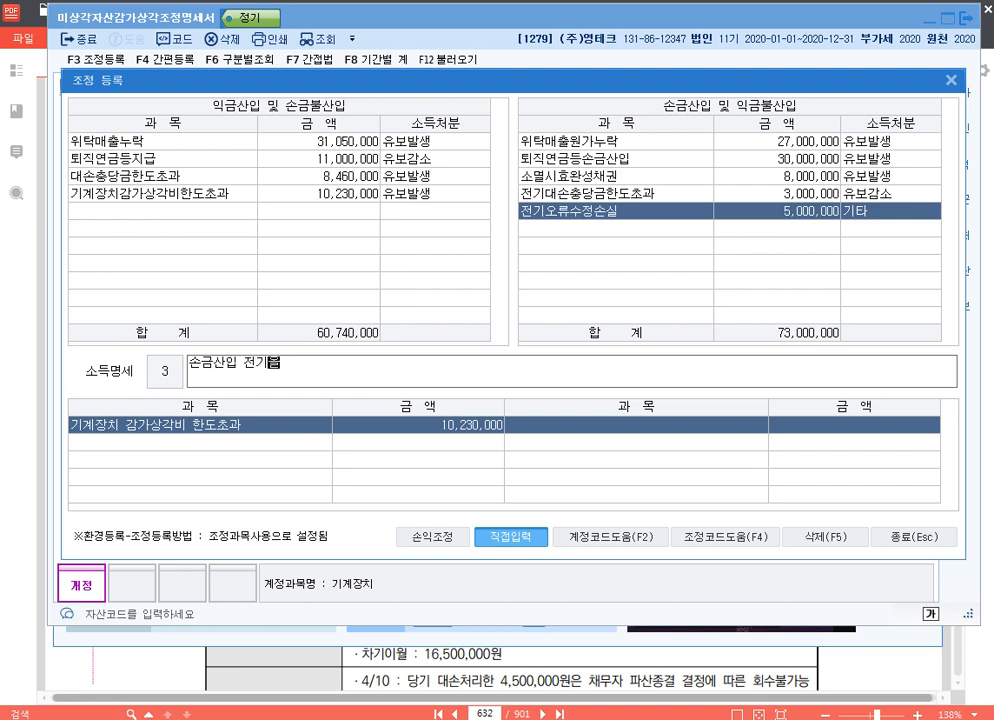
{"action": "type", "text": "수정손"}
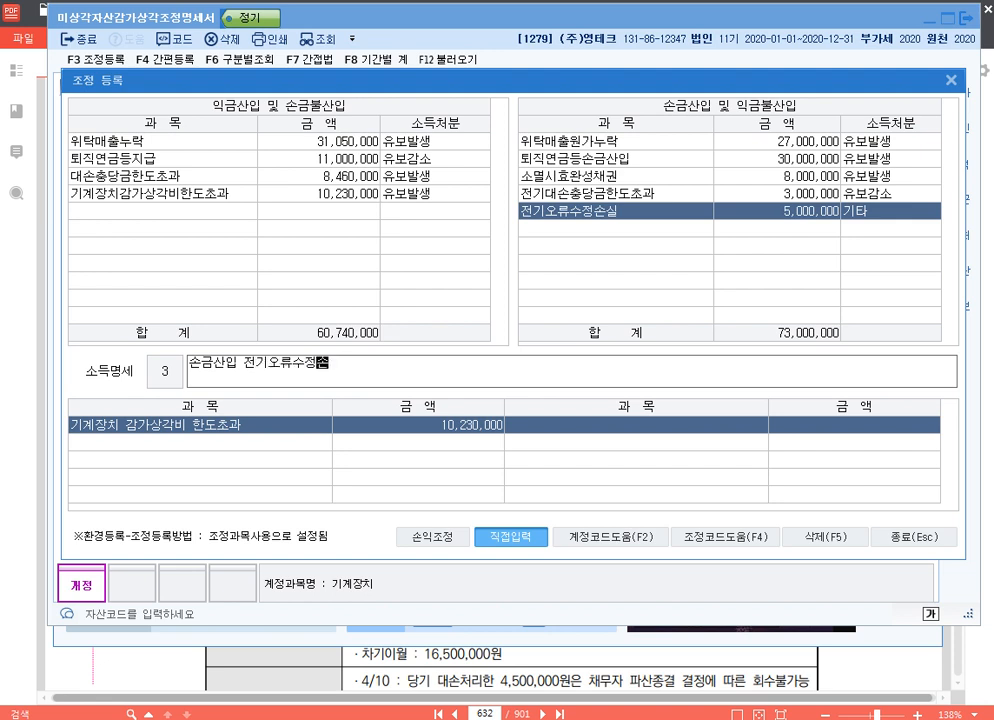
{"action": "type", "text": "실 ㄱ타"}
{"action": "key", "text": "Return"}
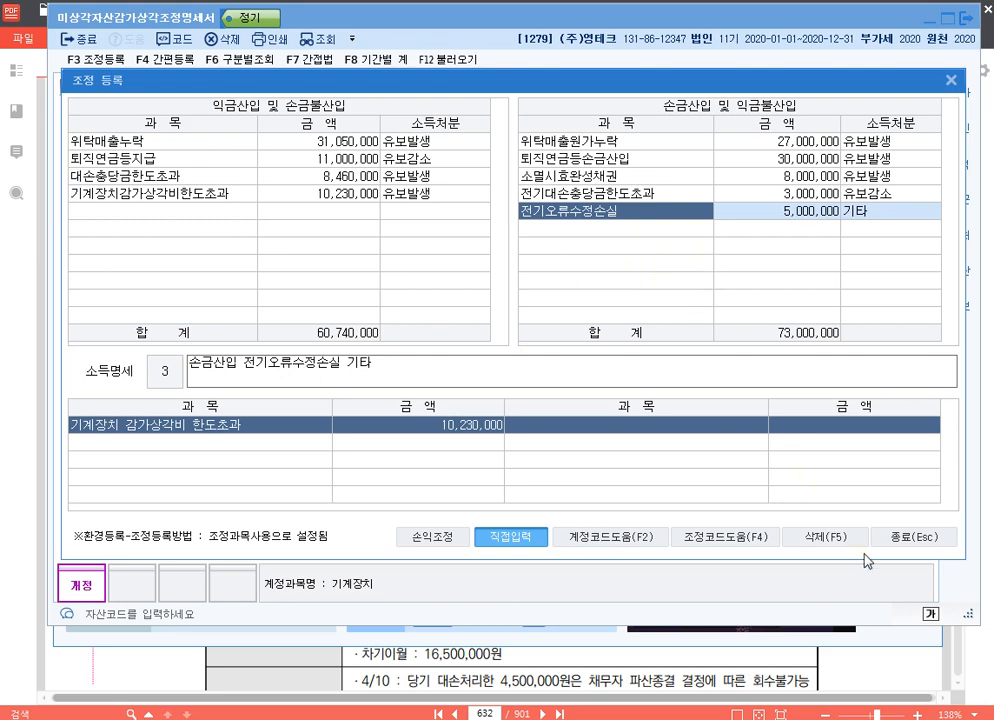
{"action": "left_click", "coordinate": [914, 544]}
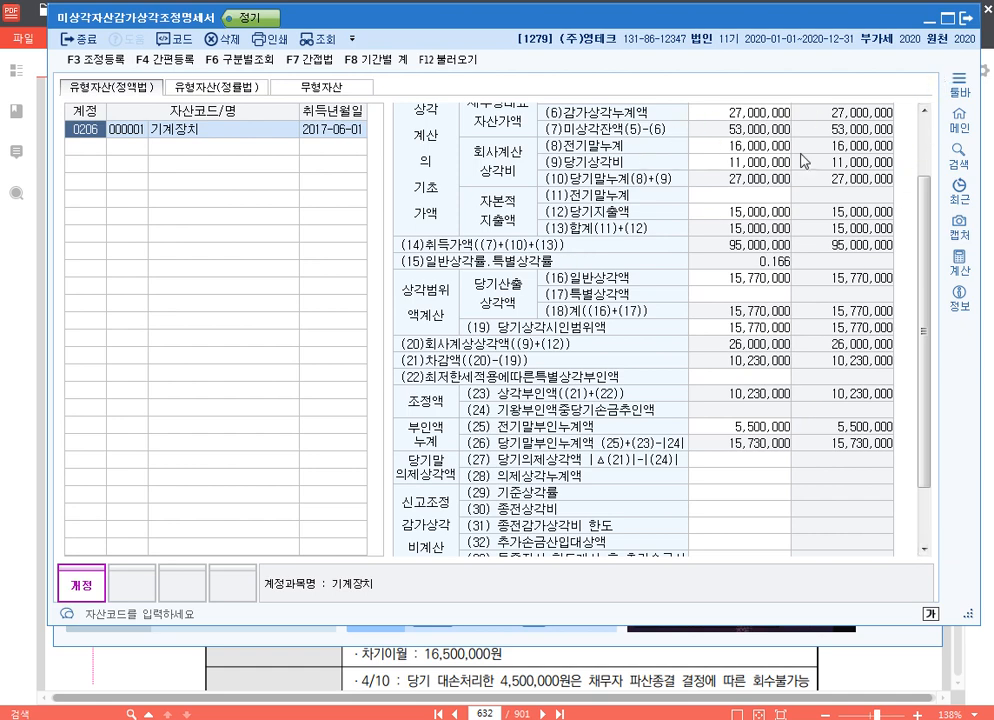
{"action": "left_click", "coordinate": [966, 17]}
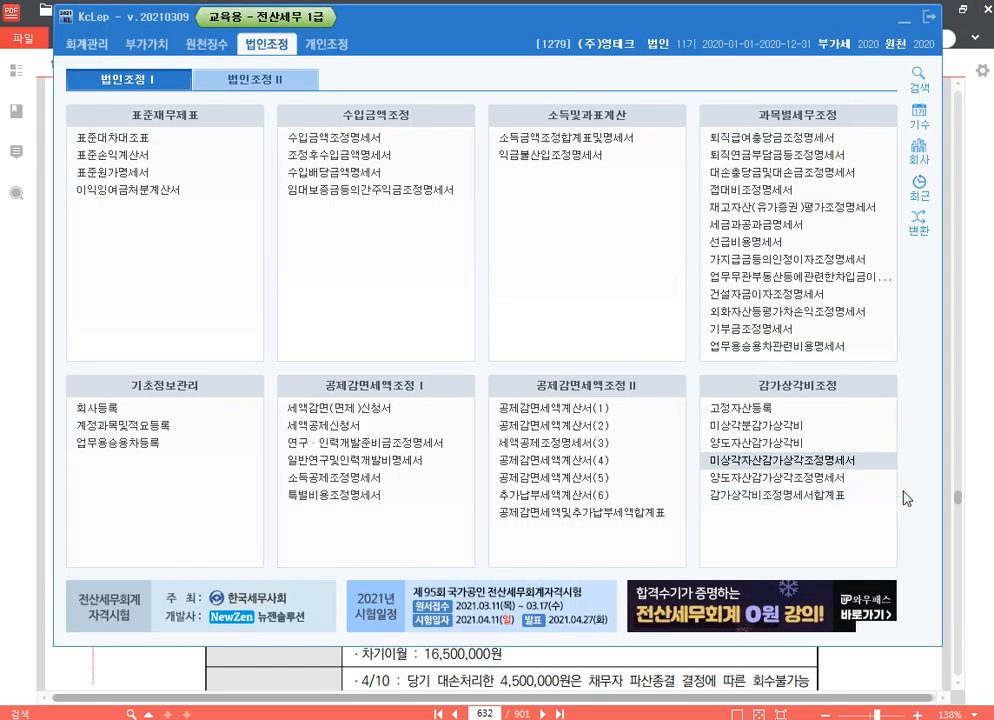
Switch to the Hangul document 20210317.hwp and add the line p.666 1282 below the p.632 entry
{"action": "left_click", "coordinate": [987, 303]}
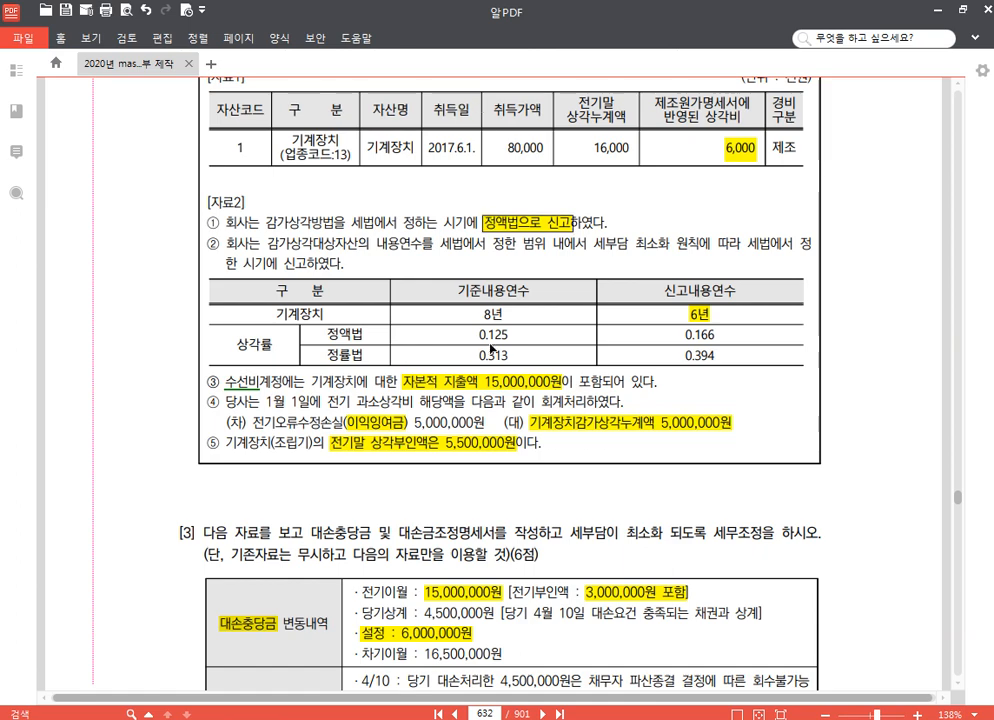
{"action": "left_click_drag", "start_coordinate": [598, 217], "coordinate": [596, 346]}
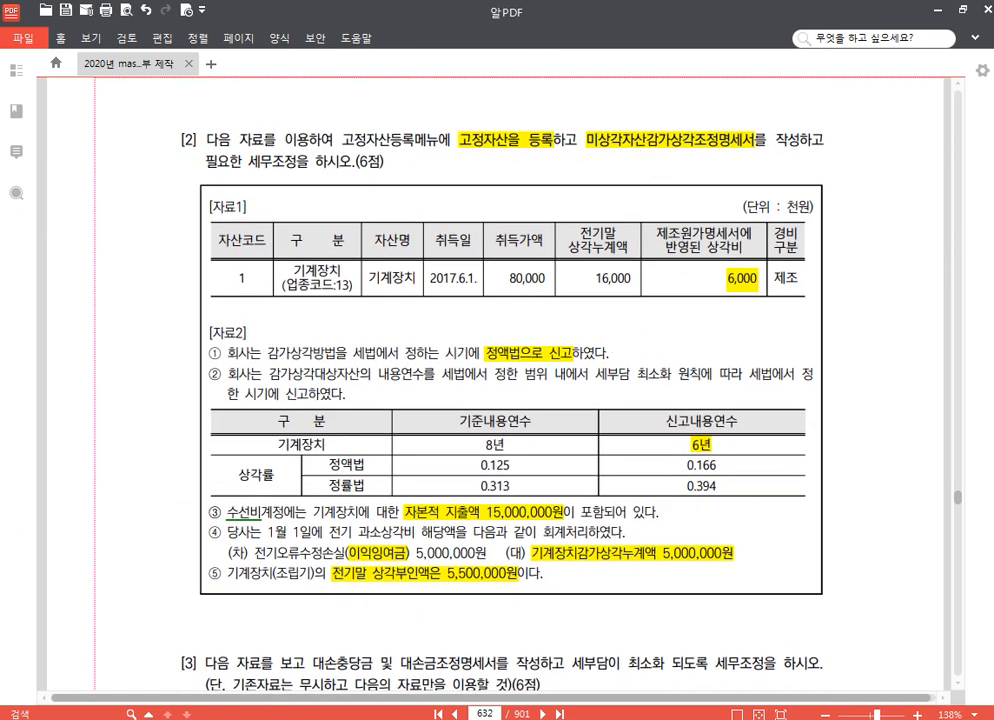
{"action": "key", "text": "alt+Tab"}
{"action": "key", "text": "Return"}
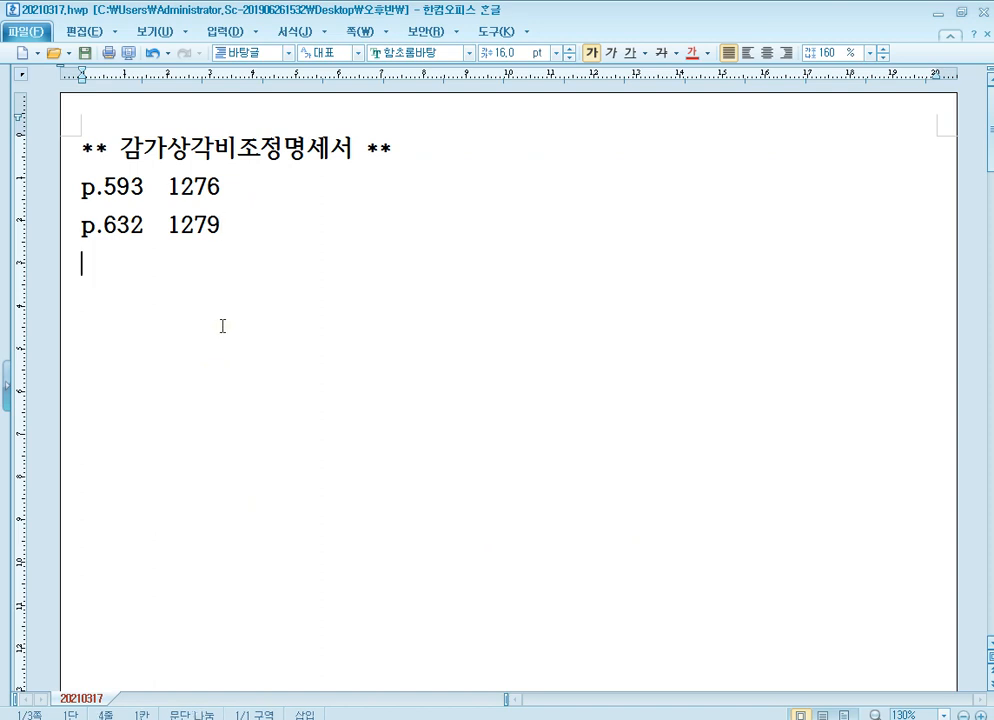
{"action": "type", "text": "p.666"}
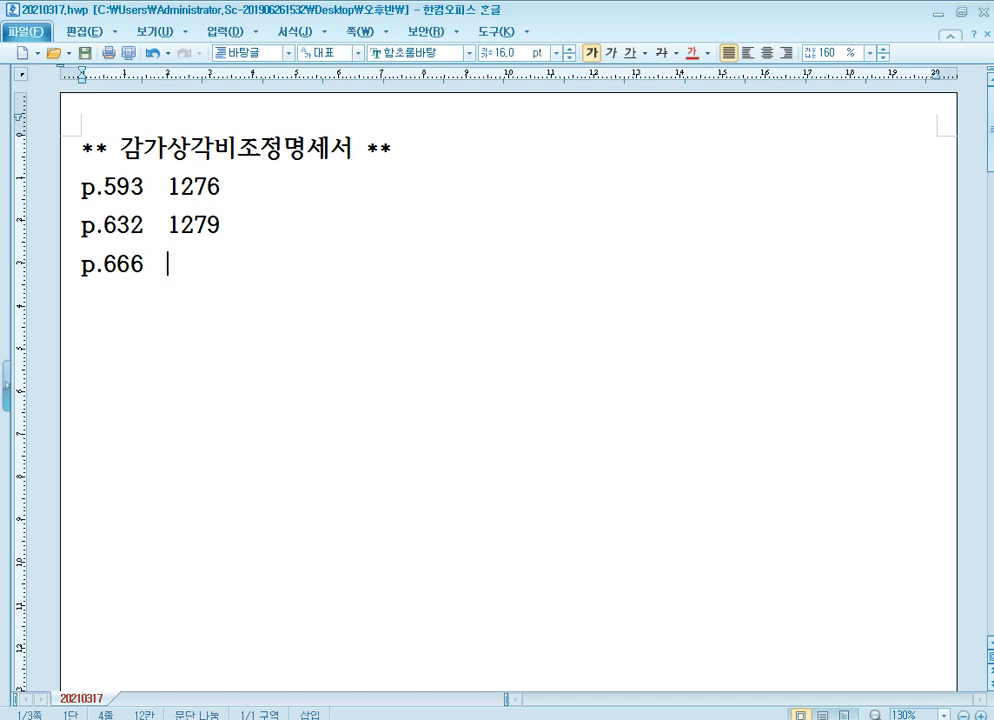
{"action": "type", "text": "1282"}
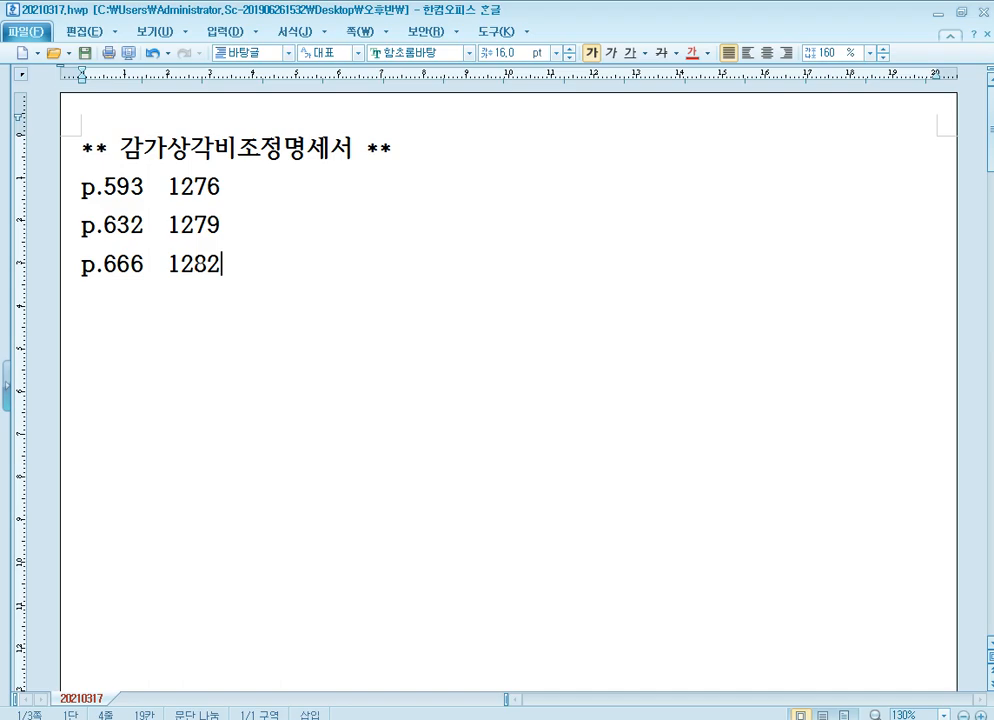
Switch to the PDF textbook and go to exercise [2] on page 666
{"action": "left_click", "coordinate": [393, 717]}
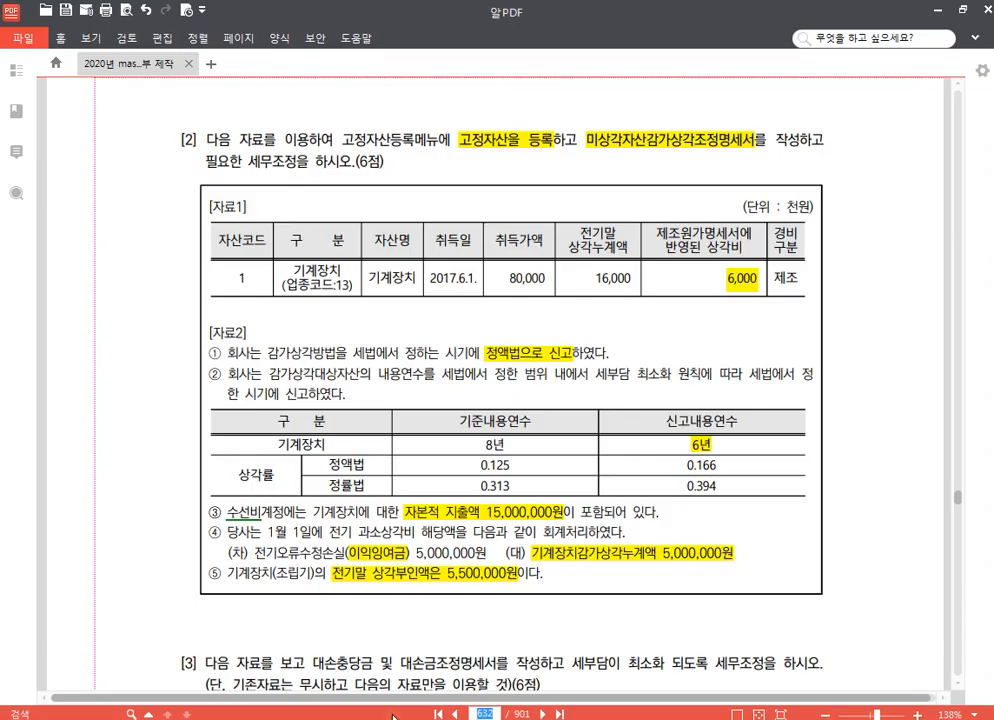
{"action": "type", "text": "666"}
{"action": "key", "text": "Return"}
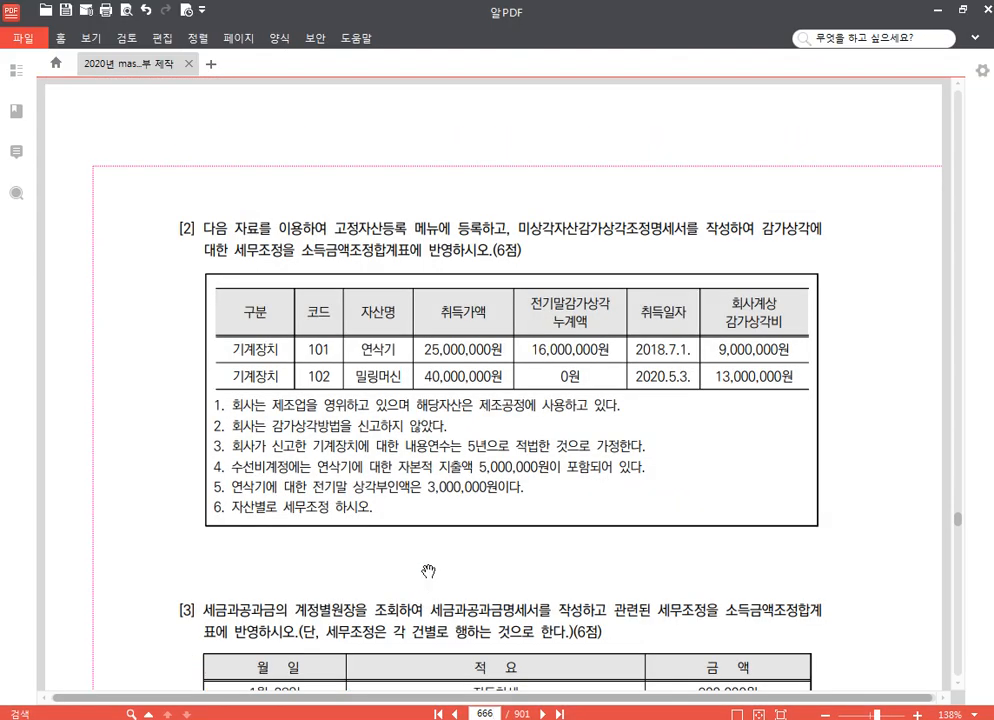
{"action": "left_click_drag", "start_coordinate": [428, 571], "coordinate": [426, 488]}
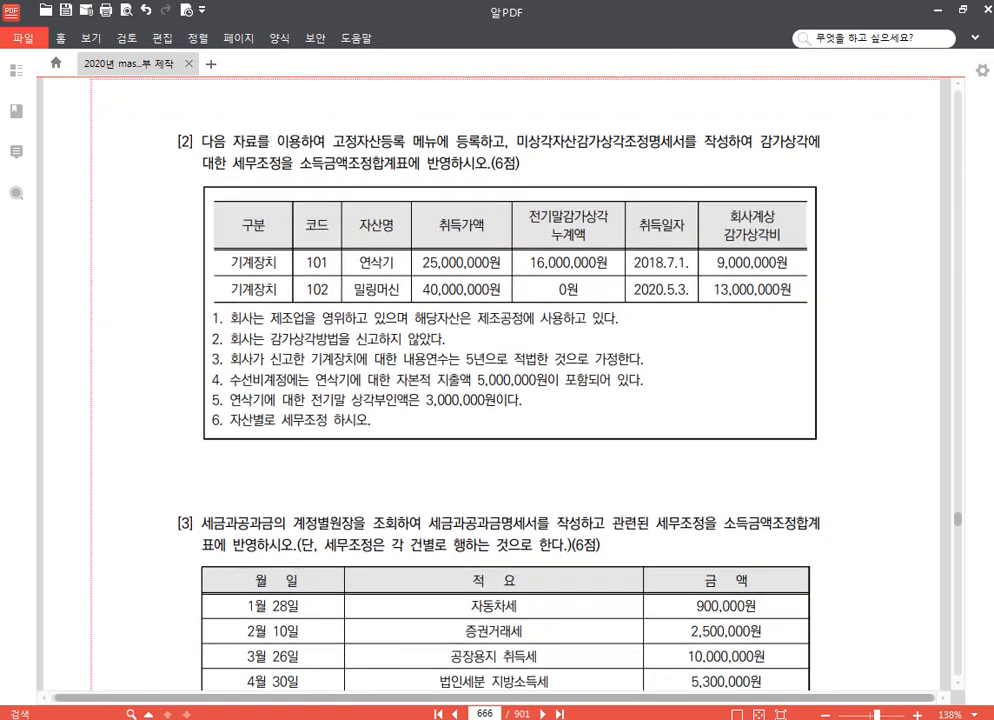
Switch to KcLep and change the working company to 1282
{"action": "left_click", "coordinate": [430, 717]}
{"action": "left_click", "coordinate": [920, 153]}
{"action": "type", "text": "1"}
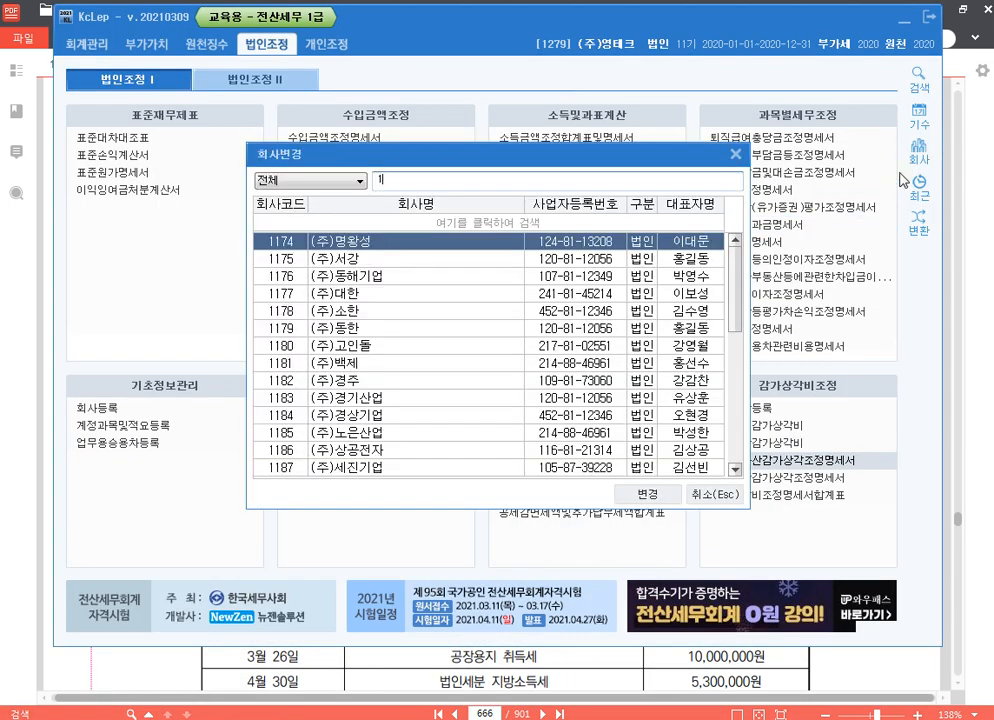
{"action": "type", "text": "280"}
{"action": "key", "text": "Return"}
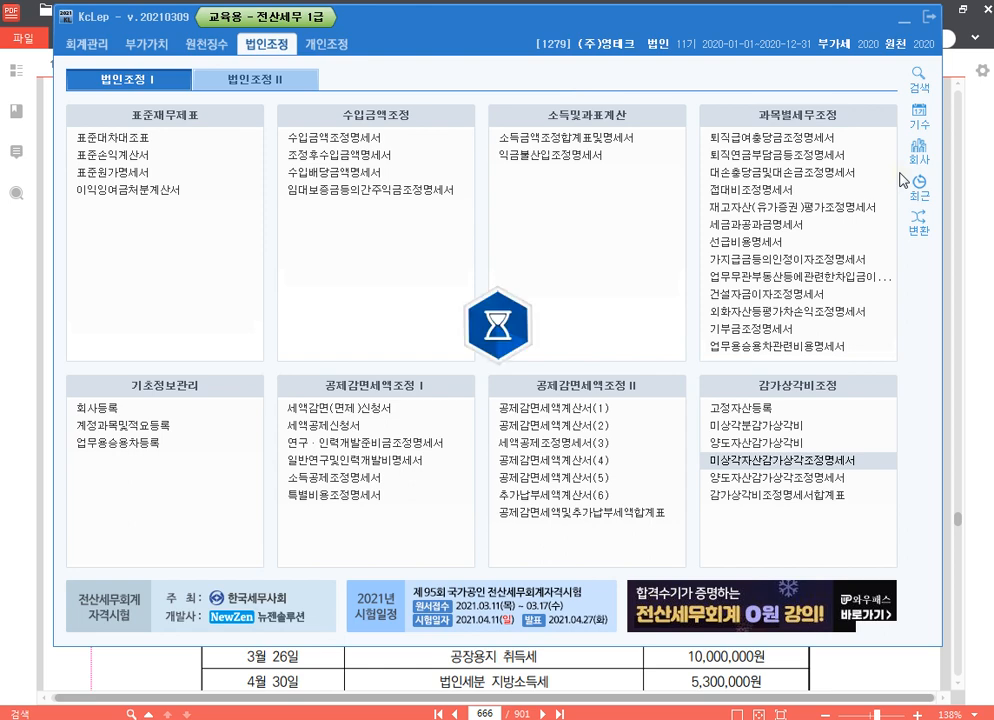
In the PDF, highlight 고정자산등록 메뉴에 등록 and 미상각자산감가상각조정명세서 in exercise [2]'s instructions
{"action": "left_click", "coordinate": [977, 311]}
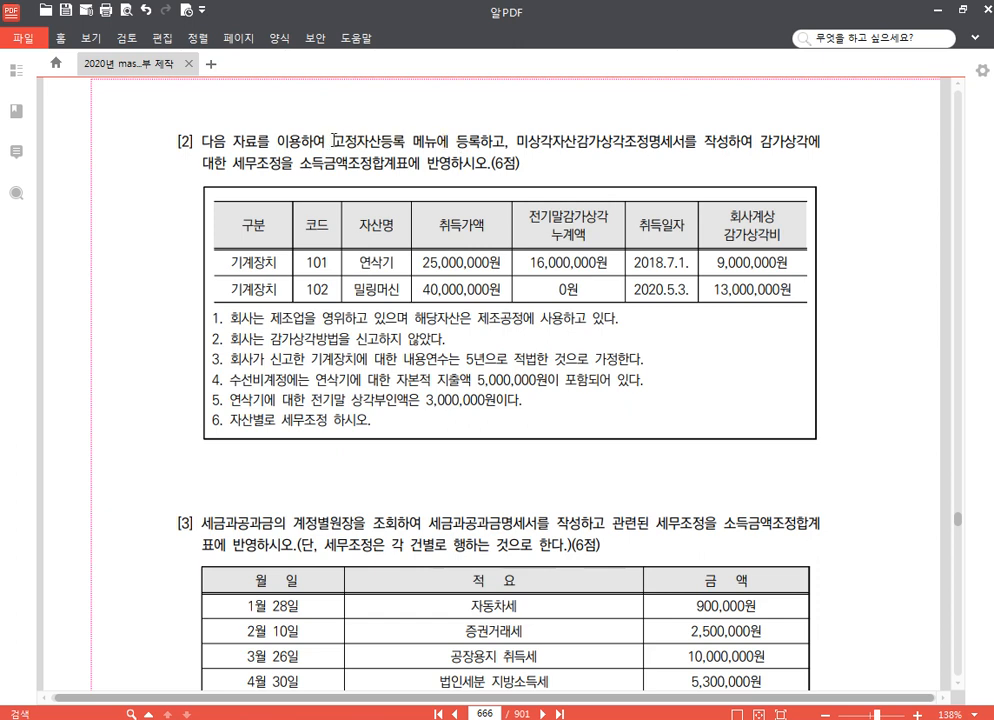
{"action": "left_click_drag", "start_coordinate": [334, 122], "coordinate": [679, 141]}
{"action": "left_click", "coordinate": [481, 117]}
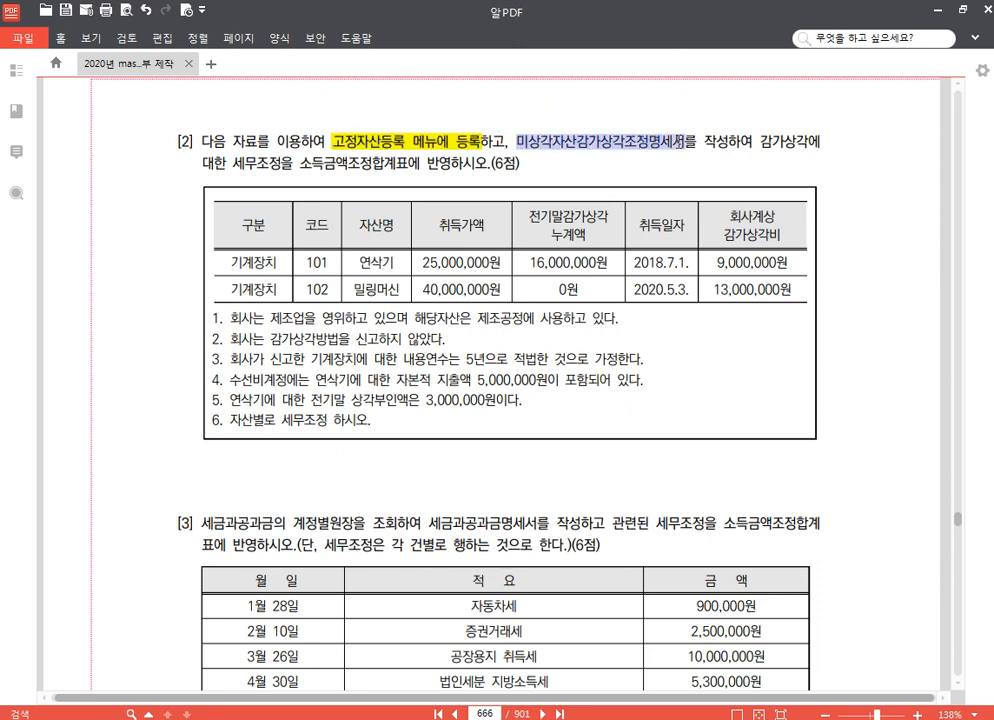
{"action": "left_click", "coordinate": [554, 90]}
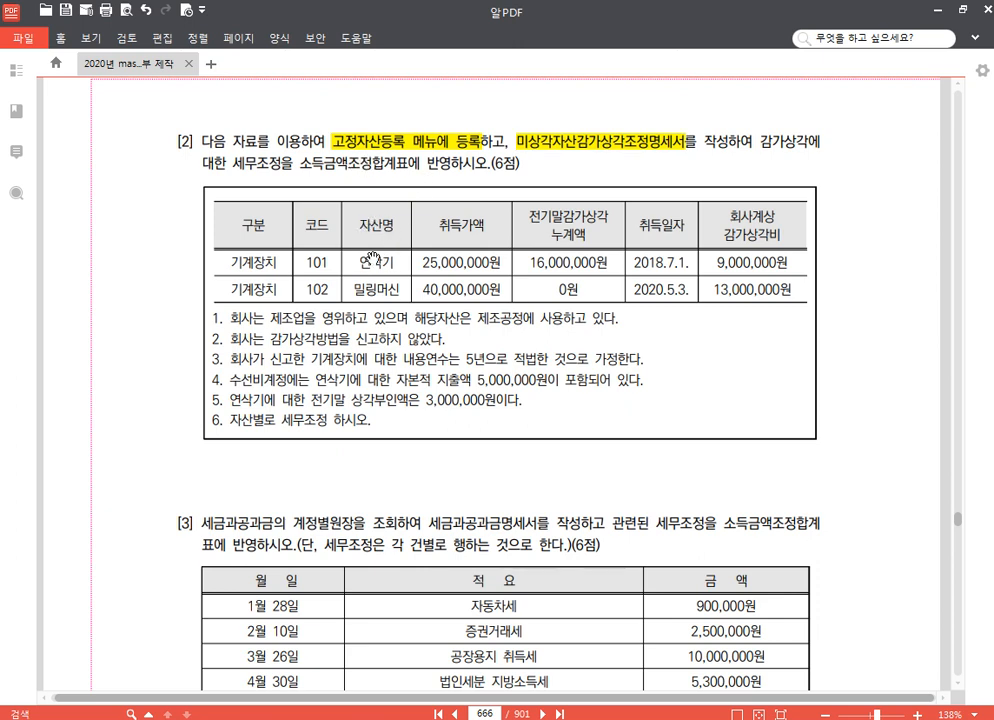
Highlight 수선비 and 자본적 지출액 5,000,000원 in note 4 and 상각부인액은 3,000,000원 in note 5
{"action": "scroll", "coordinate": [540, 335], "scroll_direction": "down", "scroll_amount": 1}
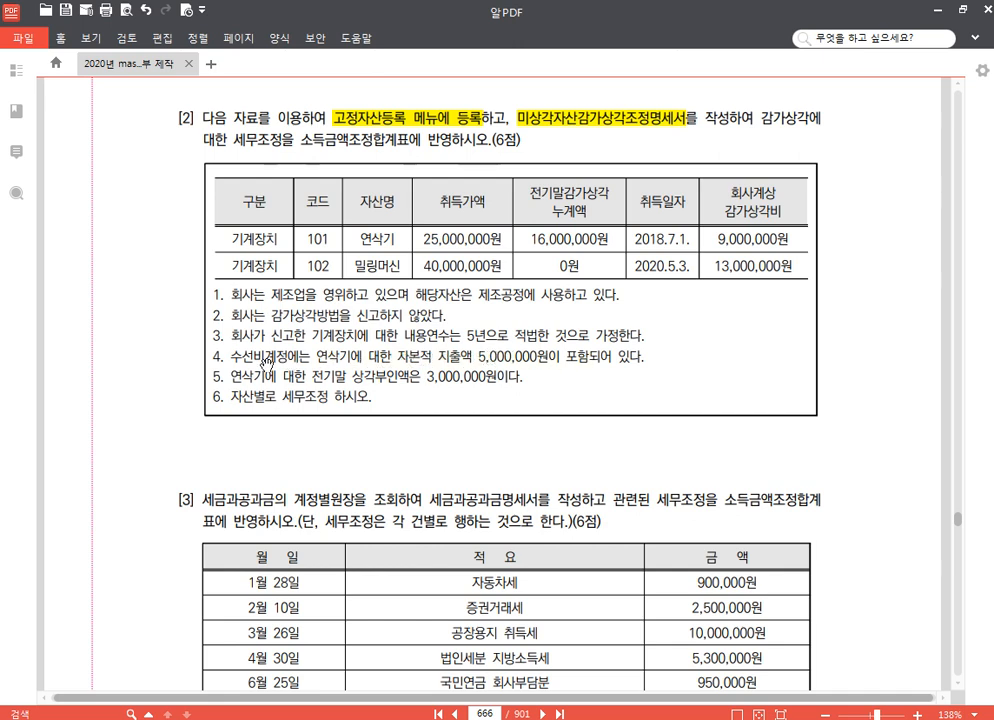
{"action": "left_click_drag", "start_coordinate": [217, 357], "coordinate": [263, 357]}
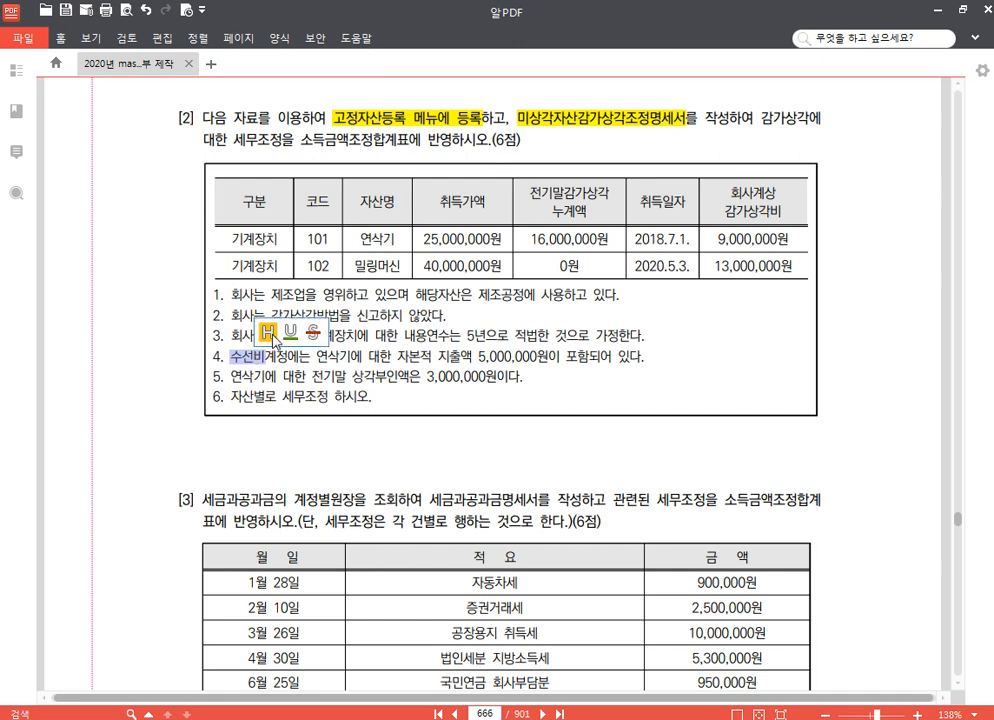
{"action": "left_click", "coordinate": [207, 259]}
{"action": "left_click_drag", "start_coordinate": [396, 357], "coordinate": [548, 360]}
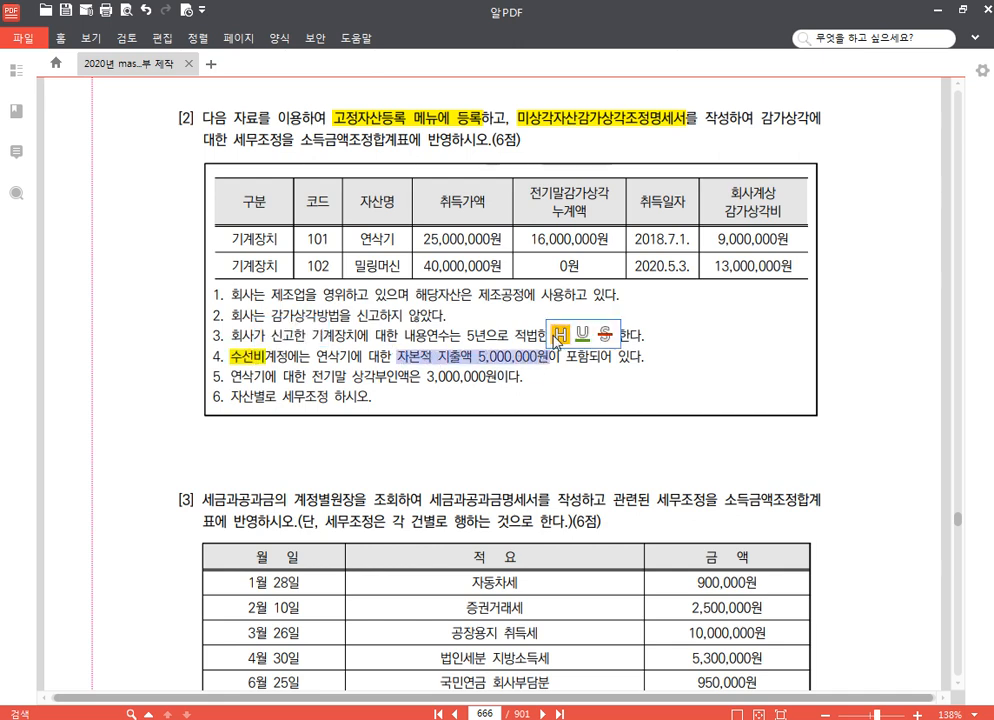
{"action": "left_click", "coordinate": [433, 263]}
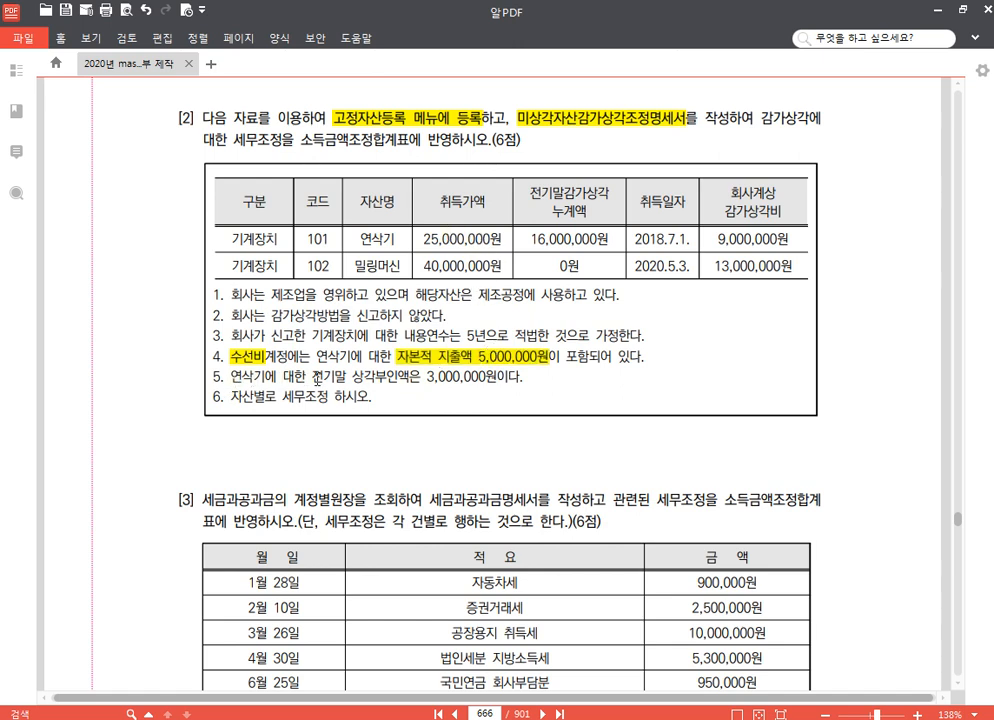
{"action": "left_click_drag", "start_coordinate": [354, 377], "coordinate": [497, 377]}
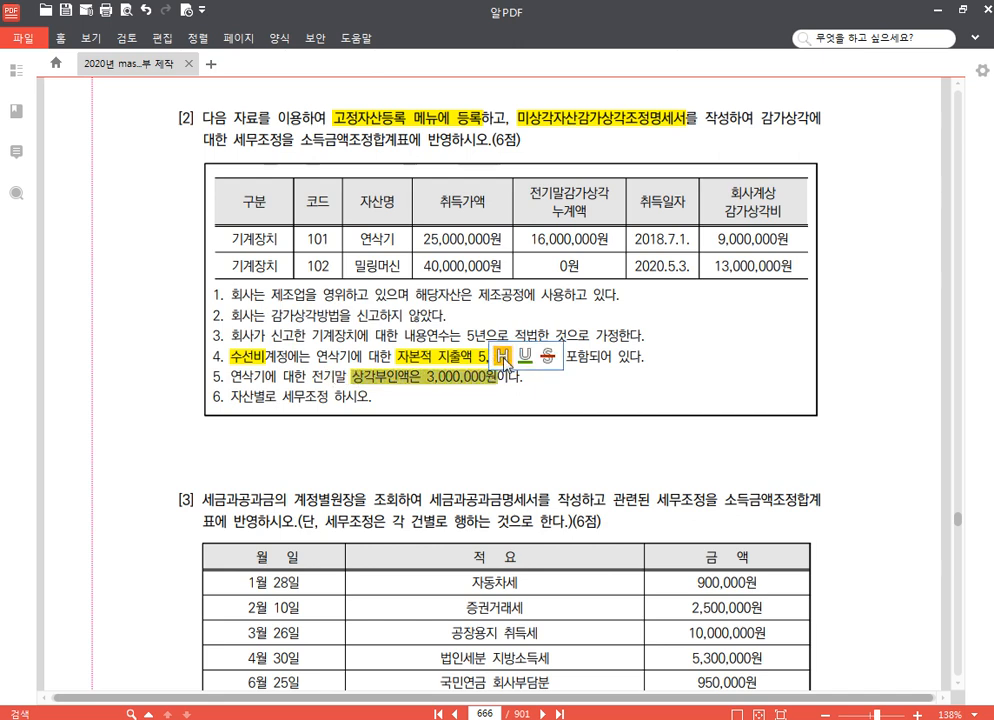
{"action": "left_click", "coordinate": [503, 357]}
{"action": "left_click", "coordinate": [322, 398]}
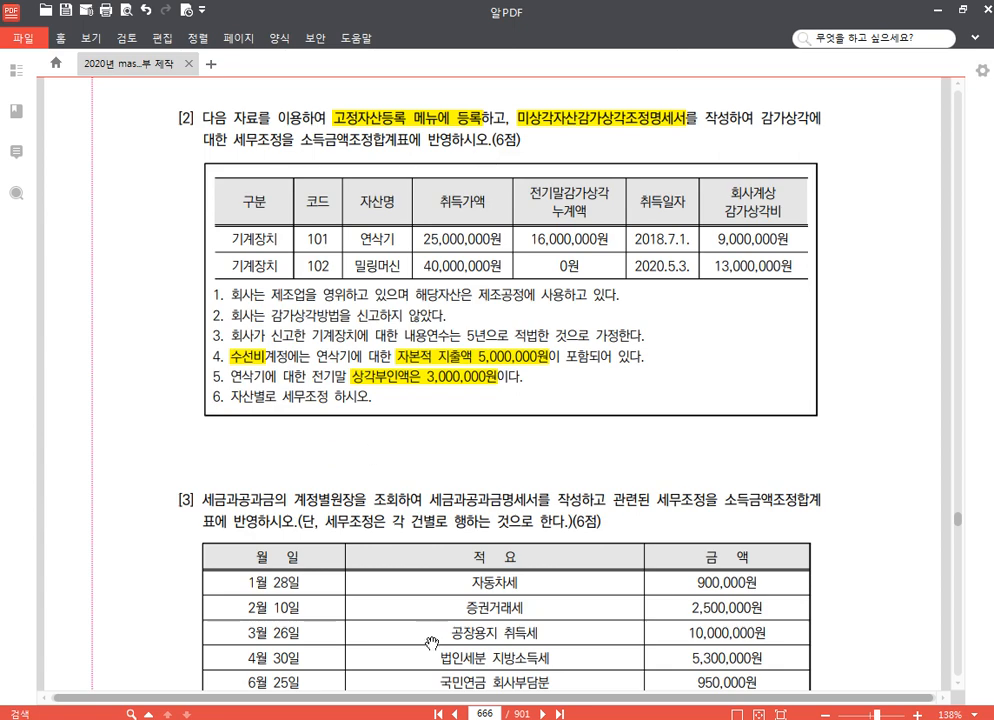
Switch to KcLep, open 고정자산등록 and set 자산계정과목 to 0206 기계장치
{"action": "left_click", "coordinate": [425, 719]}
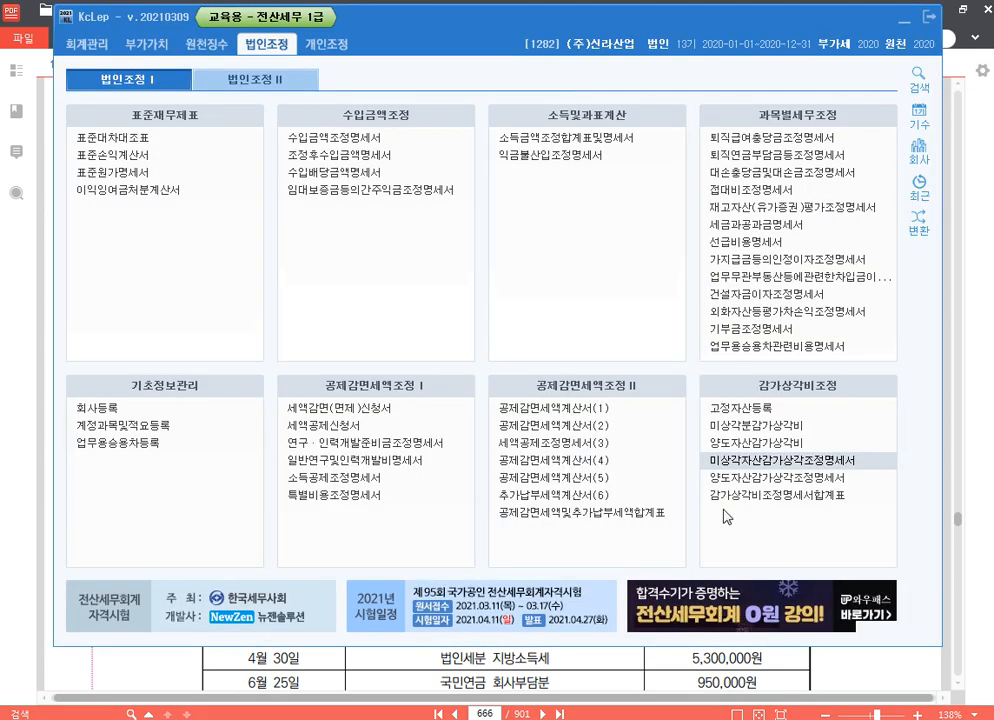
{"action": "left_click", "coordinate": [741, 408]}
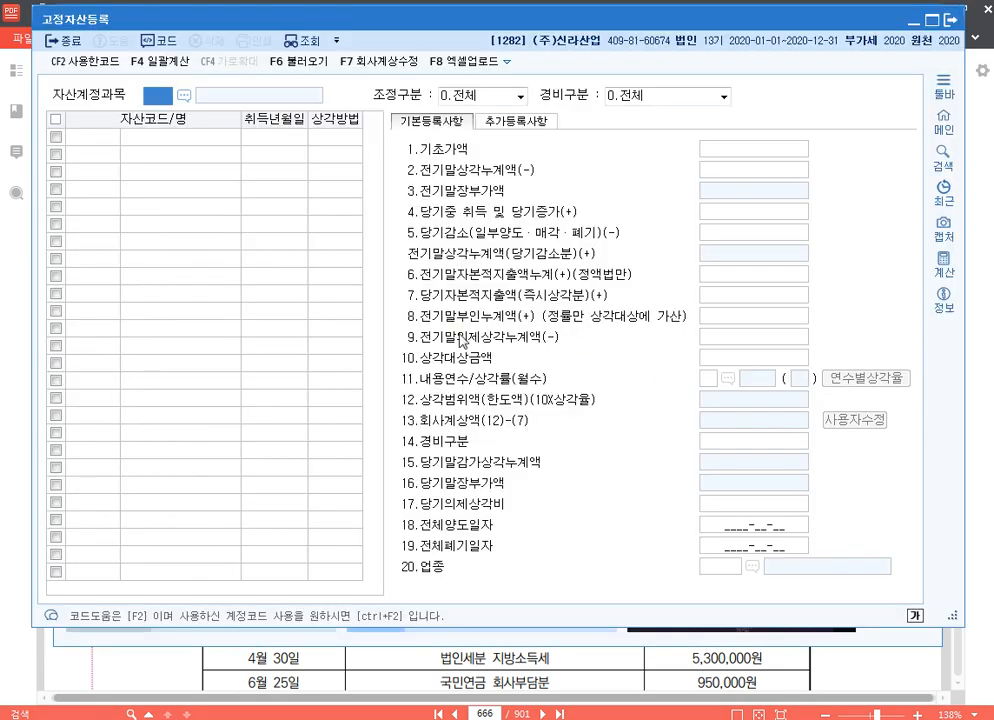
{"action": "type", "text": "2006"}
{"action": "key", "text": "Return"}
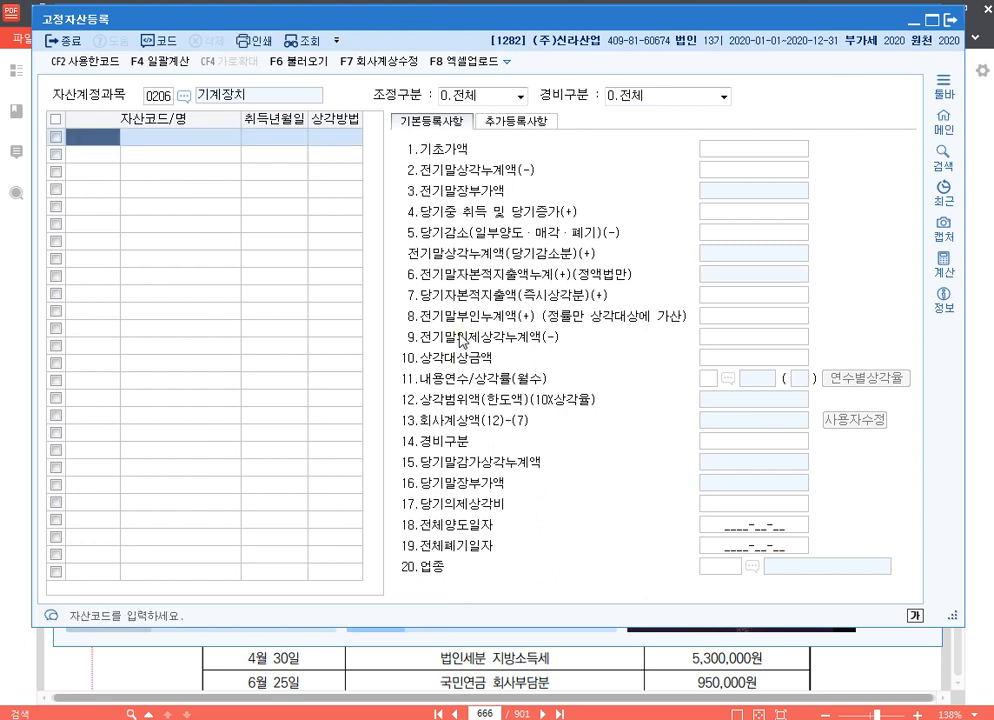
Register machinery asset code 101 as 연삭기 with 취득년월일 2018-07-01
{"action": "type", "text": "101"}
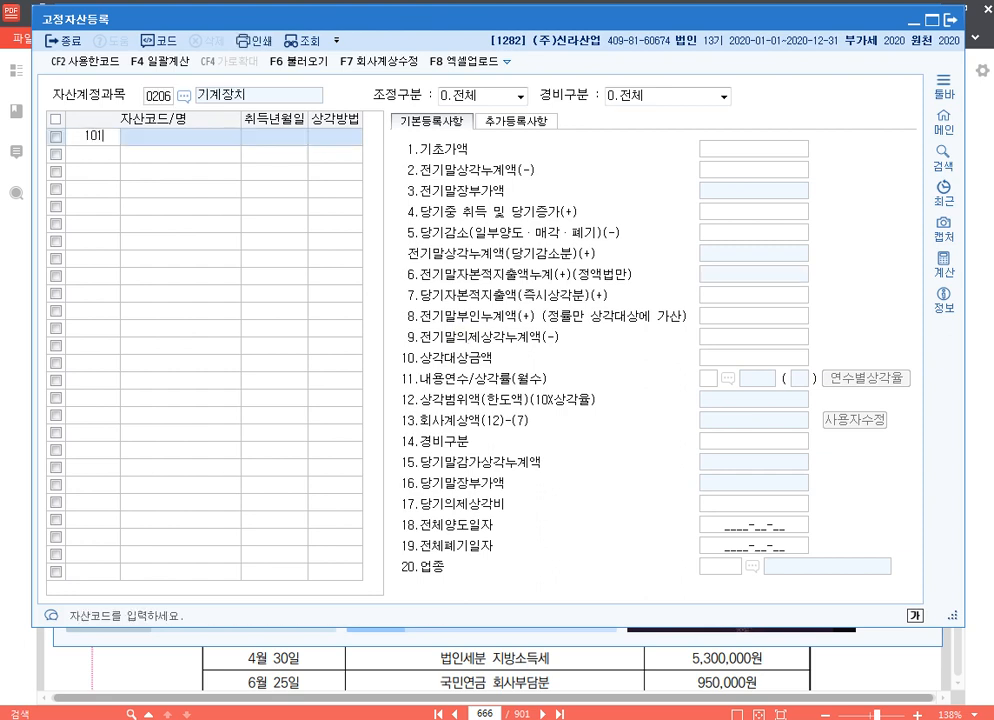
{"action": "key", "text": "Return"}
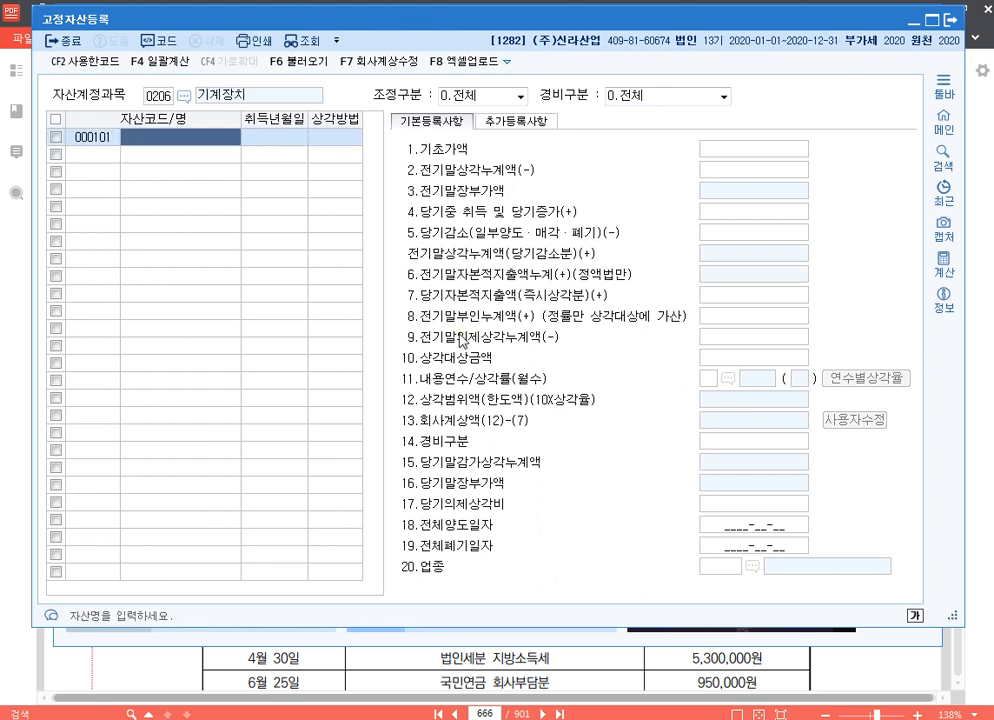
{"action": "type", "text": "연사"}
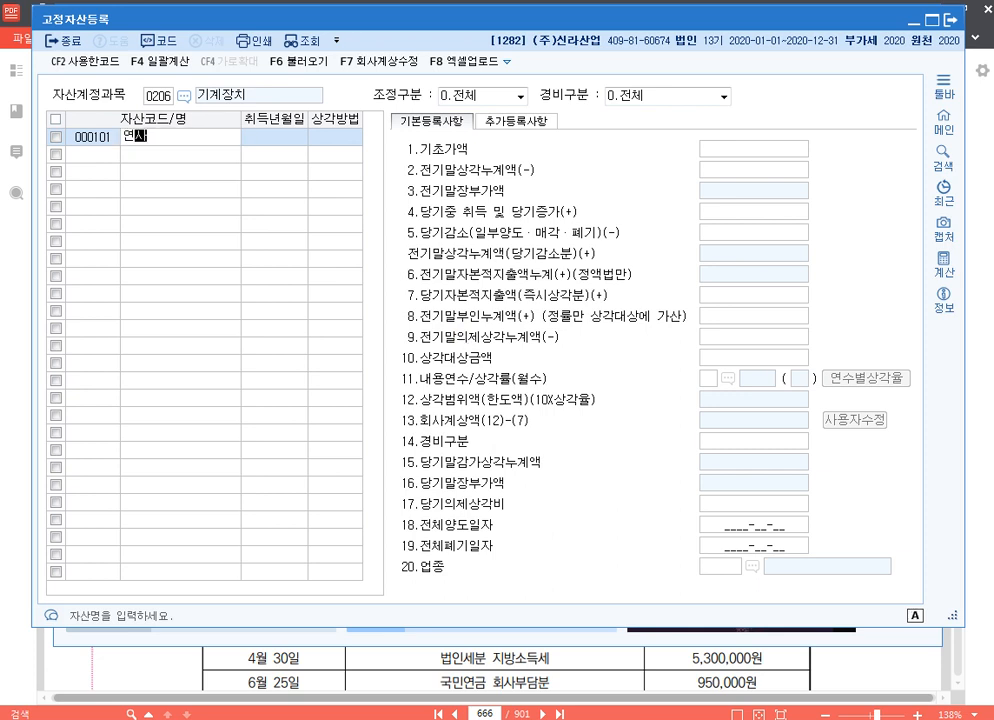
{"action": "type", "text": "ㄱ기"}
{"action": "key", "text": "Return"}
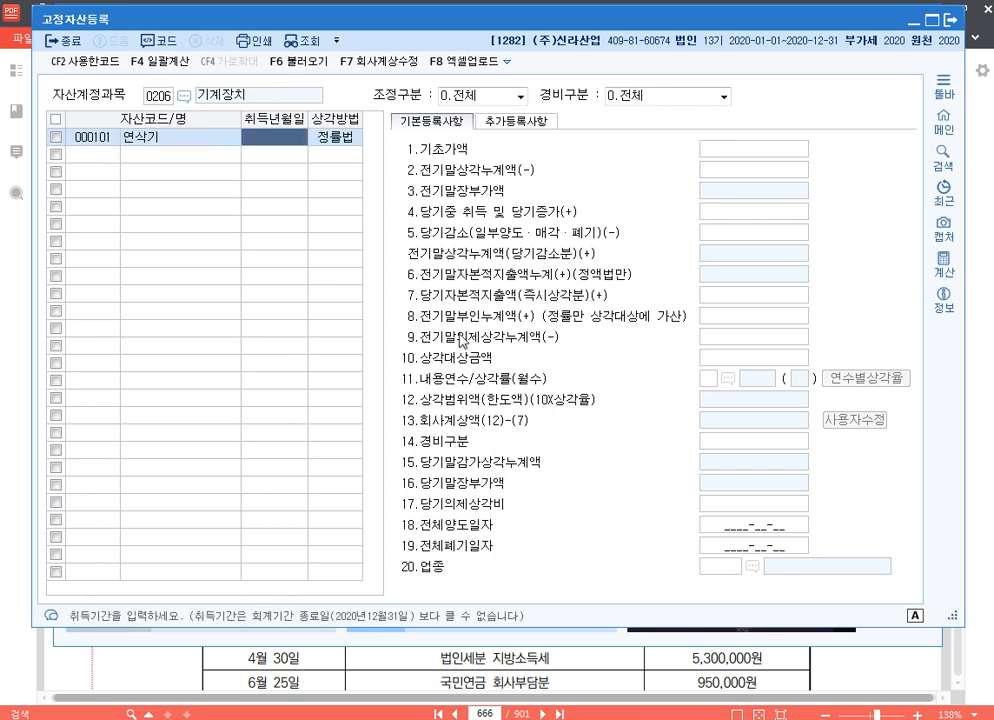
{"action": "type", "text": "2018-07-0"}
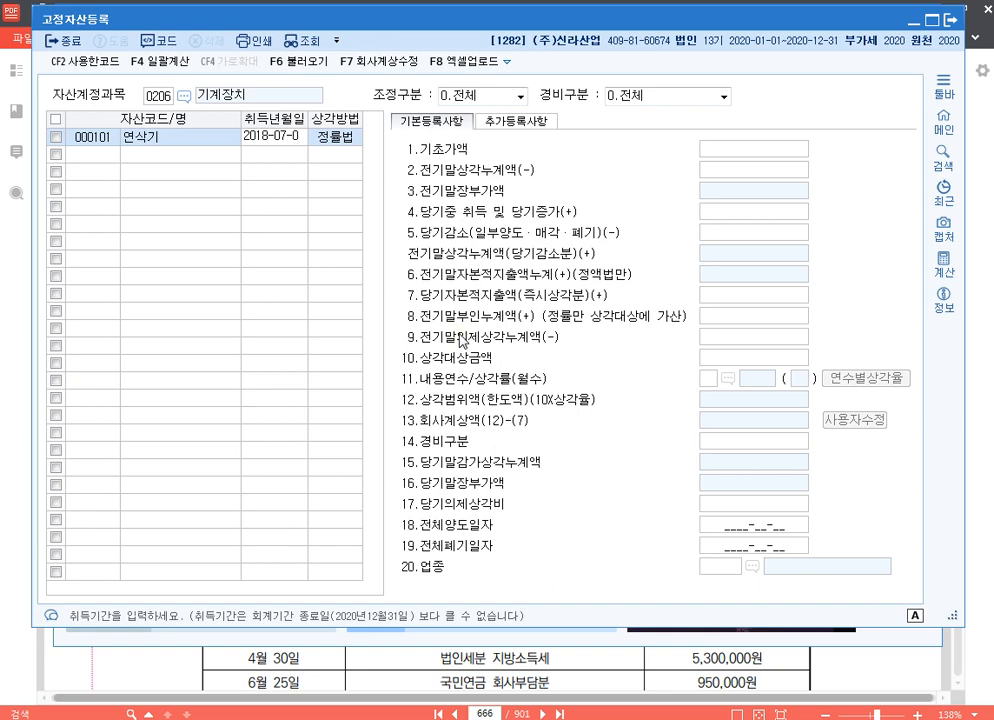
{"action": "type", "text": "1"}
{"action": "key", "text": "Return"}
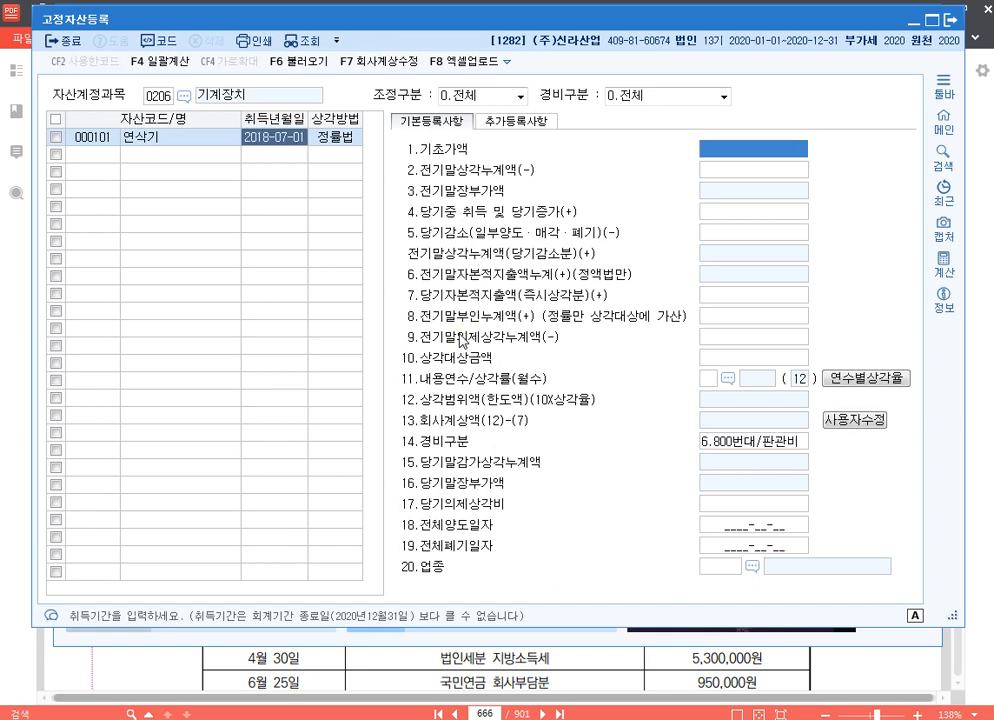
For 연삭기, set 기초가액 to 25,000,000 and 전기말상각누계액 to 16,000,000
{"action": "type", "text": "25000000"}
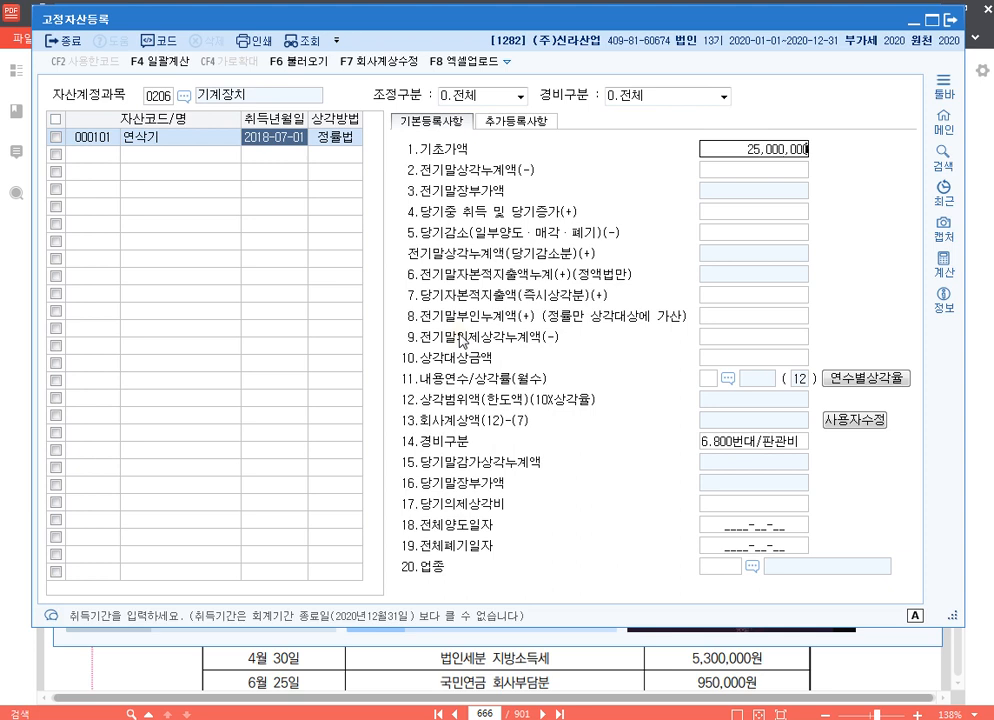
{"action": "key", "text": "Return"}
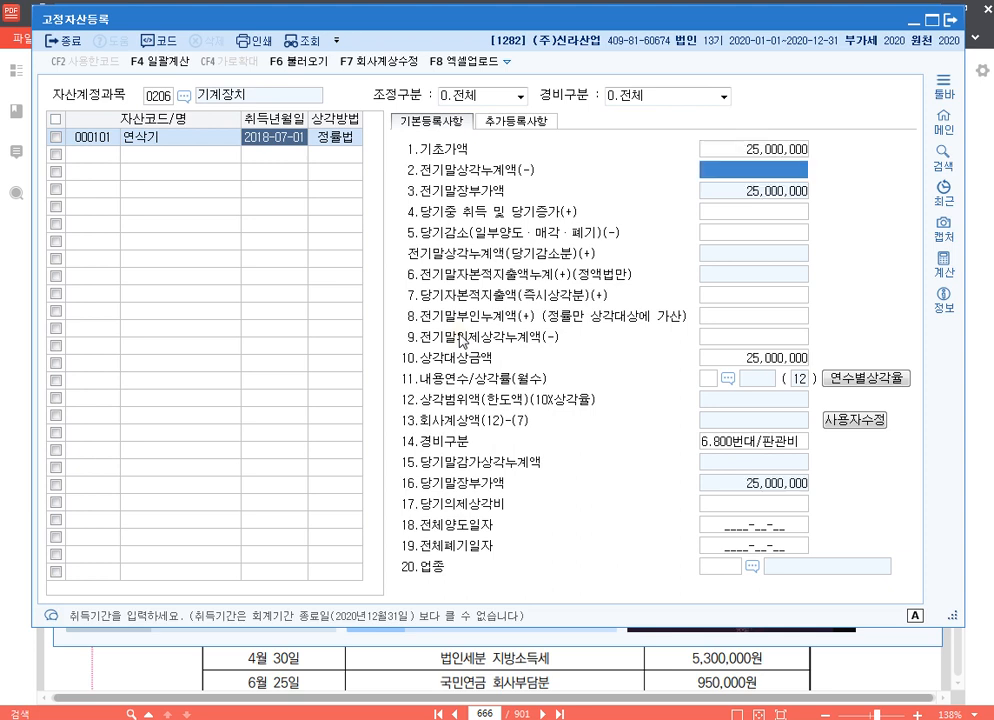
{"action": "type", "text": "16000000"}
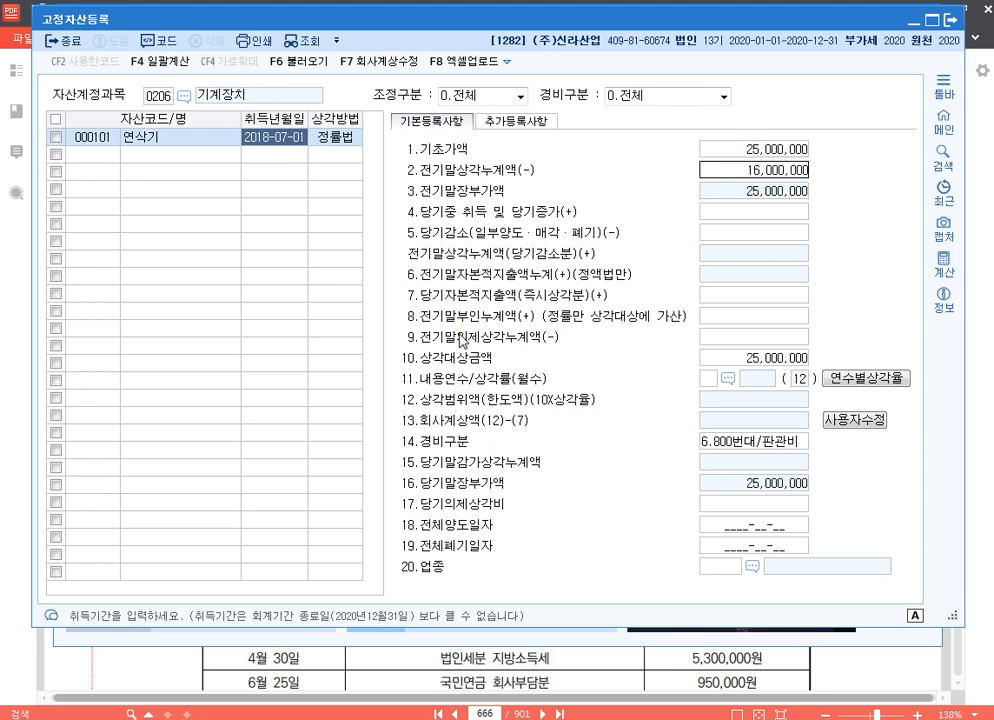
{"action": "key", "text": "Return"}
Set 연삭기's 당기자본적지출액(즉시상각분) to 5,000,000 and 전기말부인누계액 to 3,000,000
{"action": "key", "text": "Return"}
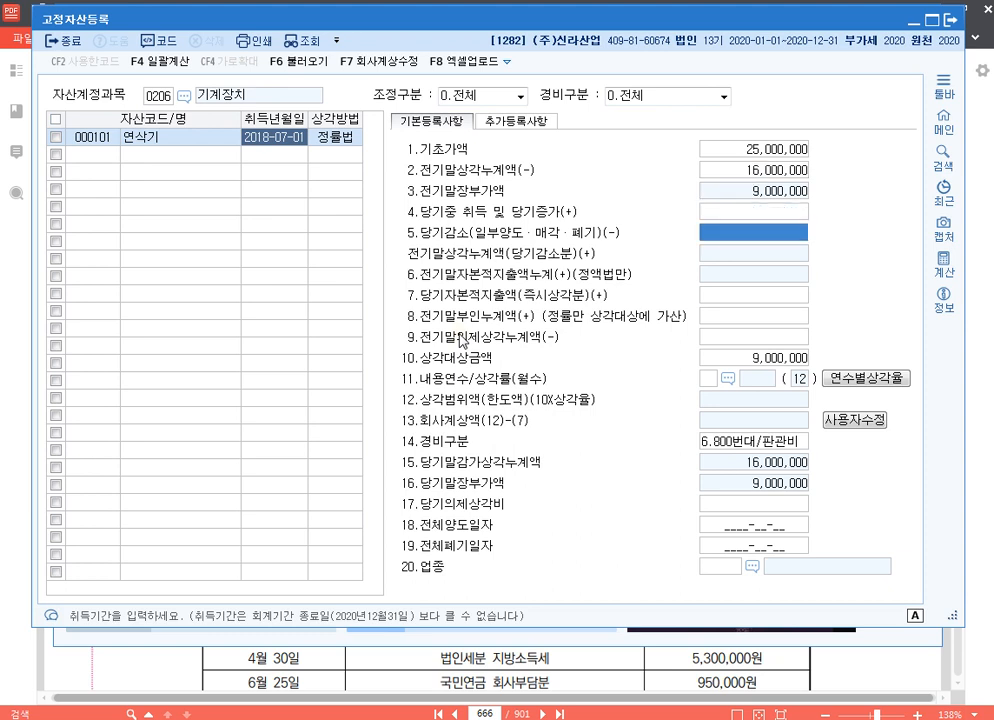
{"action": "key", "text": "Return"}
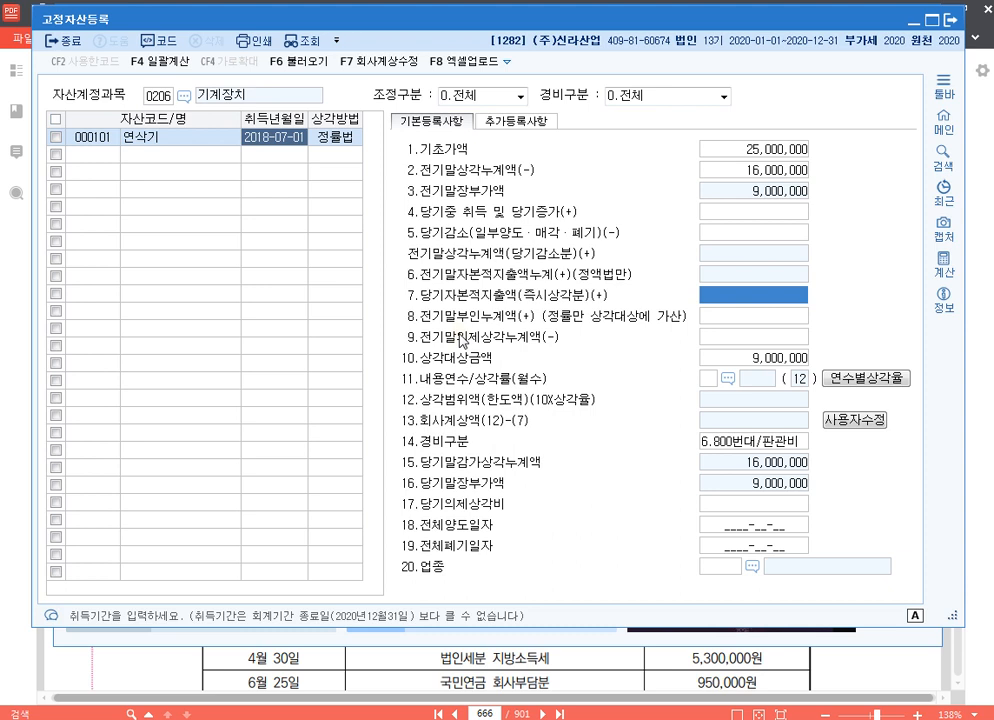
{"action": "type", "text": "5000000"}
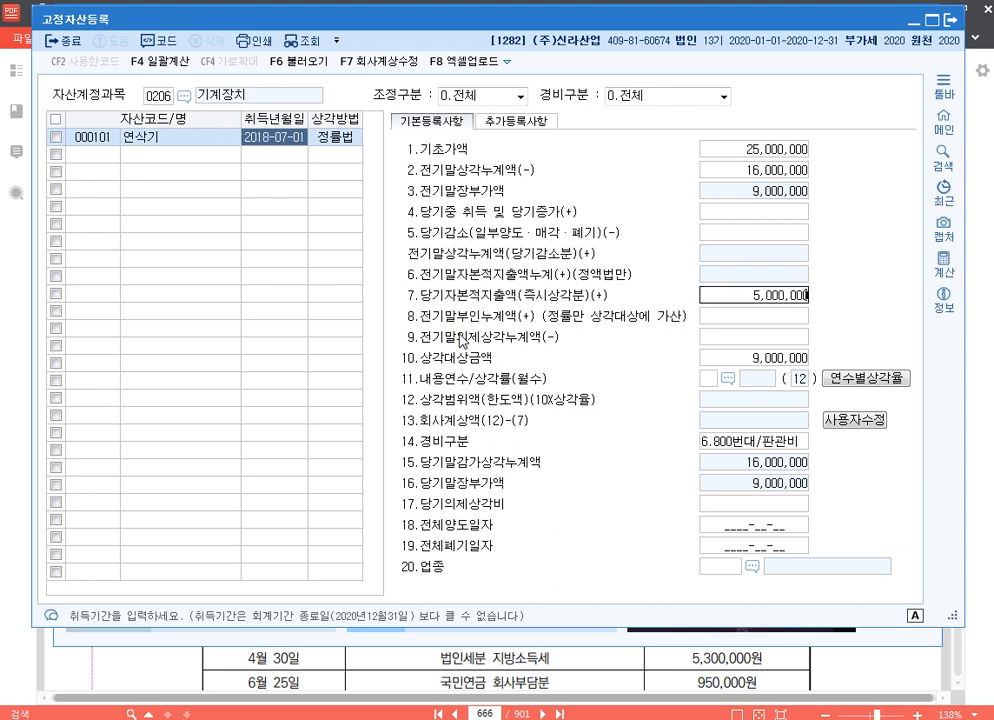
{"action": "key", "text": "Return"}
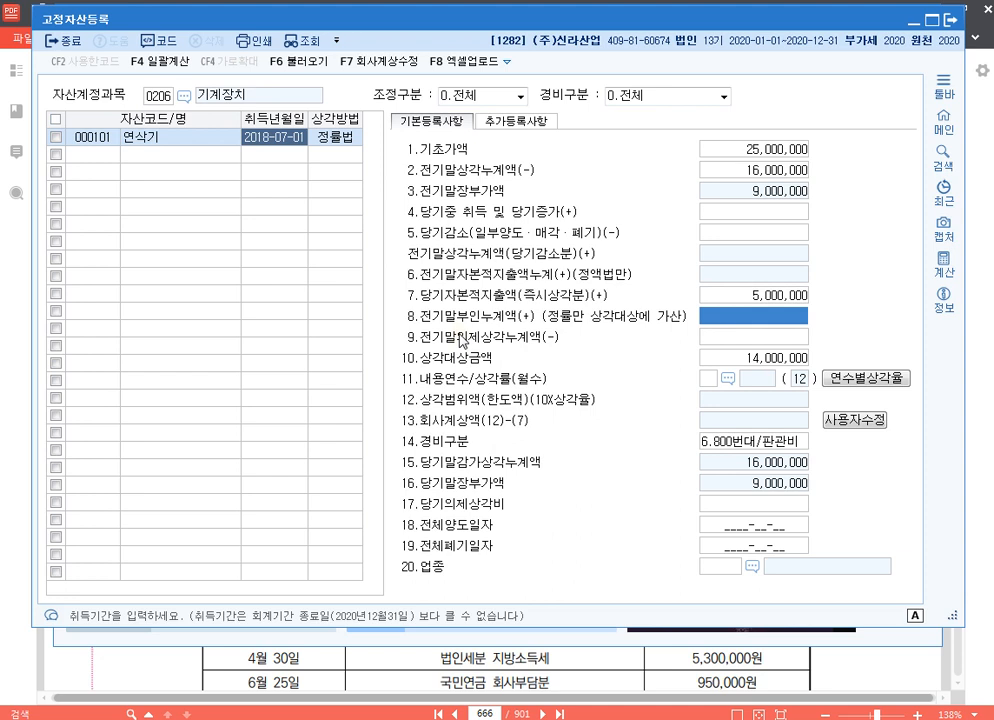
{"action": "type", "text": "3000000"}
{"action": "key", "text": "Return"}
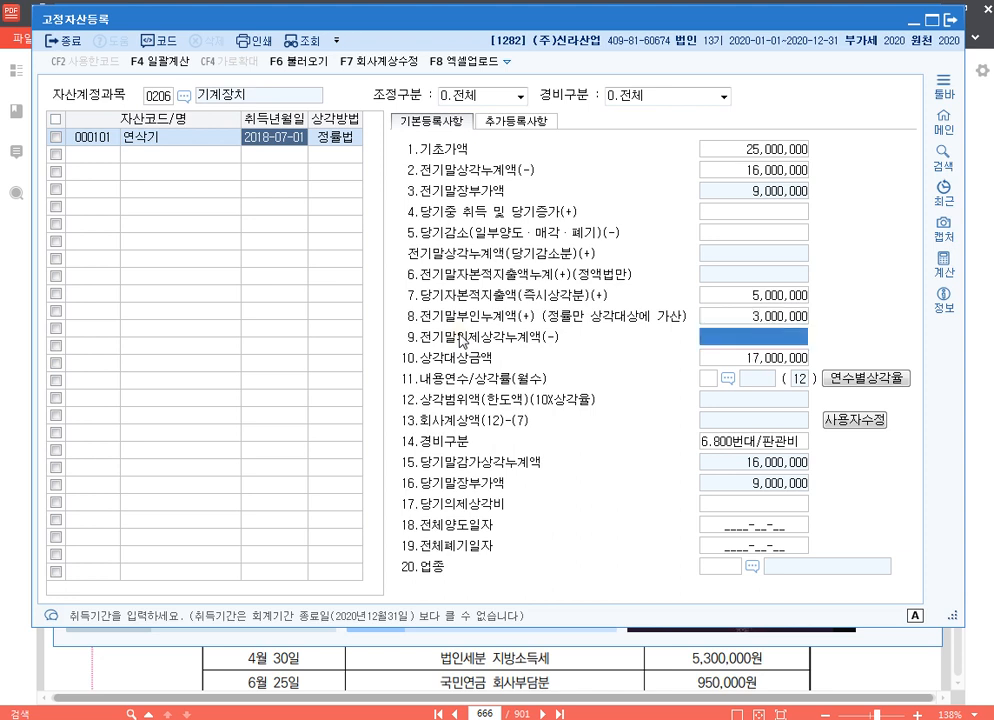
Set 연삭기's 내용연수 to 5 and its 경비구분 to 1.500번대/제조
{"action": "key", "text": "Return"}
{"action": "key", "text": "Return"}
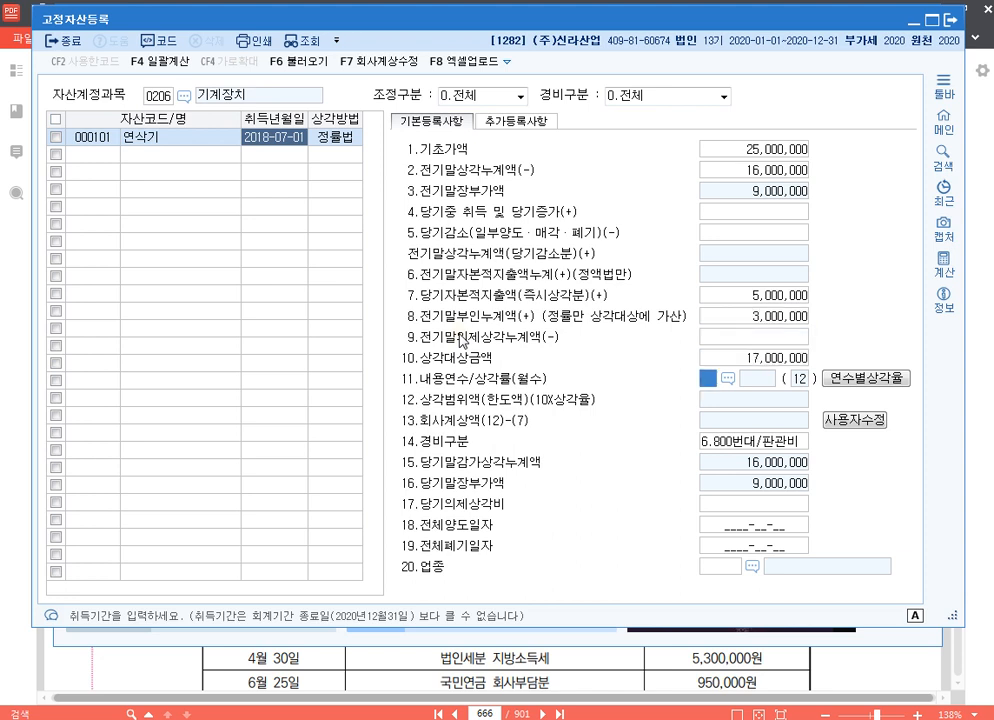
{"action": "type", "text": "8"}
{"action": "key", "text": "Return"}
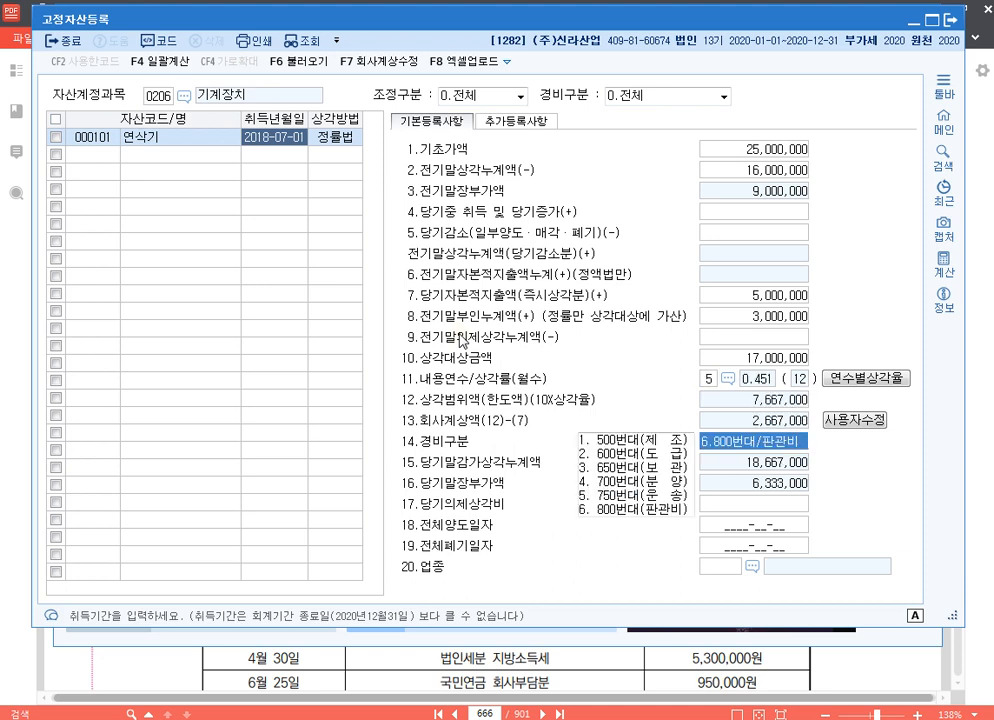
{"action": "type", "text": "1"}
{"action": "key", "text": "Return"}
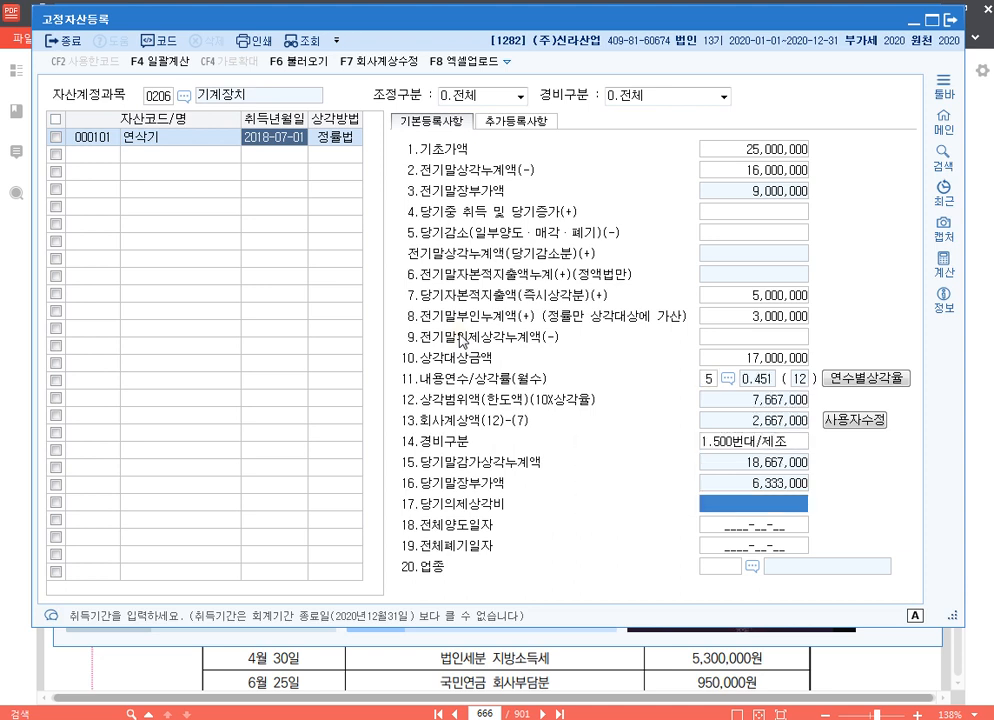
Look up the 업종 codes for 연삭기 and assign 13 제조업
{"action": "key", "text": "Return"}
{"action": "key", "text": "Return"}
{"action": "key", "text": "Return"}
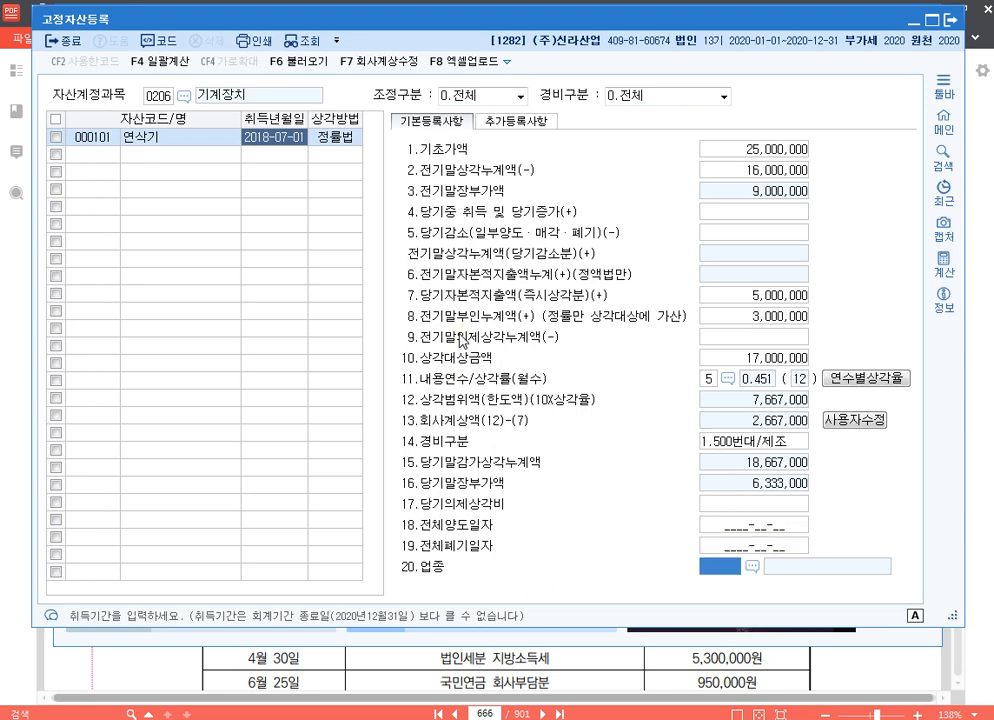
{"action": "key", "text": "F2"}
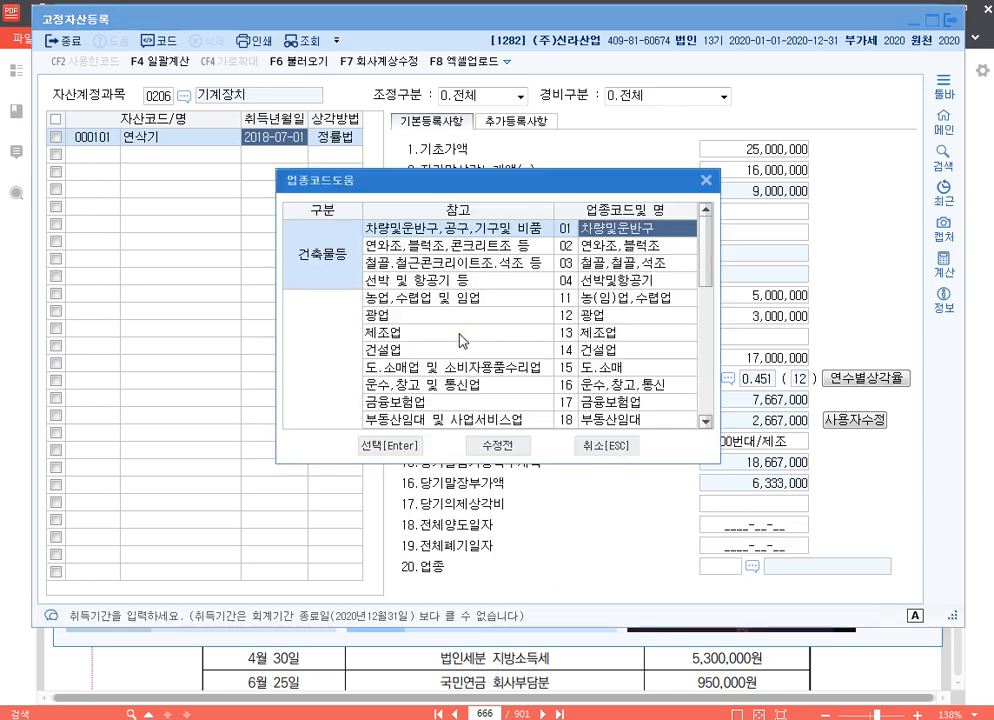
{"action": "key", "text": "Down"}
{"action": "key", "text": "Down"}
{"action": "key", "text": "Down"}
{"action": "key", "text": "Down"}
{"action": "key", "text": "Down"}
{"action": "key", "text": "Down"}
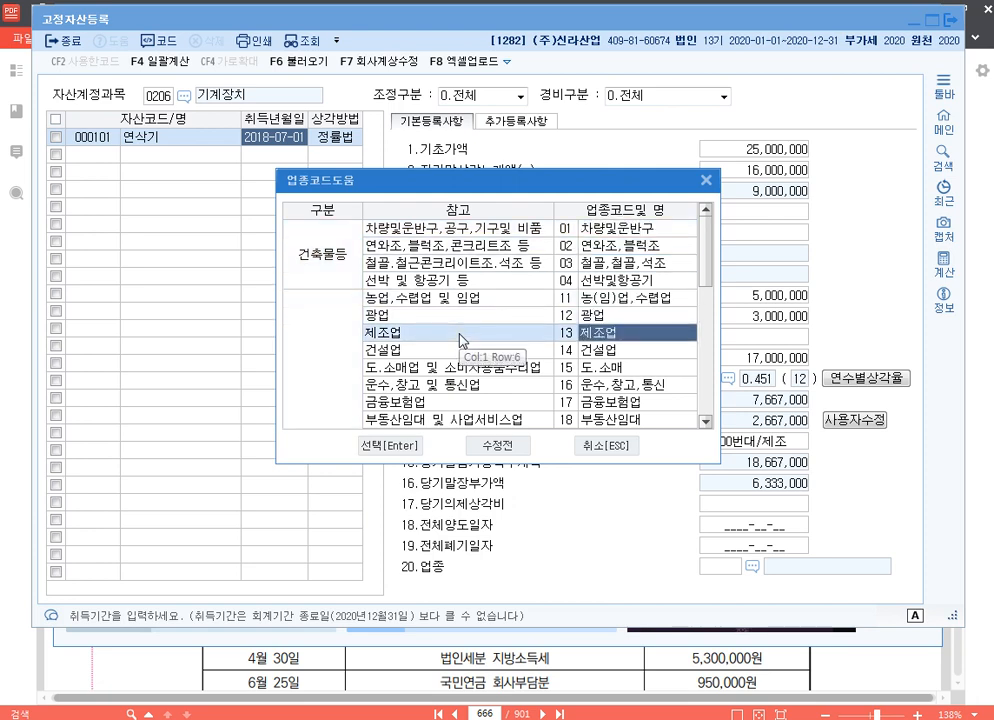
{"action": "key", "text": "Return"}
Override 연삭기's 회사계상액 with 9,000,000 through 사용자수정
{"action": "key", "text": "Up"}
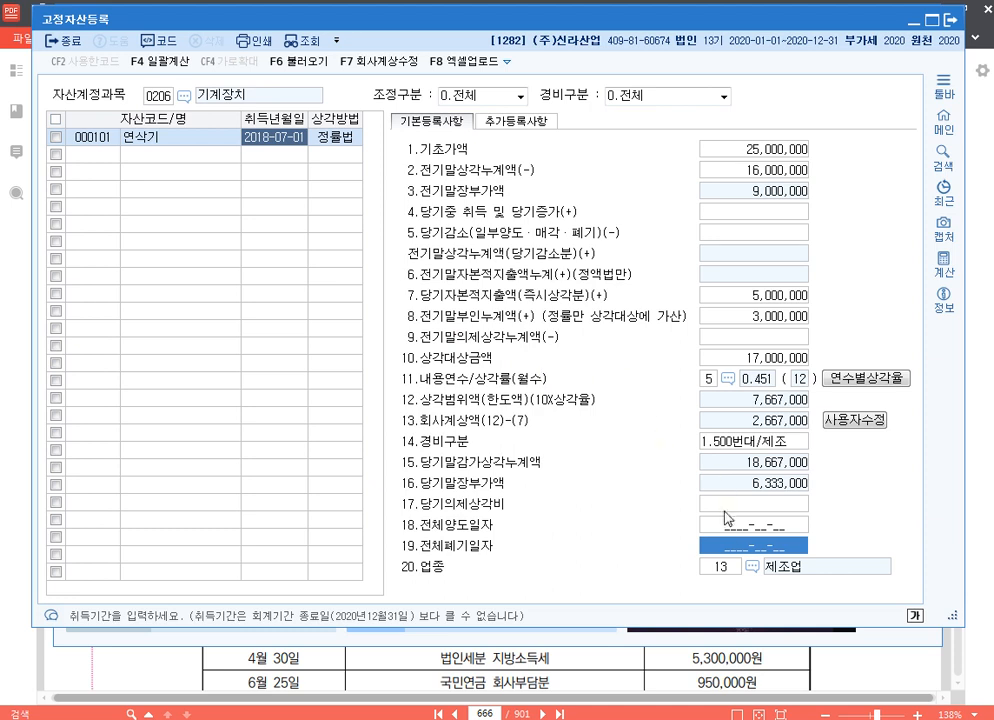
{"action": "left_click", "coordinate": [856, 424]}
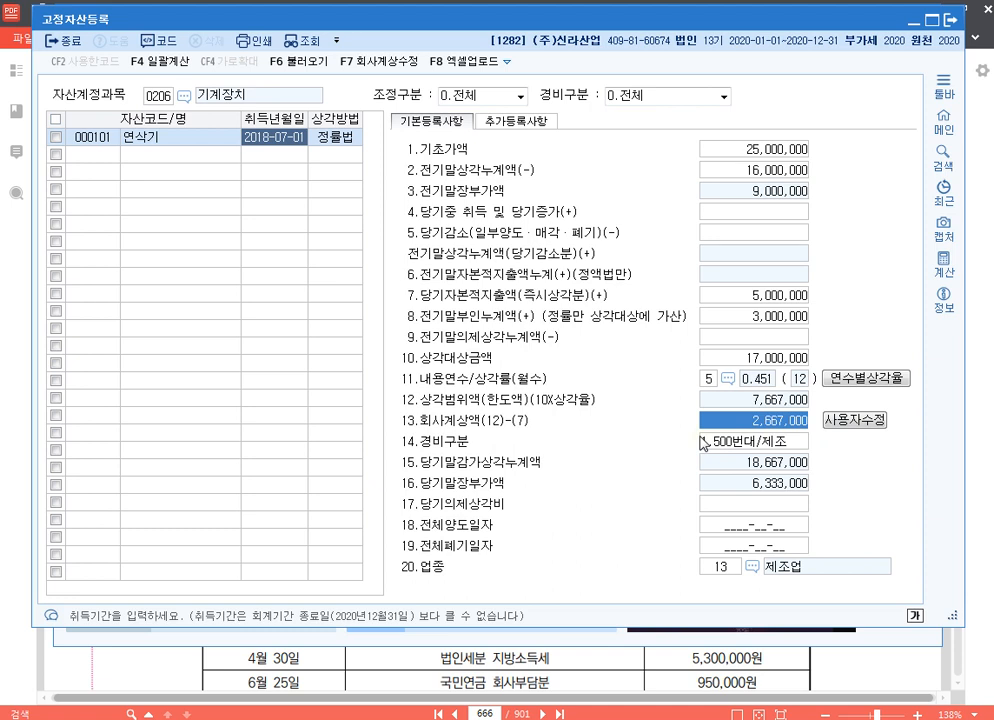
{"action": "type", "text": "9000000"}
{"action": "key", "text": "Return"}
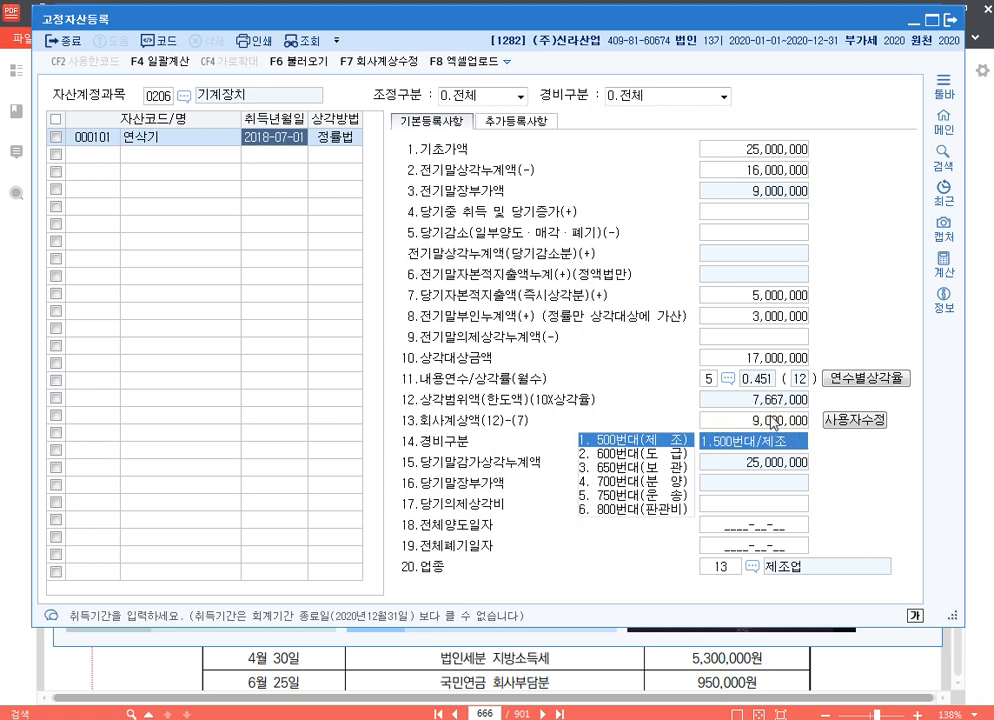
Register a second machinery asset, code 102, as 밀링머신 with 취득년월일 2020-05-03
{"action": "left_click", "coordinate": [104, 155]}
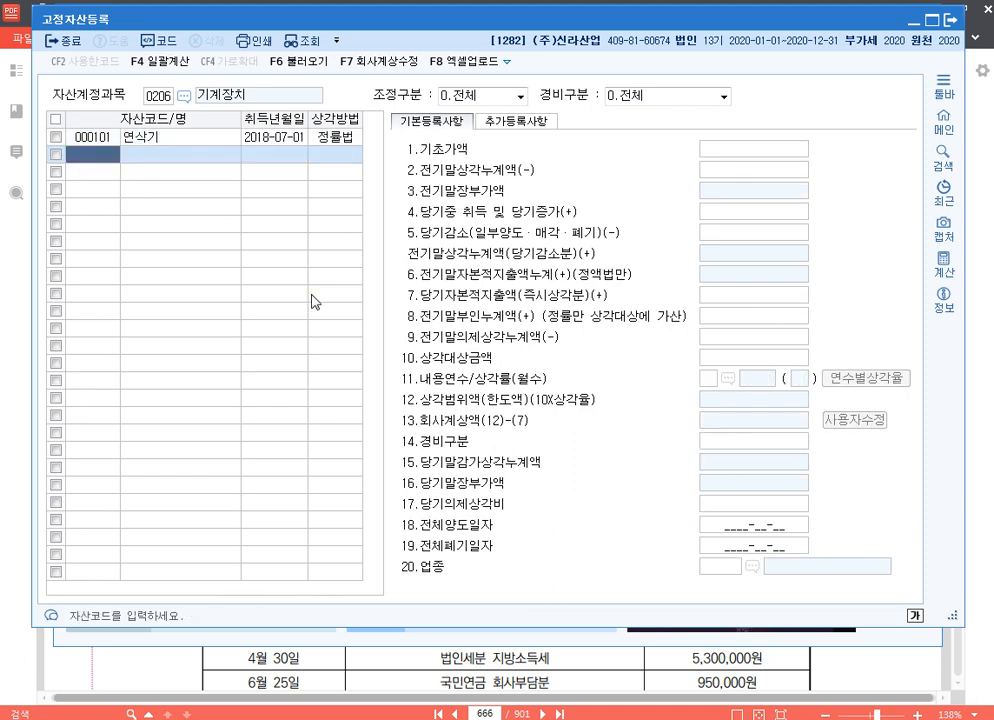
{"action": "type", "text": "102"}
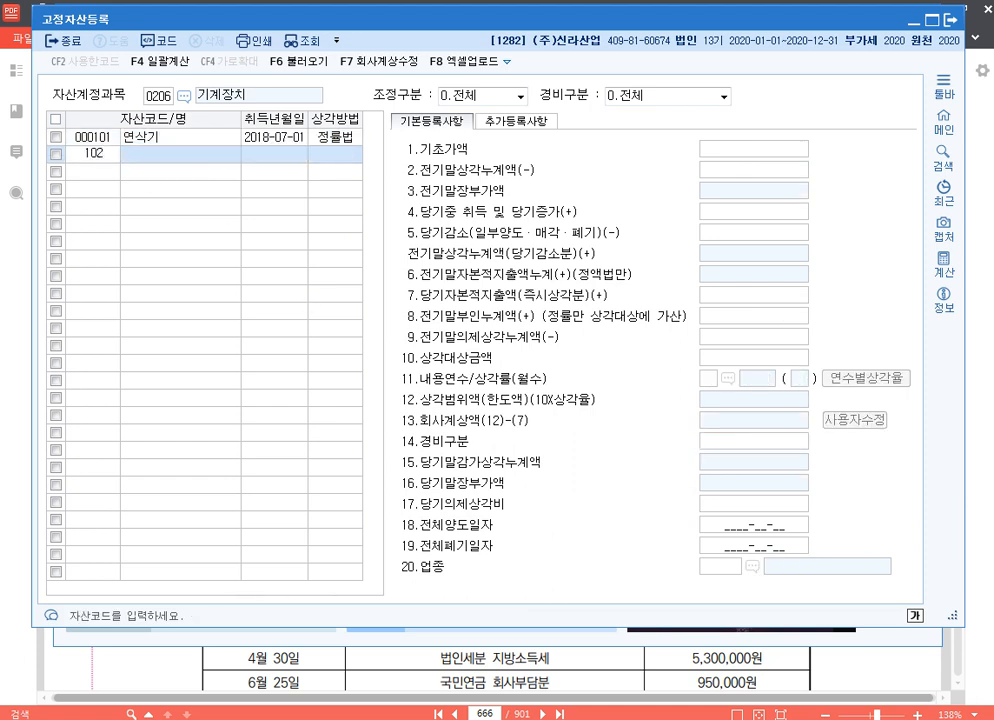
{"action": "key", "text": "Return"}
{"action": "type", "text": "밀링"}
{"action": "type", "text": "머신"}
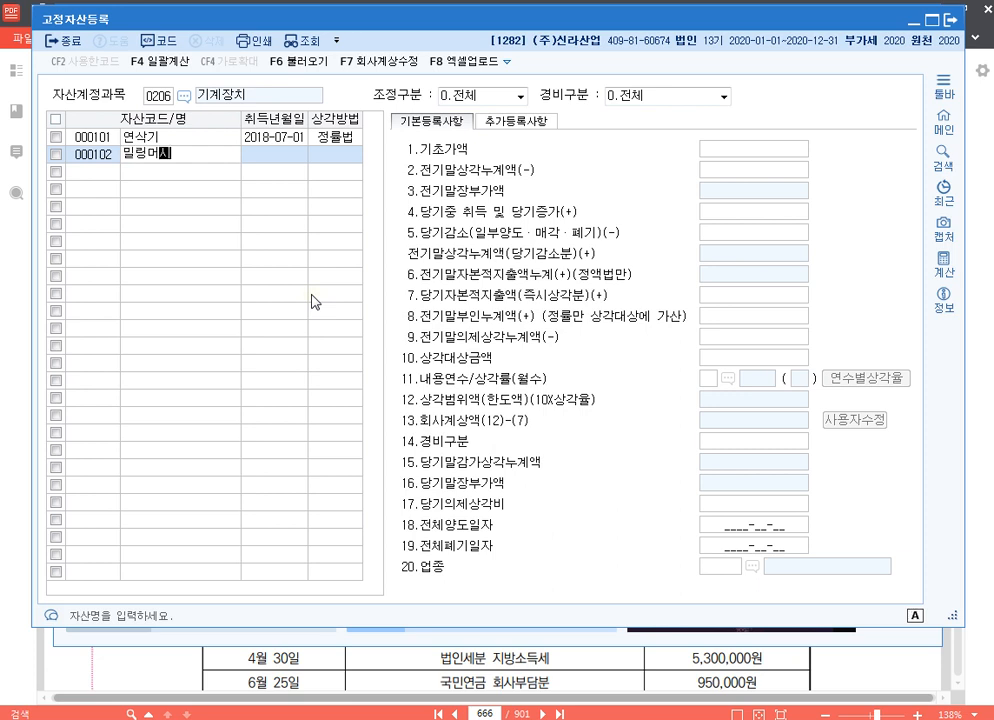
{"action": "key", "text": "Return"}
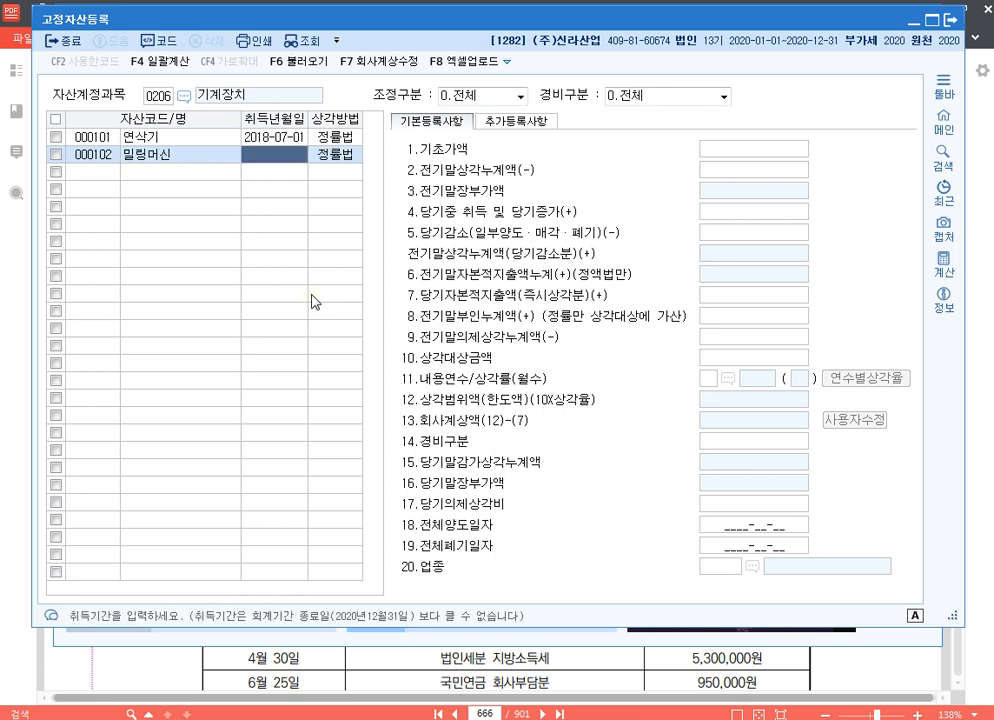
{"action": "type", "text": "20200503"}
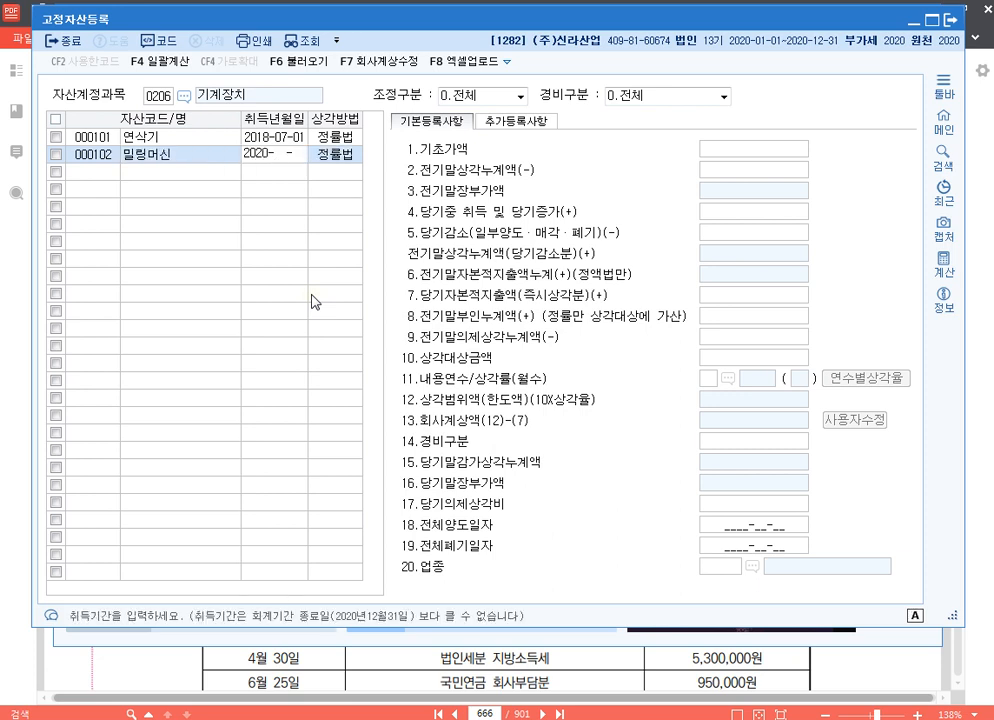
{"action": "key", "text": "Return"}
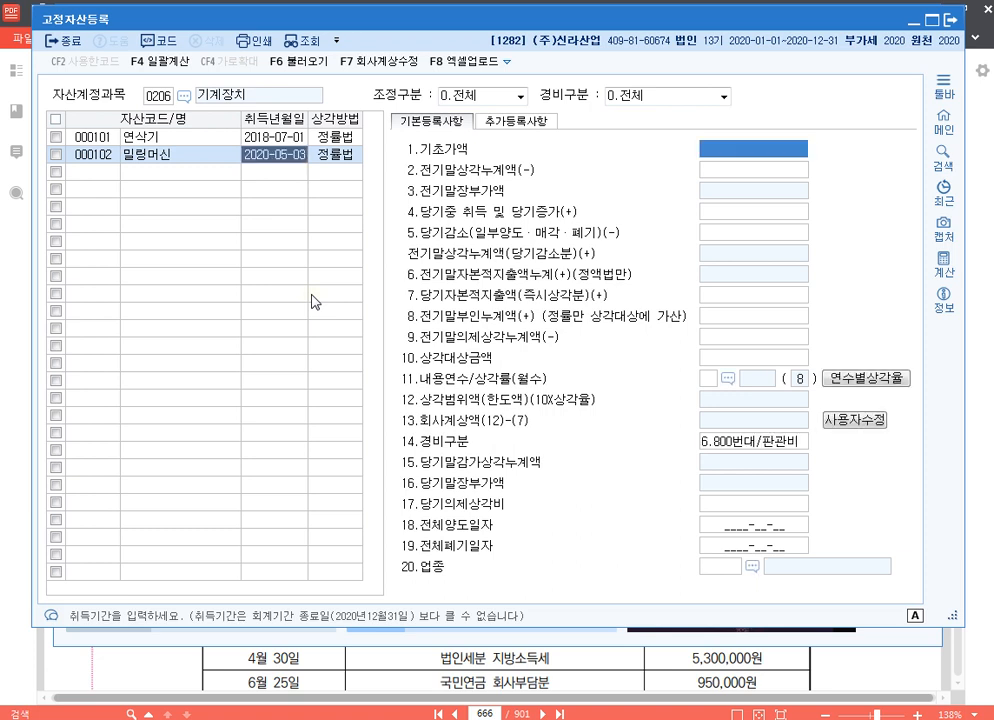
Set 밀링머신's 당기중 취득 및 당기증가 to 40,000,000, leaving 기초가액 and 전기말상각누계액 blank
{"action": "key", "text": "Return"}
{"action": "key", "text": "Return"}
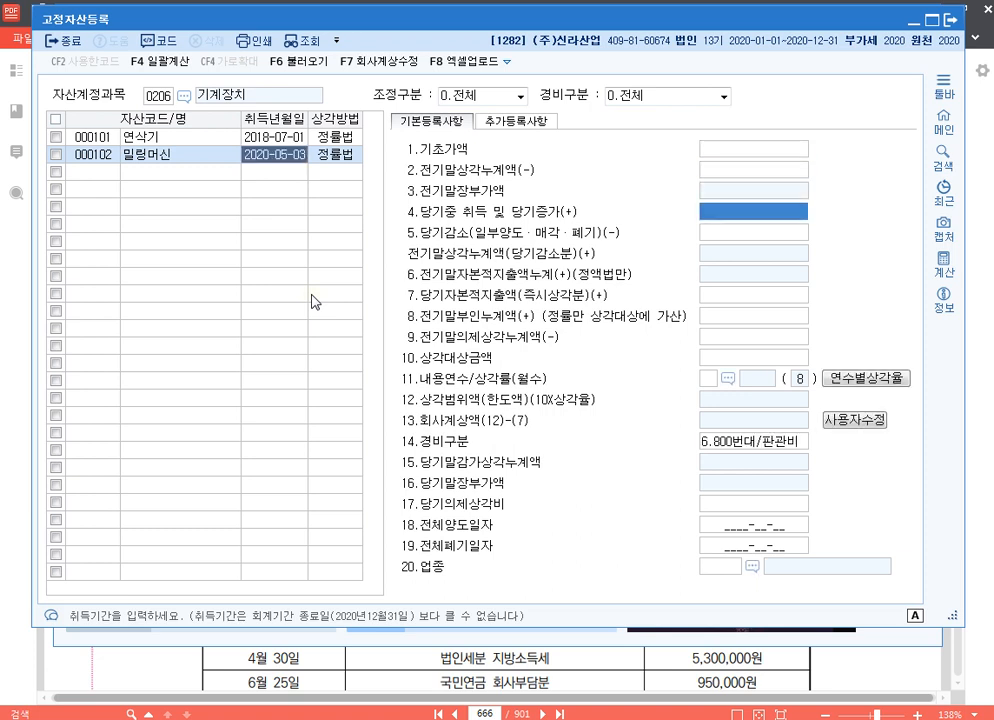
{"action": "type", "text": "40000000"}
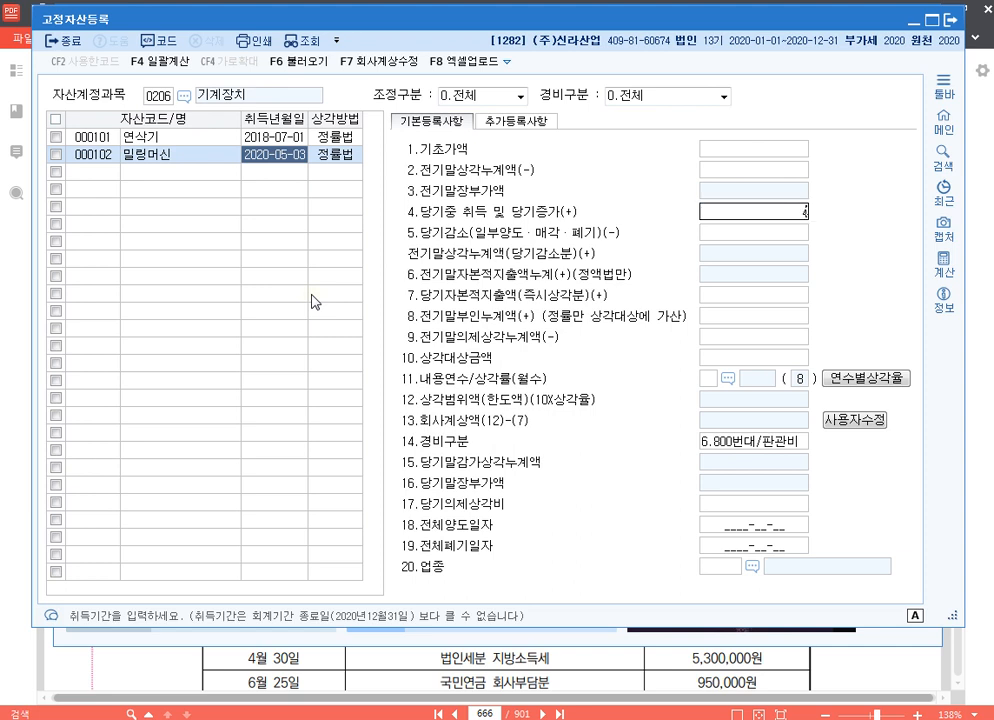
{"action": "key", "text": "Return"}
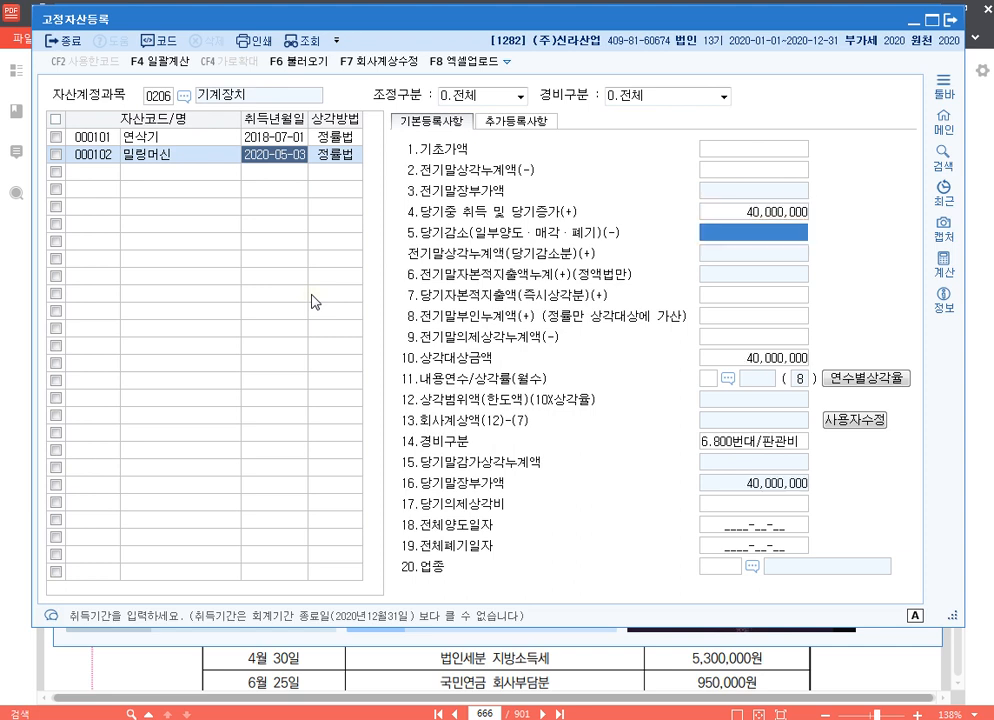
Set 밀링머신's 내용연수 to 5
{"action": "key", "text": "Return"}
{"action": "key", "text": "Return"}
{"action": "key", "text": "Return"}
{"action": "key", "text": "Return"}
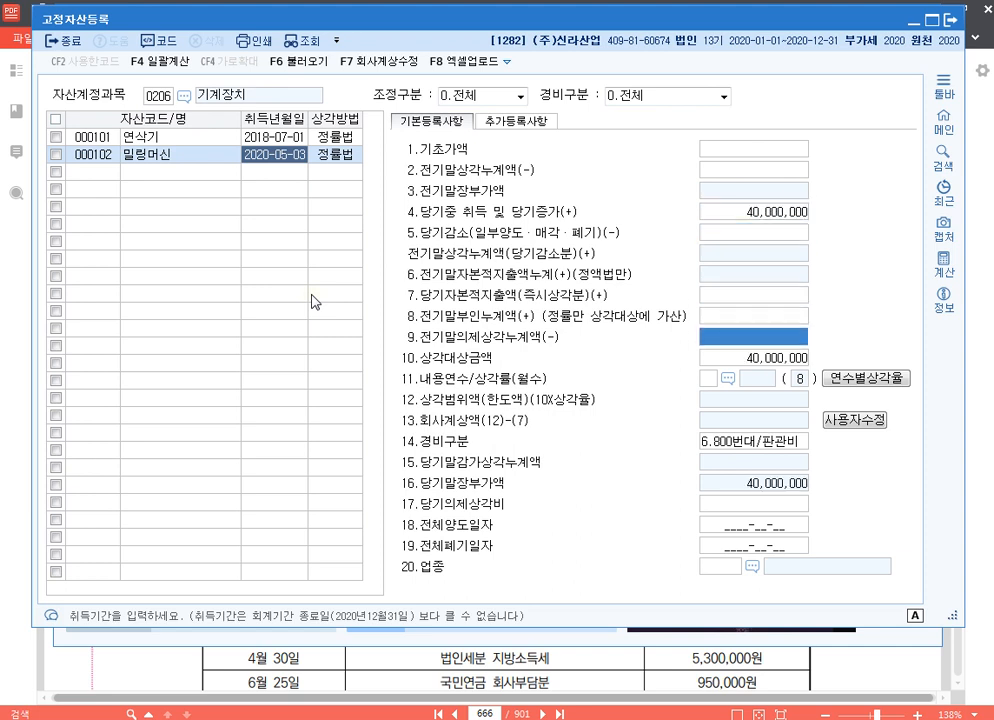
{"action": "key", "text": "Return"}
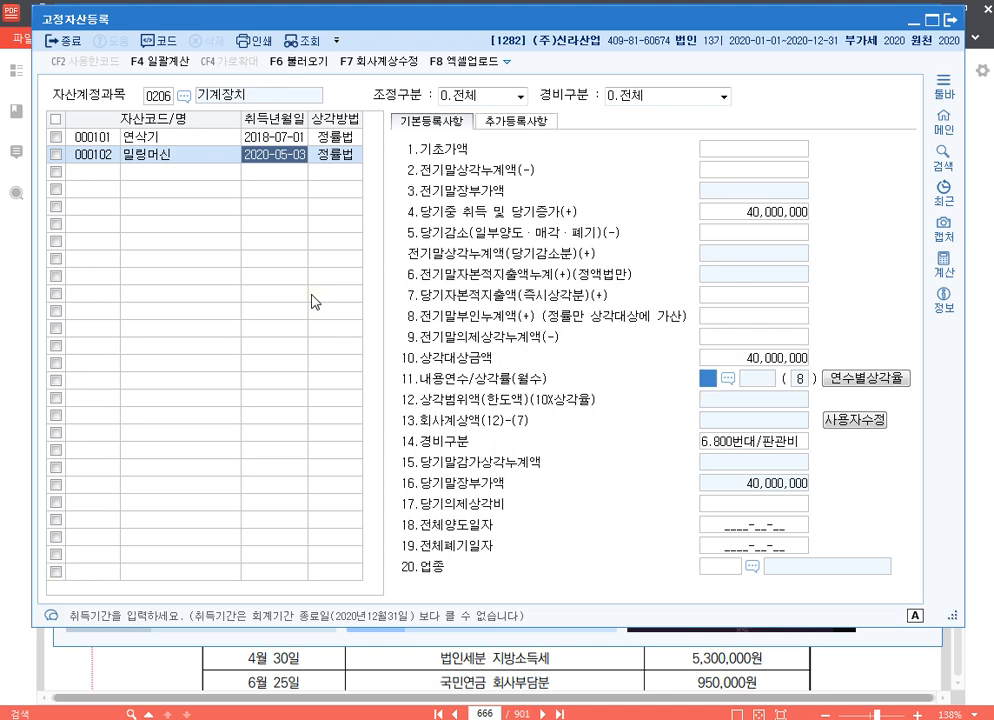
{"action": "type", "text": "5"}
{"action": "key", "text": "Return"}
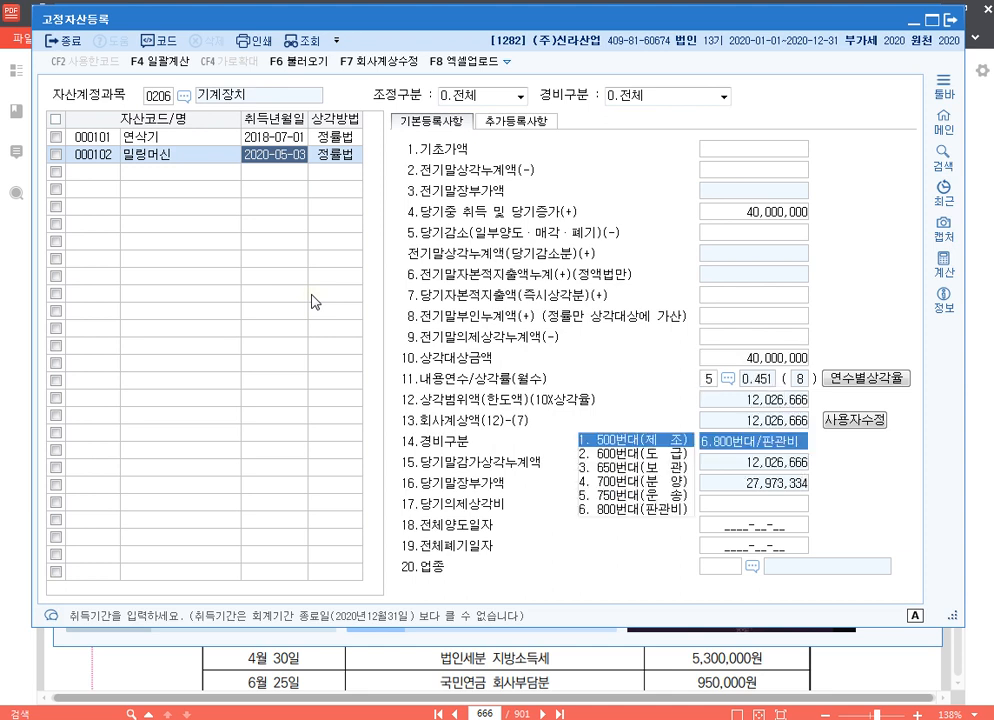
Set 밀링머신's 경비구분 to 1.500번대/제조 and its 업종 to 13 제조업
{"action": "key", "text": "Return"}
{"action": "key", "text": "Return"}
{"action": "key", "text": "Return"}
{"action": "key", "text": "Return"}
{"action": "type", "text": "13"}
{"action": "key", "text": "Return"}
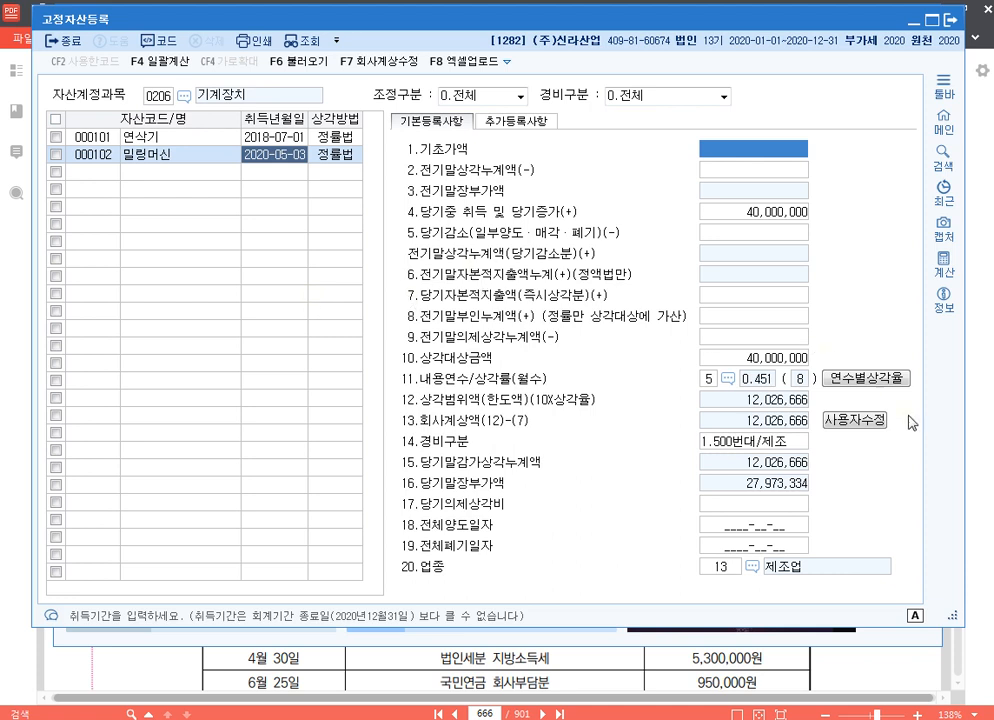
Override 밀링머신's 회사계상액 with 13,000,000 through 사용자수정 and close 고정자산등록
{"action": "left_click", "coordinate": [765, 421]}
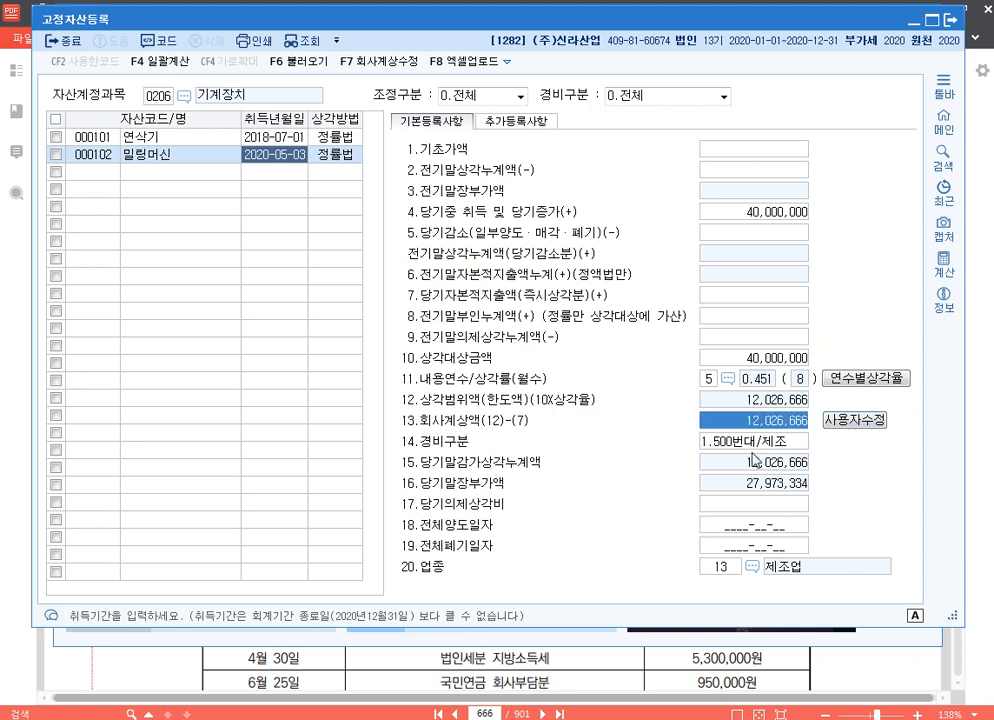
{"action": "type", "text": "13000000"}
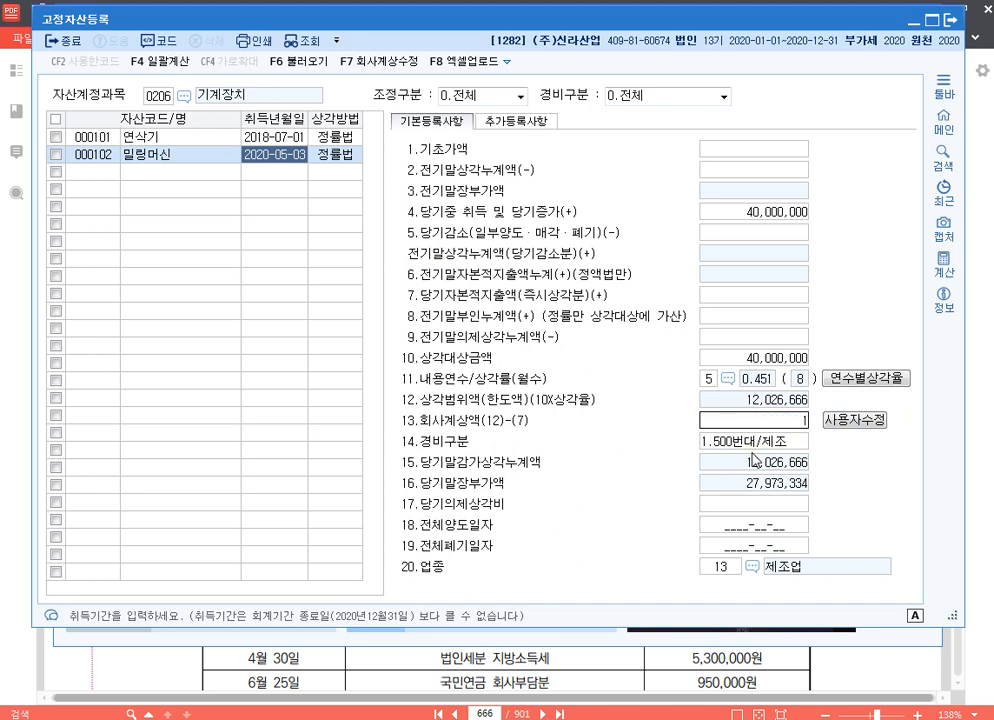
{"action": "key", "text": "Return"}
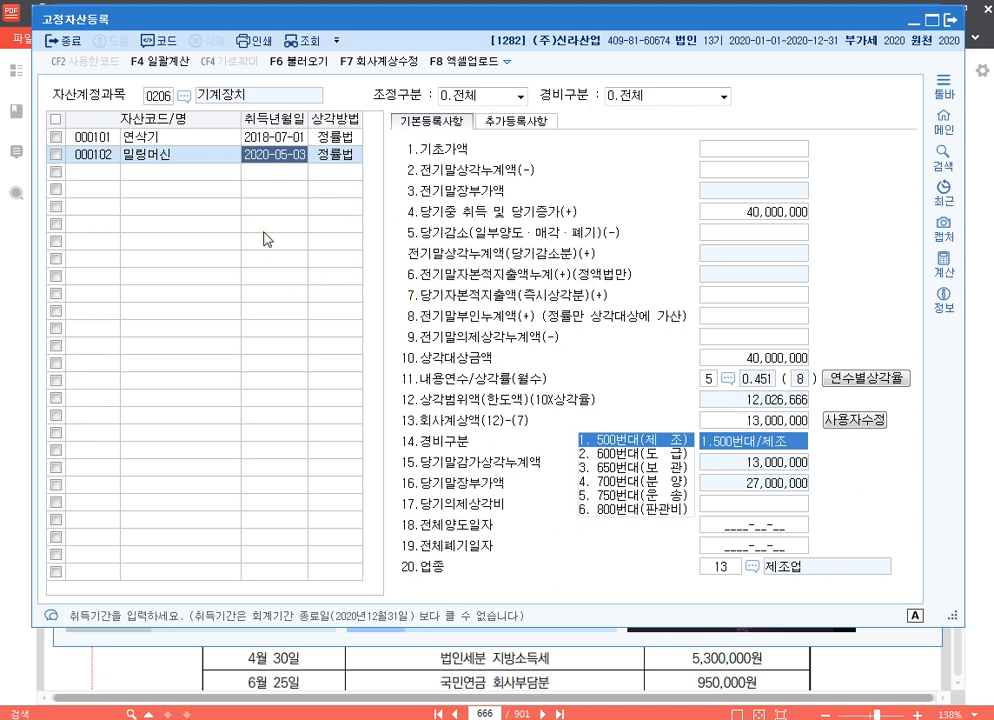
{"action": "left_click", "coordinate": [951, 20]}
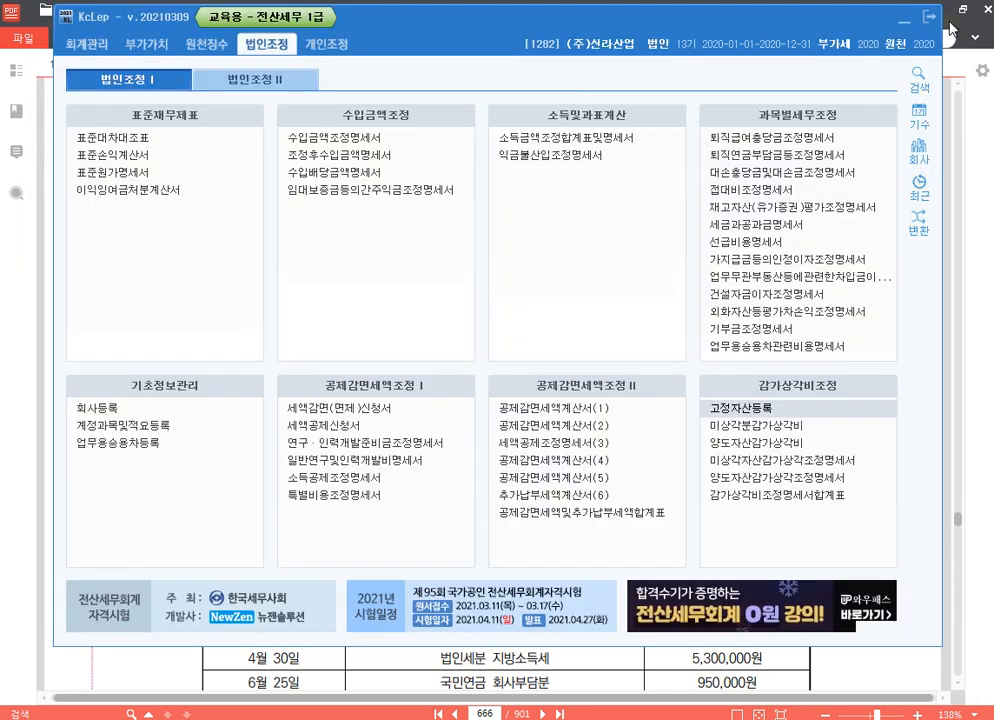
Open 미상각자산감가상각조정명세서 and load the registered machinery assets into it
{"action": "left_click", "coordinate": [829, 463]}
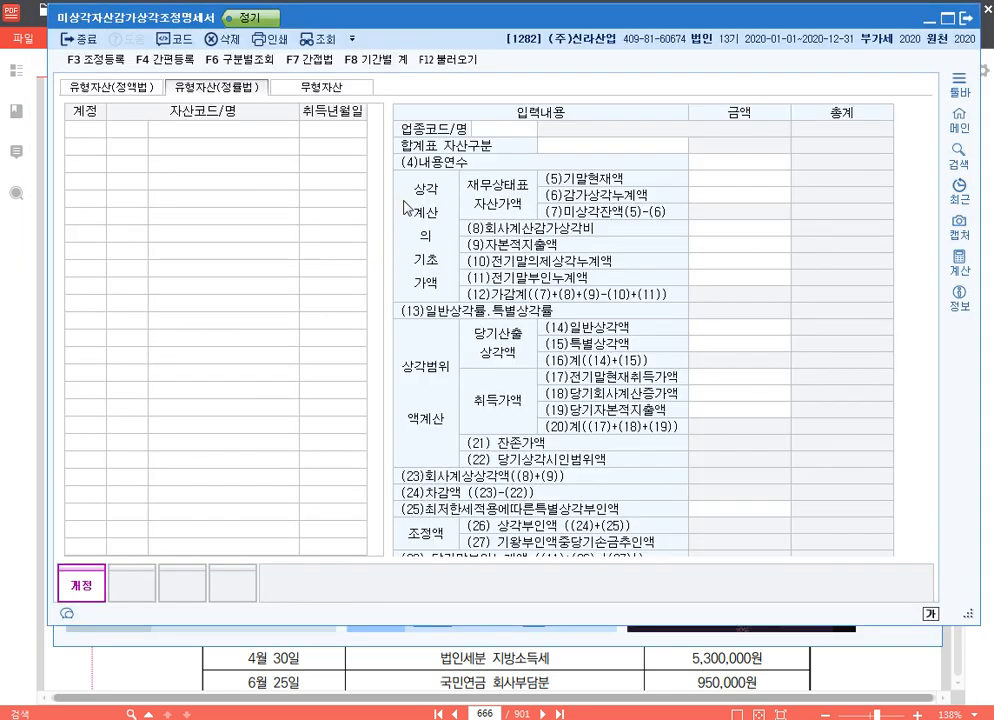
{"action": "left_click", "coordinate": [452, 60]}
{"action": "left_click", "coordinate": [576, 362]}
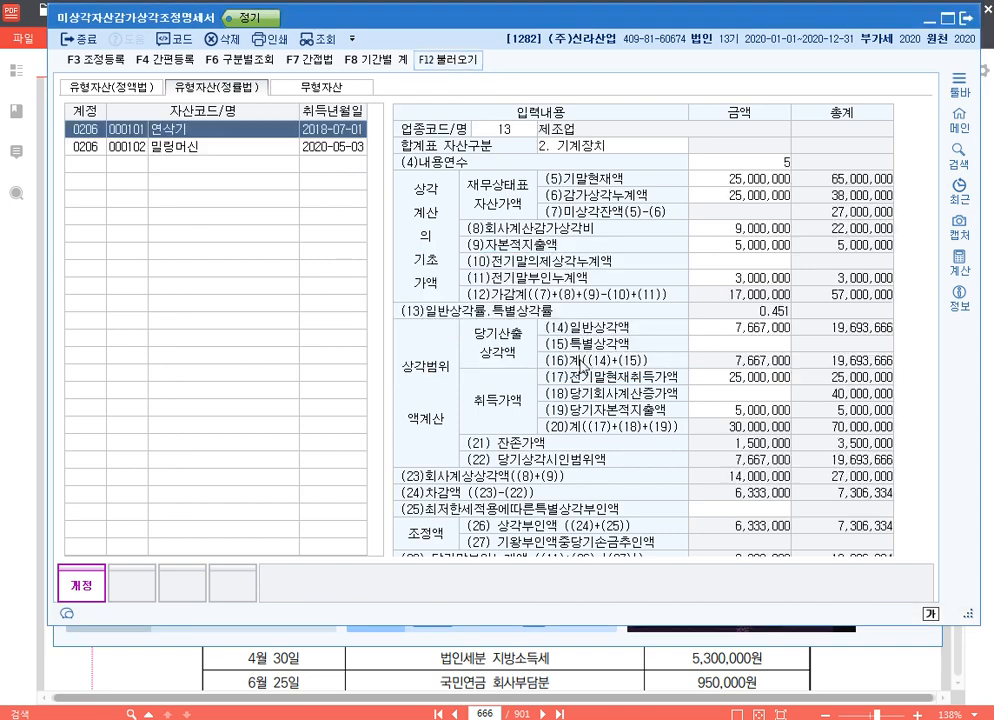
Compare the 상각범위액, 회사계상상각액 and 상각부인액 of 연삭기 and 밀링머신
{"action": "left_click", "coordinate": [199, 149]}
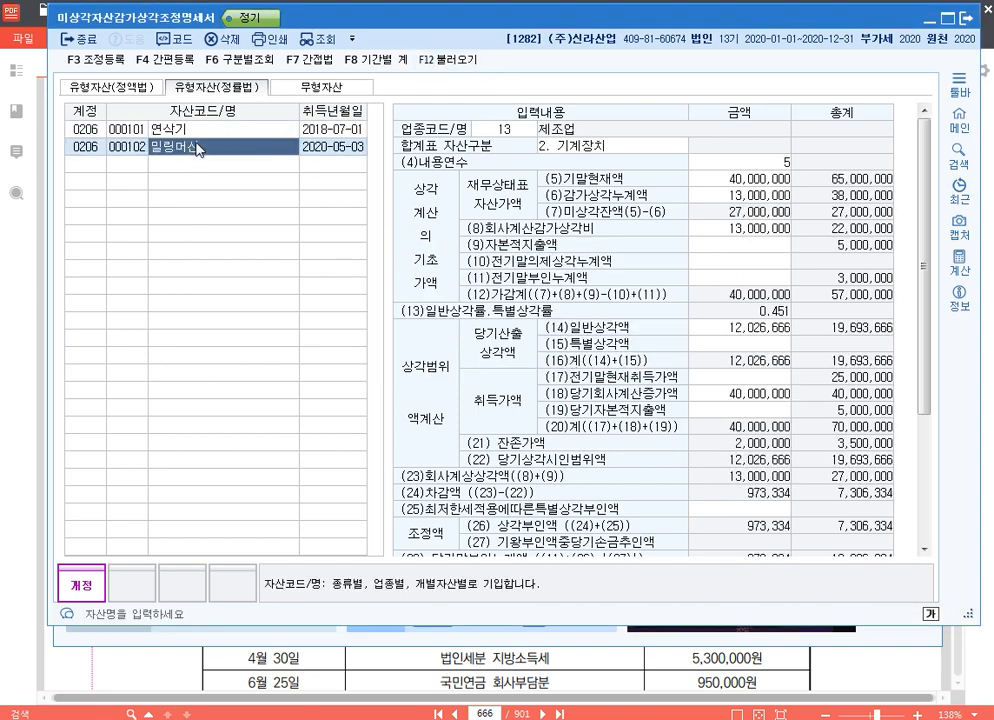
{"action": "left_click", "coordinate": [160, 129]}
{"action": "left_click", "coordinate": [203, 149]}
{"action": "left_click", "coordinate": [160, 128]}
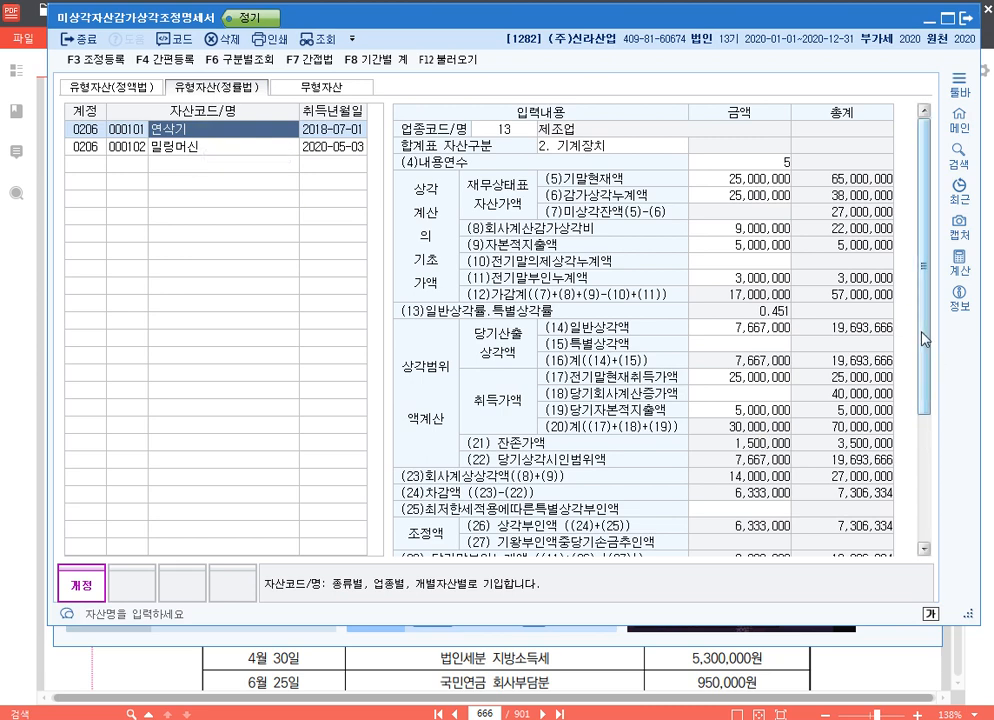
{"action": "scroll", "coordinate": [912, 479], "scroll_direction": "down", "scroll_amount": 3}
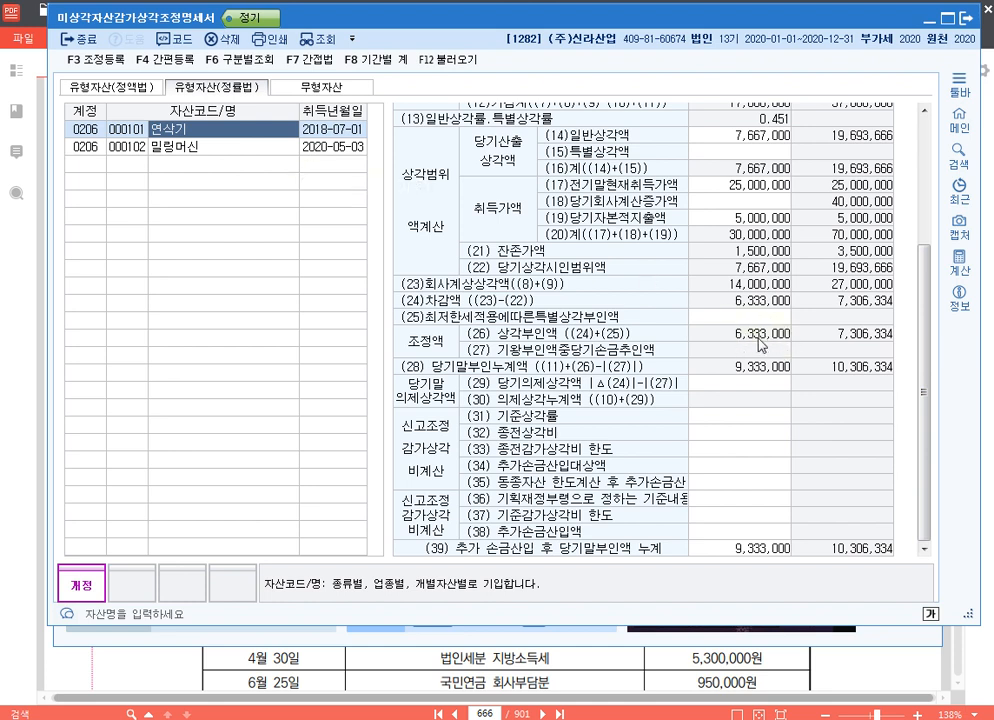
{"action": "left_click", "coordinate": [222, 147]}
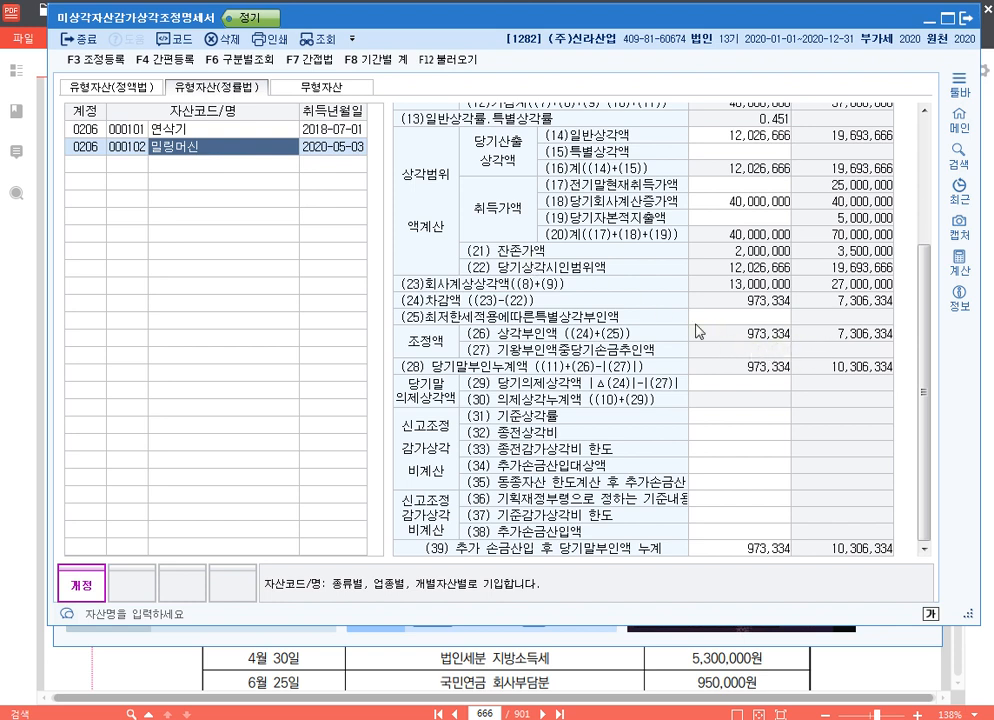
{"action": "left_click", "coordinate": [199, 132]}
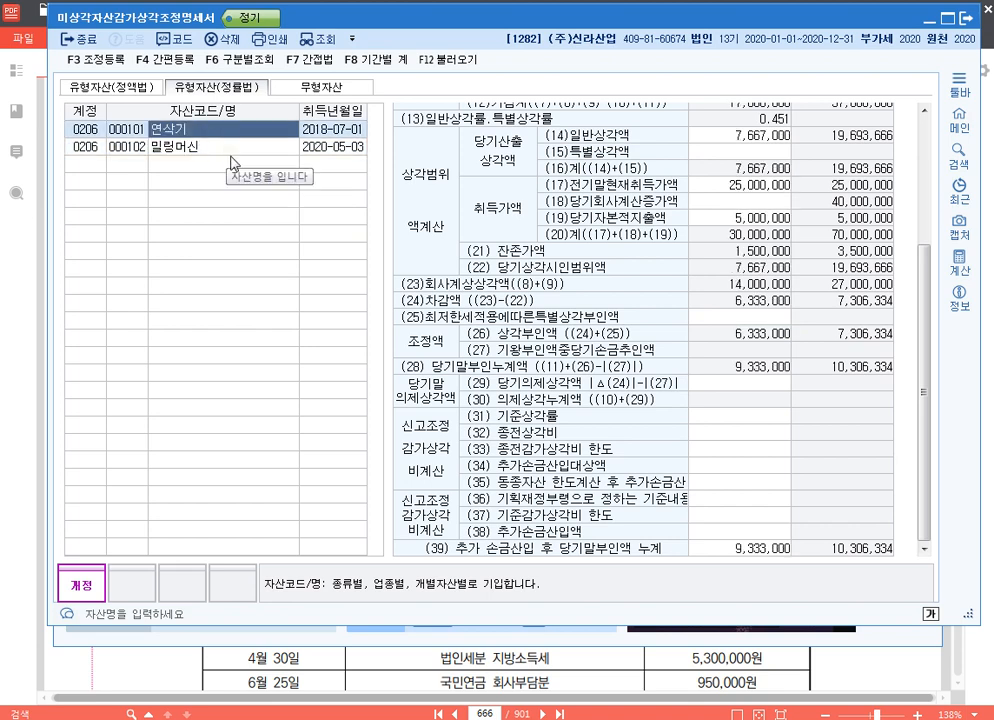
Add a direct-input 익금산입 및 손금불산입 entry 연삭기감가상각비한도초과 for 6,333,000 with 소득처분 유보발생
{"action": "key", "text": "F3"}
{"action": "left_click", "coordinate": [511, 536]}
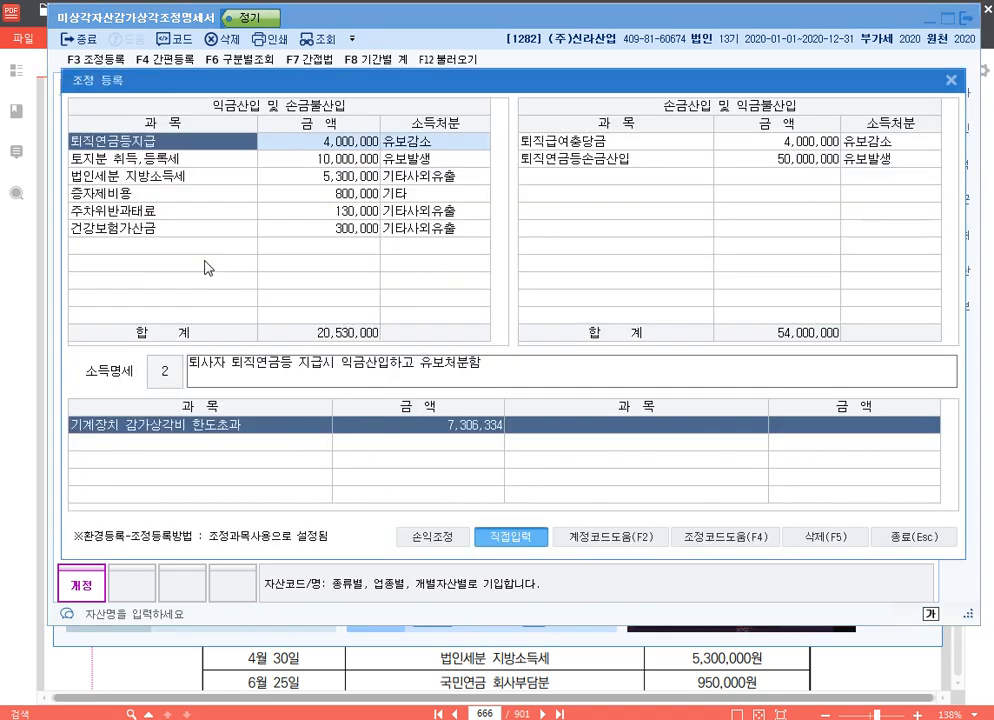
{"action": "type", "text": "연삭기"}
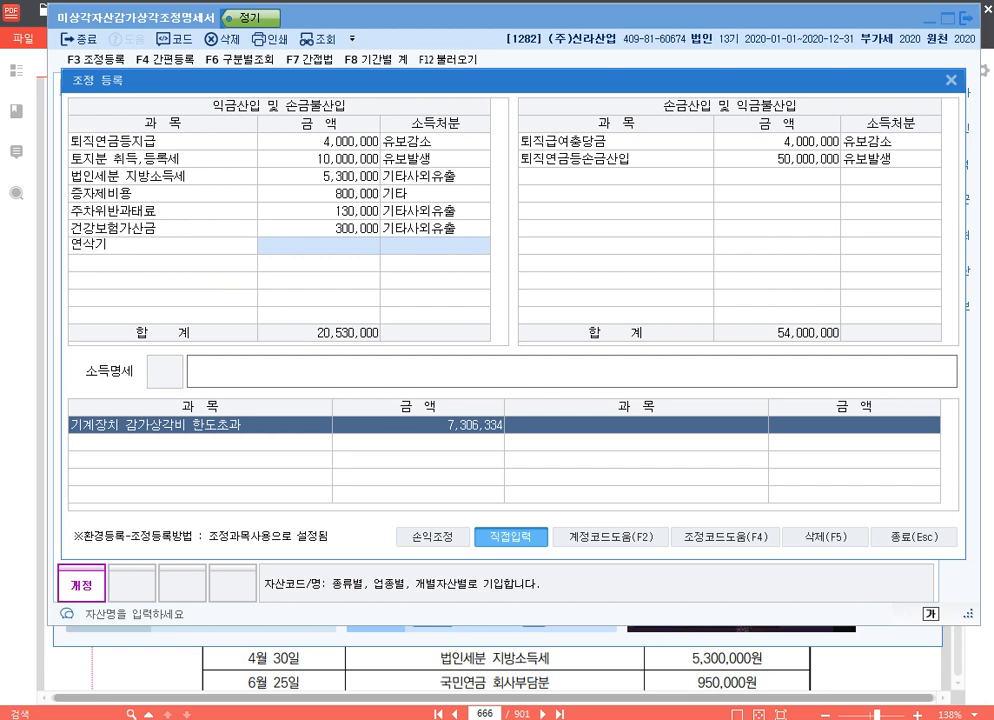
{"action": "type", "text": "감가사"}
{"action": "type", "text": "상각비한도초과"}
{"action": "key", "text": "Return"}
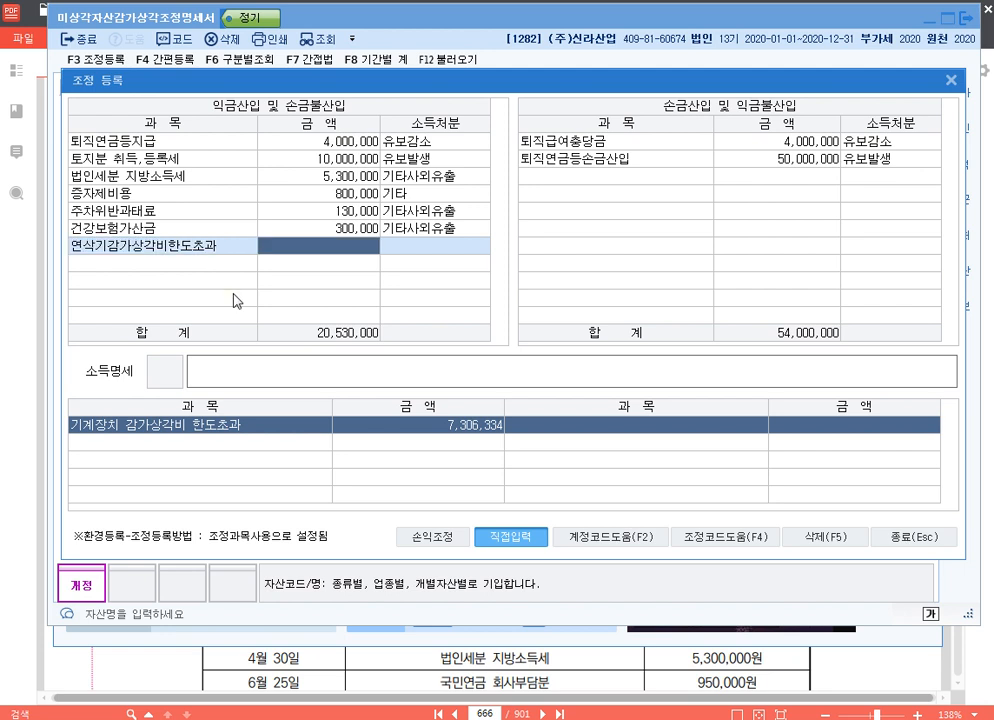
{"action": "type", "text": "6333000"}
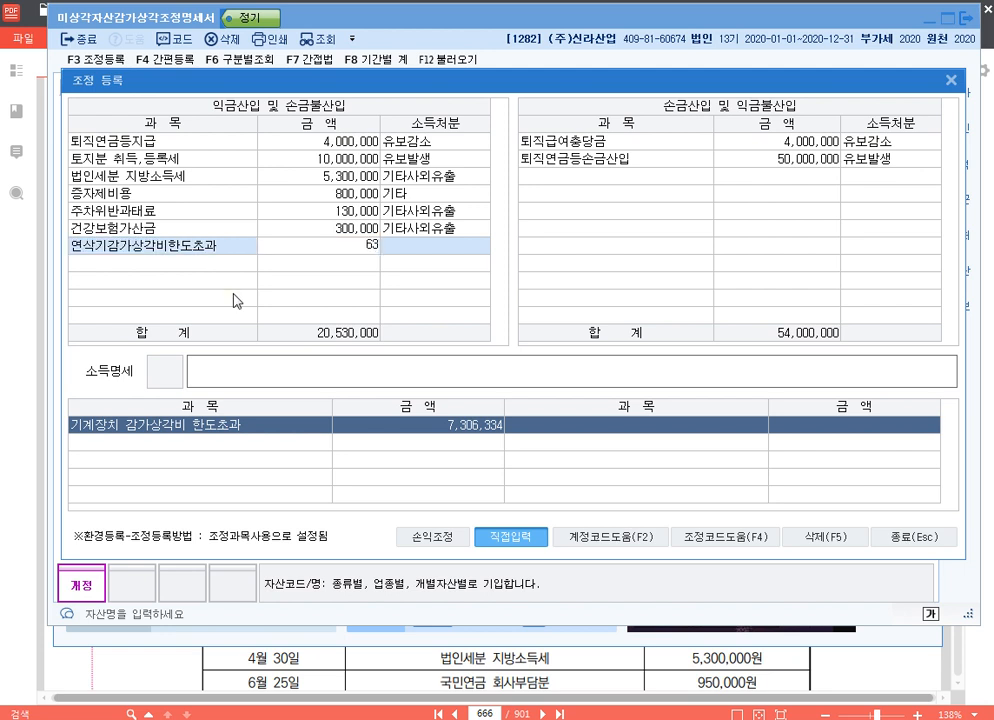
{"action": "key", "text": "Return"}
{"action": "type", "text": "2"}
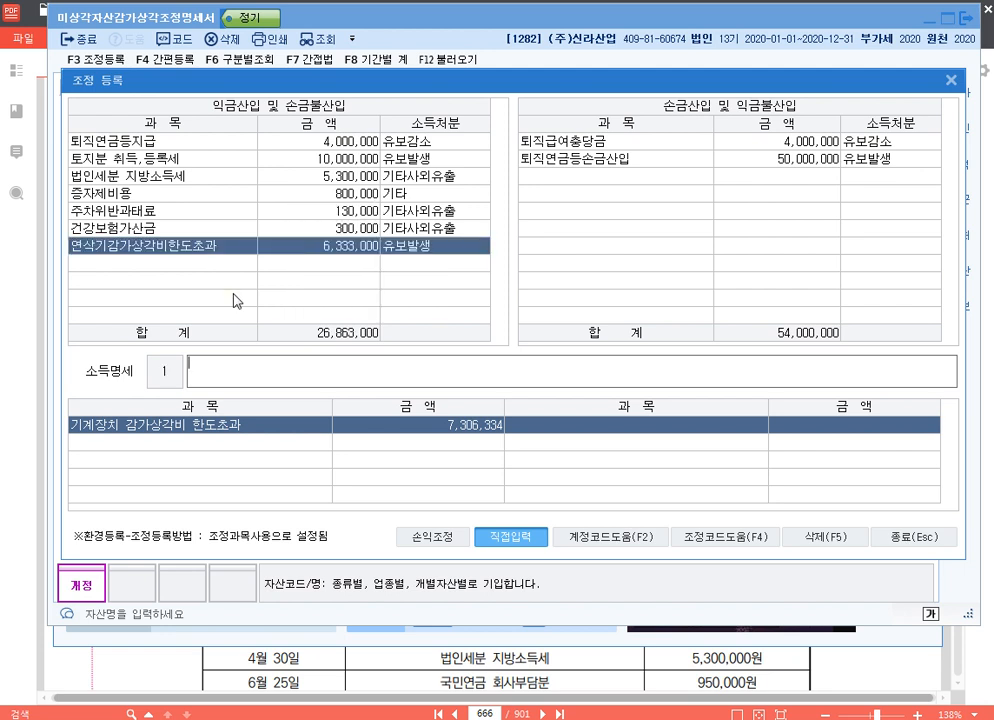
{"action": "type", "text": "손금불산입 연삭"}
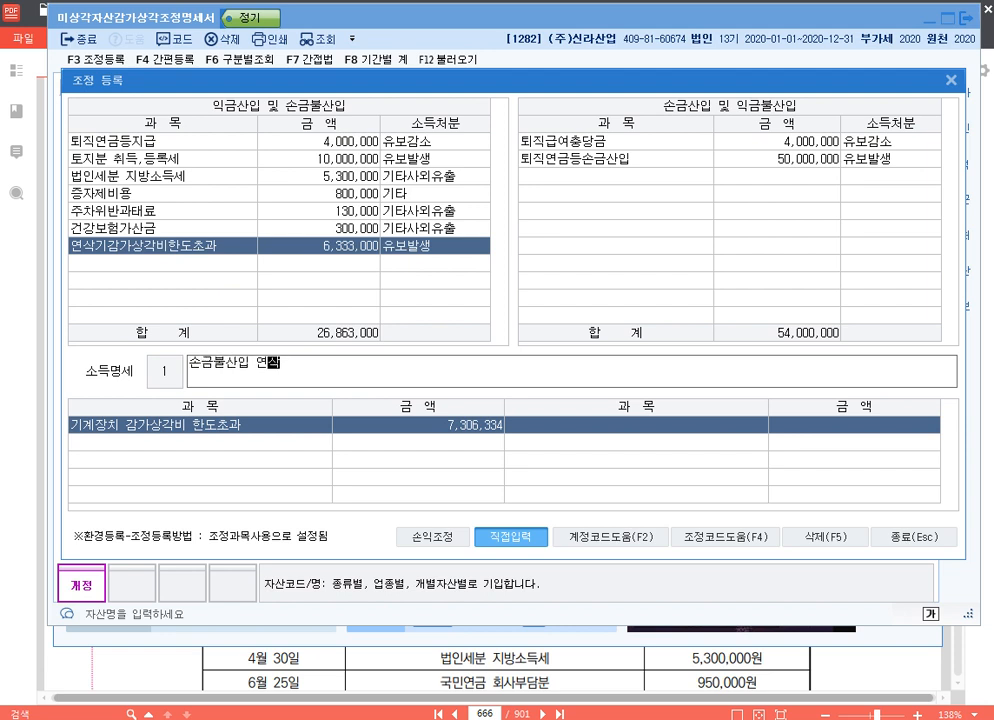
{"action": "type", "text": "기감가상각비한"}
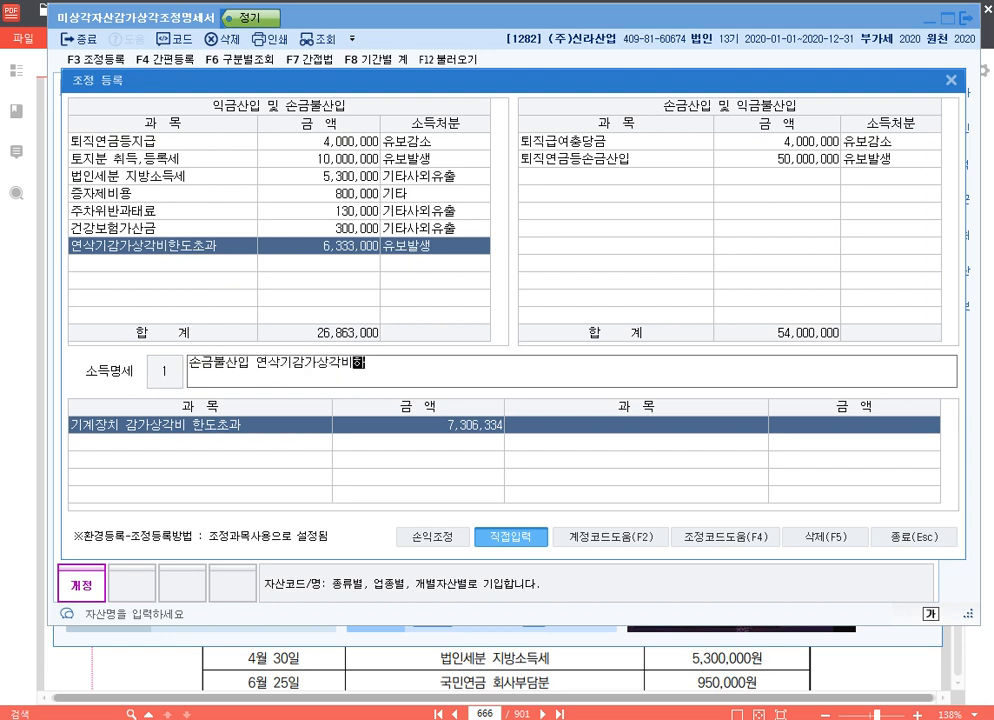
{"action": "type", "text": "도초과 유보"}
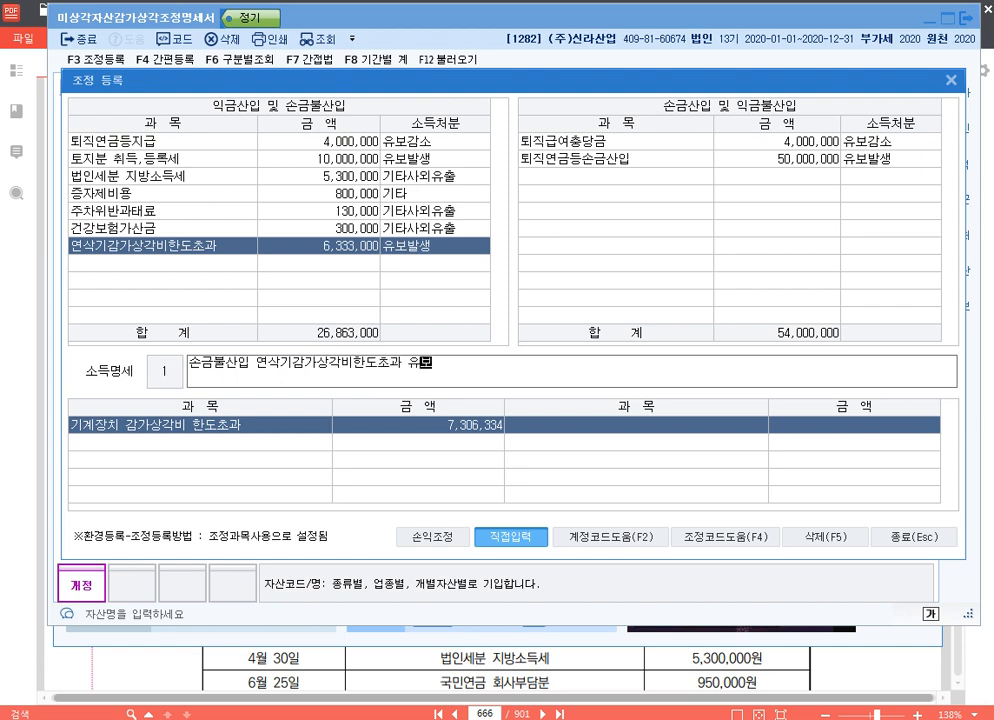
Fill in the 연삭기 entry's 소득명세 as "손금불산입 연삭기감가상각비한도초과 유보"
{"action": "key", "text": "Return"}
{"action": "key", "text": "Up"}
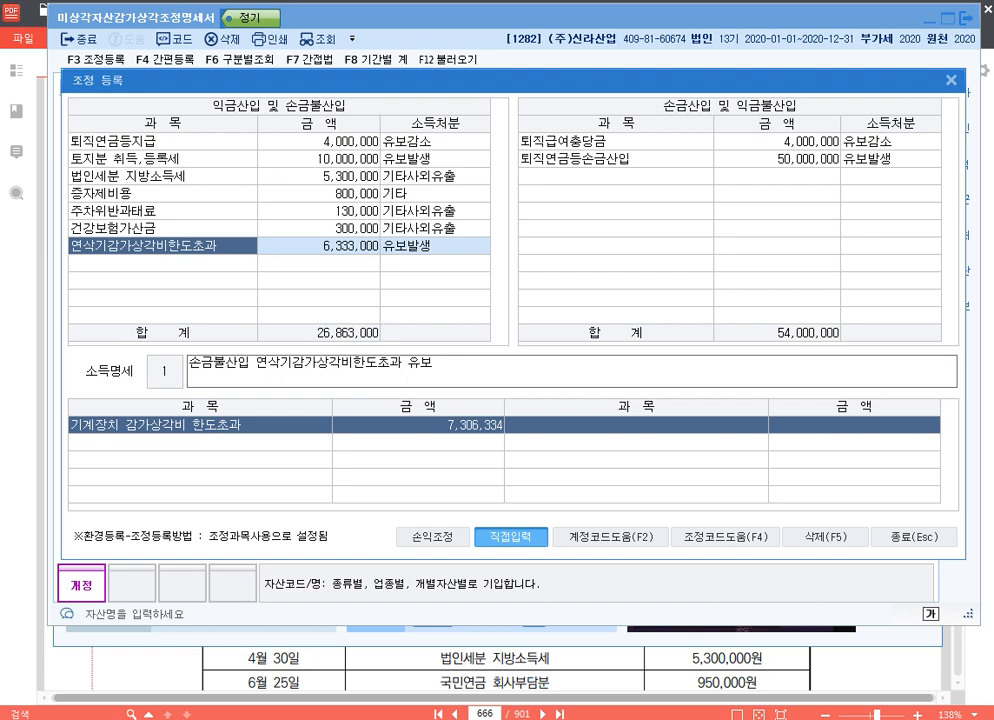
Add a second 익금산입 및 손금불산입 entry 밀링머신감가상각비한도초과 for 973,334 with 소득처분 유보발생
{"action": "key", "text": "Down"}
{"action": "type", "text": "밀링머시"}
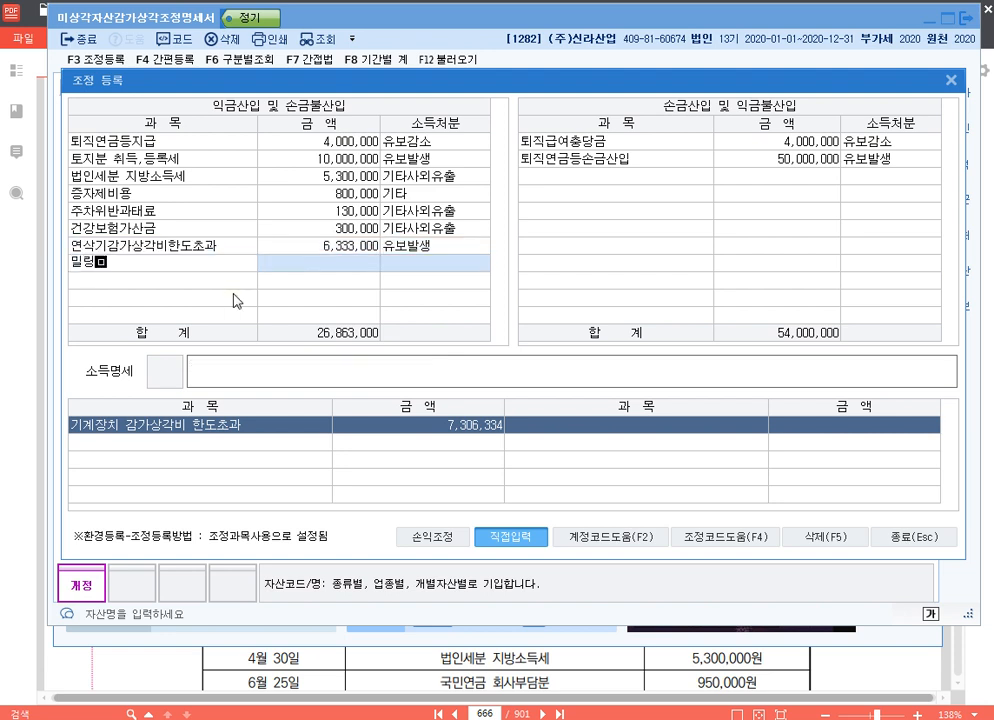
{"action": "type", "text": "ㄴ감가상각비"}
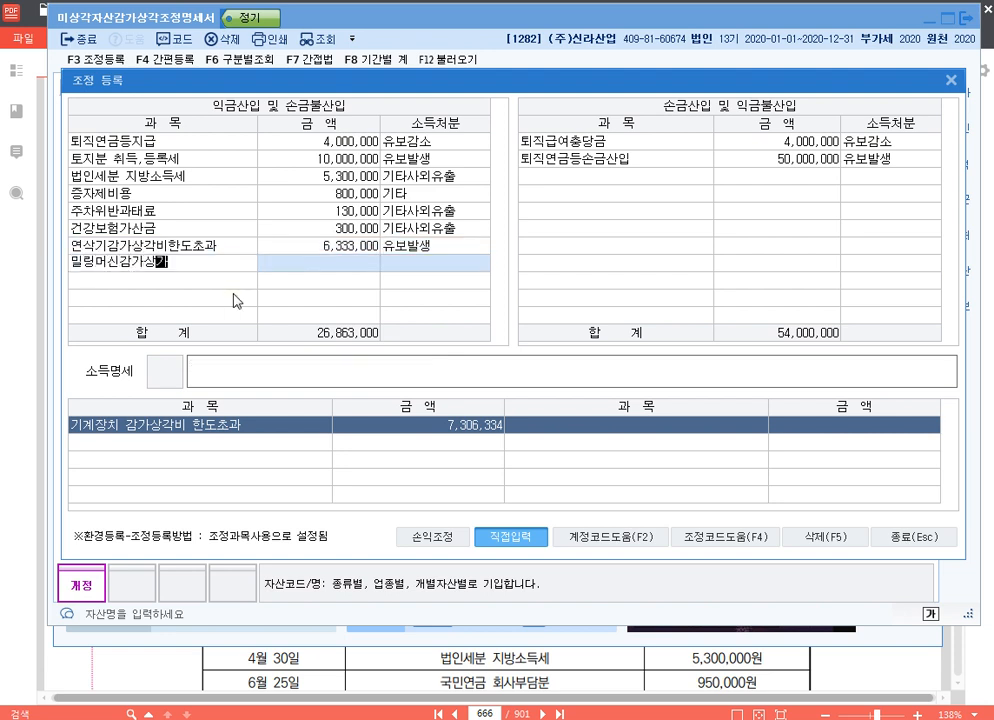
{"action": "type", "text": "한도초과"}
{"action": "key", "text": "Return"}
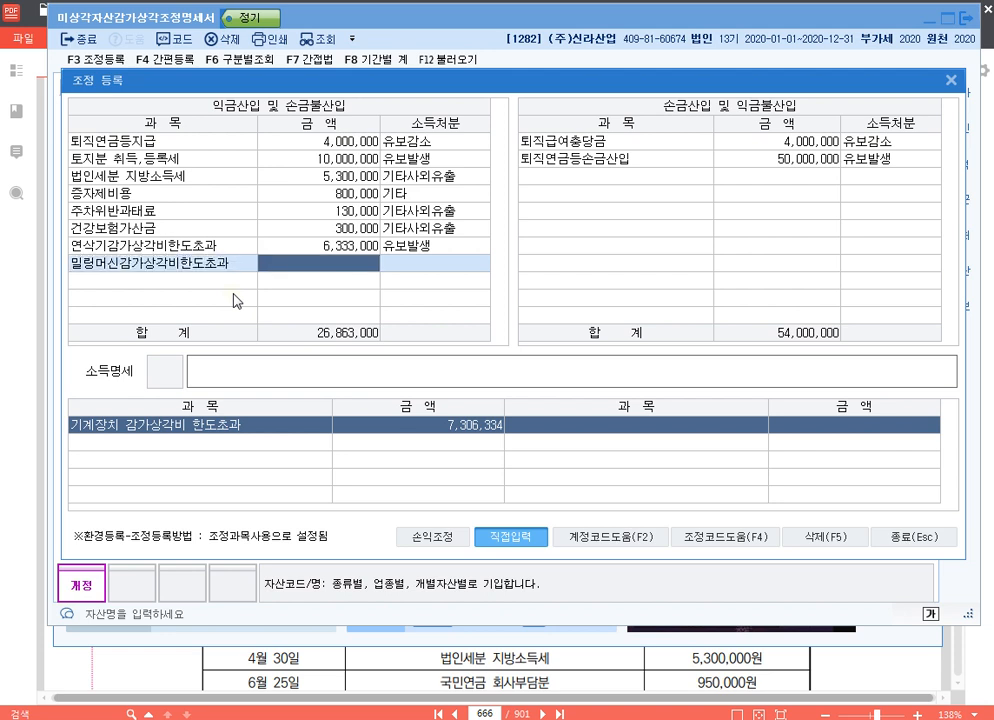
{"action": "type", "text": "9"}
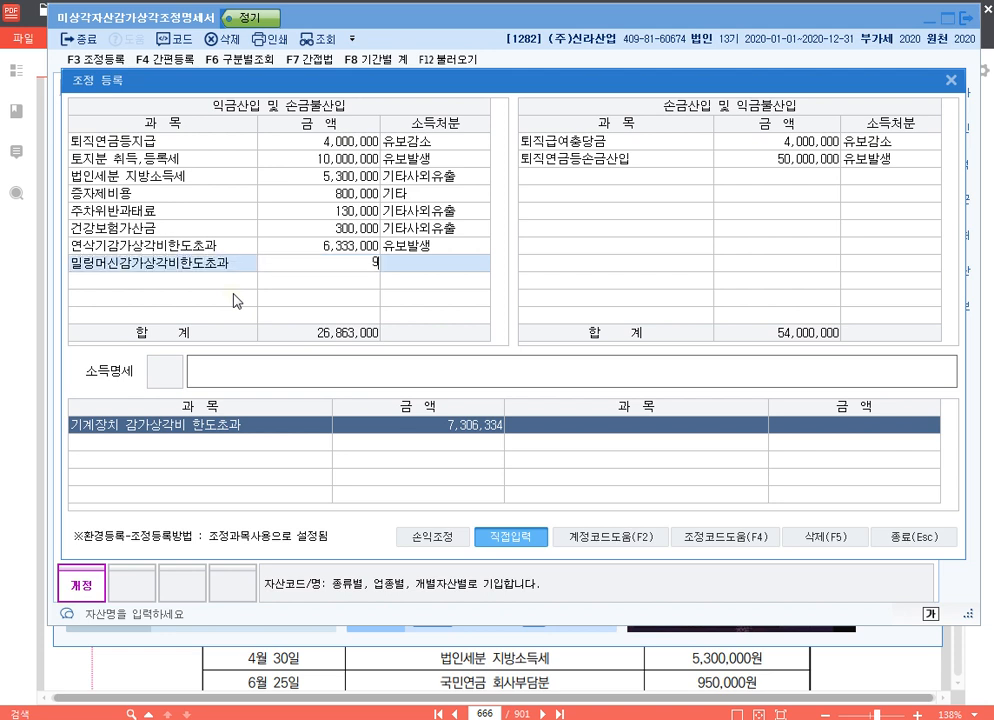
{"action": "type", "text": "73334"}
{"action": "key", "text": "Return"}
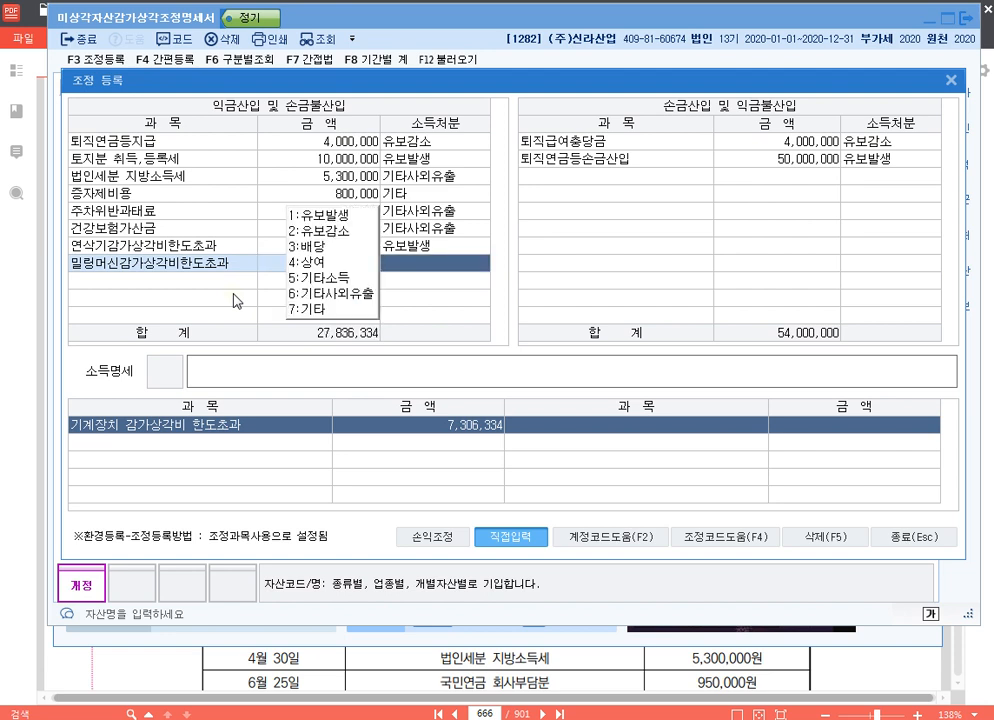
{"action": "type", "text": "1"}
{"action": "type", "text": "손금부"}
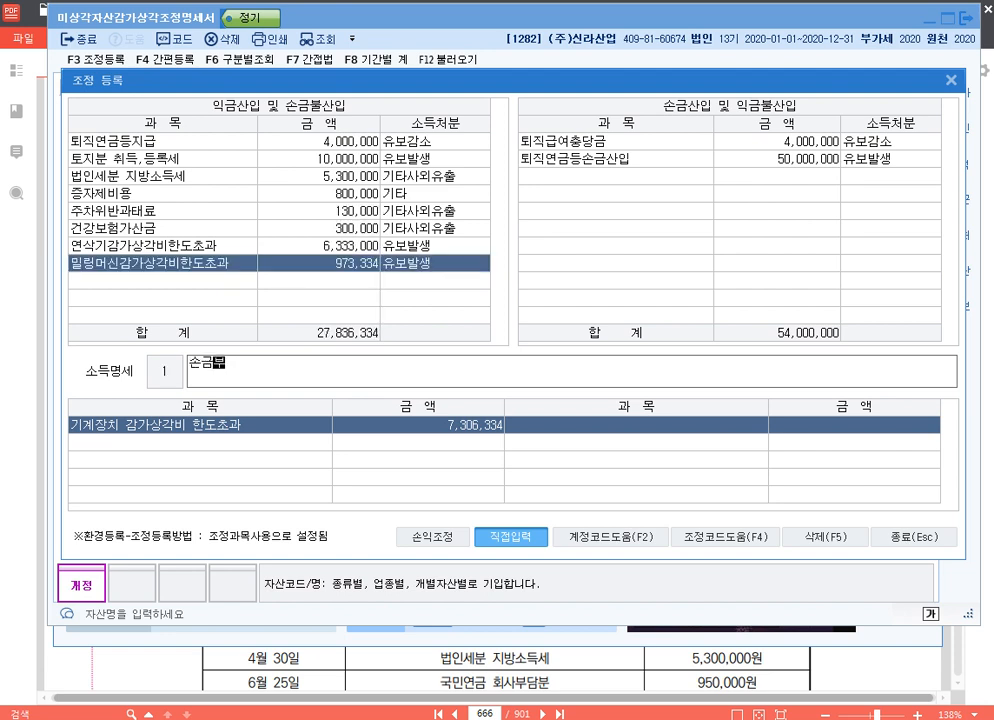
{"action": "type", "text": "ㄹ산입 밀링머신감"}
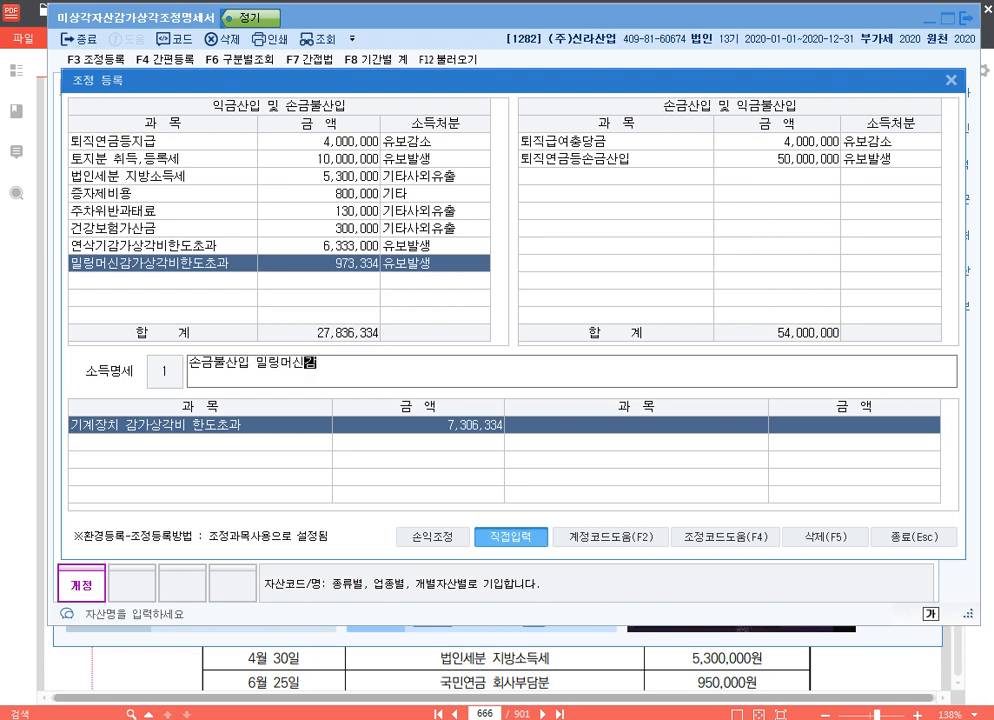
{"action": "type", "text": "가삭ㅇ가"}
Fill in the 밀링머신 entry's 소득명세 as "손금불산입 밀링머신감가상각비한도초과 유보" and close 조정 등록 and the adjustment statement
{"action": "key", "text": "BackSpace"}
{"action": "key", "text": "BackSpace"}
{"action": "key", "text": "BackSpace"}
{"action": "key", "text": "BackSpace"}
{"action": "type", "text": "상각비한도초과"}
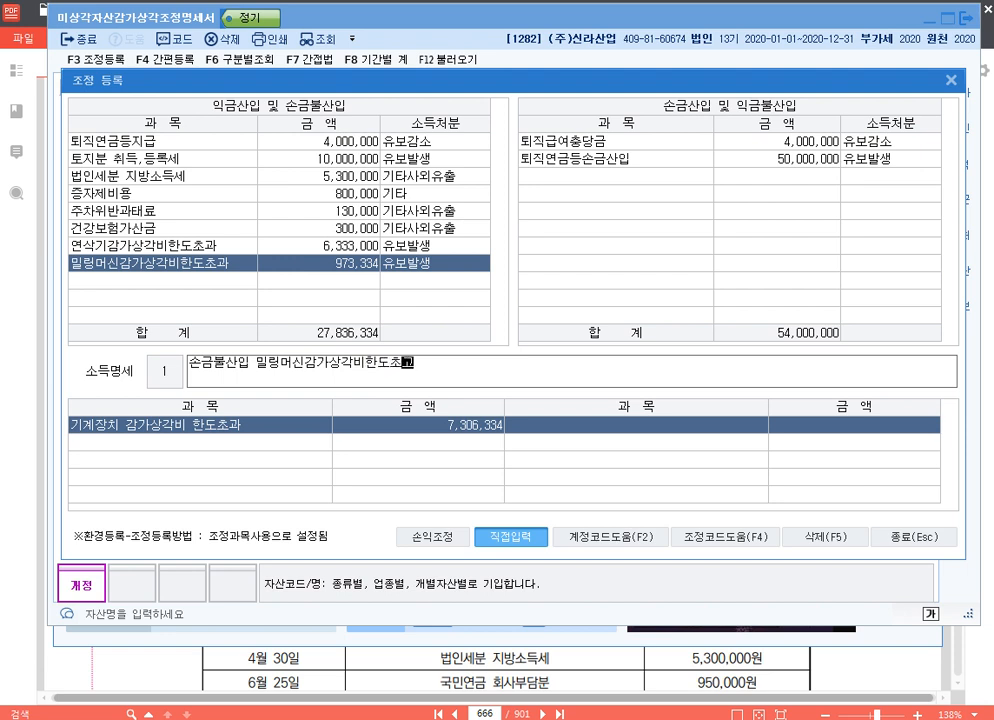
{"action": "type", "text": " 유보"}
{"action": "key", "text": "Return"}
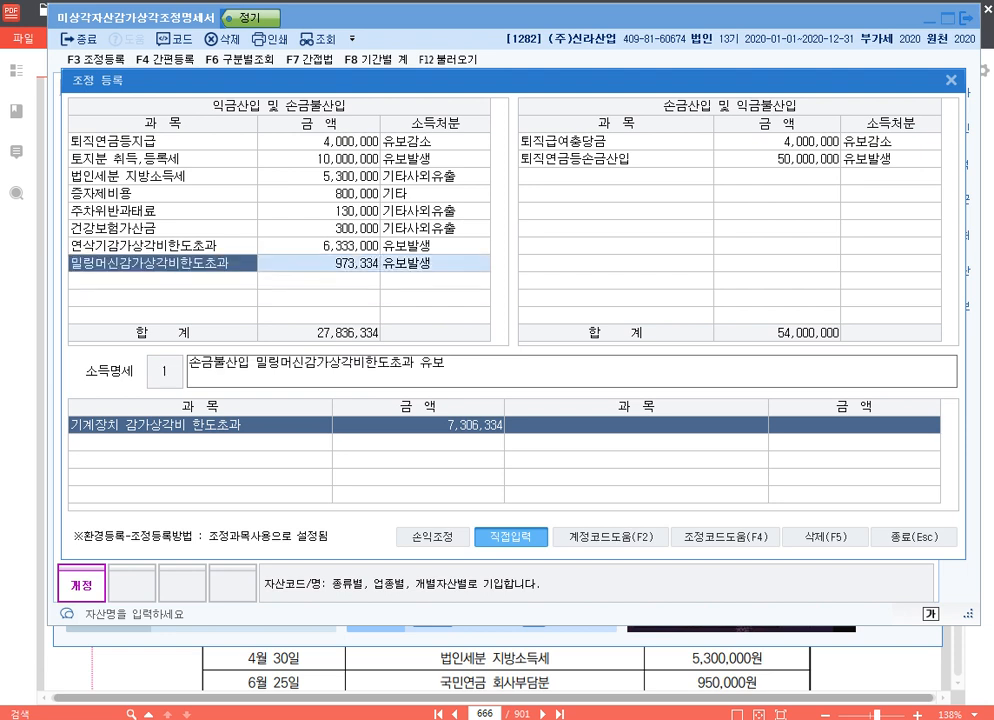
{"action": "key", "text": "Up"}
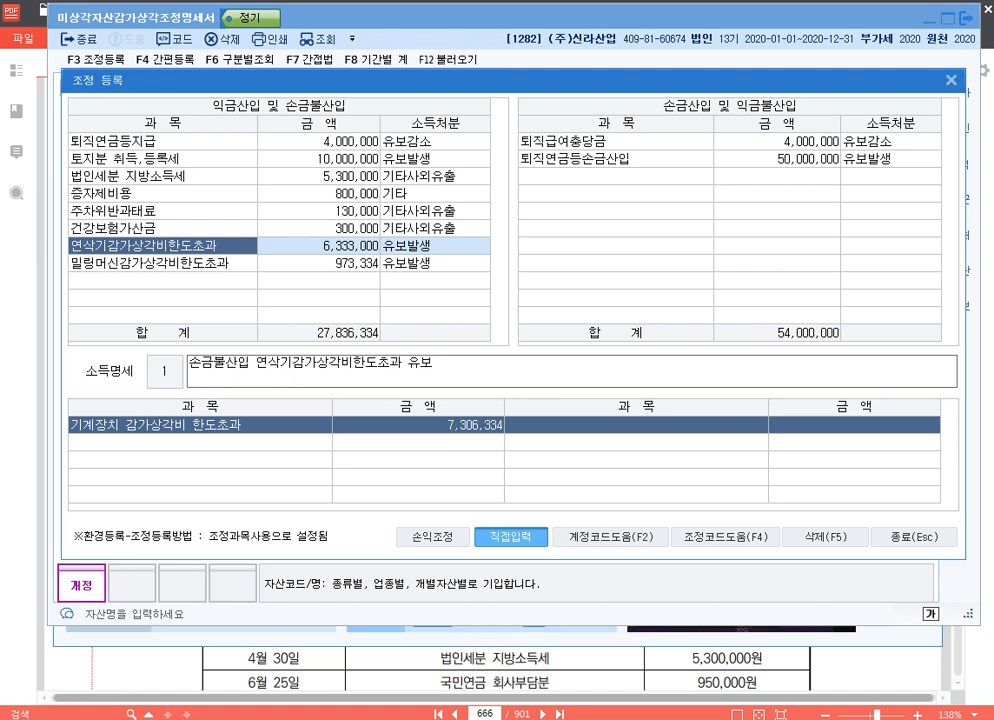
{"action": "left_click", "coordinate": [945, 536]}
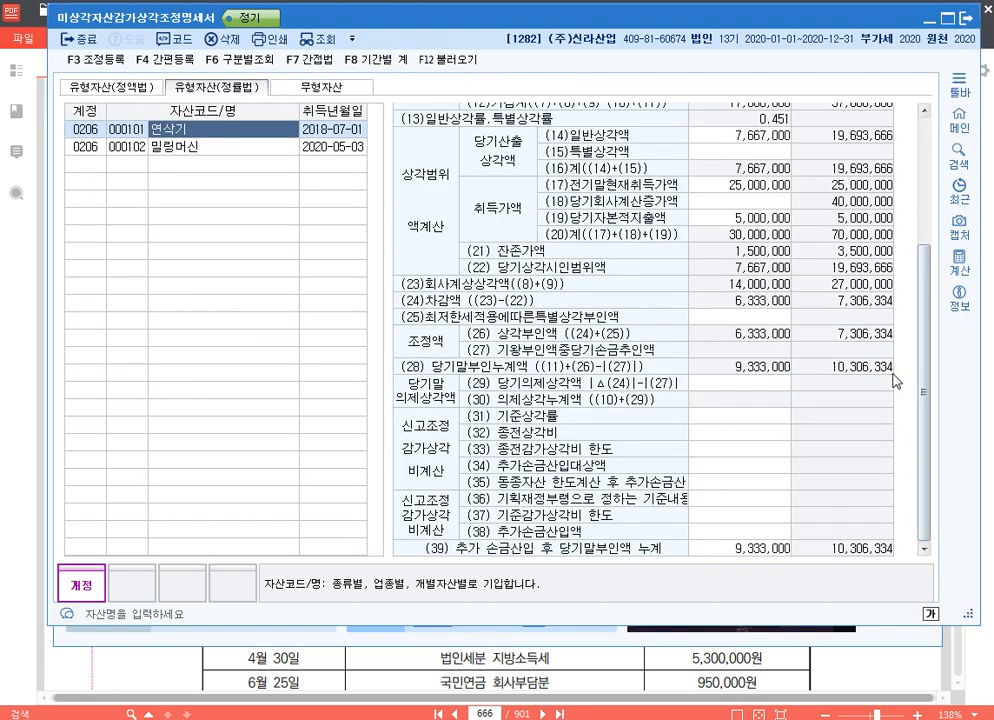
{"action": "left_click", "coordinate": [966, 20]}
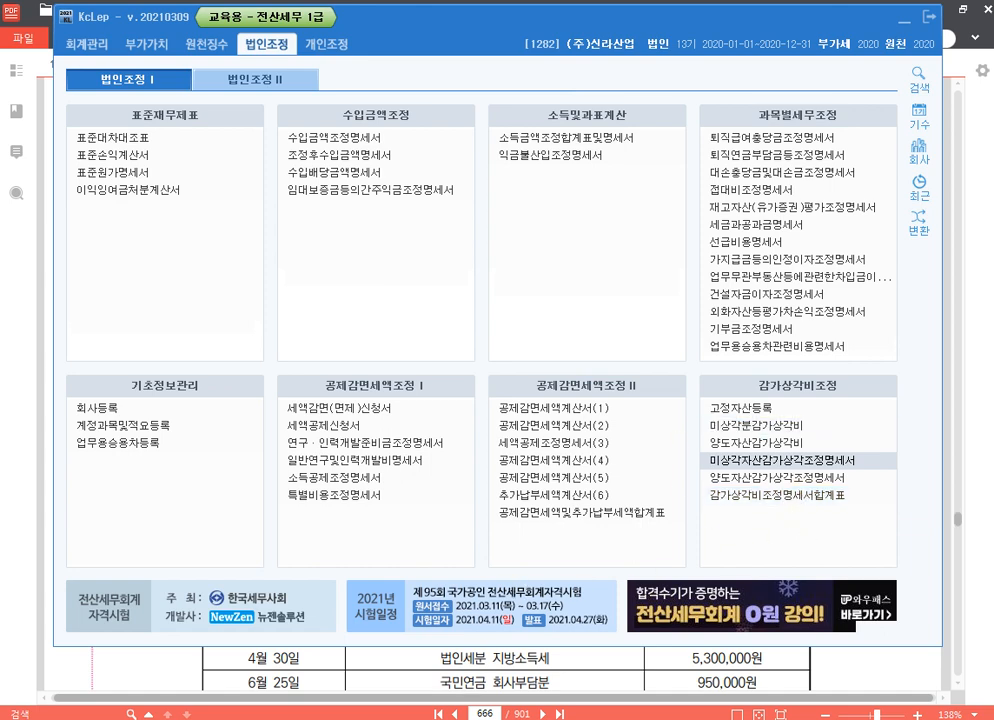
Switch to the 20210317.hwp notes in Hangul and add the line "p.704 1285" below the p.666 entry
{"action": "key", "text": "alt+Tab"}
{"action": "key", "text": "Return"}
{"action": "type", "text": "p."}
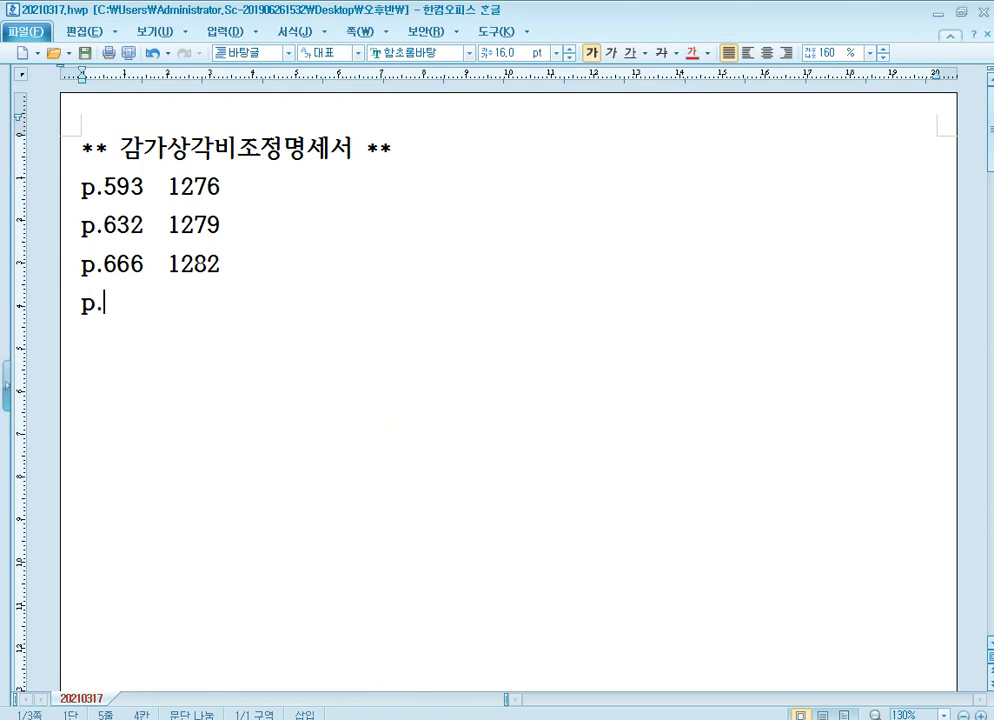
{"action": "type", "text": "704"}
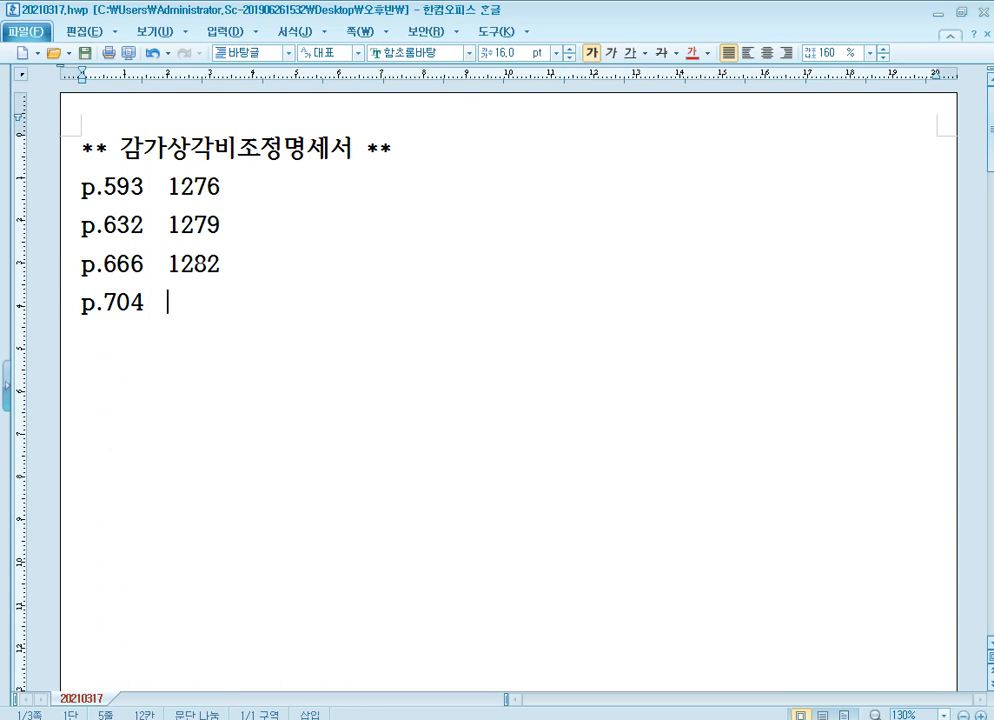
{"action": "type", "text": "1285"}
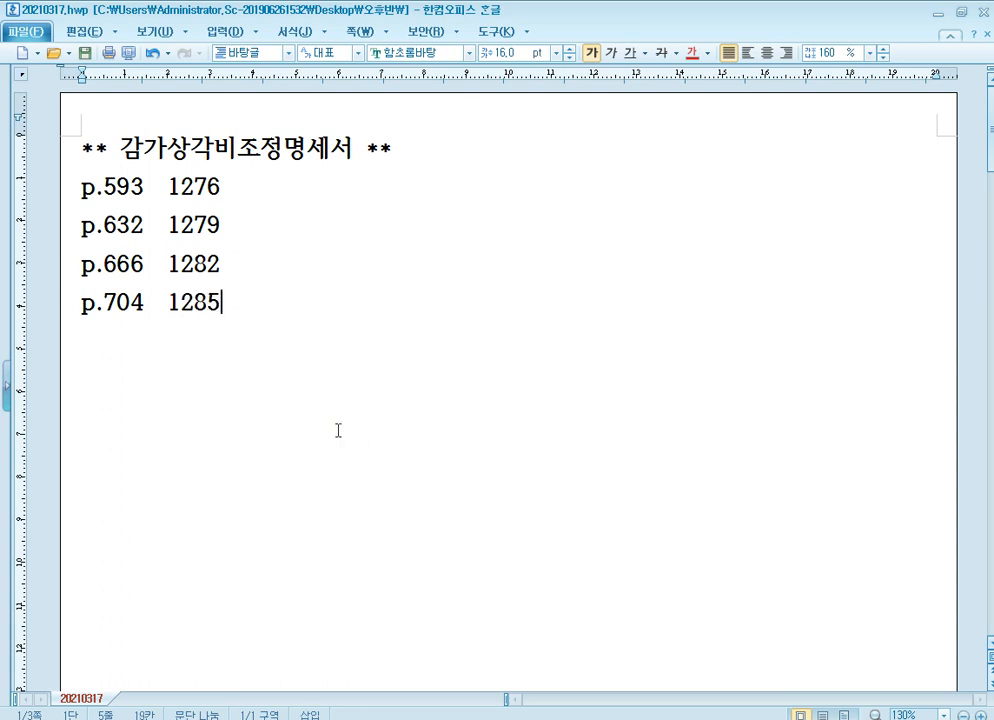
Switch to the textbook in 알PDF and go to page 704, showing exercise [2] on fixed asset depreciation
{"action": "key", "text": "alt+Tab"}
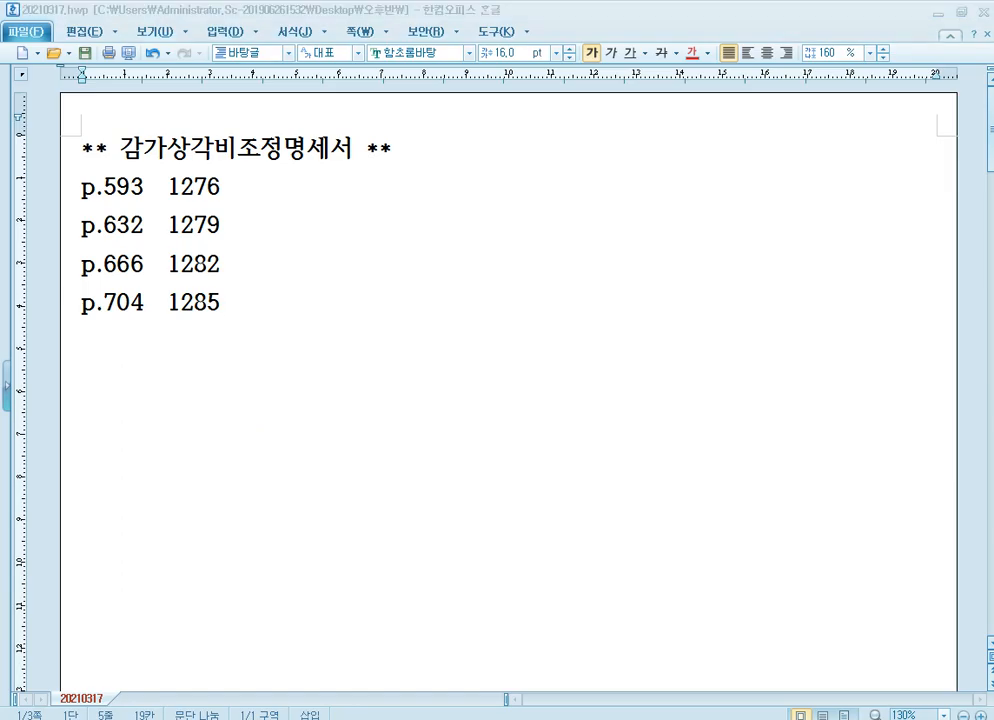
{"action": "left_click", "coordinate": [490, 713]}
{"action": "type", "text": "704"}
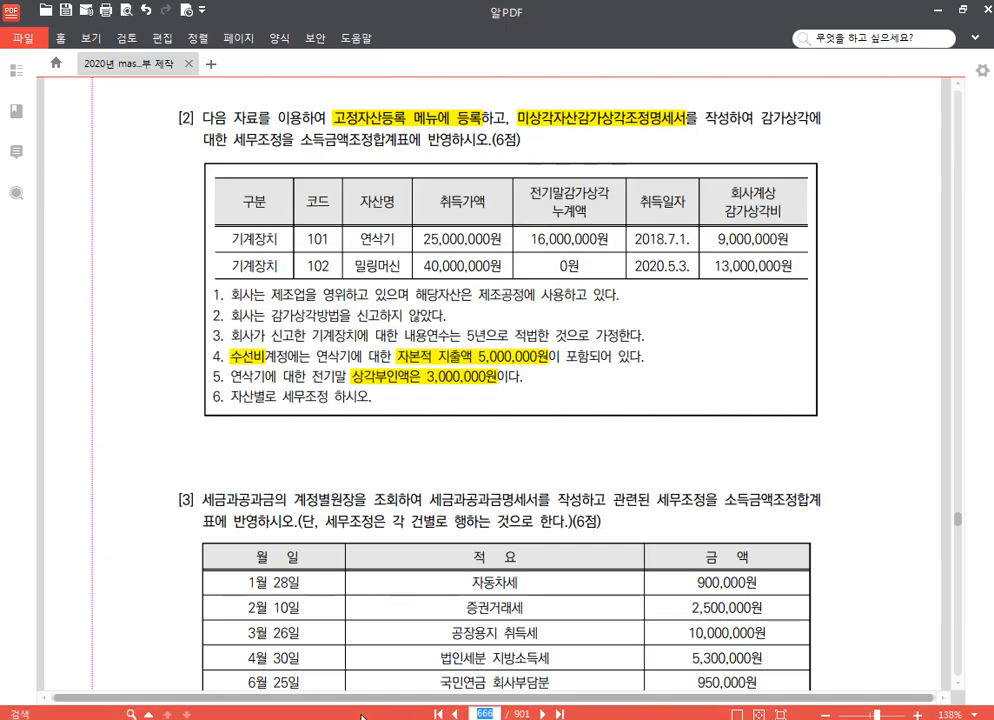
{"action": "key", "text": "Return"}
{"action": "scroll", "coordinate": [326, 425], "scroll_direction": "down", "scroll_amount": 5}
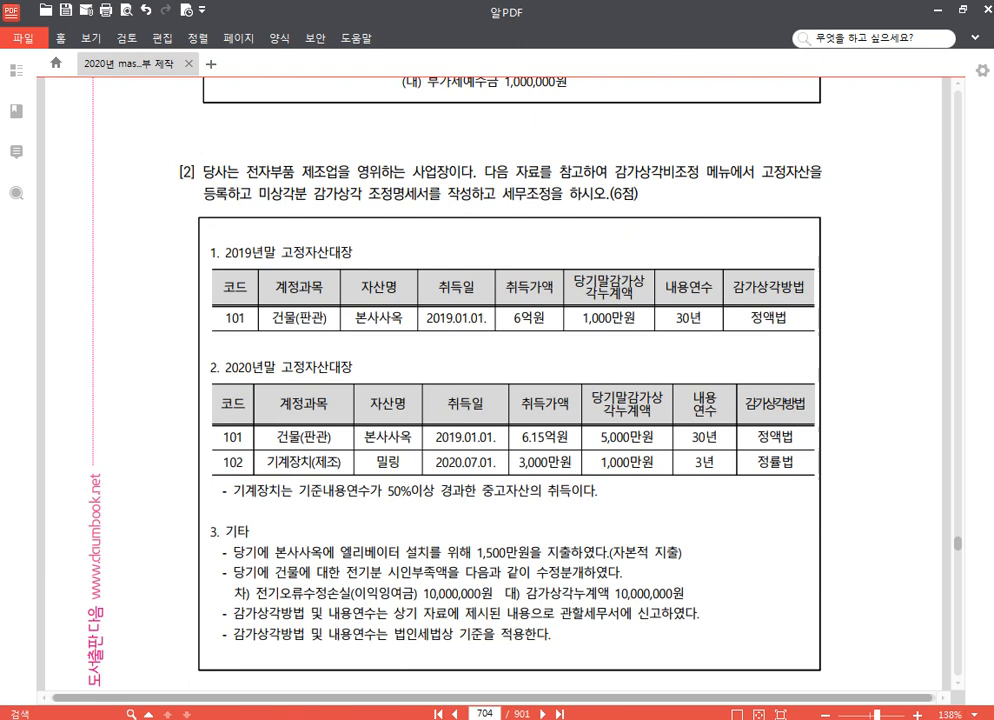
Switch to KcLep, change the working company to 1285 (주)대전기업, and return to exercise [2] in the PDF
{"action": "key", "text": "alt+Tab"}
{"action": "left_click", "coordinate": [914, 215]}
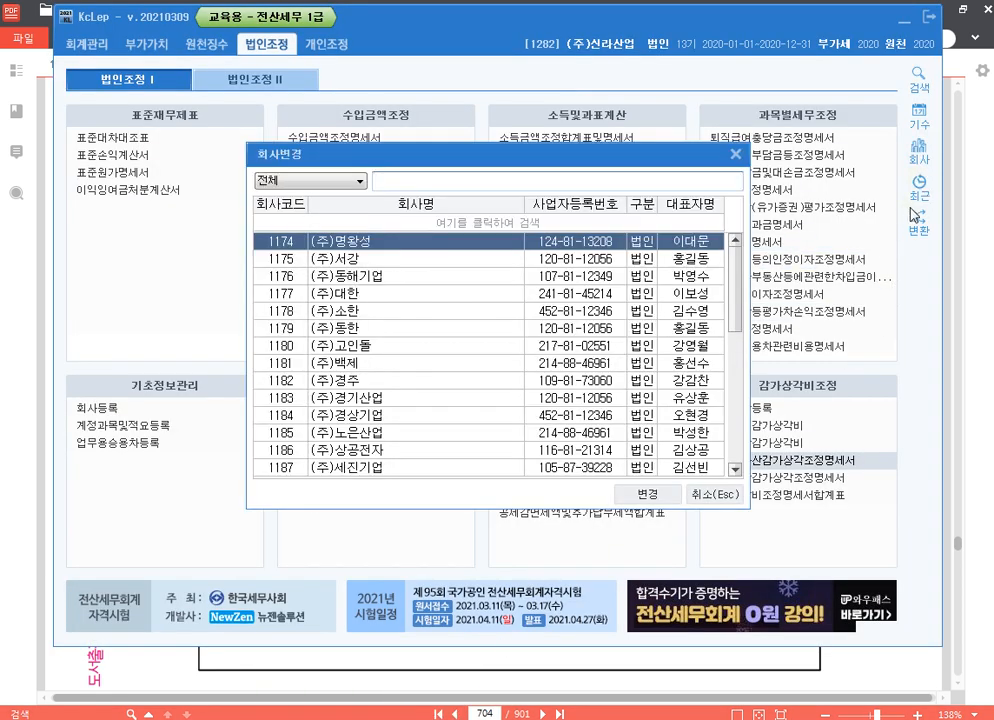
{"action": "type", "text": "1285"}
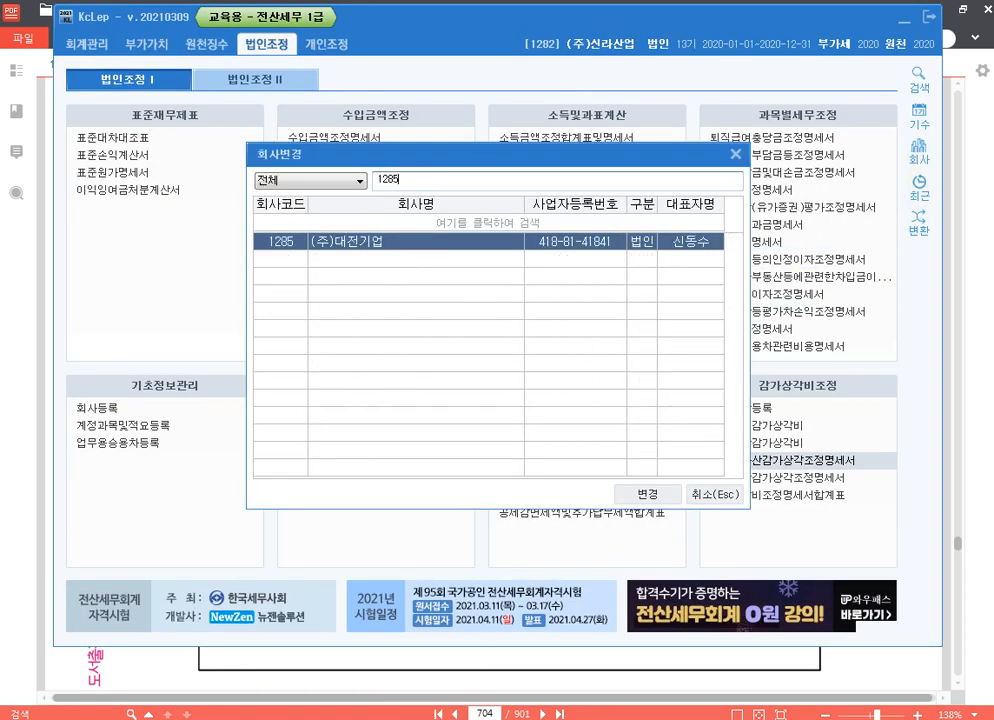
{"action": "key", "text": "Return"}
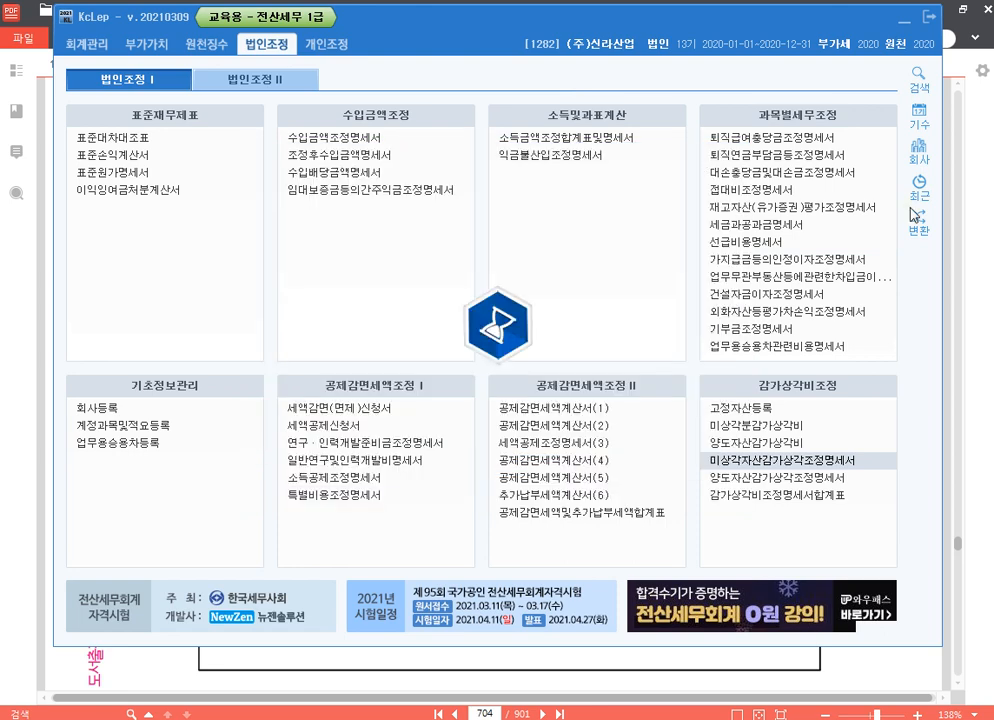
{"action": "key", "text": "alt+Tab"}
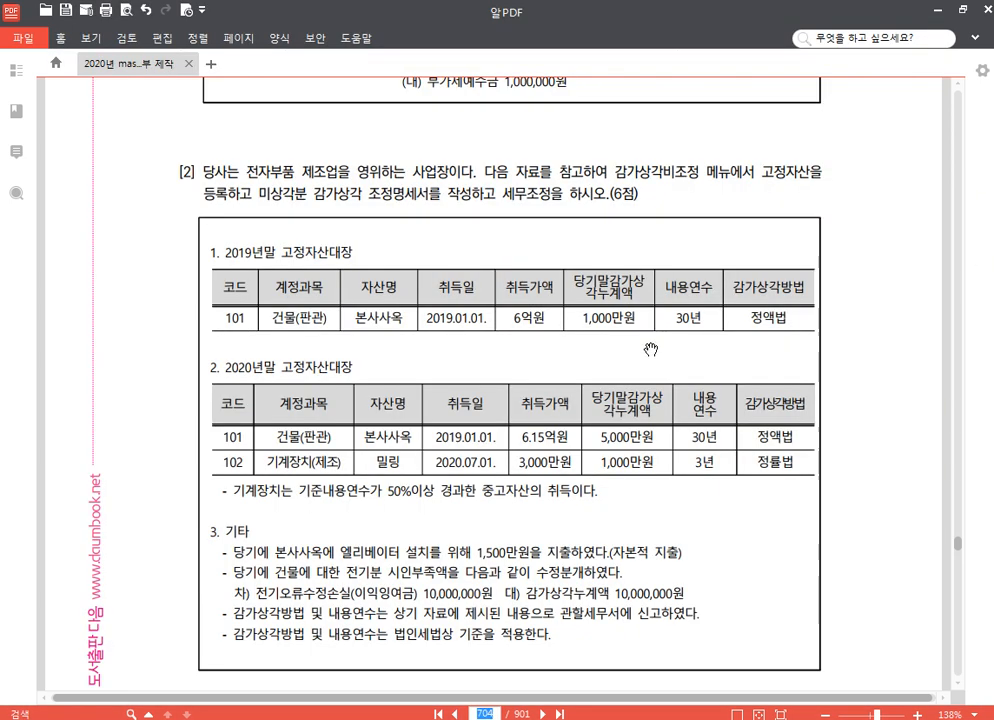
{"action": "scroll", "coordinate": [150, 300], "scroll_direction": "down", "scroll_amount": 1}
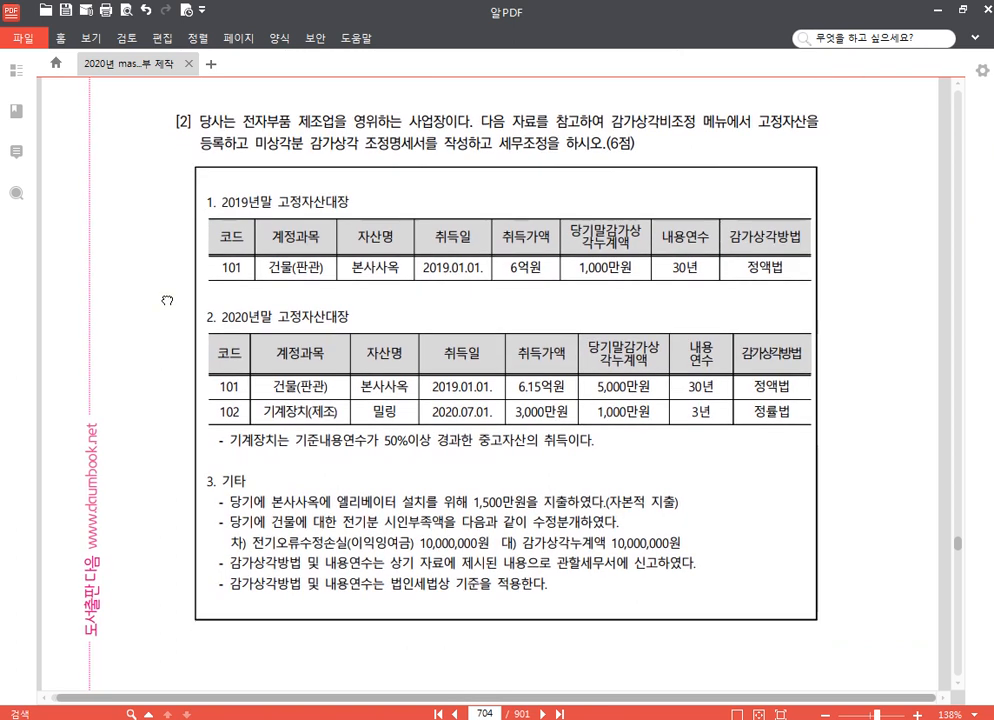
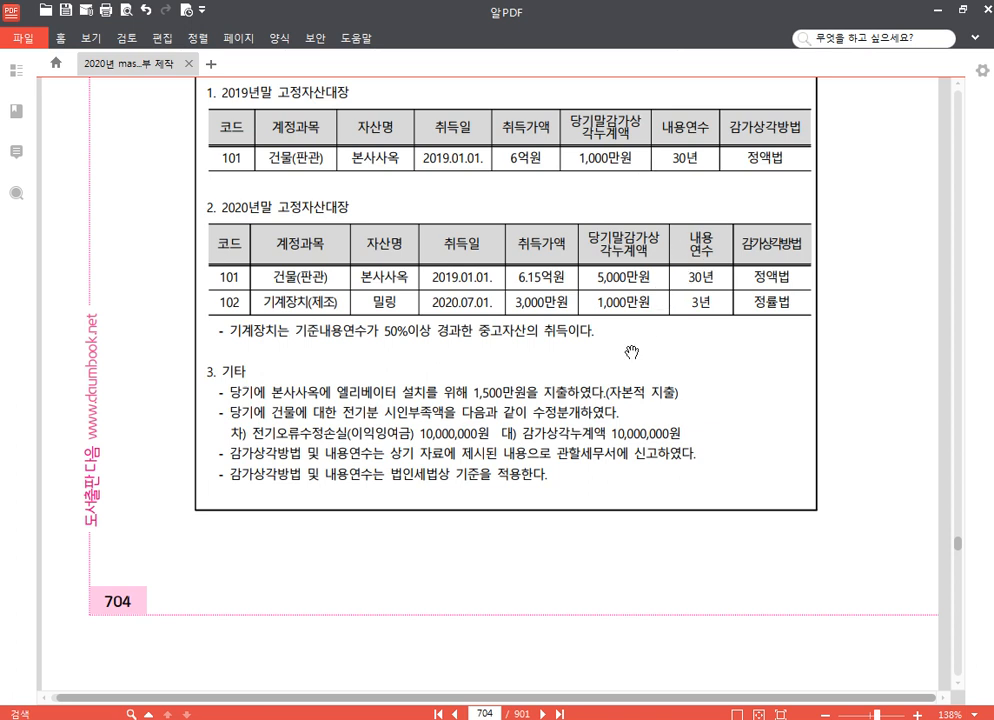
Highlight "이익잉여금" and "1,500만원을 지출하였다.(자본적 지출)" in yellow in the 기타 notes of the exercise
{"action": "left_click_drag", "start_coordinate": [351, 434], "coordinate": [412, 435]}
{"action": "left_click", "coordinate": [353, 318]}
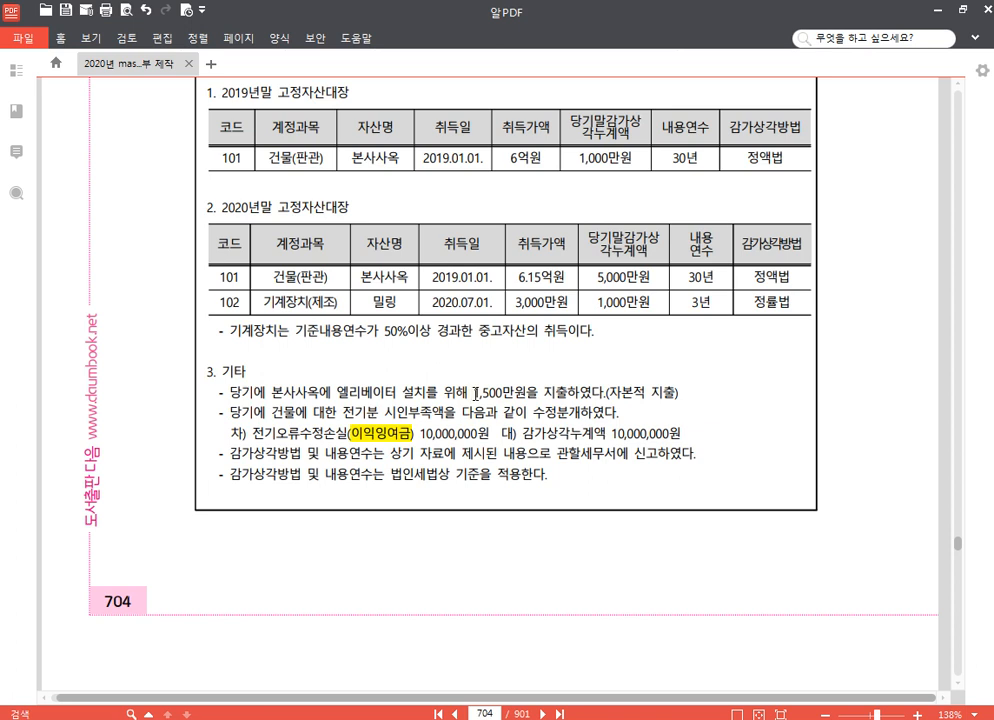
{"action": "left_click_drag", "start_coordinate": [475, 392], "coordinate": [679, 393]}
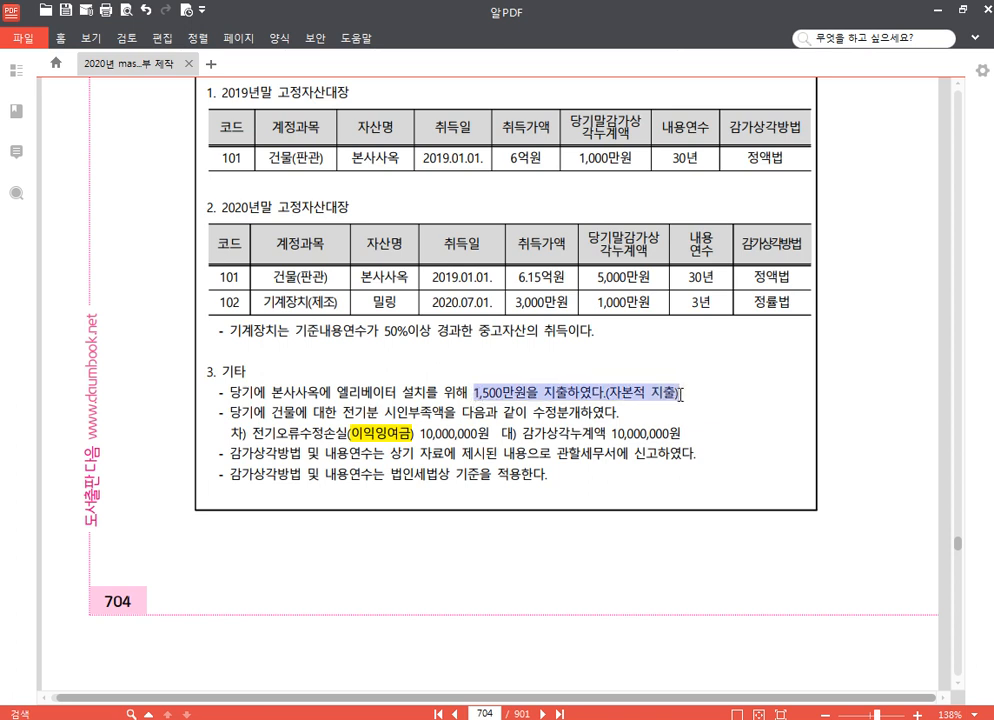
{"action": "left_click", "coordinate": [693, 375]}
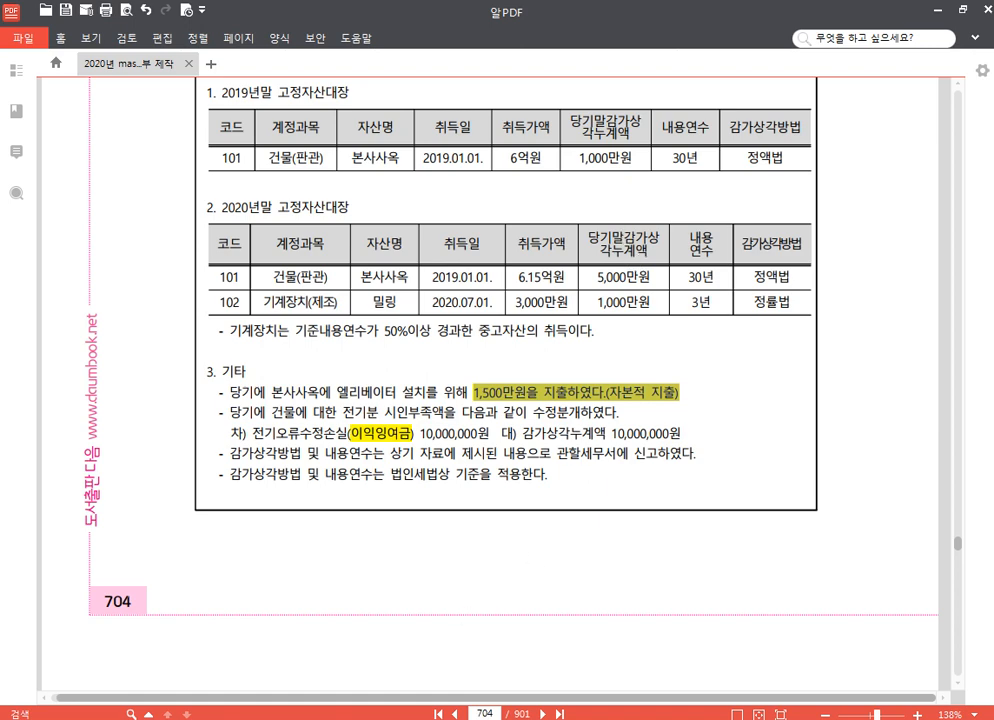
Switch to KcLep and open 고정자산등록 without an account filter, ready for the first asset row
{"action": "left_click", "coordinate": [440, 718]}
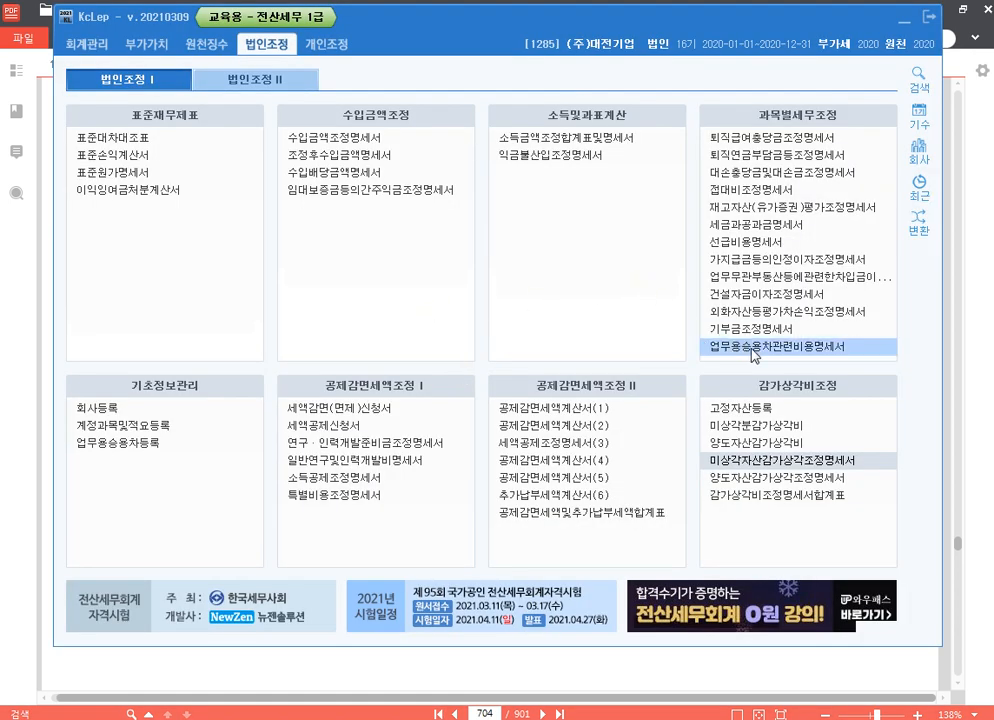
{"action": "left_click", "coordinate": [779, 416]}
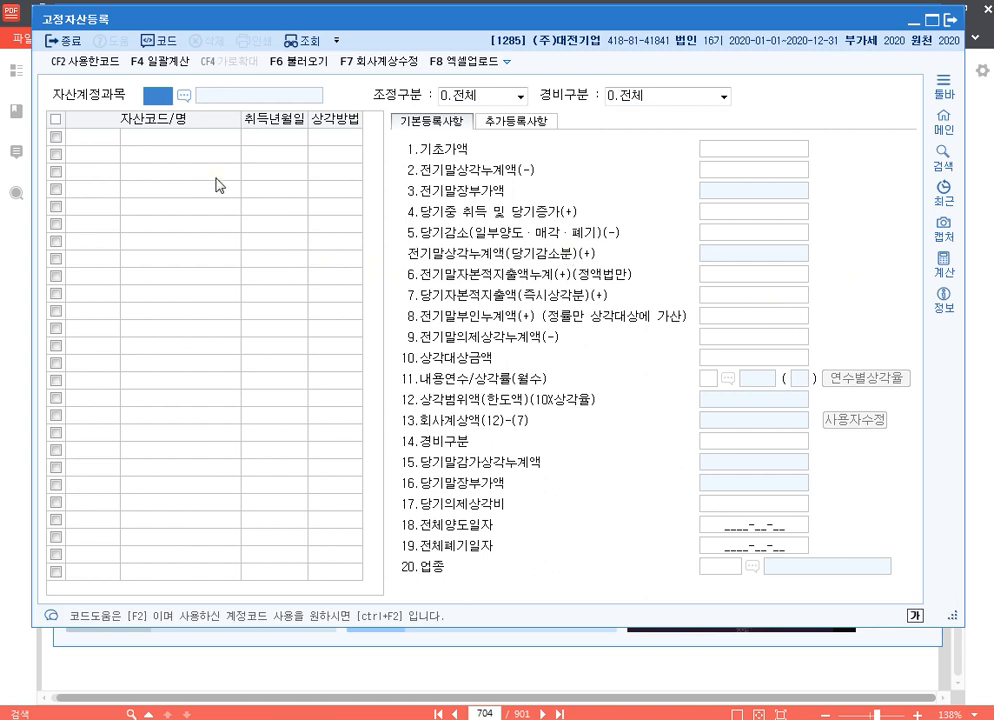
{"action": "key", "text": "Return"}
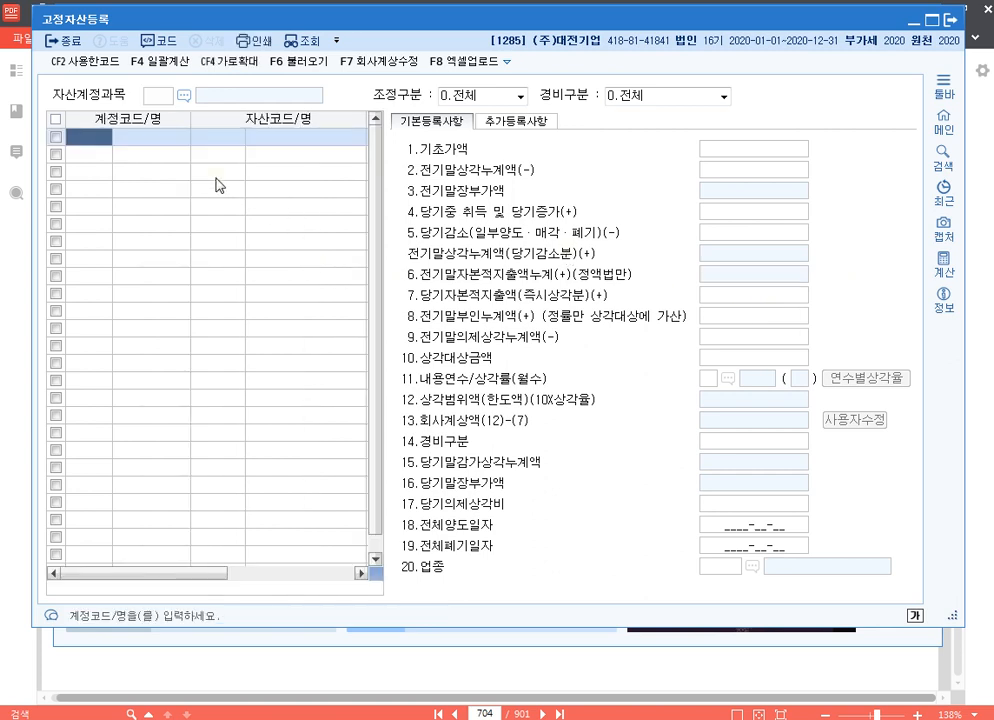
Add a fixed asset row with account 0202 건물, asset code 101, name 본사사옥 and acquisition date 2019-01-01
{"action": "type", "text": "202"}
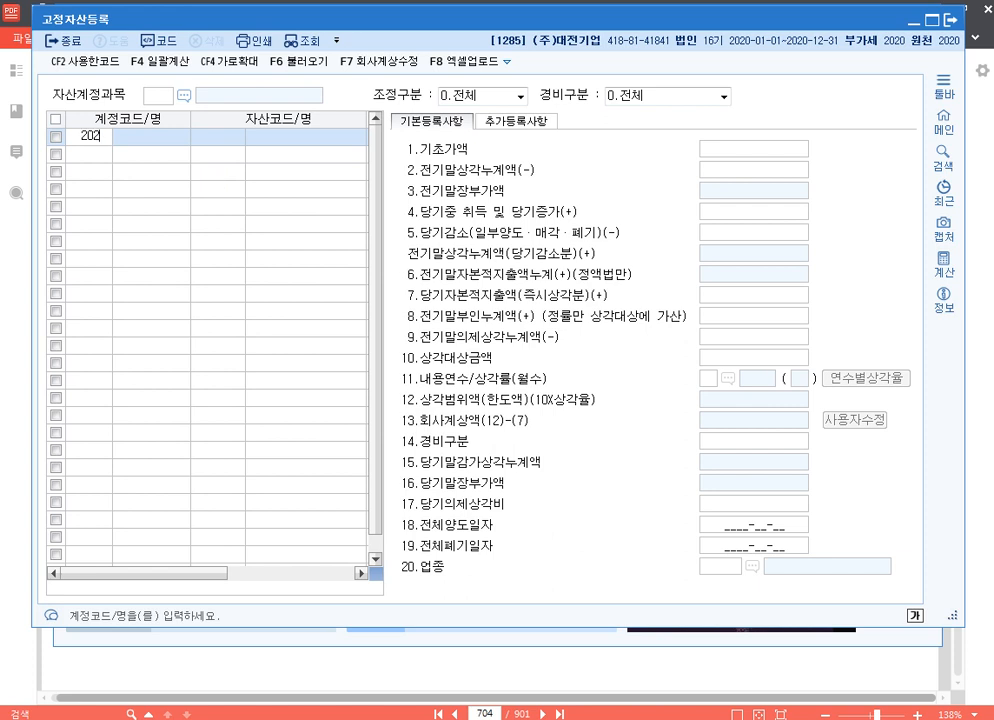
{"action": "key", "text": "Return"}
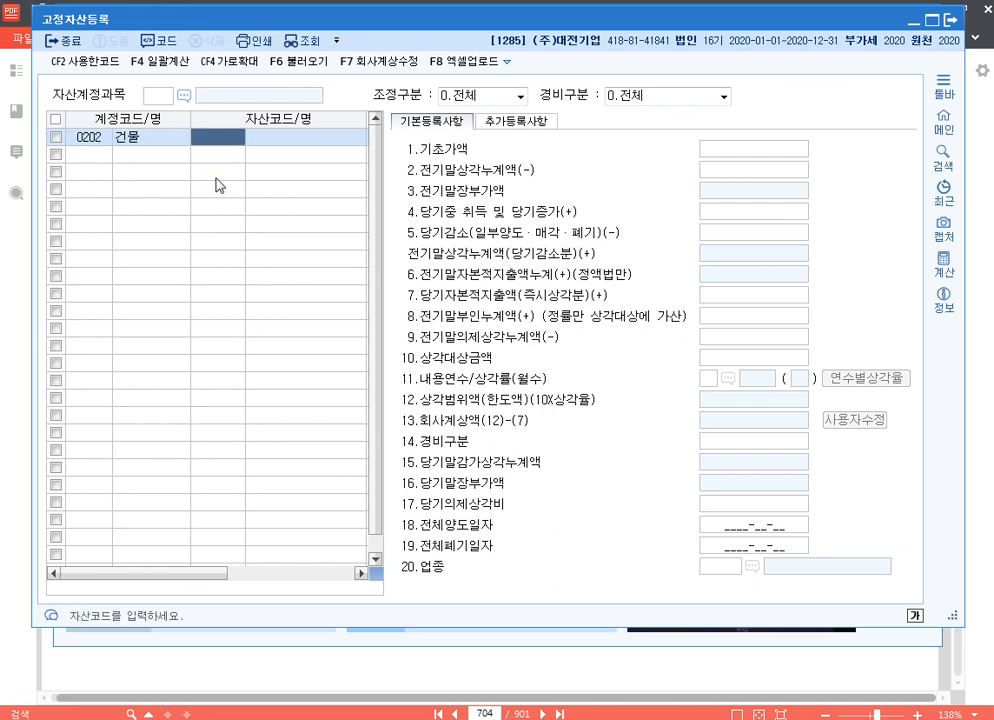
{"action": "type", "text": "101"}
{"action": "key", "text": "Return"}
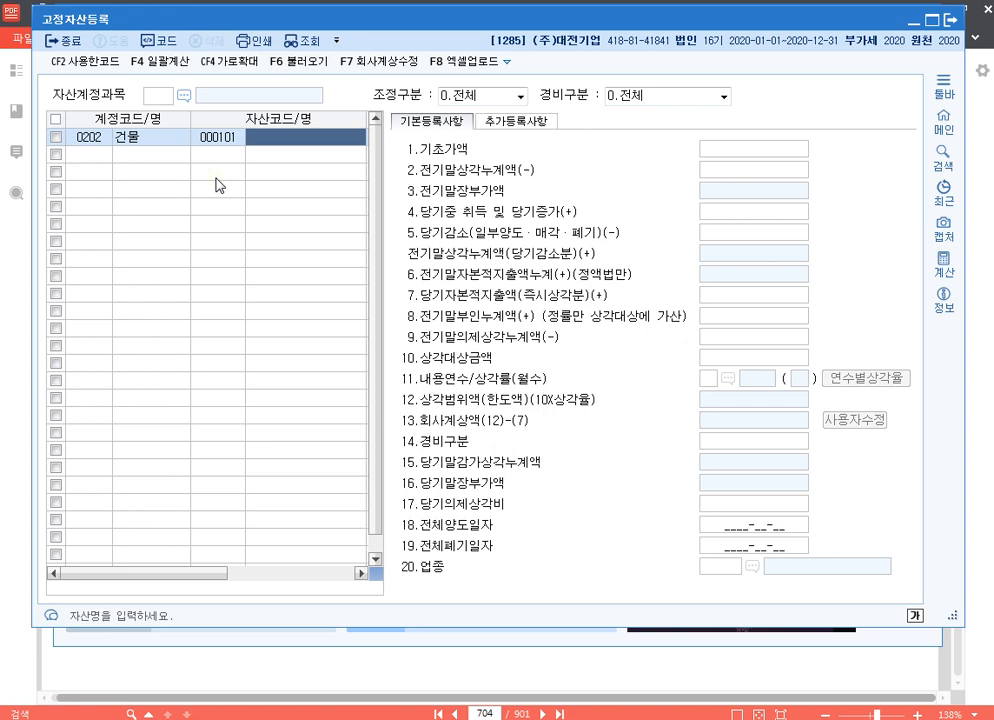
{"action": "type", "text": "본사사옥"}
{"action": "key", "text": "Return"}
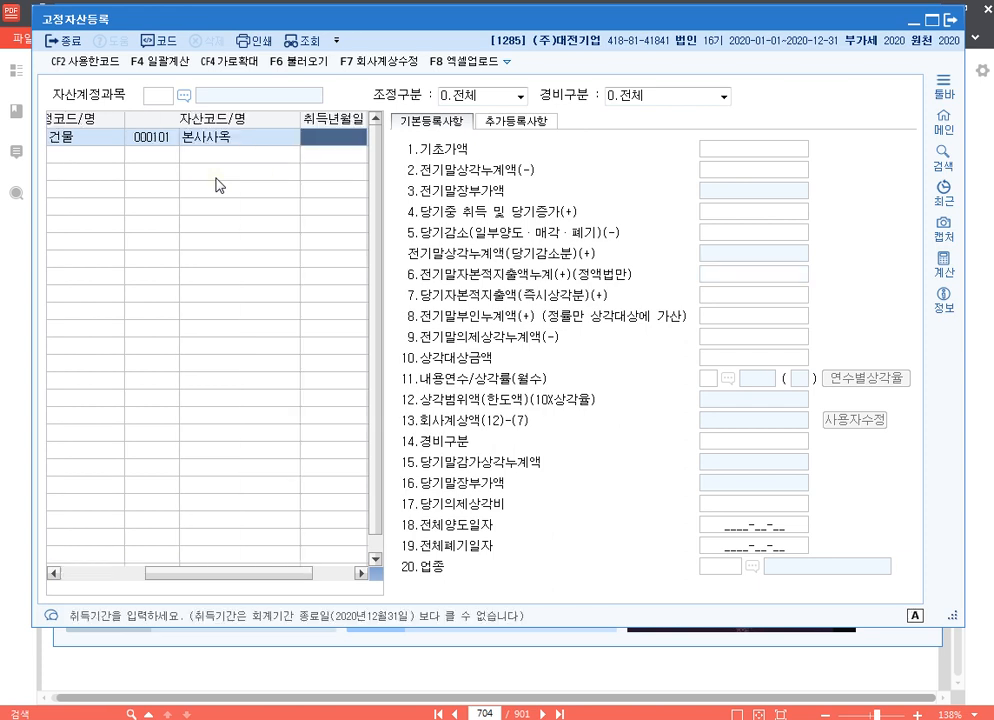
{"action": "type", "text": "20190101"}
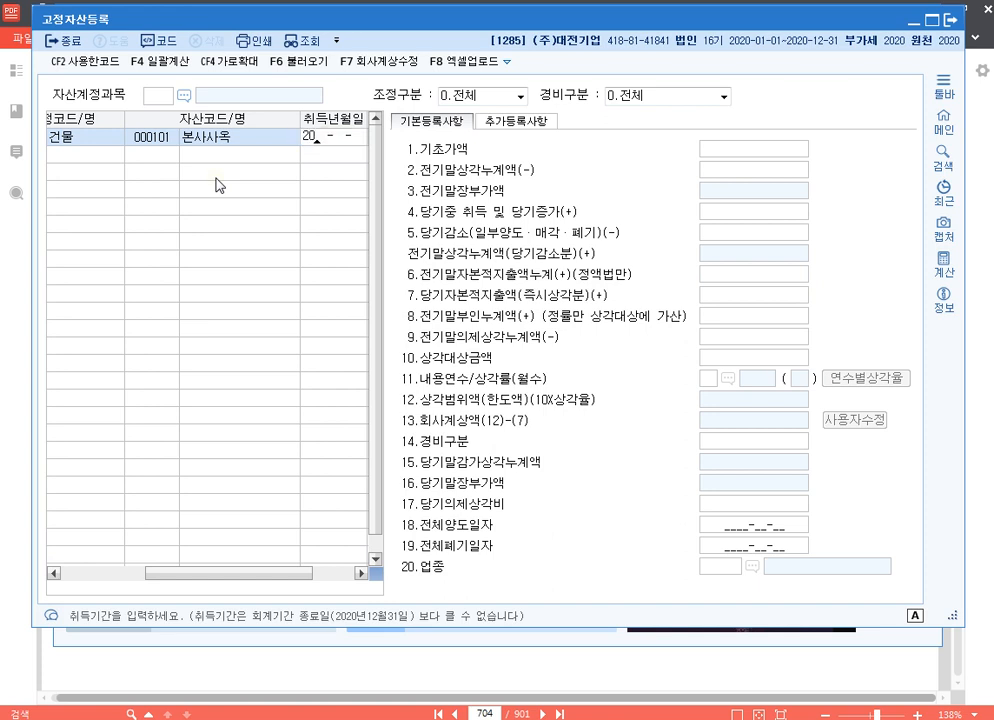
{"action": "key", "text": "Return"}
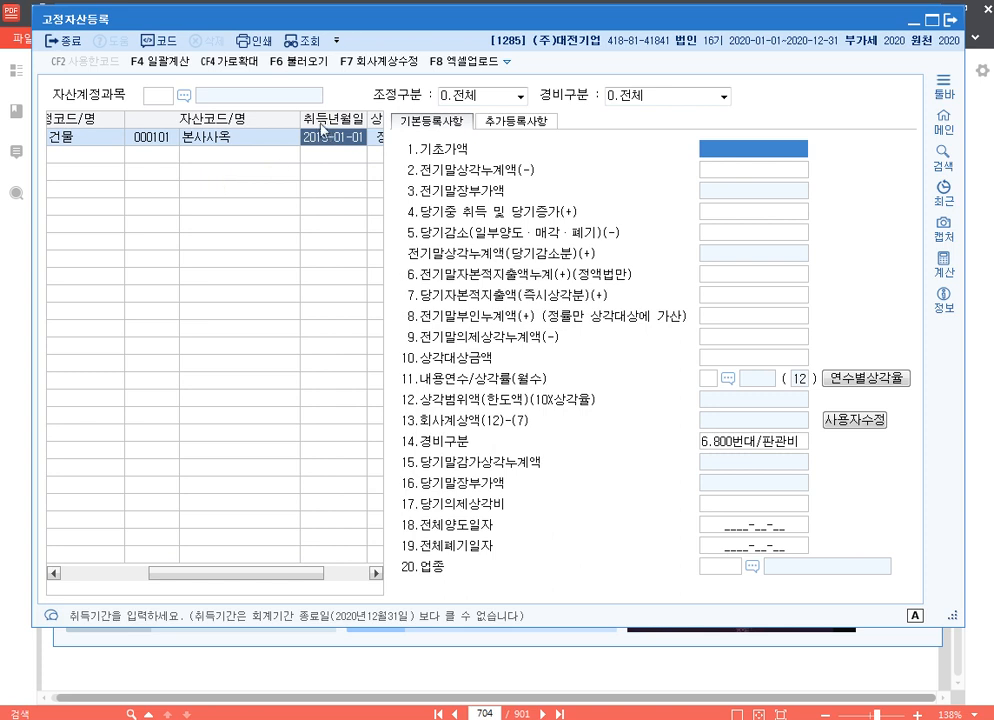
Narrow the account name and asset name columns of the asset list until the 상각방법 column fits in view
{"action": "left_click_drag", "start_coordinate": [300, 117], "coordinate": [260, 117]}
{"action": "left_click_drag", "start_coordinate": [127, 115], "coordinate": [62, 115]}
{"action": "left_click_drag", "start_coordinate": [258, 574], "coordinate": [215, 574]}
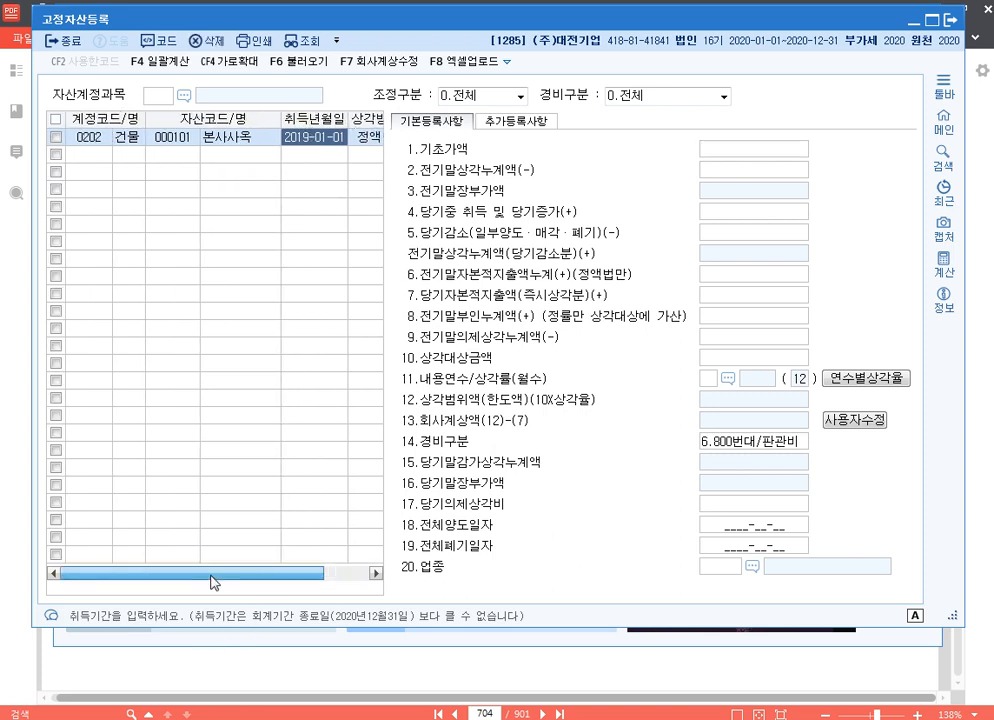
{"action": "left_click_drag", "start_coordinate": [281, 117], "coordinate": [268, 117]}
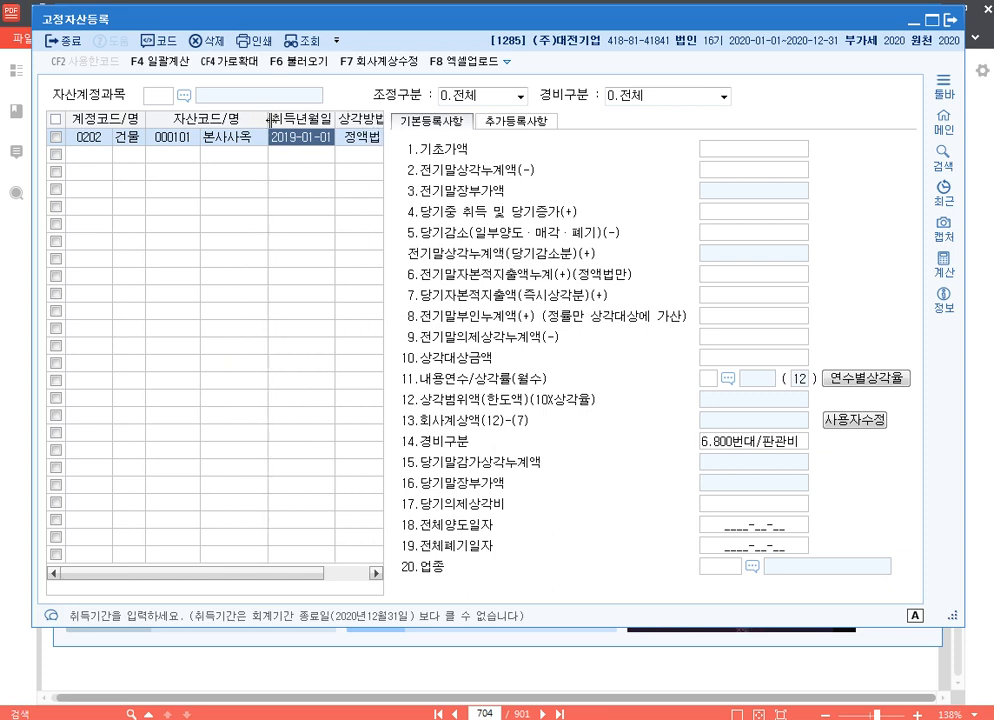
Enter 본사사옥's 기초가액 600,000,000, 전기말상각누계액 10,000,000 and 당기중 취득 및 당기증가 15,000,000
{"action": "left_click", "coordinate": [757, 149]}
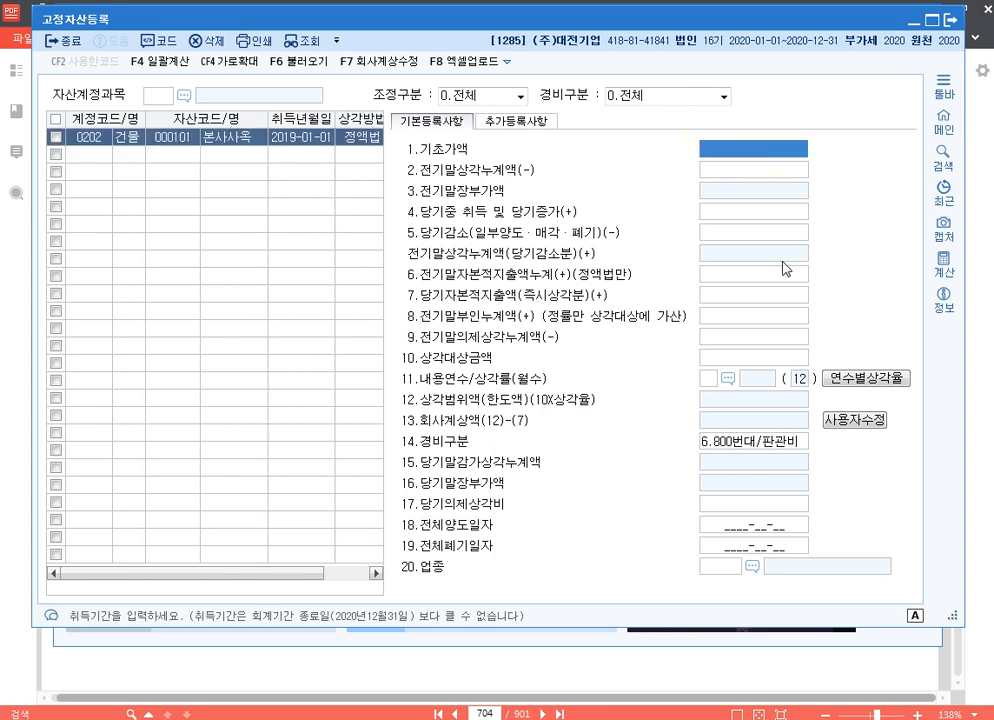
{"action": "type", "text": "600000000"}
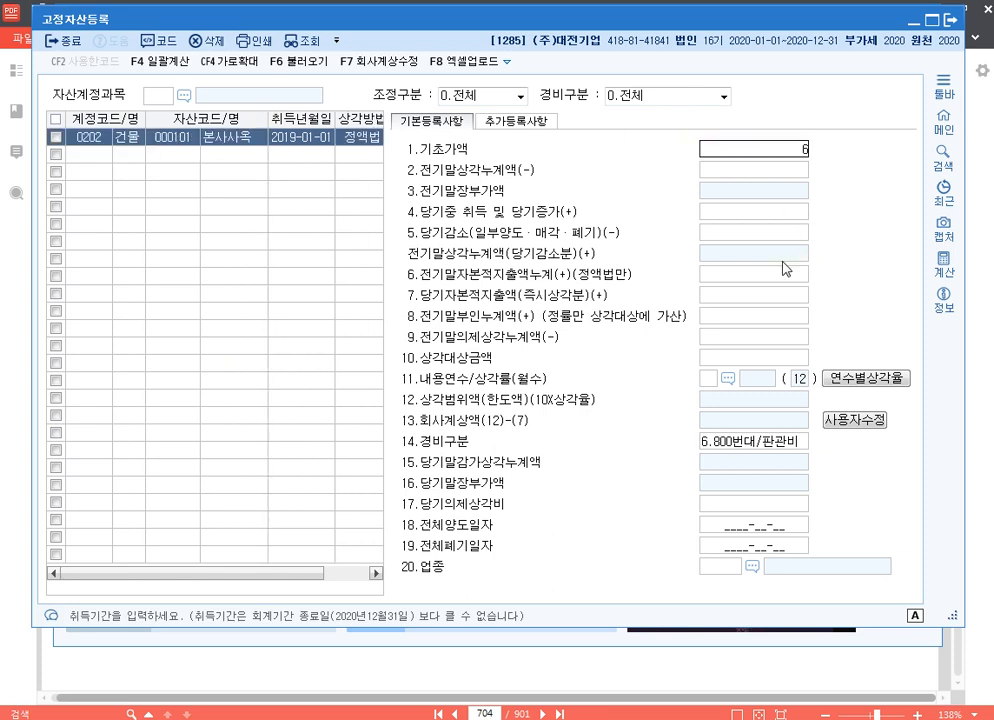
{"action": "key", "text": "Return"}
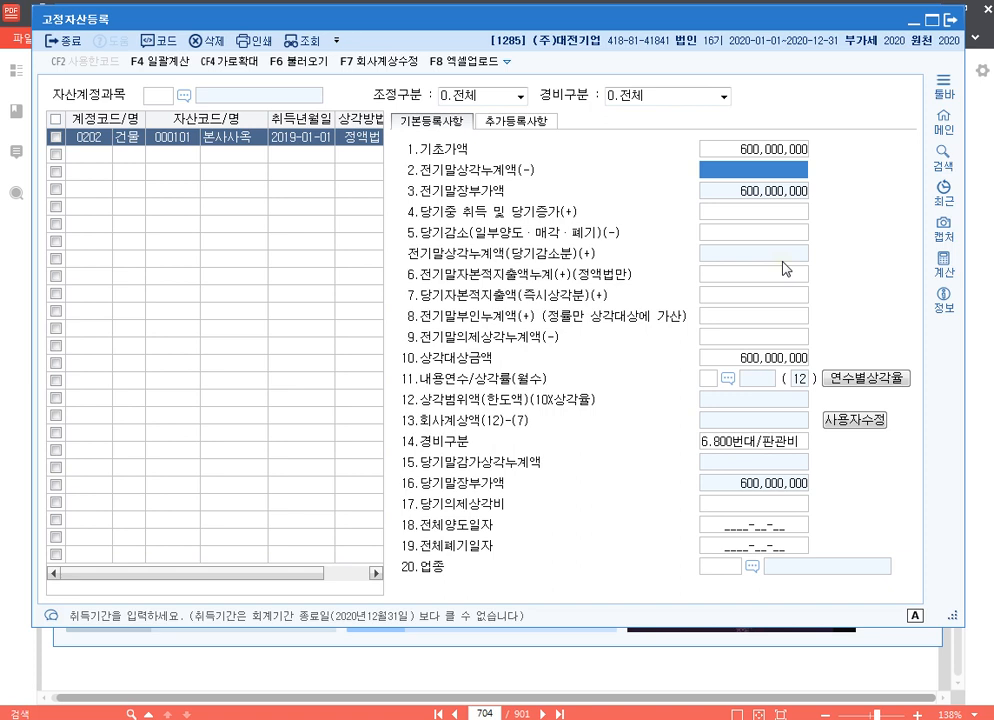
{"action": "type", "text": "10000000"}
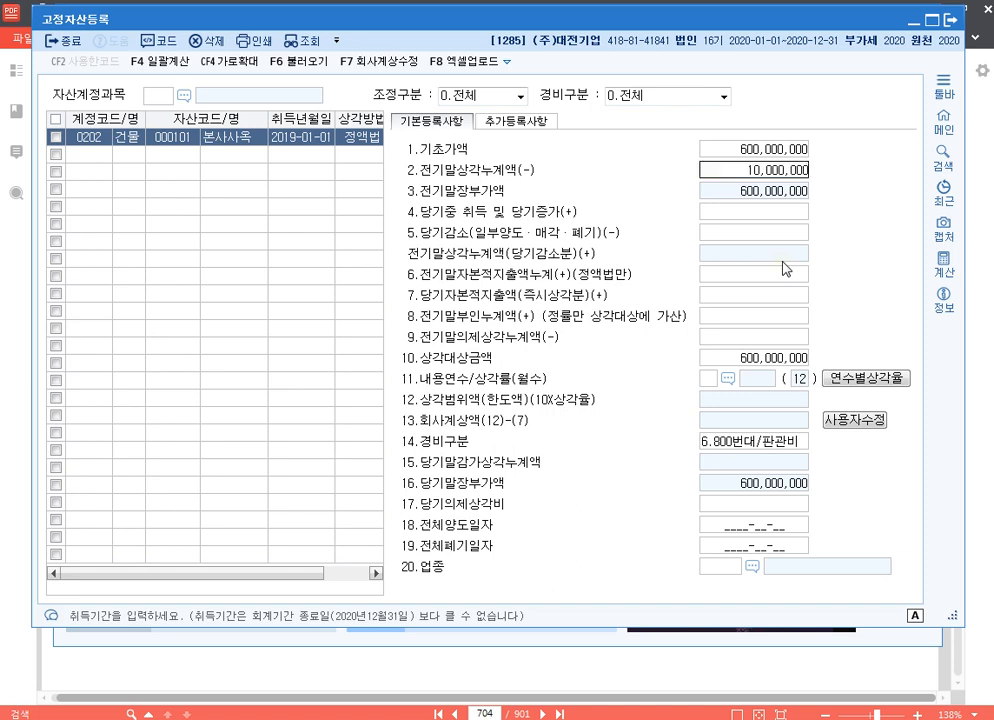
{"action": "key", "text": "Return"}
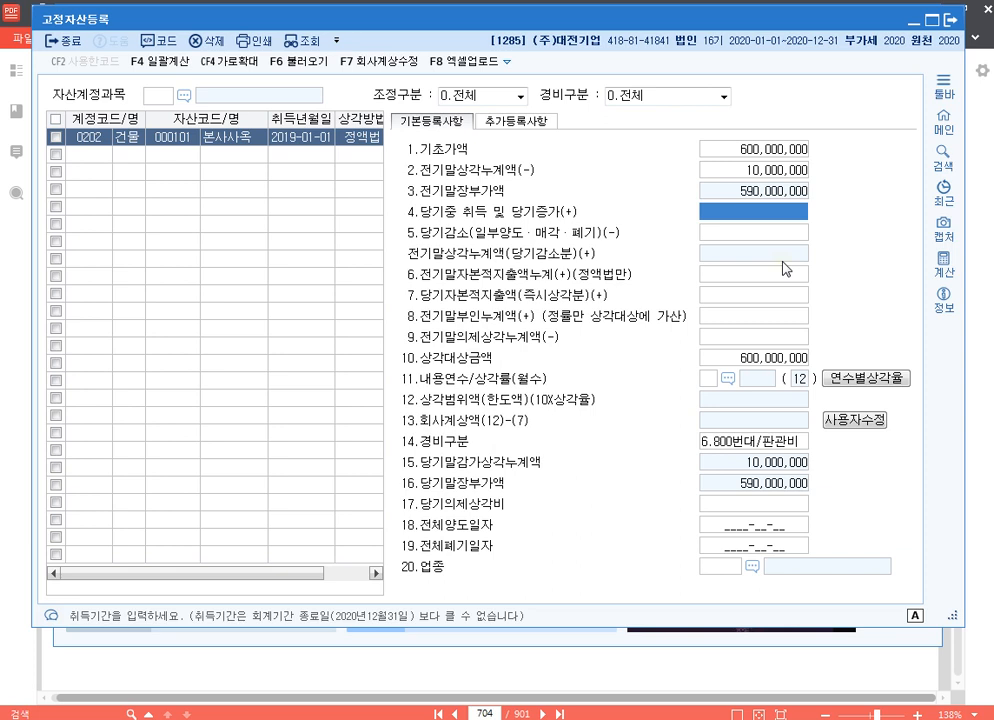
{"action": "type", "text": "15000000"}
{"action": "key", "text": "Return"}
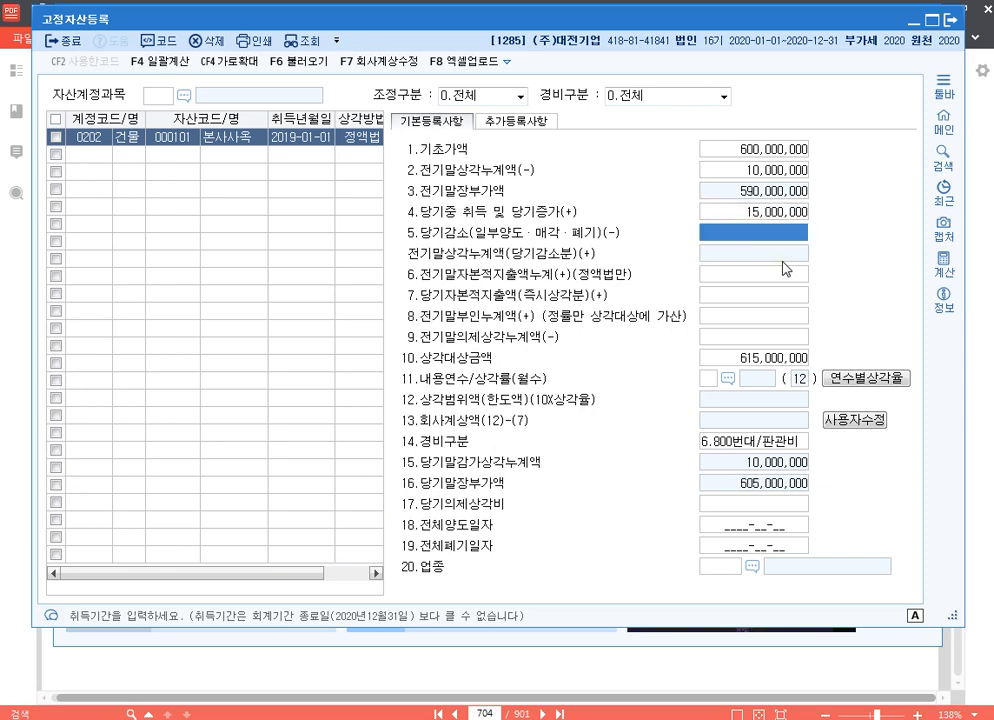
Set 본사사옥's 내용연수 to 30 years, leaving the decrease, capital expenditure and prior-year disallowance fields empty
{"action": "key", "text": "Up"}
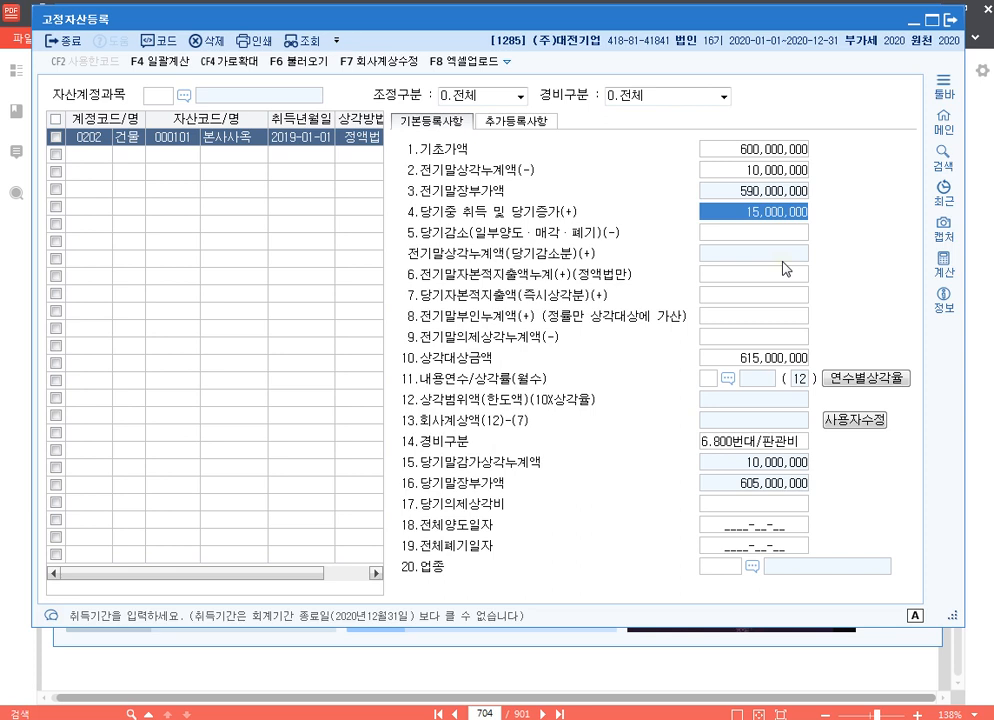
{"action": "key", "text": "Down"}
{"action": "key", "text": "Down"}
{"action": "key", "text": "Down"}
{"action": "key", "text": "Down"}
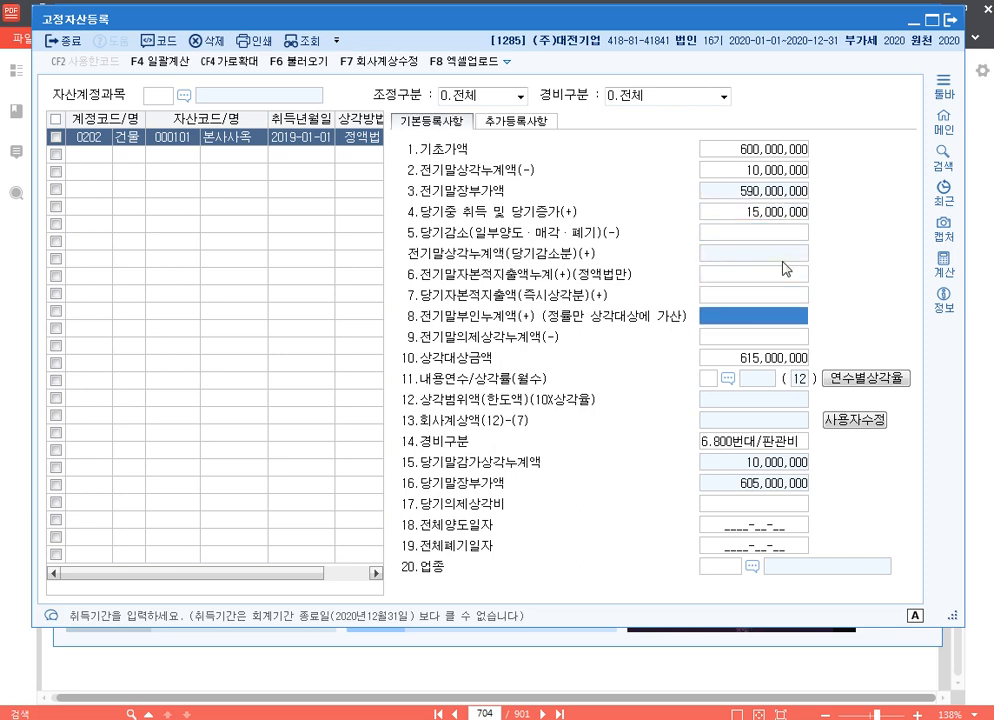
{"action": "key", "text": "Down"}
{"action": "key", "text": "Down"}
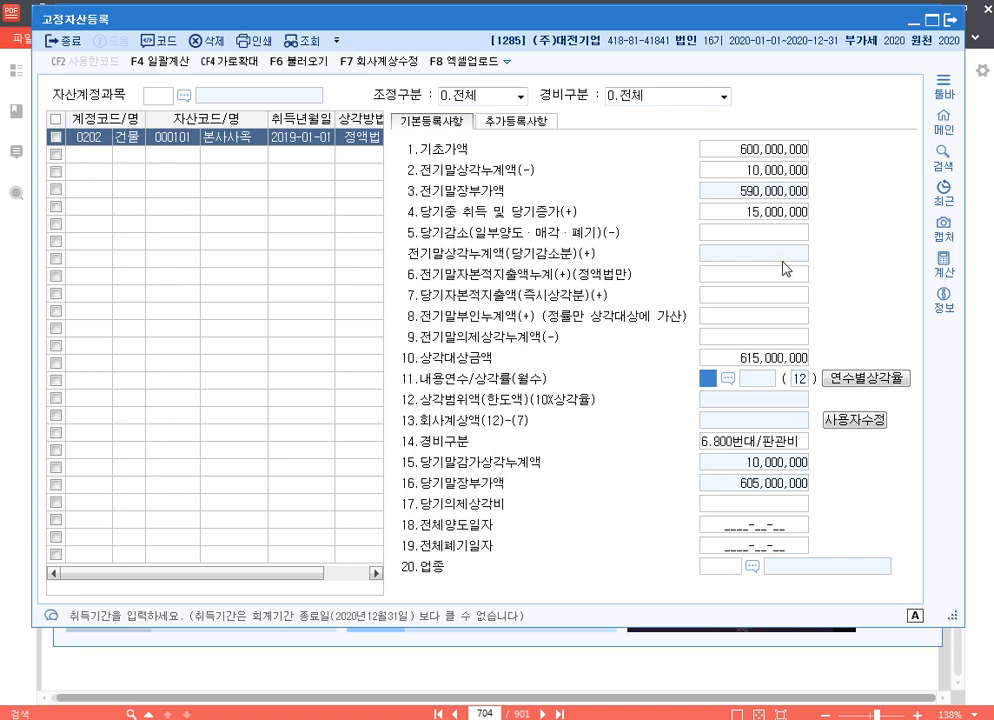
{"action": "type", "text": "30"}
{"action": "key", "text": "Return"}
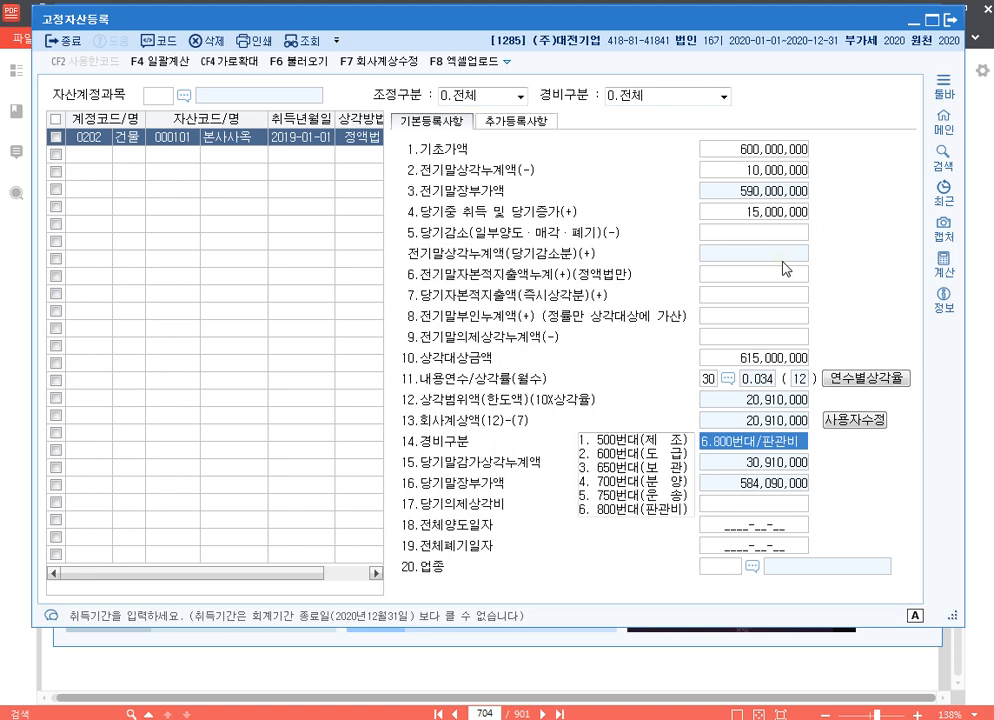
Override 본사사옥's 회사계상액 with 40,000,000, keep 경비구분 at 800번대/판관비 and leave the remaining fields blank
{"action": "left_click", "coordinate": [860, 420]}
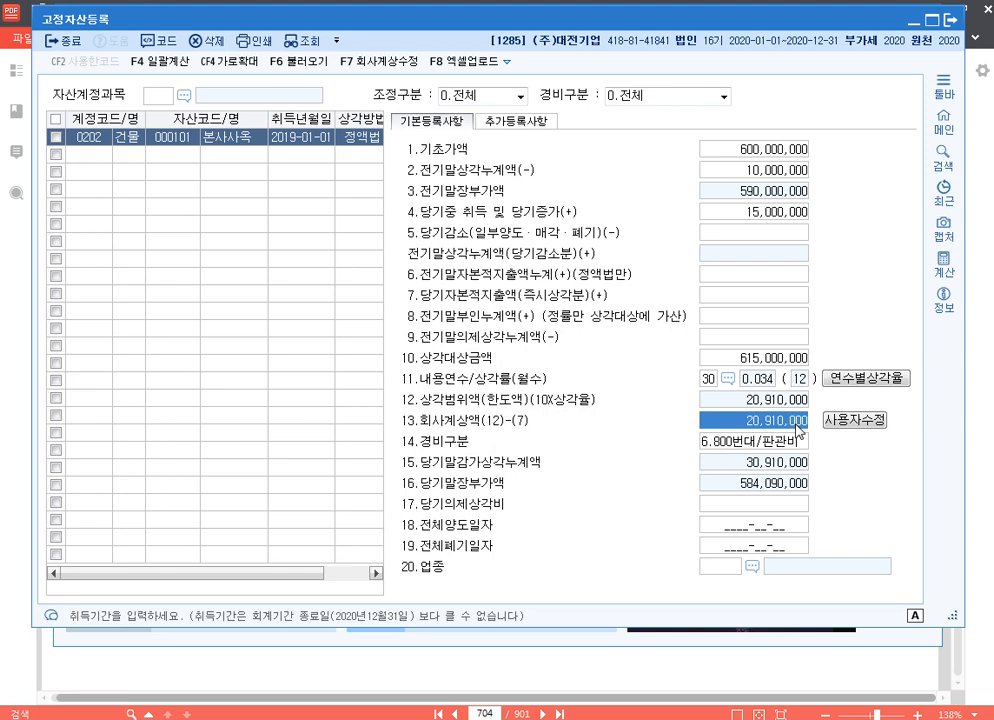
{"action": "type", "text": "40000000"}
{"action": "key", "text": "Return"}
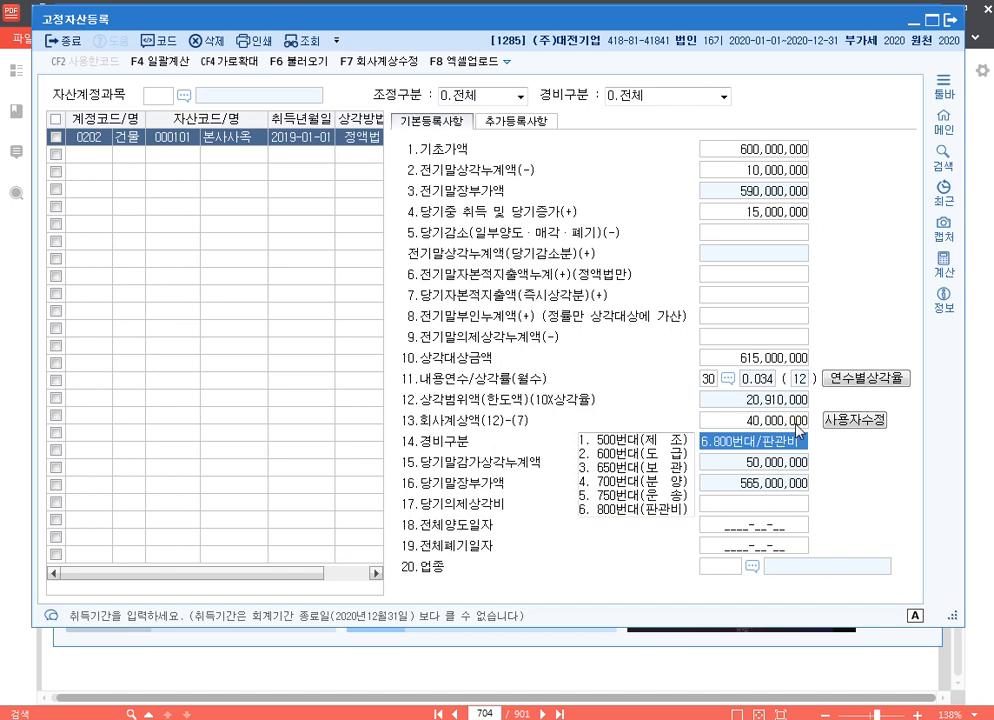
{"action": "key", "text": "Return"}
{"action": "key", "text": "Return"}
{"action": "key", "text": "Return"}
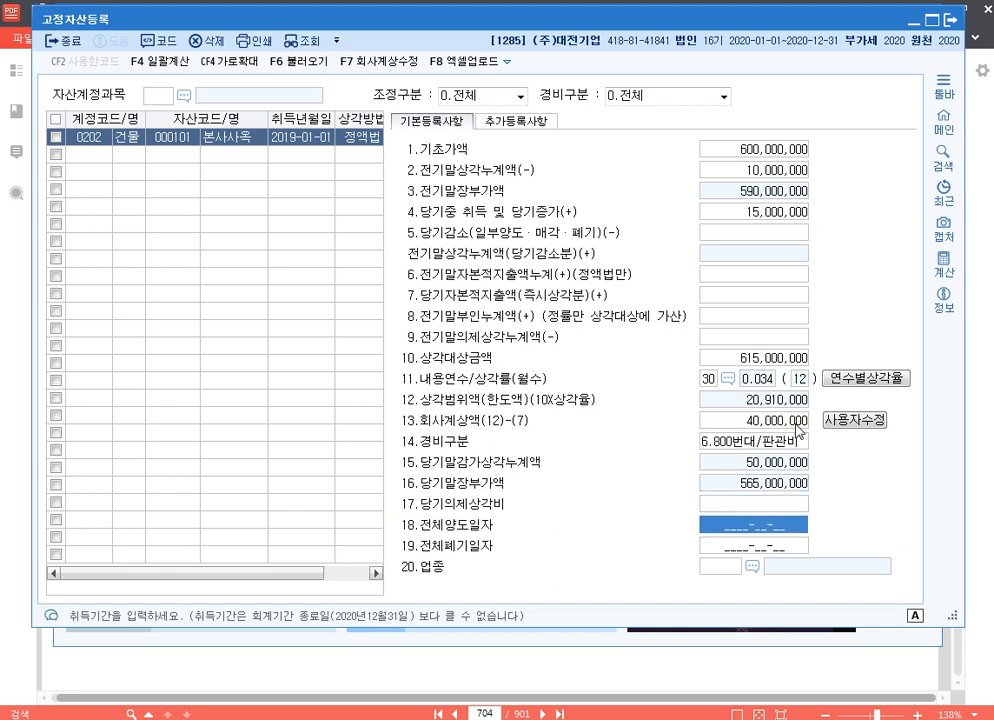
{"action": "key", "text": "Return"}
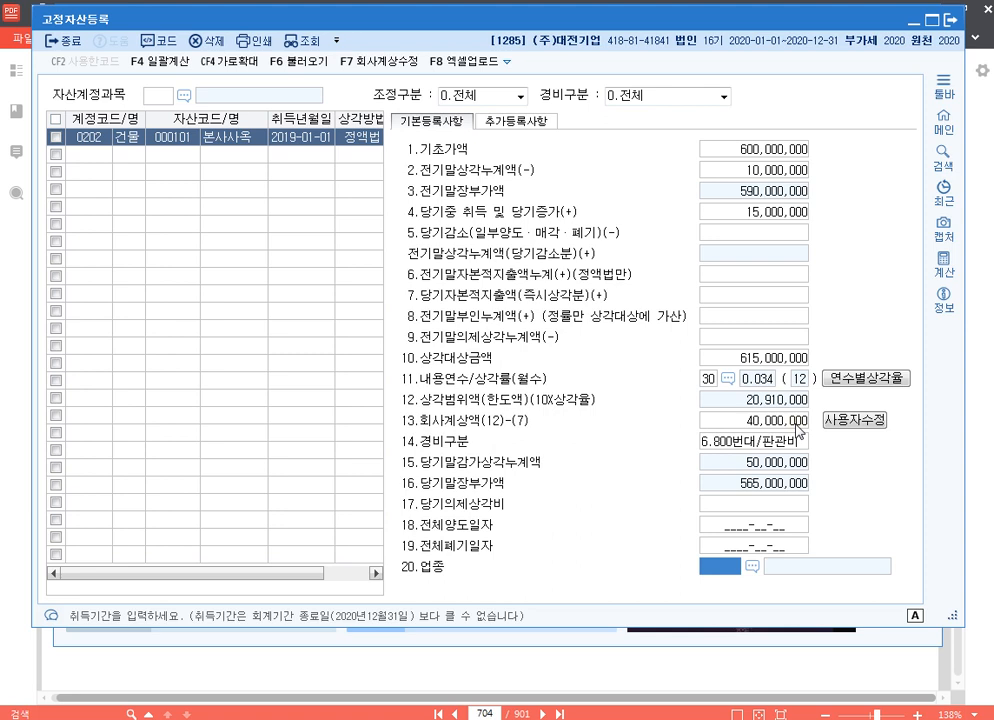
{"action": "key", "text": "Return"}
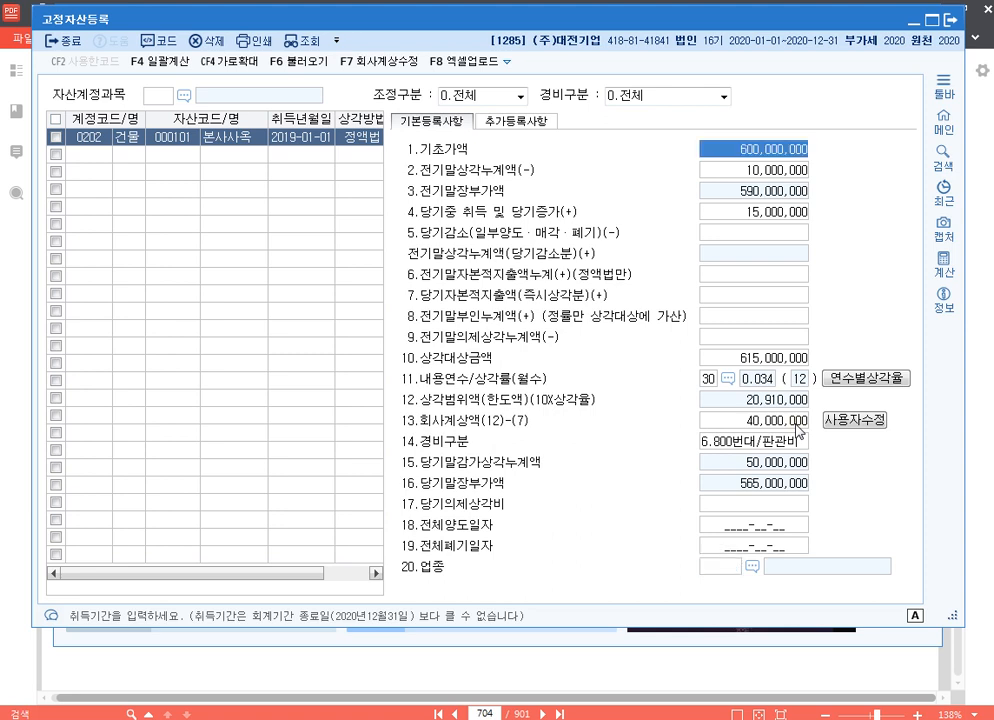
{"action": "left_click", "coordinate": [792, 422]}
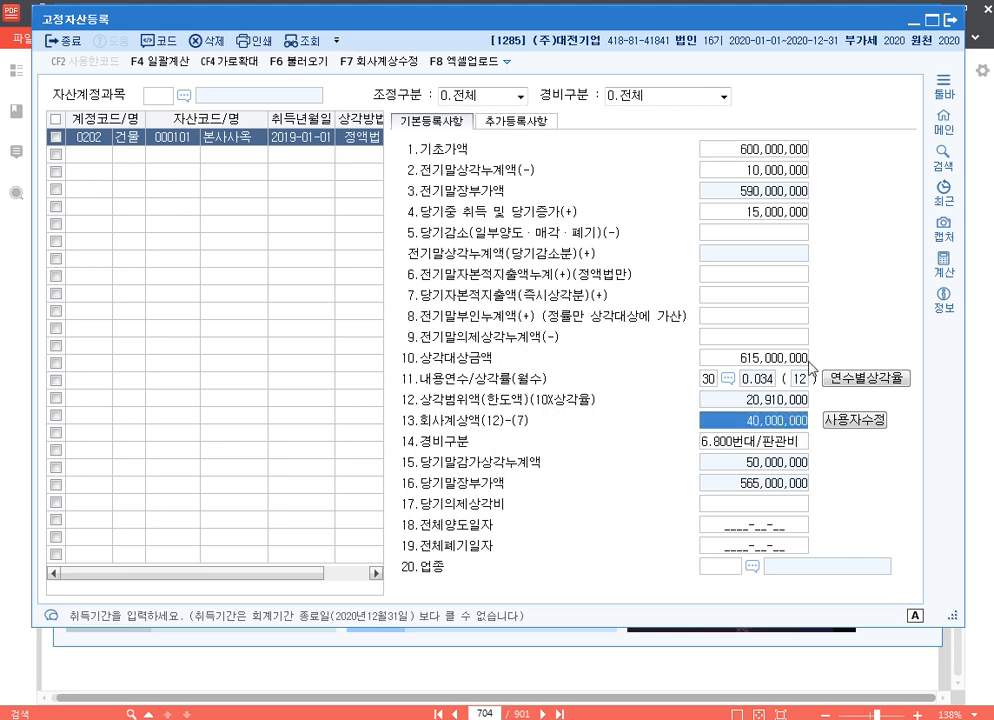
{"action": "left_click", "coordinate": [755, 212]}
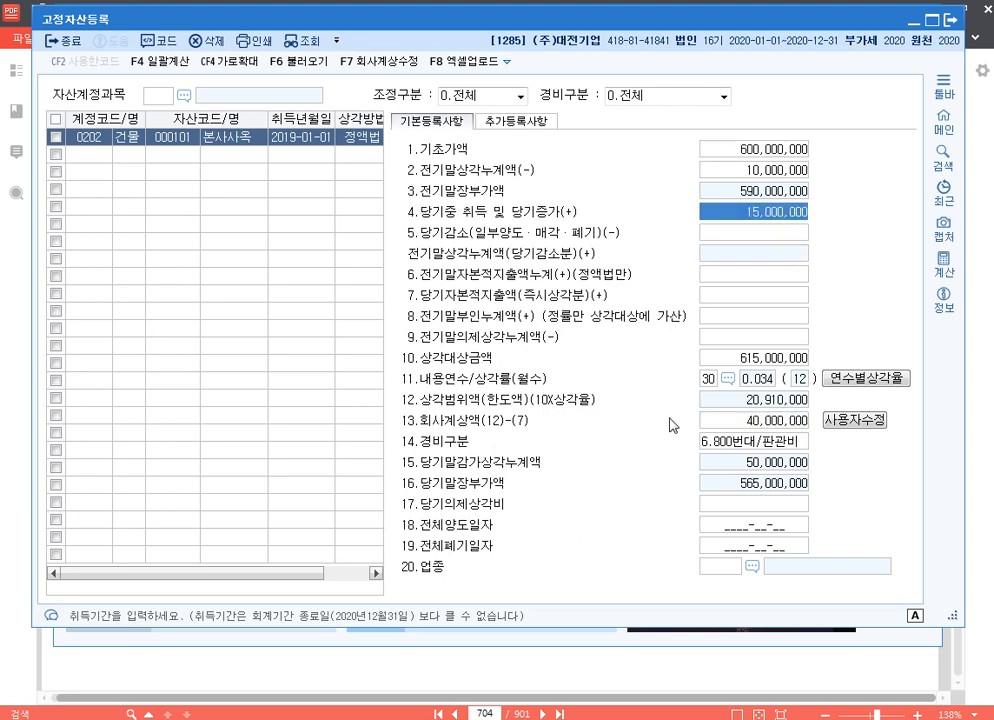
Register a second asset under account 0206 기계장치 with code 000102, name 밀링 and acquisition date 2020-07-01
{"action": "left_click", "coordinate": [82, 155]}
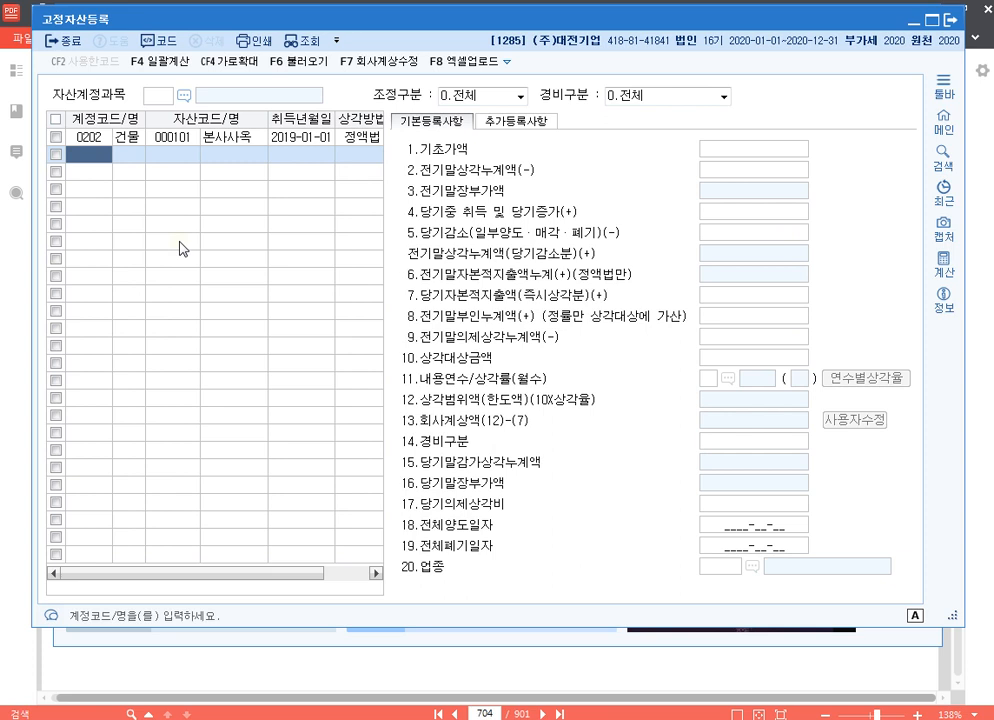
{"action": "type", "text": "206"}
{"action": "key", "text": "Return"}
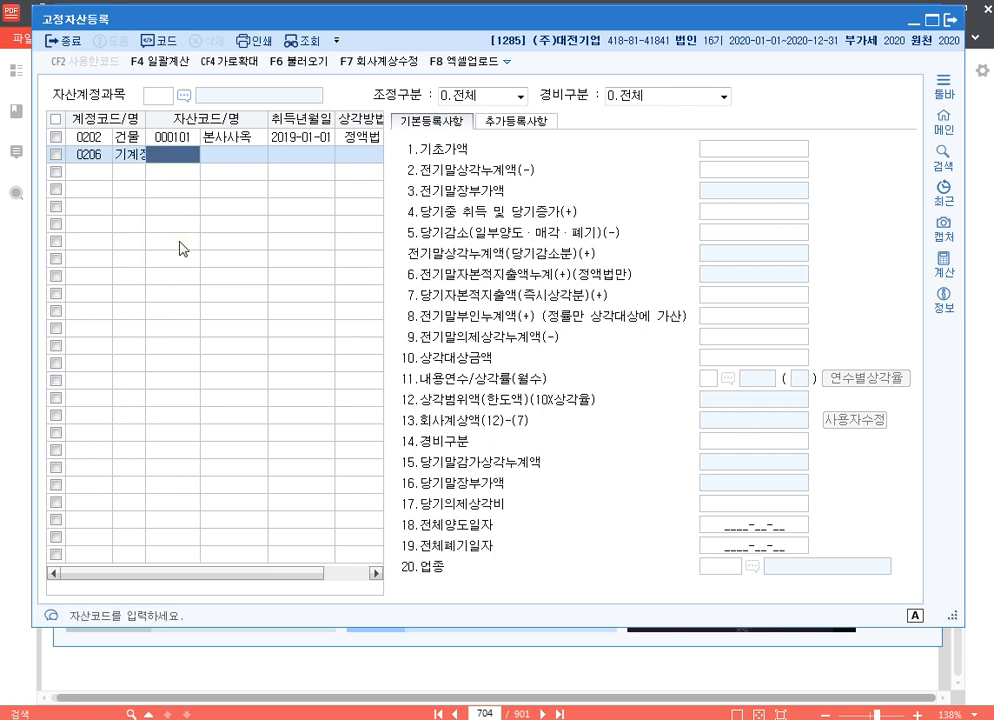
{"action": "type", "text": "102"}
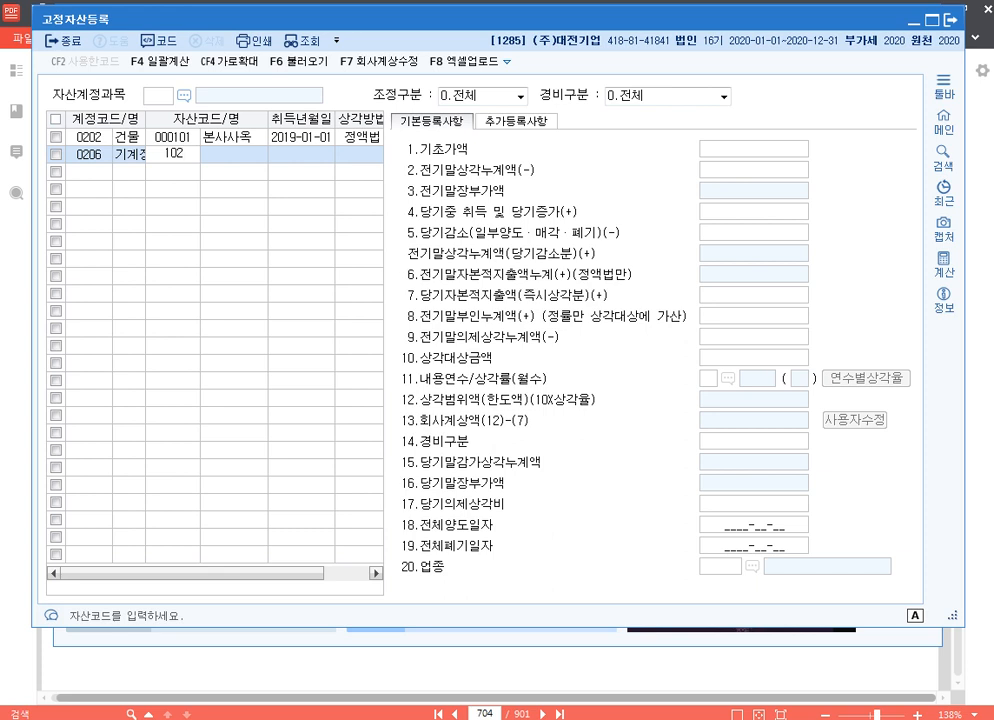
{"action": "key", "text": "Return"}
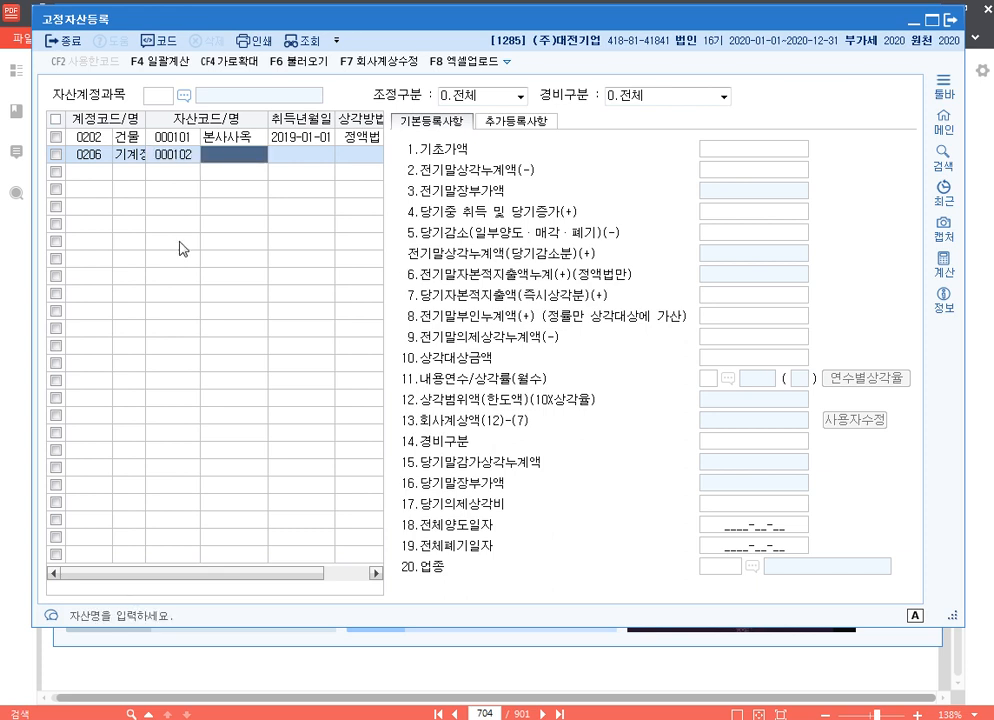
{"action": "type", "text": "ㅁ"}
{"action": "key", "text": "Return"}
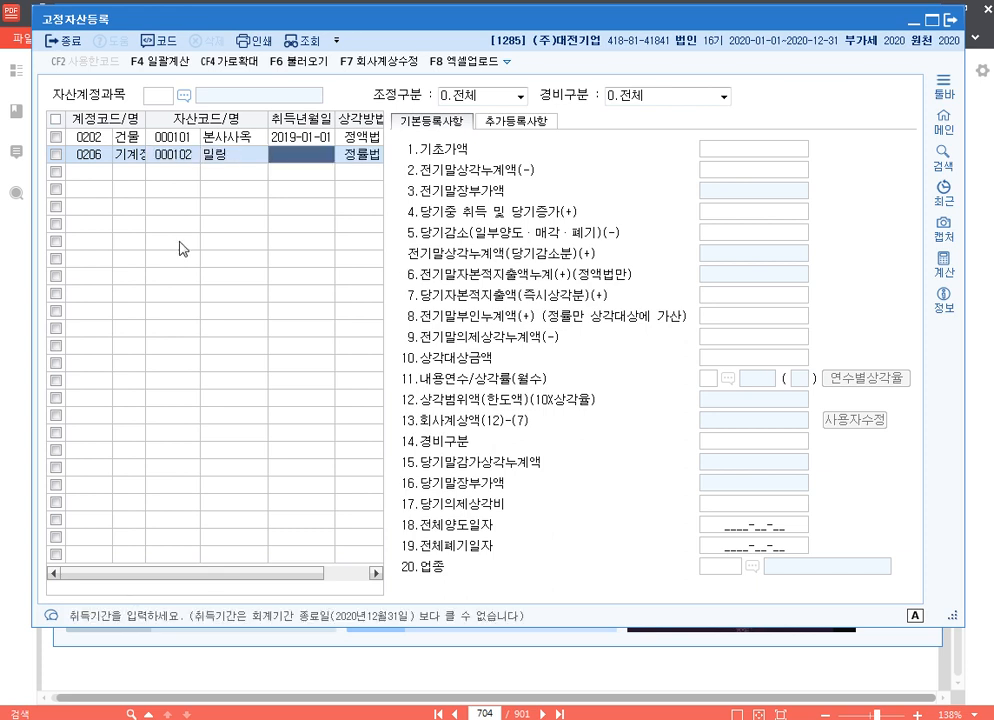
{"action": "type", "text": "20200701"}
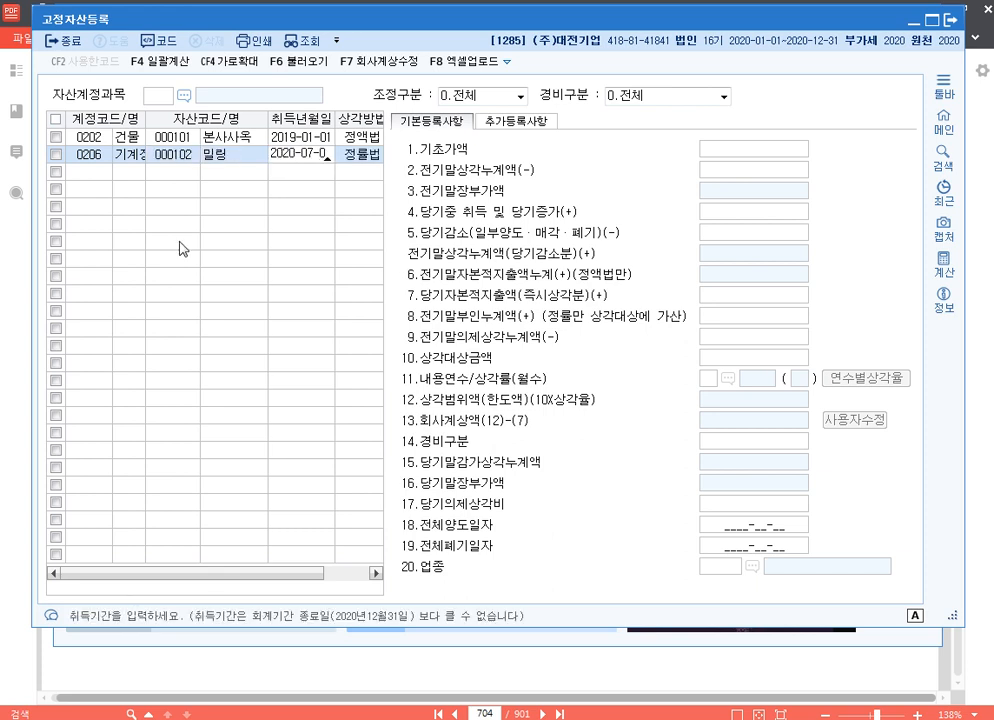
{"action": "key", "text": "Return"}
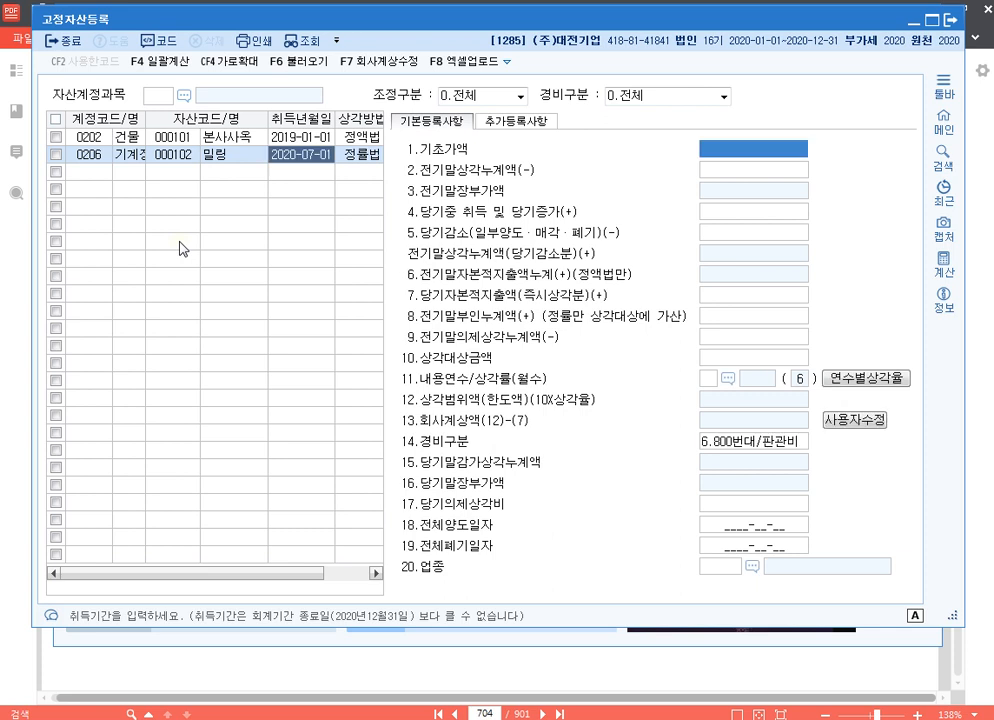
Enter 밀링's 당기중 취득 및 당기증가 of 30,000,000, leaving 기초가액 and 전기말상각누계액 empty
{"action": "key", "text": "Return"}
{"action": "key", "text": "Return"}
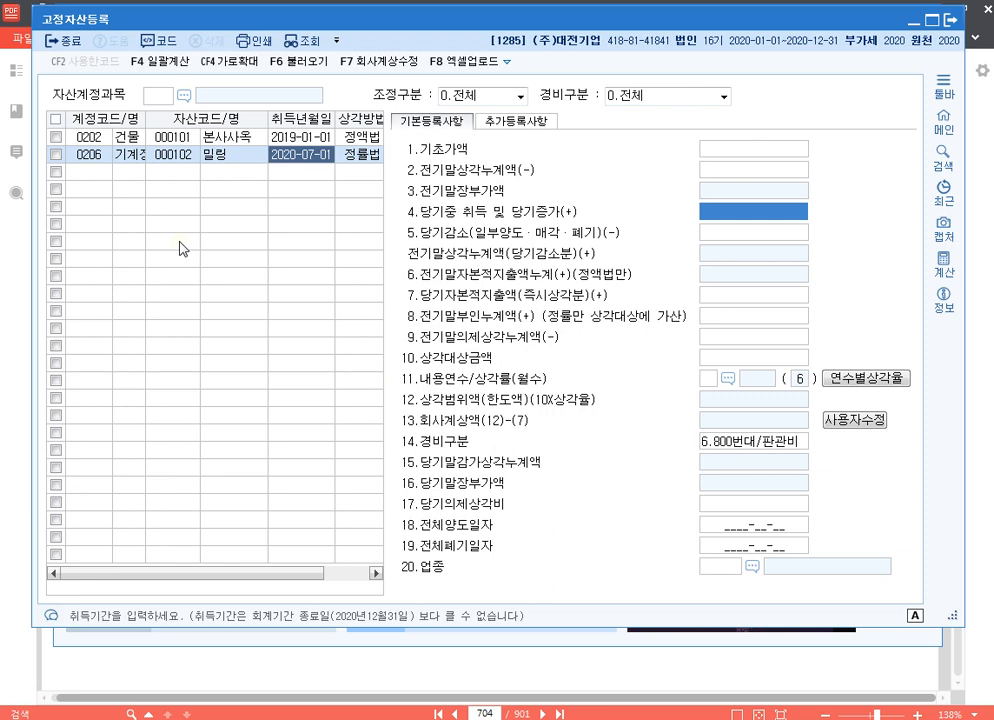
{"action": "type", "text": "3"}
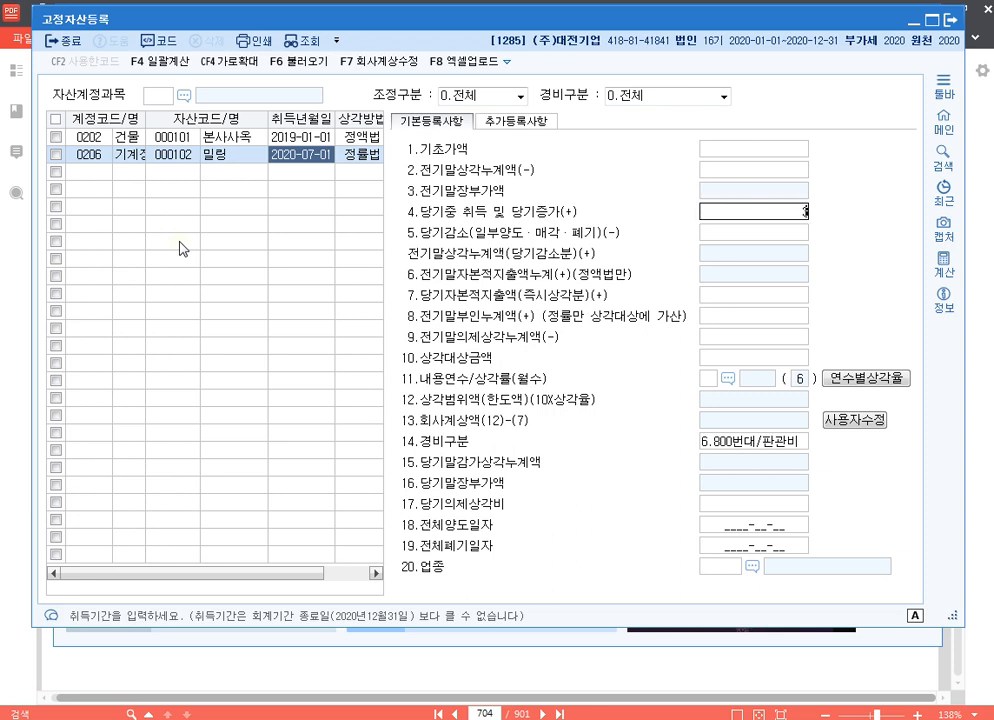
{"action": "type", "text": "0,000,000"}
{"action": "key", "text": "Return"}
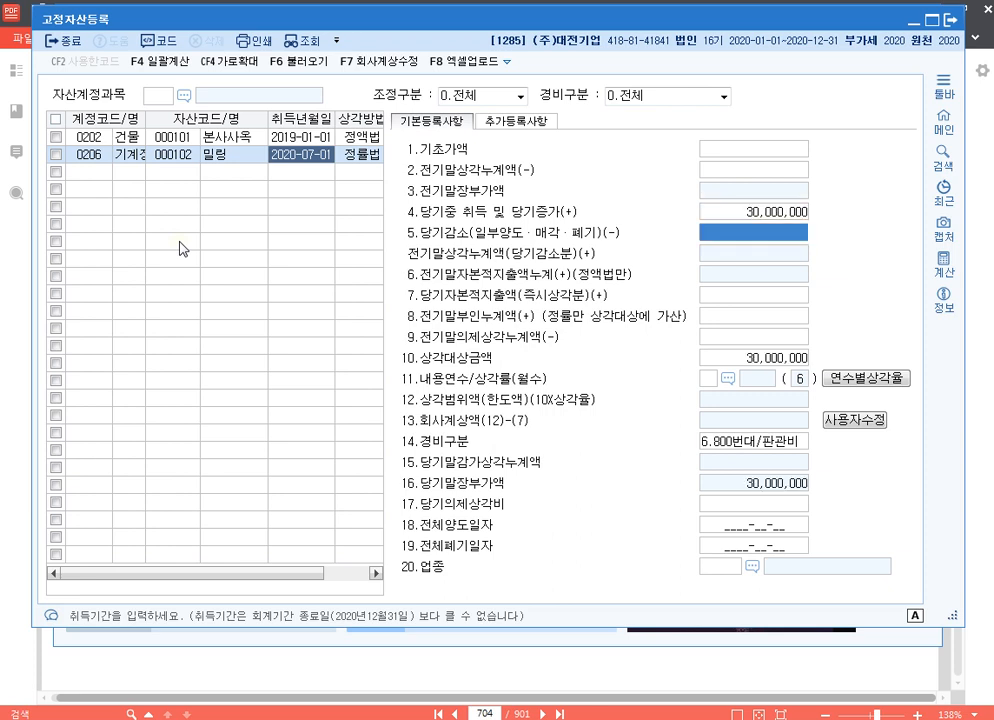
Set 밀링's 내용연수 to 3 years and its 경비구분 to 500번대/제조, leaving the intermediate adjustment fields blank
{"action": "key", "text": "Return"}
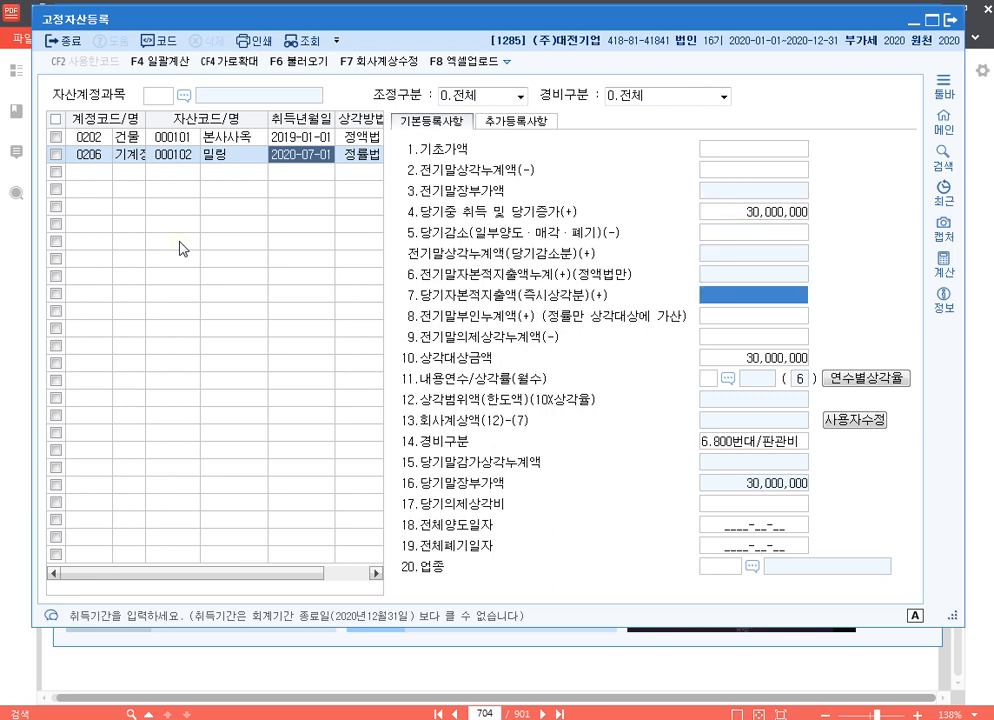
{"action": "key", "text": "Return"}
{"action": "key", "text": "Return"}
{"action": "key", "text": "Return"}
{"action": "key", "text": "Return"}
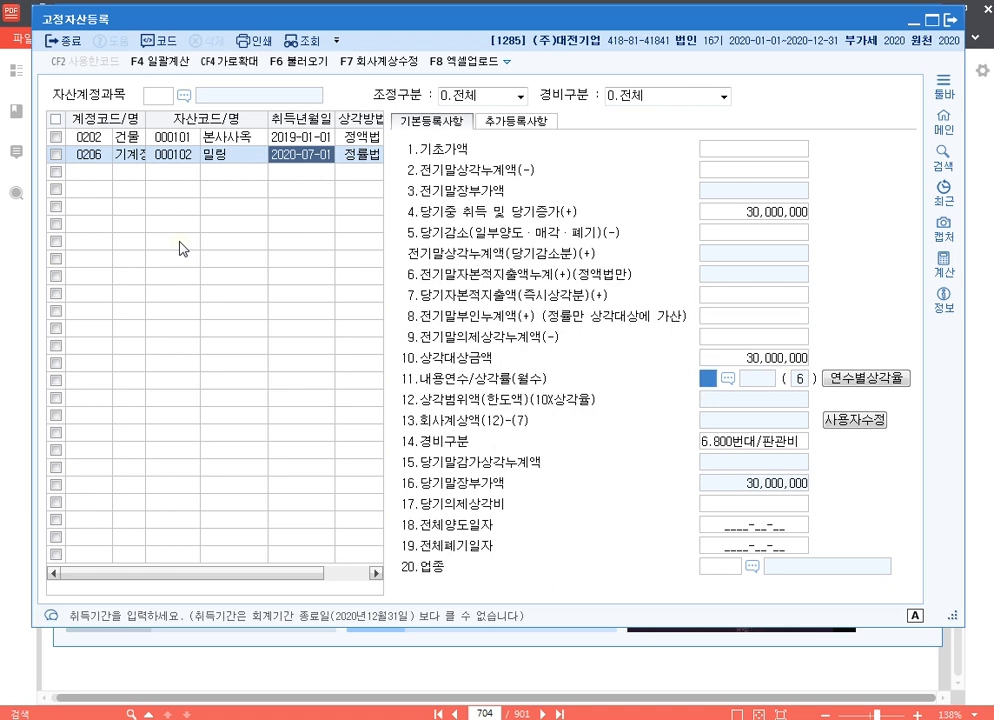
{"action": "type", "text": "3"}
{"action": "key", "text": "Return"}
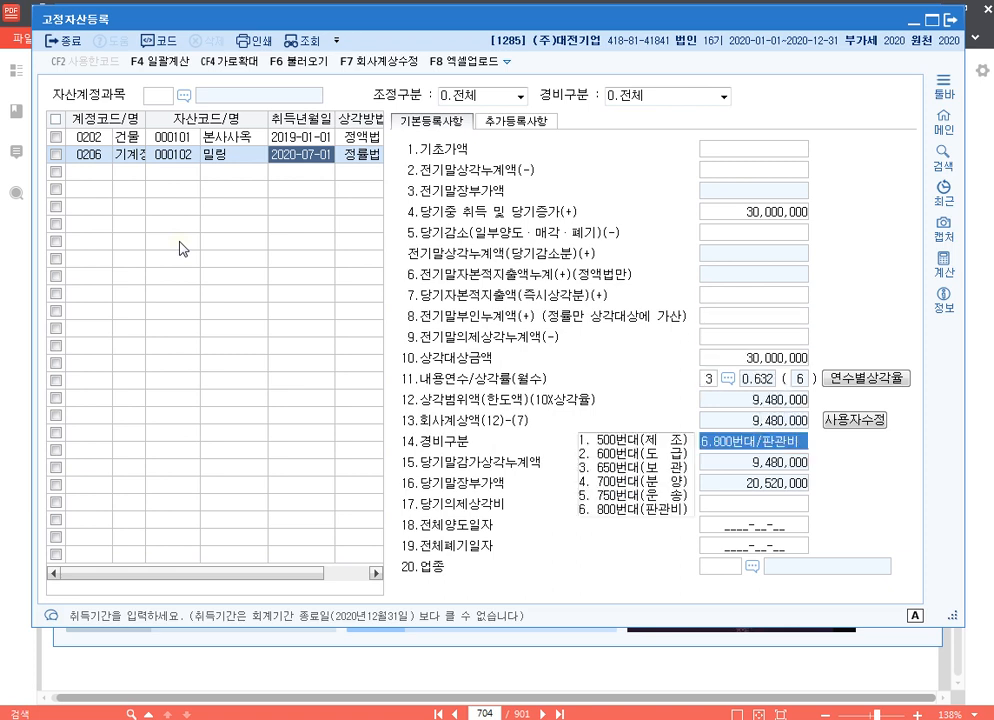
{"action": "key", "text": "1"}
{"action": "key", "text": "Return"}
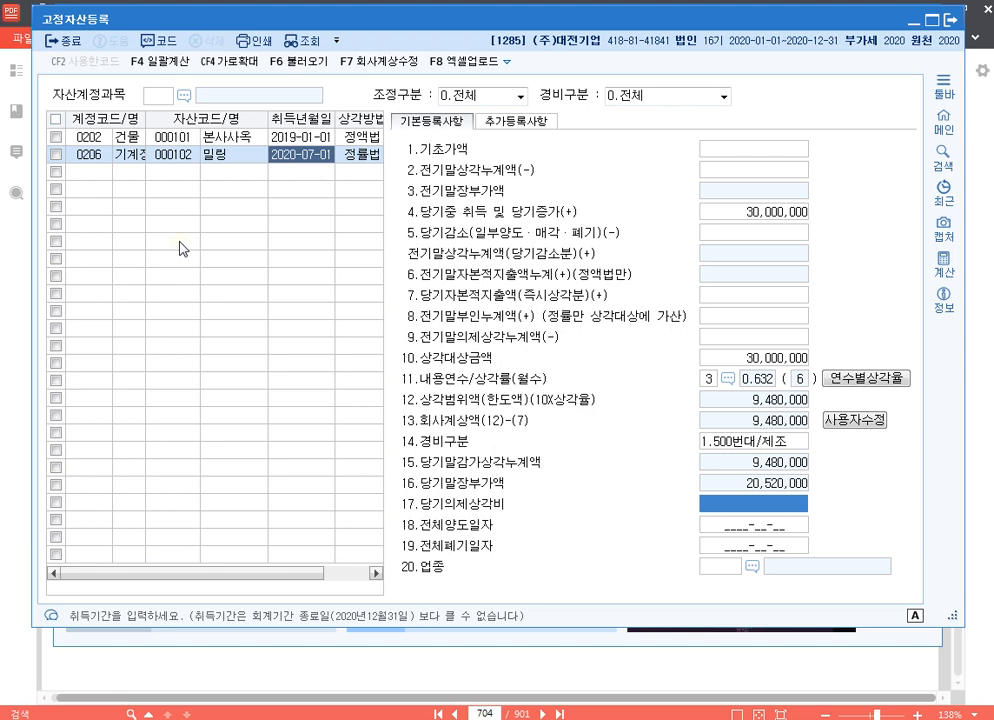
Override 밀링's 회사계상액 with 10,000,000
{"action": "left_click", "coordinate": [802, 428]}
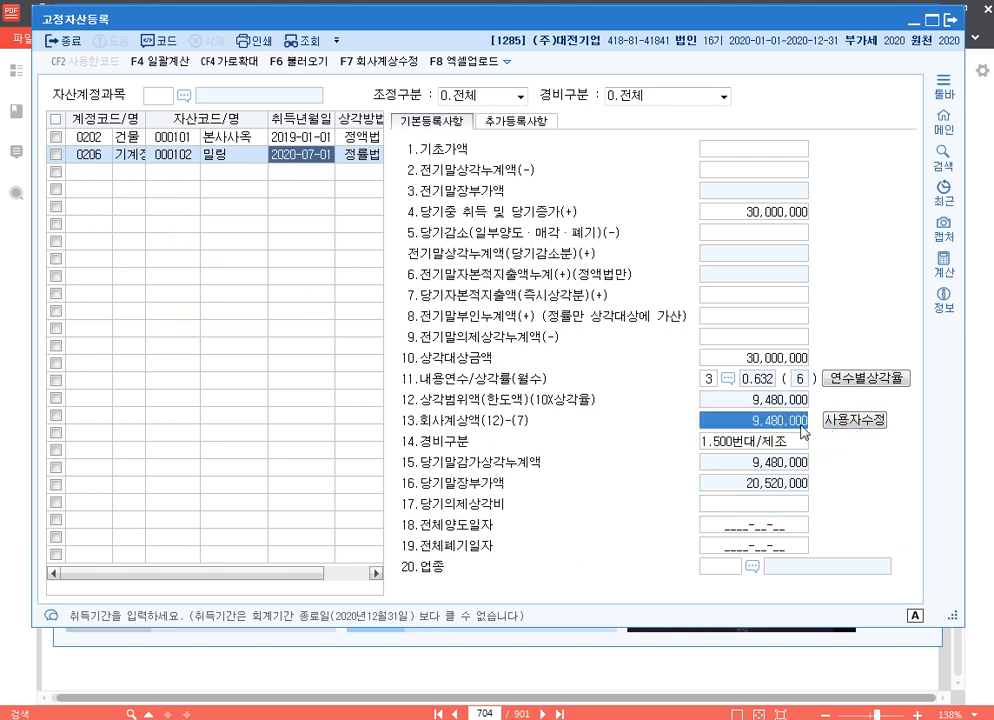
{"action": "type", "text": "10000000"}
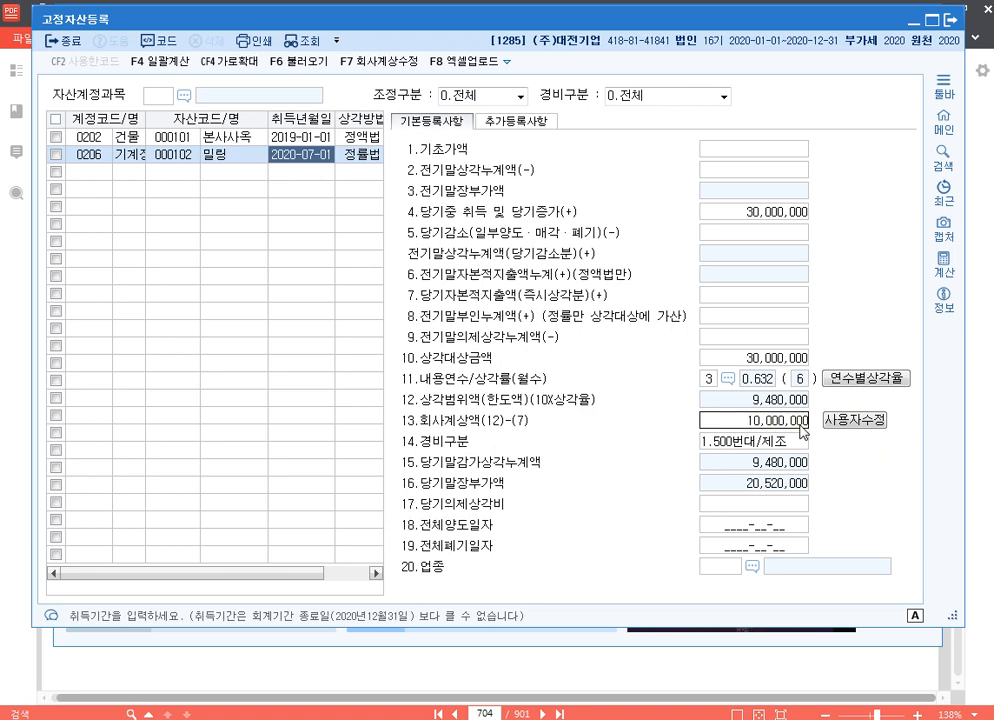
{"action": "key", "text": "Return"}
{"action": "left_click", "coordinate": [801, 426]}
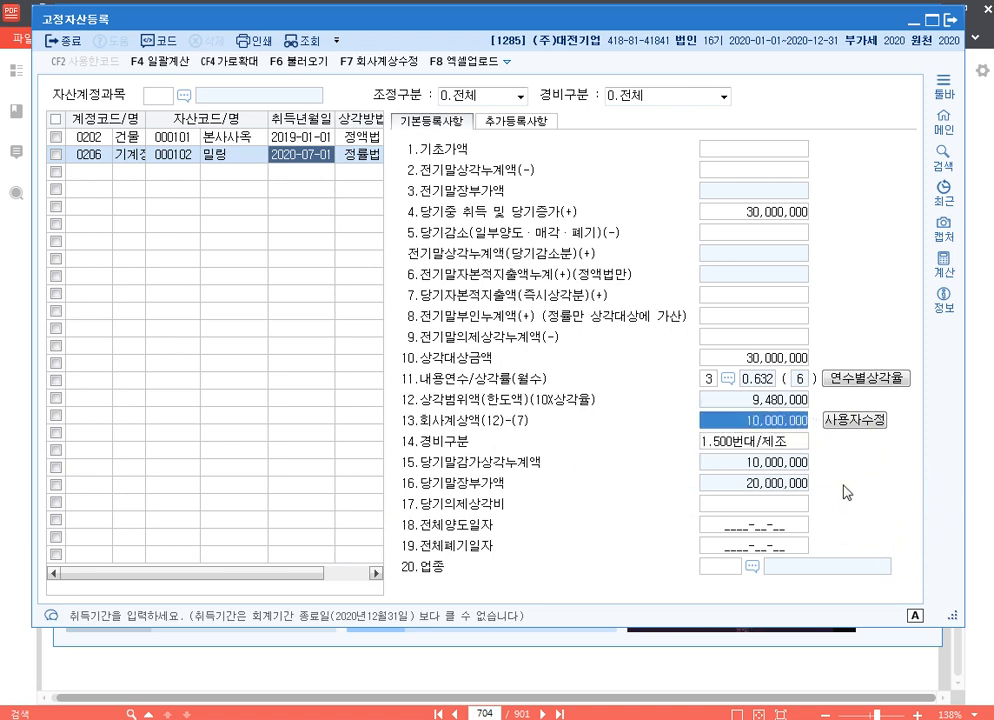
Check the entries of 본사사옥 and 밀링 against the asset ledgers and notes on textbook page 704
{"action": "left_click", "coordinate": [227, 140]}
{"action": "left_click", "coordinate": [224, 153]}
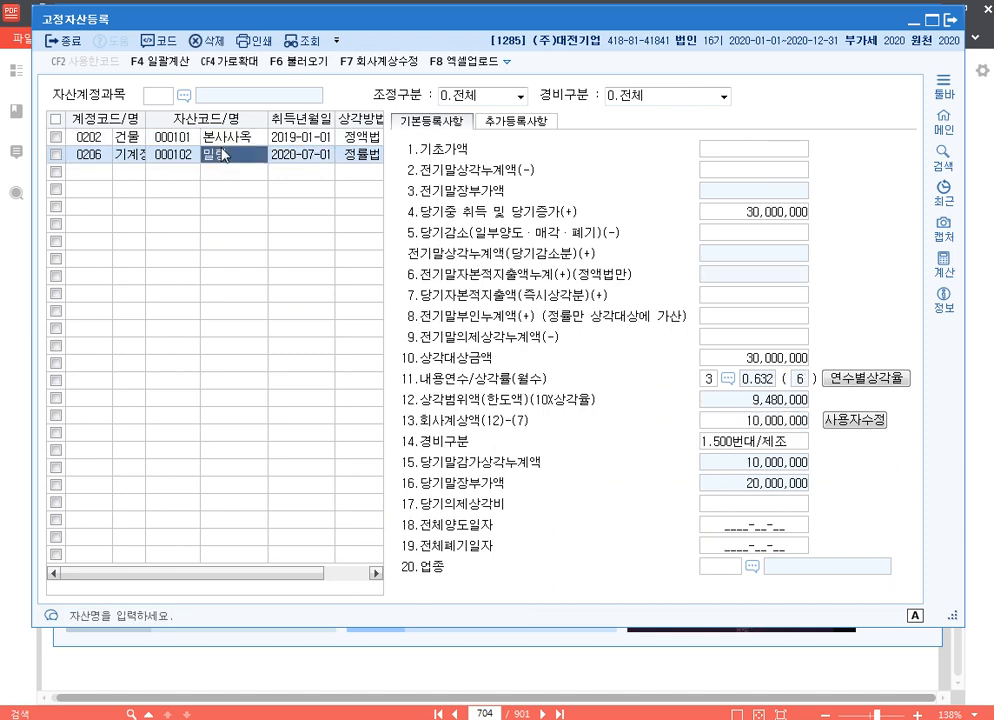
{"action": "left_click", "coordinate": [227, 140]}
{"action": "left_click", "coordinate": [230, 153]}
{"action": "left_click", "coordinate": [800, 665]}
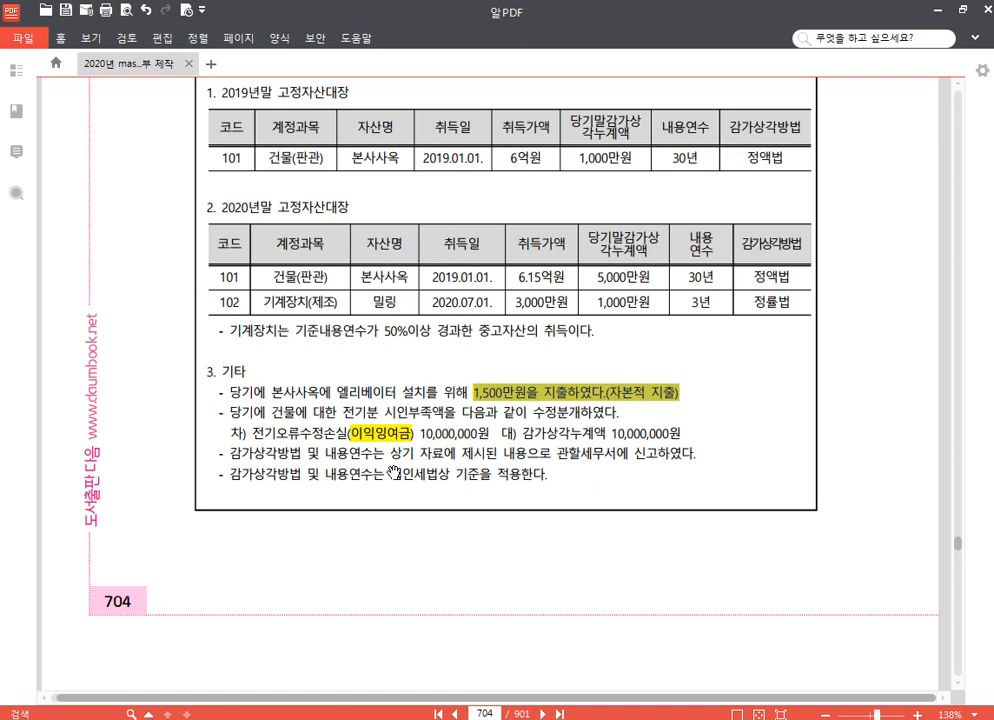
{"action": "key", "text": "alt+Tab"}
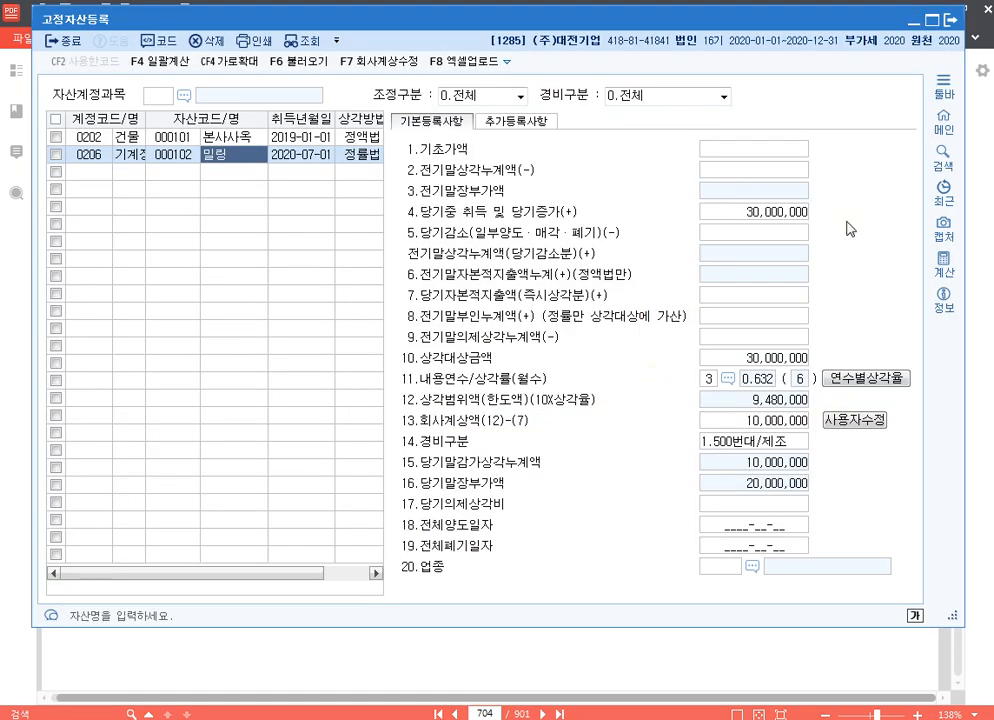
Close the asset register, open 미상각자산감가상각조정명세서 and load the registered fixed asset data, replacing any existing content
{"action": "left_click", "coordinate": [950, 15]}
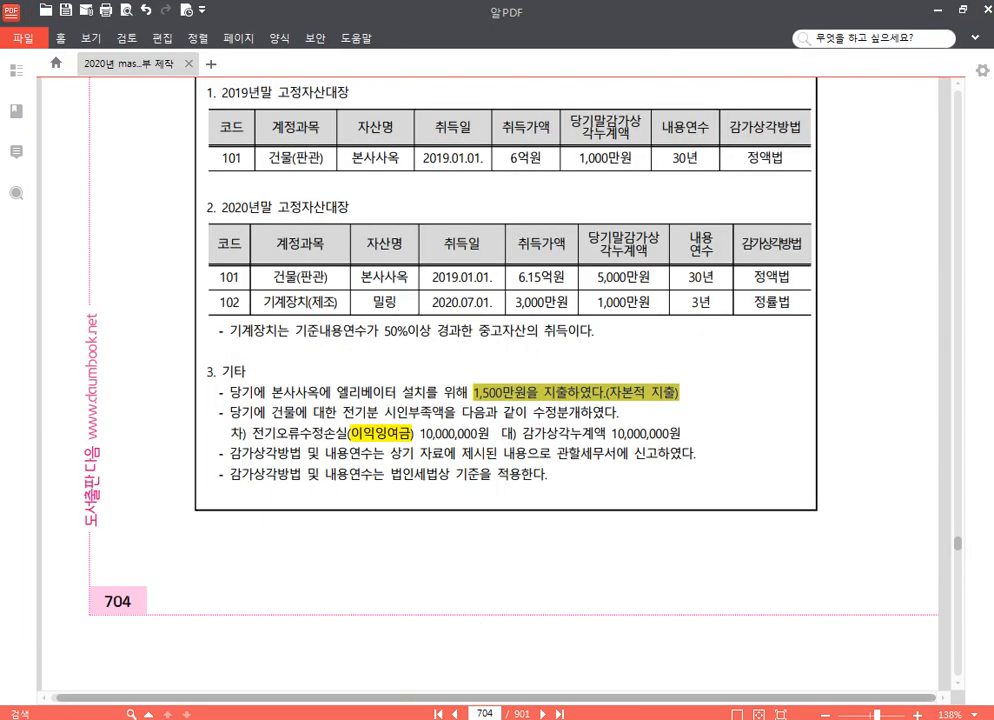
{"action": "left_click", "coordinate": [430, 718]}
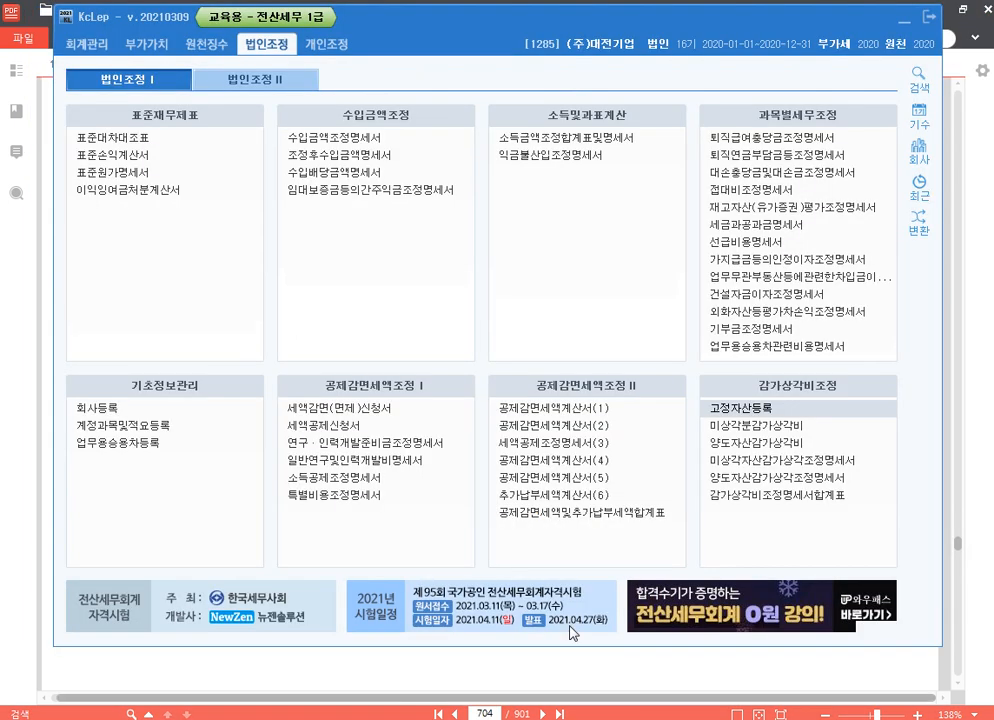
{"action": "left_click", "coordinate": [840, 462]}
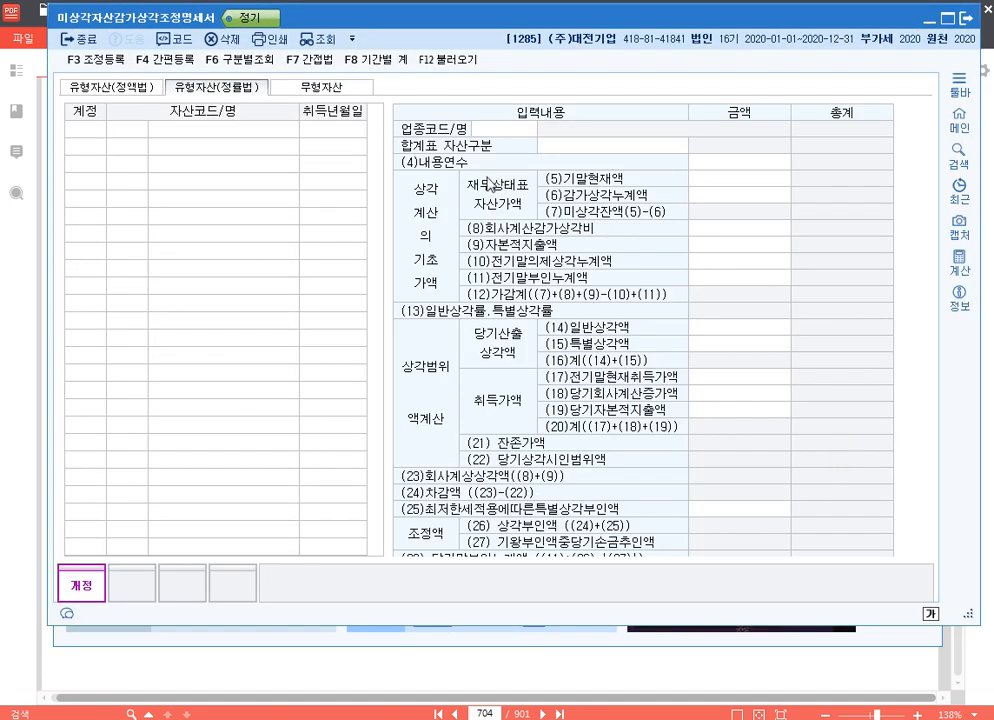
{"action": "left_click", "coordinate": [446, 59]}
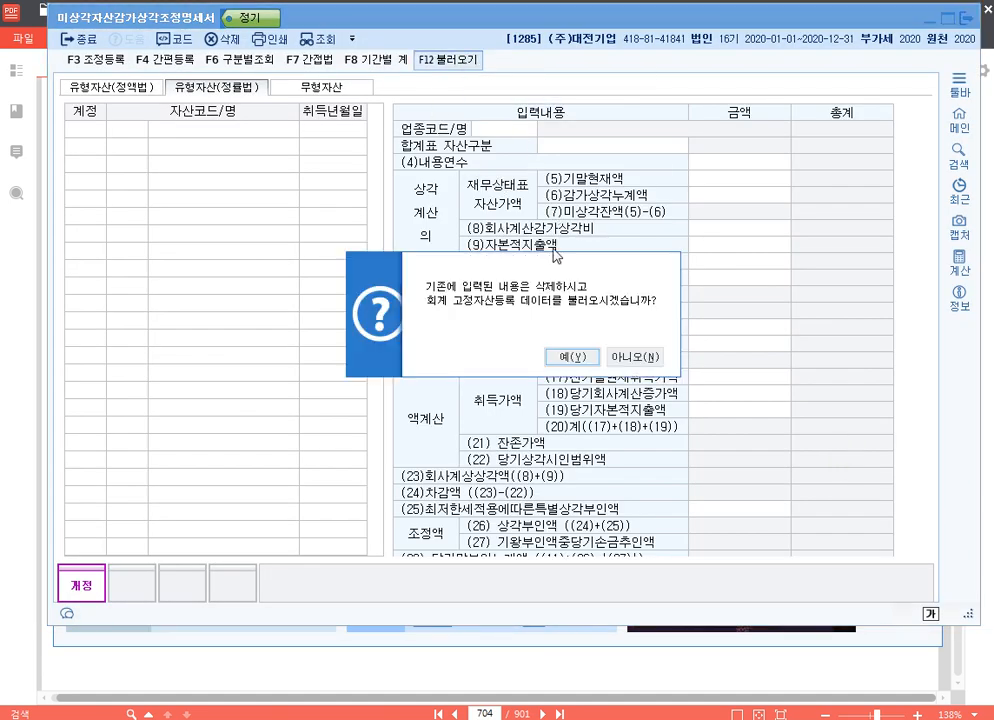
{"action": "left_click", "coordinate": [573, 356]}
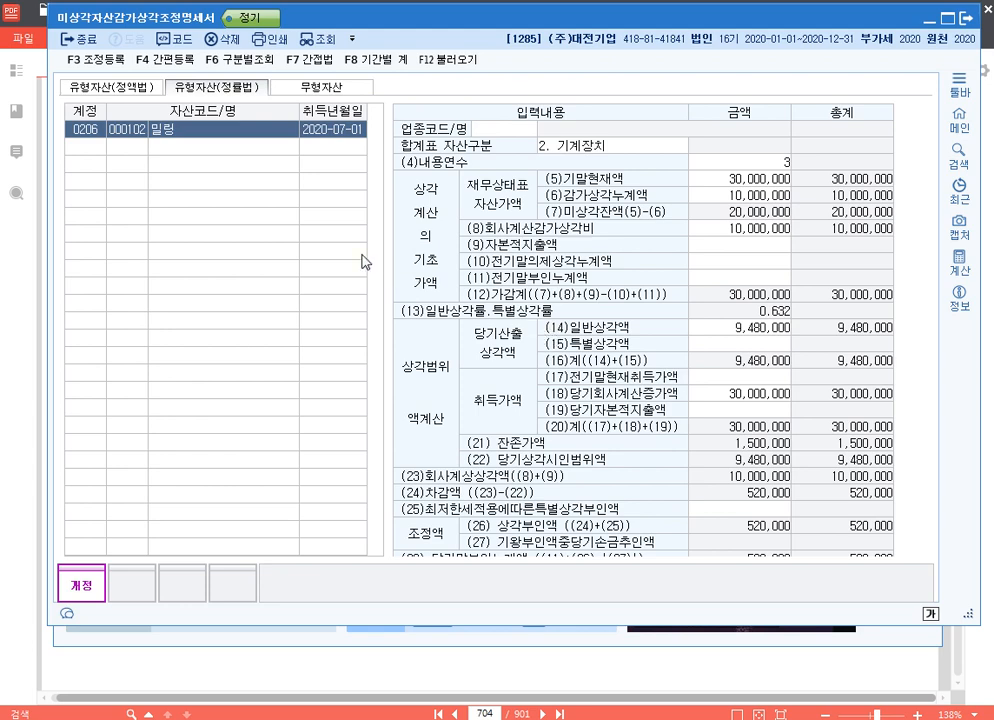
Compare the 정액법 statement for 본사사옥 with the 정률법 statement for 밀링, examining their 상각부인액
{"action": "left_click", "coordinate": [125, 98]}
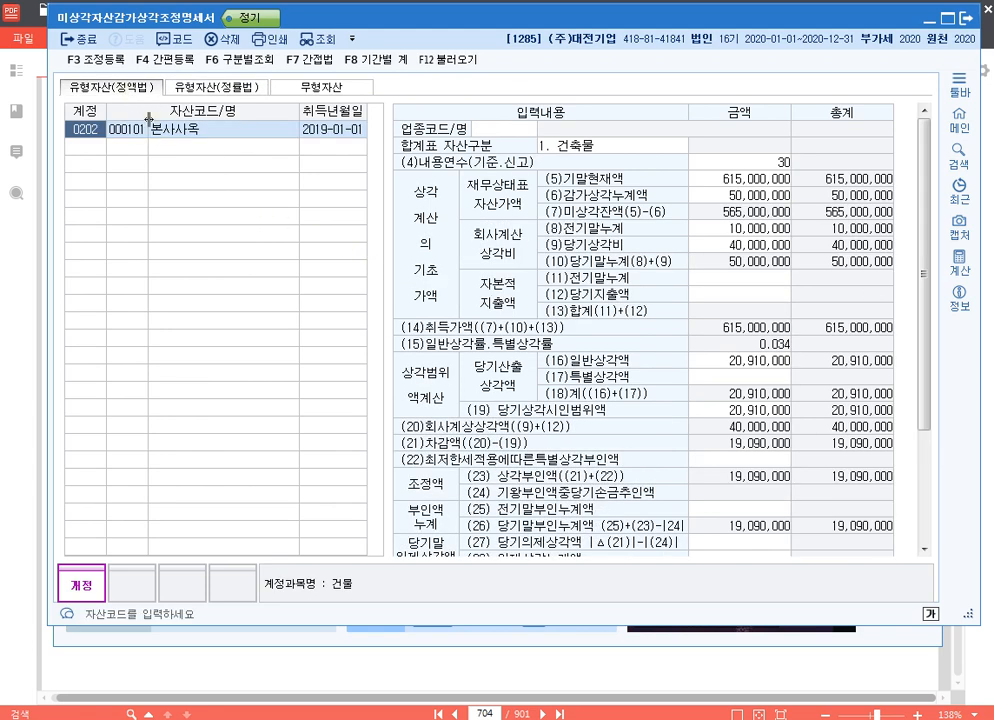
{"action": "left_click", "coordinate": [238, 97]}
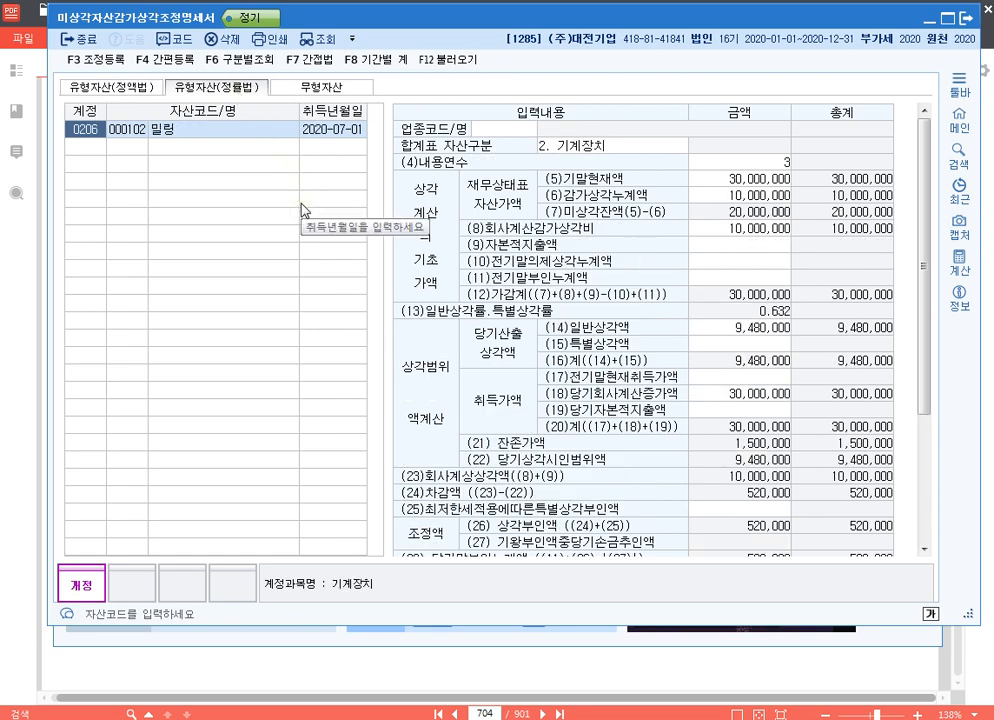
{"action": "left_click", "coordinate": [112, 87]}
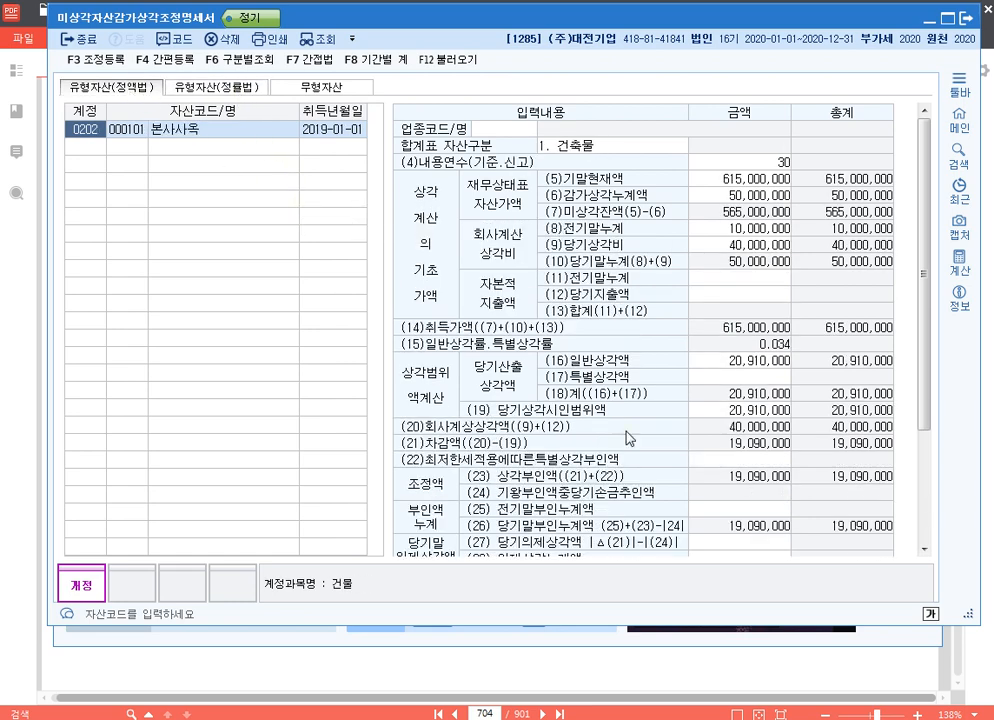
{"action": "left_click", "coordinate": [240, 88]}
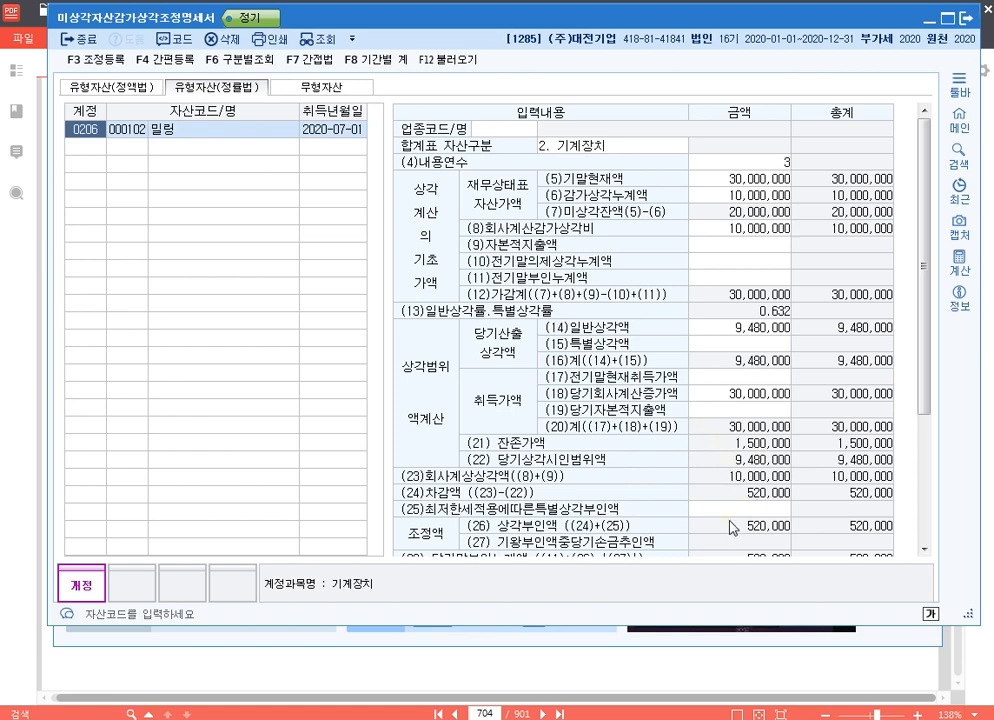
Record 건물감가상각비한도초과 of 19,090,000 as a 손금불산입 adjustment with 유보발생 in 조정 등록
{"action": "key", "text": "F3"}
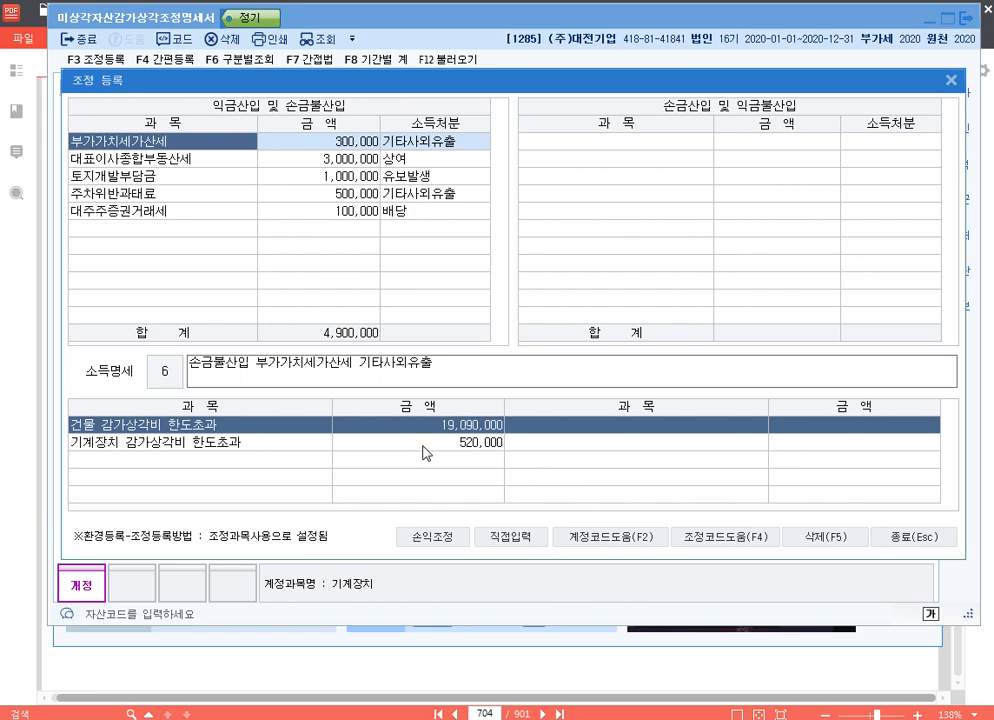
{"action": "left_click", "coordinate": [423, 446]}
{"action": "left_click", "coordinate": [428, 429]}
{"action": "left_click", "coordinate": [431, 445]}
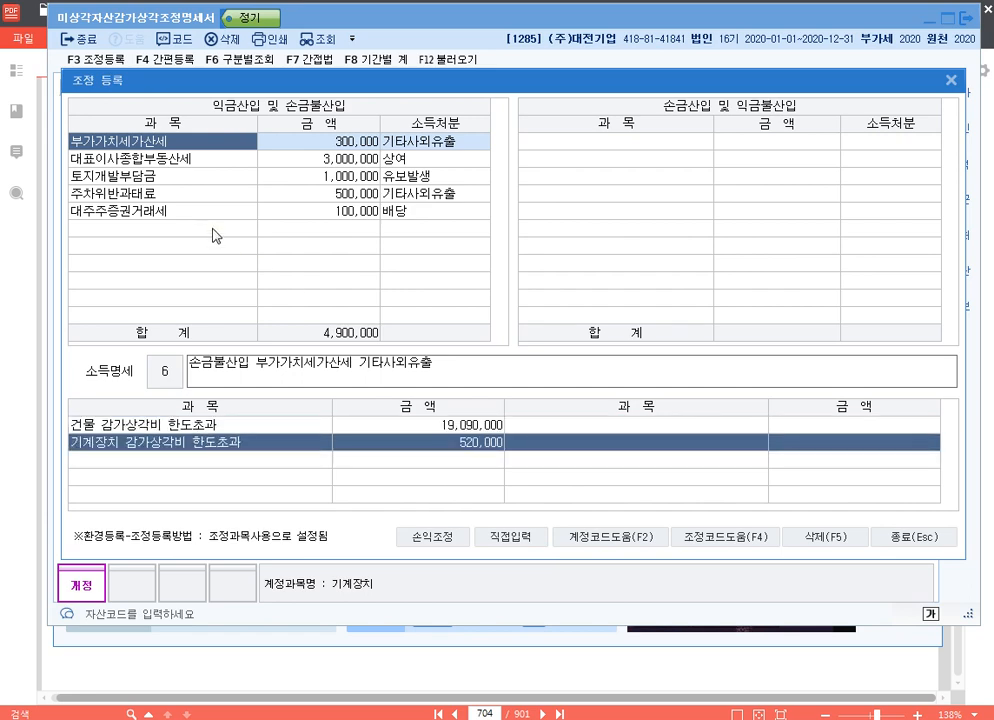
{"action": "left_click", "coordinate": [212, 229]}
{"action": "key", "text": "F4"}
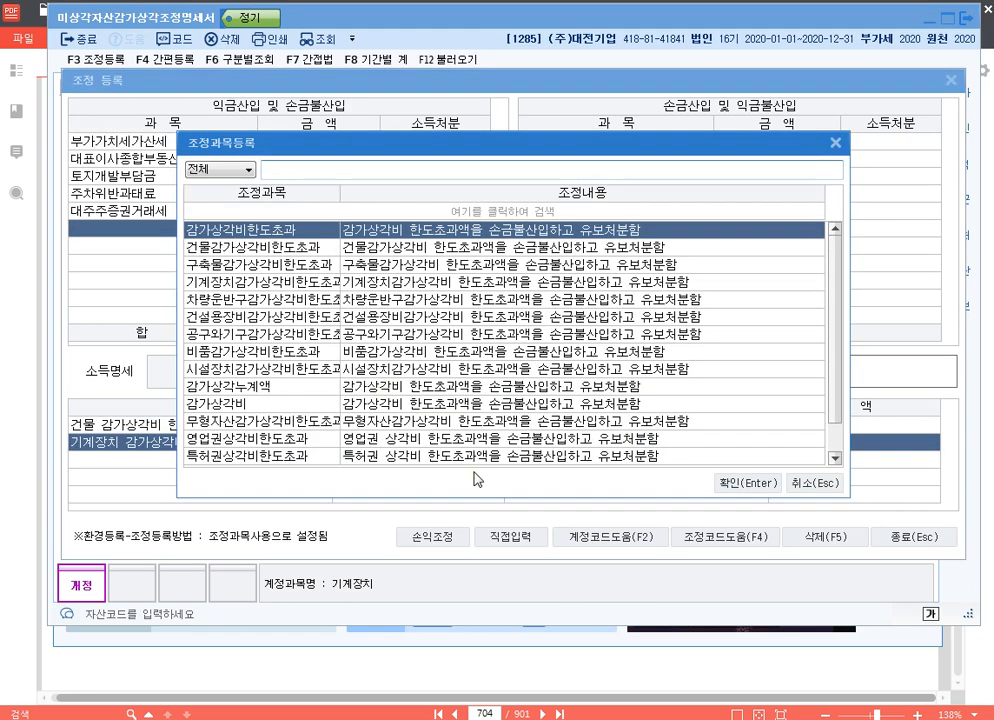
{"action": "type", "text": "건물"}
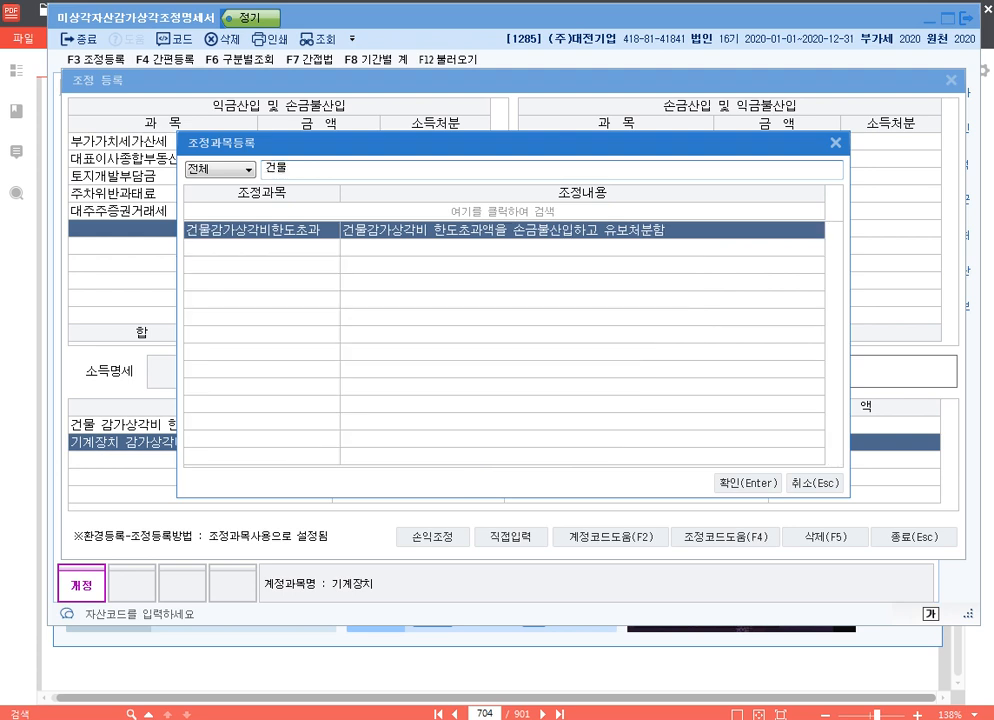
{"action": "key", "text": "Return"}
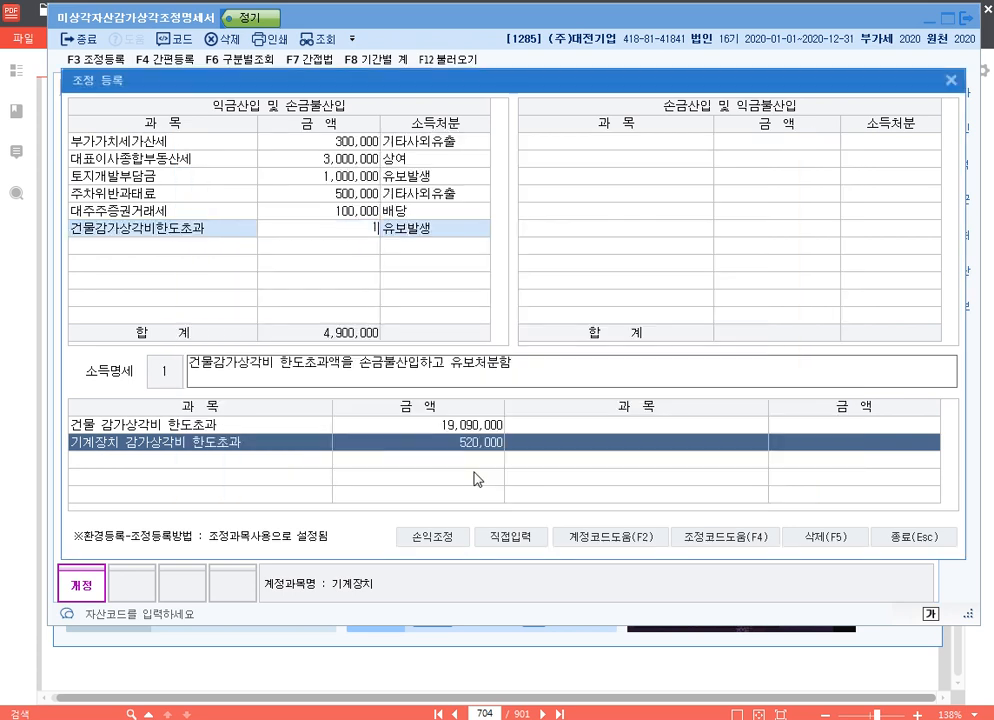
{"action": "type", "text": "19090000"}
{"action": "key", "text": "Return"}
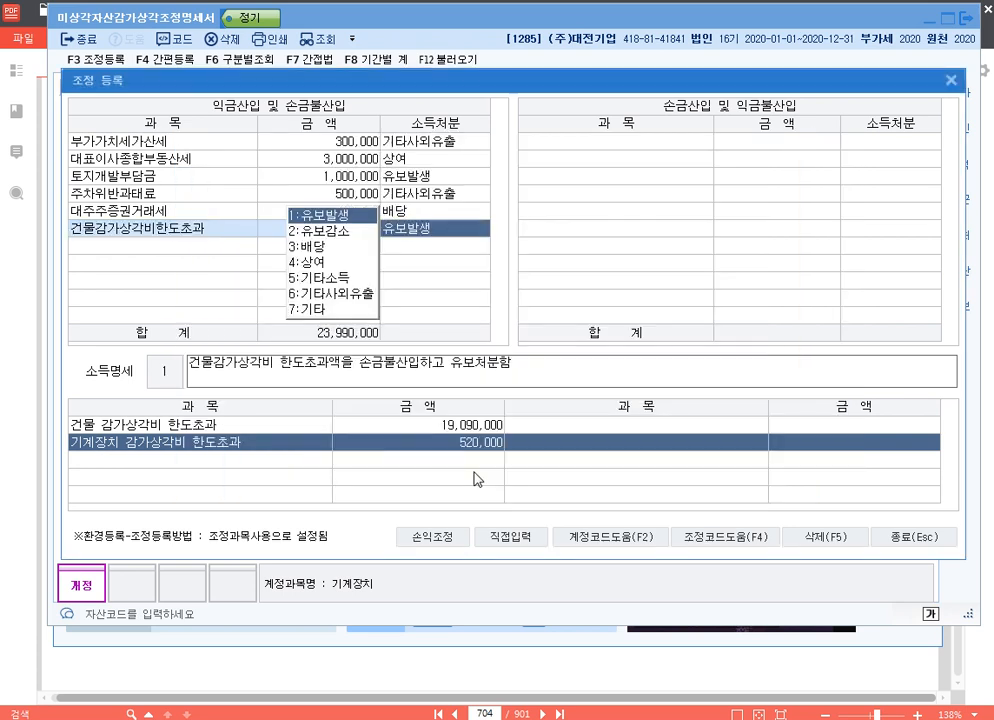
{"action": "key", "text": "Return"}
Add the 손금불산입 adjustment 기계장치감가상각비한도초과 for 520,000 with 유보발생
{"action": "type", "text": "기"}
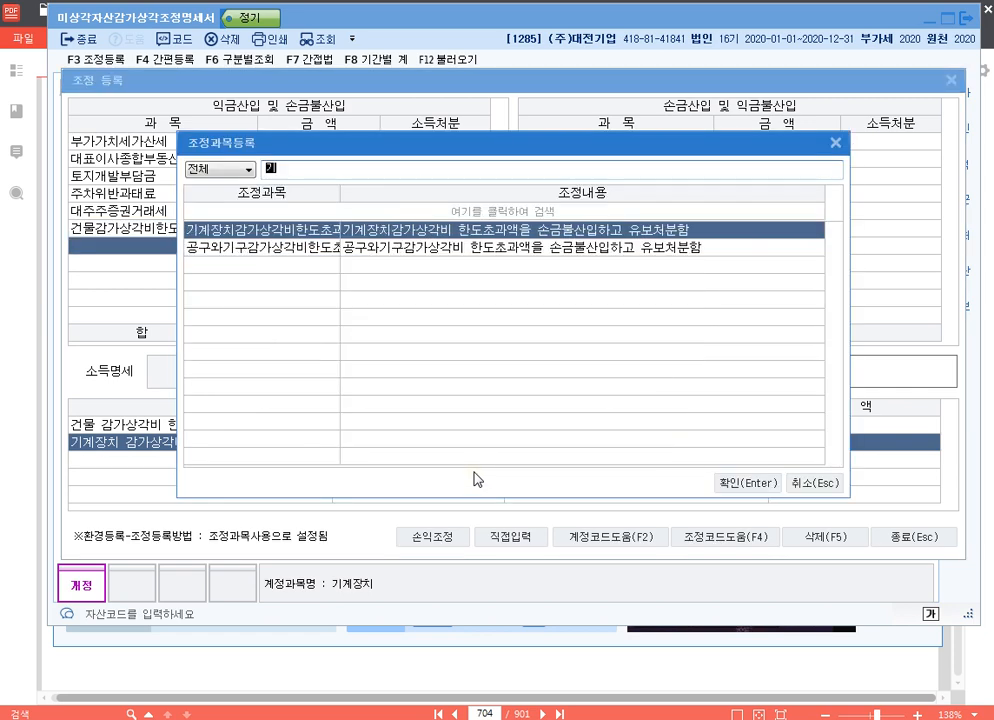
{"action": "key", "text": "Return"}
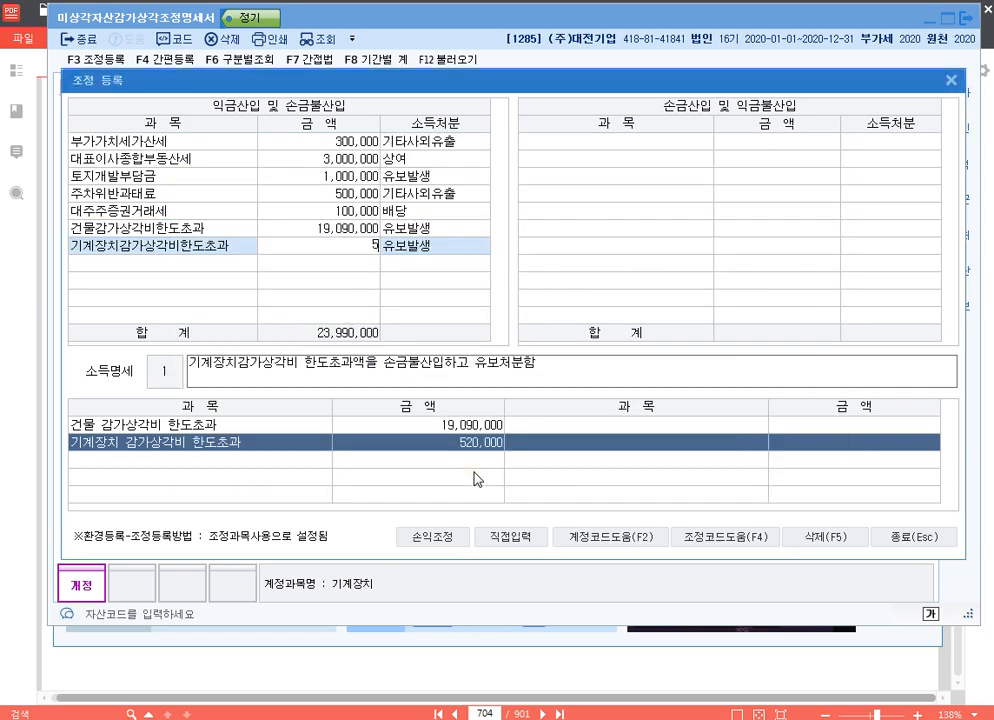
{"action": "type", "text": "5200000"}
{"action": "key", "text": "Return"}
{"action": "key", "text": "Return"}
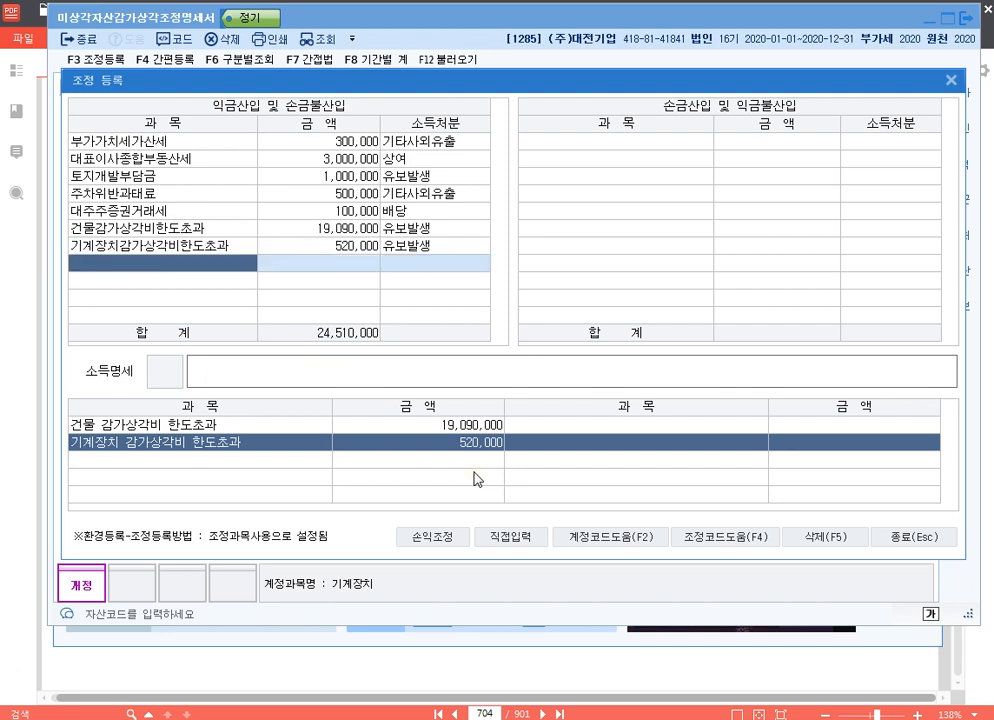
{"action": "key", "text": "Up"}
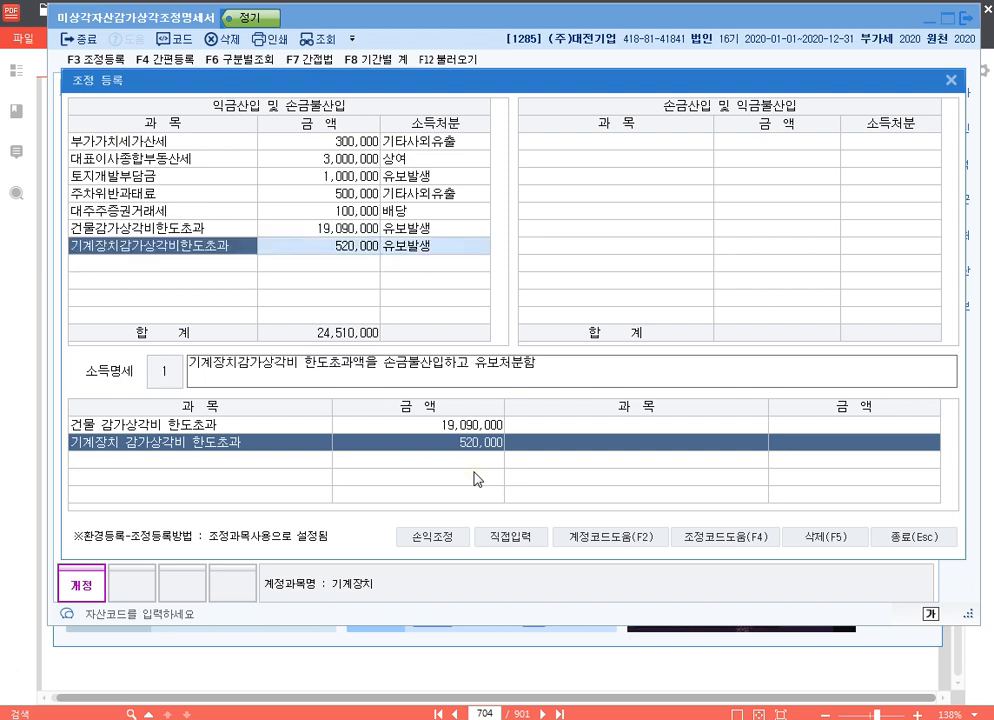
{"action": "key", "text": "Tab"}
Enter 전기오류수정손실 directly as a 손금산입 item of 10,000,000 with 소득처분 기타
{"action": "left_click", "coordinate": [516, 538]}
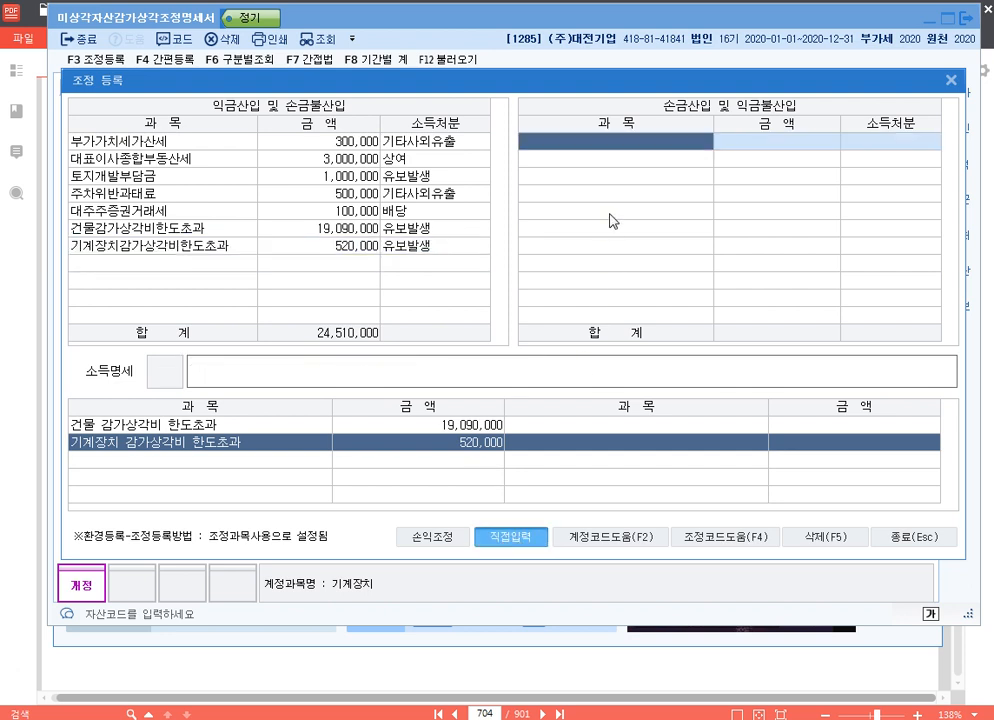
{"action": "type", "text": "전기비"}
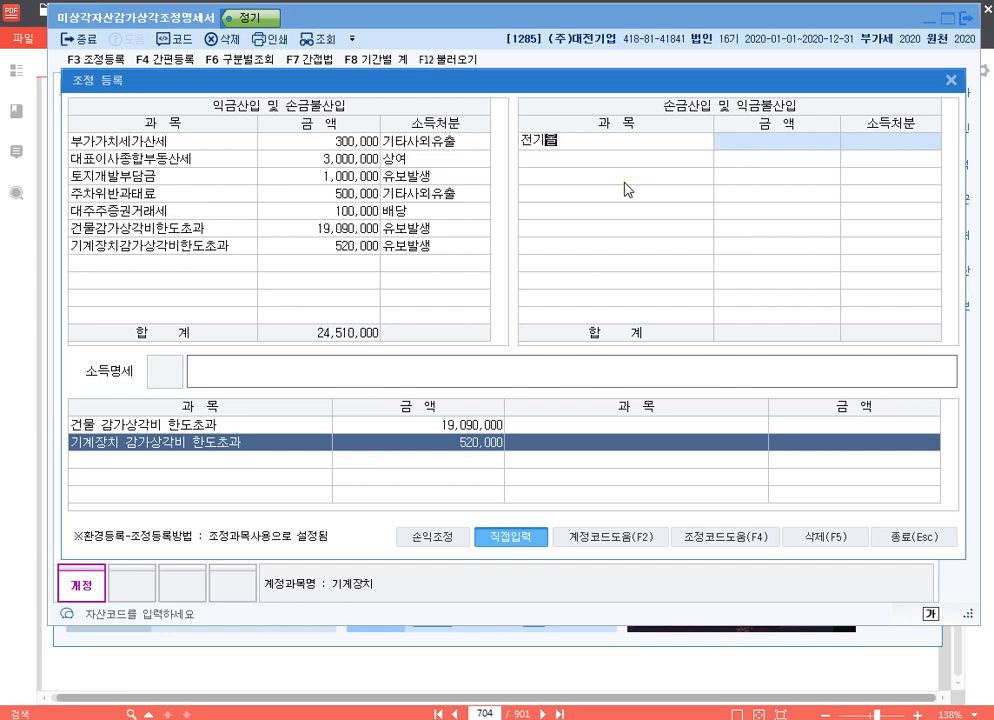
{"action": "type", "text": "류수정손실"}
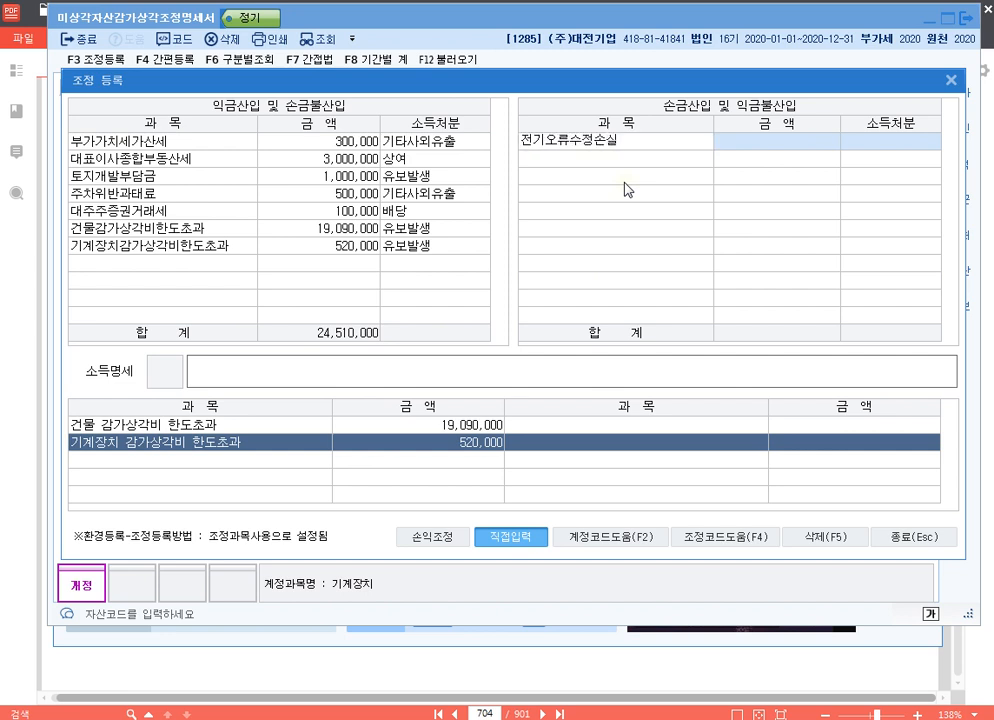
{"action": "key", "text": "Return"}
{"action": "type", "text": "10000000"}
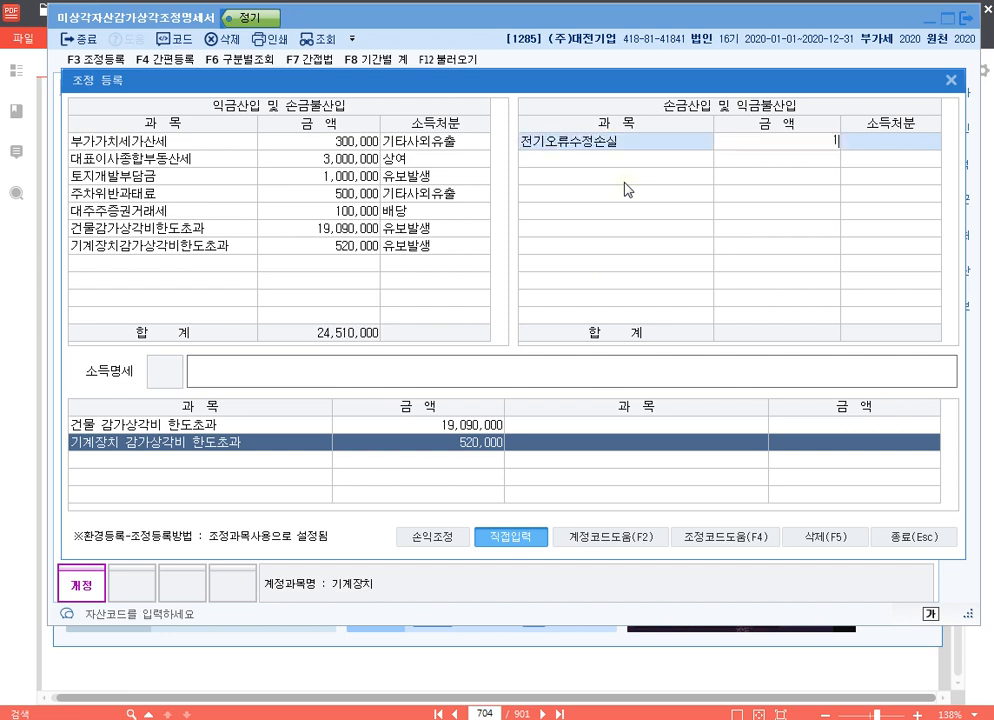
{"action": "key", "text": "Return"}
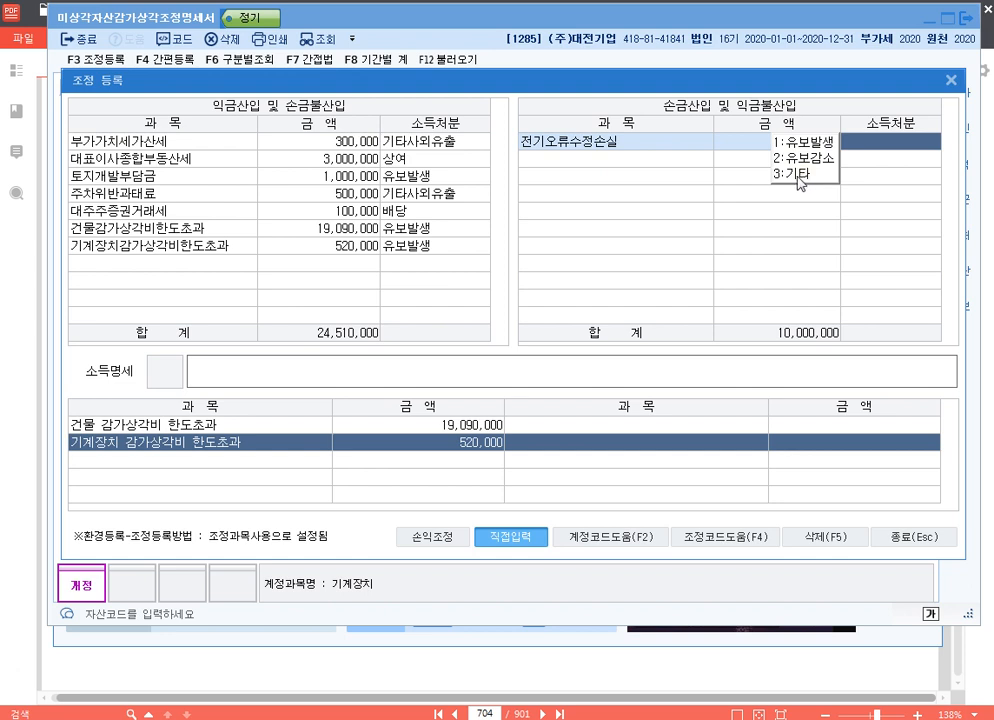
{"action": "left_click", "coordinate": [798, 183]}
Describe the 전기오류수정손실 entry in 소득명세 as "손금산입 전기오류수정손실 기타" and close the adjustment registration
{"action": "type", "text": "소ㅓ"}
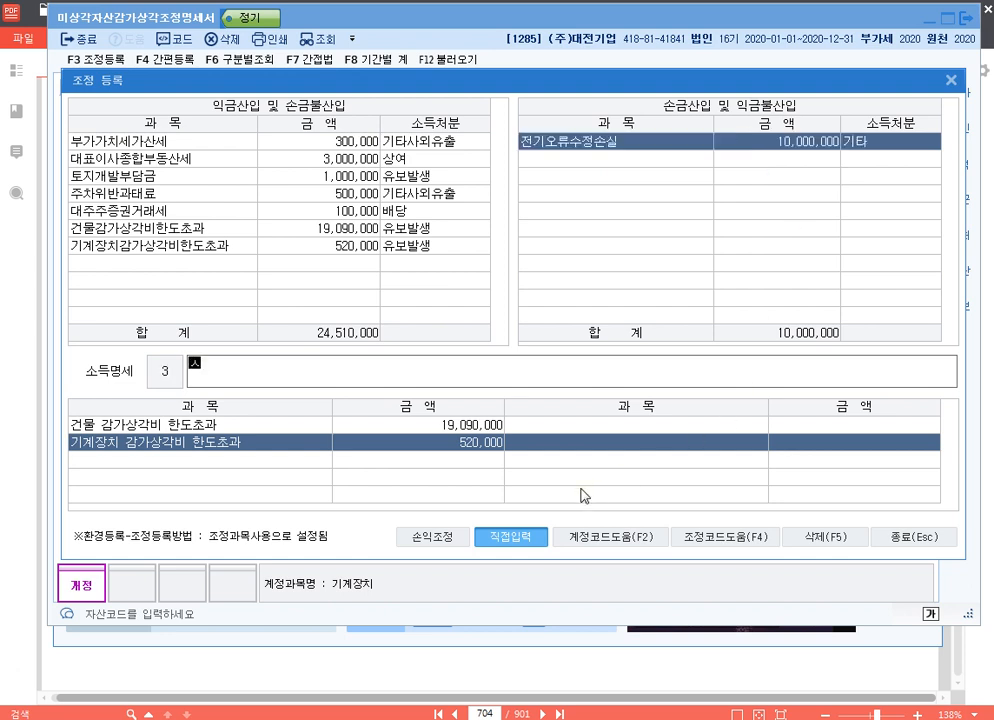
{"action": "key", "text": "BackSpace"}
{"action": "type", "text": "손금산입 전기오"}
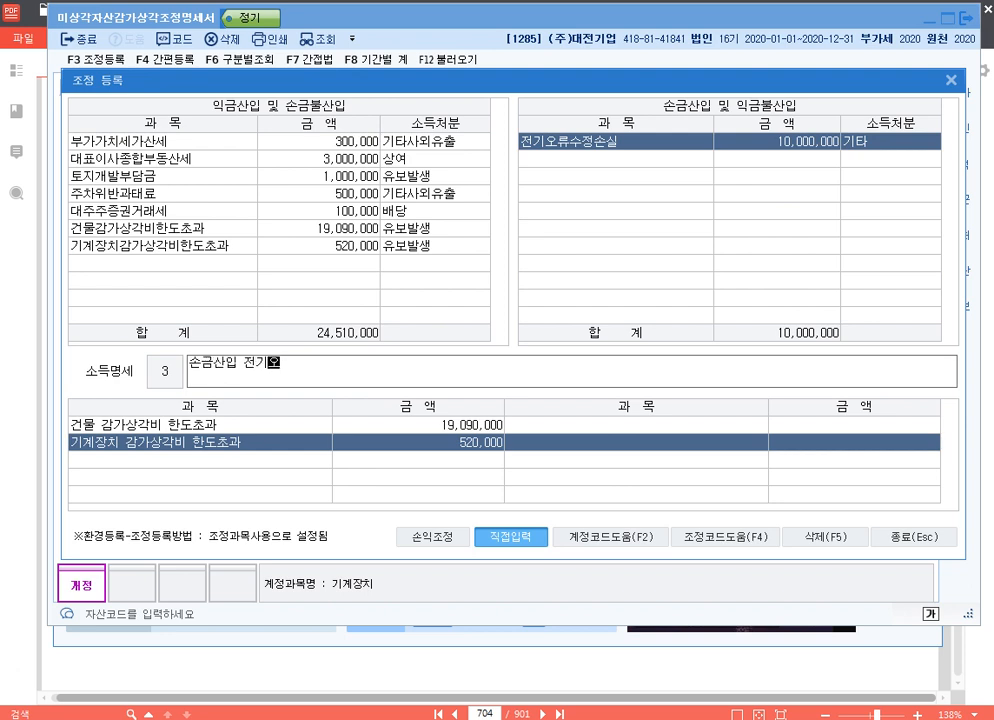
{"action": "type", "text": "류수정손실 "}
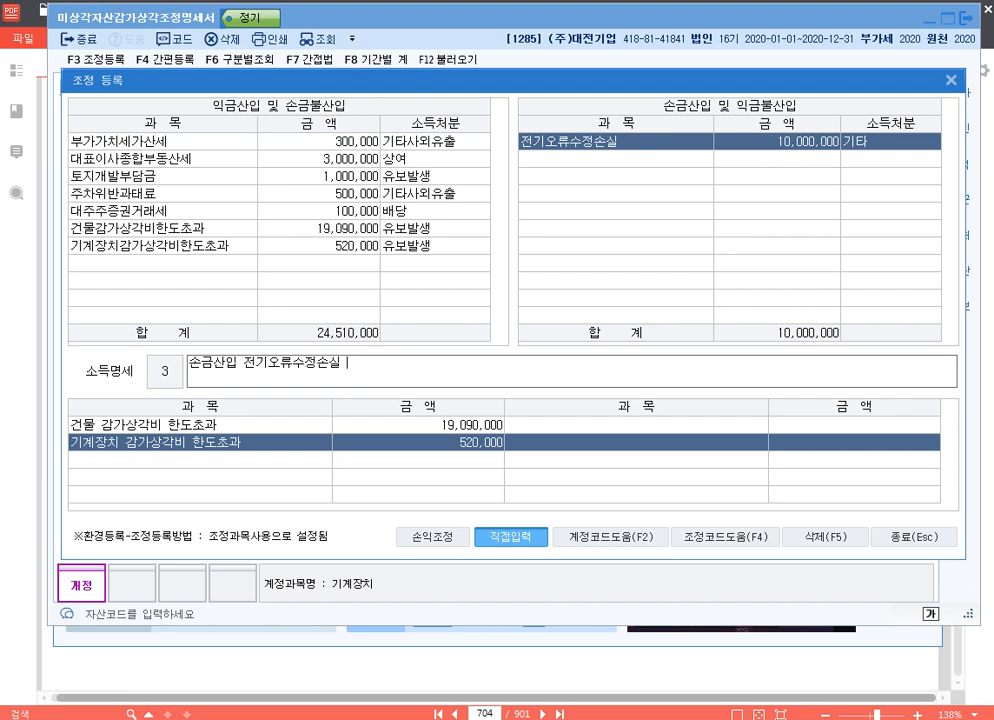
{"action": "type", "text": "기타"}
{"action": "key", "text": "Return"}
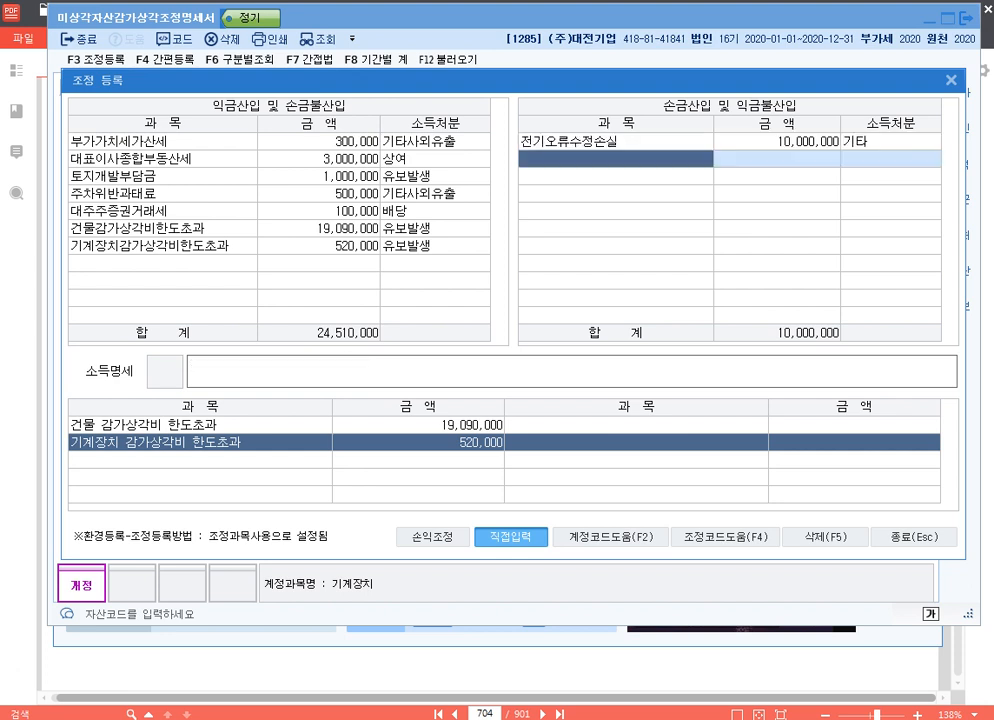
{"action": "key", "text": "Up"}
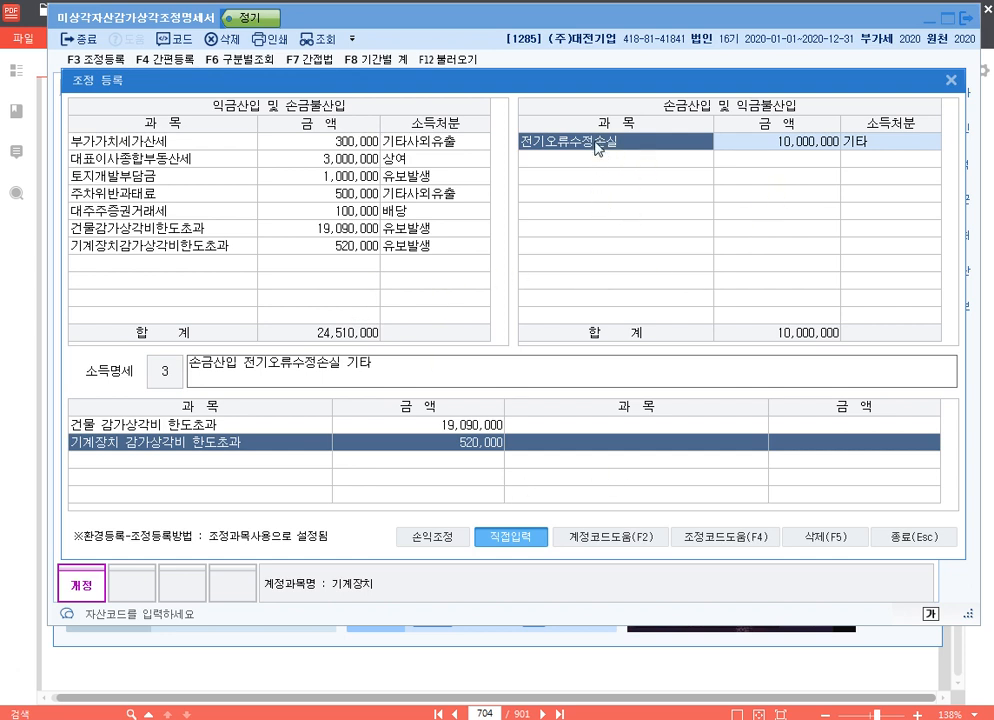
{"action": "left_click", "coordinate": [951, 83]}
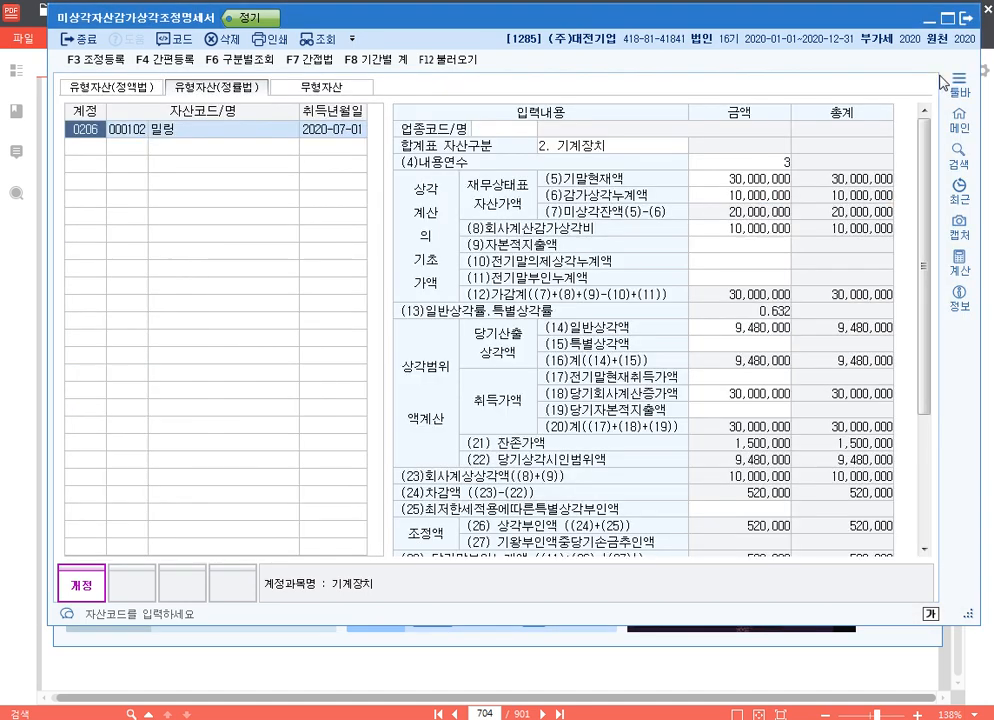
Switch to the Hangul exercise list and write company code 1287 beside p.726
{"action": "left_click", "coordinate": [988, 310]}
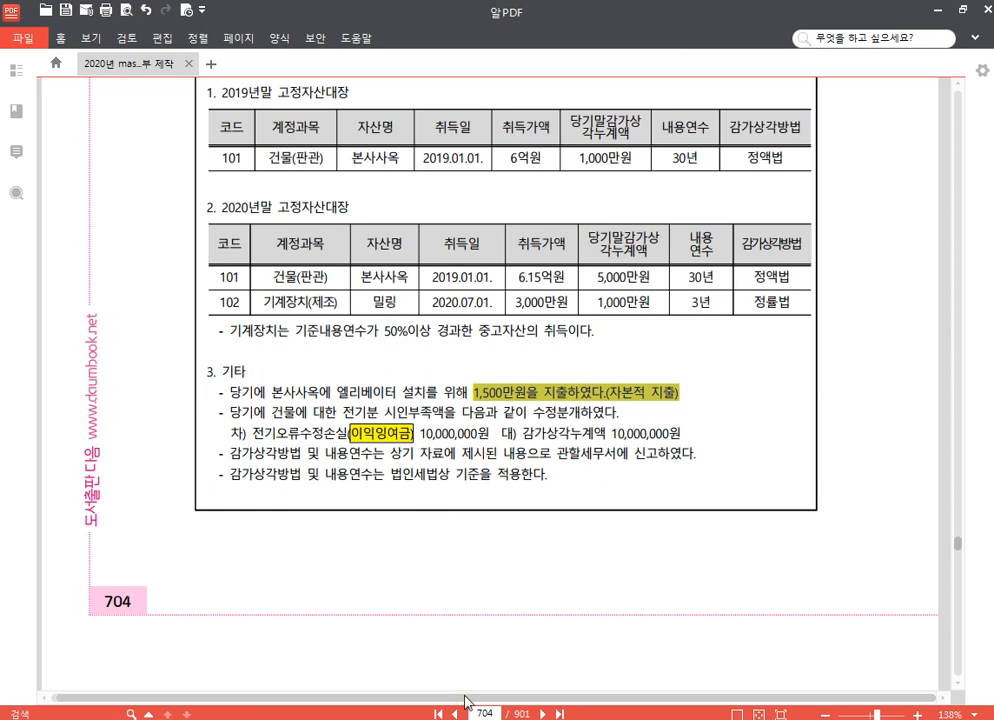
{"action": "key", "text": "alt+Tab"}
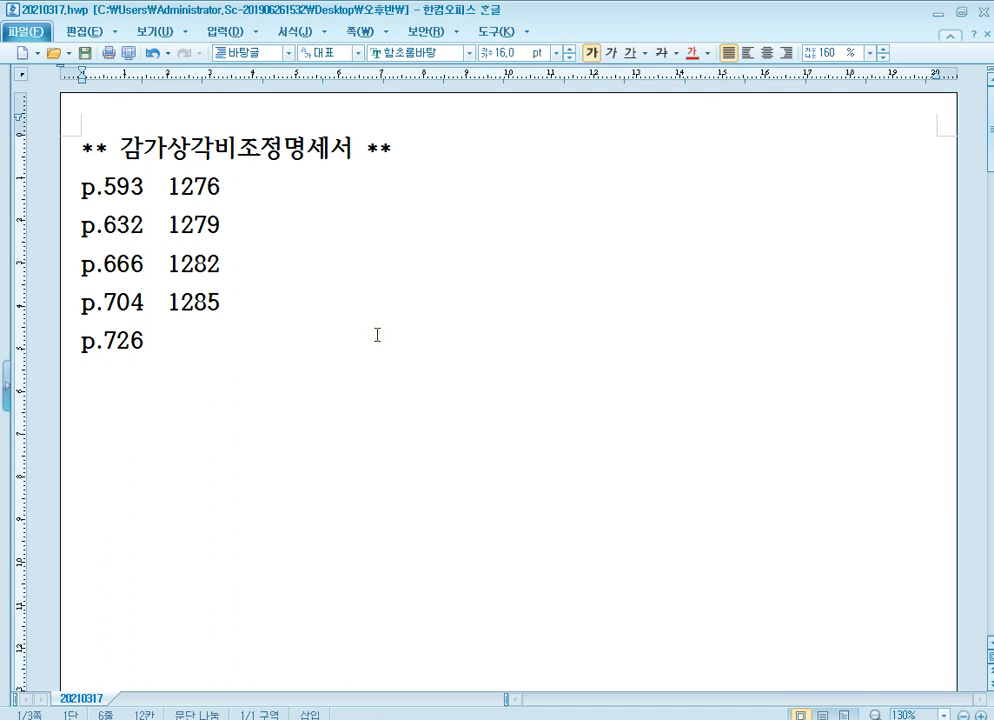
{"action": "type", "text": "1287"}
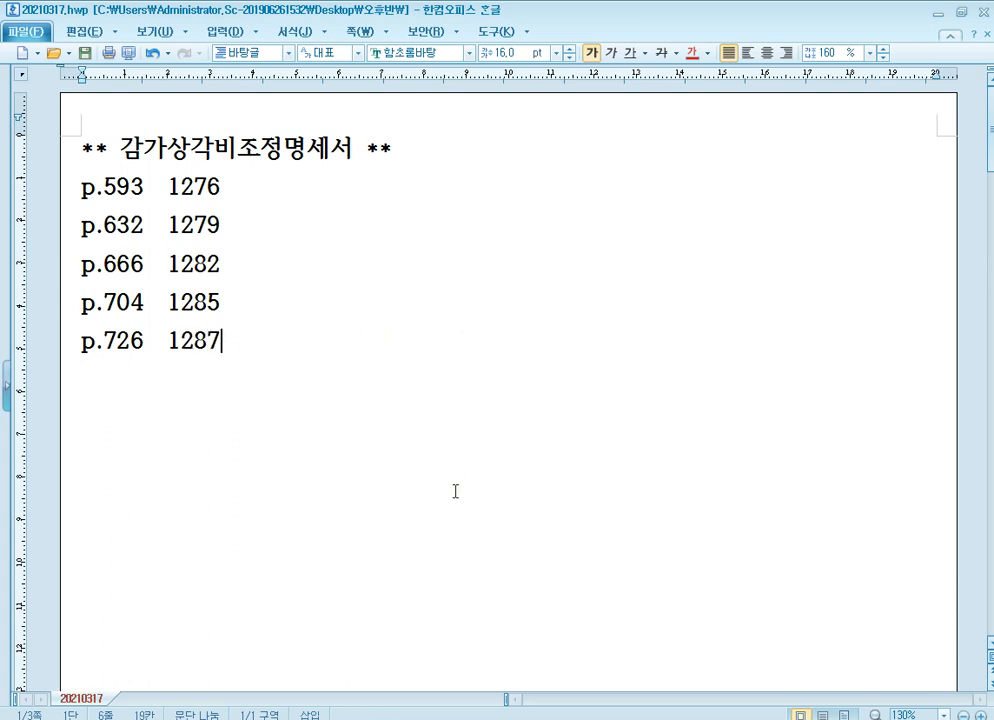
Switch to the textbook PDF and go to page 726, showing question [1] of 문제5
{"action": "key", "text": "alt+Tab"}
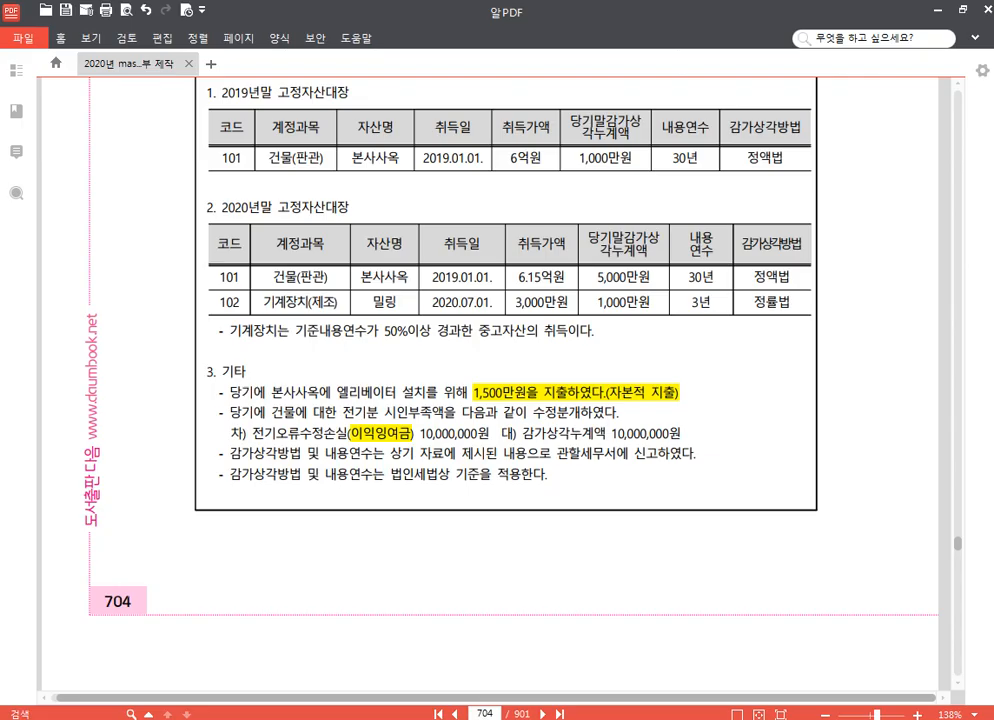
{"action": "left_click", "coordinate": [482, 714]}
{"action": "type", "text": "726"}
{"action": "key", "text": "Return"}
{"action": "scroll", "coordinate": [507, 530], "scroll_direction": "down", "scroll_amount": 5}
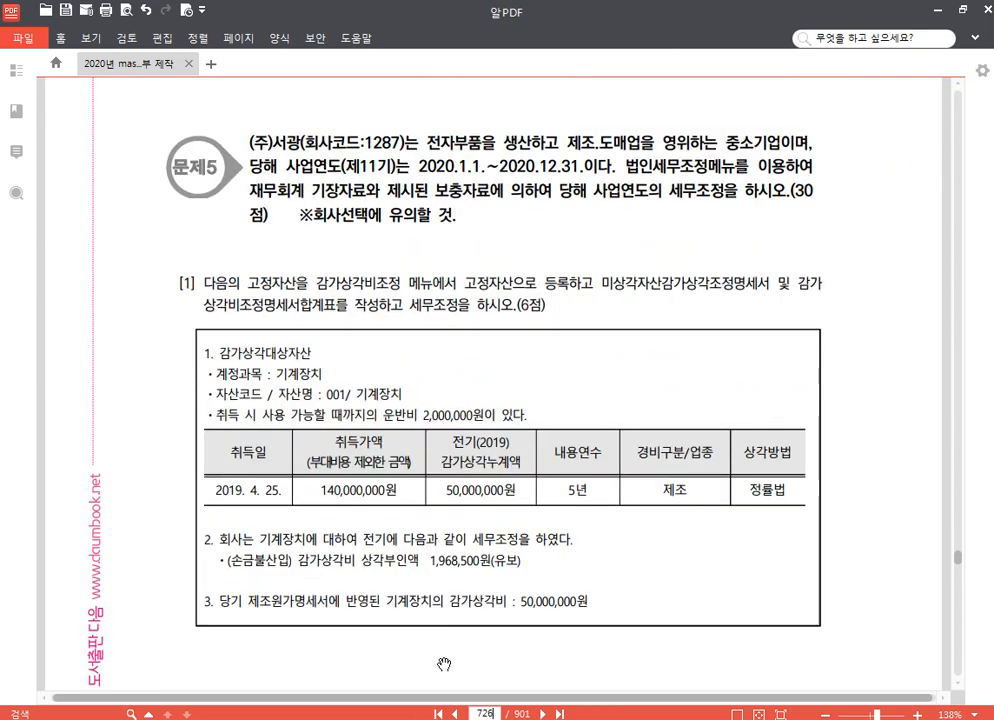
Switch to KcLep and change the working company to code 1287, closing any open menus
{"action": "key", "text": "alt+Tab"}
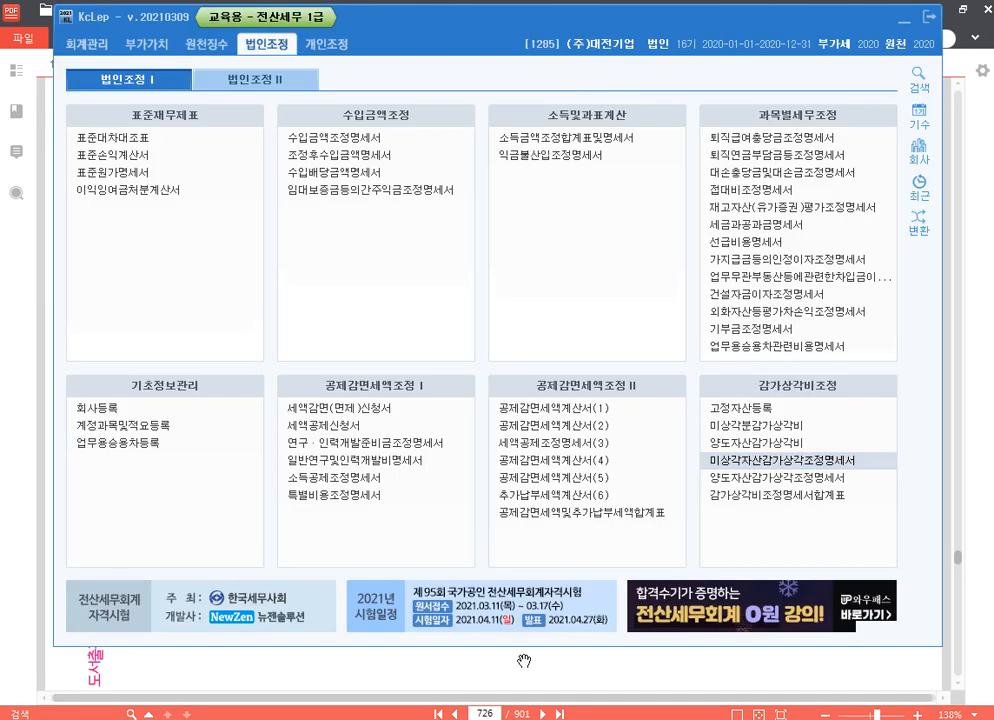
{"action": "left_click", "coordinate": [918, 157]}
{"action": "type", "text": "1287"}
{"action": "key", "text": "Return"}
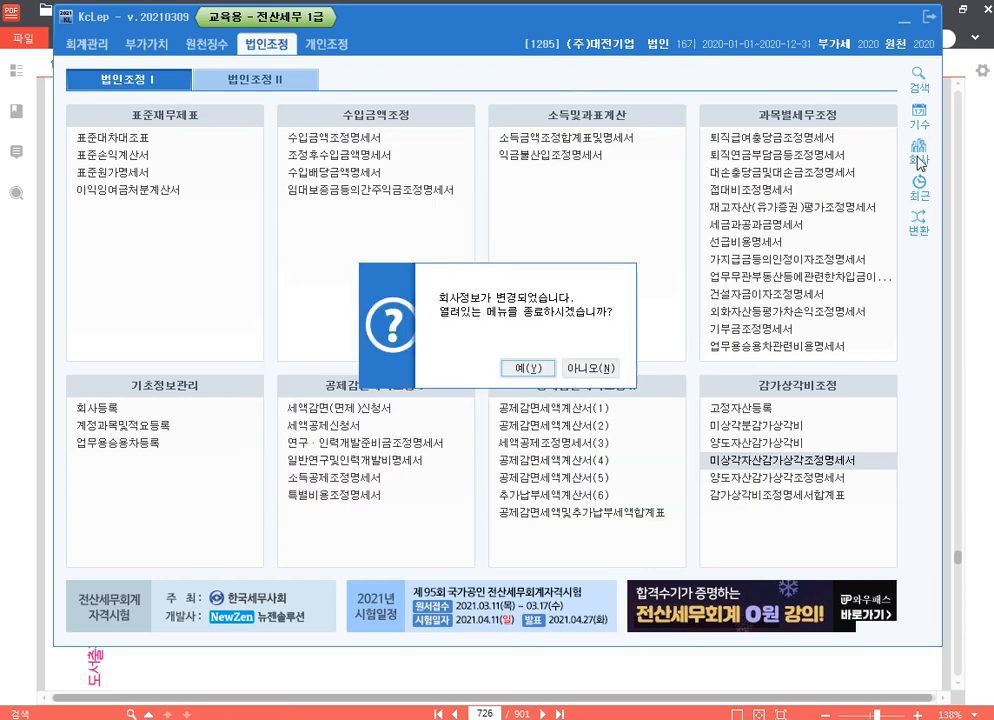
{"action": "key", "text": "Return"}
Back in the textbook PDF, highlight 고정자산으로 등록, 미상각자산감가상각조정명세서 and 감가상각비조정명세서합계표 in question [1]
{"action": "key", "text": "alt+Tab"}
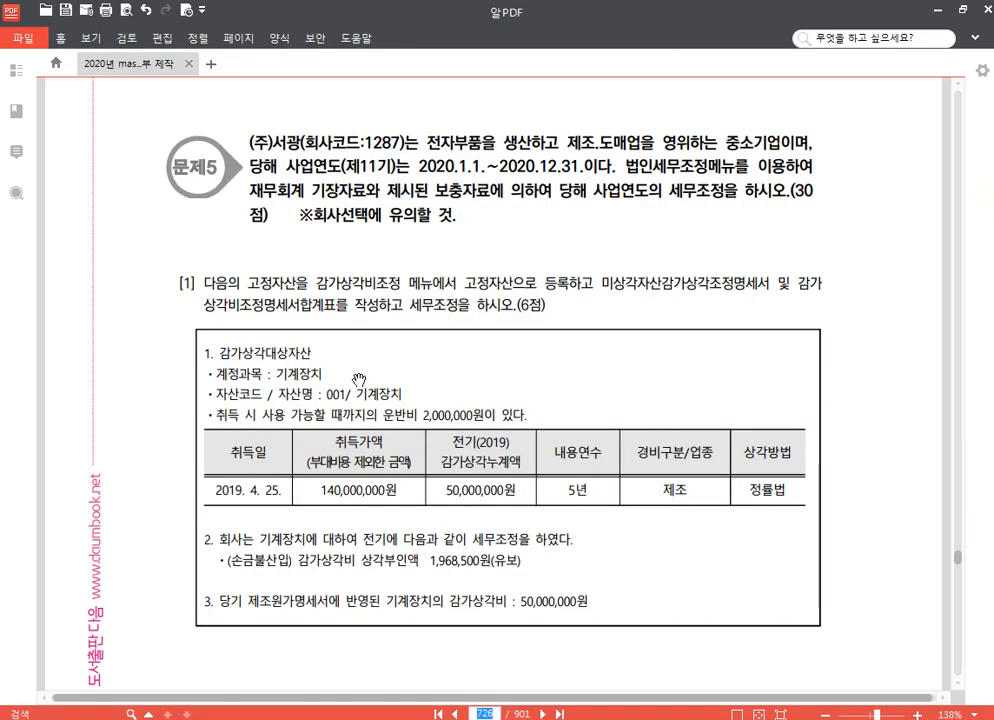
{"action": "left_click_drag", "start_coordinate": [180, 388], "coordinate": [182, 270]}
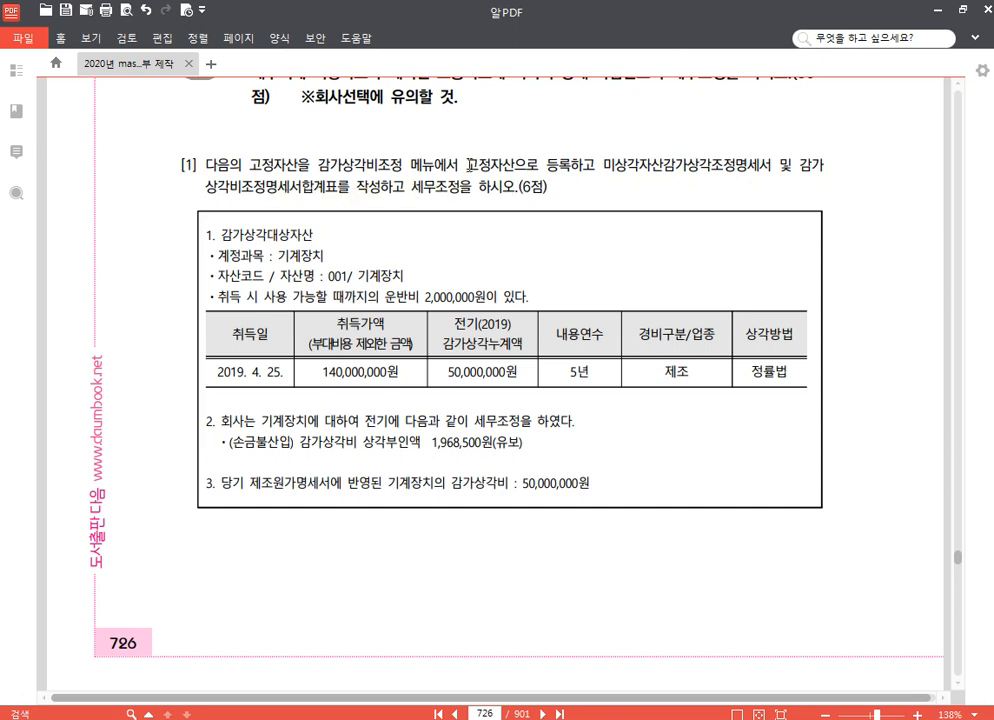
{"action": "mouse_move", "coordinate": [467, 160]}
{"action": "left_mouse_down"}
{"action": "mouse_move", "coordinate": [768, 170]}
{"action": "mouse_move", "coordinate": [344, 221]}
{"action": "mouse_move", "coordinate": [329, 200]}
{"action": "mouse_move", "coordinate": [337, 197]}
{"action": "left_mouse_up"}
{"action": "left_click", "coordinate": [575, 146]}
{"action": "left_click", "coordinate": [779, 140]}
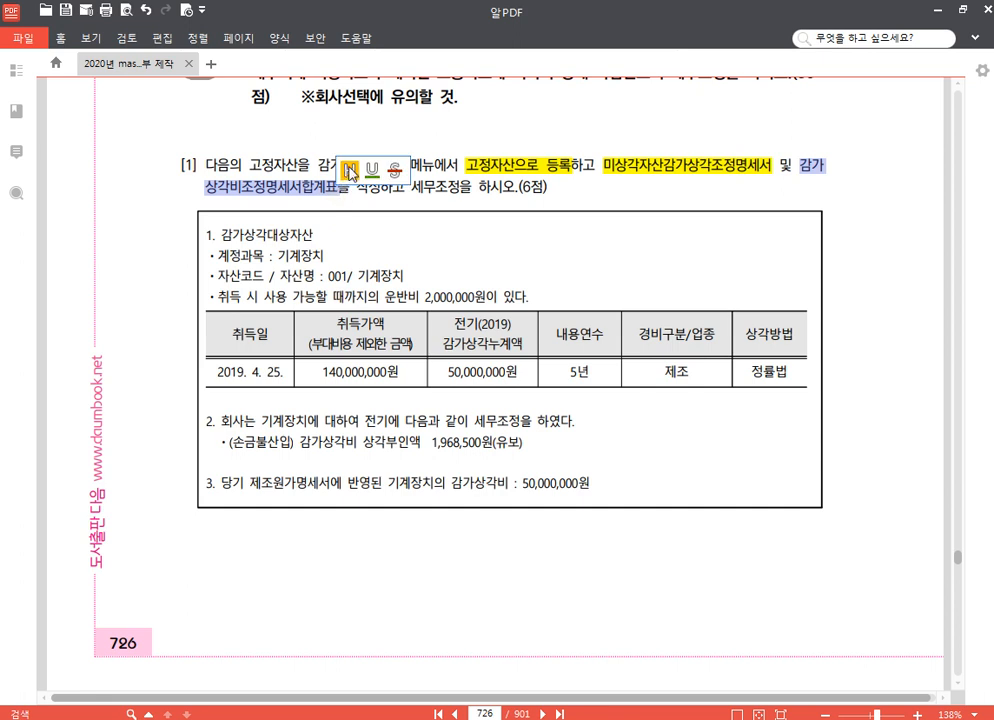
{"action": "left_click", "coordinate": [350, 165]}
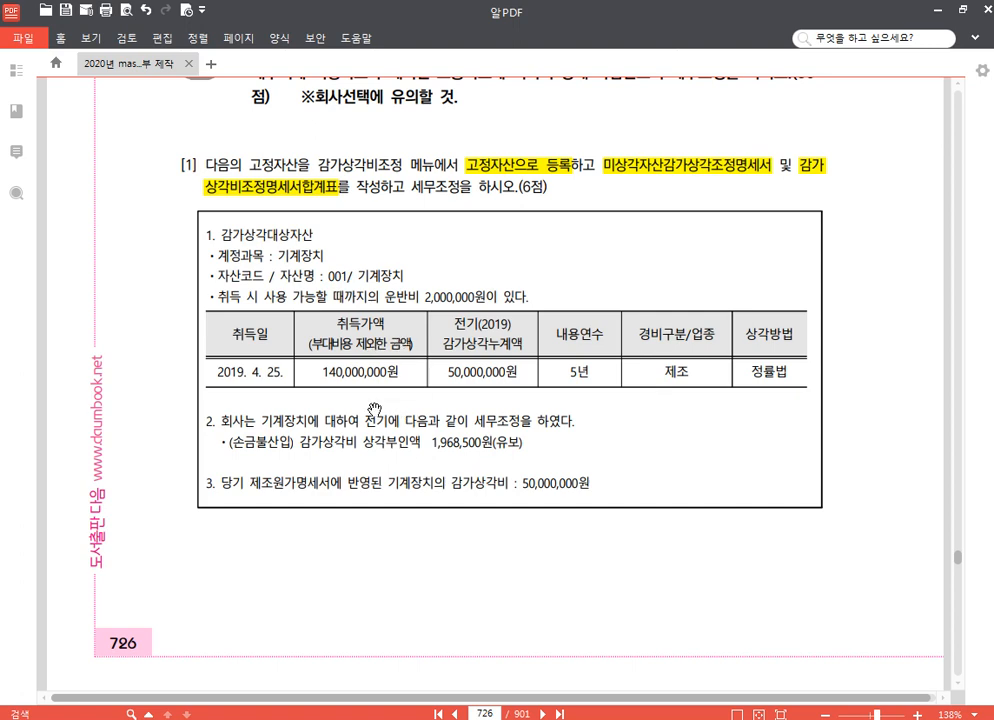
Review the 기계장치 data on page 726, return to KcLep and open 고정자산등록
{"action": "scroll", "coordinate": [397, 466], "scroll_direction": "down", "scroll_amount": 1}
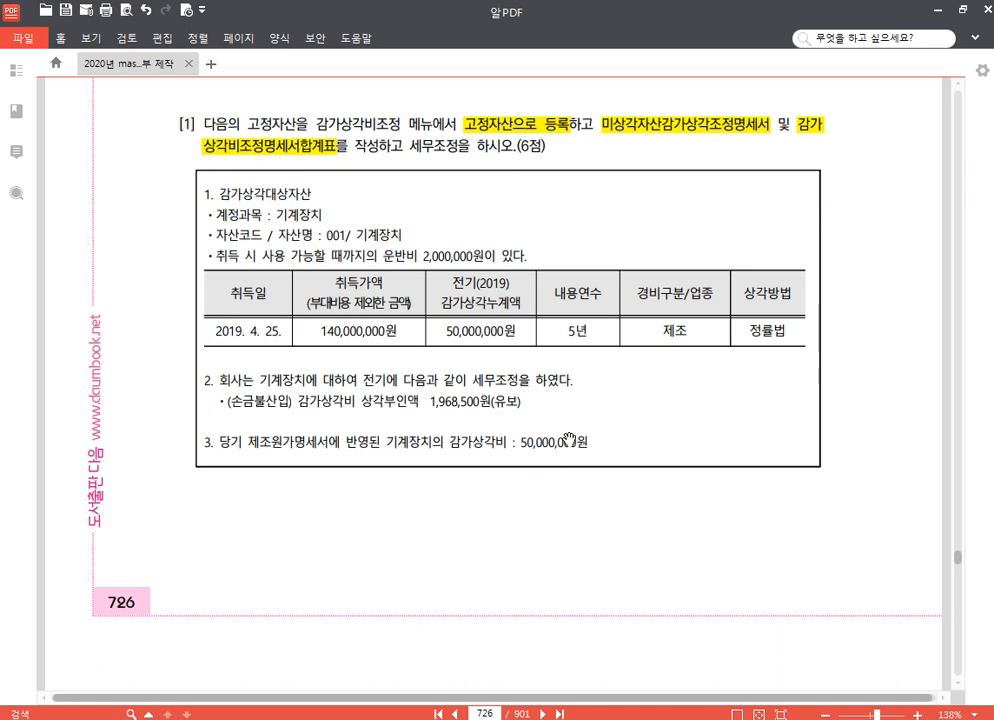
{"action": "key", "text": "alt+Tab"}
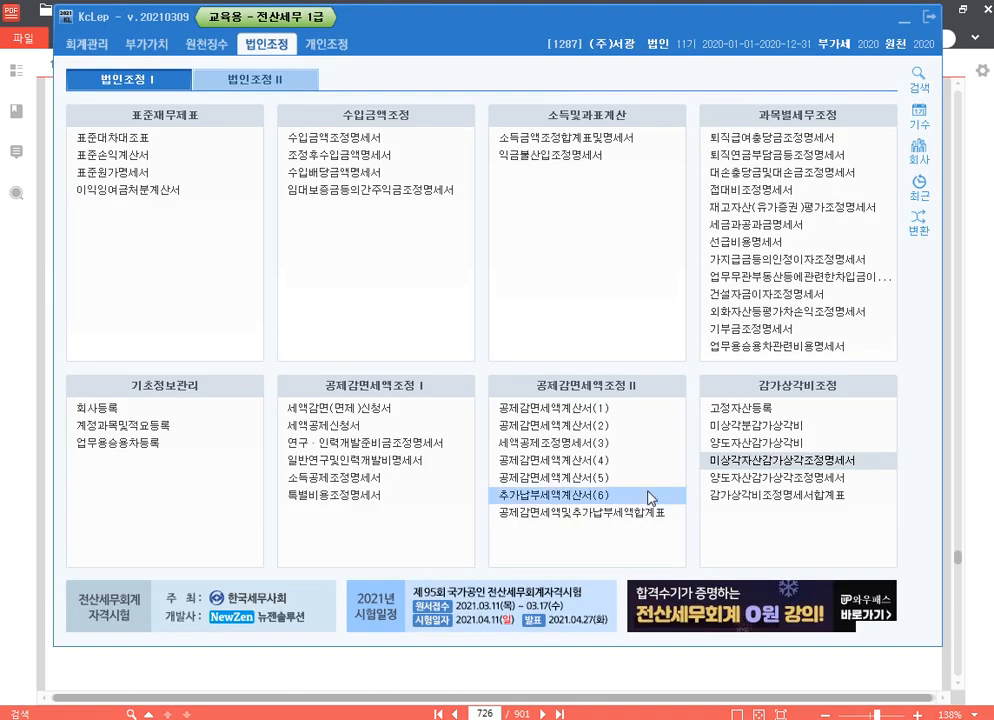
{"action": "left_click", "coordinate": [759, 408]}
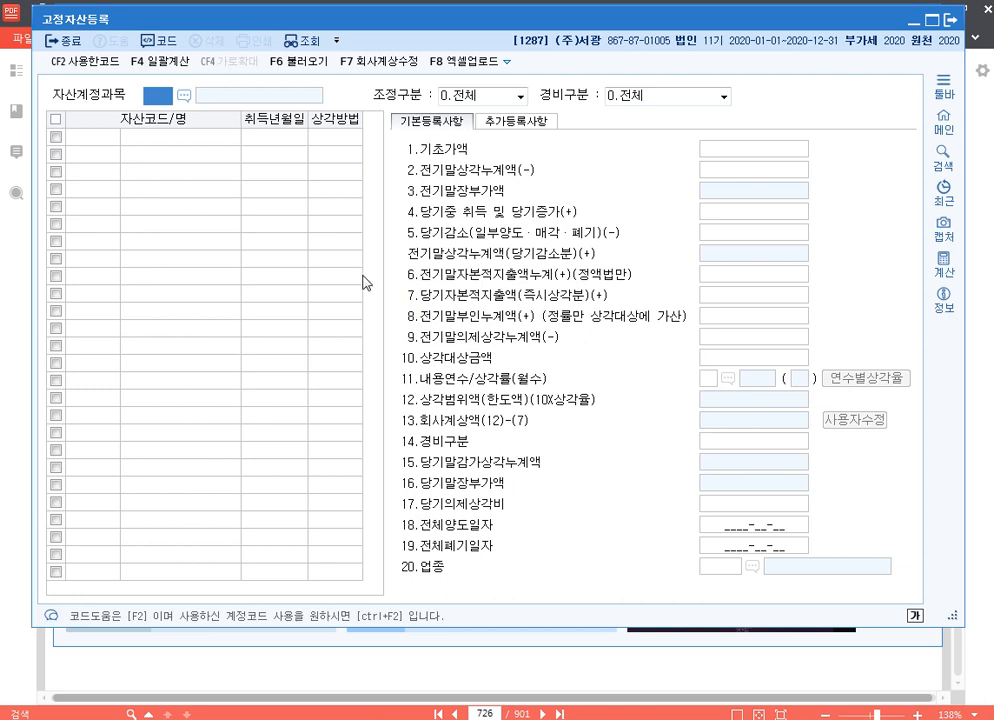
Under asset account 0206 (기계장치), register asset code 000001 named 기계장치 with acquisition date 2019-04-25
{"action": "type", "text": "0206"}
{"action": "key", "text": "Return"}
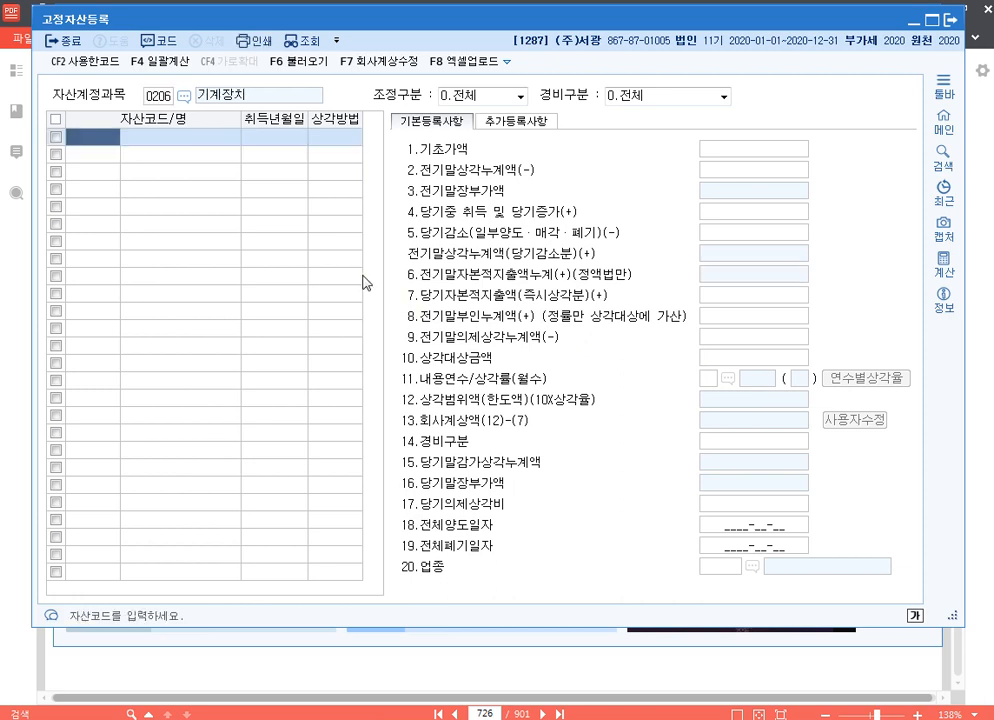
{"action": "type", "text": "1"}
{"action": "key", "text": "Return"}
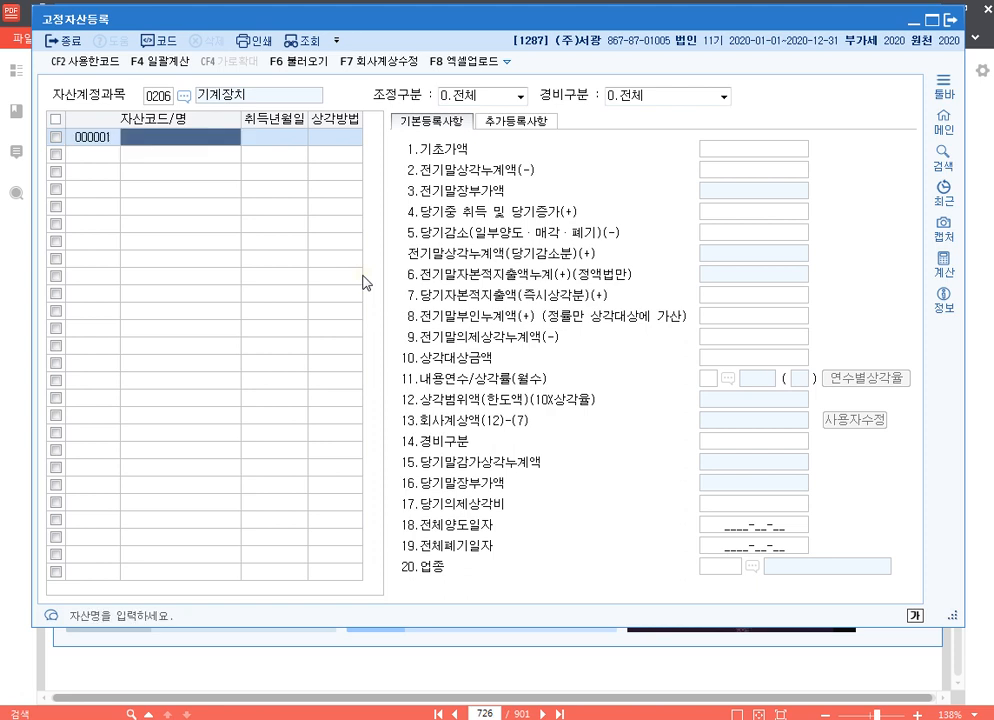
{"action": "type", "text": "기계장치"}
{"action": "key", "text": "Return"}
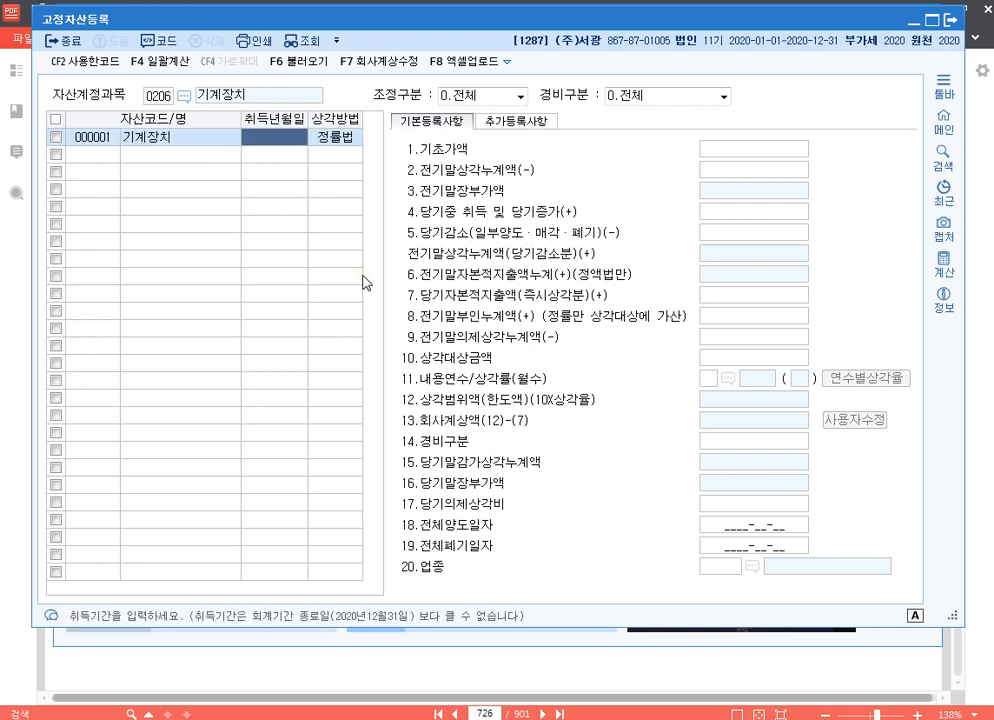
{"action": "type", "text": "2019-04-25"}
{"action": "key", "text": "Return"}
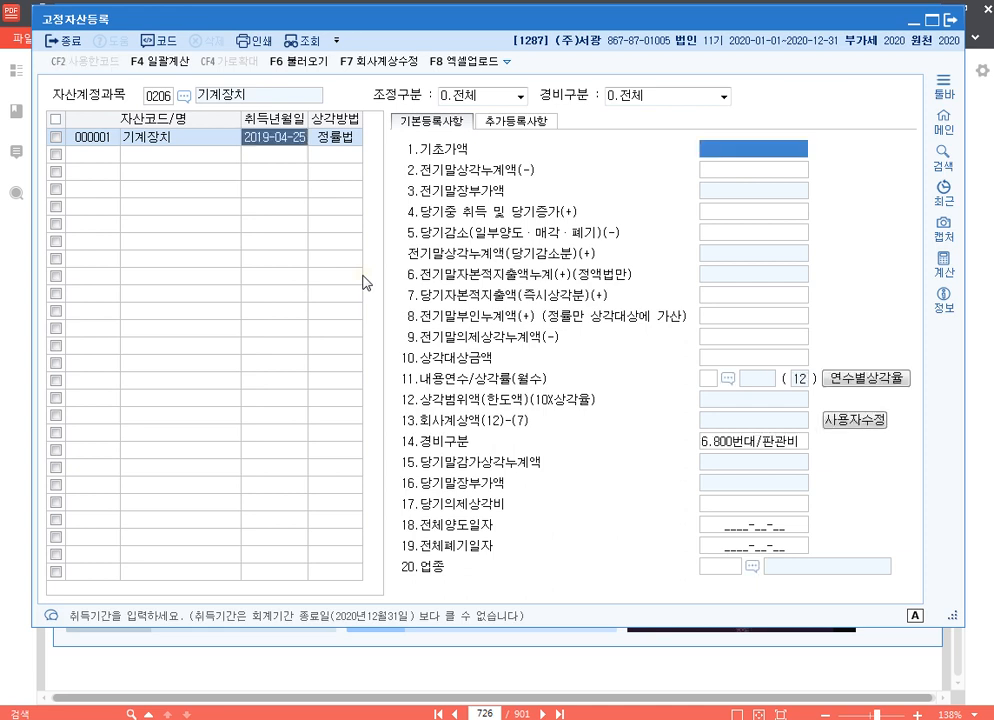
Enter 기초가액 142,000,000, 전기말상각누계액 50,000,000 and 전기말부인누계액 1,968,500 for the machine
{"action": "type", "text": "14"}
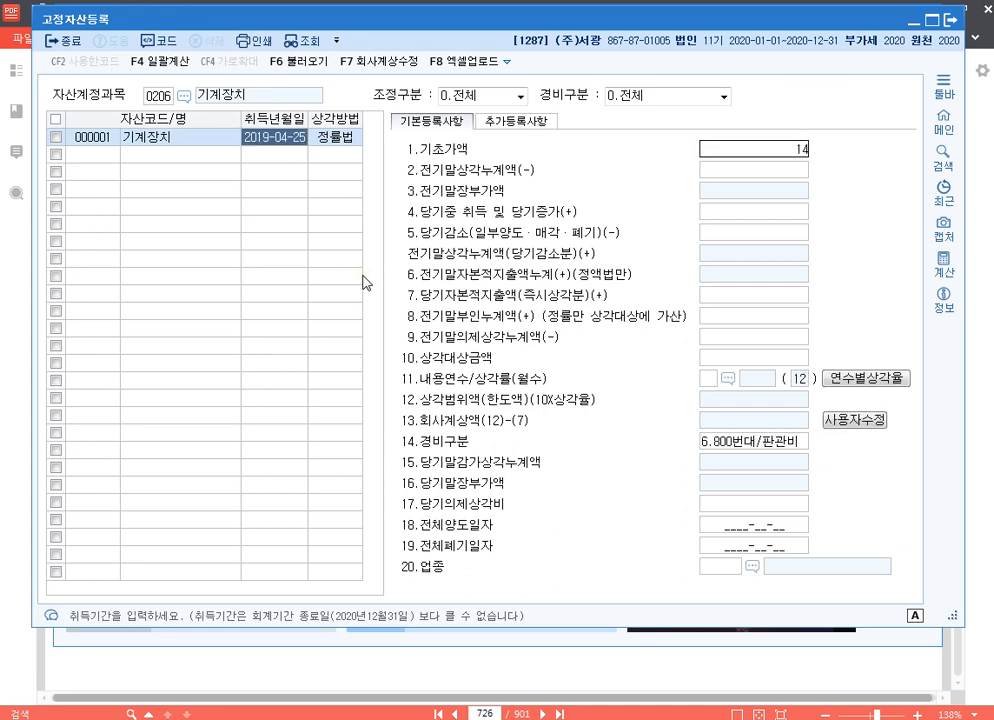
{"action": "type", "text": "2,000,000"}
{"action": "key", "text": "Return"}
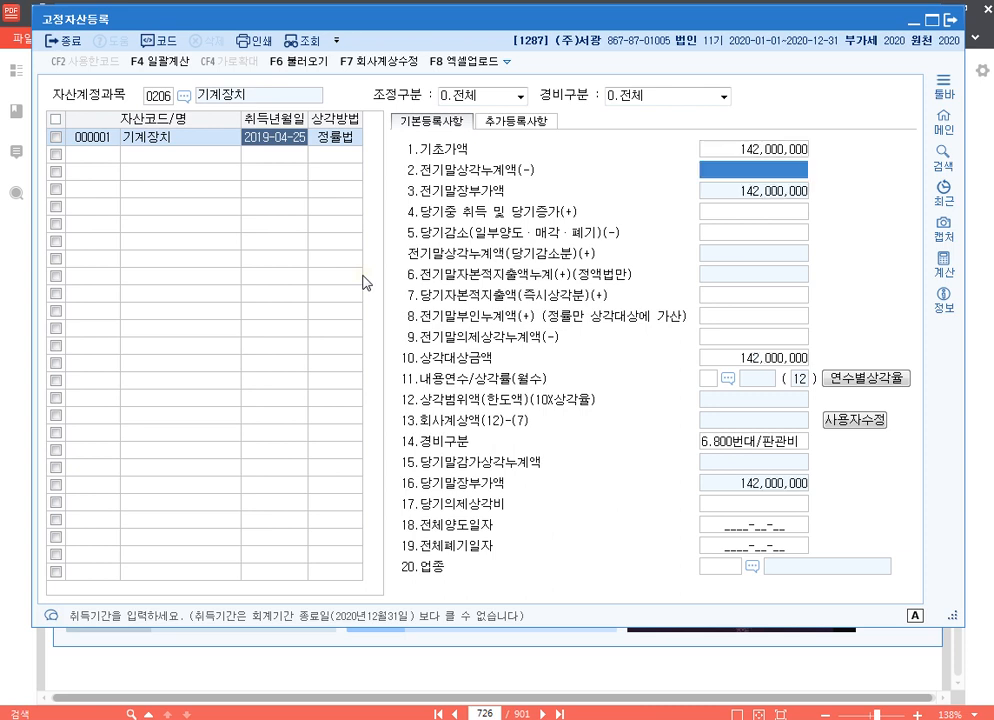
{"action": "type", "text": "50000000"}
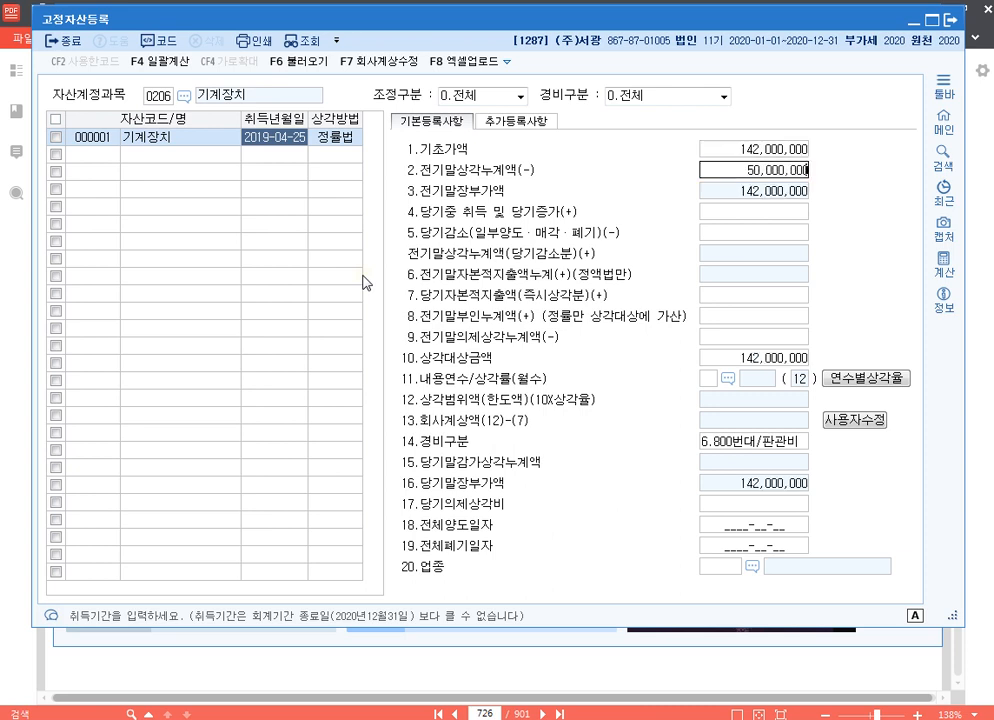
{"action": "key", "text": "Return"}
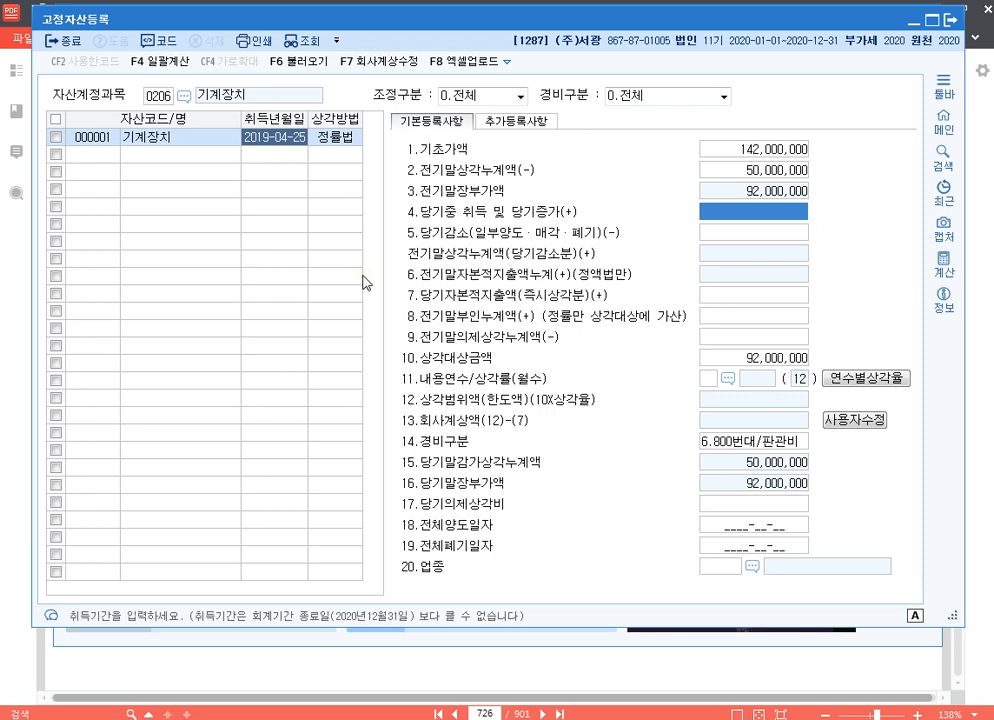
{"action": "key", "text": "Return"}
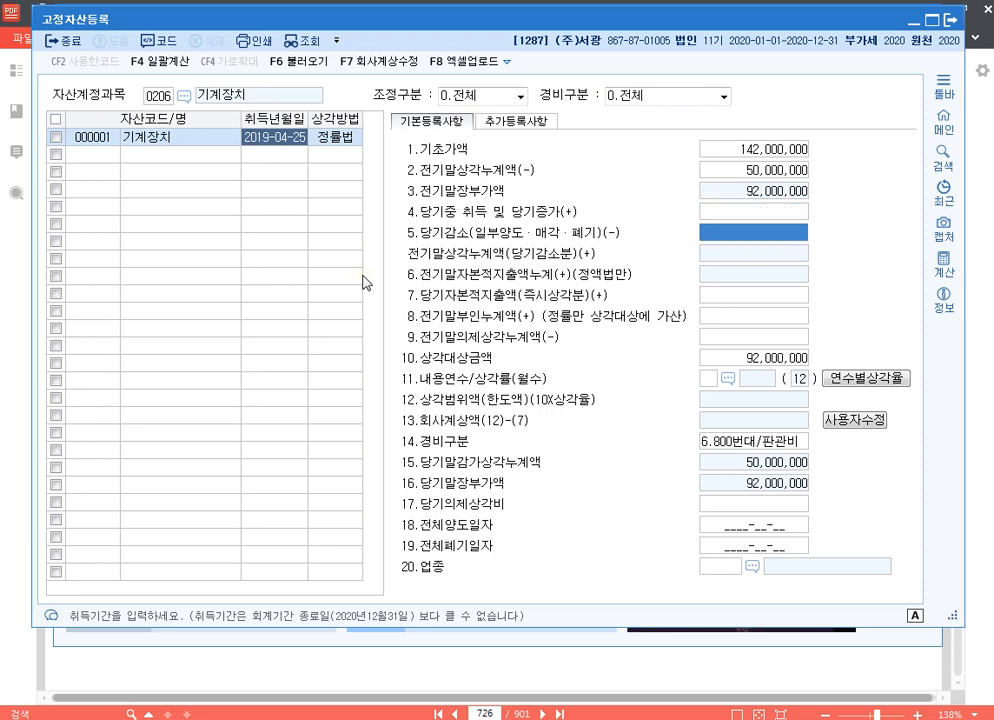
{"action": "key", "text": "Return"}
{"action": "key", "text": "Return"}
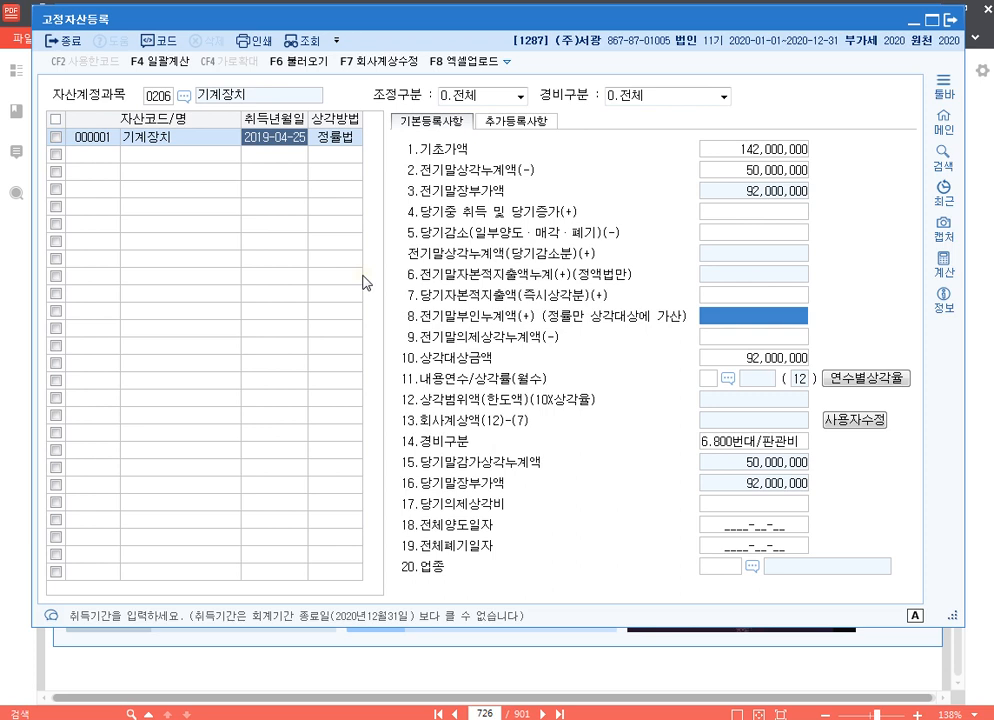
{"action": "type", "text": "1,9"}
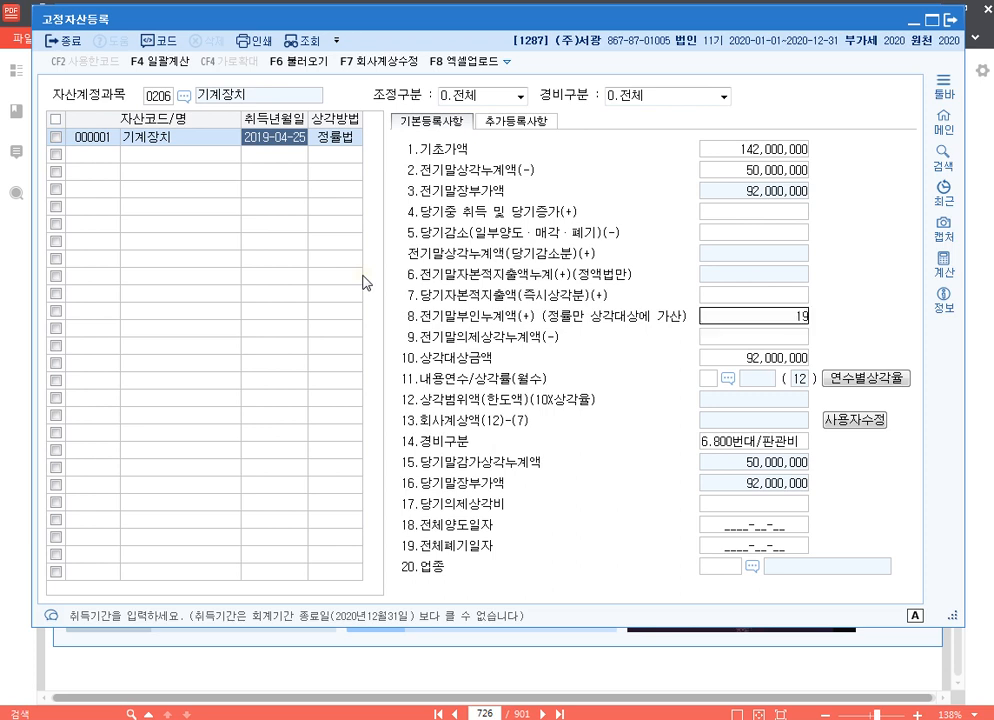
{"action": "type", "text": "68,500"}
{"action": "key", "text": "Return"}
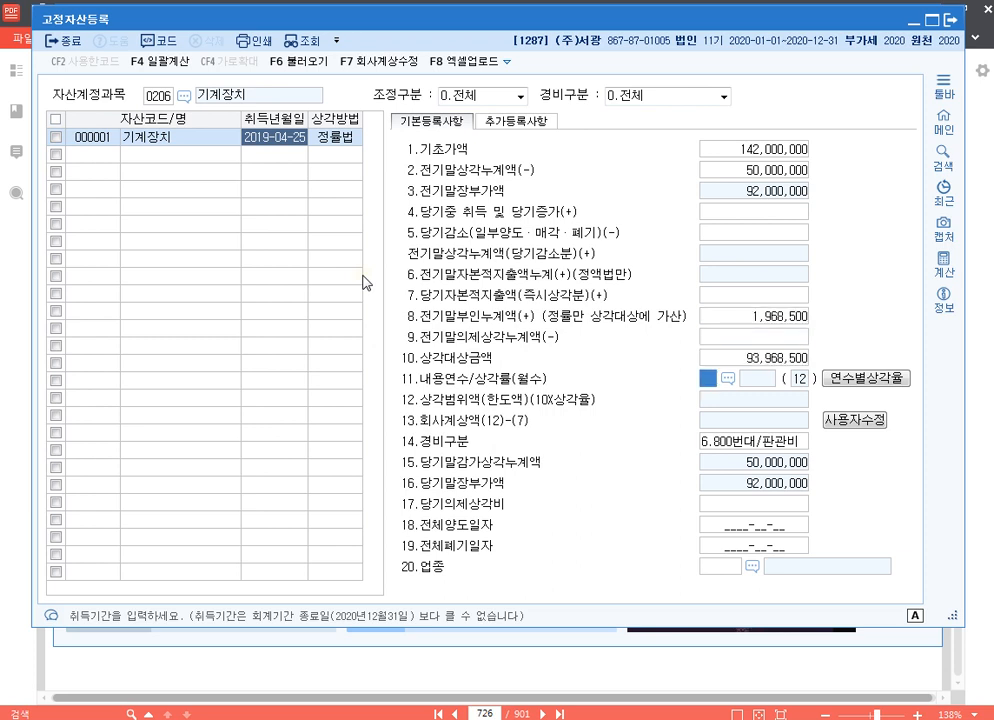
Set the machine's 내용연수 to 5, 경비구분 to 1.500번대/제조 and 업종 to 13 제조업
{"action": "type", "text": "8"}
{"action": "key", "text": "Return"}
{"action": "type", "text": "1"}
{"action": "key", "text": "Return"}
{"action": "key", "text": "Return"}
{"action": "key", "text": "Return"}
{"action": "key", "text": "Return"}
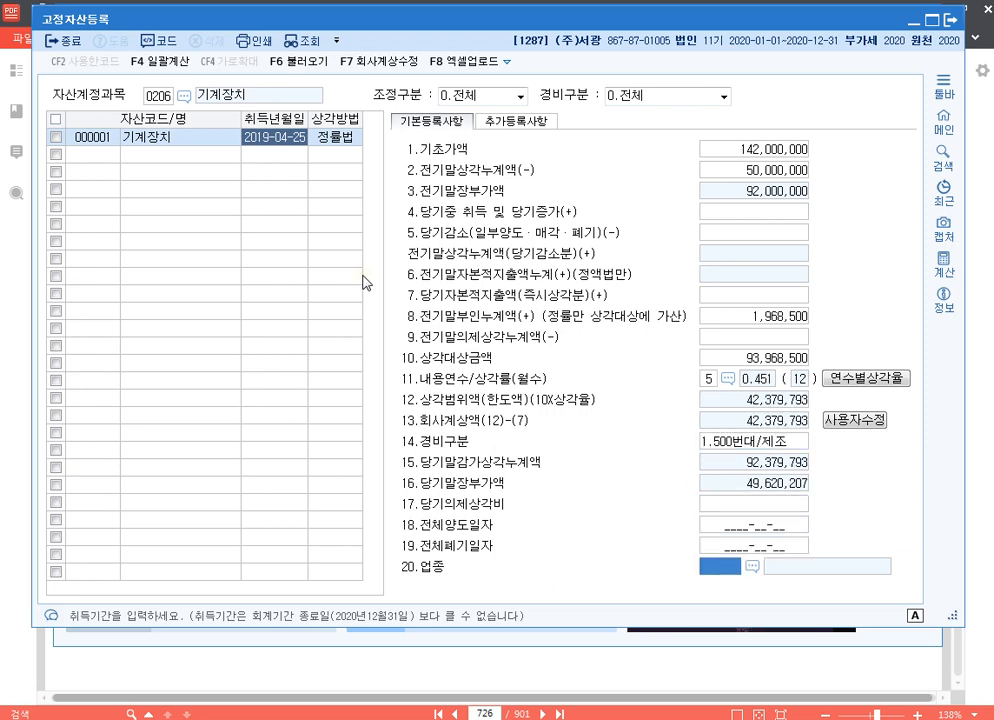
{"action": "type", "text": "13"}
{"action": "key", "text": "Return"}
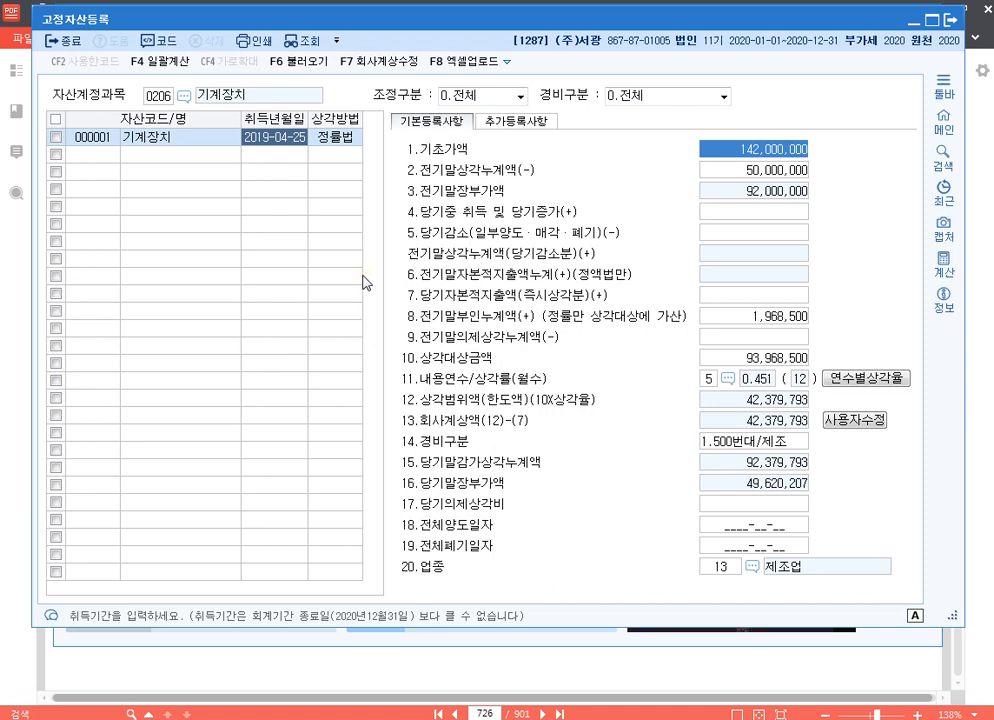
Override the machine's 회사계상액 with 50,000,000 and close 고정자산등록
{"action": "left_click", "coordinate": [848, 422]}
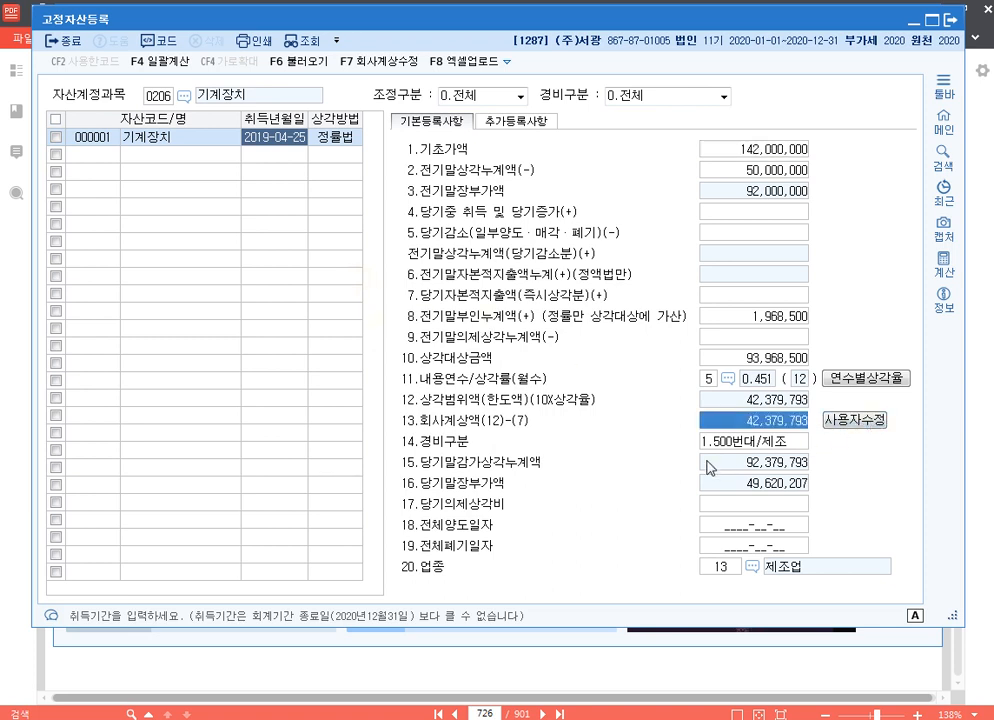
{"action": "type", "text": "50000000"}
{"action": "key", "text": "Return"}
{"action": "key", "text": "Return"}
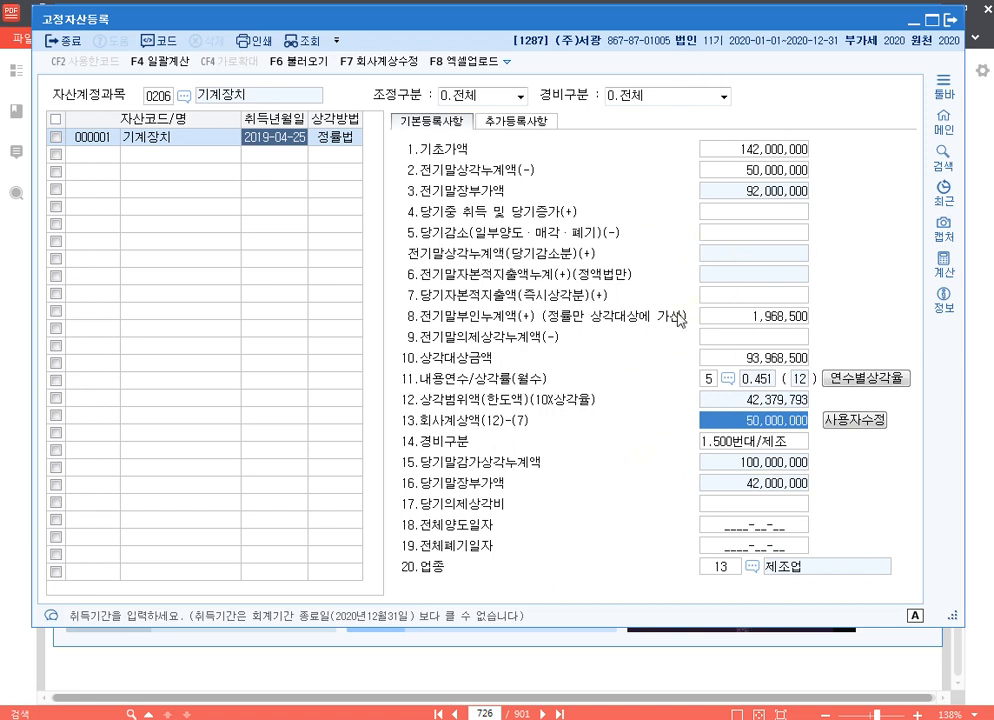
{"action": "left_click", "coordinate": [955, 22]}
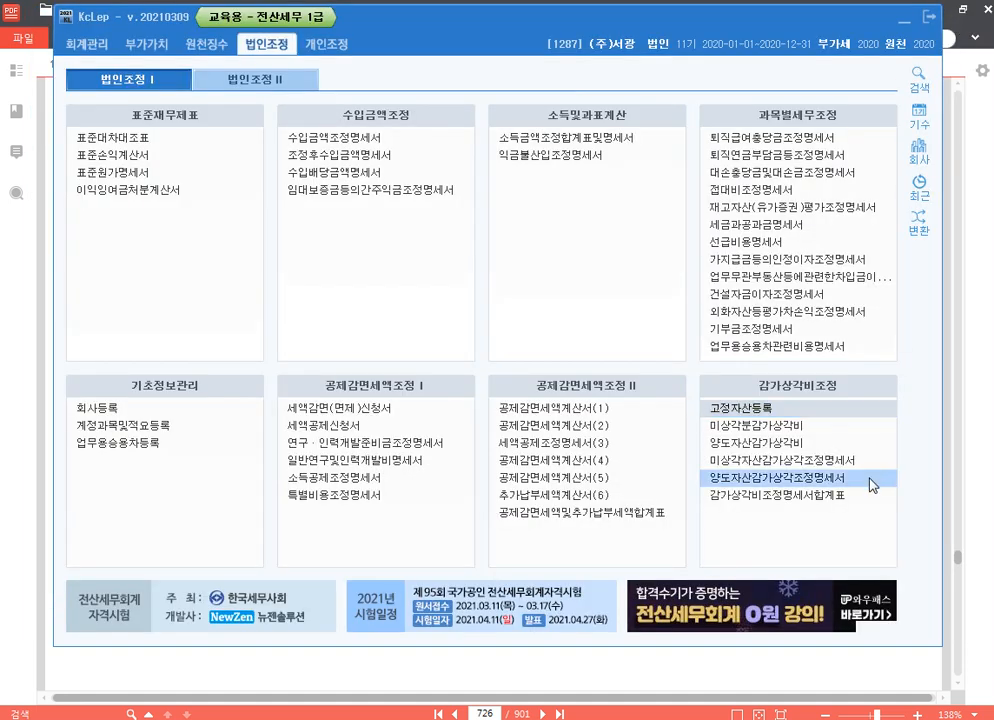
Open 미상각자산감가상각조정명세서 and load the registered asset data into it
{"action": "left_click", "coordinate": [838, 462]}
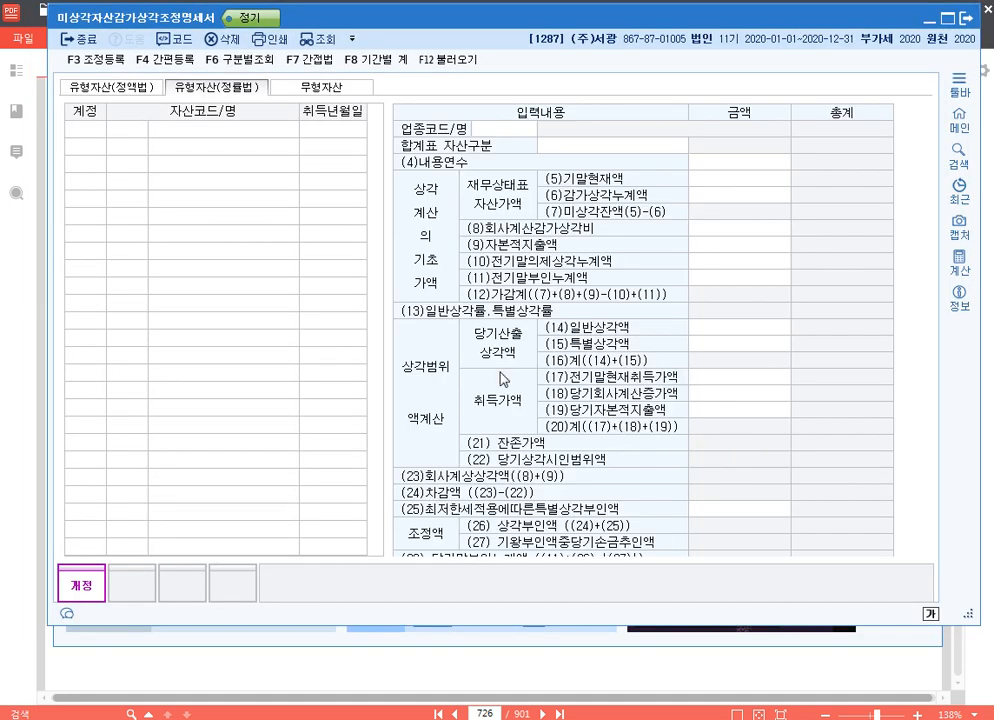
{"action": "left_click", "coordinate": [455, 61]}
{"action": "left_click", "coordinate": [573, 357]}
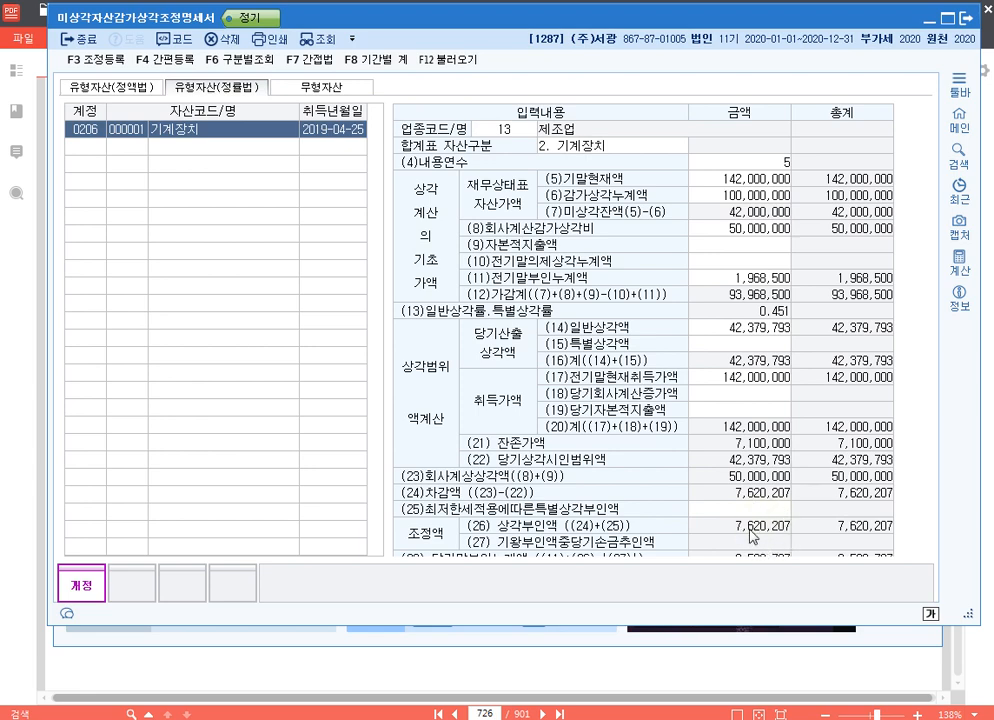
Register 기계장치감가상각비한도초과 of 7,620,207 as 유보발생 under 익금산입 및 손금불산입, and close the statement
{"action": "key", "text": "F3"}
{"action": "left_click", "coordinate": [219, 216]}
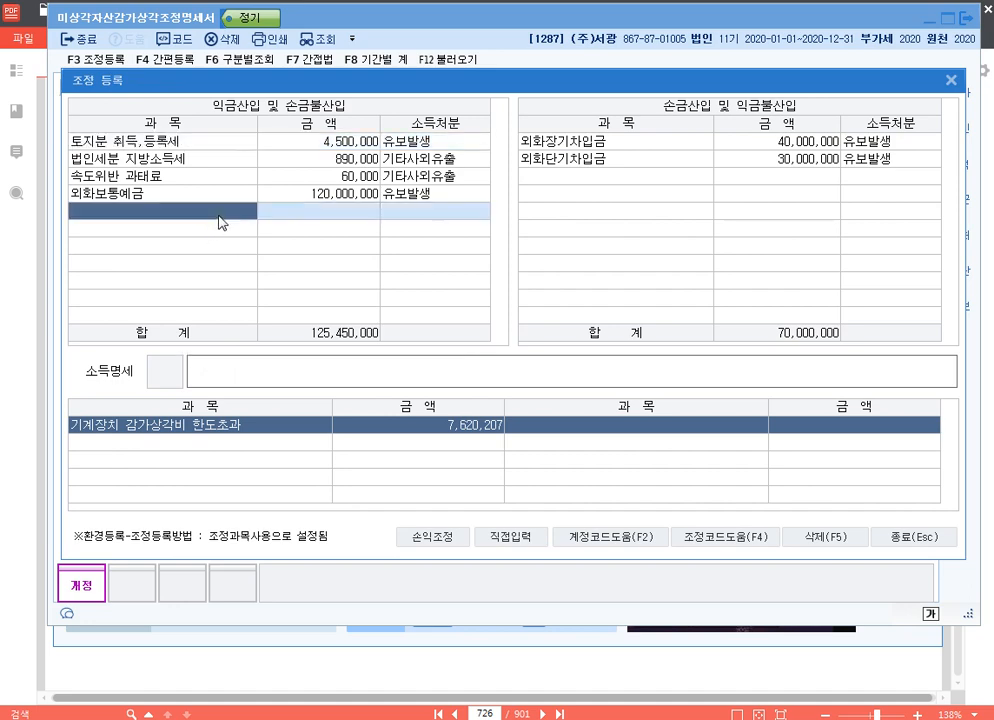
{"action": "key", "text": "F4"}
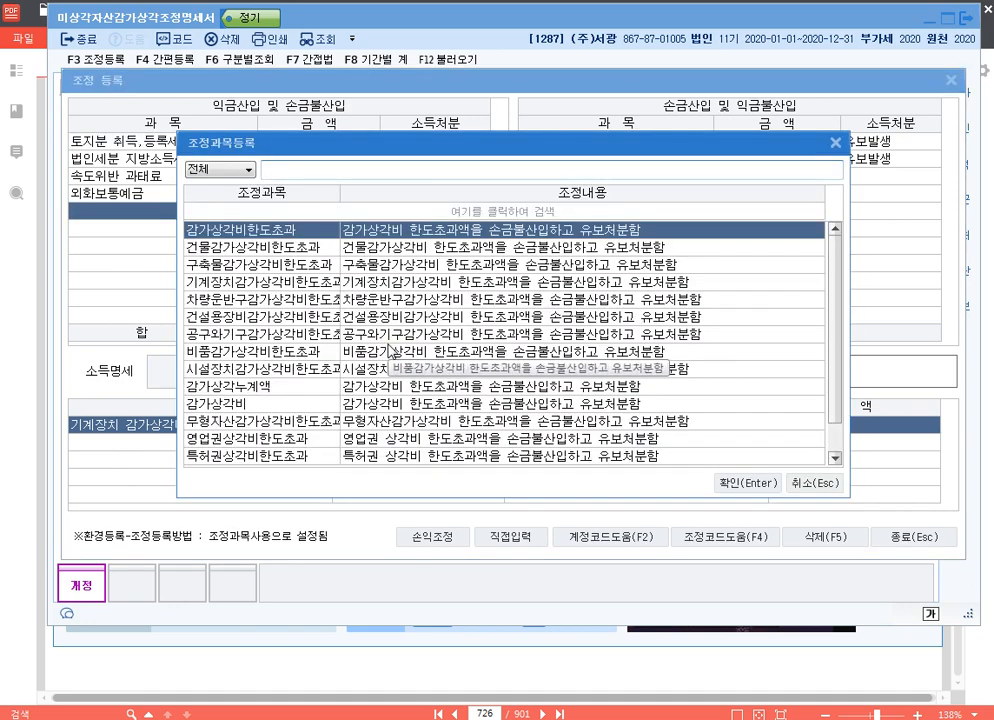
{"action": "type", "text": "기"}
{"action": "key", "text": "Return"}
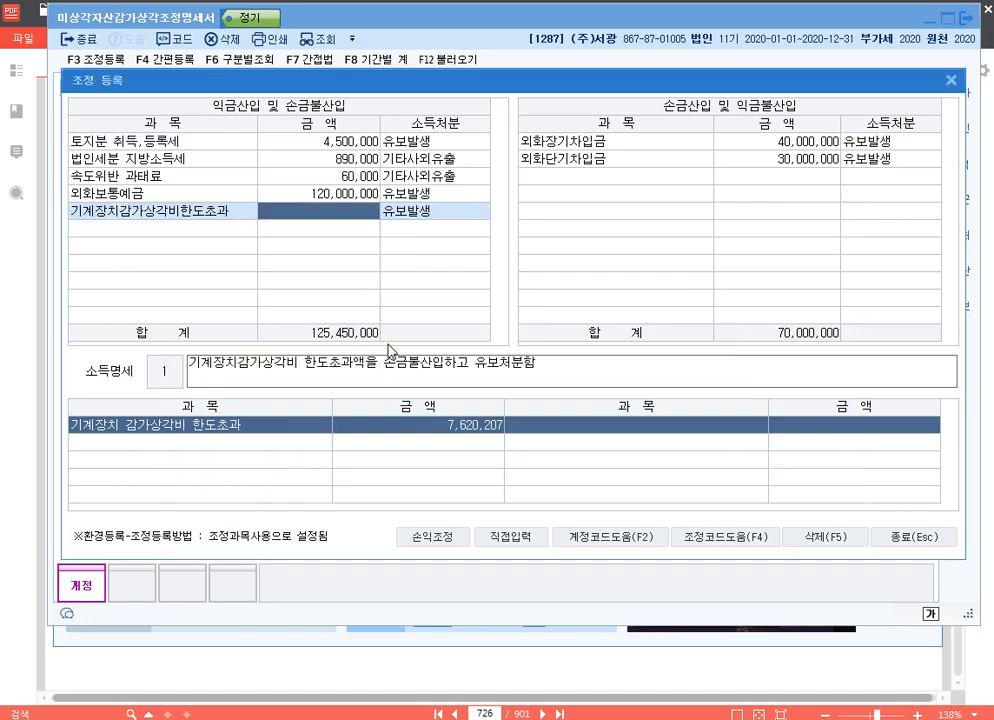
{"action": "type", "text": "7,620,207"}
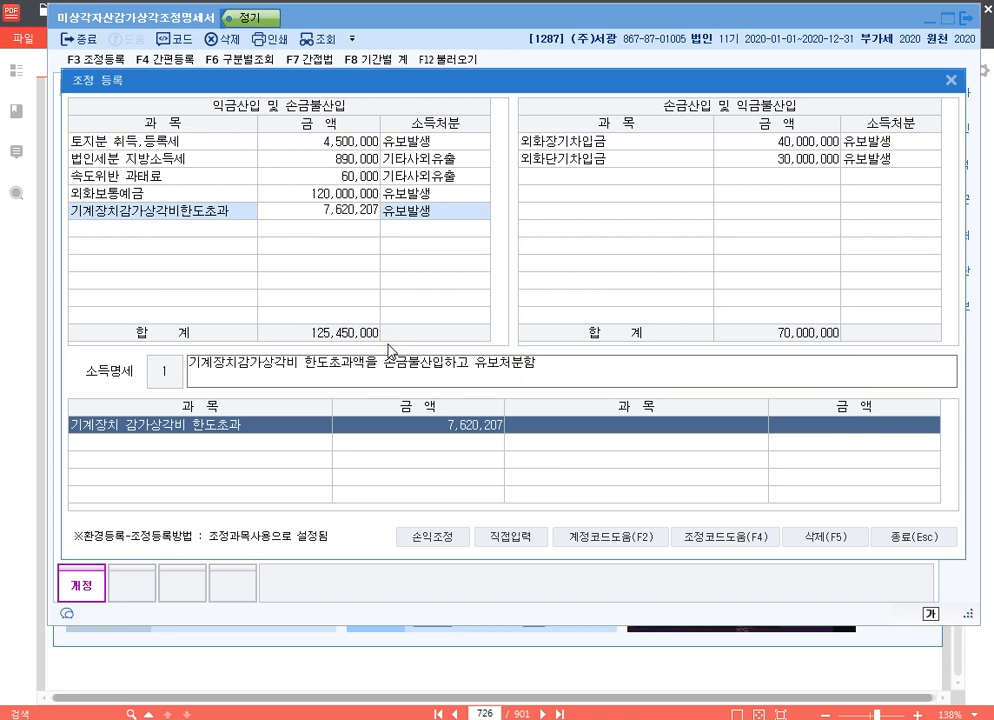
{"action": "key", "text": "Return"}
{"action": "key", "text": "Return"}
{"action": "key", "text": "Up"}
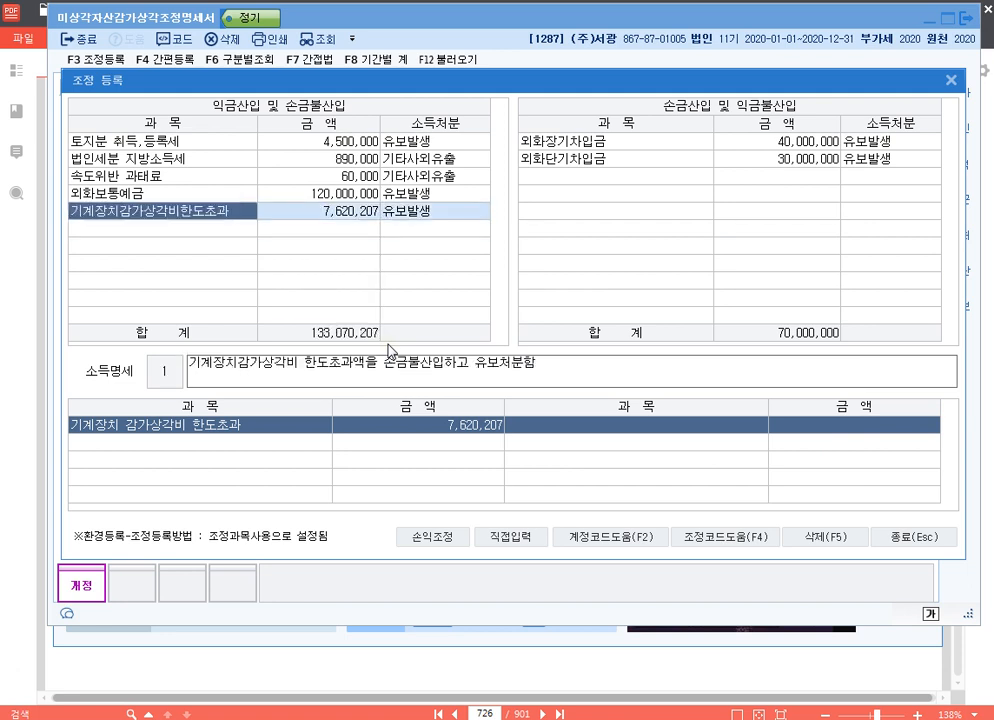
{"action": "left_click", "coordinate": [951, 80]}
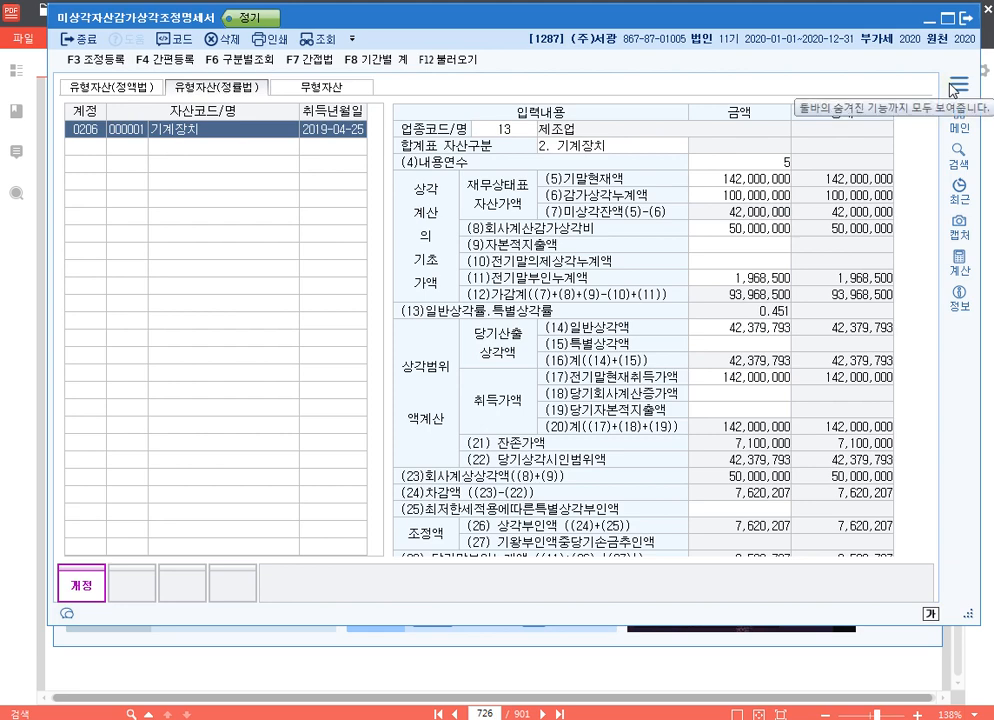
{"action": "left_click", "coordinate": [967, 20]}
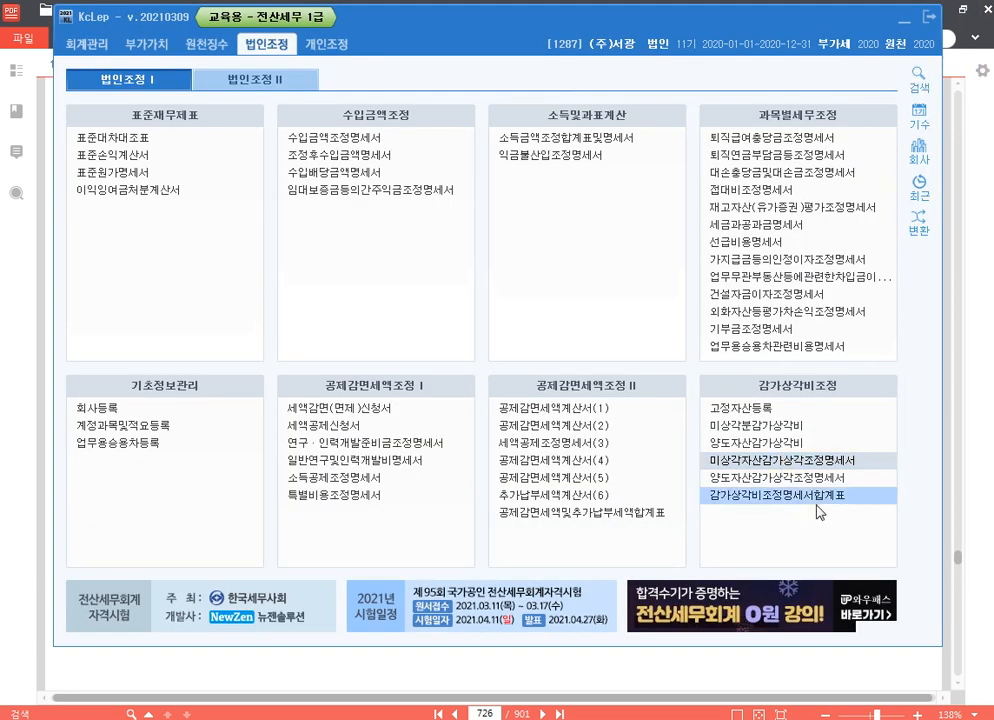
Open 감가상각비조정명세서합계표, load the depreciation data, save the summary and close it
{"action": "left_click", "coordinate": [735, 492]}
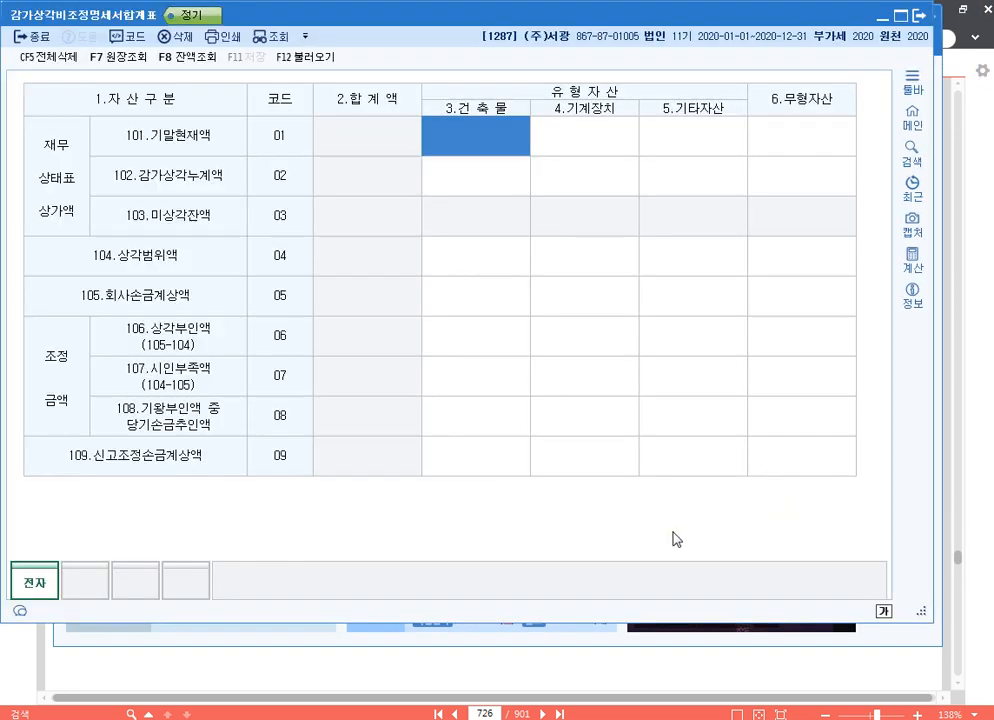
{"action": "left_click", "coordinate": [316, 60]}
{"action": "left_click", "coordinate": [473, 342]}
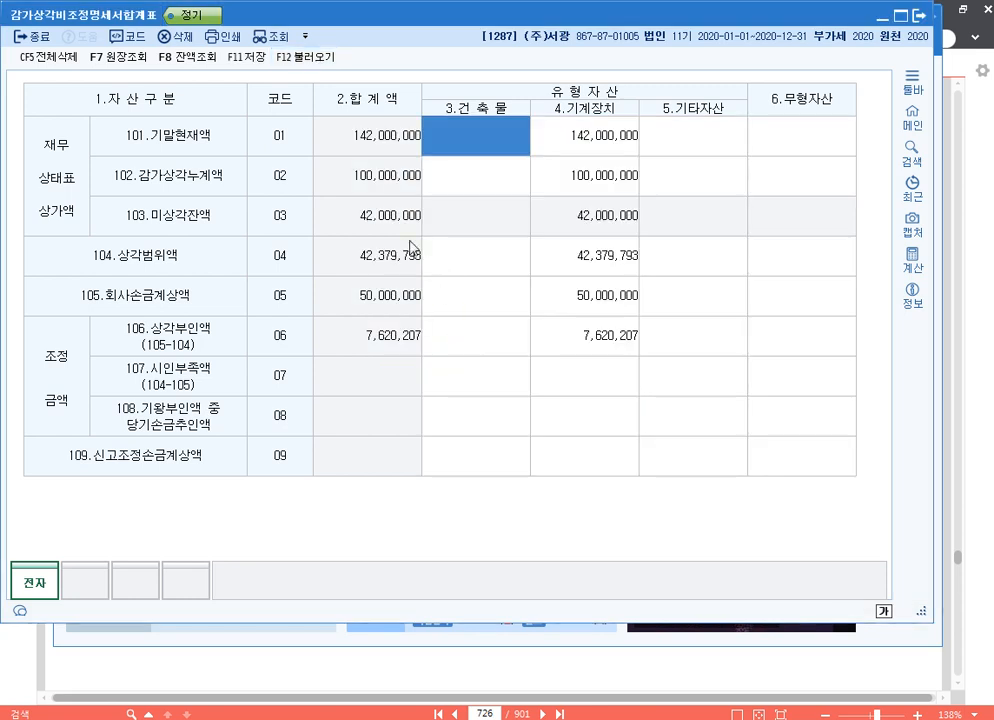
{"action": "left_click", "coordinate": [246, 57]}
{"action": "left_click", "coordinate": [918, 16]}
Switch to the 20210317.hwp notes and add the line "p.737 1288" below the p.726 entry
{"action": "key", "text": "alt+Tab"}
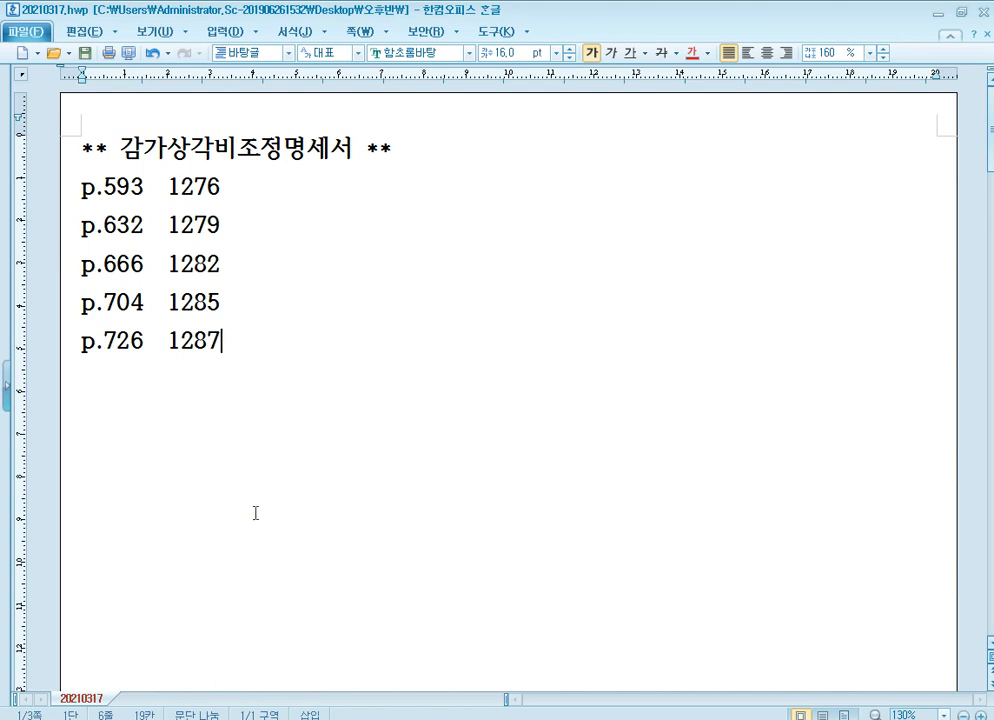
{"action": "key", "text": "Return"}
{"action": "type", "text": "p."}
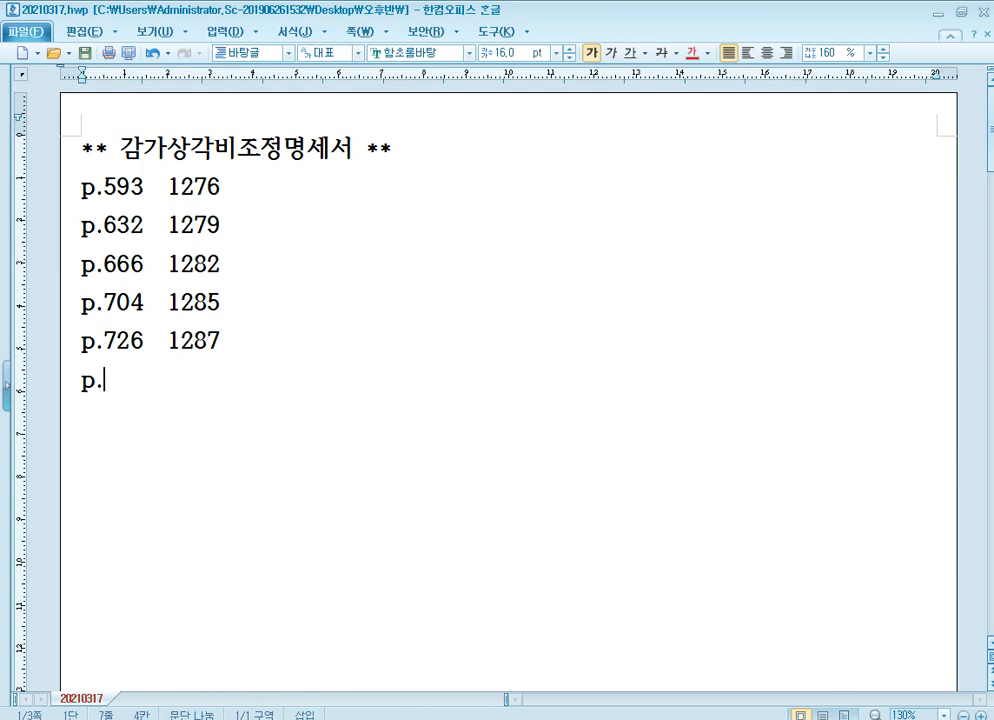
{"action": "type", "text": "737"}
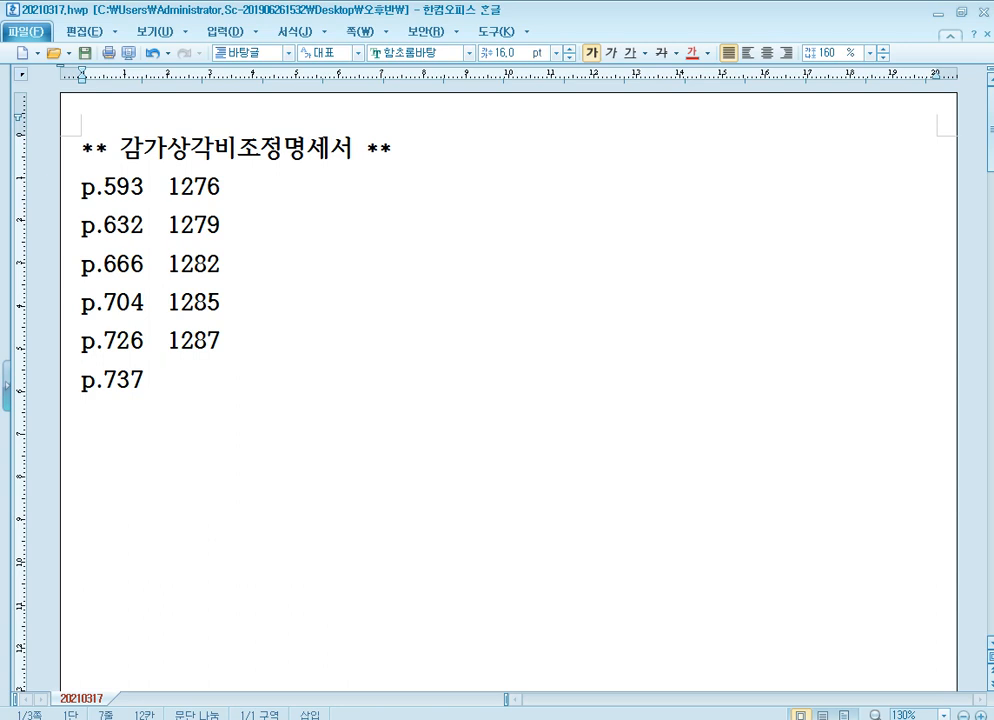
{"action": "type", "text": "1288"}
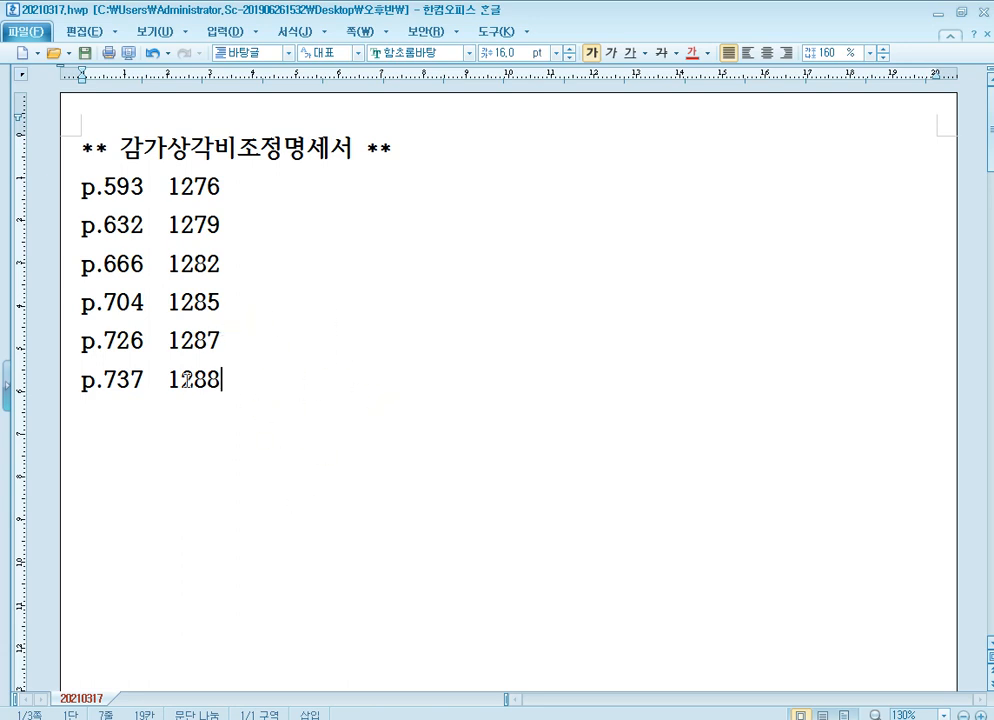
Switch to the textbook PDF and go to page 737, down to question [3] about the 기계장치
{"action": "scroll", "coordinate": [345, 488], "scroll_direction": "down", "scroll_amount": 1}
{"action": "scroll", "coordinate": [364, 483], "scroll_direction": "up", "scroll_amount": 1}
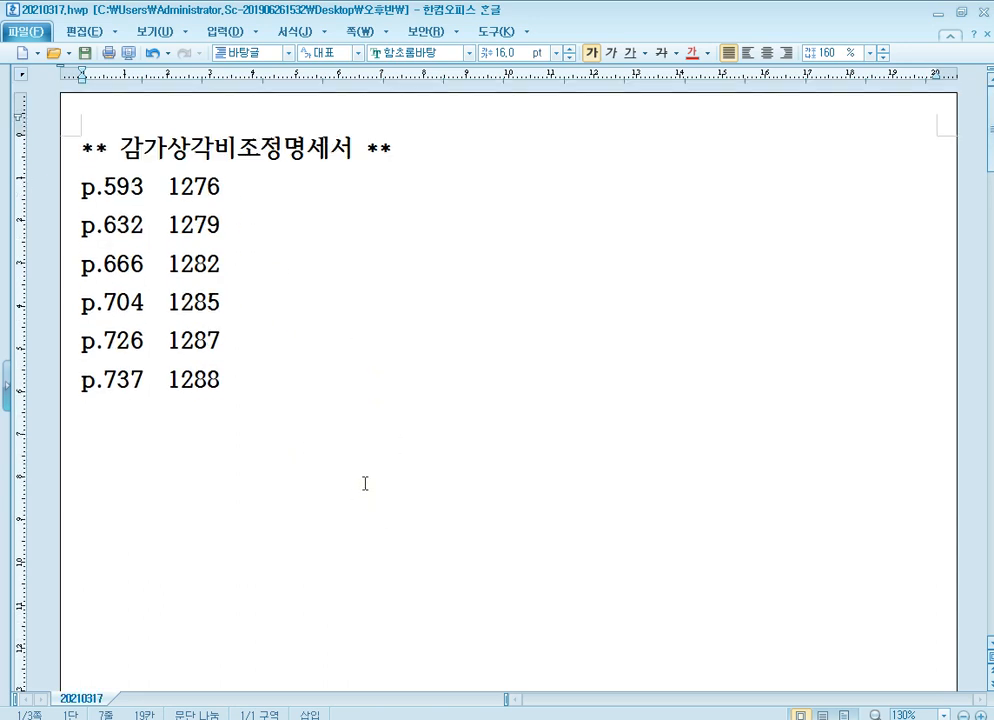
{"action": "left_click", "coordinate": [342, 719]}
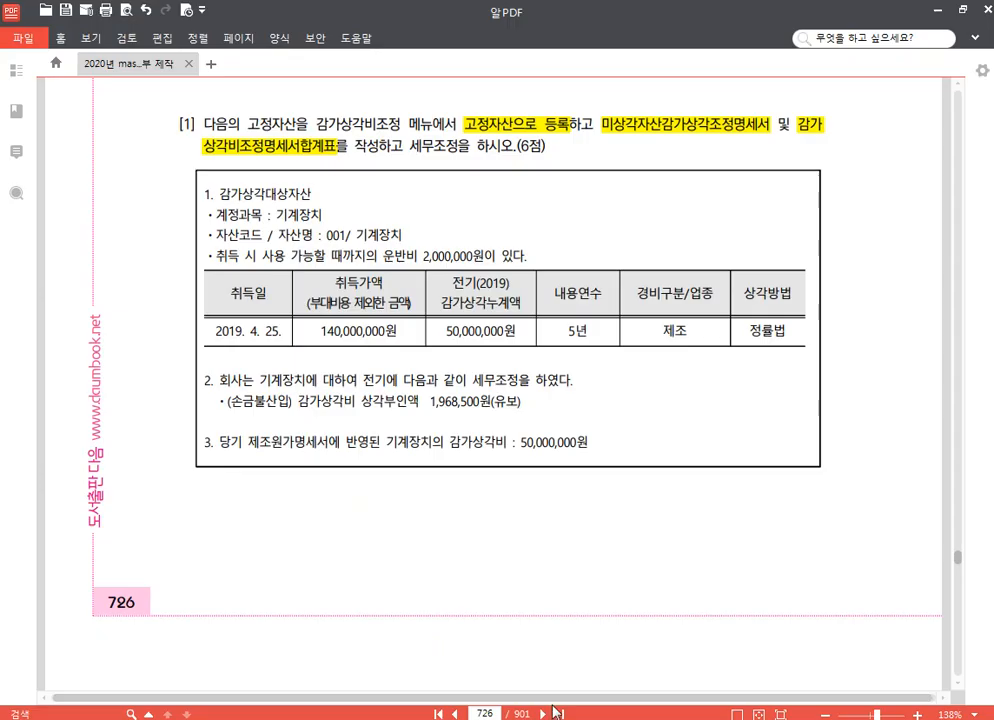
{"action": "left_click", "coordinate": [488, 714]}
{"action": "type", "text": "737"}
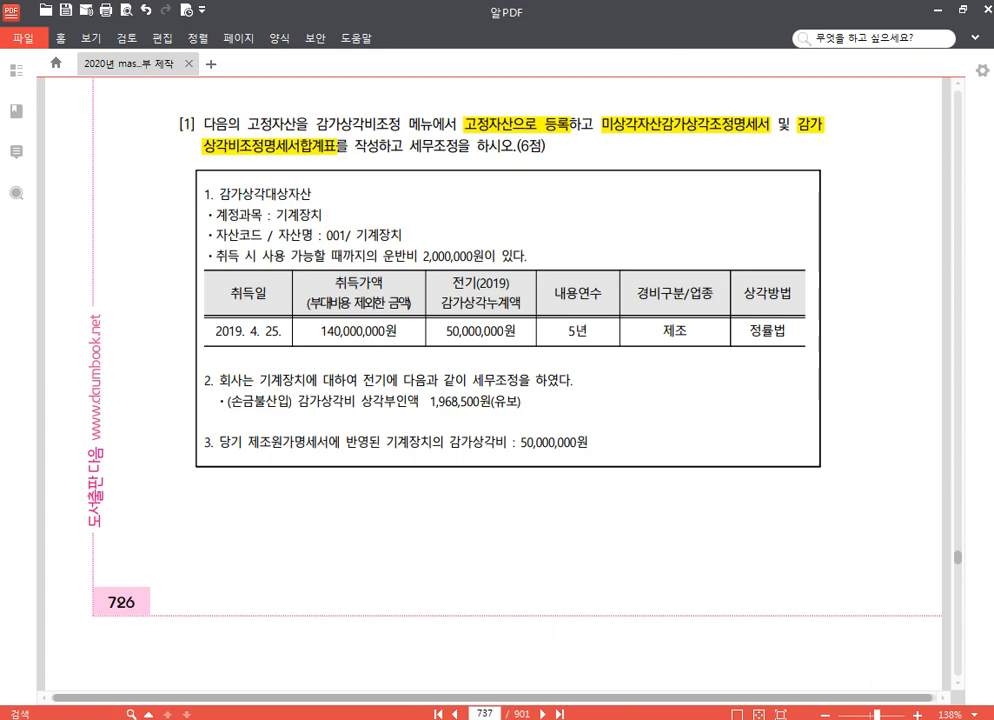
{"action": "key", "text": "Return"}
{"action": "scroll", "coordinate": [490, 463], "scroll_direction": "down", "scroll_amount": 5}
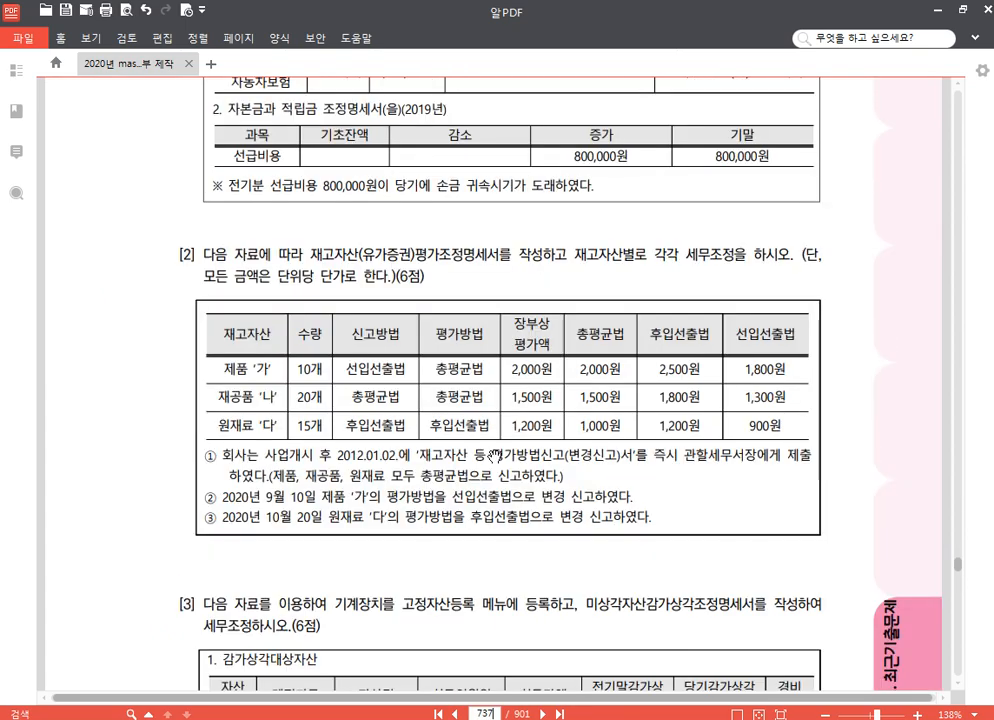
Switch to KcLep and change the working company to 1288 (주)모두전자
{"action": "scroll", "coordinate": [490, 463], "scroll_direction": "down", "scroll_amount": 5}
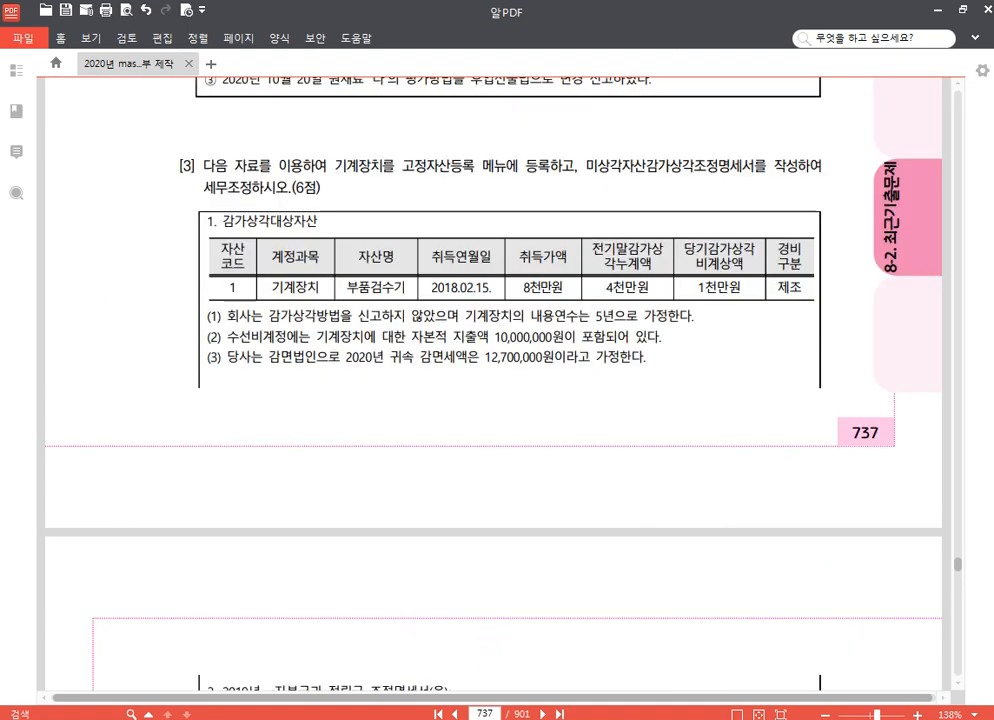
{"action": "left_click", "coordinate": [494, 719]}
{"action": "left_click", "coordinate": [919, 150]}
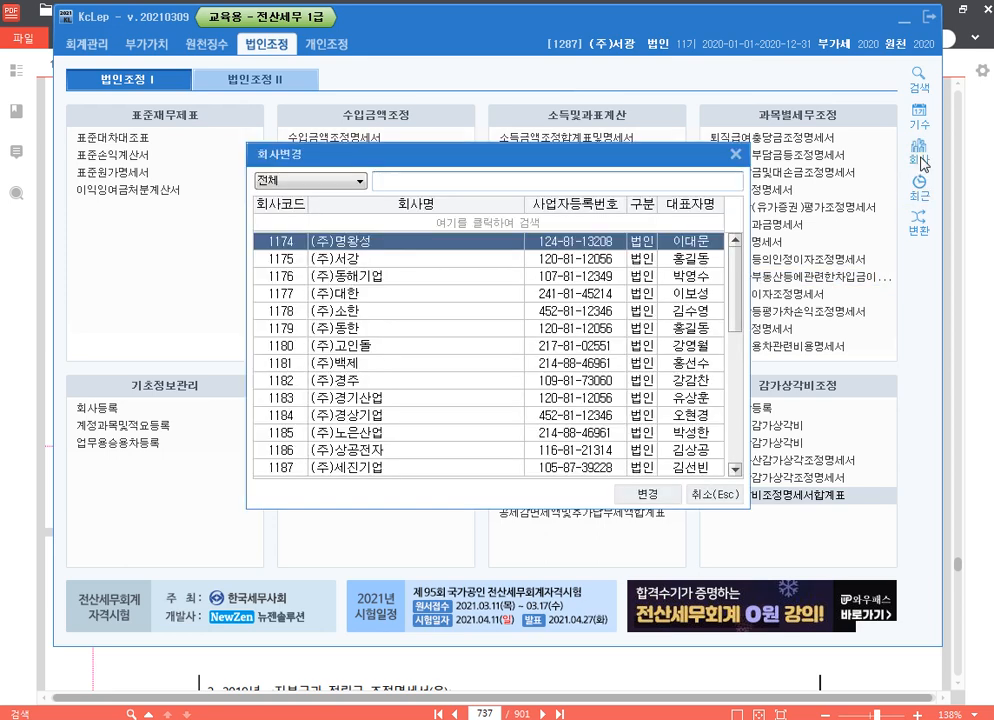
{"action": "type", "text": "1288"}
{"action": "key", "text": "Down"}
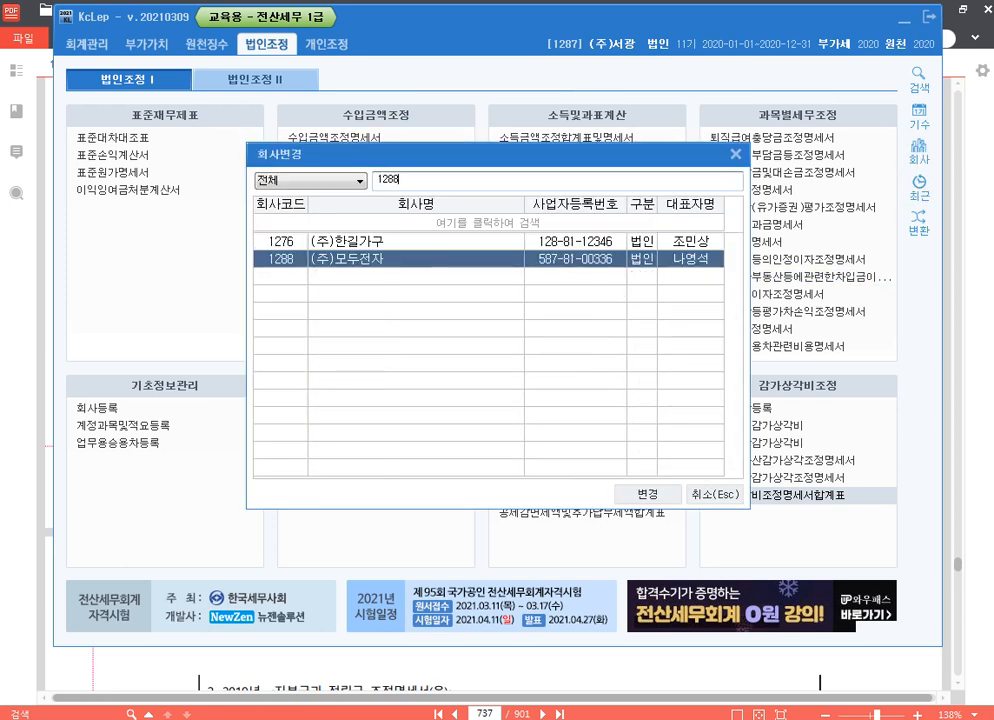
{"action": "key", "text": "Return"}
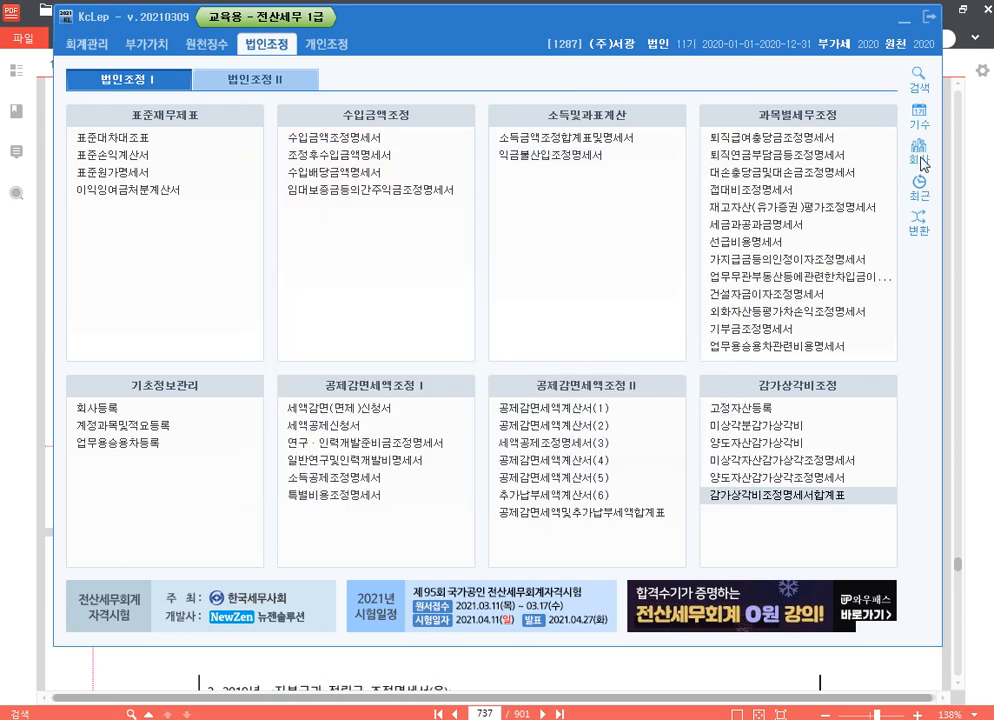
Return to the textbook PDF and highlight 고정자산등록 메뉴 and 미상각자산감가상각조정명 in question [3]
{"action": "left_click", "coordinate": [990, 181]}
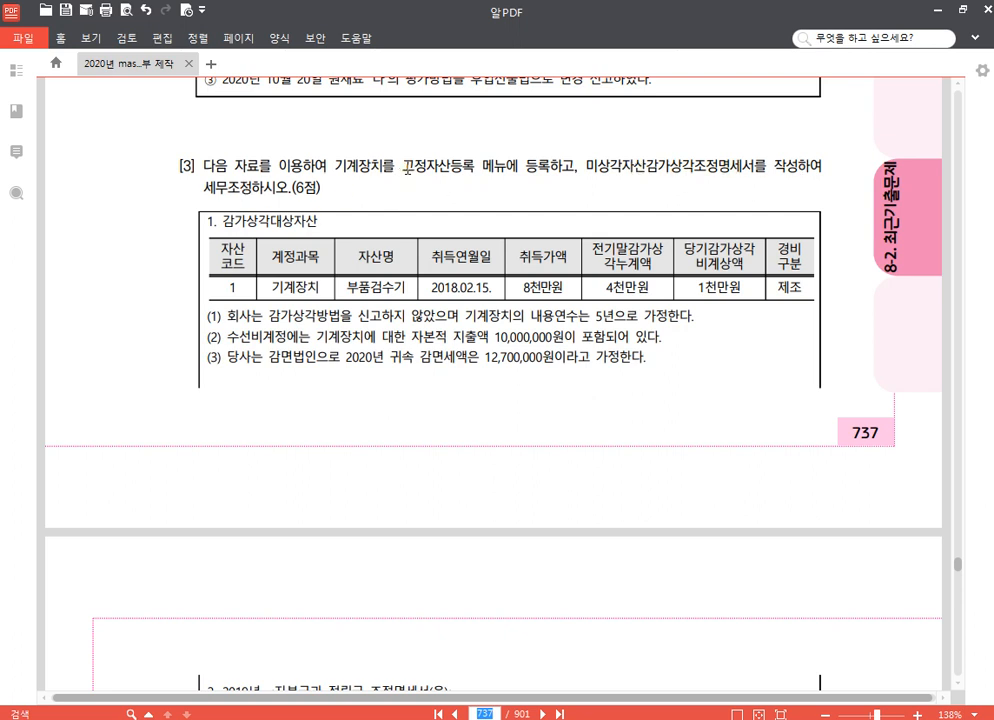
{"action": "left_click_drag", "start_coordinate": [404, 165], "coordinate": [507, 166]}
{"action": "left_click", "coordinate": [509, 146]}
{"action": "left_click_drag", "start_coordinate": [592, 165], "coordinate": [734, 167]}
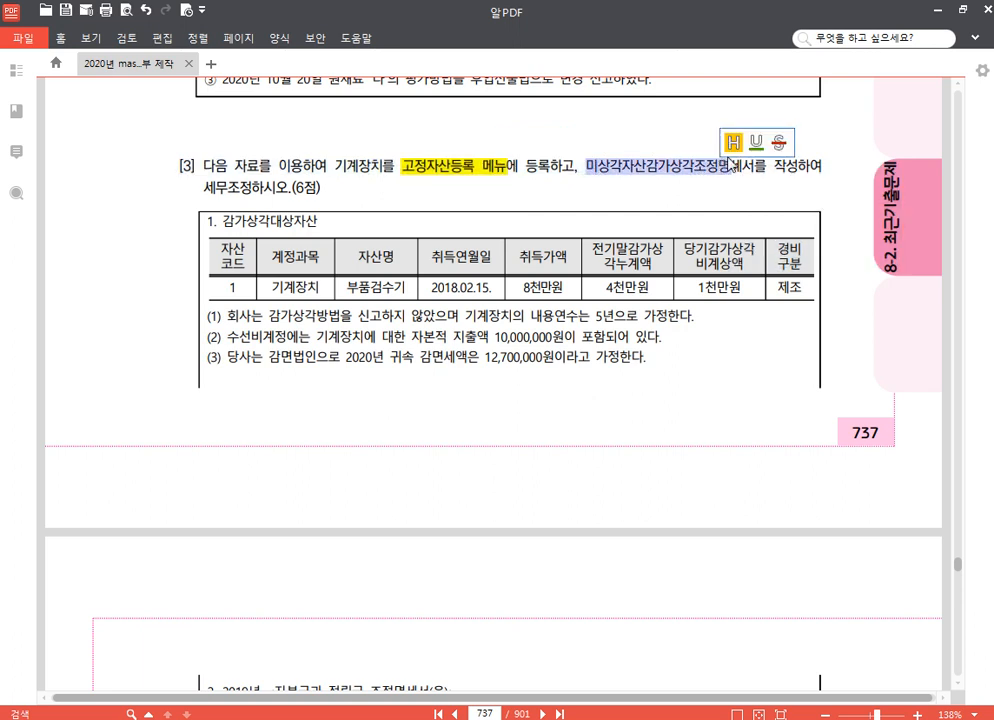
{"action": "left_click", "coordinate": [732, 146]}
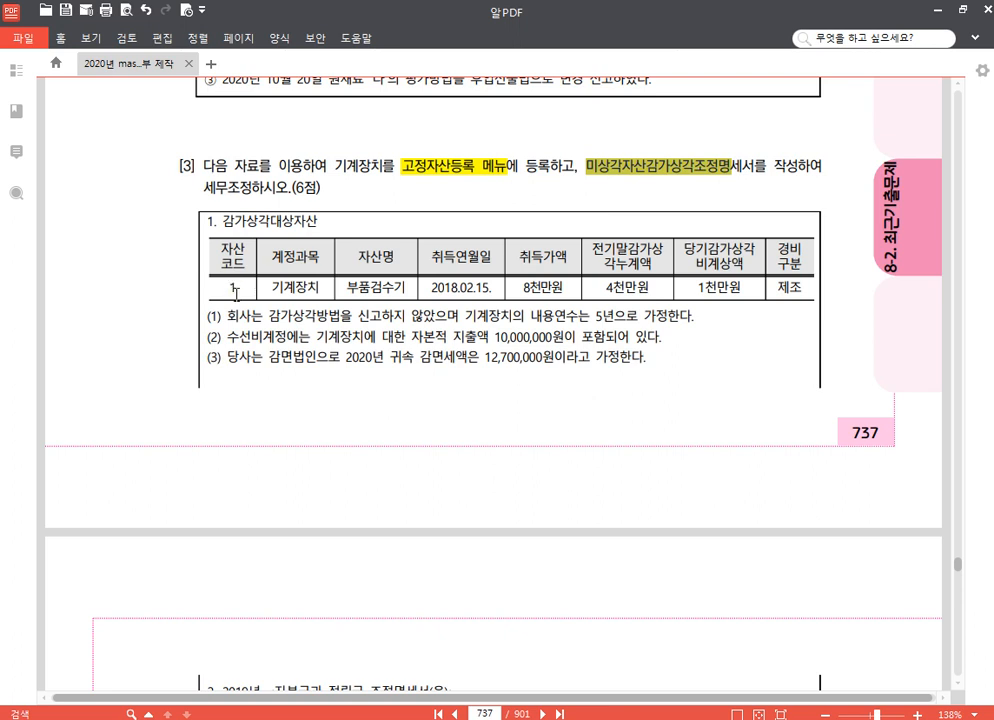
Highlight 수선비, 자본적 지출액 10,000,000원 and 감면법인 in the conditions under question [3]'s asset table
{"action": "left_click_drag", "start_coordinate": [237, 295], "coordinate": [324, 238]}
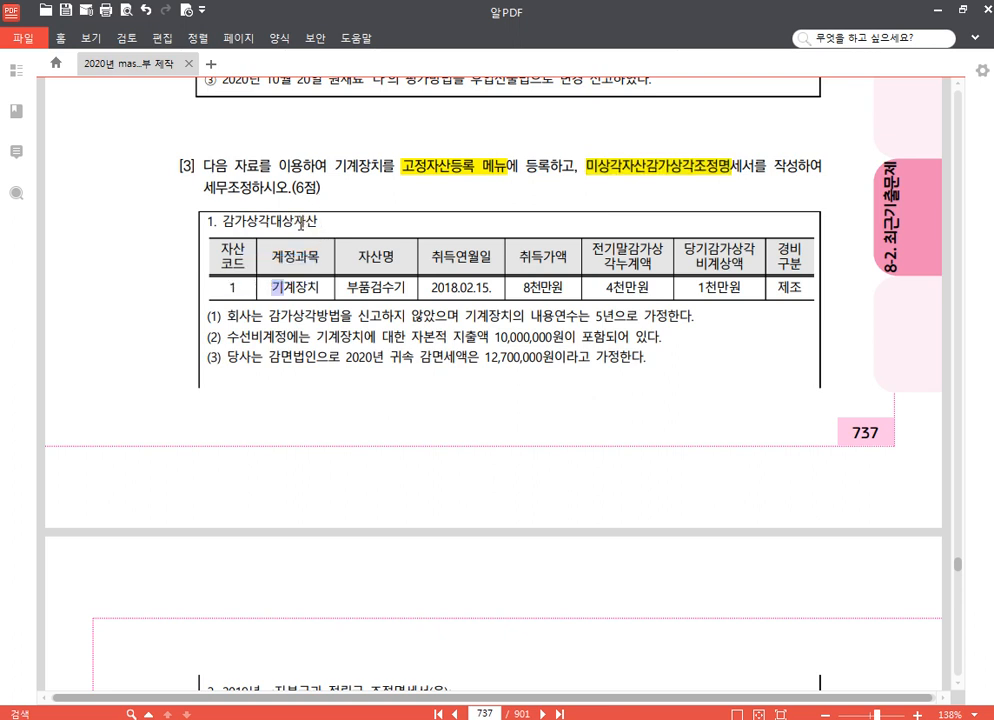
{"action": "left_click", "coordinate": [302, 224]}
{"action": "left_click_drag", "start_coordinate": [225, 335], "coordinate": [261, 336]}
{"action": "left_click", "coordinate": [260, 310]}
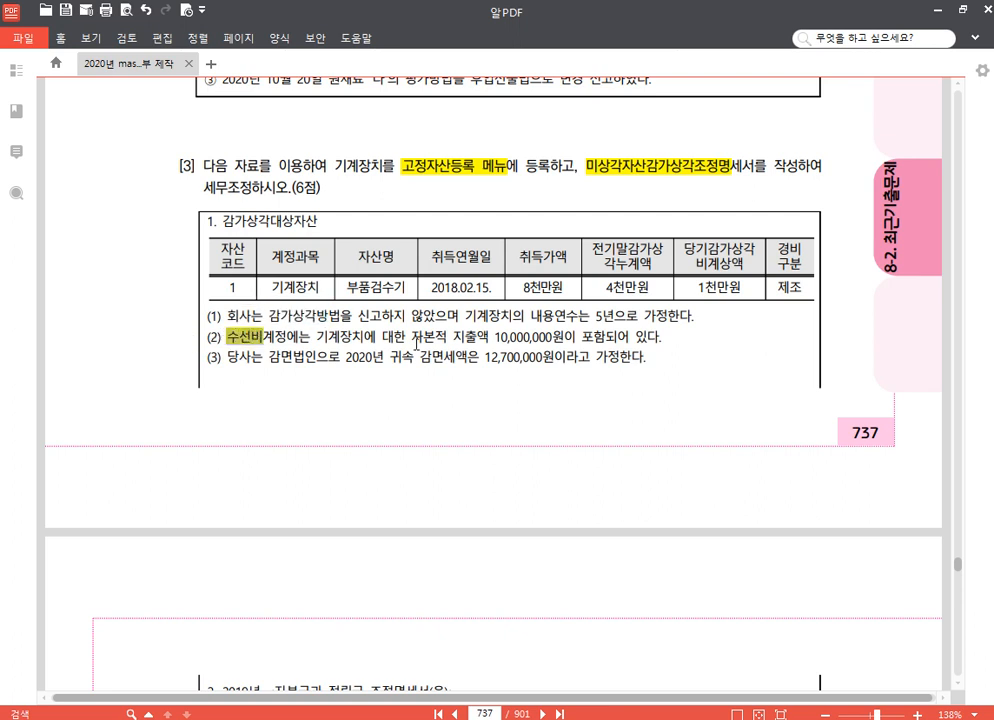
{"action": "left_click_drag", "start_coordinate": [411, 338], "coordinate": [562, 340]}
{"action": "left_click", "coordinate": [569, 307]}
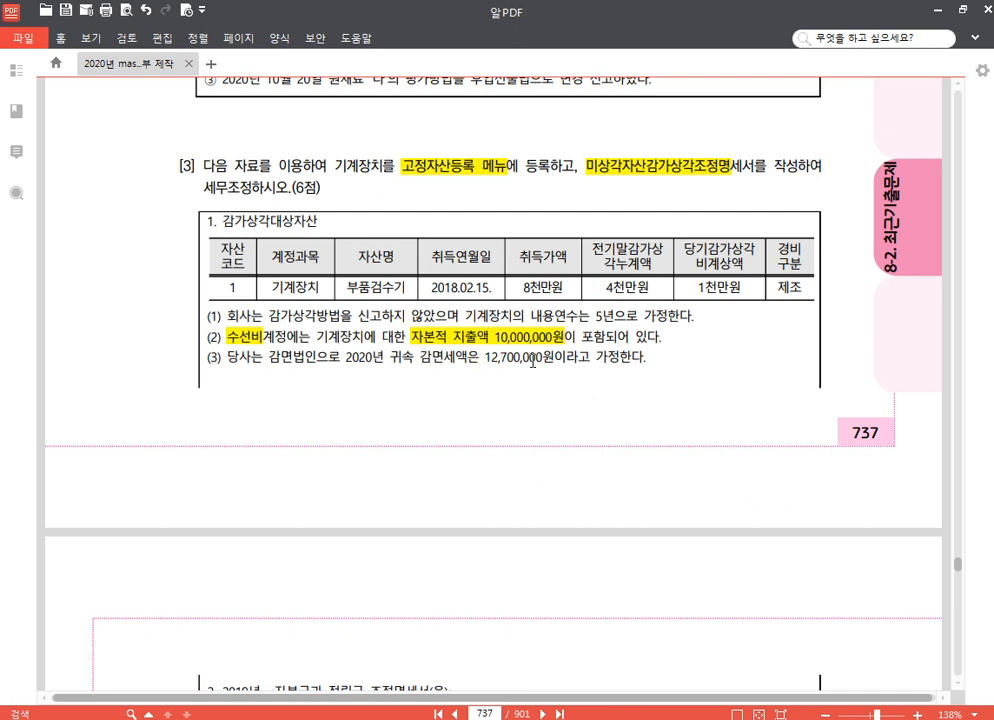
{"action": "left_click_drag", "start_coordinate": [267, 360], "coordinate": [317, 357]}
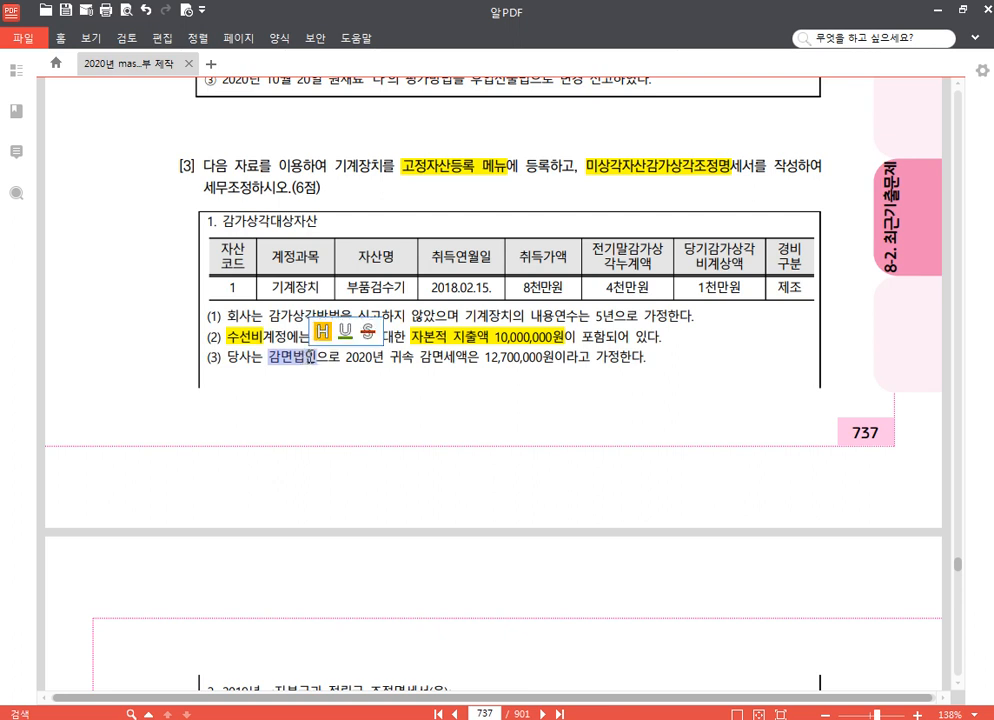
{"action": "left_click", "coordinate": [327, 336]}
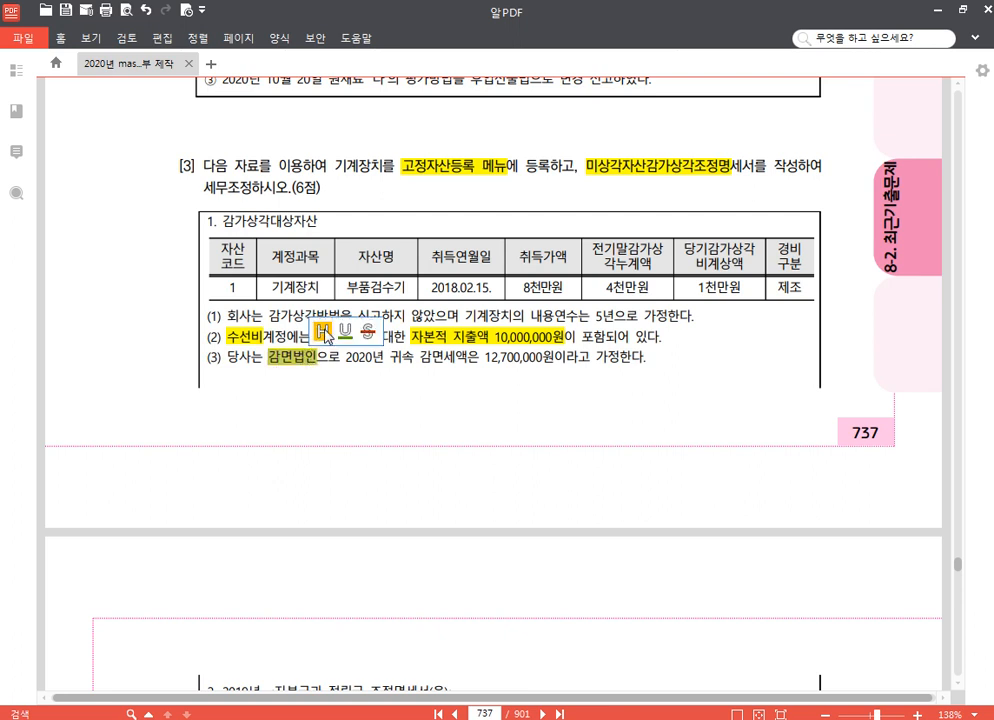
{"action": "left_click_drag", "start_coordinate": [345, 358], "coordinate": [350, 367]}
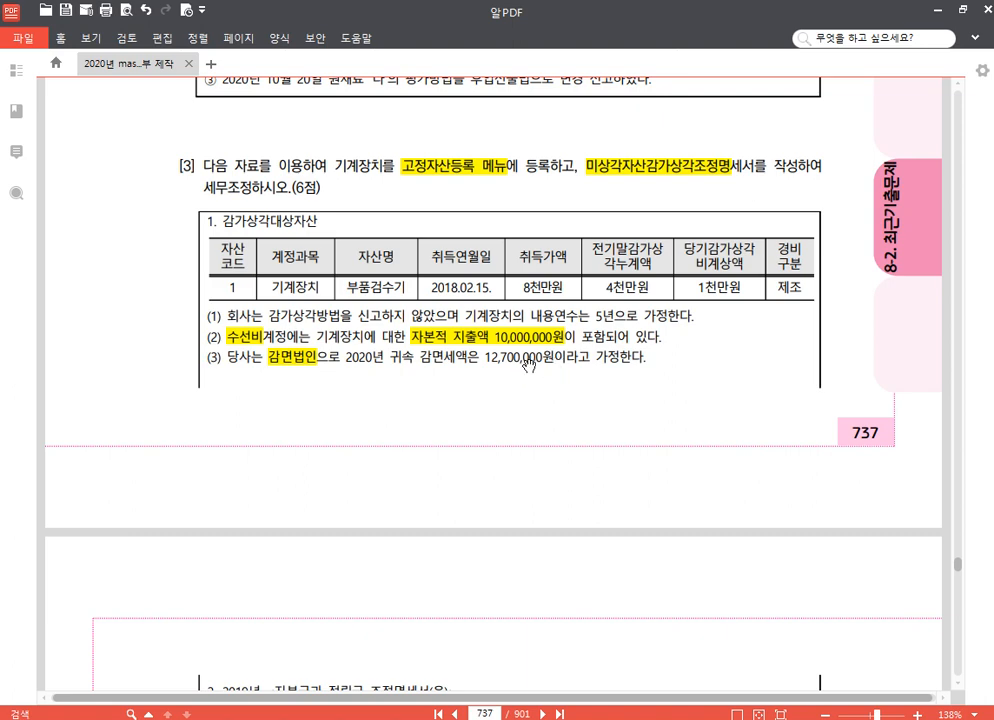
{"action": "scroll", "coordinate": [401, 406], "scroll_direction": "down", "scroll_amount": 3}
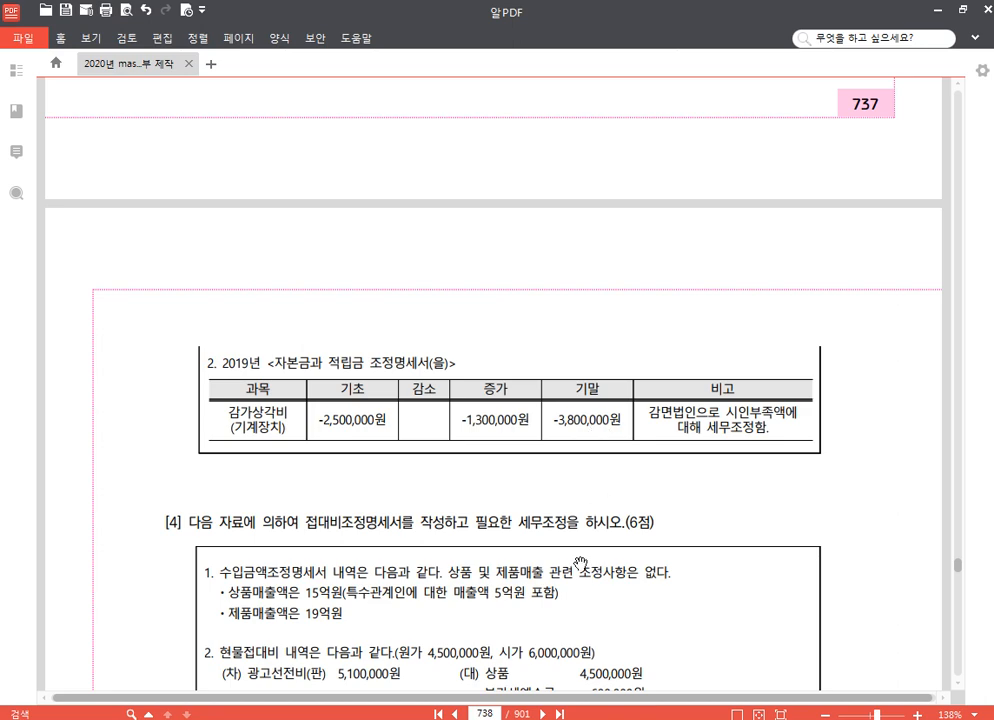
Switch to KcLep and open 고정자산등록 for asset account 0206 기계장치
{"action": "key", "text": "alt+Tab"}
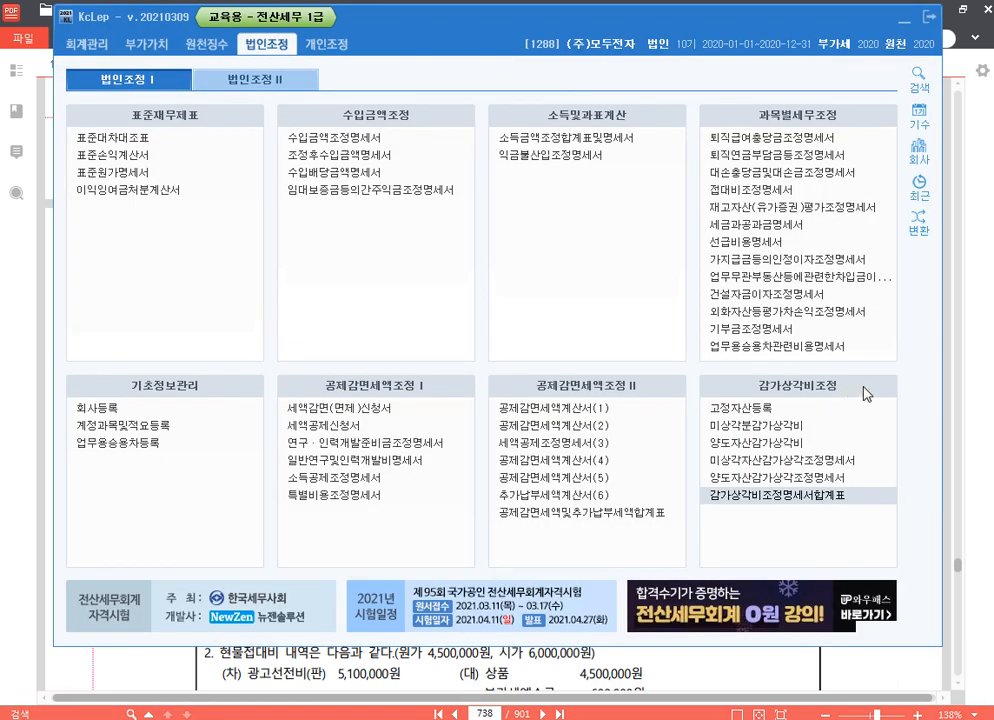
{"action": "left_click", "coordinate": [821, 402]}
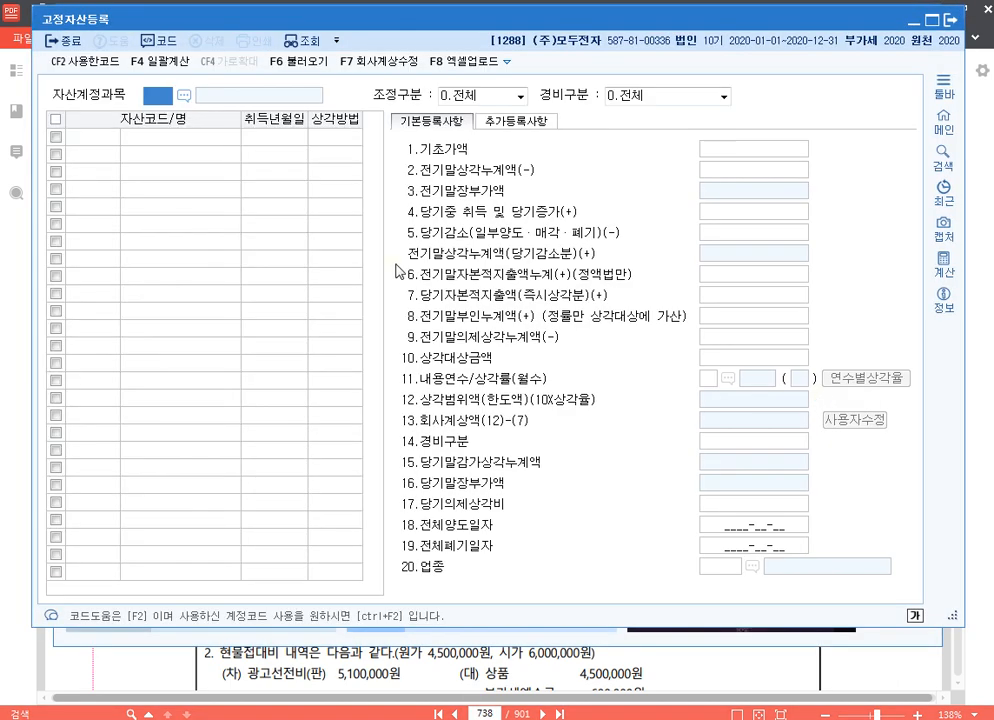
{"action": "type", "text": "0206"}
{"action": "key", "text": "Return"}
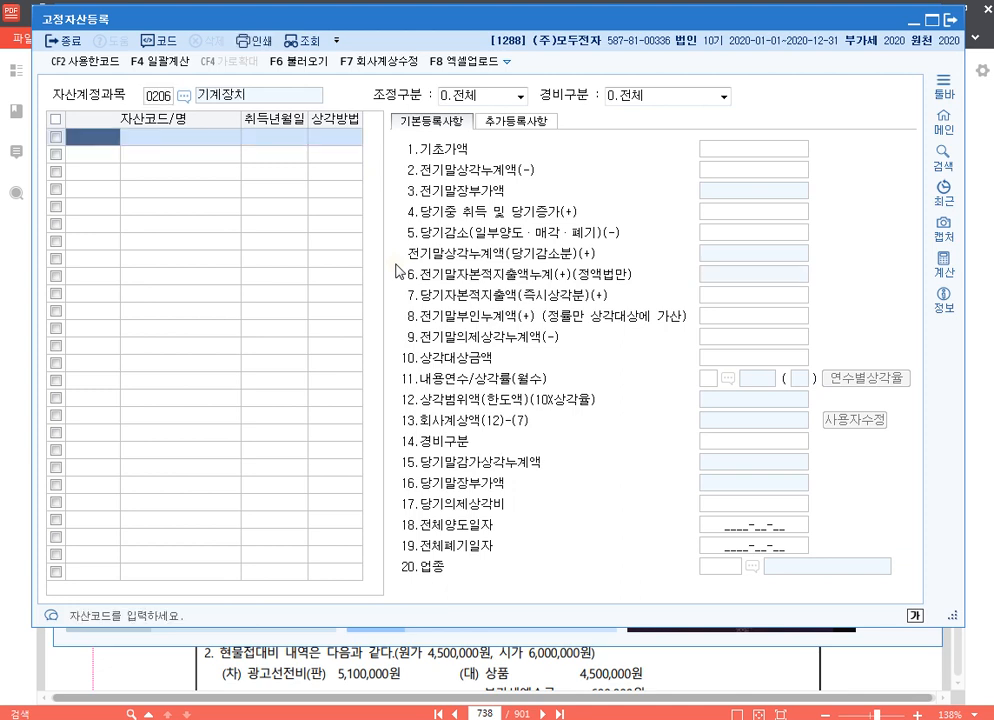
Add asset code 1, 부품검수기, with acquisition date 2018-02-15
{"action": "type", "text": "1"}
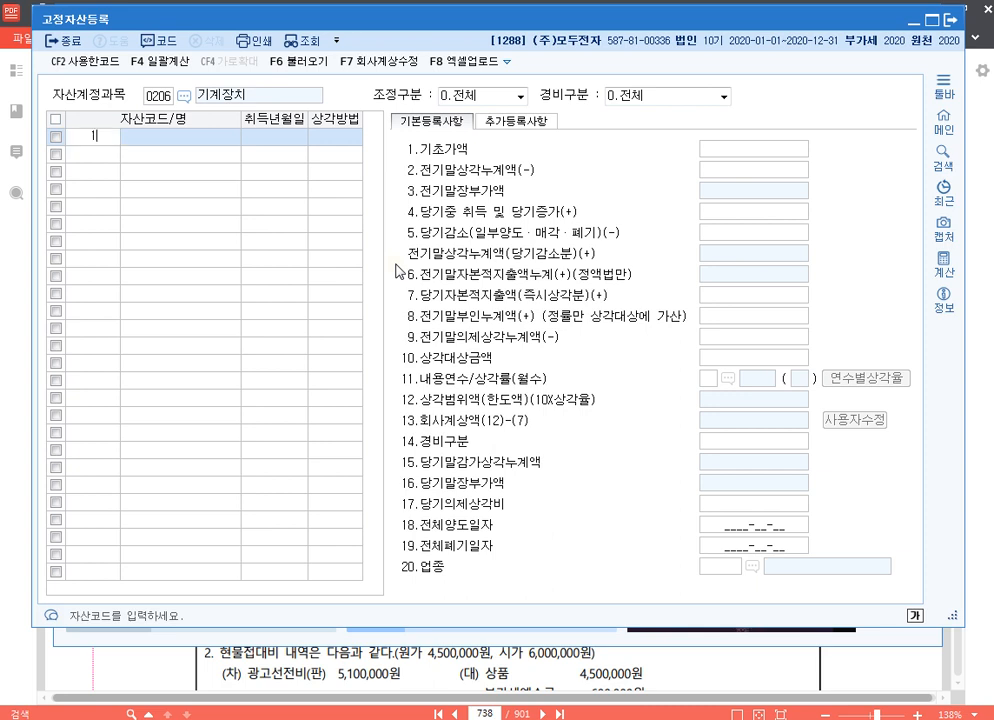
{"action": "key", "text": "Return"}
{"action": "type", "text": "부품"}
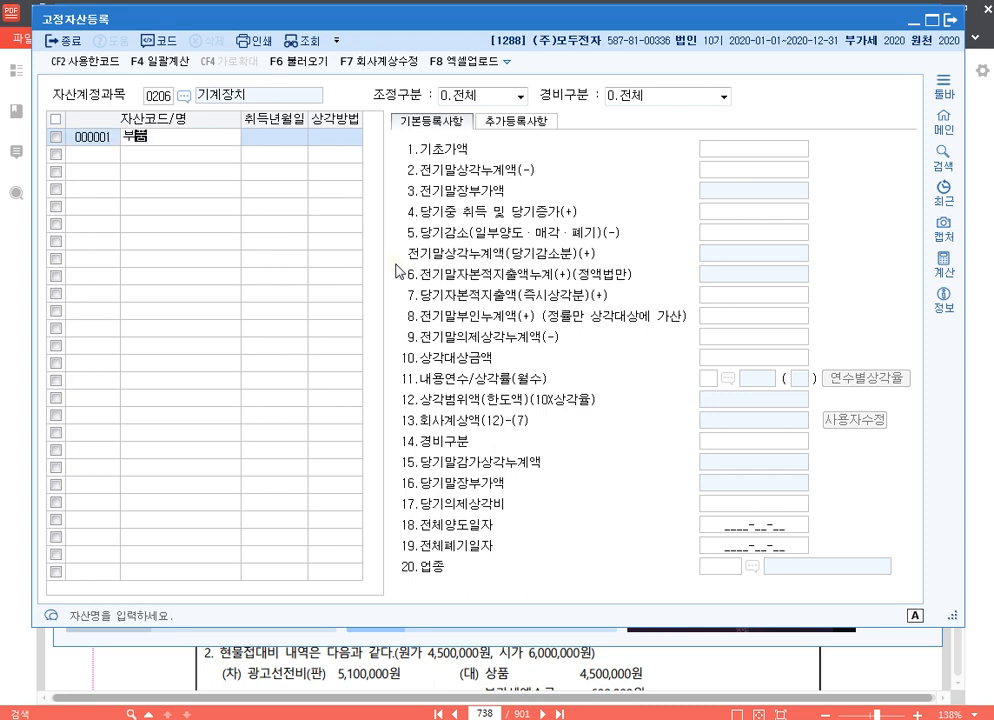
{"action": "type", "text": "검수기"}
{"action": "key", "text": "Return"}
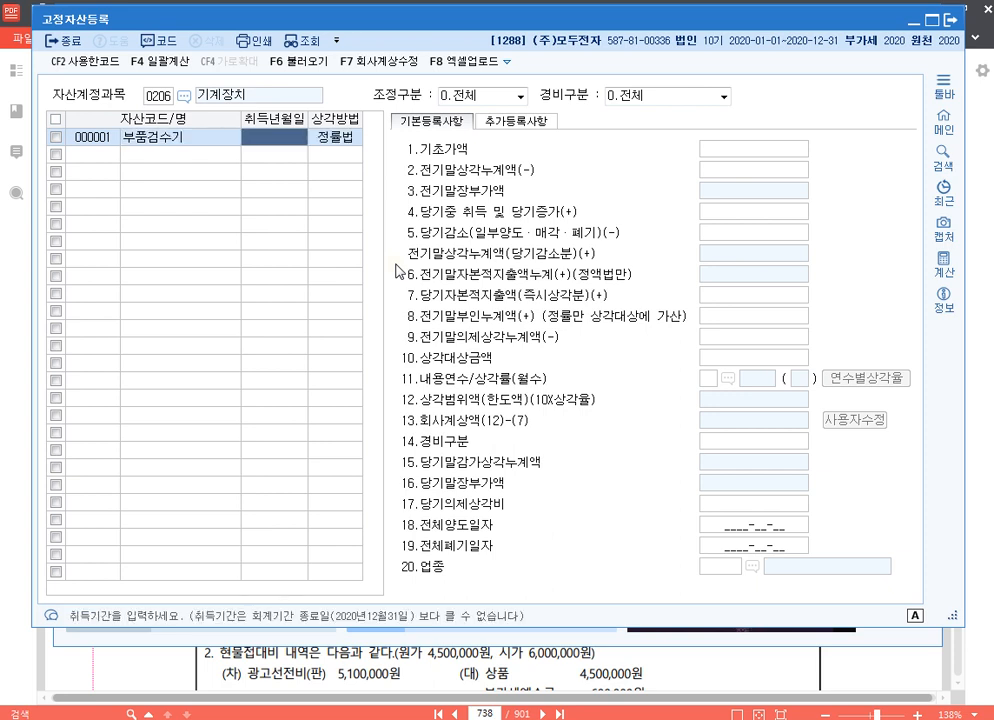
{"action": "type", "text": "2018-02-1"}
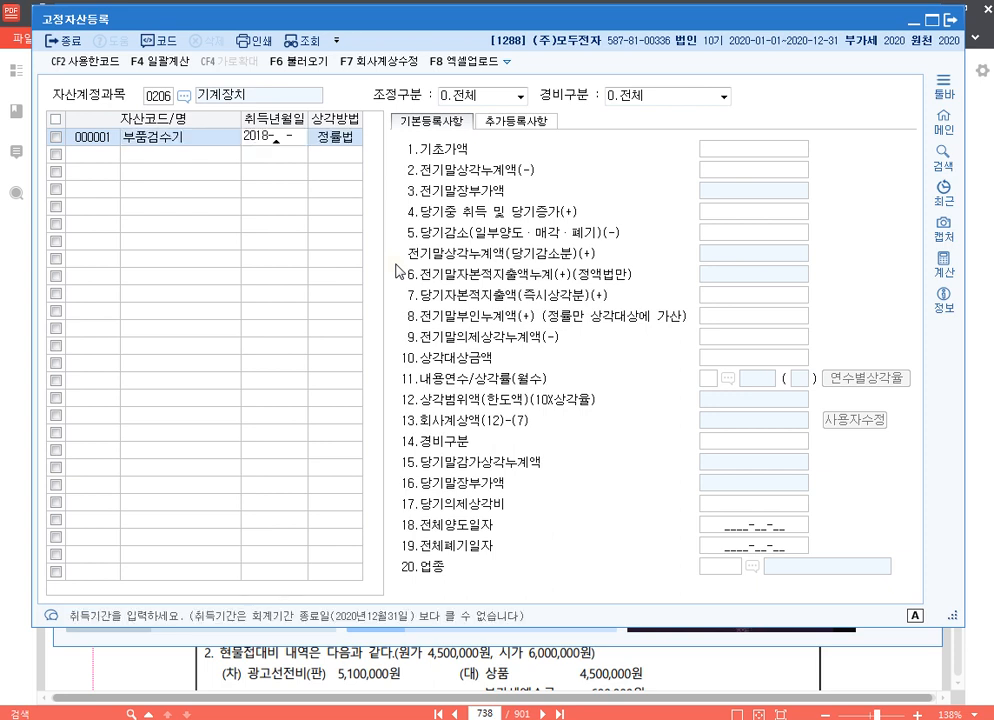
{"action": "type", "text": "5"}
{"action": "key", "text": "Return"}
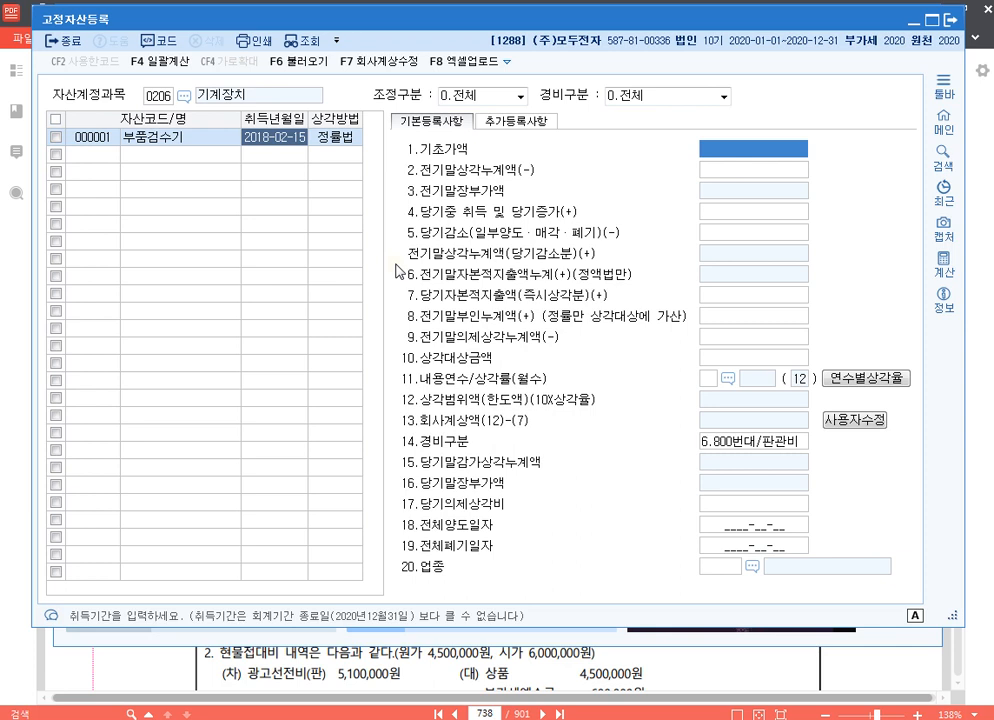
Set 부품검수기's 기초가액 to 80,000,000, 전기말상각누계액 to 40,000,000 and 당기자본적지출액(즉시상각분) to 10,000,000
{"action": "type", "text": "80000000"}
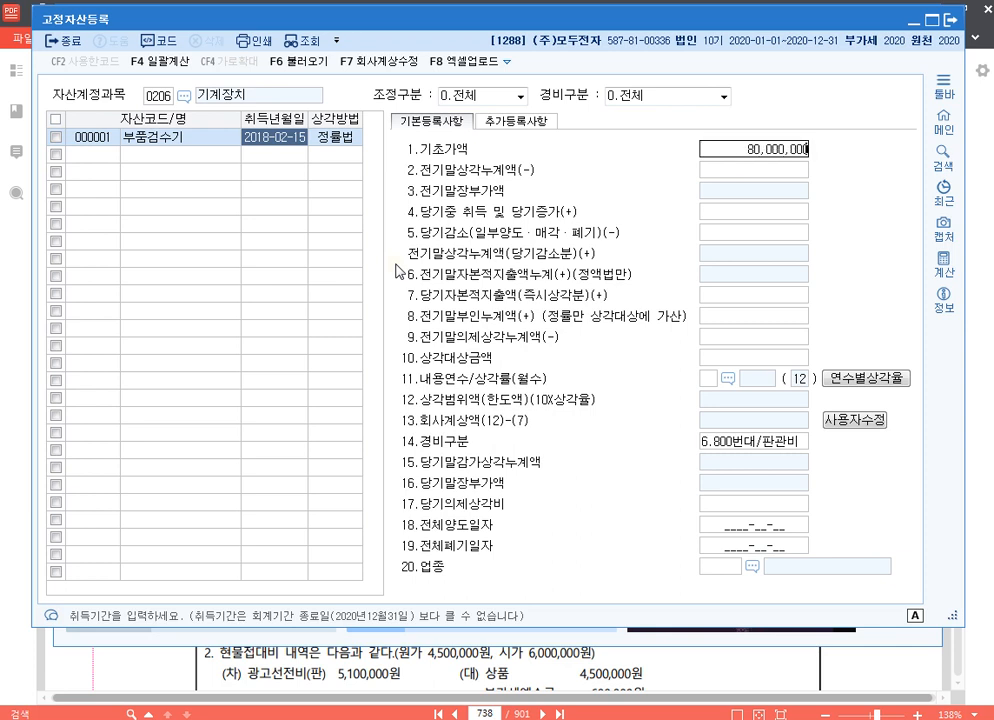
{"action": "key", "text": "Return"}
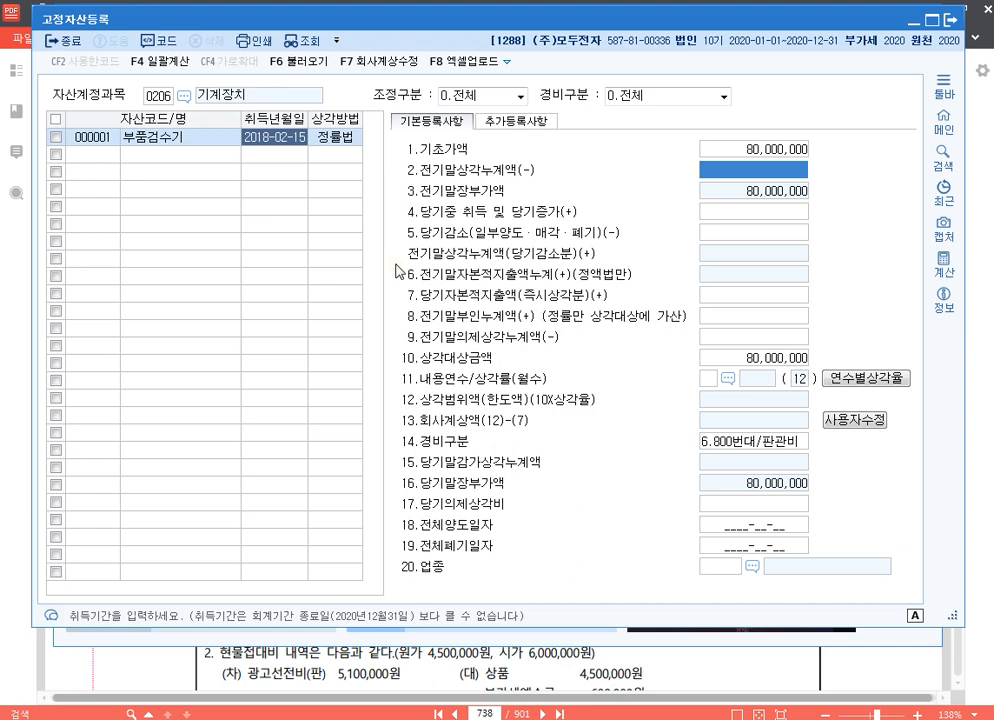
{"action": "type", "text": "40000000"}
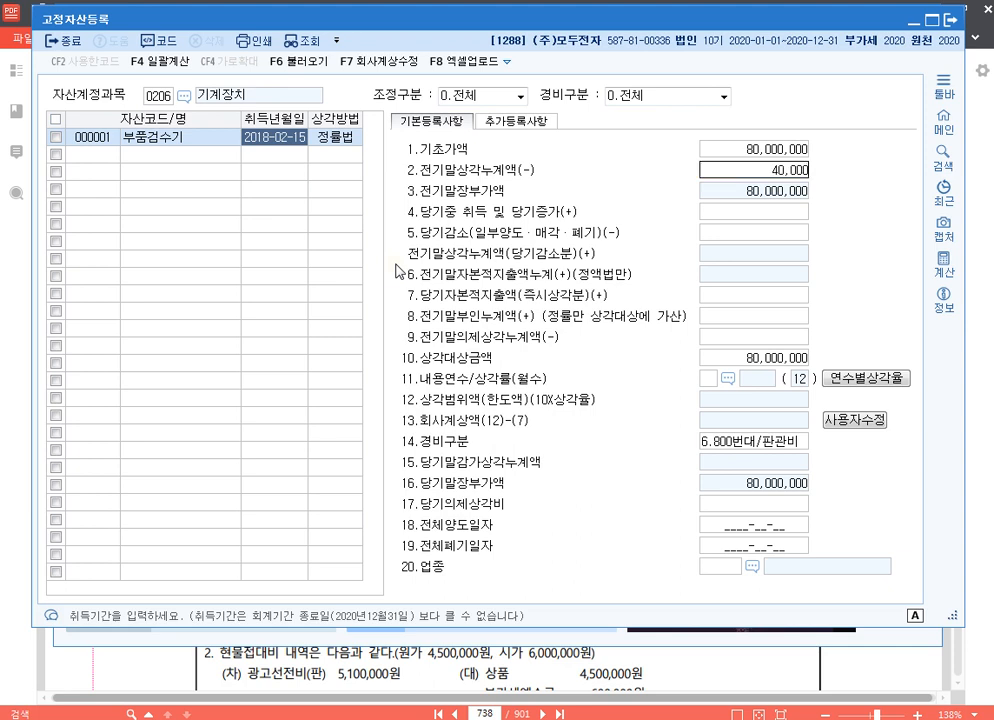
{"action": "key", "text": "Return"}
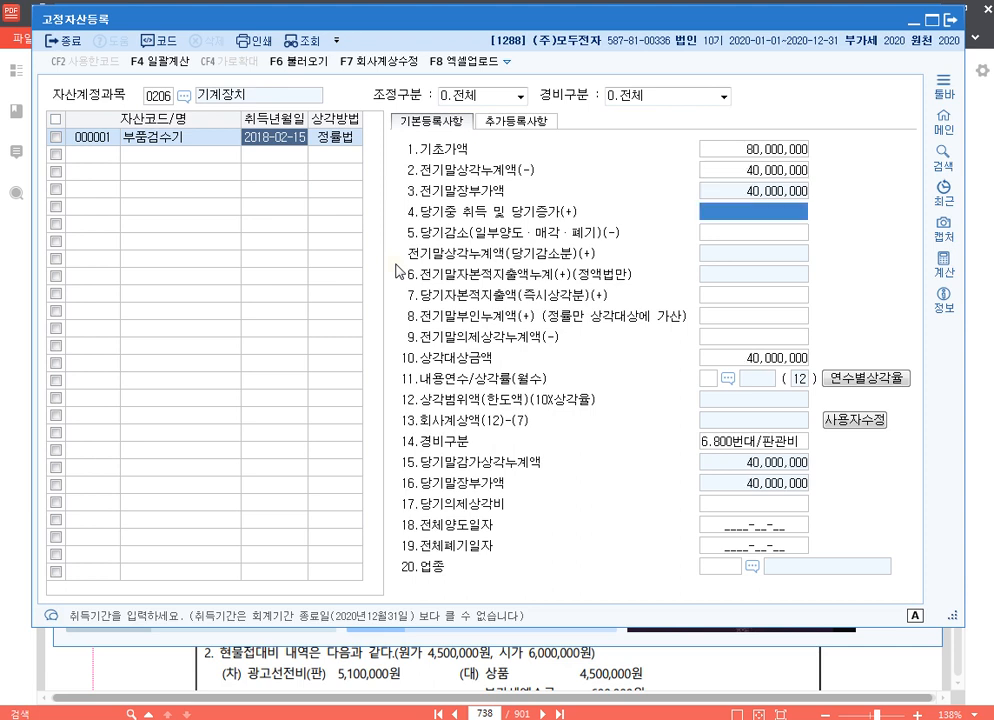
{"action": "key", "text": "Return"}
{"action": "key", "text": "Return"}
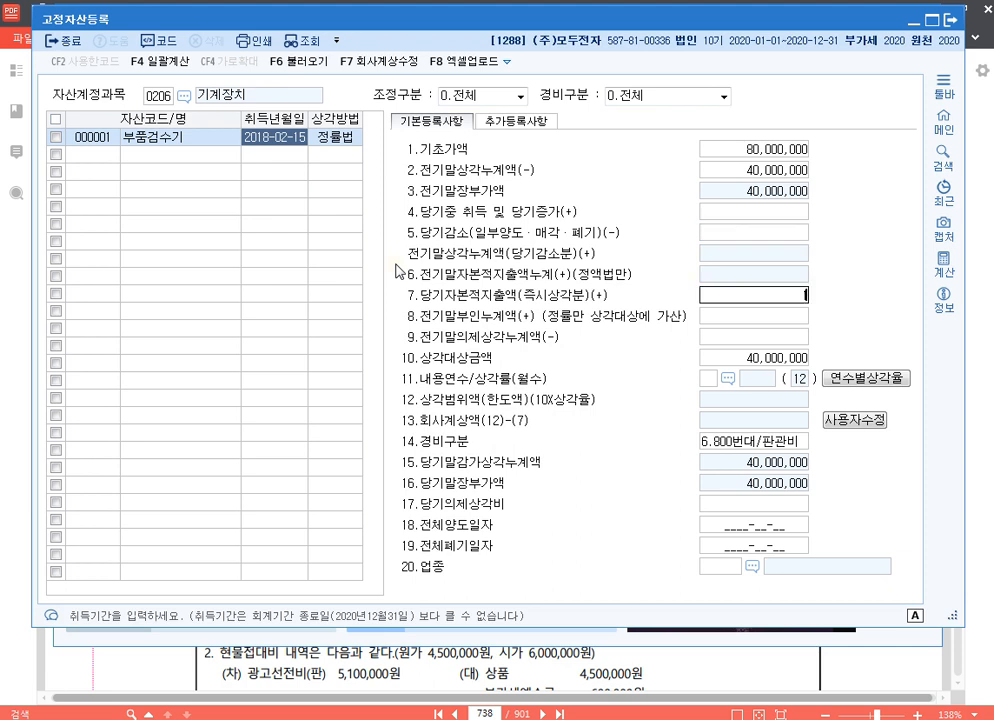
{"action": "type", "text": "10000000"}
{"action": "key", "text": "Return"}
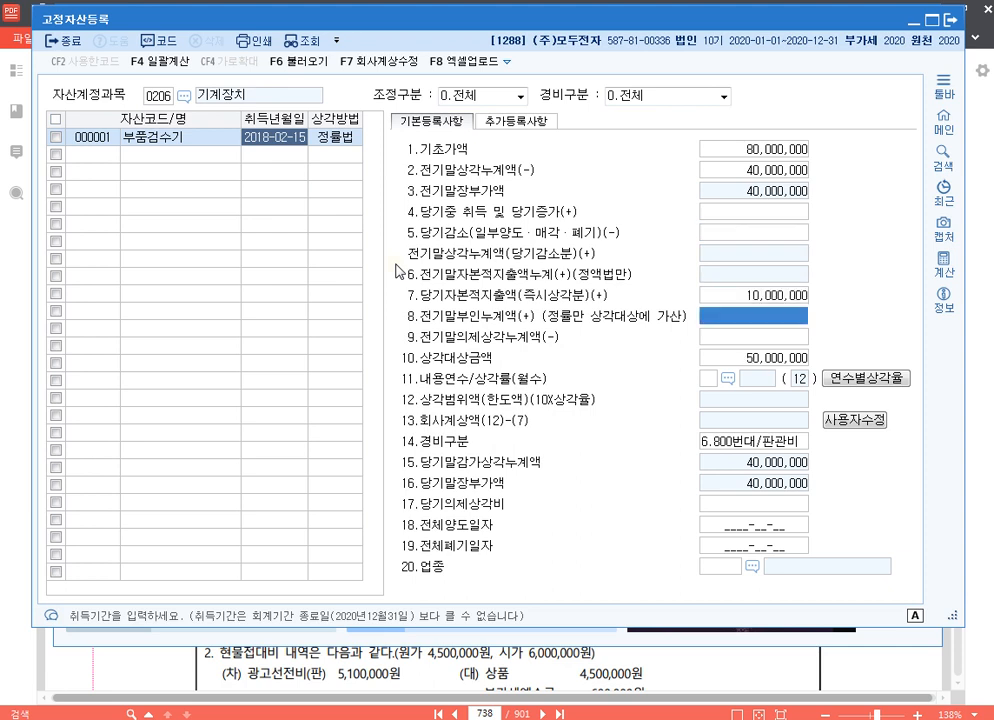
Set the asset's 내용연수 to 5 years and 경비구분 to 1.500번대/제조, leaving the other remaining fields blank
{"action": "key", "text": "Return"}
{"action": "key", "text": "Return"}
{"action": "key", "text": "Return"}
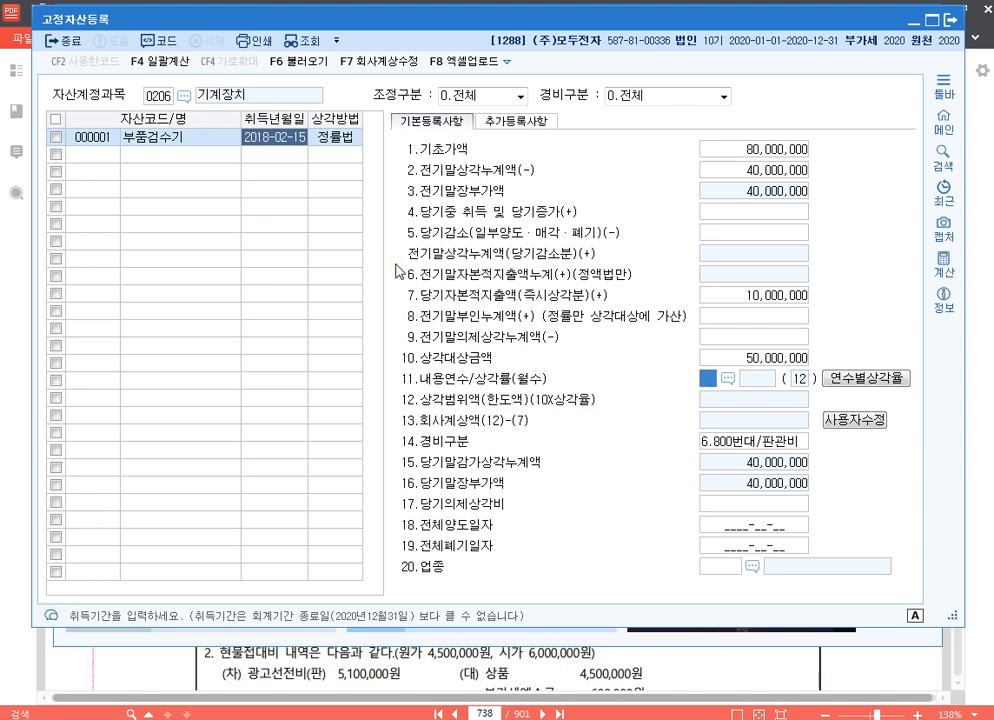
{"action": "type", "text": "5"}
{"action": "key", "text": "Return"}
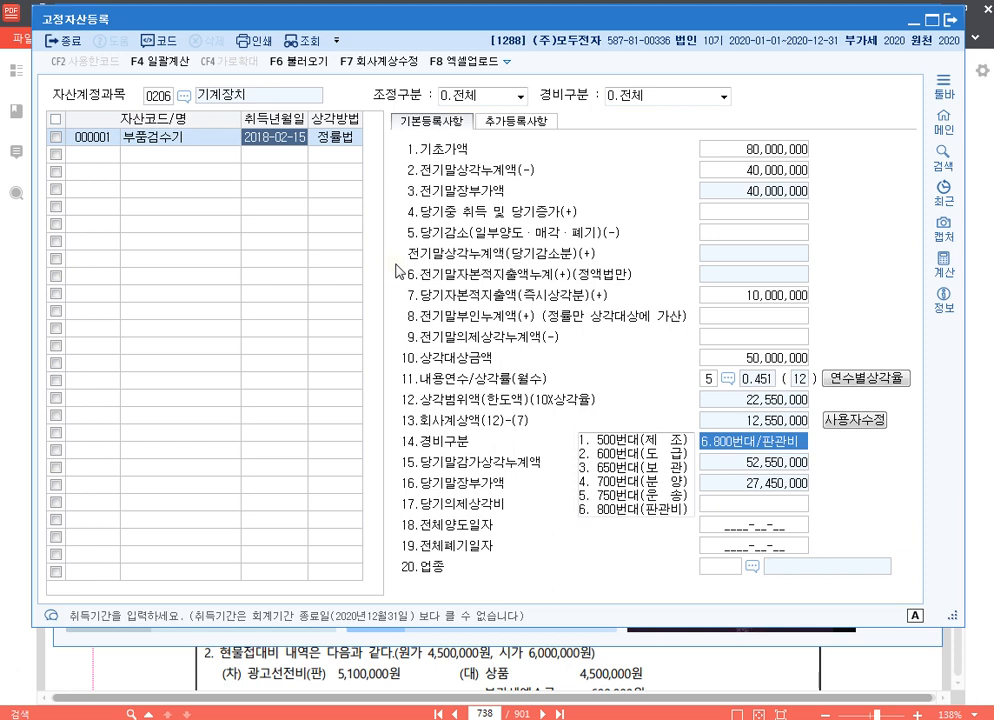
{"action": "type", "text": "1"}
{"action": "key", "text": "Return"}
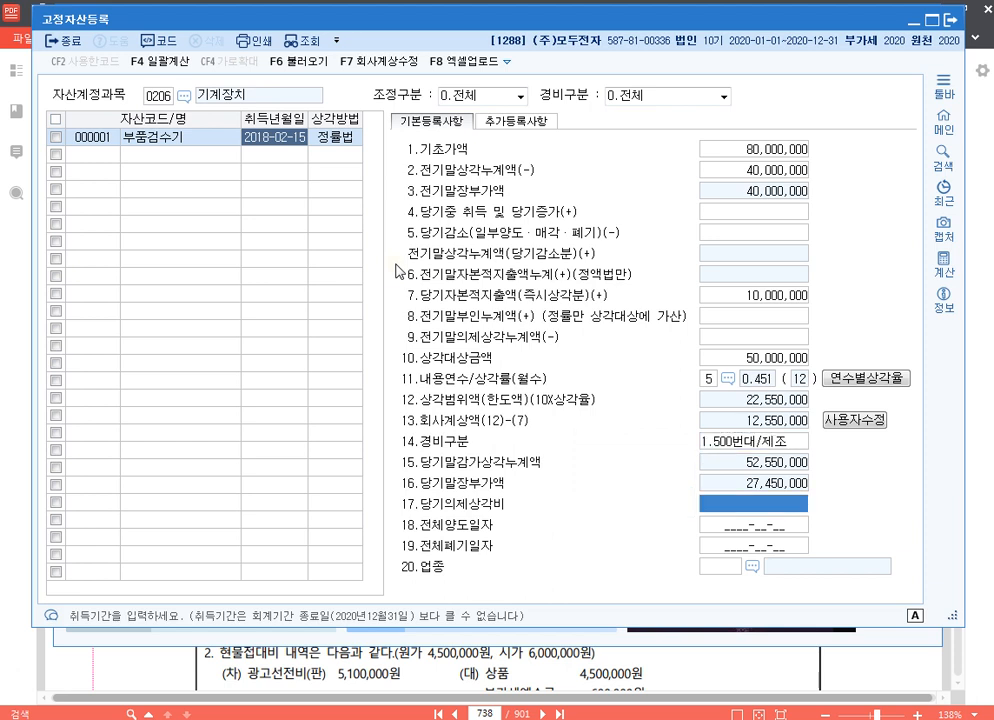
{"action": "key", "text": "Return"}
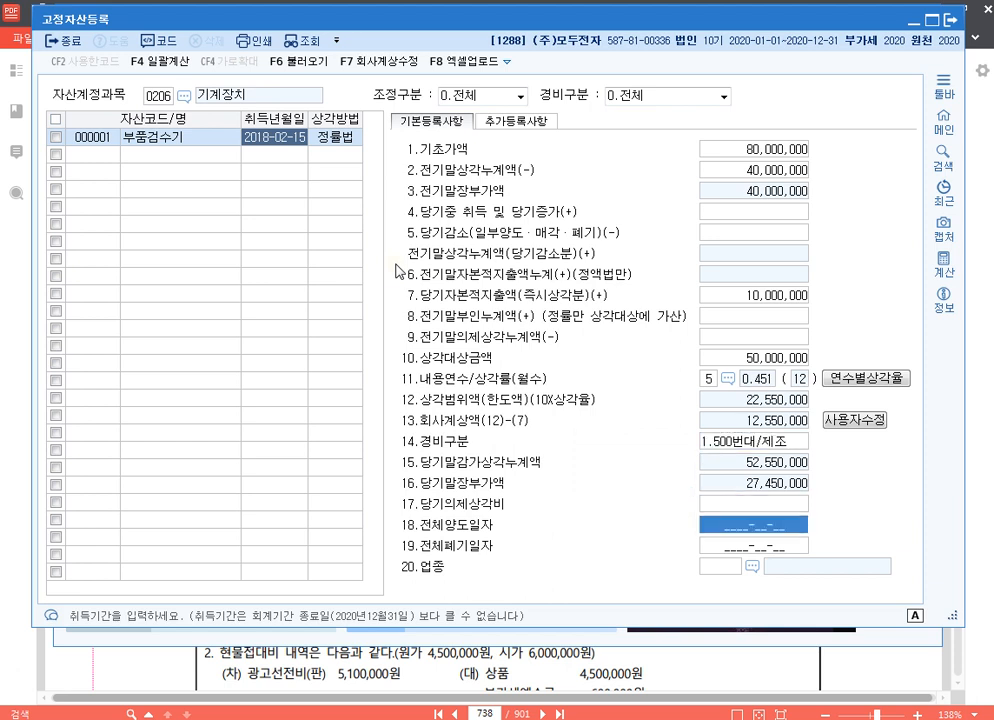
{"action": "key", "text": "Return"}
{"action": "key", "text": "Return"}
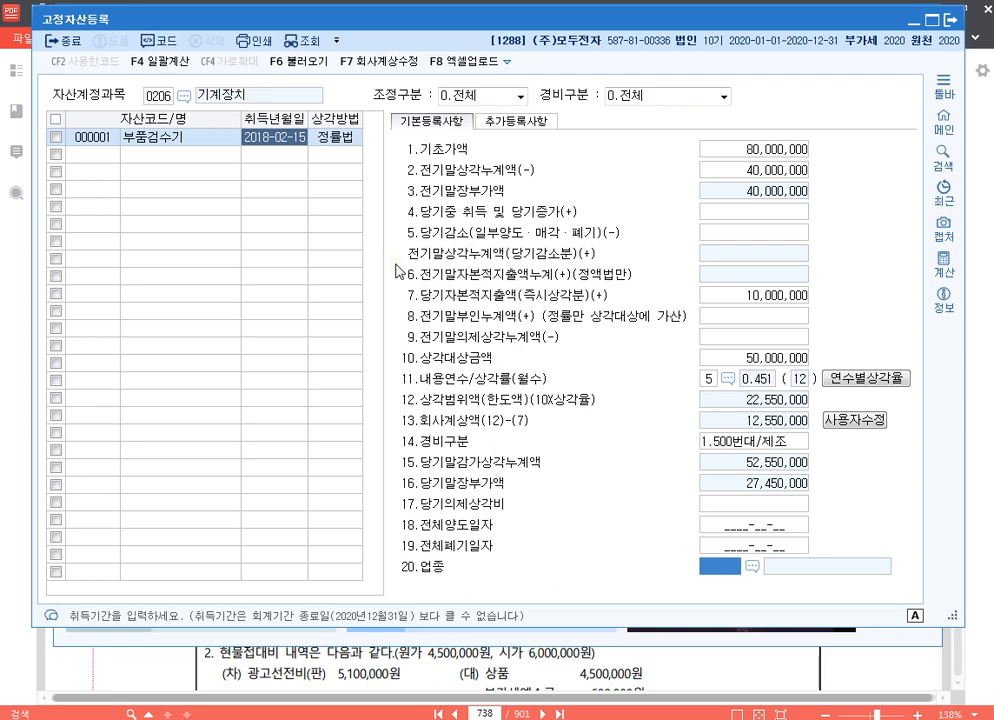
Check the 2019 자본금과 적립금 조정명세서(을) in the textbook PDF and set 부품검수기's 전기말의제상각누계액 to 3,800,000 in KcLep
{"action": "left_click", "coordinate": [776, 338]}
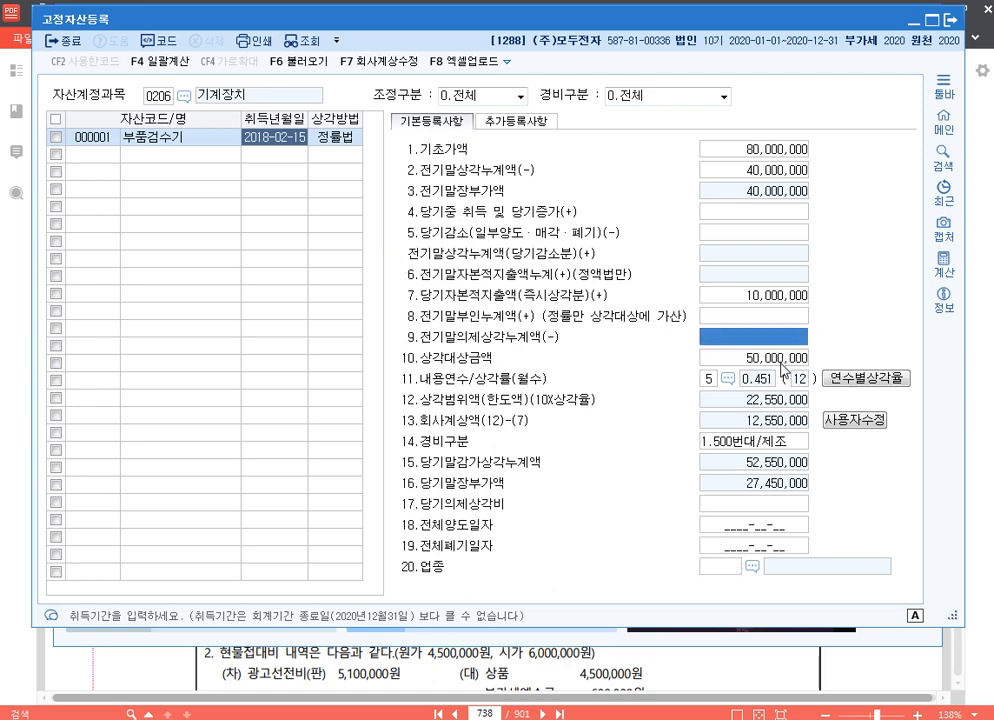
{"action": "left_click", "coordinate": [783, 677]}
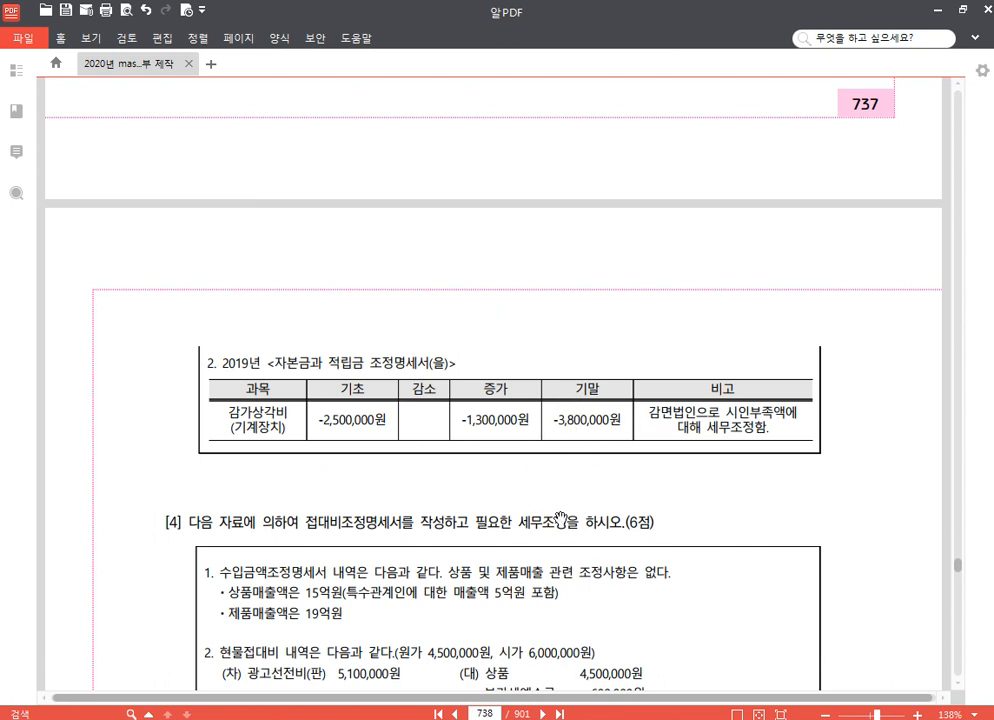
{"action": "key", "text": "alt+Tab"}
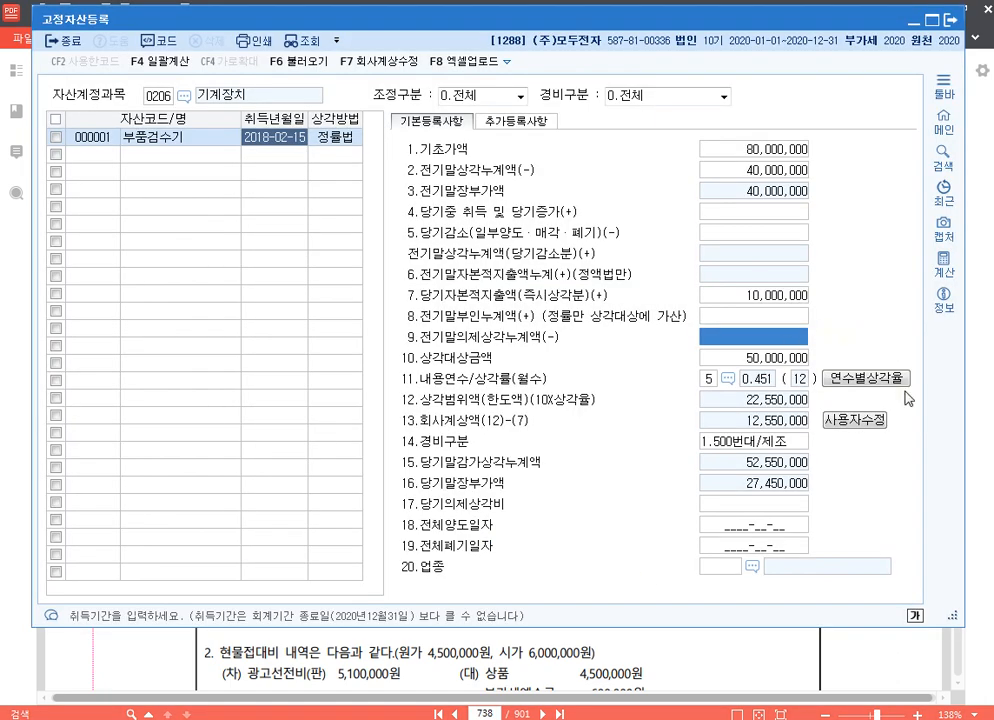
{"action": "type", "text": "3800000"}
{"action": "key", "text": "Return"}
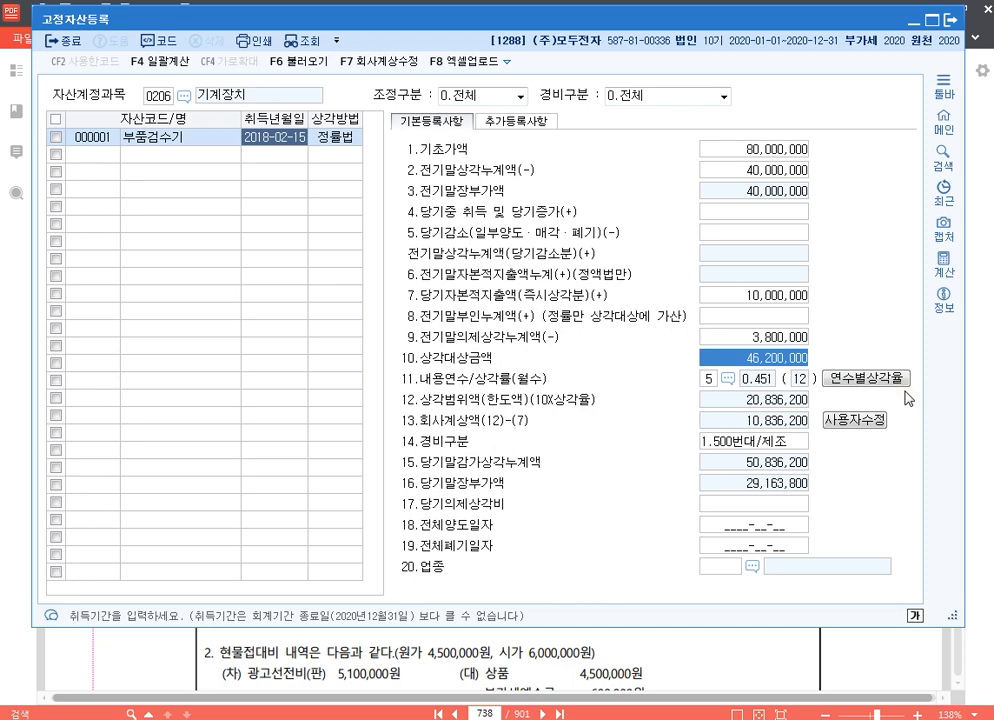
{"action": "key", "text": "Up"}
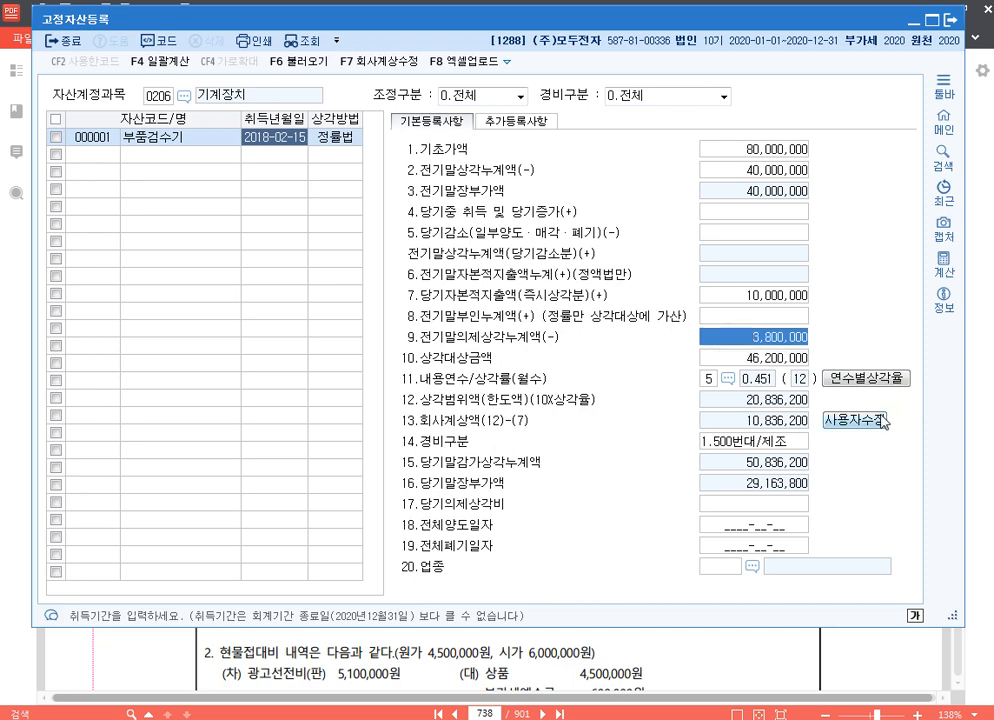
Override 부품검수기's 회사계상액 with a user-modified amount of 10,000,000
{"action": "left_click", "coordinate": [880, 421]}
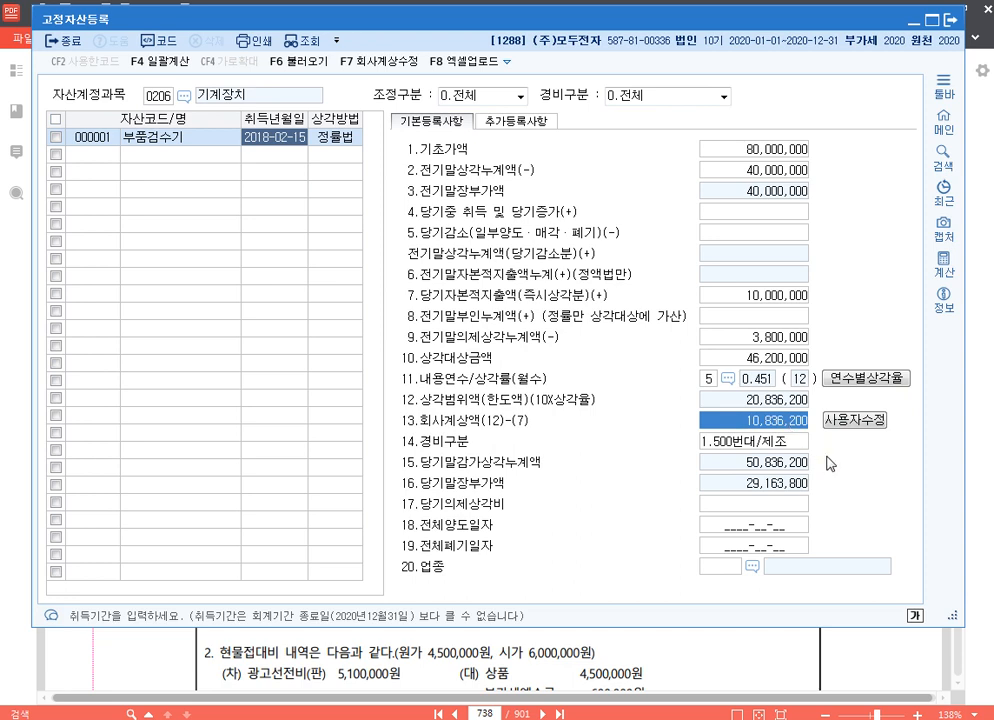
{"action": "type", "text": "10000000"}
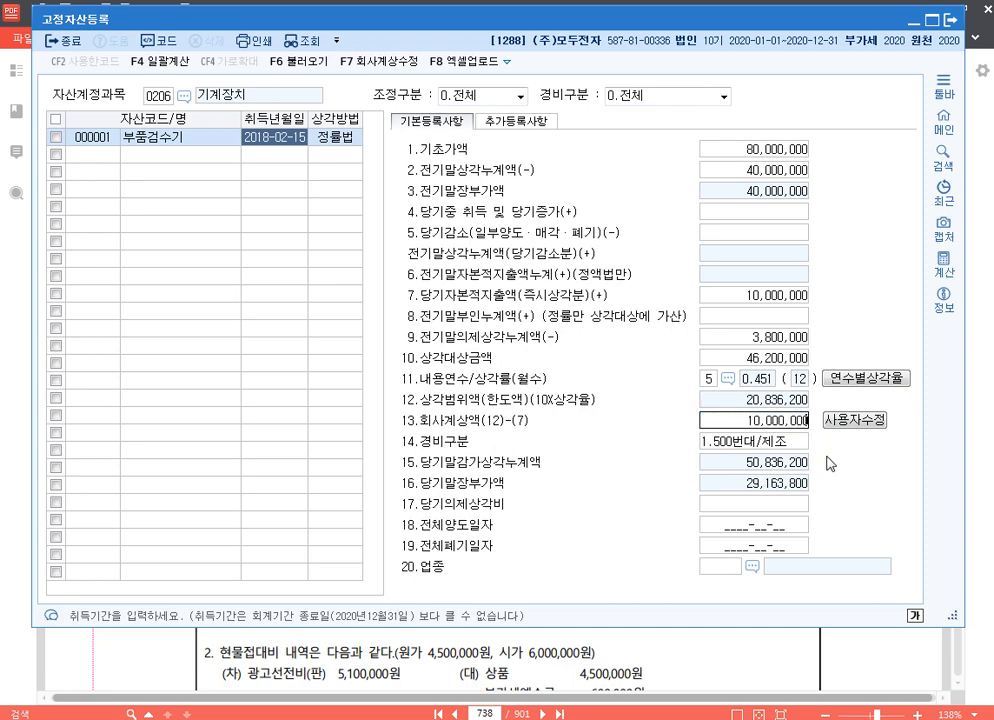
{"action": "key", "text": "Return"}
{"action": "left_click", "coordinate": [800, 421]}
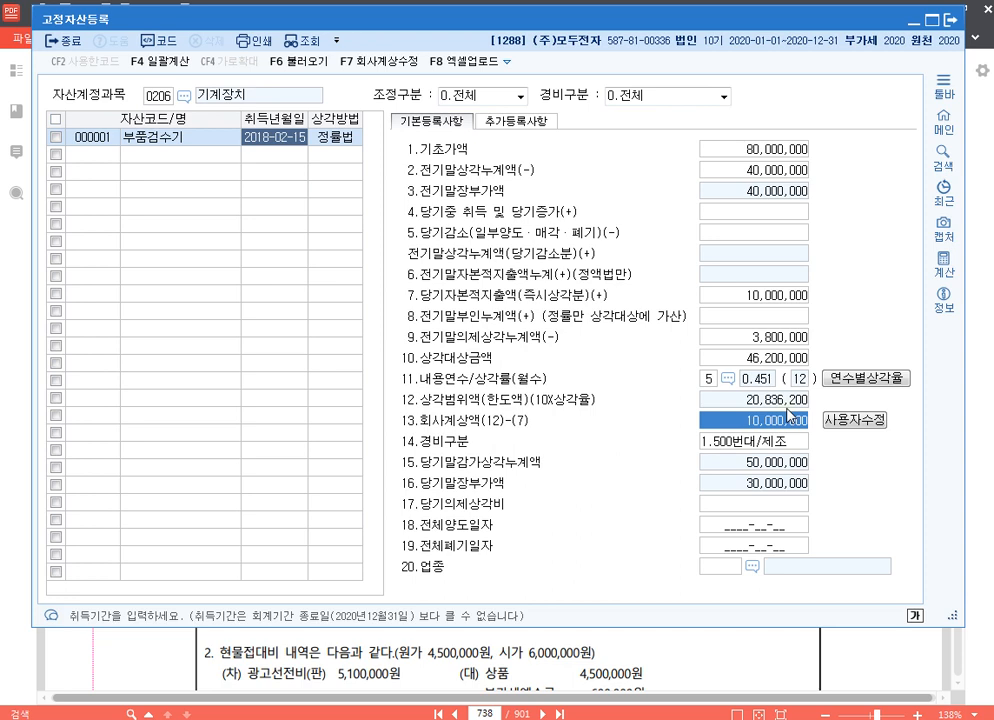
Discard the user-modified 회사계상액 and have it recalculated from the 내용연수
{"action": "left_click", "coordinate": [857, 422]}
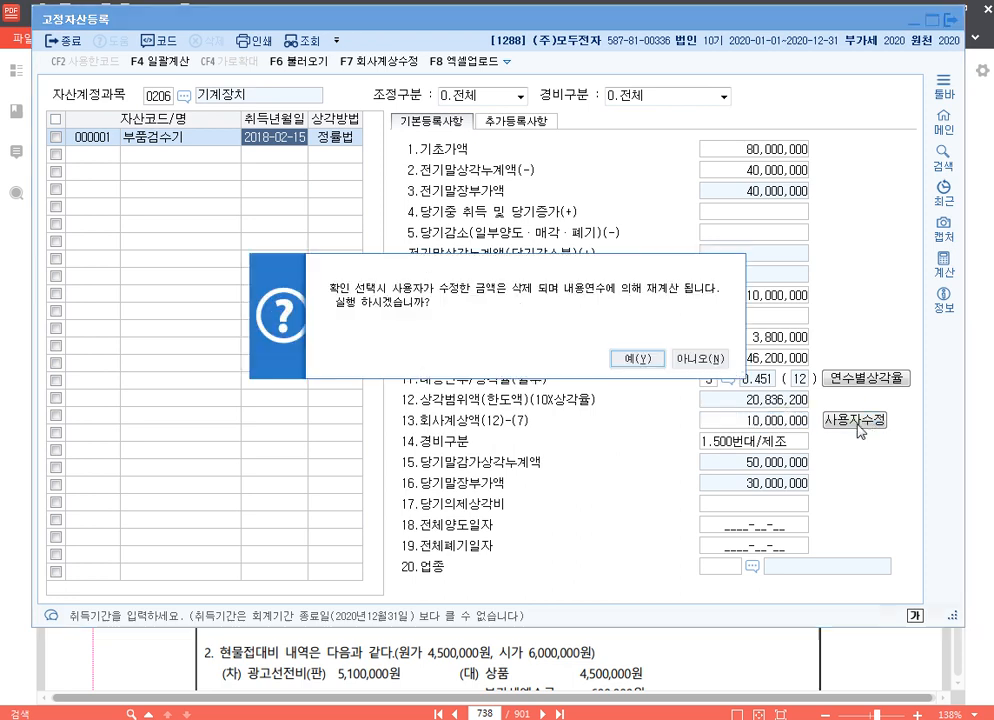
{"action": "left_click", "coordinate": [638, 358]}
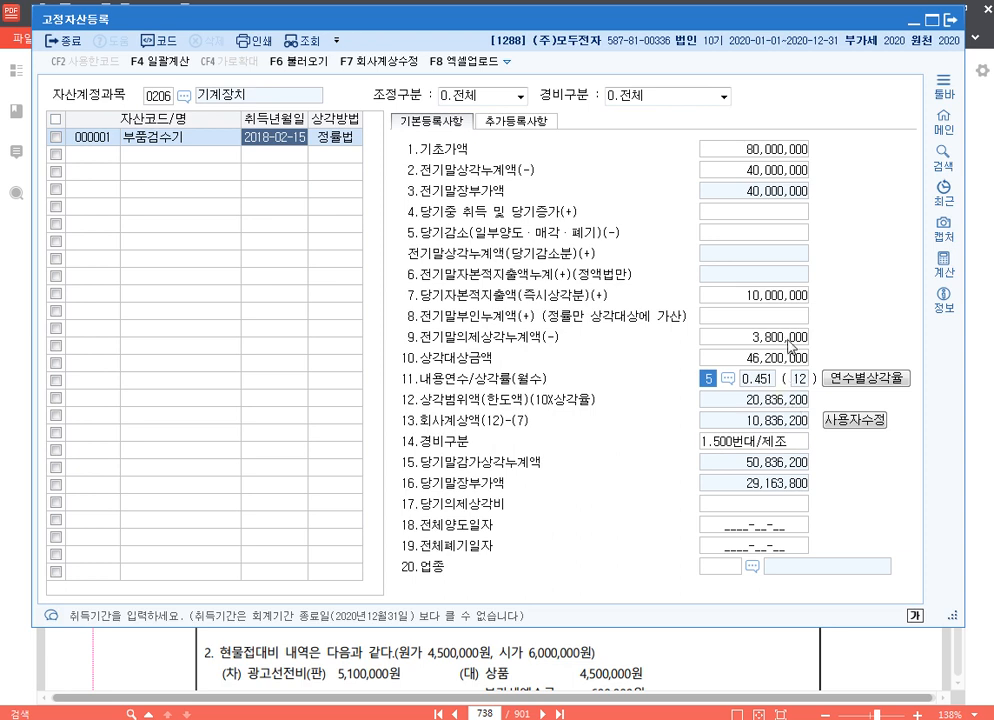
{"action": "left_click", "coordinate": [785, 304]}
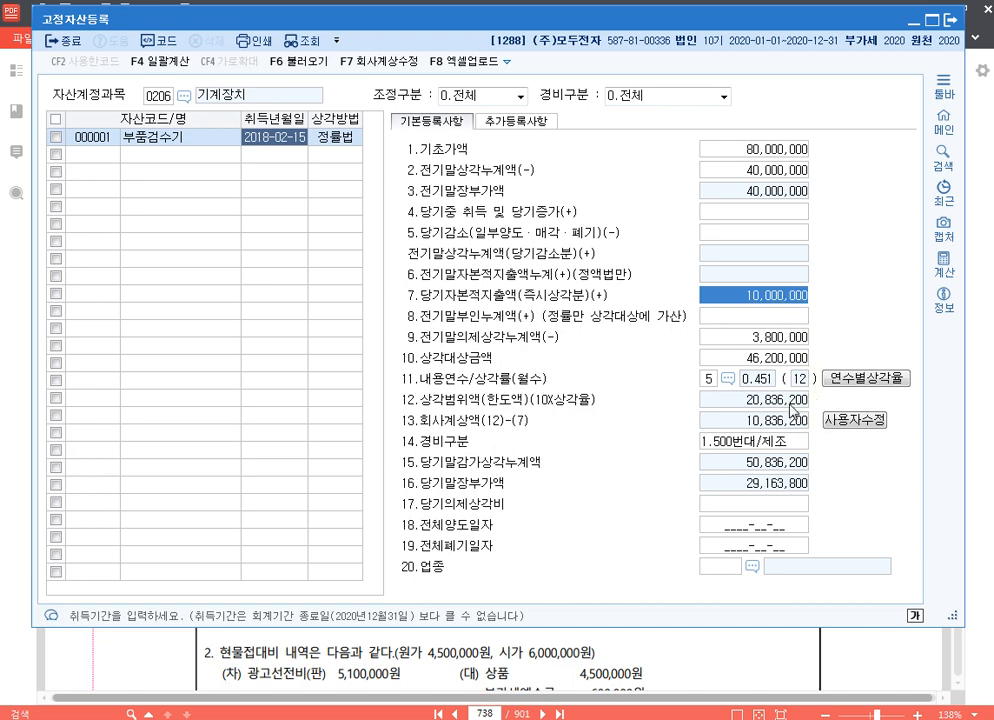
Set the user-modified 회사계상액 to 10,000,000 and 당기의제상각비 to 836,200, and close 고정자산등록
{"action": "left_click", "coordinate": [859, 426]}
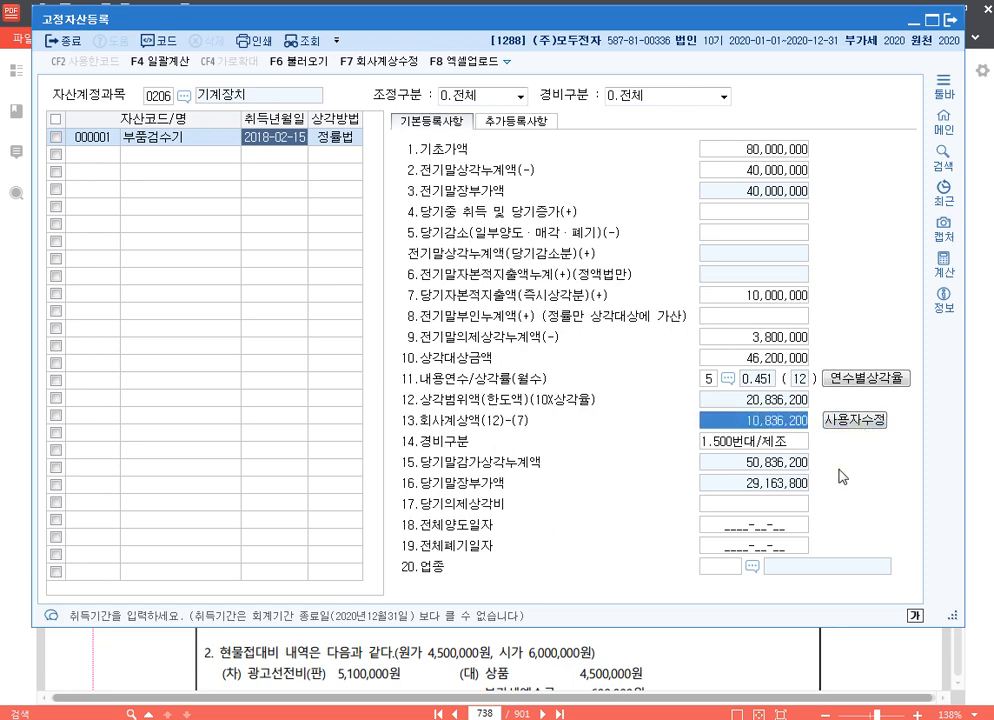
{"action": "type", "text": "10,000,000"}
{"action": "key", "text": "Return"}
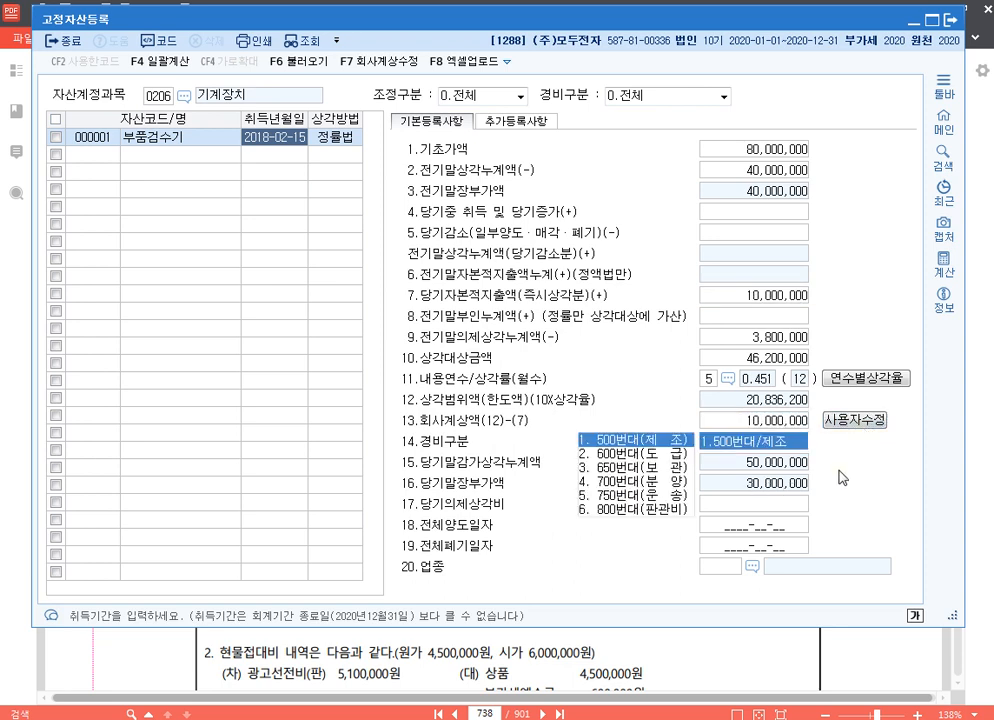
{"action": "left_click", "coordinate": [796, 424]}
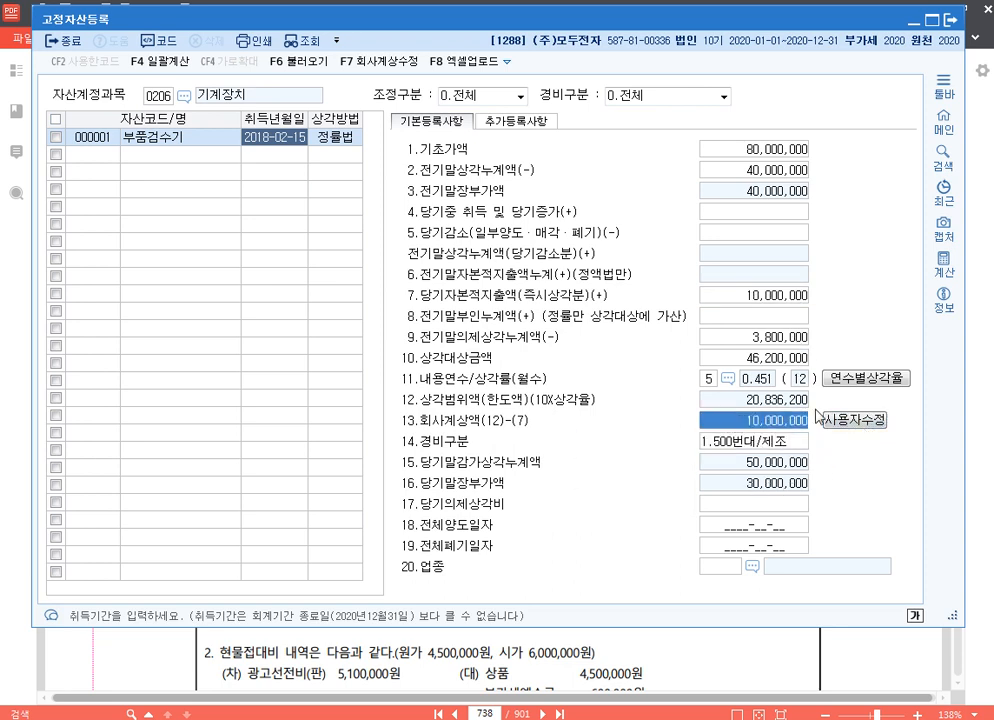
{"action": "left_click", "coordinate": [793, 508]}
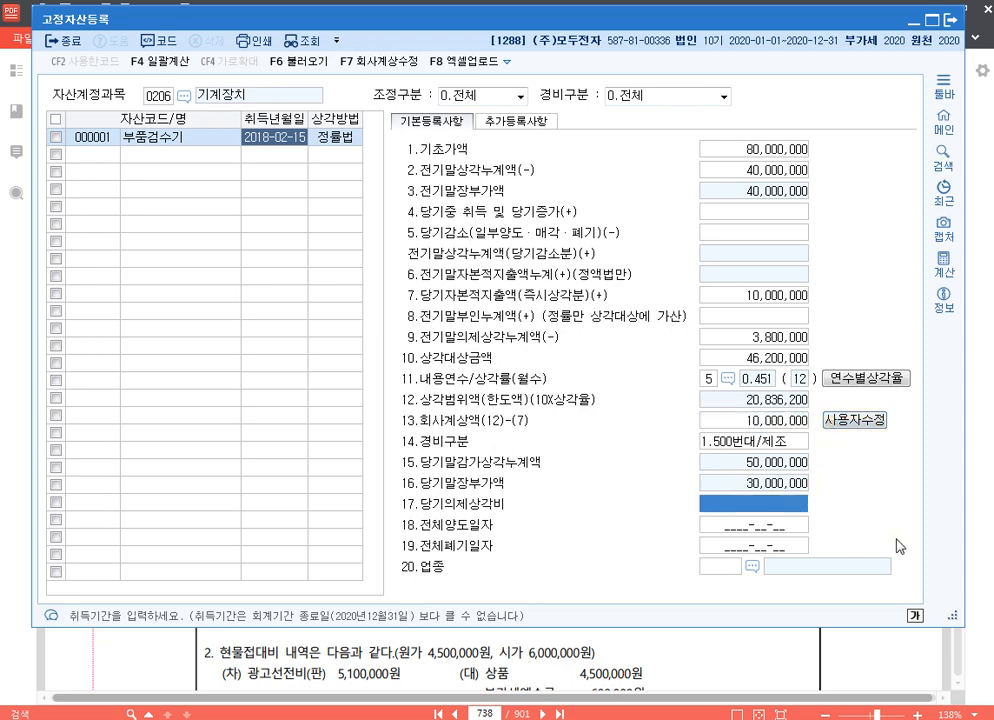
{"action": "type", "text": "836200"}
{"action": "left_click", "coordinate": [951, 20]}
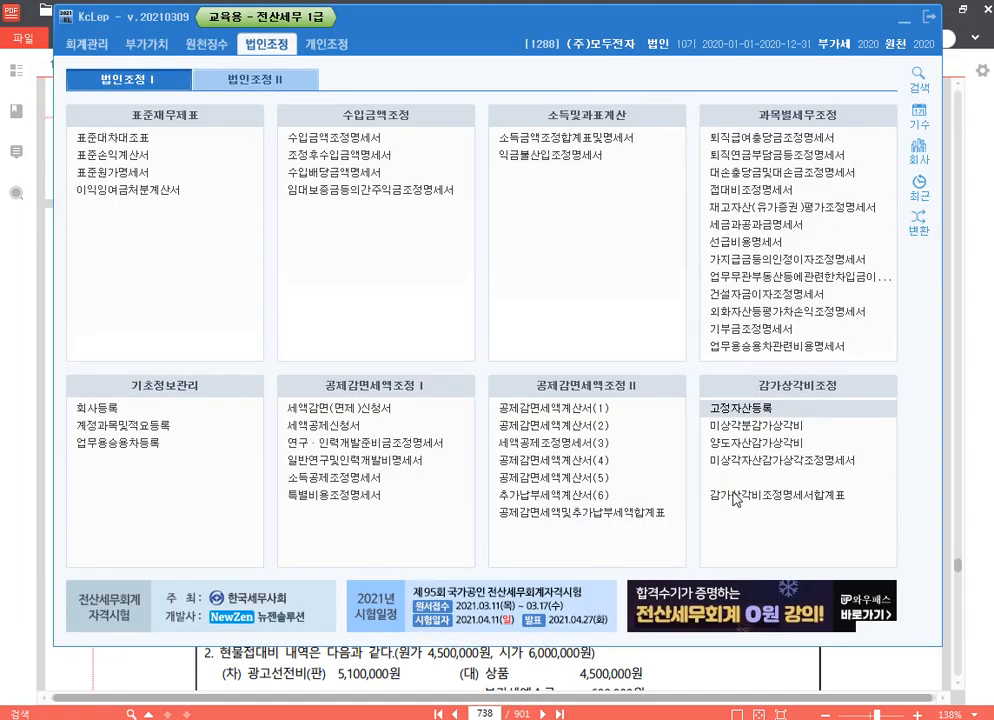
Open 미상각자산감가상각조정명세서 and load the 고정자산등록 data, replacing any existing entries
{"action": "left_click", "coordinate": [818, 462]}
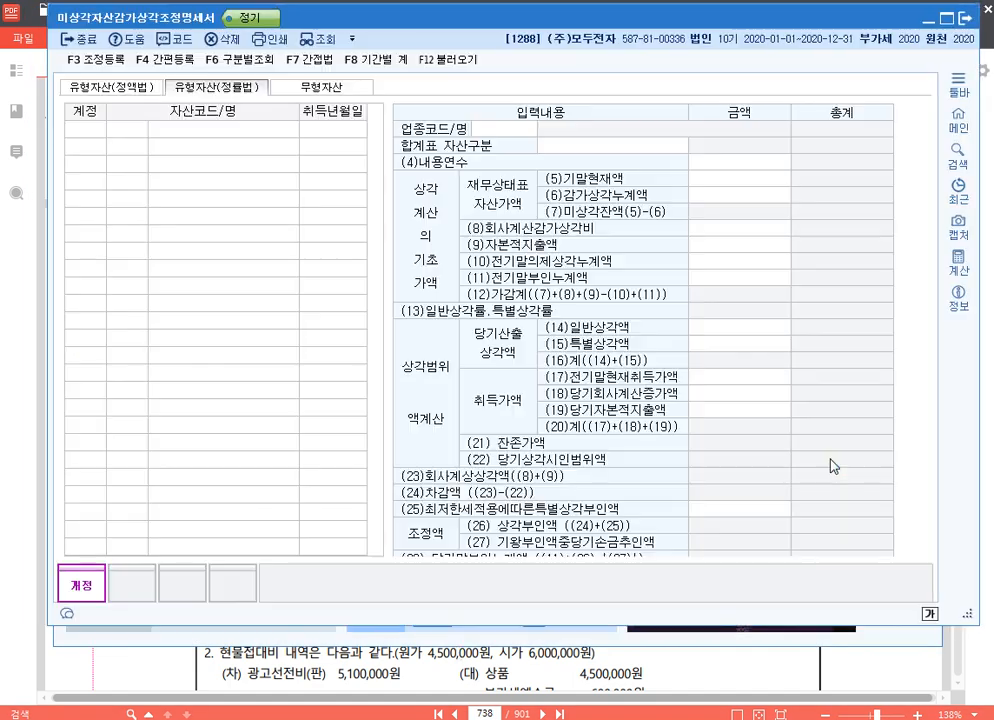
{"action": "left_click", "coordinate": [446, 59]}
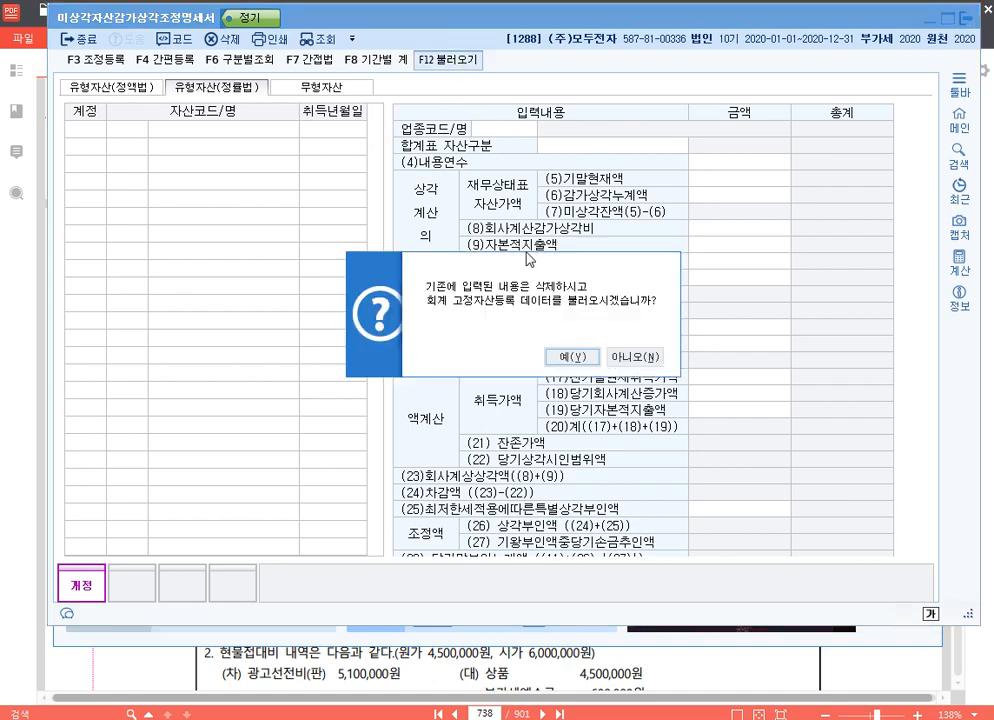
{"action": "left_click", "coordinate": [571, 358]}
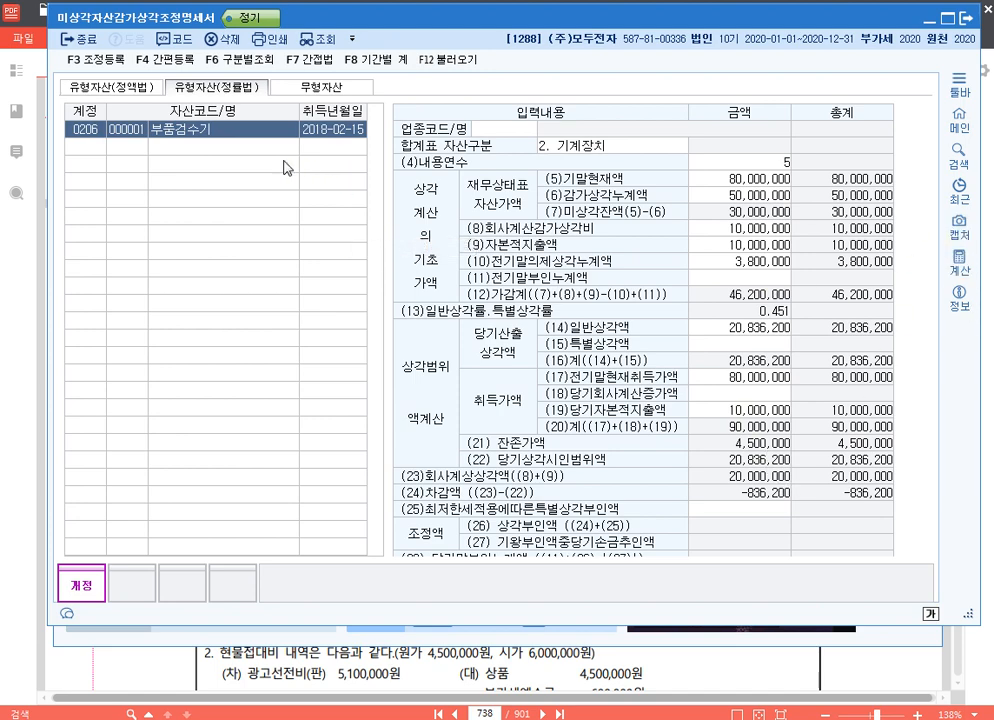
Examine 부품검수기's 당기상각시인범위액, 회사계상상각액, 차감액 and 당기의제상각액, marking rows 22 to 24 with temporary screen annotations
{"action": "left_click", "coordinate": [761, 346]}
{"action": "scroll", "coordinate": [761, 355], "scroll_direction": "down", "scroll_amount": 4}
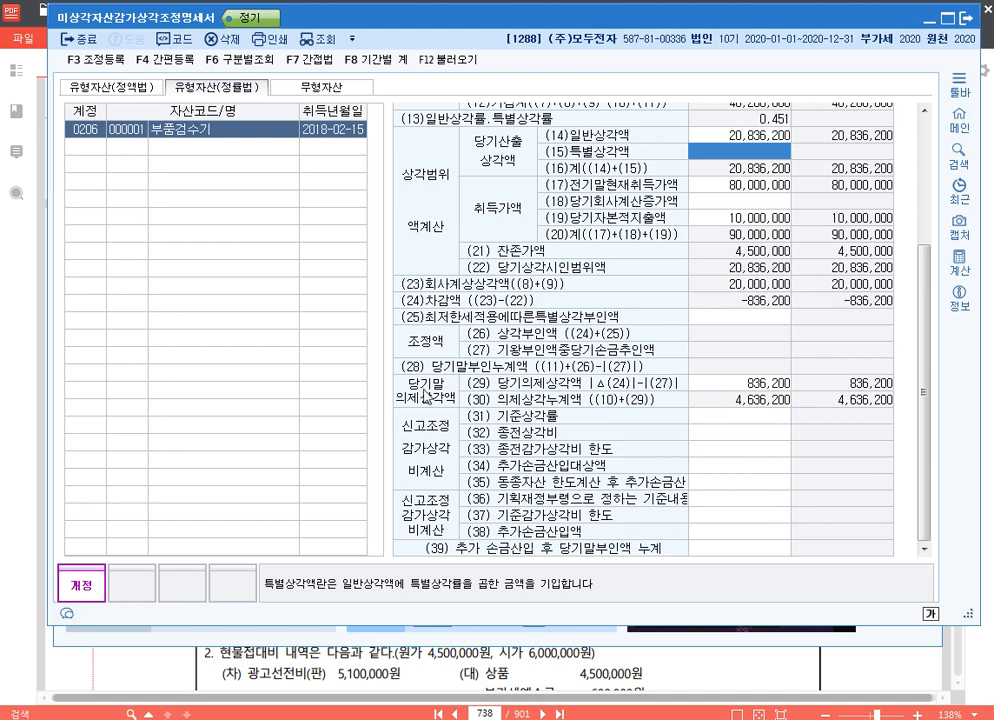
{"action": "left_click", "coordinate": [775, 385]}
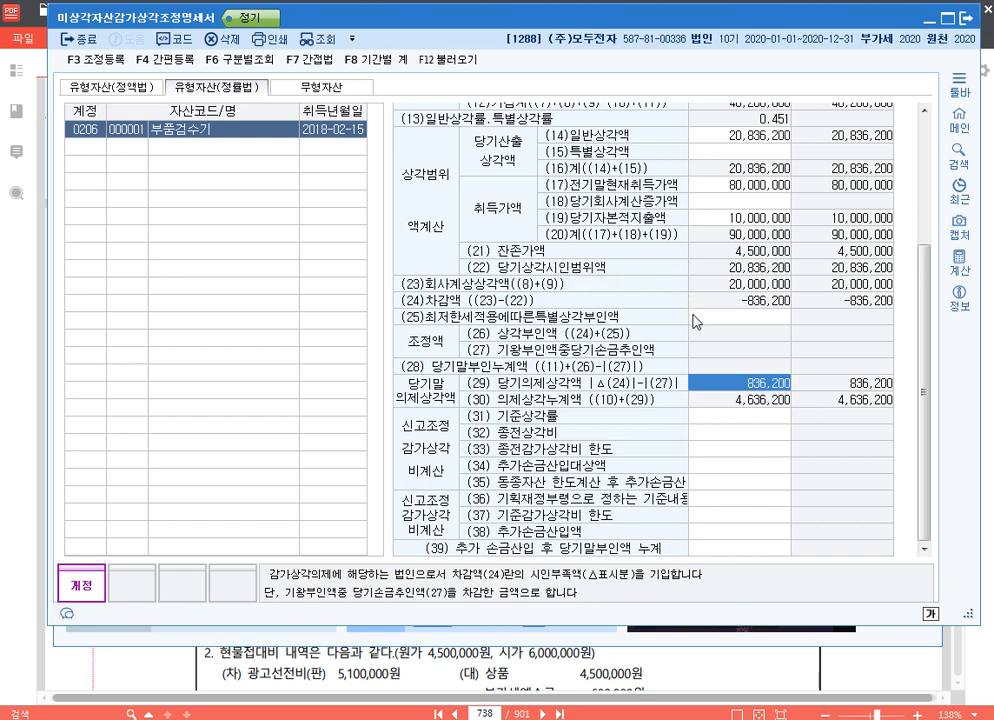
{"action": "key", "text": "ctrl+F12"}
{"action": "mouse_move", "coordinate": [465, 260]}
{"action": "left_mouse_down"}
{"action": "mouse_move", "coordinate": [528, 275]}
{"action": "mouse_move", "coordinate": [795, 274]}
{"action": "left_mouse_up"}
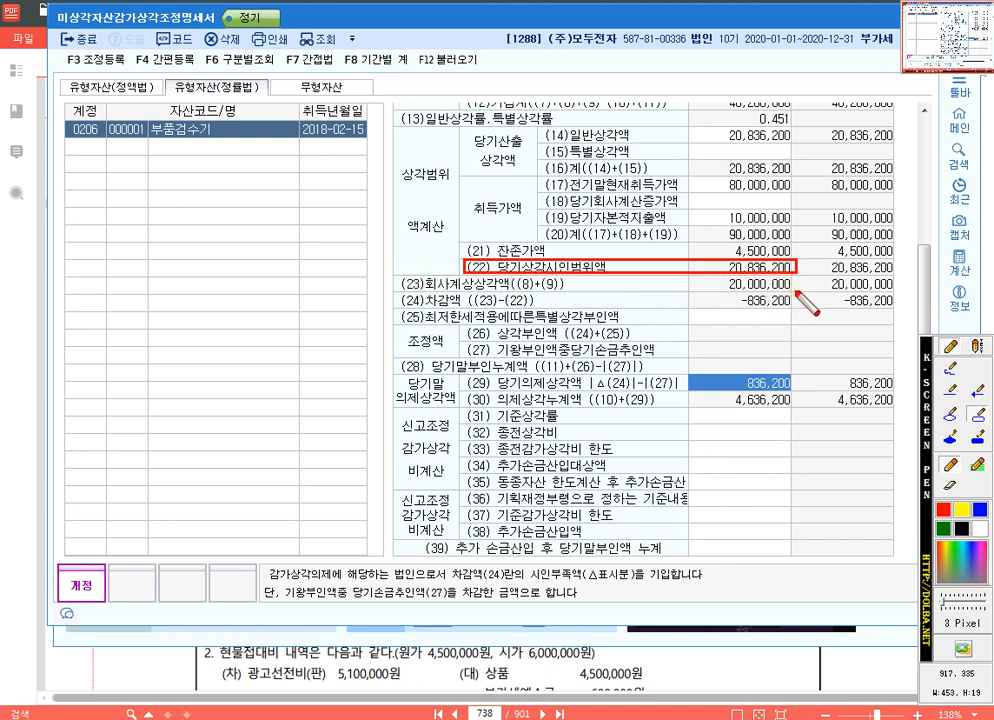
{"action": "mouse_move", "coordinate": [797, 291]}
{"action": "left_mouse_down"}
{"action": "mouse_move", "coordinate": [784, 313]}
{"action": "mouse_move", "coordinate": [792, 312]}
{"action": "left_mouse_up"}
{"action": "key", "text": "ctrl"}
{"action": "key", "text": "ctrl"}
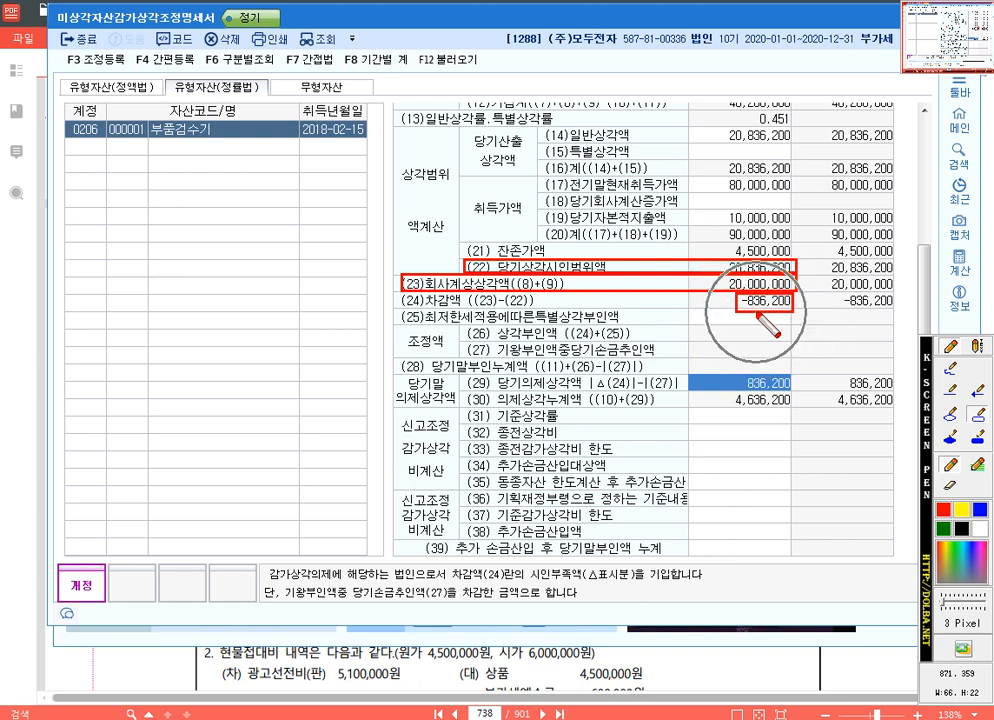
{"action": "key", "text": "ctrl"}
{"action": "key", "text": "ctrl"}
{"action": "key", "text": "ctrl"}
{"action": "key", "text": "ctrl"}
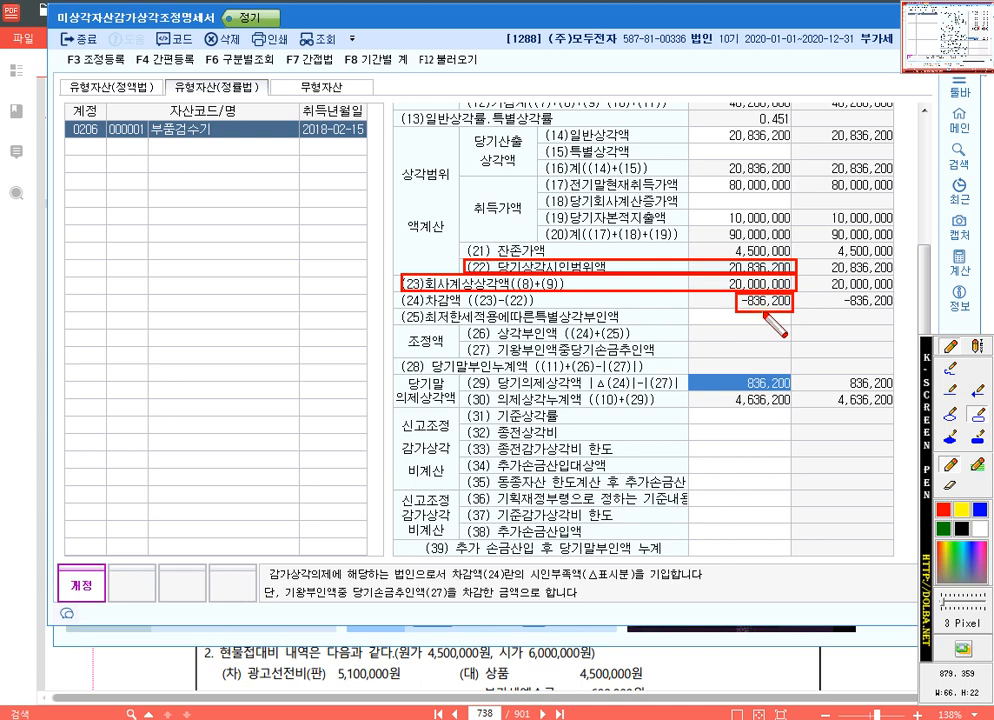
{"action": "key", "text": "Escape"}
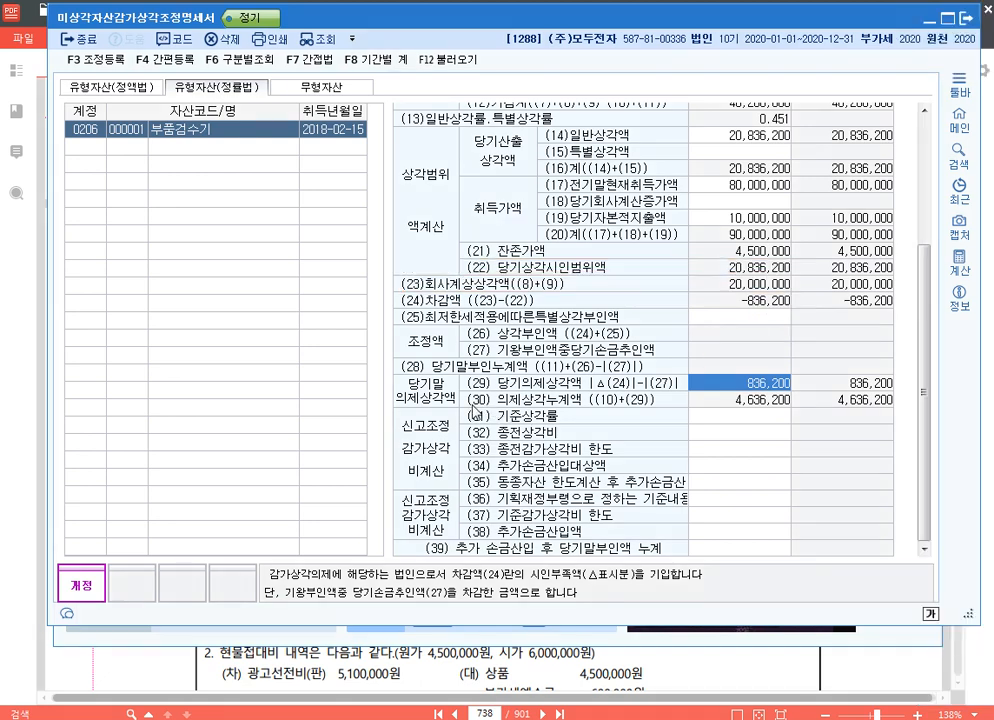
In 조정 등록, add 감가상각비(기계장치) under 손금산입 및 익금불산입 with amount 836,200 and 소득처분 유보발생
{"action": "key", "text": "F3"}
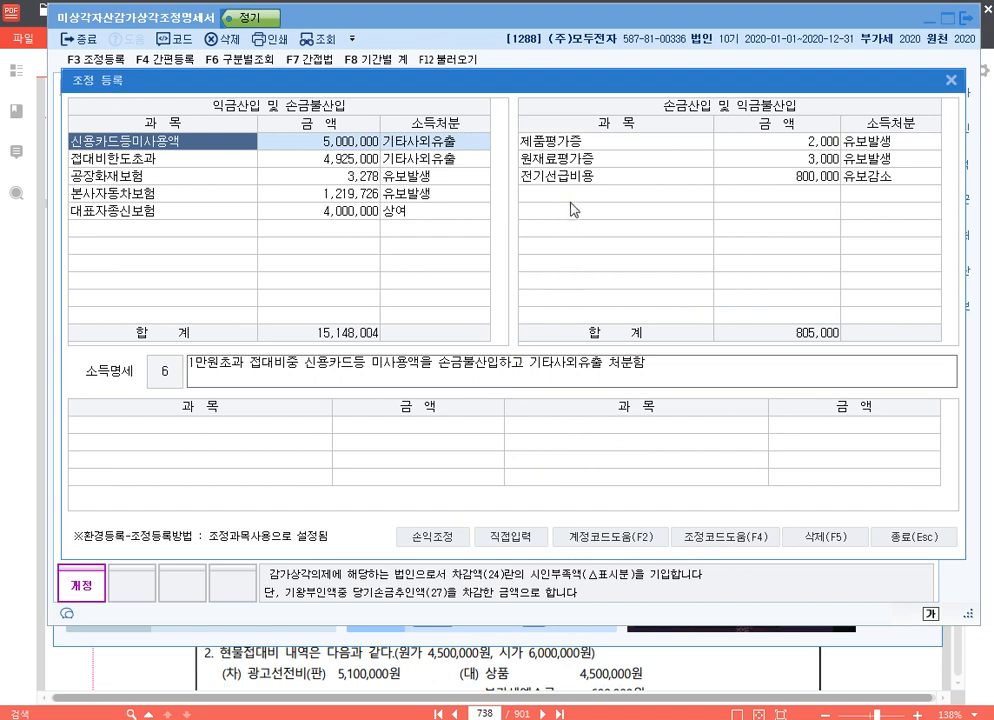
{"action": "left_click", "coordinate": [598, 194]}
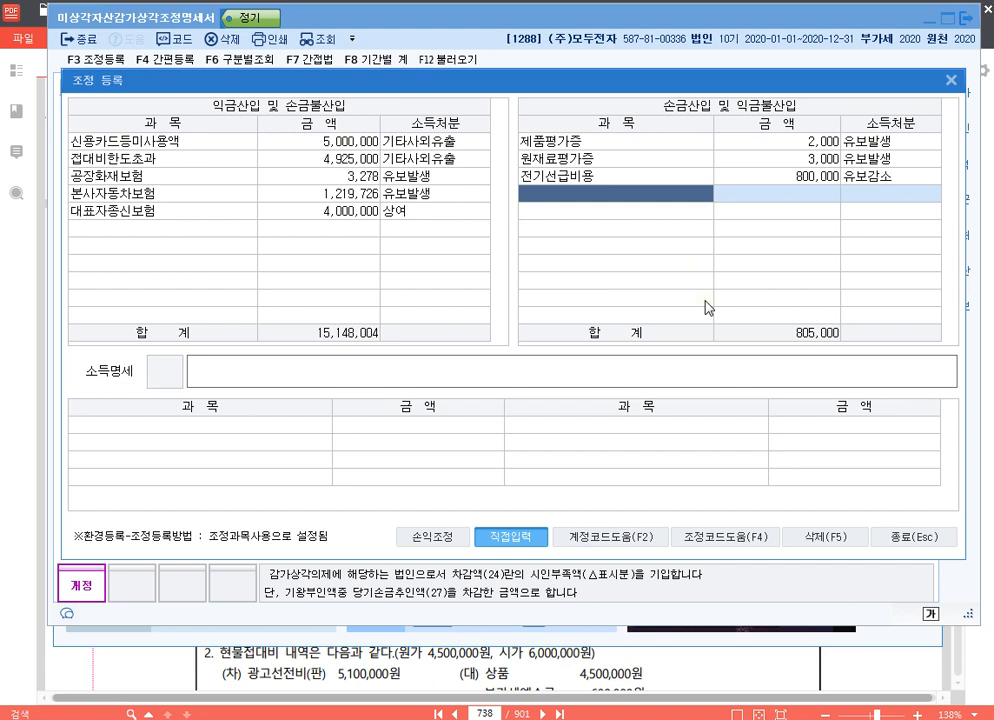
{"action": "type", "text": "감"}
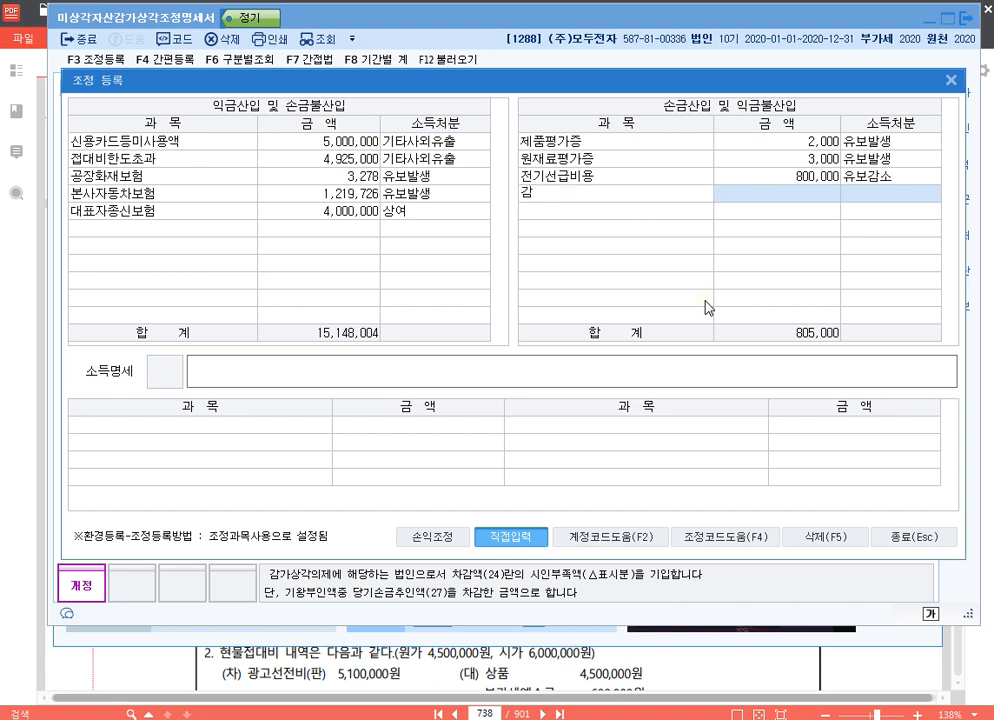
{"action": "type", "text": "가상가비(기계장치)"}
{"action": "key", "text": "Return"}
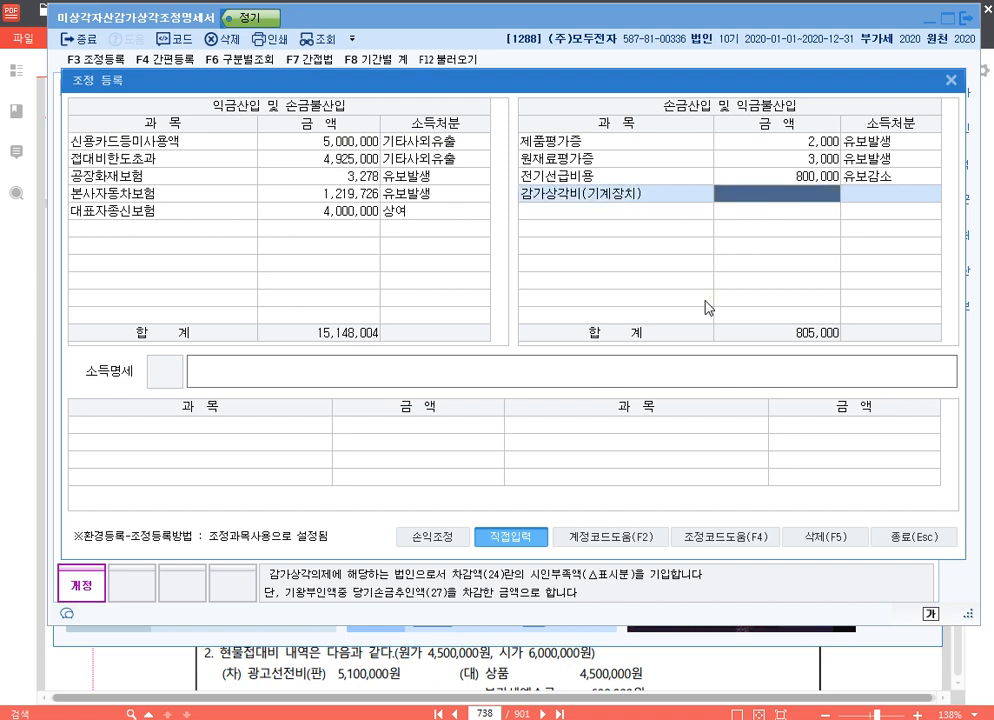
{"action": "type", "text": "83"}
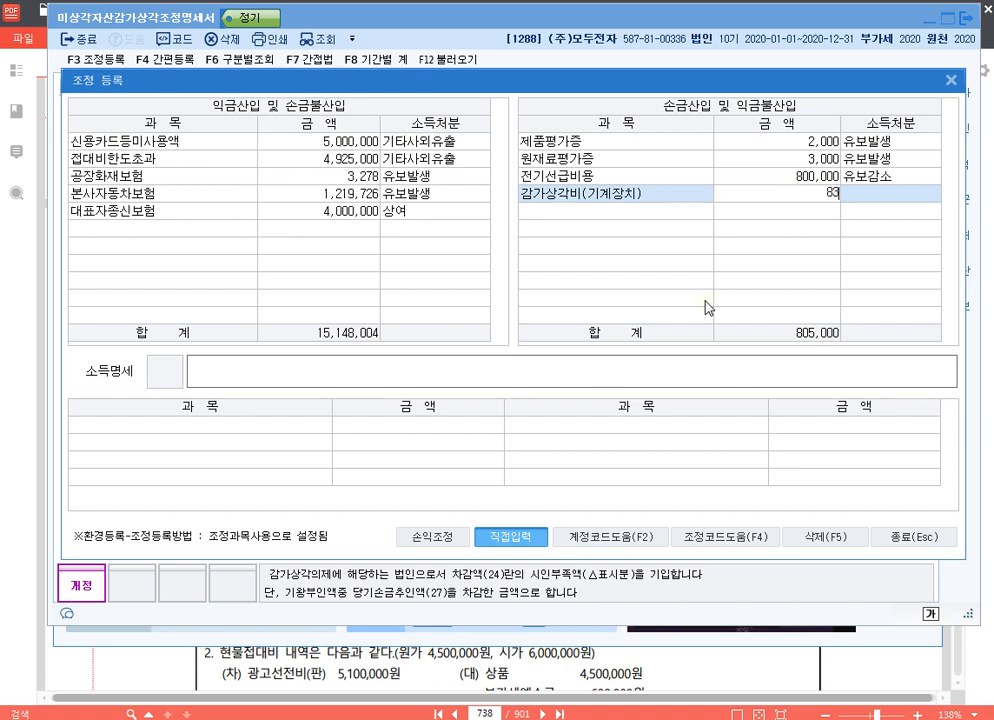
{"action": "type", "text": "6200"}
{"action": "key", "text": "Return"}
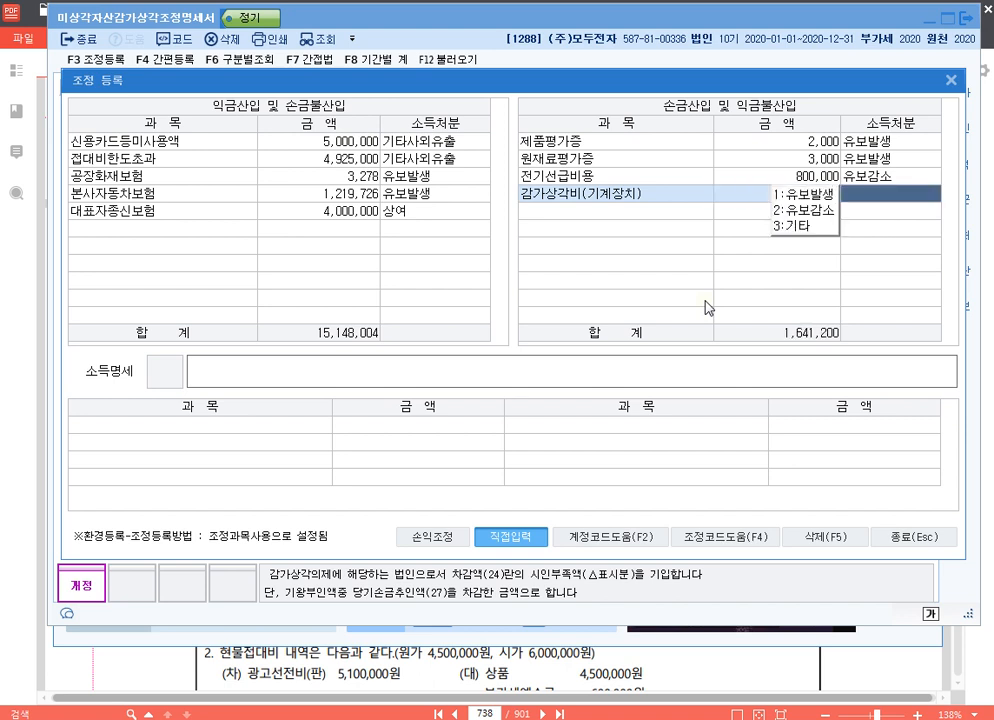
{"action": "type", "text": "1손금산입 "}
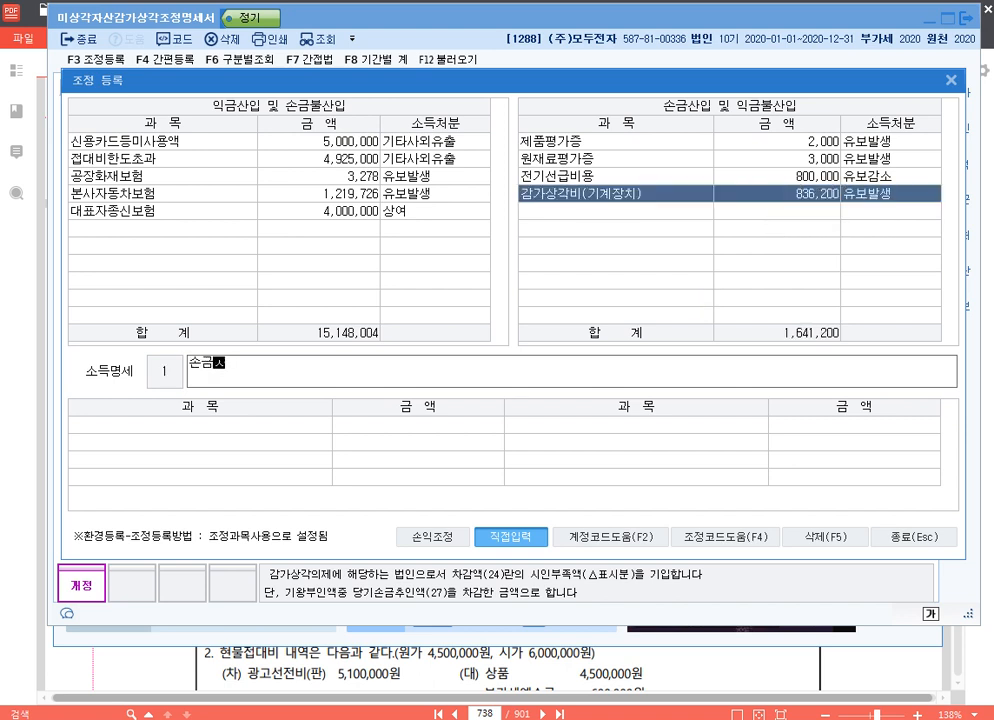
{"action": "type", "text": "감가상각비(기계"}
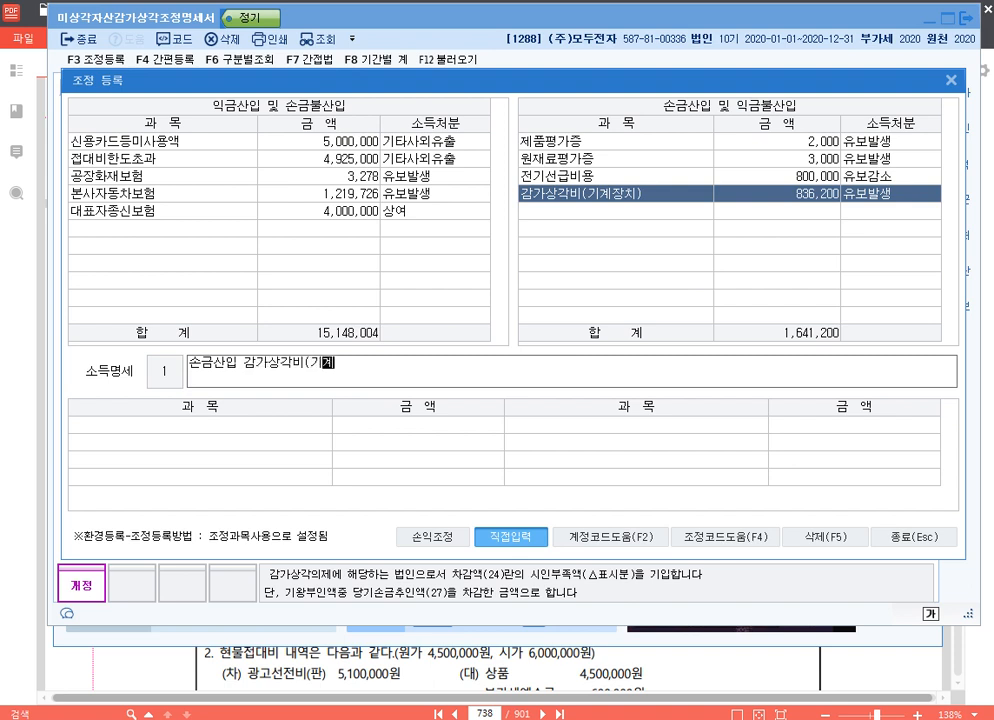
{"action": "type", "text": "장치) 유보"}
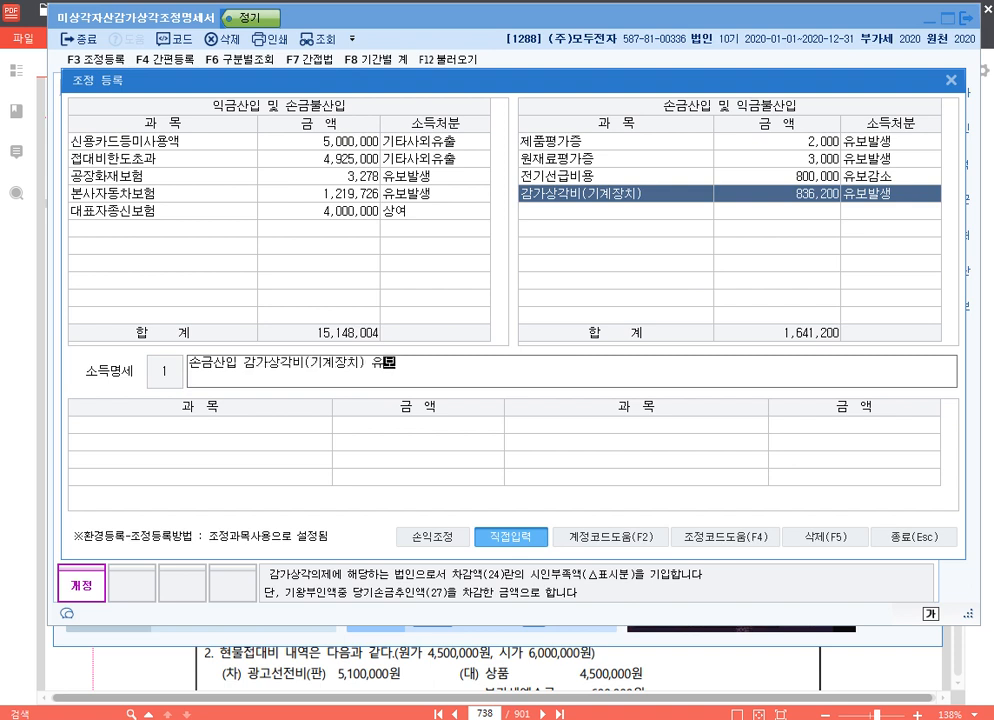
Enter "손금산입 감가상각비(기계장치) 유보" as the 소득명세 for the 감가상각비(기계장치) adjustment
{"action": "key", "text": "Return"}
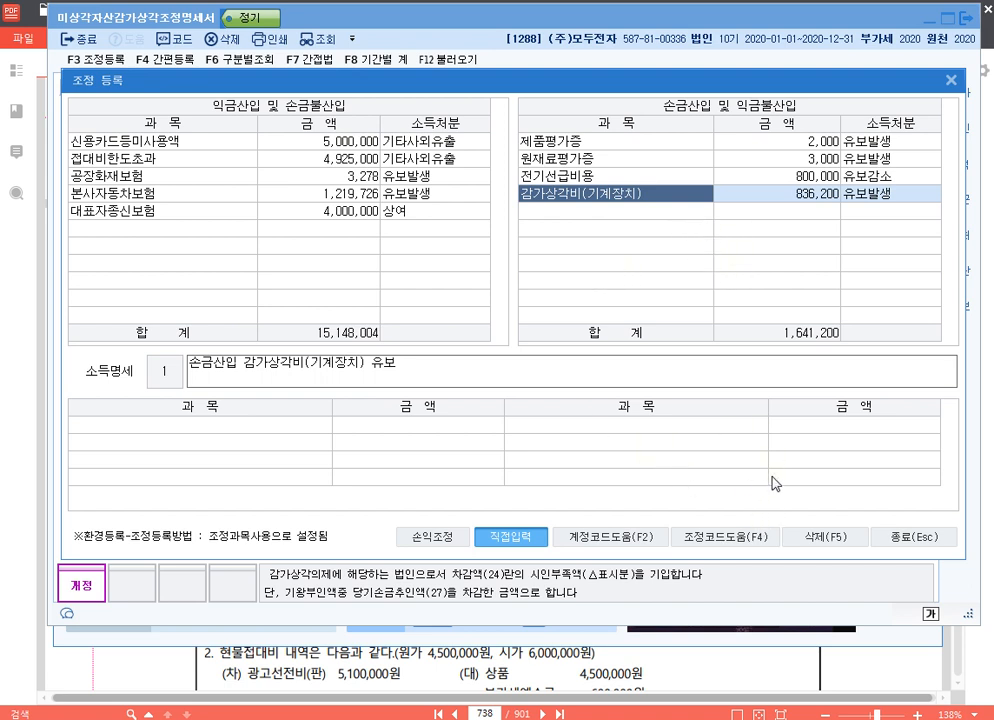
Leave 조정 등록 and review exercise [3]'s 부품검수기 conditions on textbook page 737, returning to the adjustment statement
{"action": "left_click", "coordinate": [911, 540]}
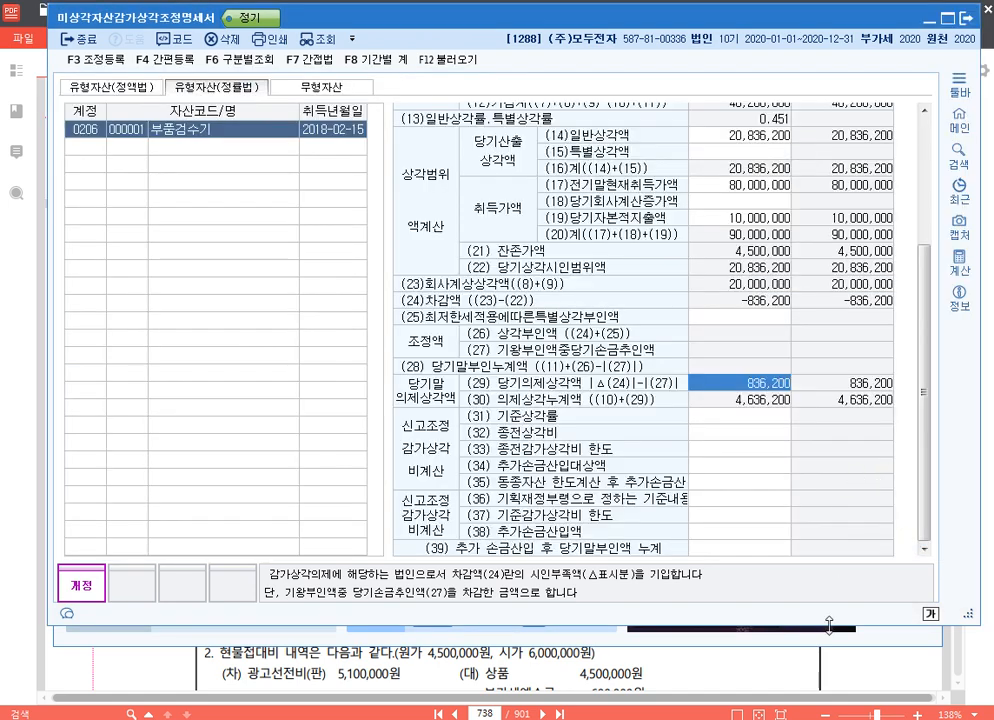
{"action": "left_click", "coordinate": [758, 673]}
{"action": "scroll", "coordinate": [468, 440], "scroll_direction": "up", "scroll_amount": 4}
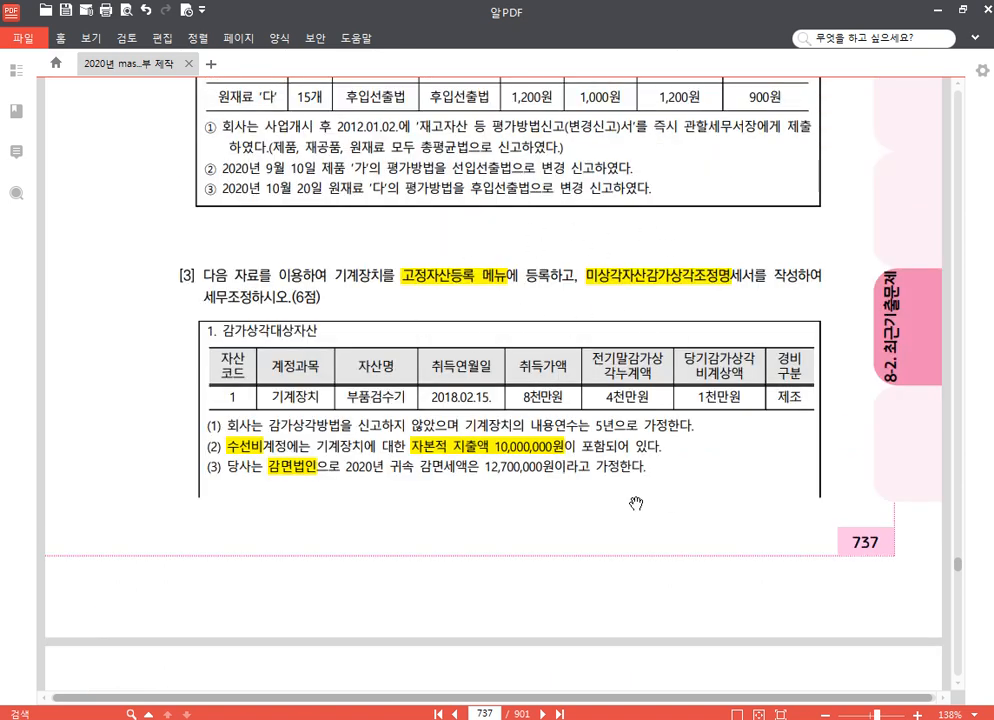
{"action": "key", "text": "alt+Tab"}
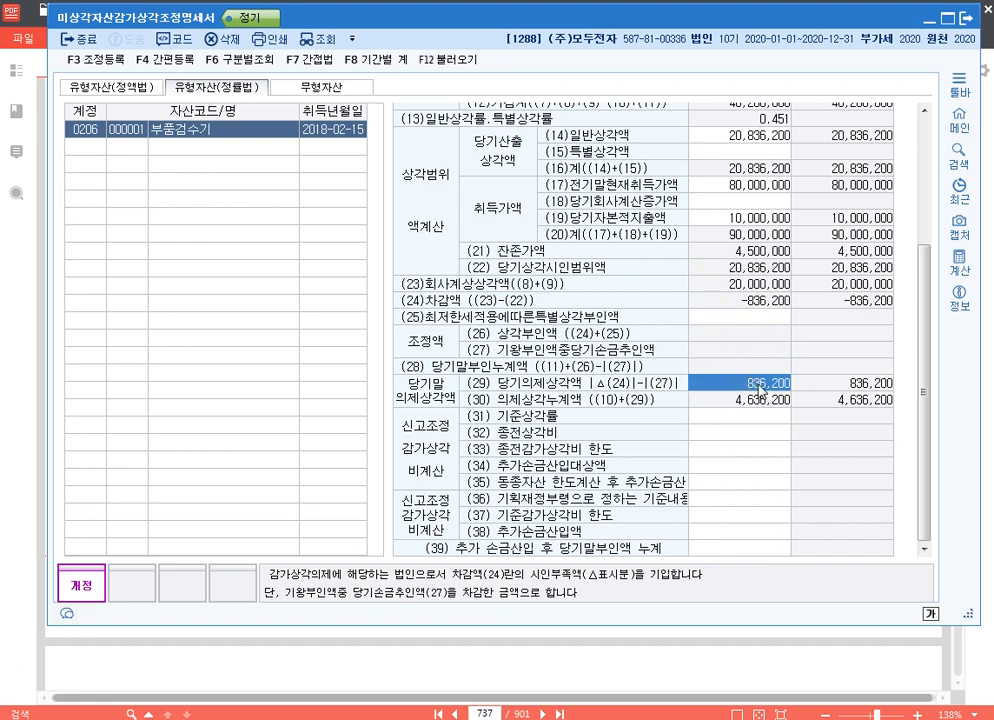
Mark rows 22 to 24 of 부품검수기's statement with a temporary red box, clear it and close 미상각자산감가상각조정명세서
{"action": "key", "text": "F9"}
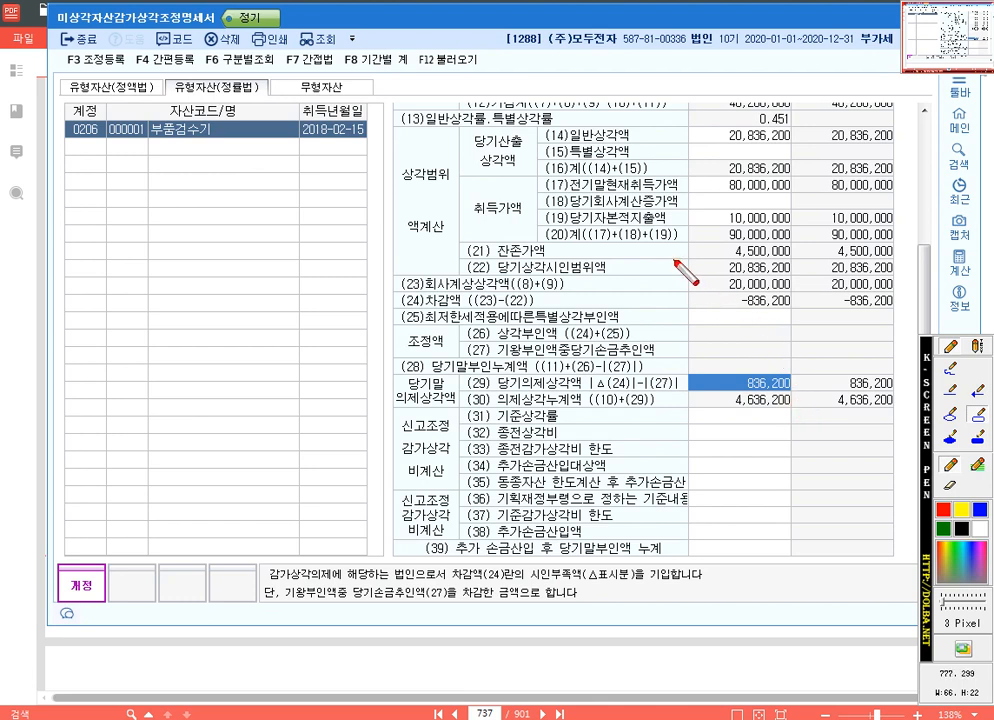
{"action": "mouse_move", "coordinate": [393, 256]}
{"action": "left_mouse_down"}
{"action": "mouse_move", "coordinate": [425, 312]}
{"action": "mouse_move", "coordinate": [815, 297]}
{"action": "mouse_move", "coordinate": [797, 314]}
{"action": "left_mouse_up"}
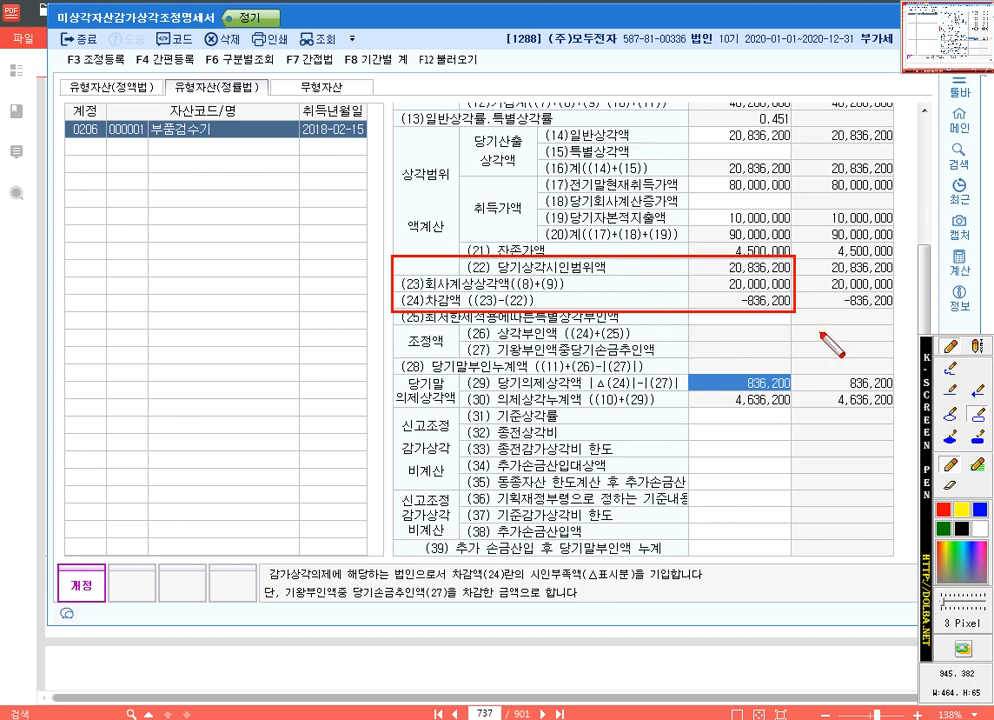
{"action": "key", "text": "Escape"}
{"action": "left_click", "coordinate": [965, 18]}
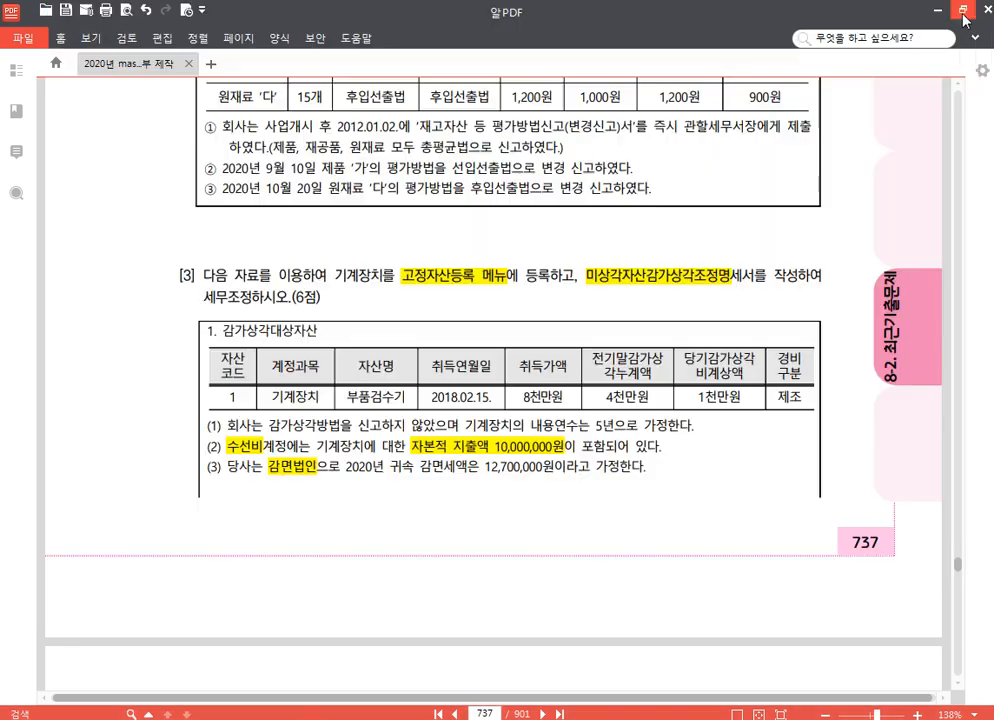
Check the exercise list in 20210317.hwp, and read the 감가상각비 조정명세서 작성사례 on page 504 of the textbook PDF
{"action": "left_click", "coordinate": [400, 719]}
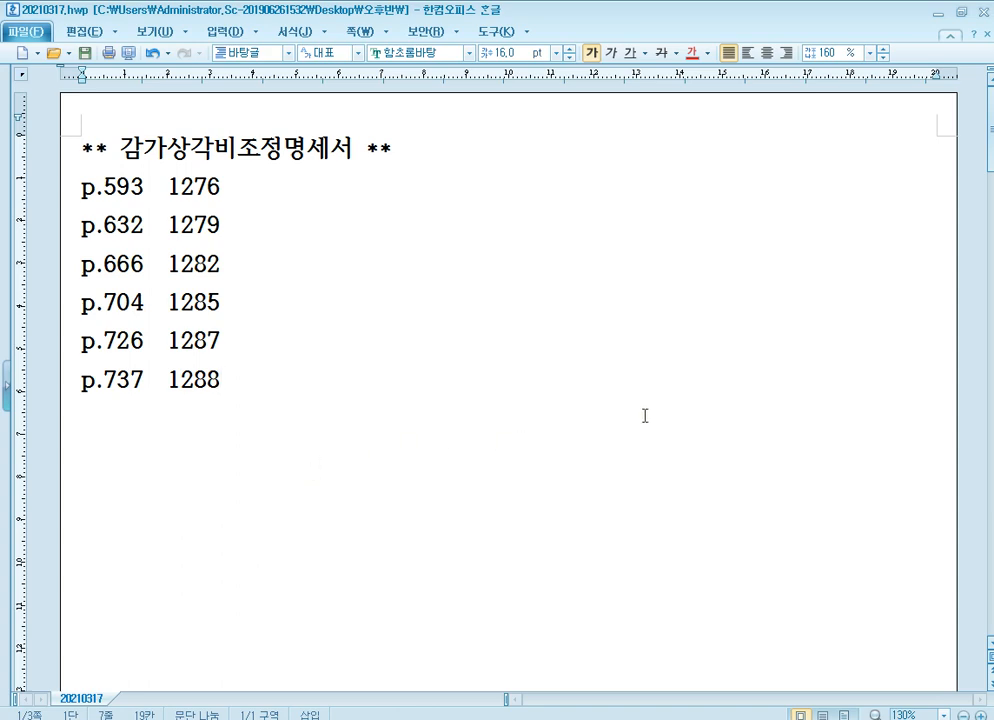
{"action": "left_click", "coordinate": [940, 14]}
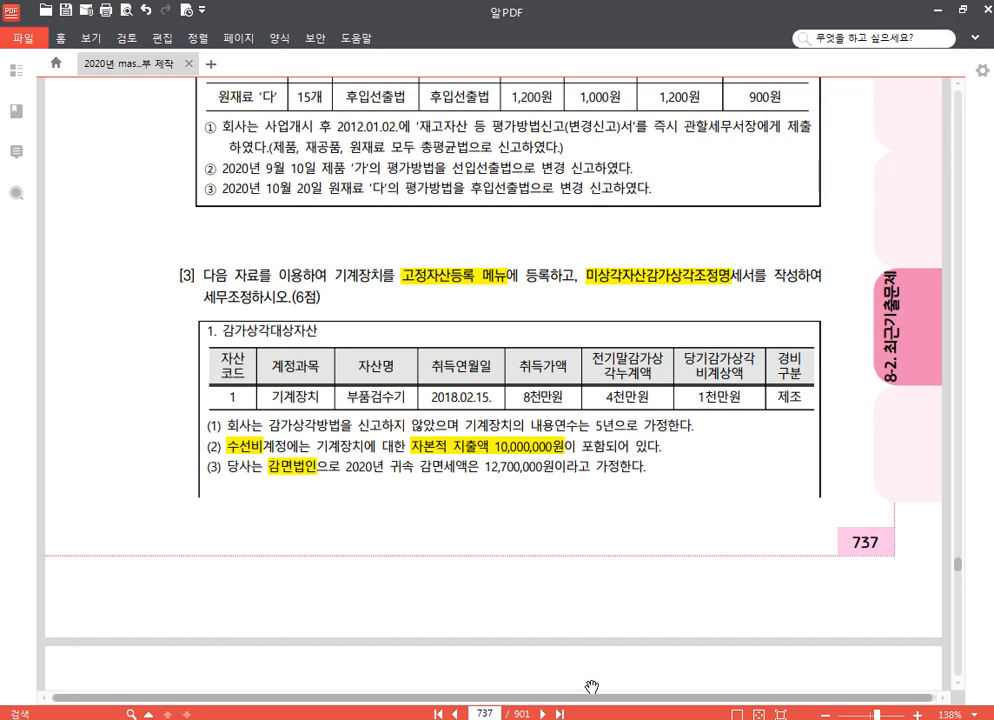
{"action": "left_click", "coordinate": [484, 713]}
{"action": "type", "text": "504"}
{"action": "key", "text": "Return"}
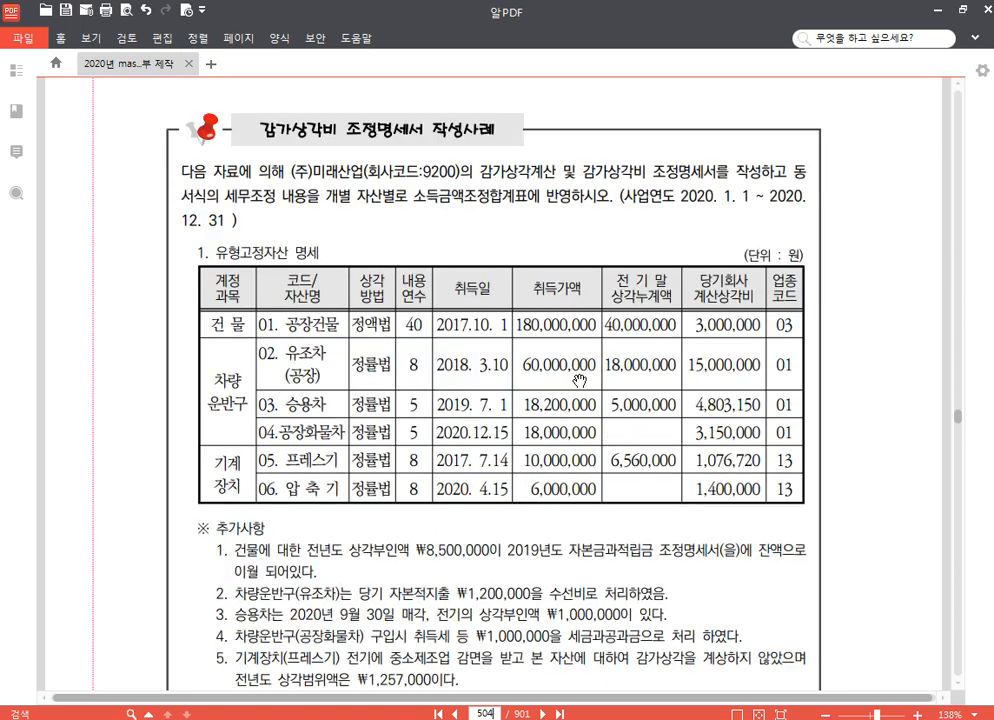
{"action": "scroll", "coordinate": [580, 380], "scroll_direction": "down", "scroll_amount": 2}
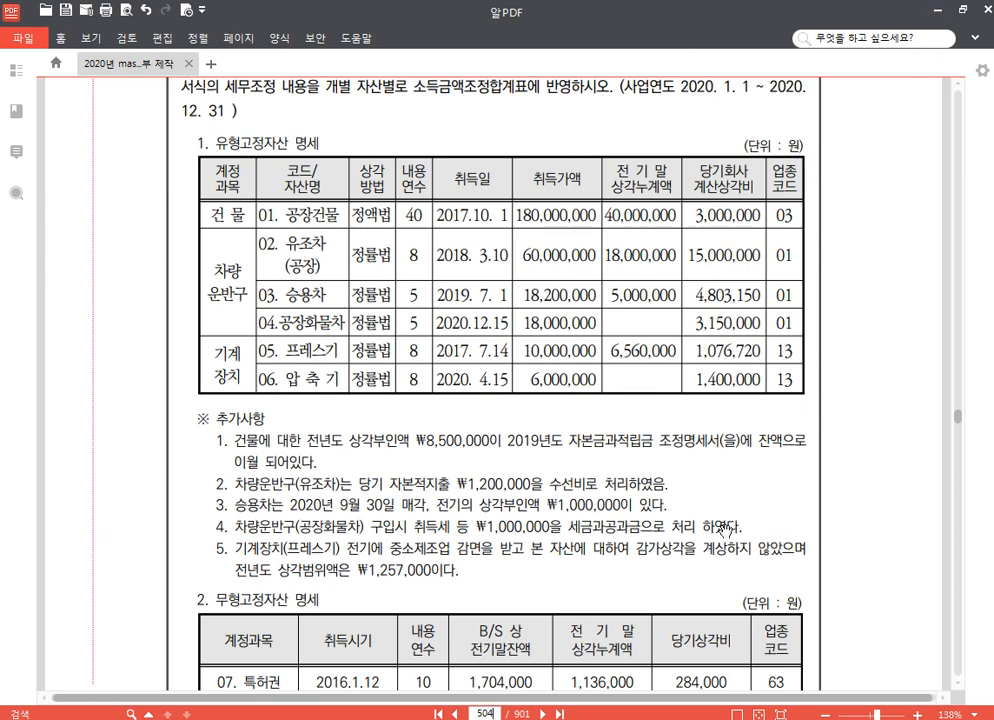
Switch to 더존 Smart A(iPLUS) 실무교육프로그램 2020 and log in to company 9200 (주)미래산업 at the TAT 1급 level
{"action": "left_click", "coordinate": [932, 9]}
{"action": "left_click", "coordinate": [900, 25]}
{"action": "double_click", "coordinate": [494, 118]}
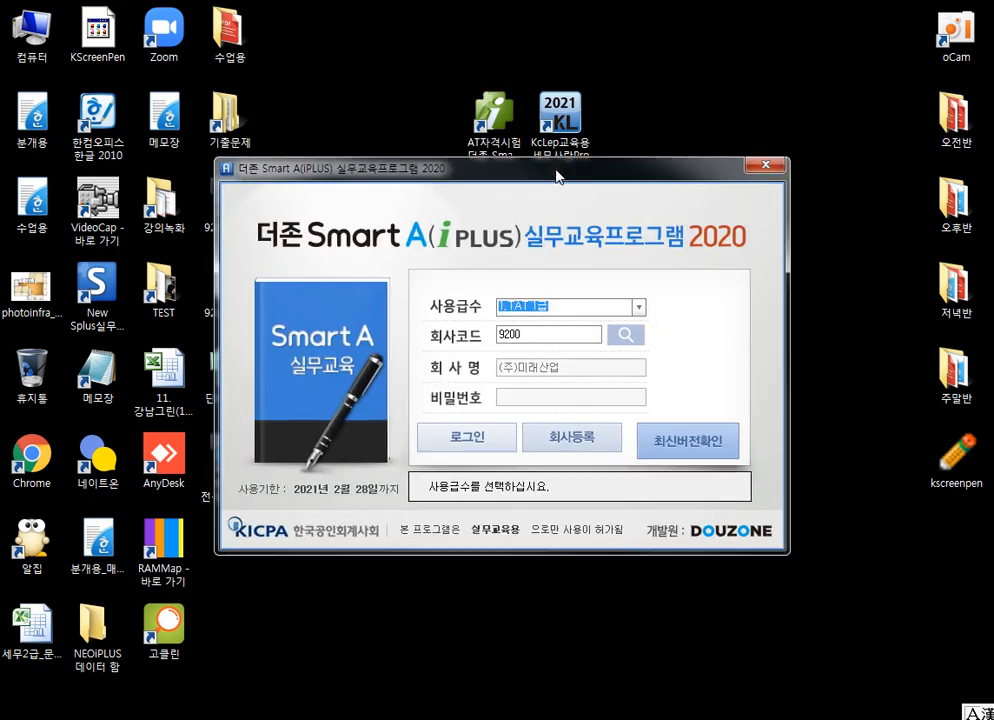
{"action": "left_click_drag", "start_coordinate": [557, 177], "coordinate": [587, 70]}
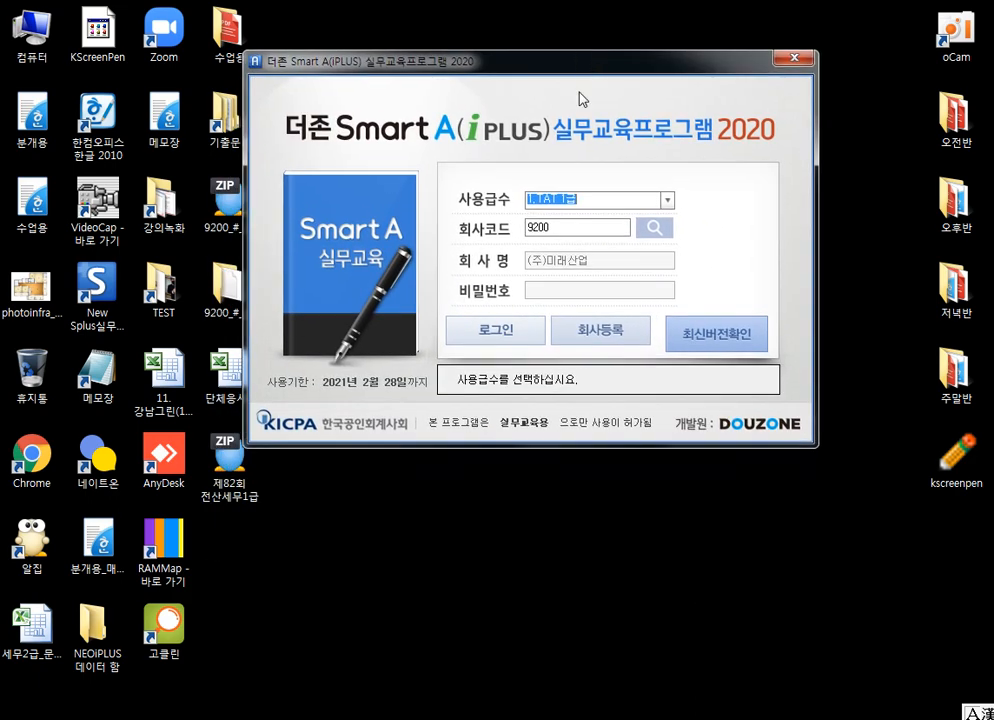
{"action": "left_click", "coordinate": [502, 336]}
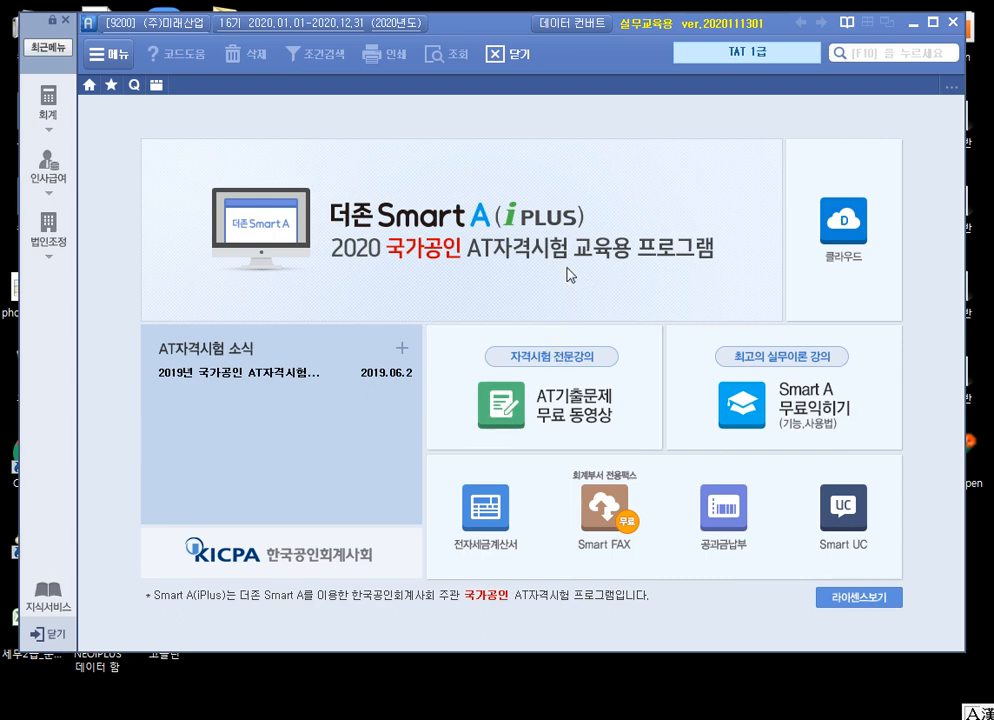
Open 고정자산등록 under 법인조정 with 고정자산계정과목, 자산구분 and 상각방법구분 all set to 전체
{"action": "left_click", "coordinate": [47, 228]}
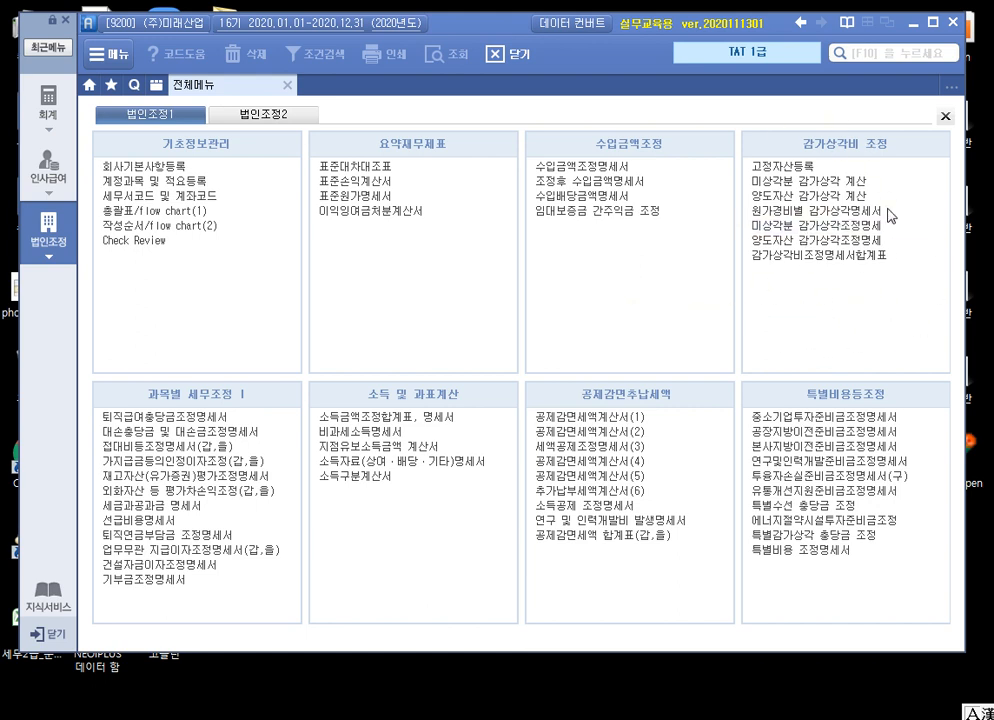
{"action": "left_click", "coordinate": [795, 167]}
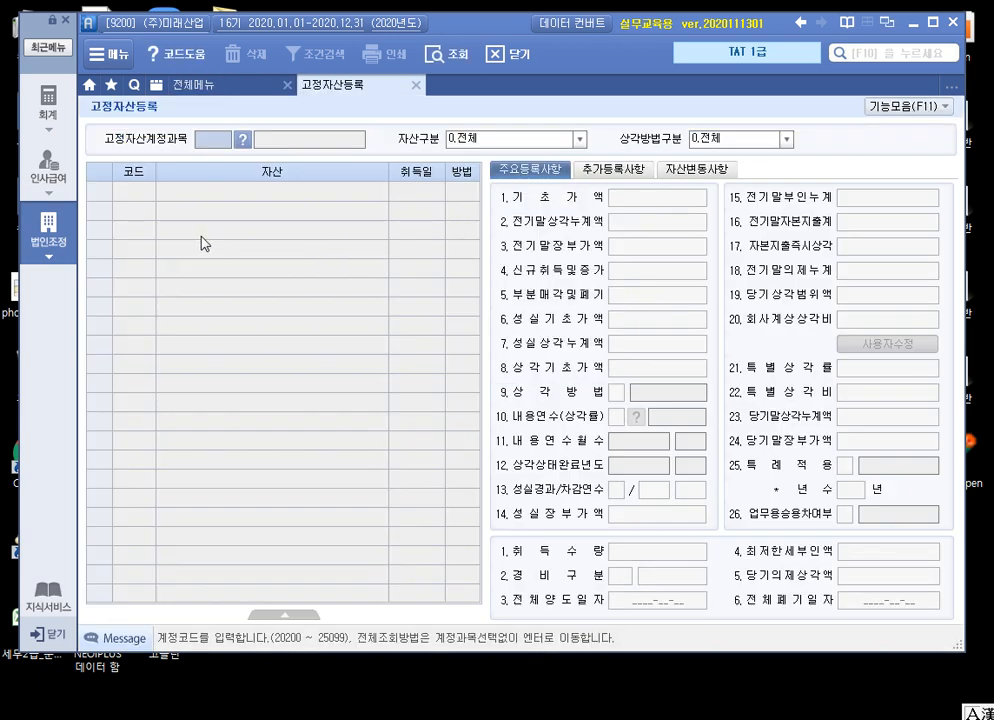
{"action": "key", "text": "Return"}
{"action": "key", "text": "Return"}
{"action": "key", "text": "Return"}
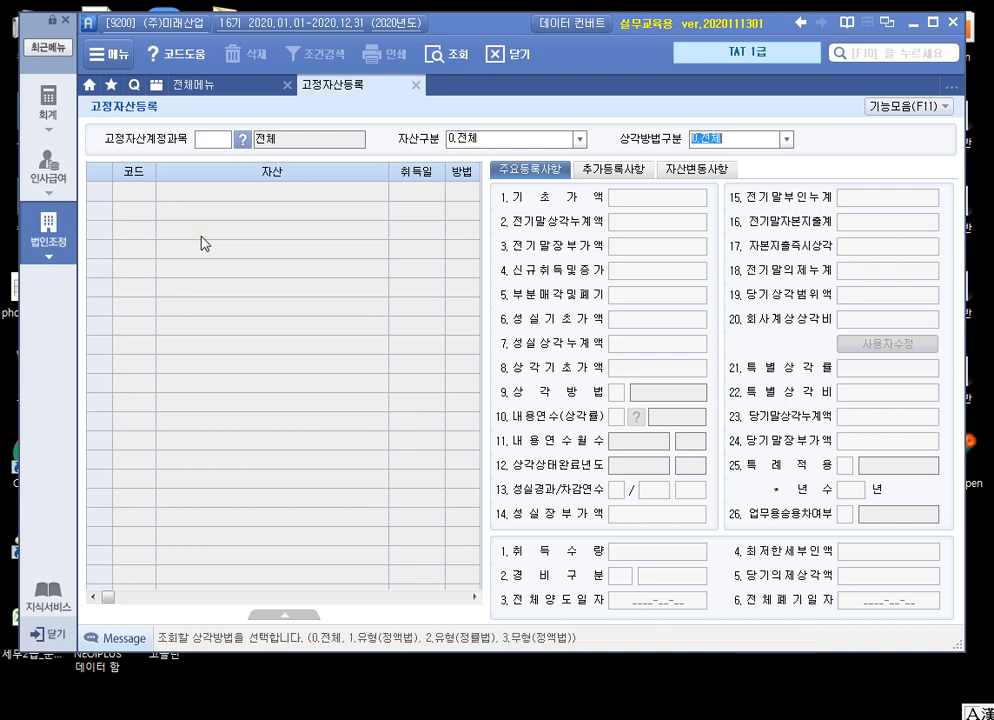
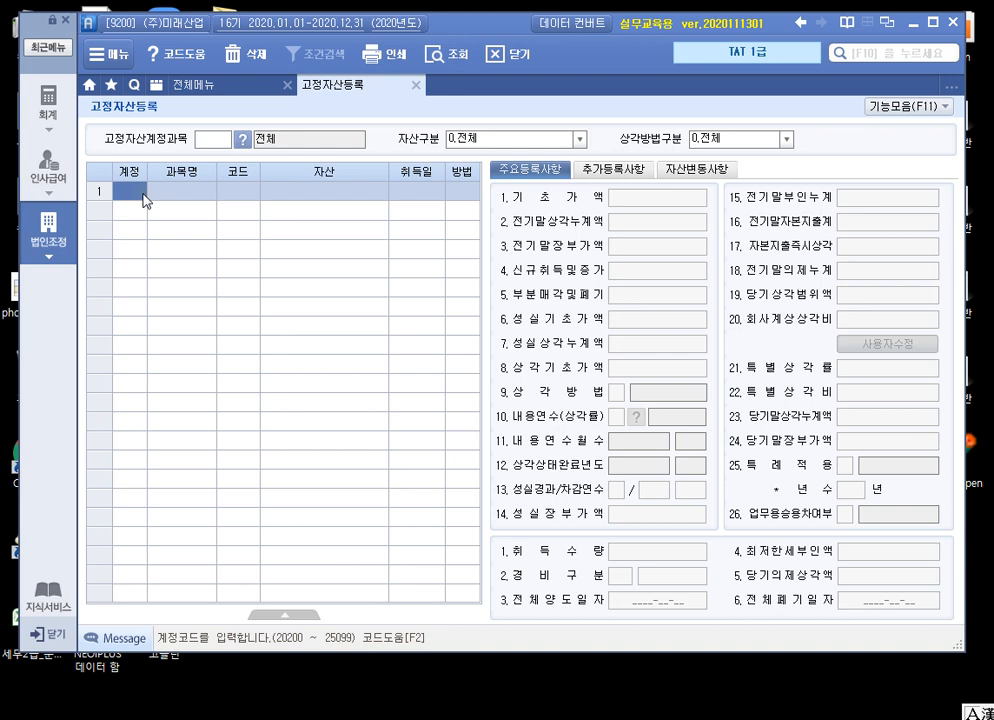
Register 공장건물 as a new asset under account 202 건물 with code 000001 and 취득일 2017-10-01
{"action": "type", "text": "202"}
{"action": "key", "text": "Return"}
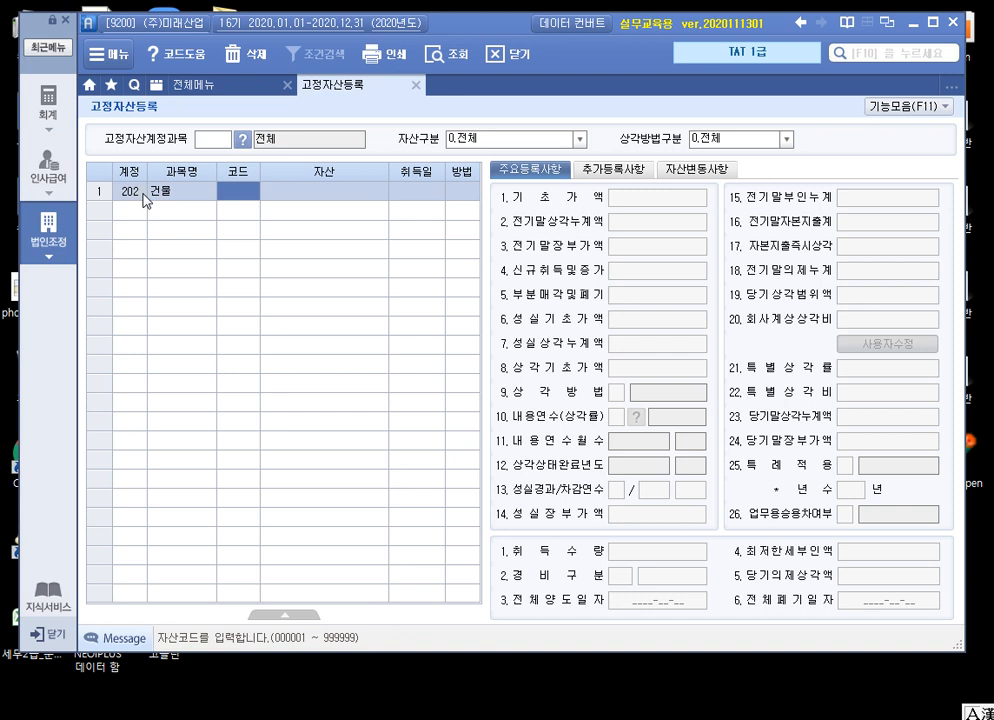
{"action": "type", "text": "1"}
{"action": "key", "text": "Return"}
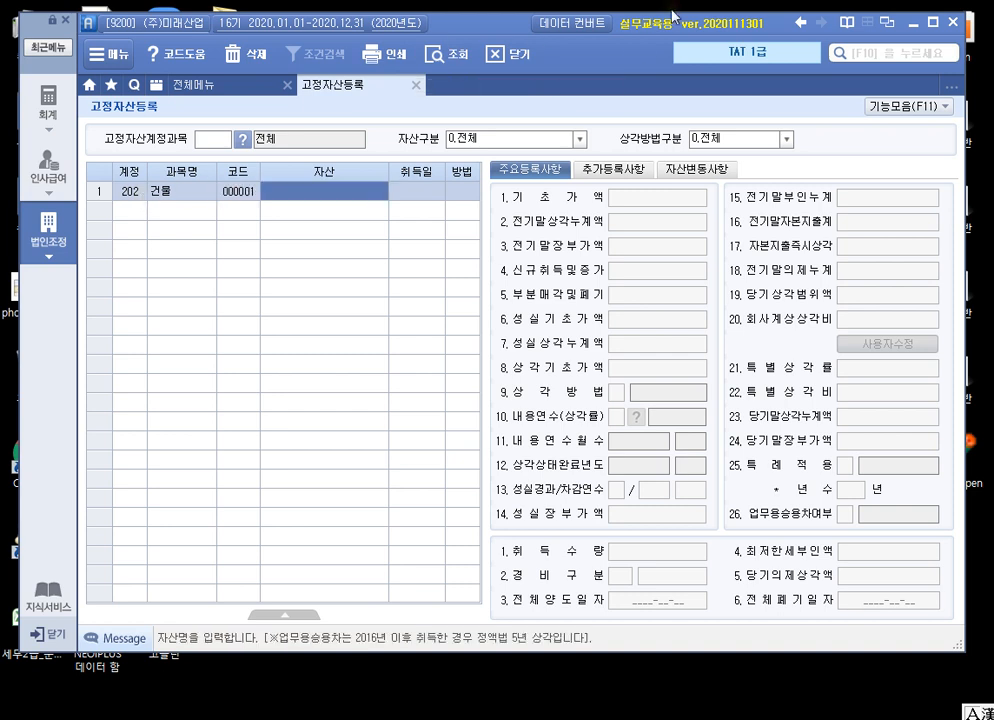
{"action": "type", "text": "공장건물"}
{"action": "key", "text": "Return"}
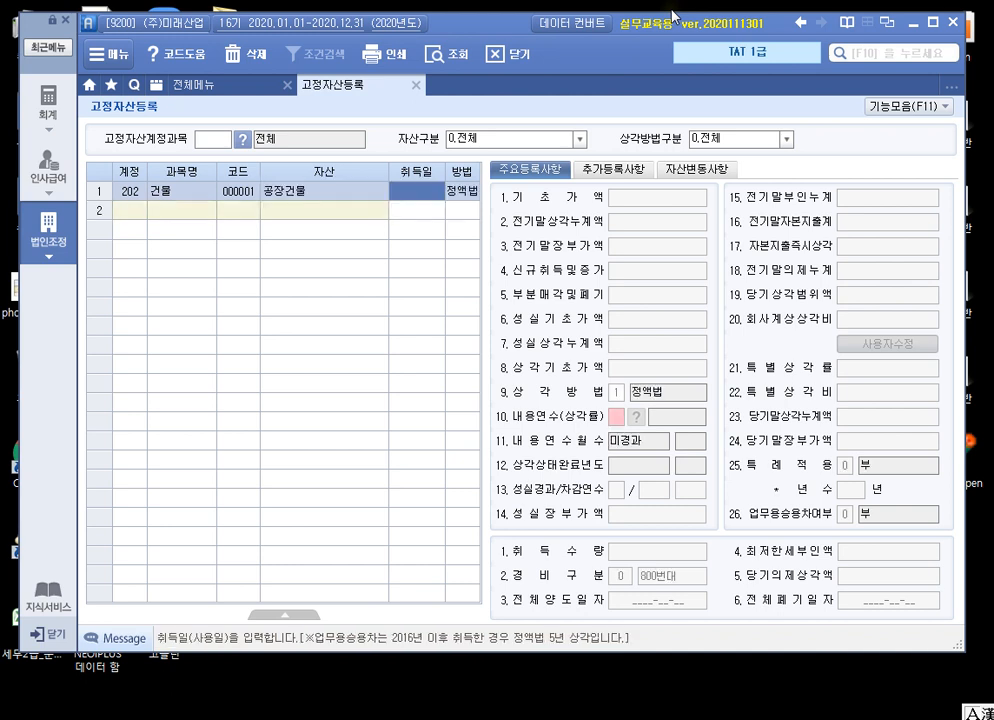
{"action": "type", "text": "2017-"}
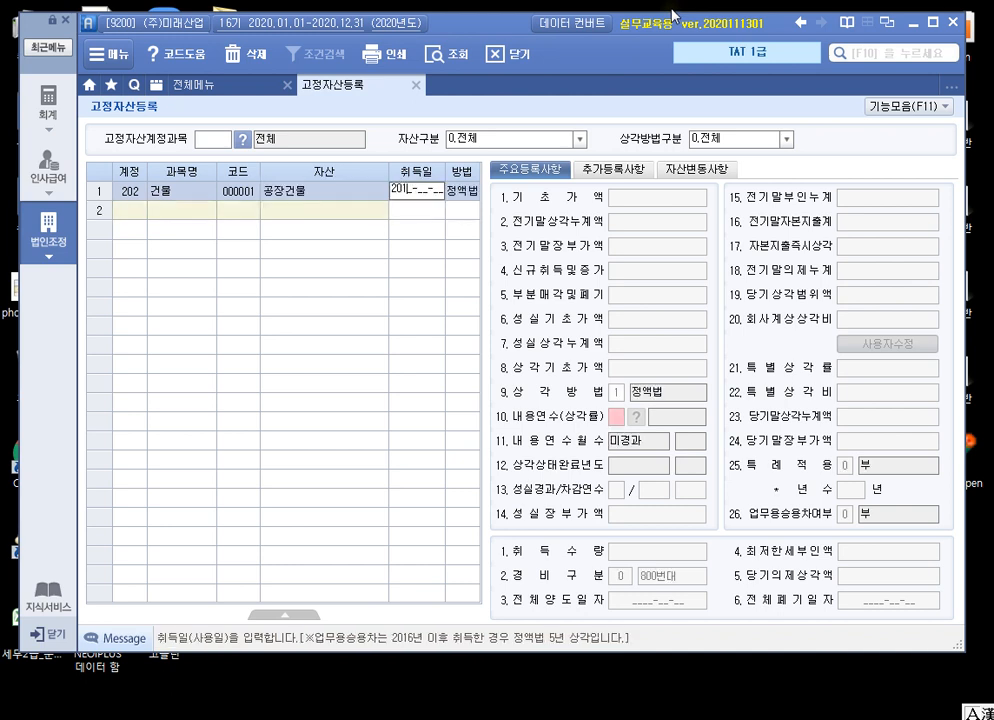
{"action": "type", "text": "10-01"}
{"action": "key", "text": "Return"}
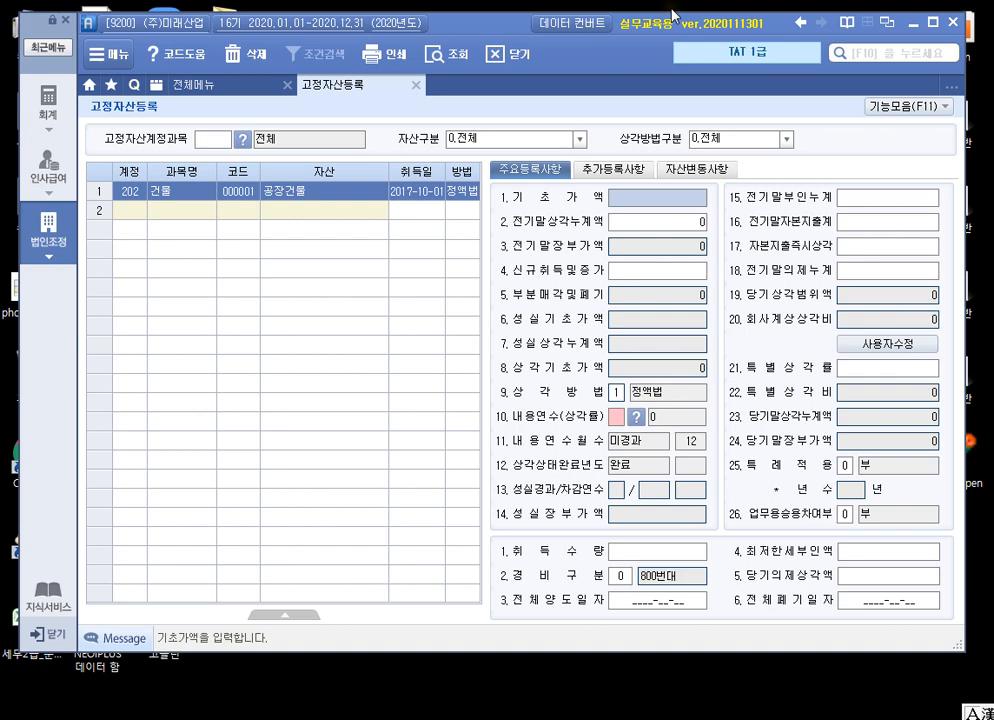
Enter 공장건물's 기초가액 as 180,000,000 and 전기말상각누계액 as 40,000,000
{"action": "type", "text": "180000000"}
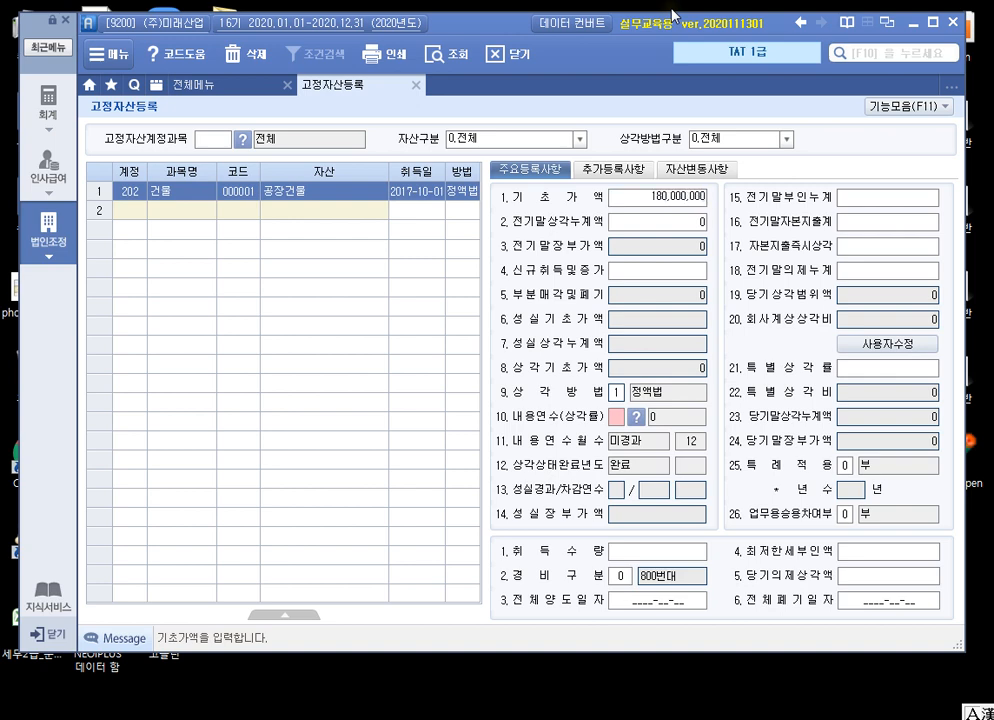
{"action": "key", "text": "Return"}
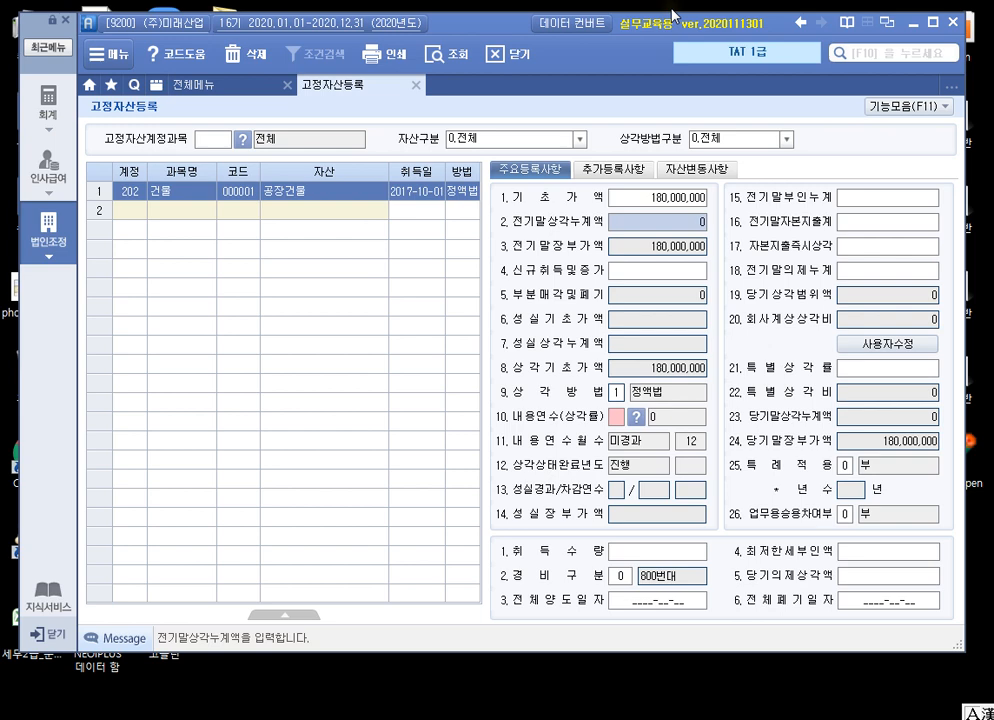
{"action": "type", "text": "40000000"}
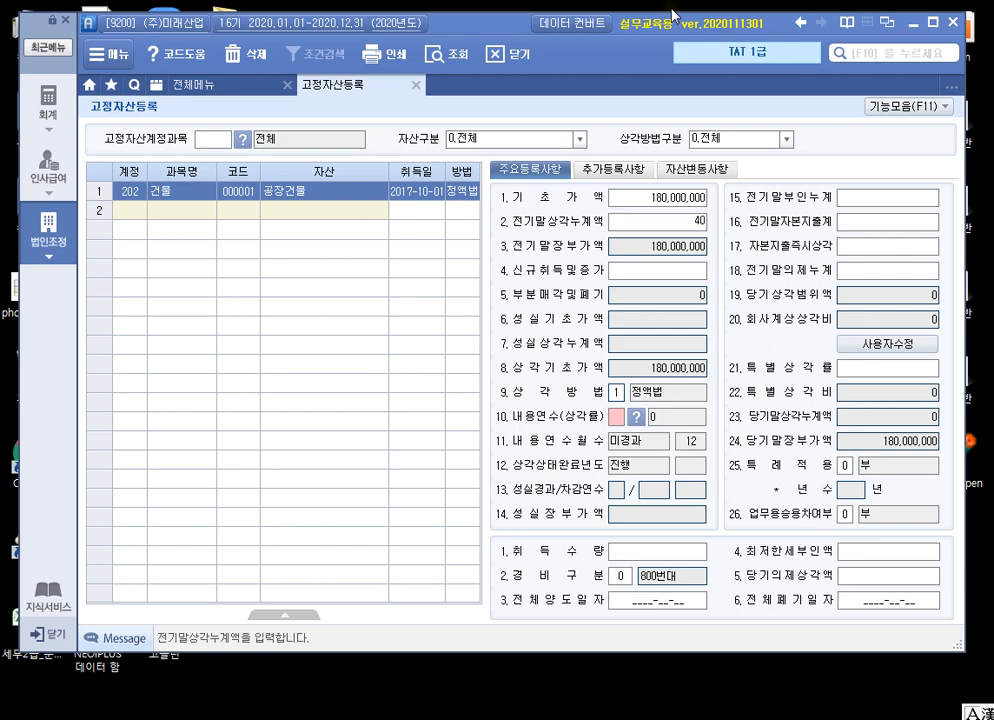
{"action": "key", "text": "Return"}
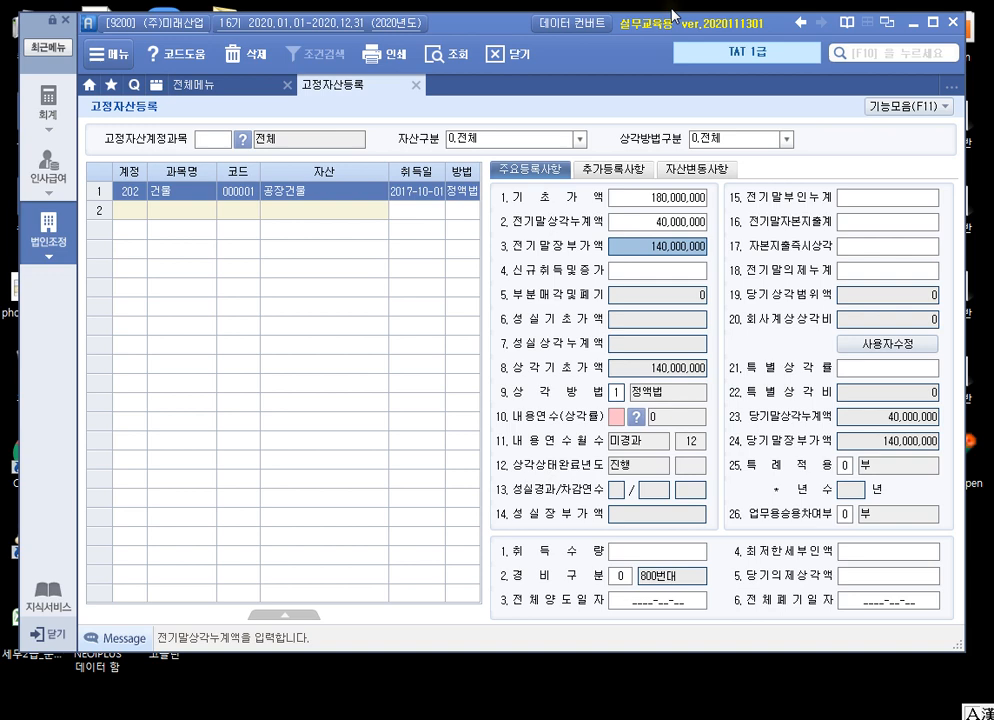
{"action": "key", "text": "Return"}
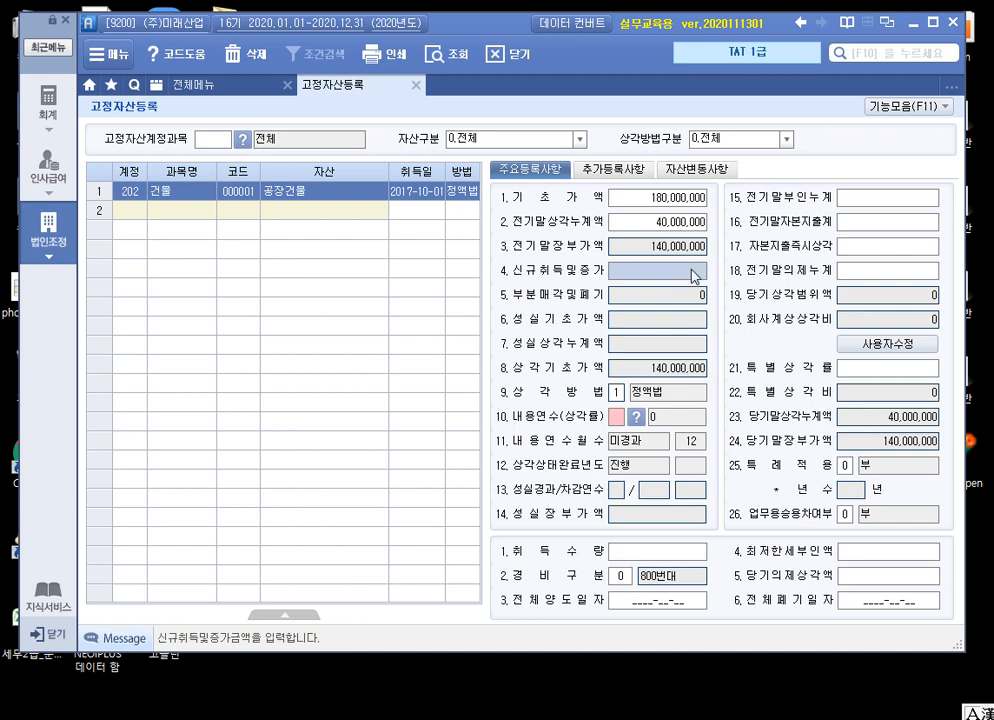
Set 공장건물's 전기말부인누계 to 8,500,000, leaving 신규취득및증가 blank
{"action": "key", "text": "Return"}
{"action": "key", "text": "Return"}
{"action": "key", "text": "Return"}
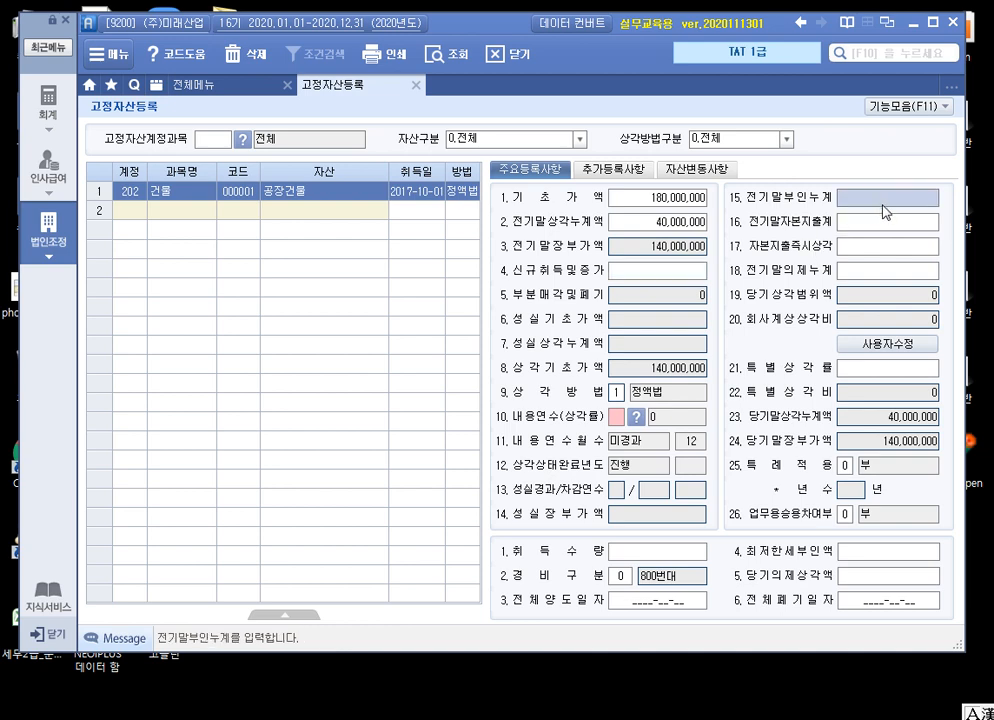
{"action": "key", "text": "Return"}
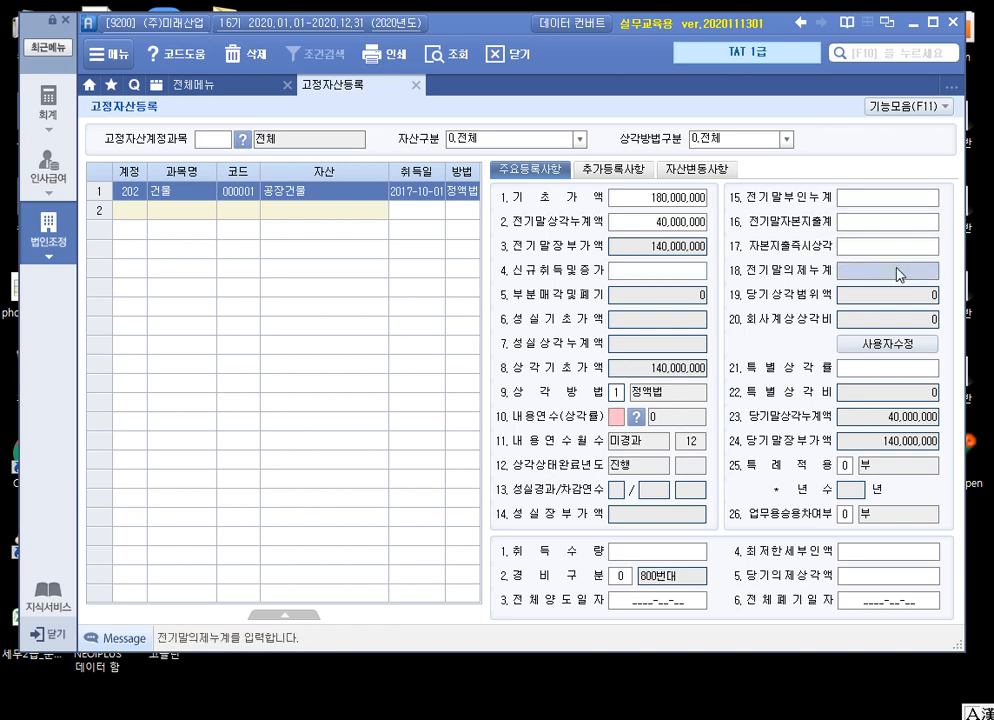
{"action": "left_click", "coordinate": [897, 205]}
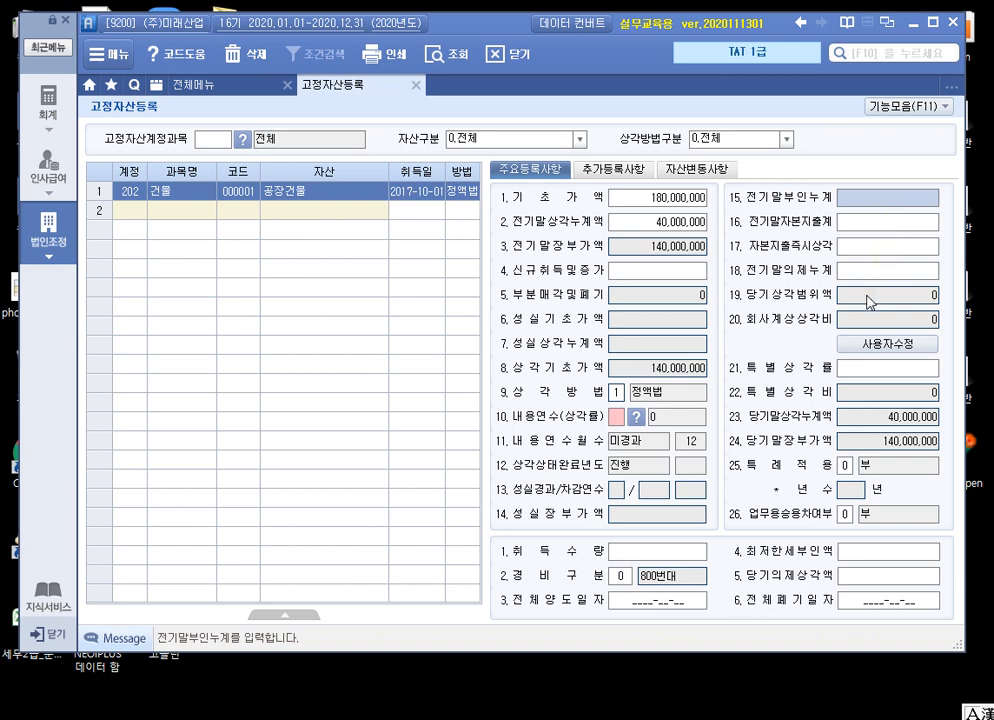
{"action": "type", "text": "8500000"}
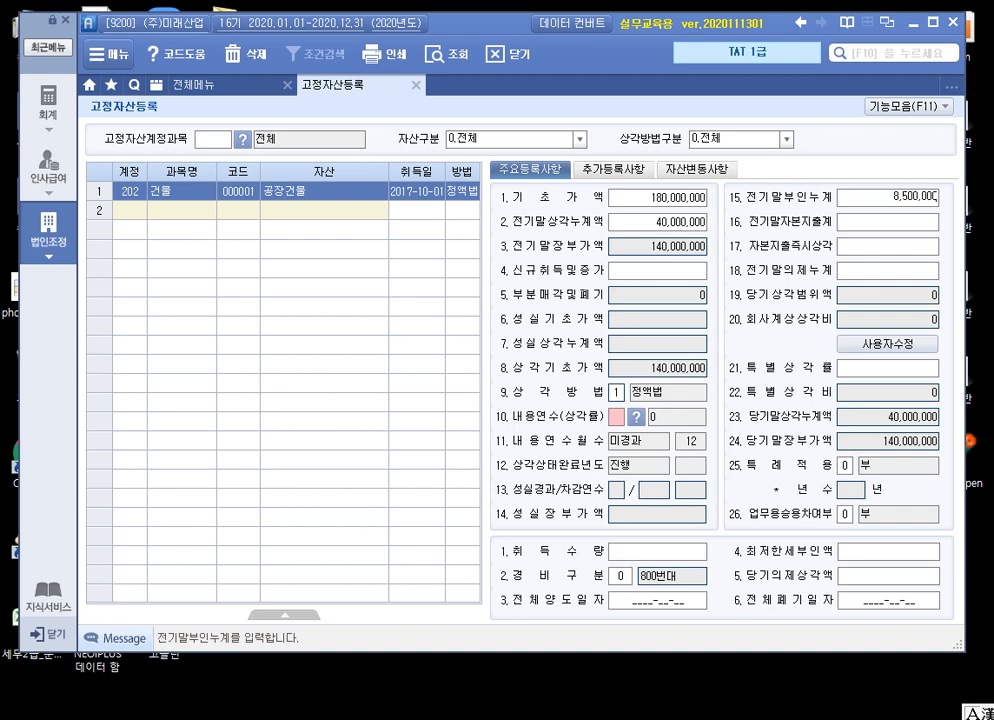
{"action": "key", "text": "Return"}
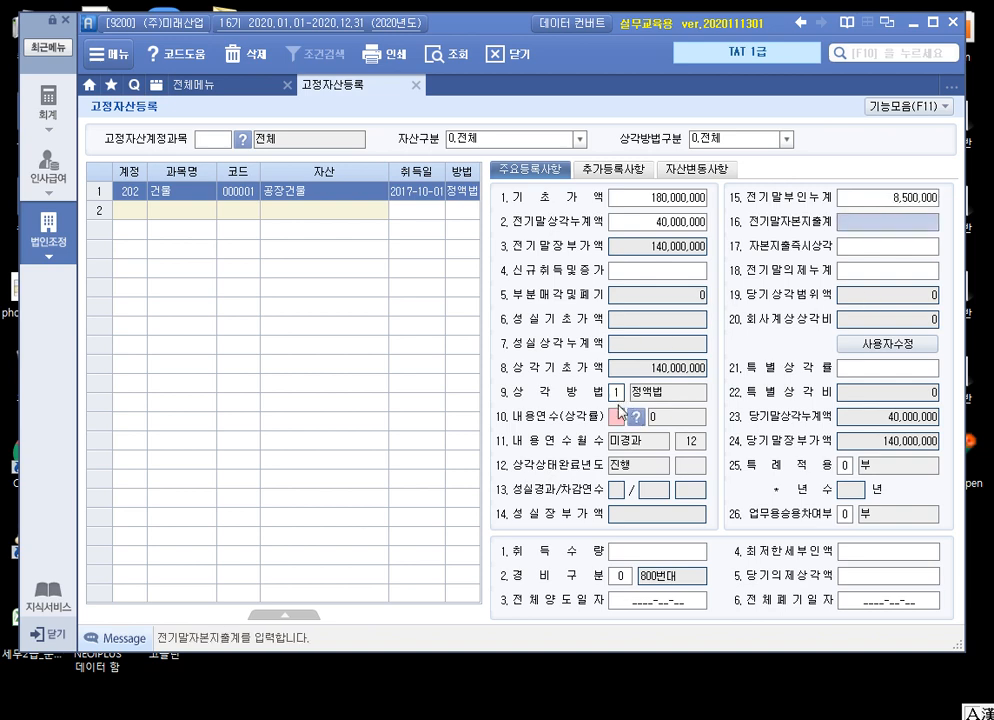
Set 공장건물's 내용연수 to 40 under the 정액법 depreciation method
{"action": "left_click", "coordinate": [662, 268]}
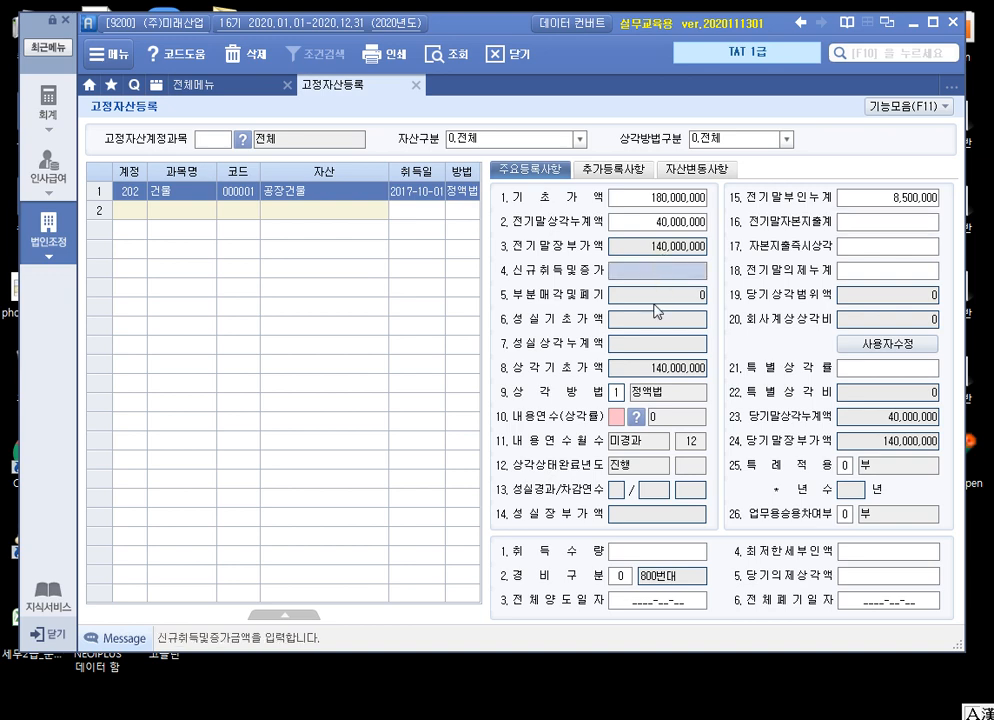
{"action": "left_click", "coordinate": [621, 395]}
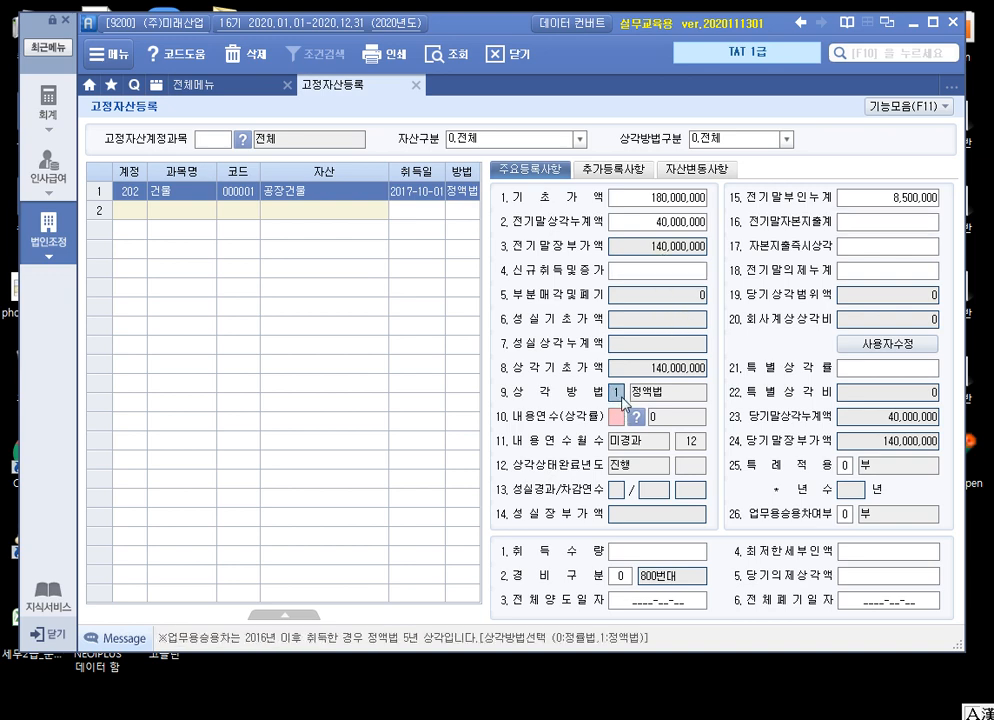
{"action": "left_click", "coordinate": [616, 416]}
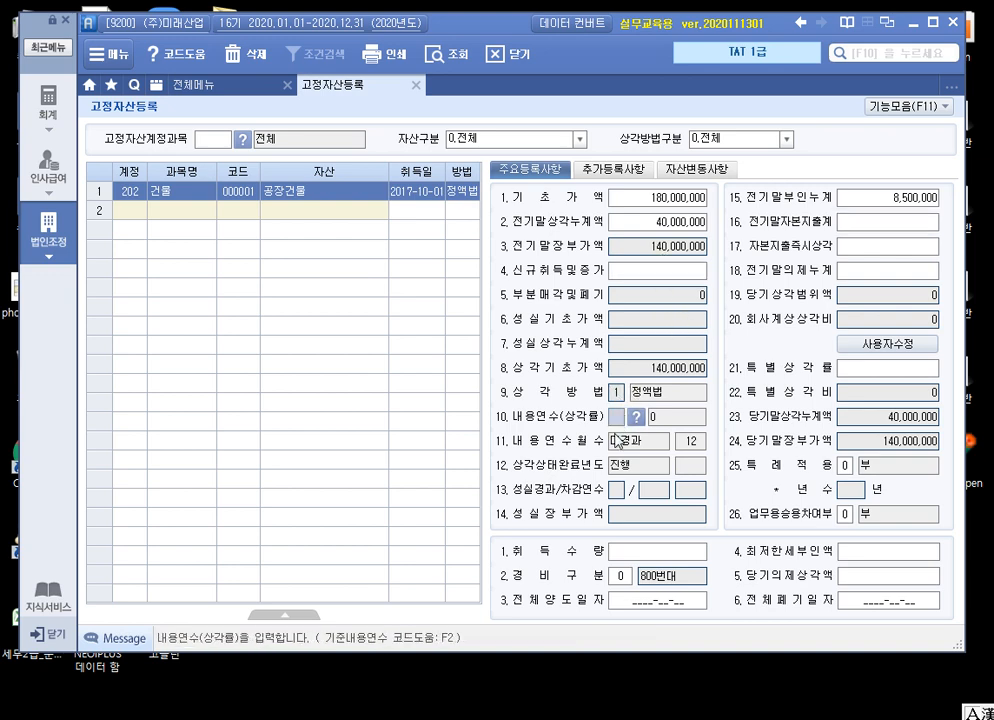
{"action": "type", "text": "40"}
{"action": "key", "text": "Return"}
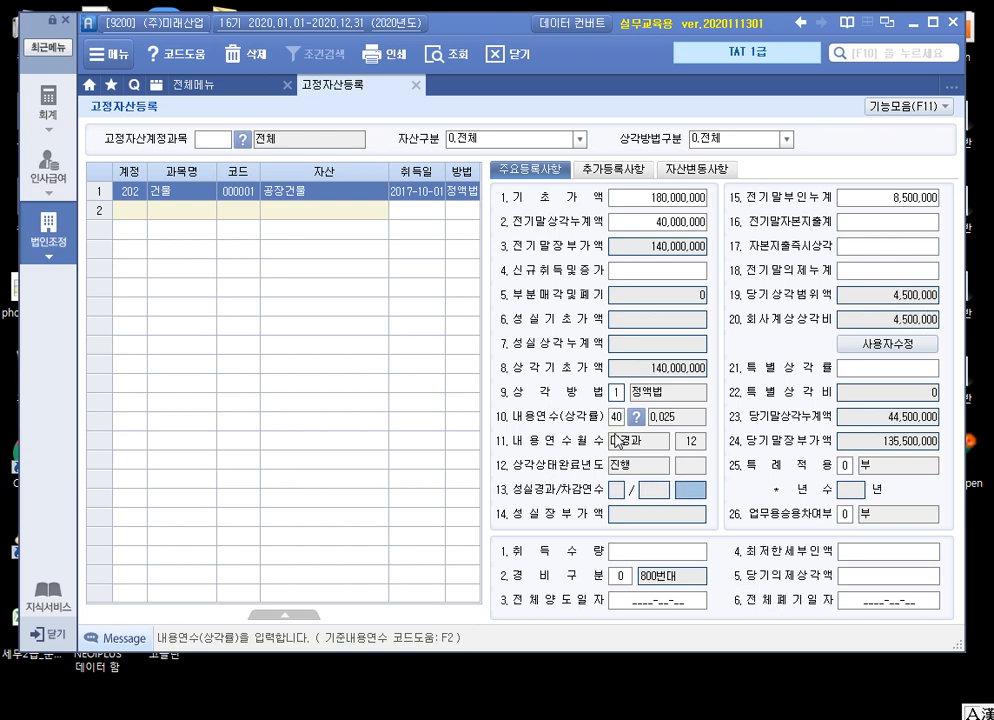
Set 공장건물's 경비구분 to 1.500번대 and leave the remaining optional registration fields blank
{"action": "key", "text": "Return"}
{"action": "key", "text": "Return"}
{"action": "key", "text": "Return"}
{"action": "key", "text": "Return"}
{"action": "key", "text": "Return"}
{"action": "key", "text": "Return"}
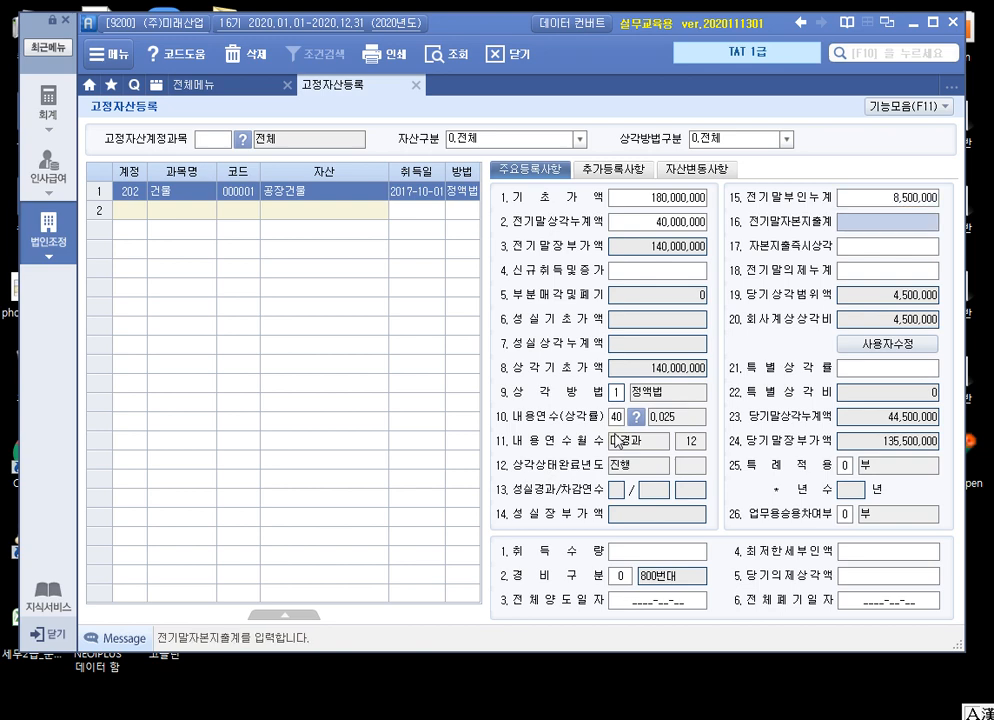
{"action": "key", "text": "Return"}
{"action": "key", "text": "Return"}
{"action": "key", "text": "Return"}
{"action": "key", "text": "Return"}
{"action": "key", "text": "Return"}
{"action": "key", "text": "Return"}
{"action": "key", "text": "Return"}
{"action": "key", "text": "Return"}
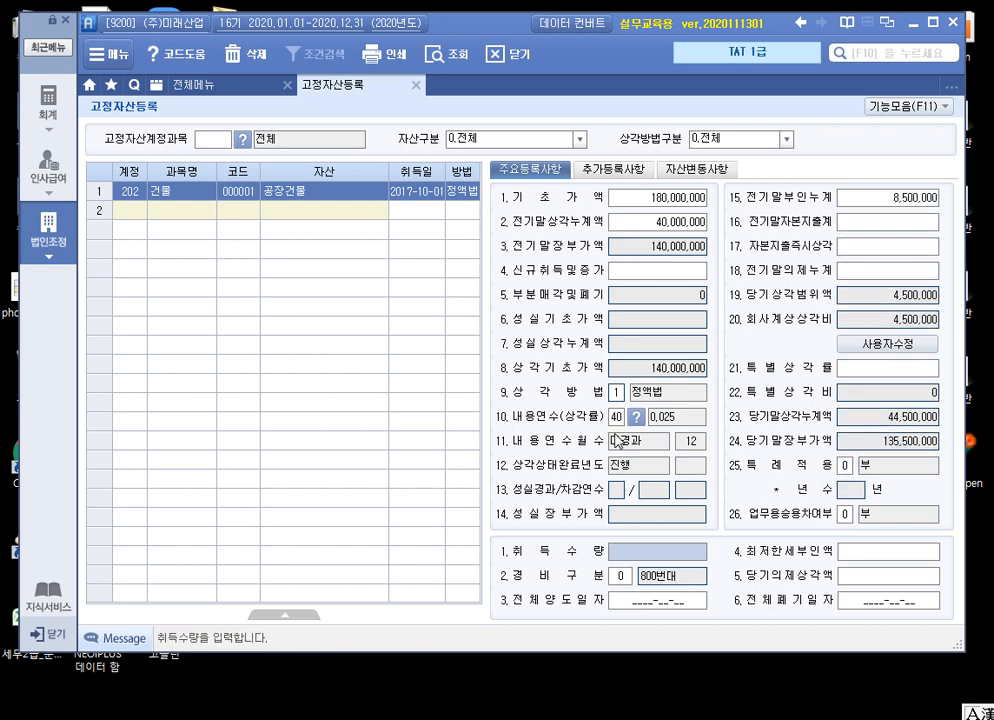
{"action": "key", "text": "Return"}
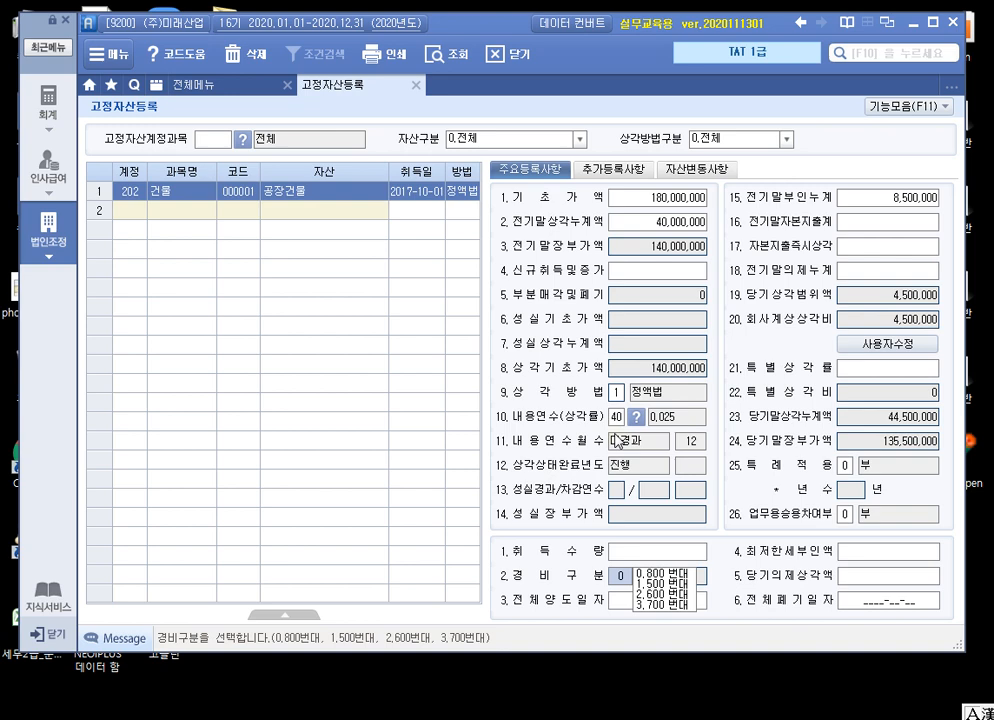
{"action": "type", "text": "1"}
{"action": "key", "text": "Return"}
{"action": "key", "text": "Return"}
{"action": "key", "text": "Return"}
{"action": "key", "text": "Return"}
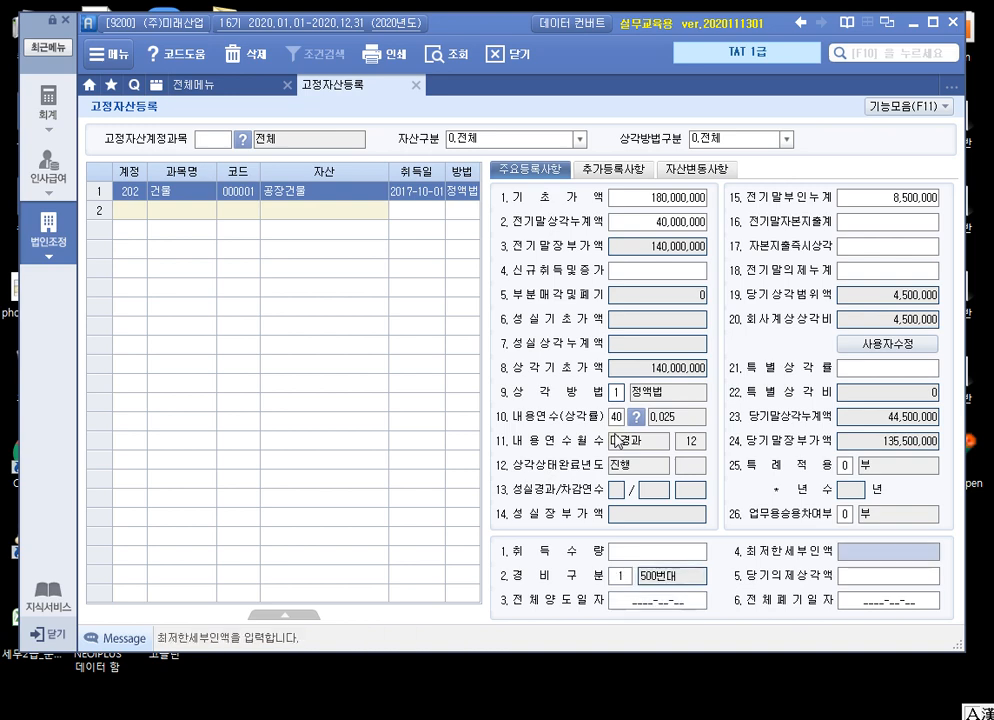
{"action": "key", "text": "Return"}
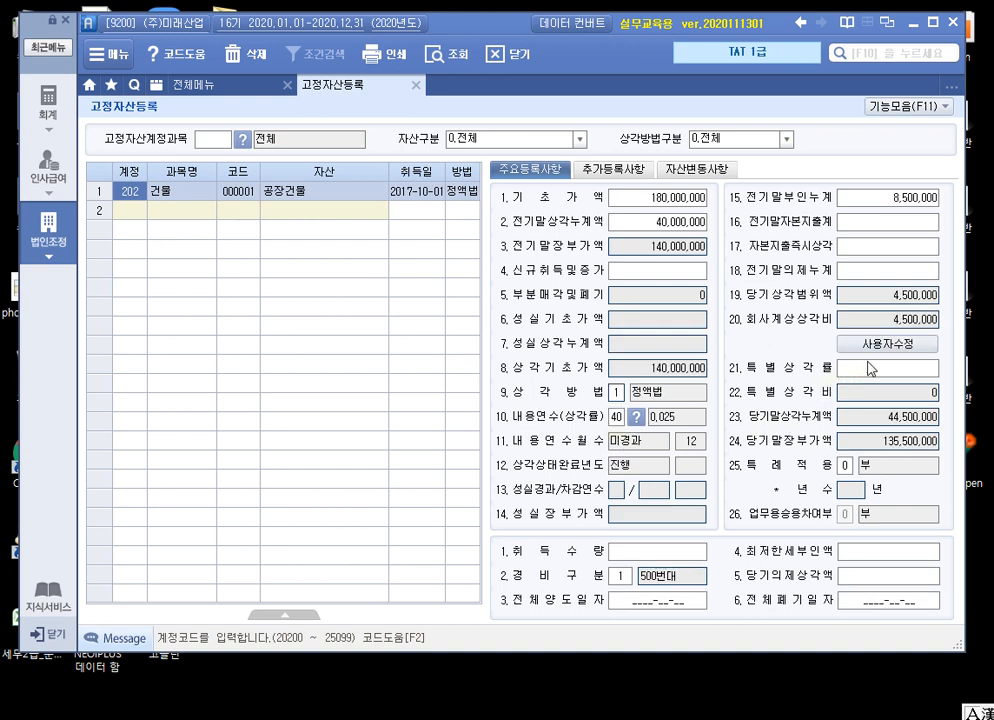
Override 공장건물's 회사계상상각비 with a user-edited amount of 3,000,000
{"action": "left_click", "coordinate": [884, 343]}
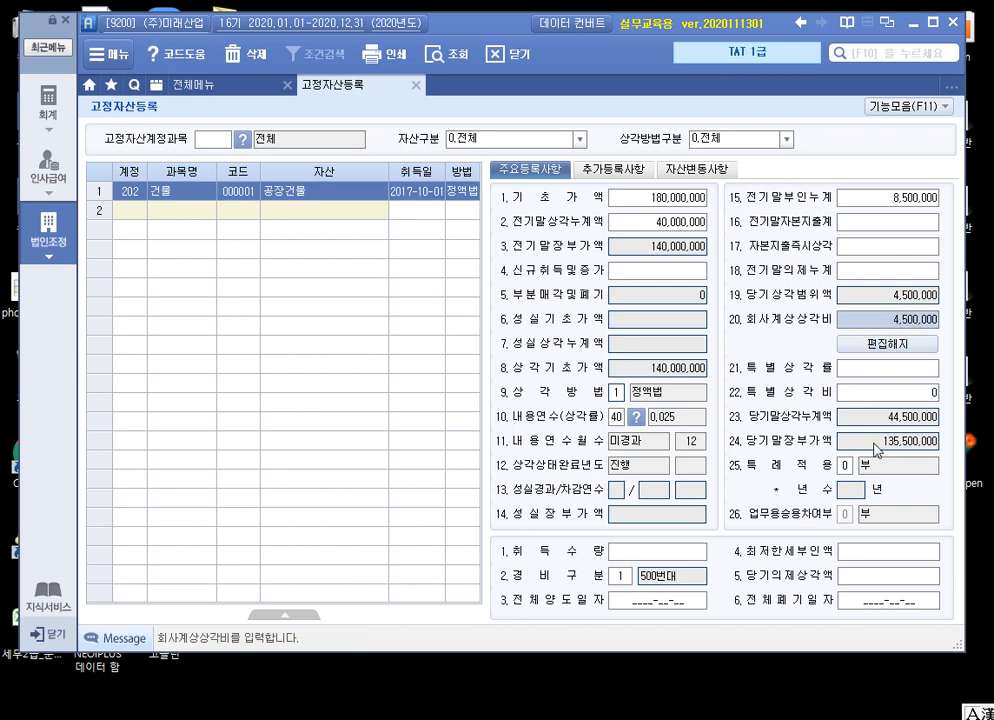
{"action": "type", "text": "3000000"}
{"action": "key", "text": "Return"}
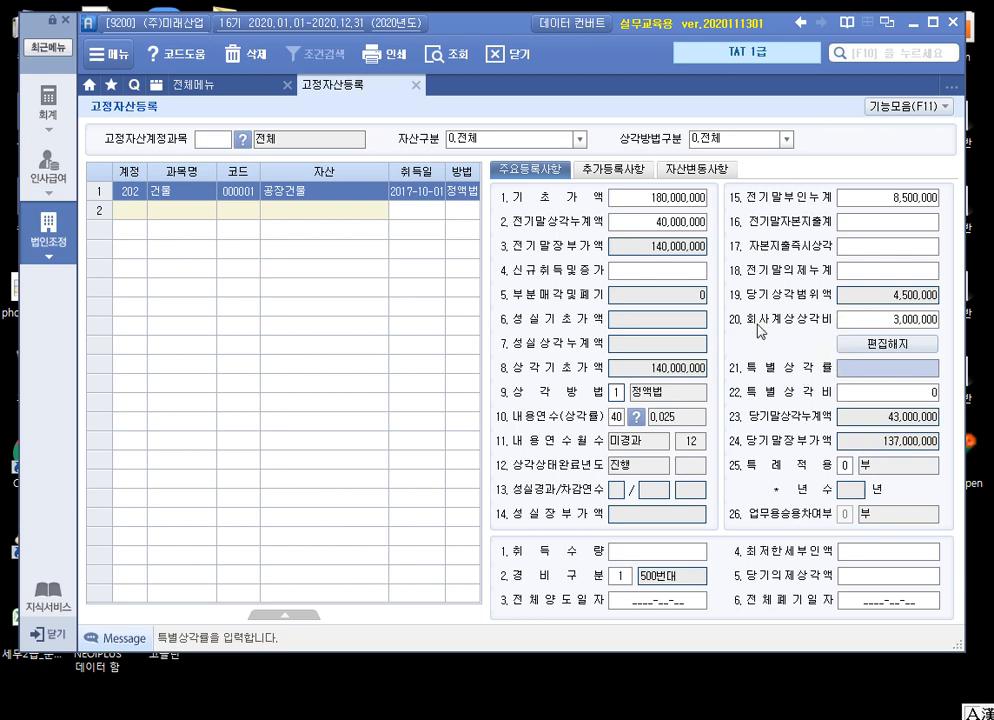
Assign 업종 code 08 (철골, 철근콘크리트조, 석조 등) to 공장건물 in its 추가등록사항
{"action": "left_click", "coordinate": [625, 178]}
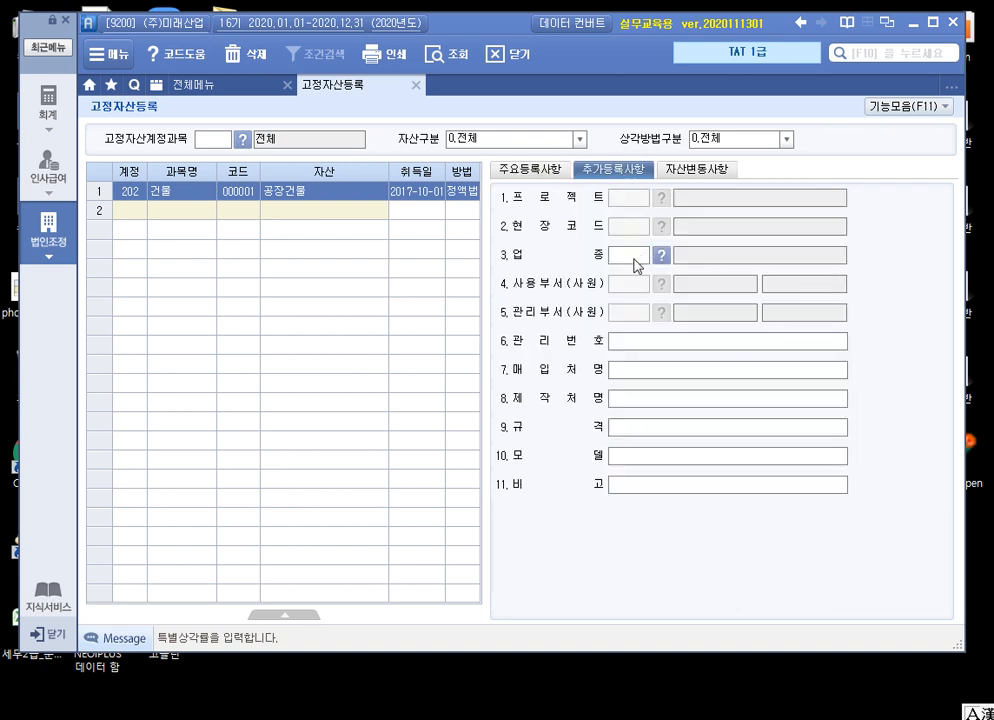
{"action": "left_click", "coordinate": [633, 258]}
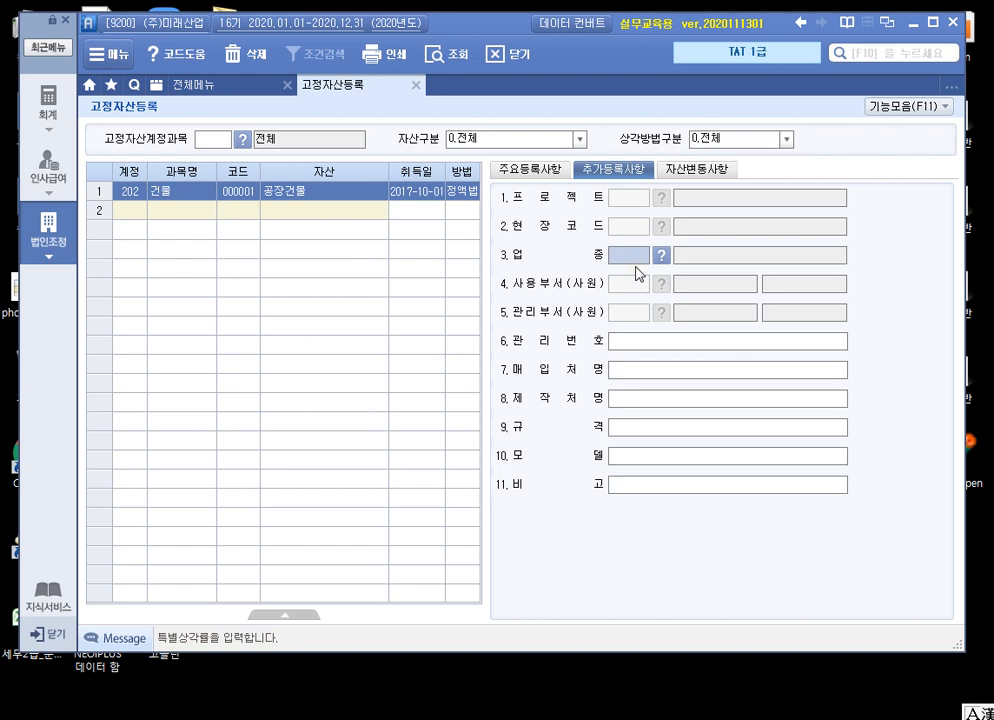
{"action": "type", "text": "0"}
{"action": "key", "text": "Return"}
{"action": "type", "text": "3"}
{"action": "key", "text": "Return"}
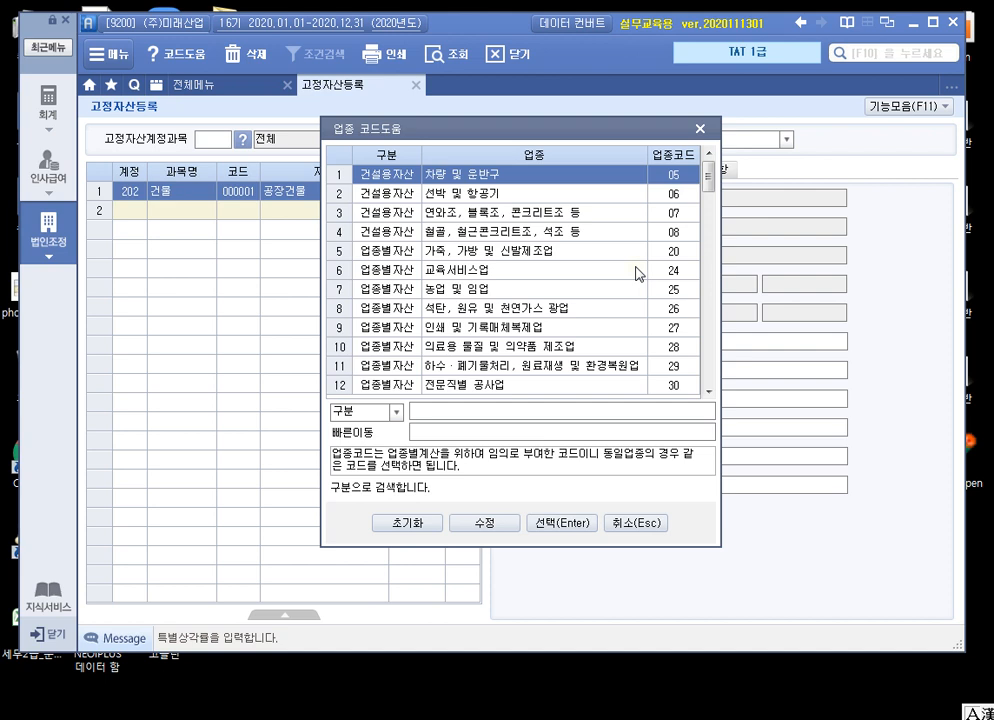
{"action": "key", "text": "Down"}
{"action": "key", "text": "Down"}
{"action": "key", "text": "Down"}
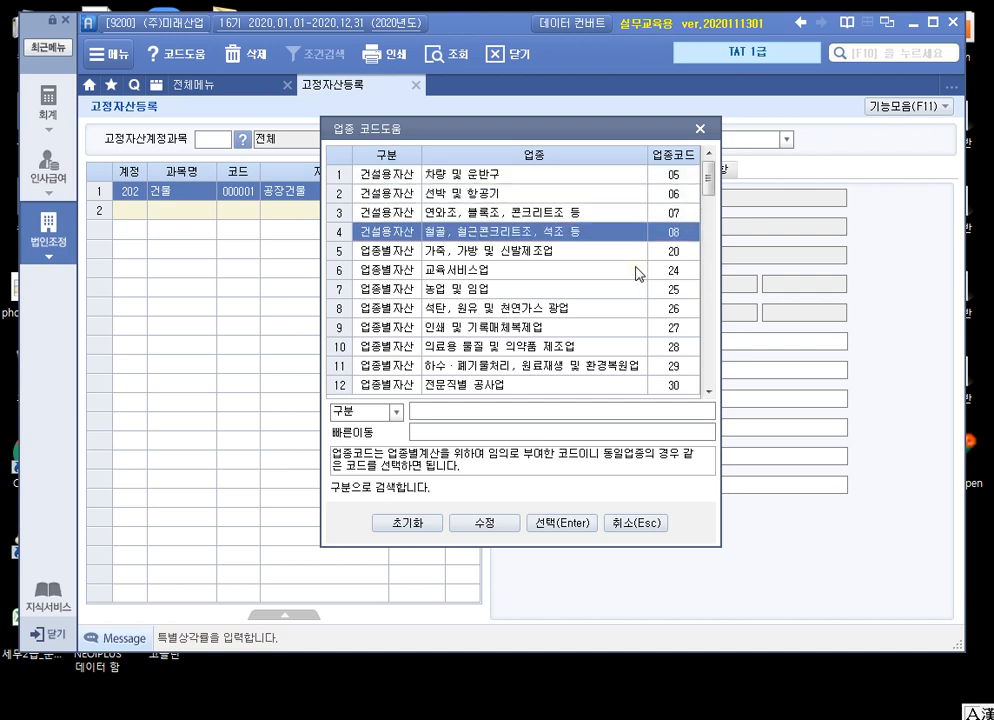
{"action": "key", "text": "Return"}
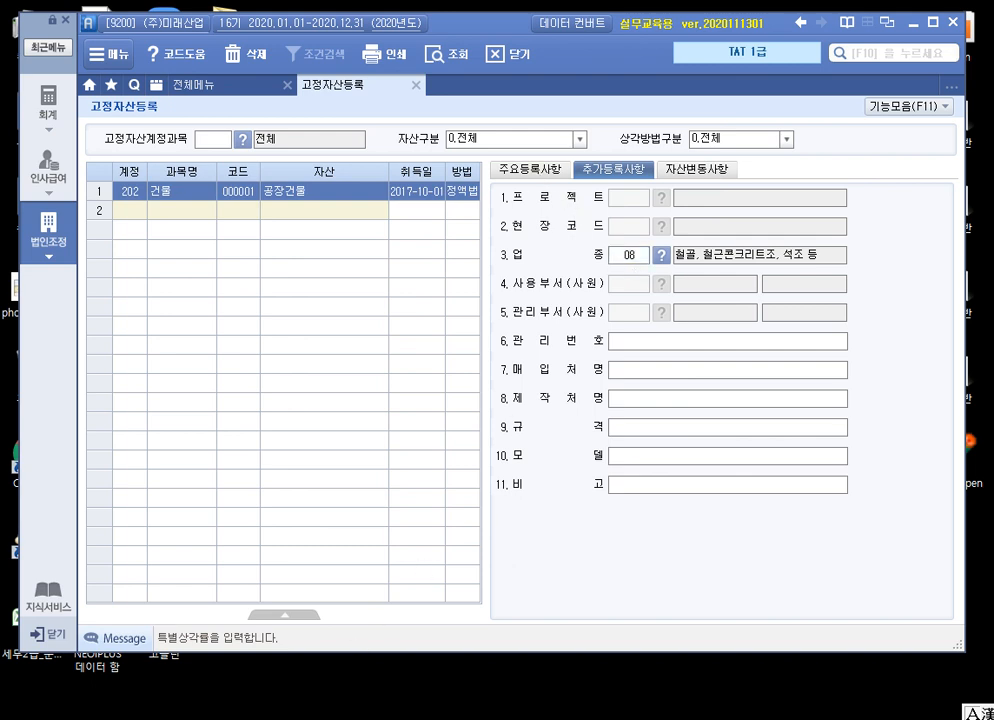
Compare the page 505 고정자산등록 solution in the textbook PDF with 공장건물's 주요등록사항 in Smart A
{"action": "key", "text": "alt+Tab"}
{"action": "scroll", "coordinate": [670, 393], "scroll_direction": "down", "scroll_amount": 10}
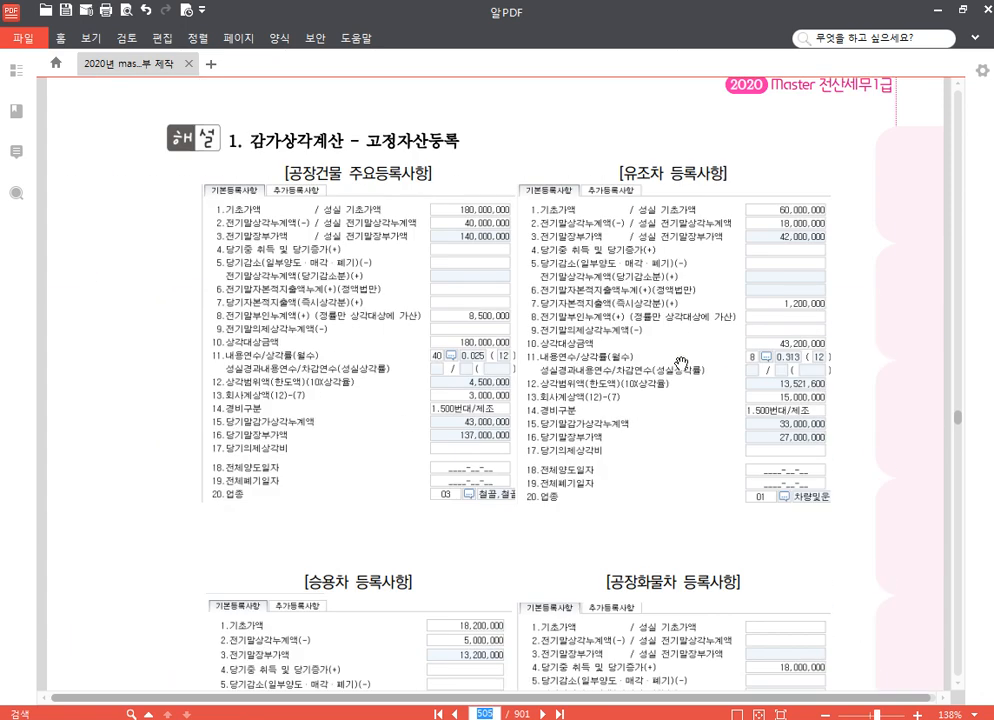
{"action": "scroll", "coordinate": [497, 242], "scroll_direction": "down", "scroll_amount": 2}
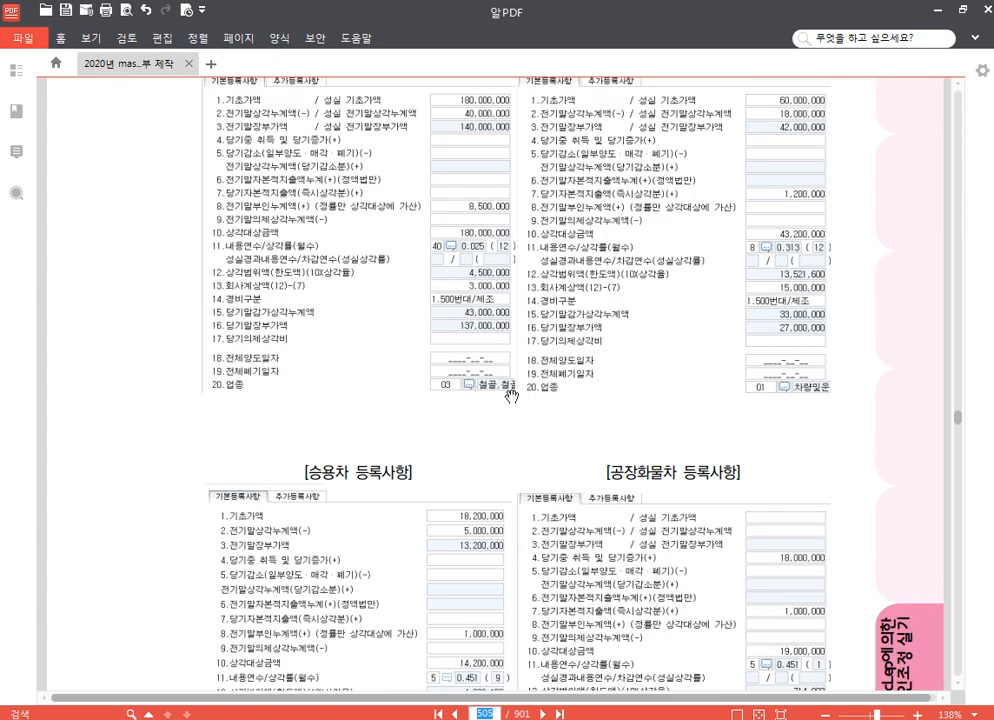
{"action": "key", "text": "alt+Tab"}
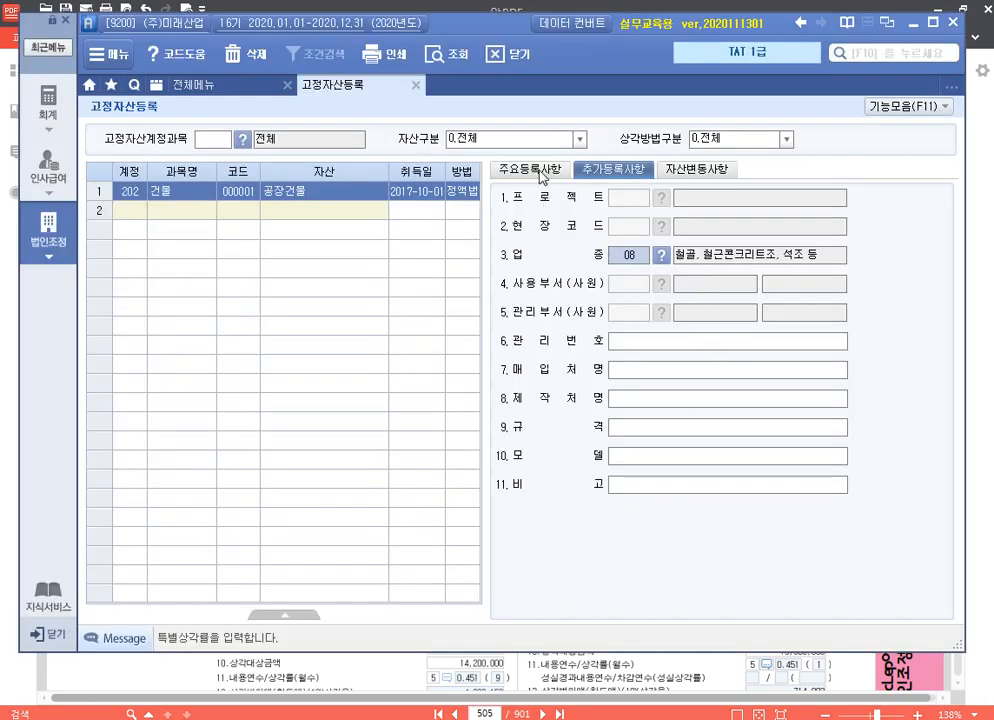
{"action": "left_click", "coordinate": [540, 172]}
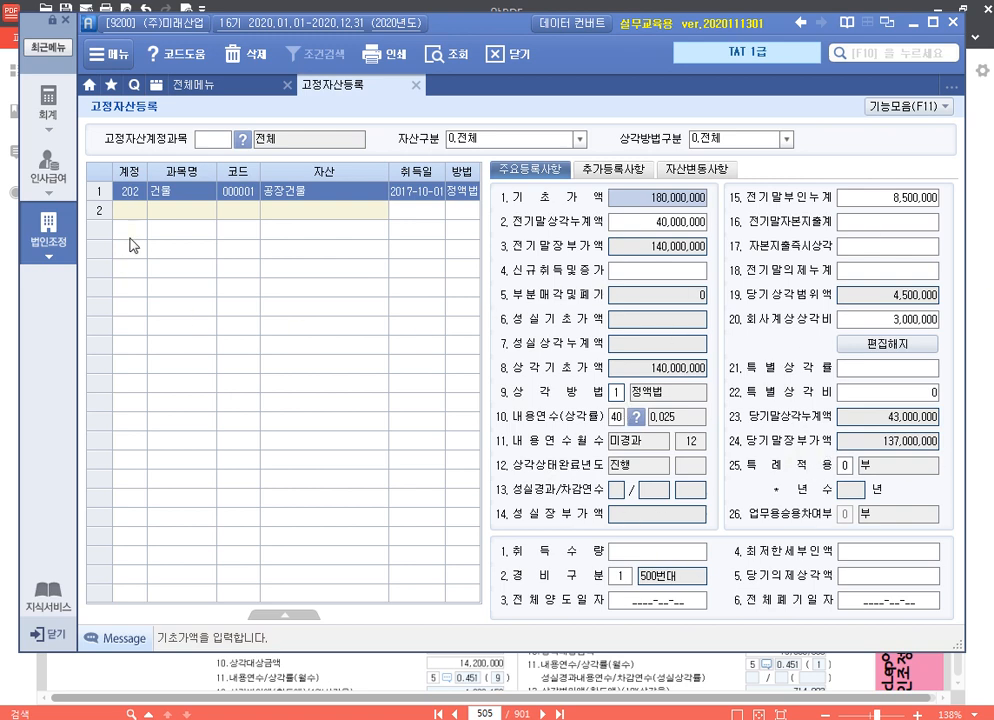
Add the asset 유조차(공장) under account 208 차량운반구 with asset code 000002 and acquisition date 2018-03-10
{"action": "left_click", "coordinate": [142, 213]}
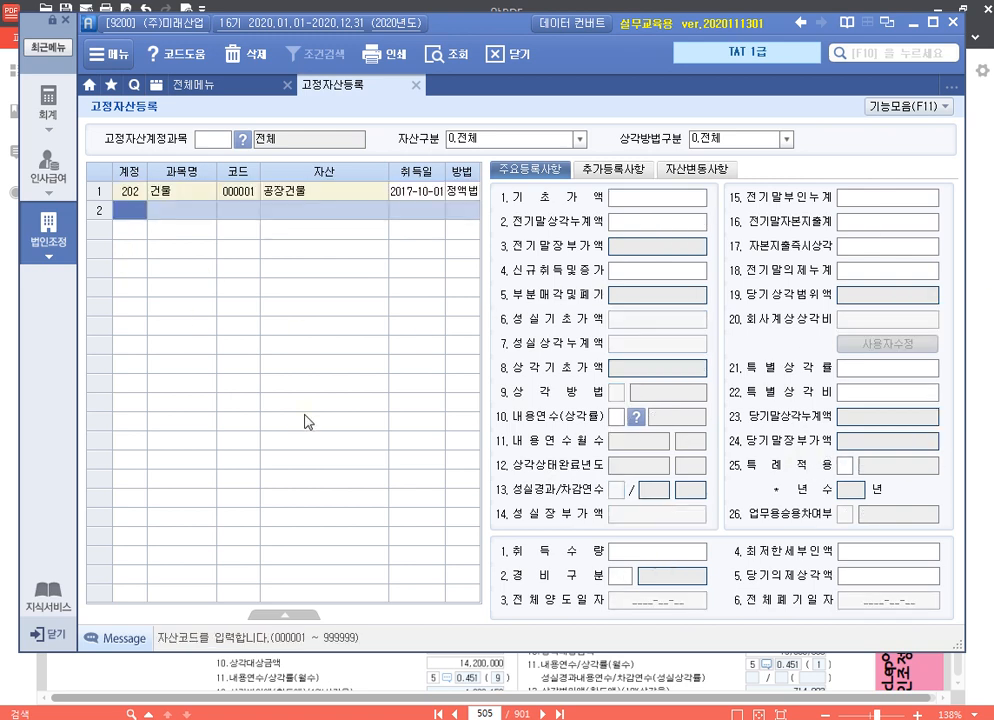
{"action": "type", "text": "208"}
{"action": "key", "text": "Return"}
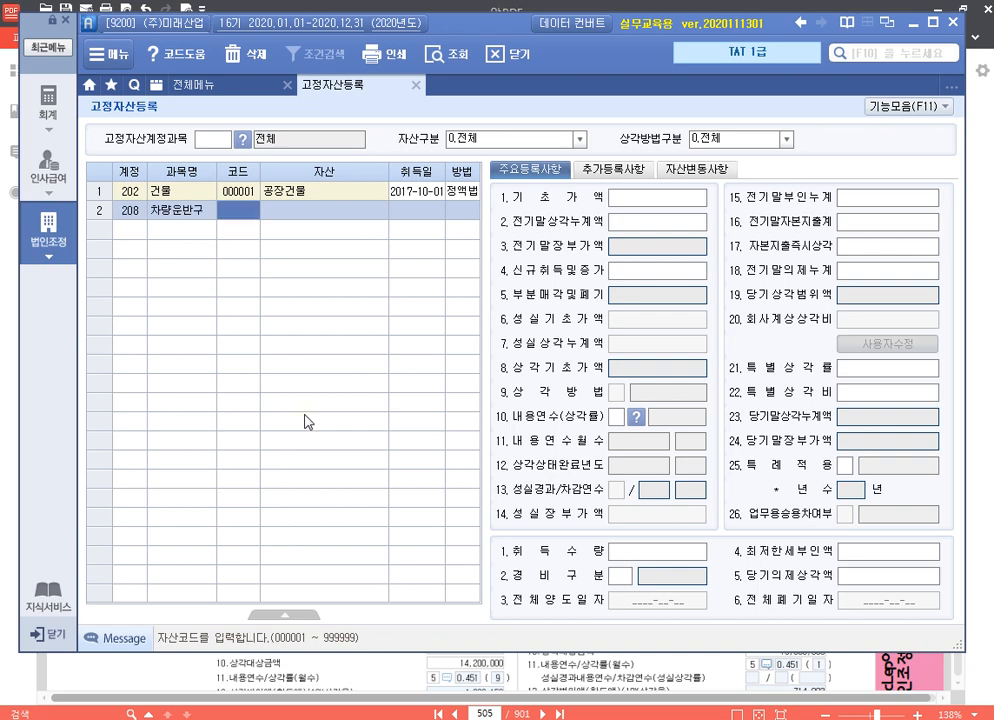
{"action": "type", "text": "2"}
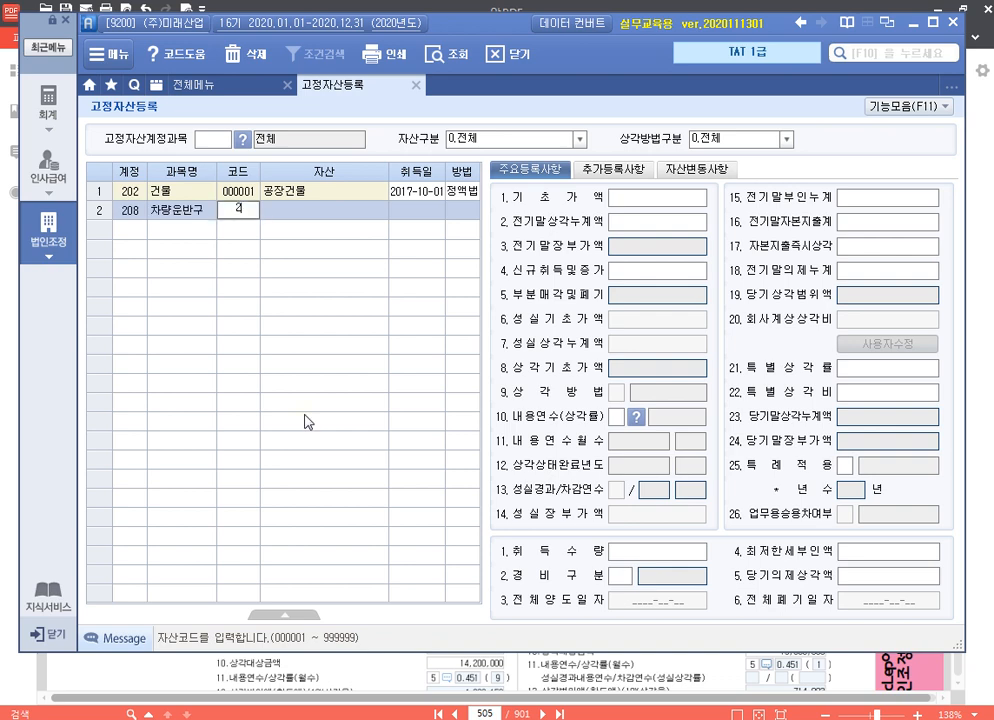
{"action": "key", "text": "Return"}
{"action": "type", "text": "유조차(공ㅈ"}
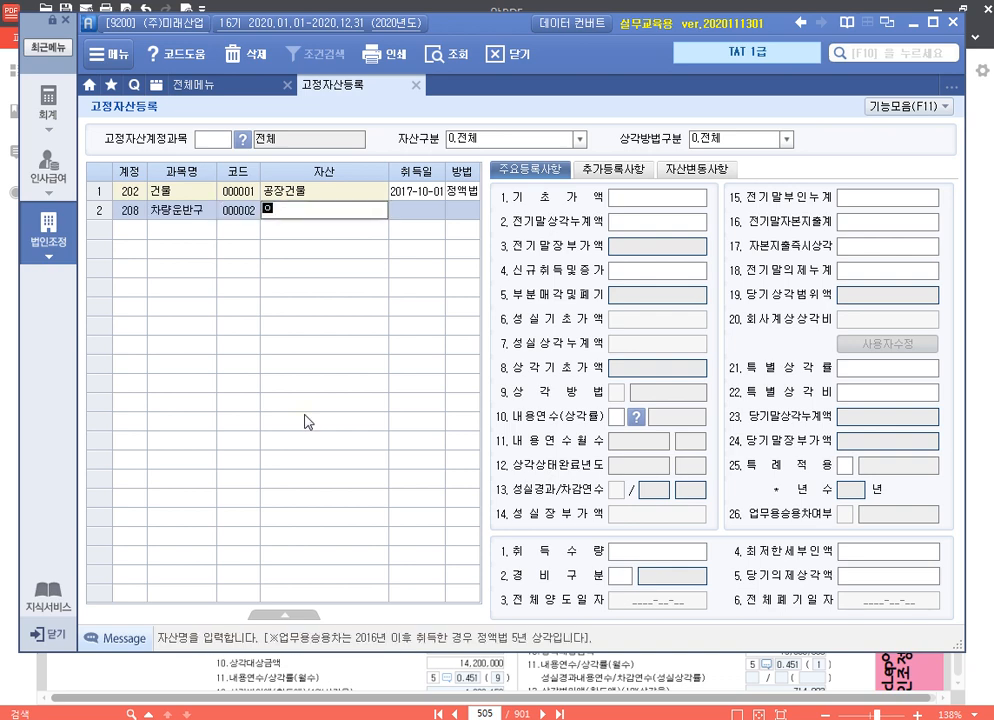
{"action": "type", "text": "ㅏㅇ)"}
{"action": "key", "text": "Return"}
{"action": "type", "text": "20180310"}
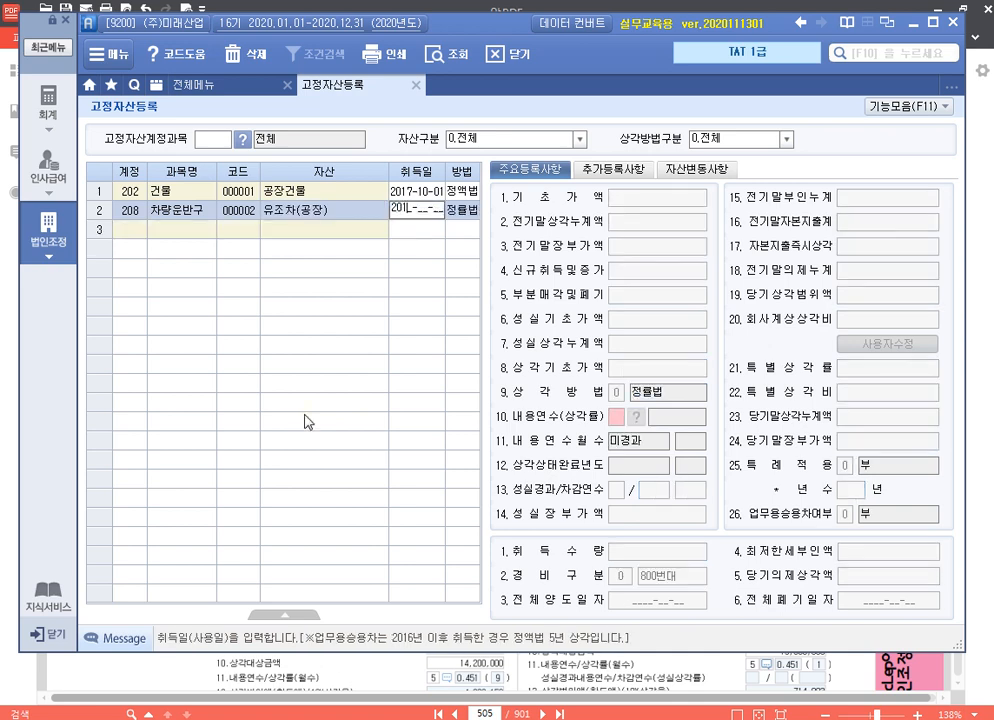
{"action": "key", "text": "Return"}
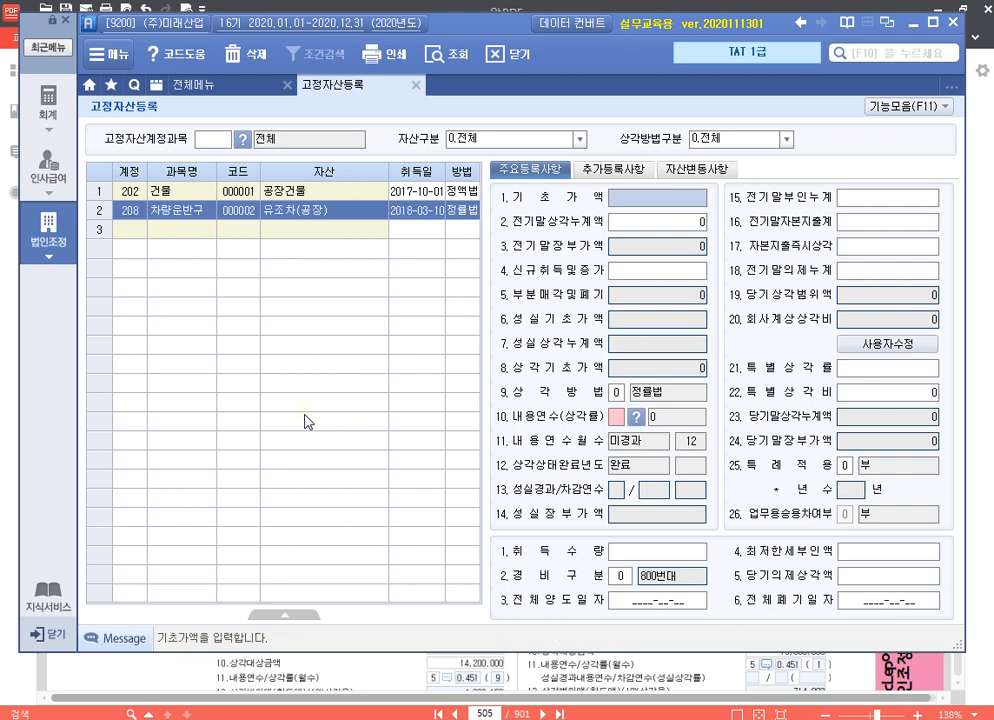
Enter 유조차(공장)'s 기초가액 of 60,000,000 and 전기말상각누계액 of 18,000,000
{"action": "type", "text": "60000000"}
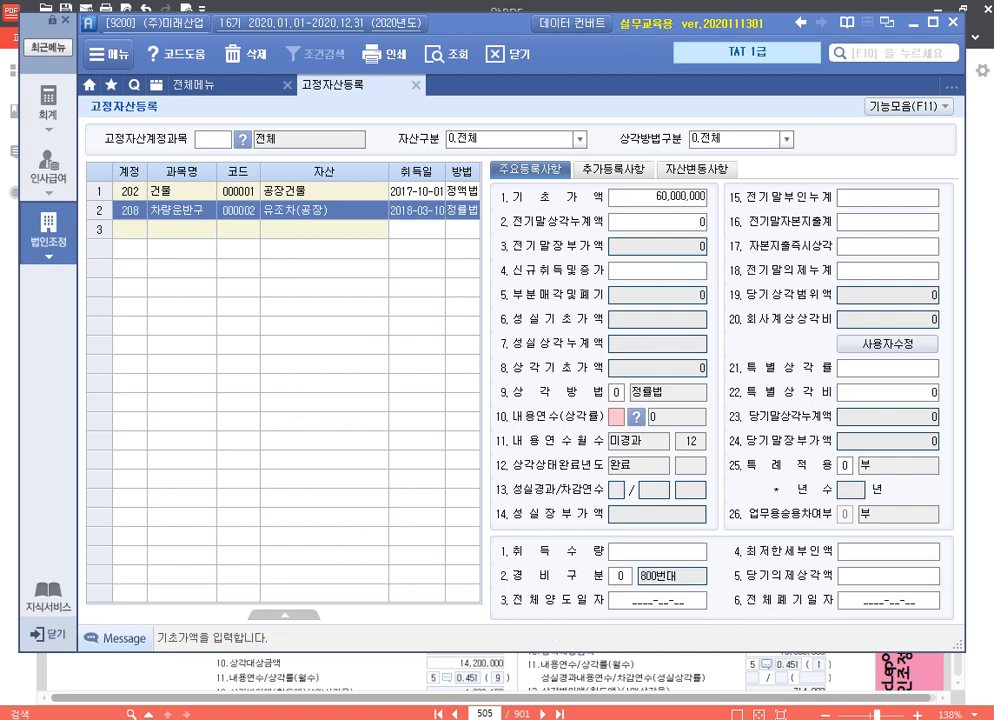
{"action": "key", "text": "Return"}
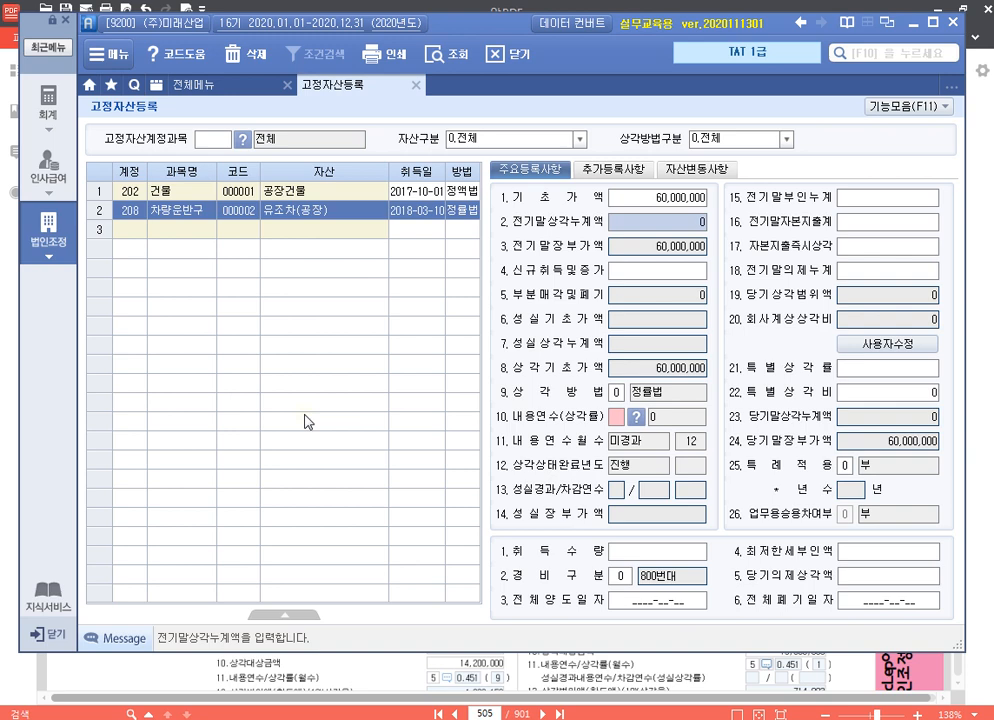
{"action": "type", "text": "18000000"}
{"action": "key", "text": "Return"}
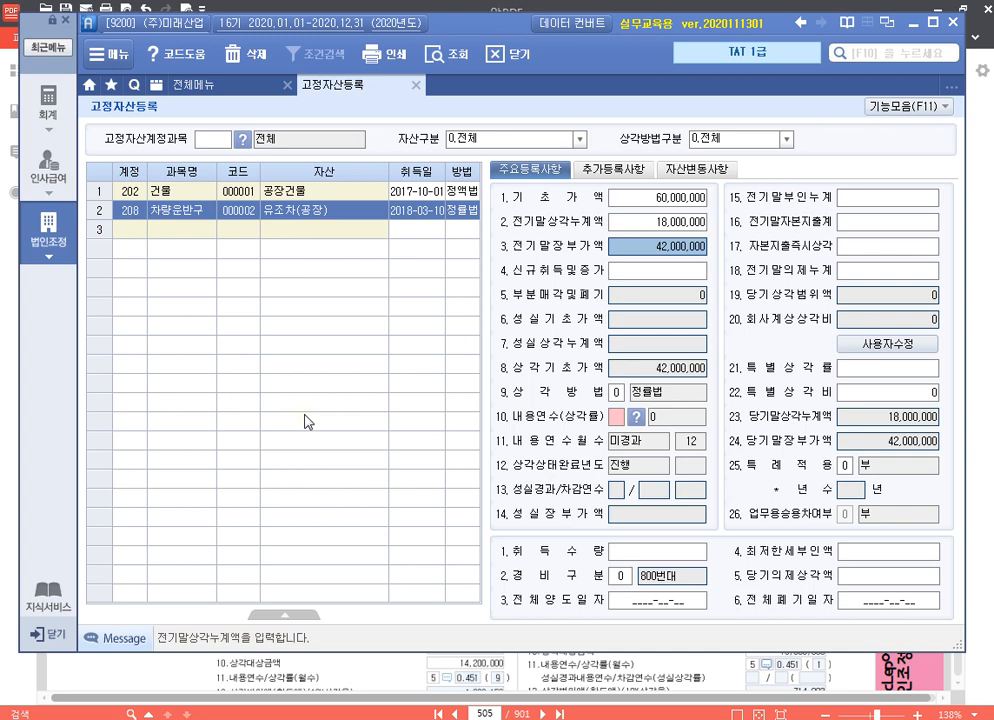
Set 유조차(공장)'s 내용연수 to 8 years, keeping the 정률법 depreciation method
{"action": "key", "text": "Return"}
{"action": "key", "text": "Return"}
{"action": "key", "text": "Return"}
{"action": "key", "text": "Return"}
{"action": "key", "text": "Return"}
{"action": "key", "text": "Return"}
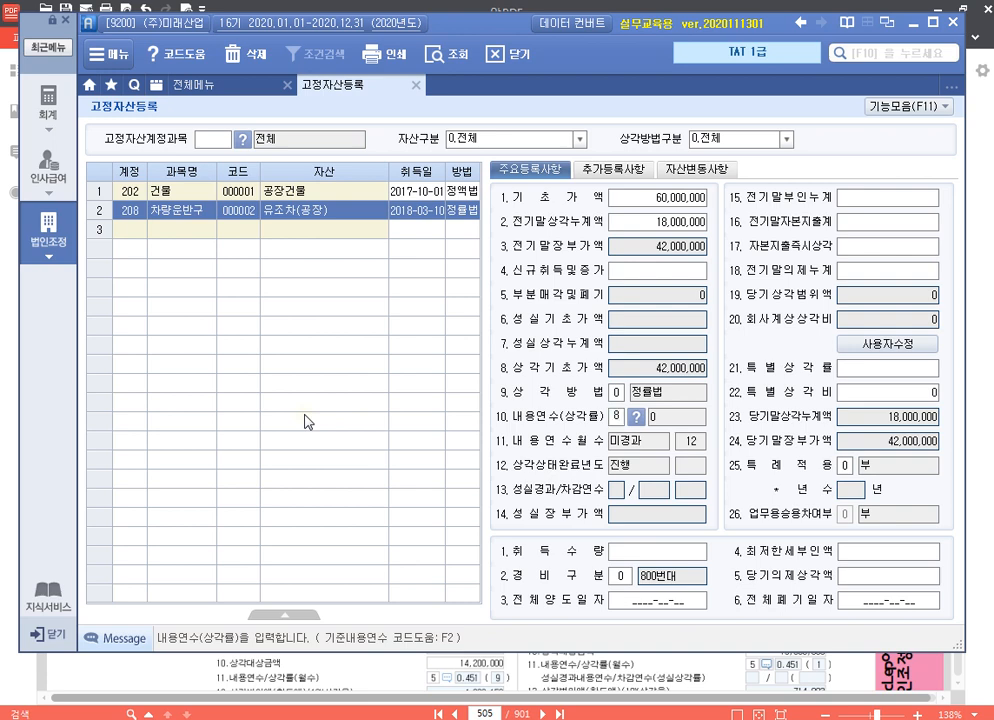
{"action": "type", "text": "8"}
{"action": "key", "text": "Return"}
{"action": "key", "text": "Return"}
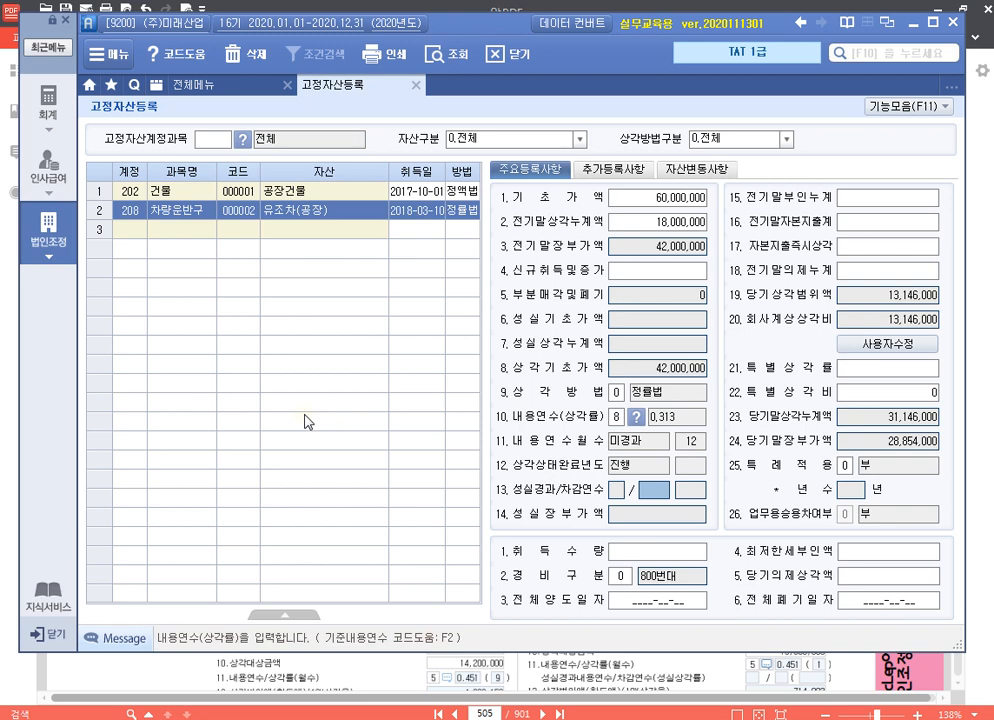
Enter 1,200,000 as 유조차(공장)'s 자본지출즉시상각 amount
{"action": "key", "text": "Return"}
{"action": "key", "text": "Return"}
{"action": "key", "text": "Return"}
{"action": "key", "text": "Return"}
{"action": "key", "text": "Return"}
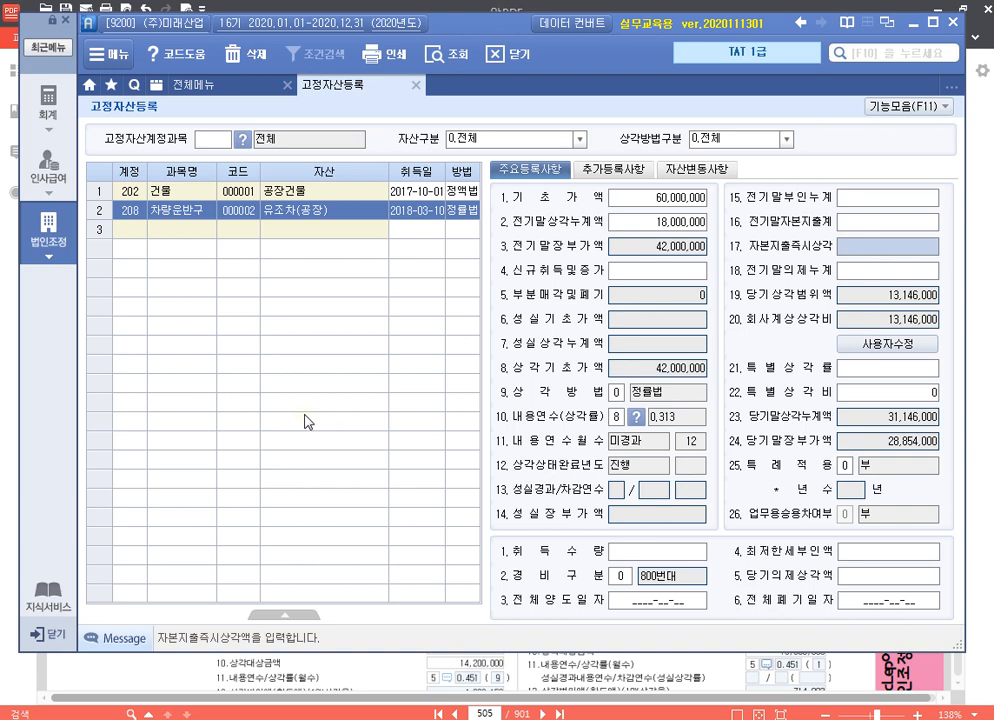
{"action": "type", "text": "1200000"}
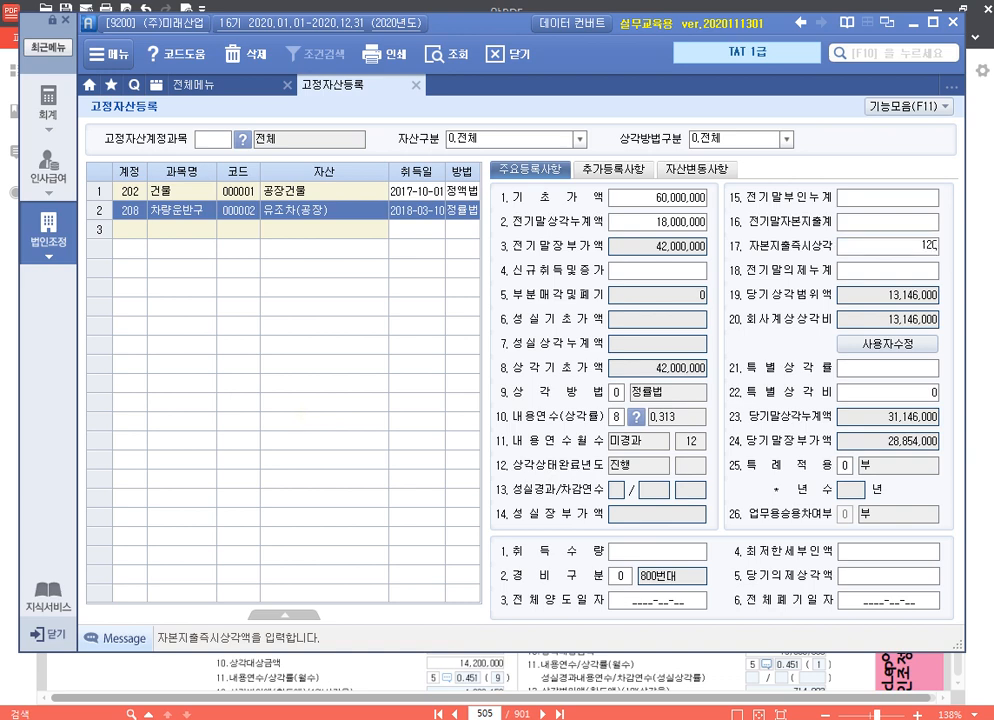
{"action": "key", "text": "Return"}
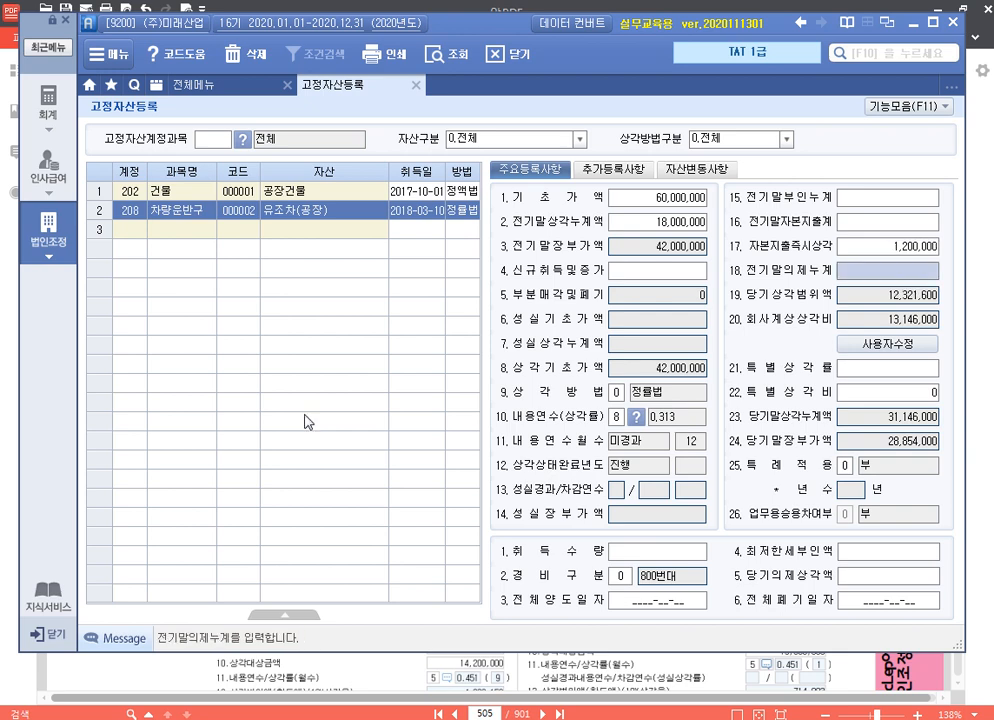
Set 유조차(공장)'s 경비구분 to 1.500번대, leaving 전기말의제누계, 특별상각률 and 취득수량 blank
{"action": "key", "text": "Return"}
{"action": "key", "text": "Return"}
{"action": "key", "text": "Return"}
{"action": "key", "text": "Return"}
{"action": "key", "text": "Return"}
{"action": "key", "text": "Return"}
{"action": "key", "text": "Return"}
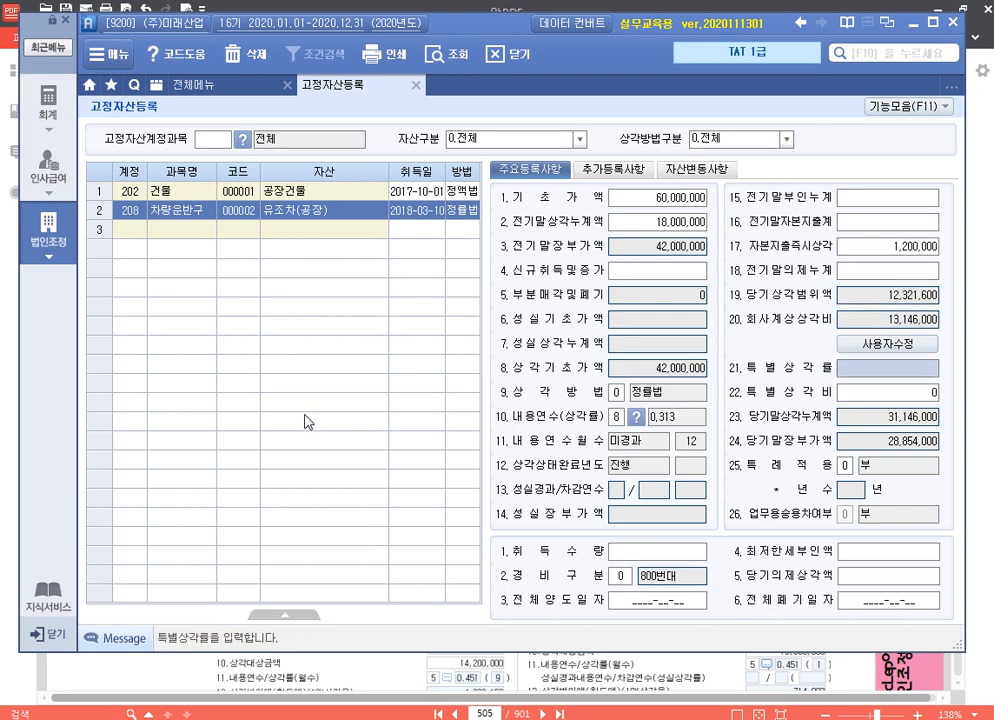
{"action": "key", "text": "Return"}
{"action": "key", "text": "Return"}
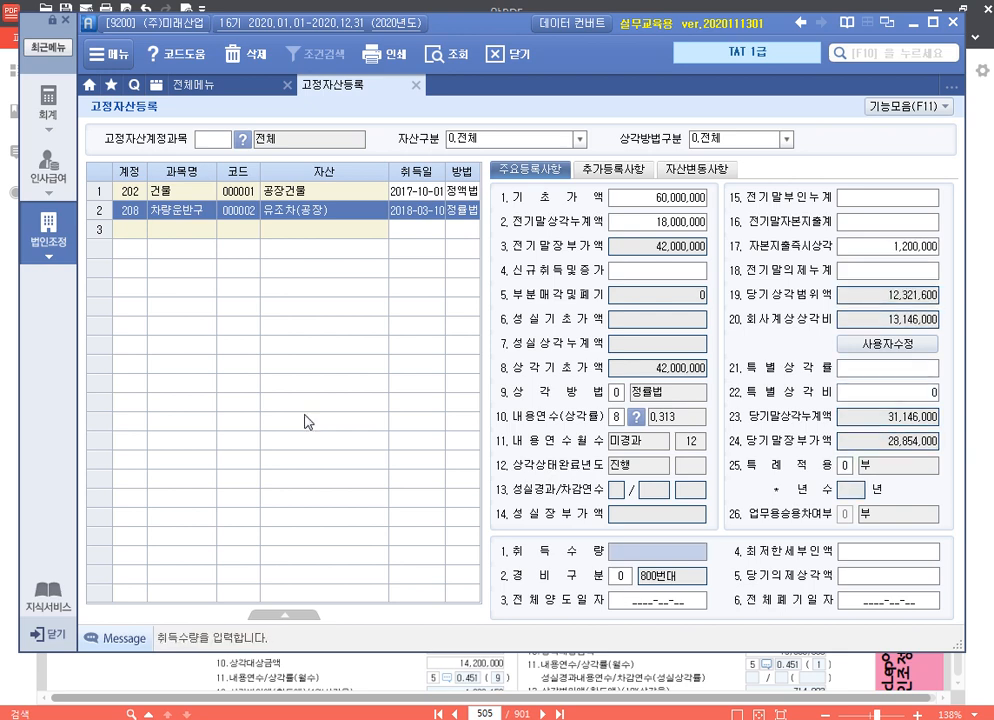
{"action": "type", "text": "1"}
{"action": "key", "text": "Return"}
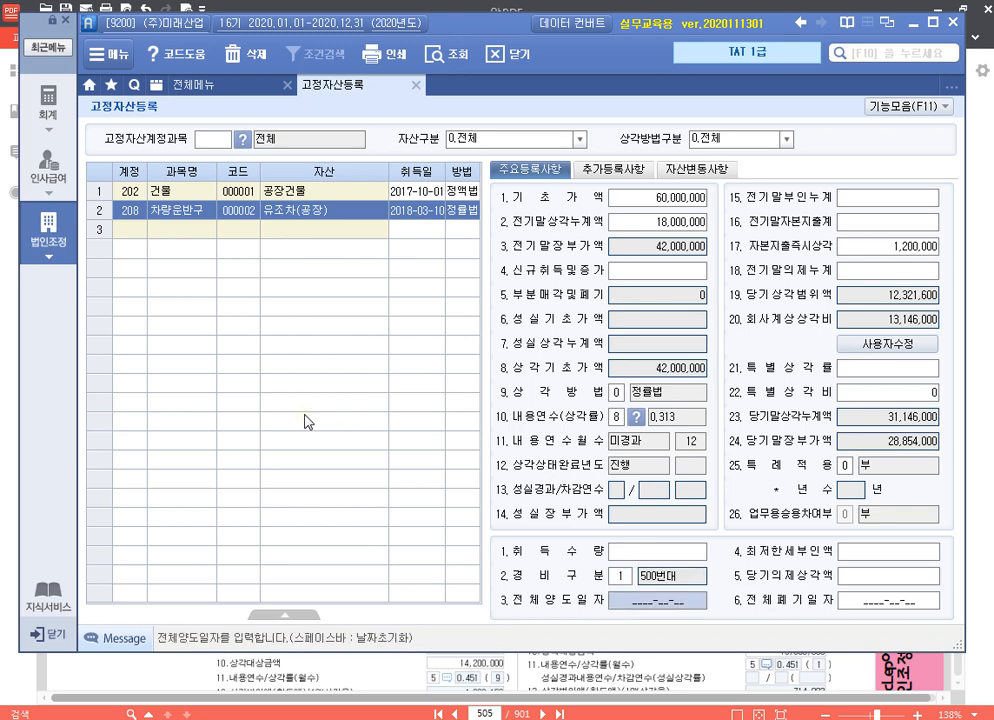
Override 유조차(공장)'s 회사계상상각비 with a user-edited amount of 15,000,000
{"action": "left_click", "coordinate": [887, 343]}
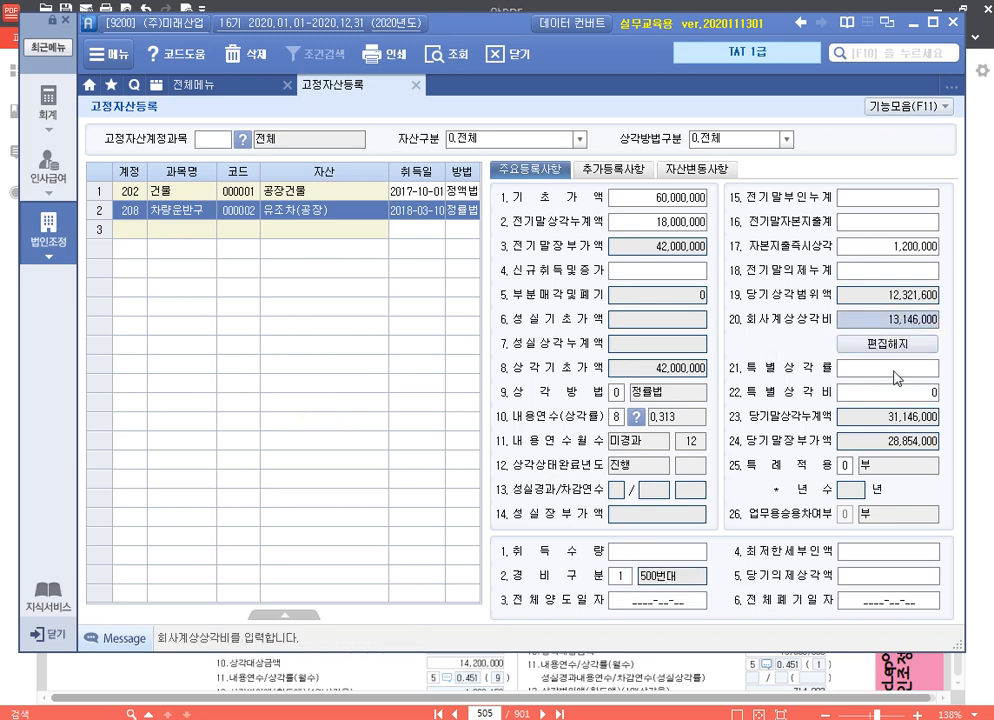
{"action": "type", "text": "15000000"}
{"action": "key", "text": "Return"}
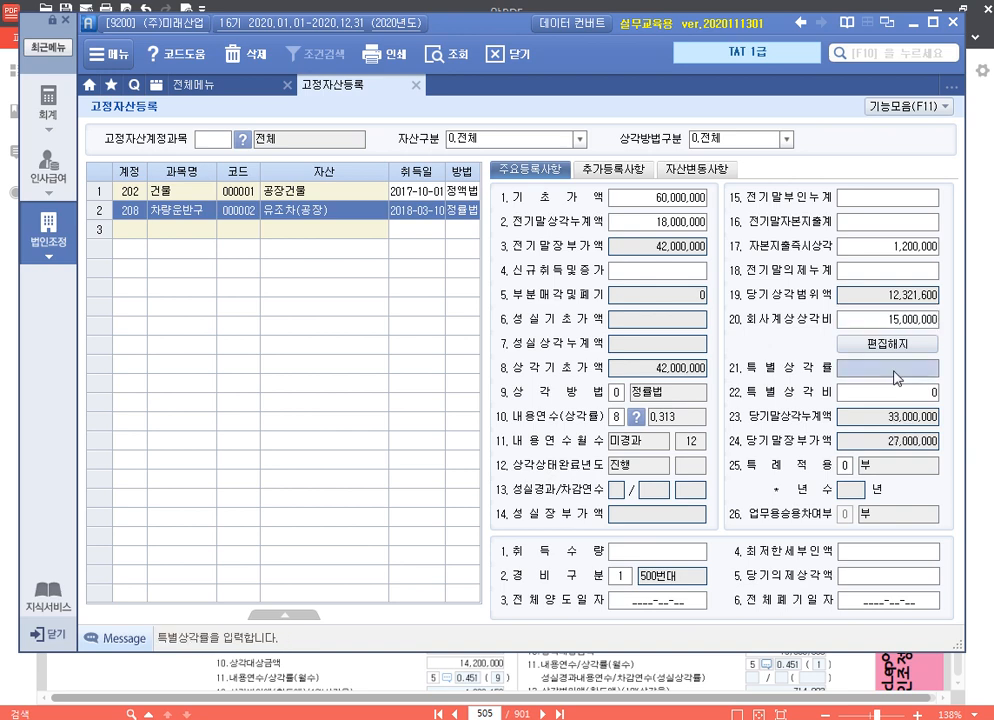
{"action": "key", "text": "Up"}
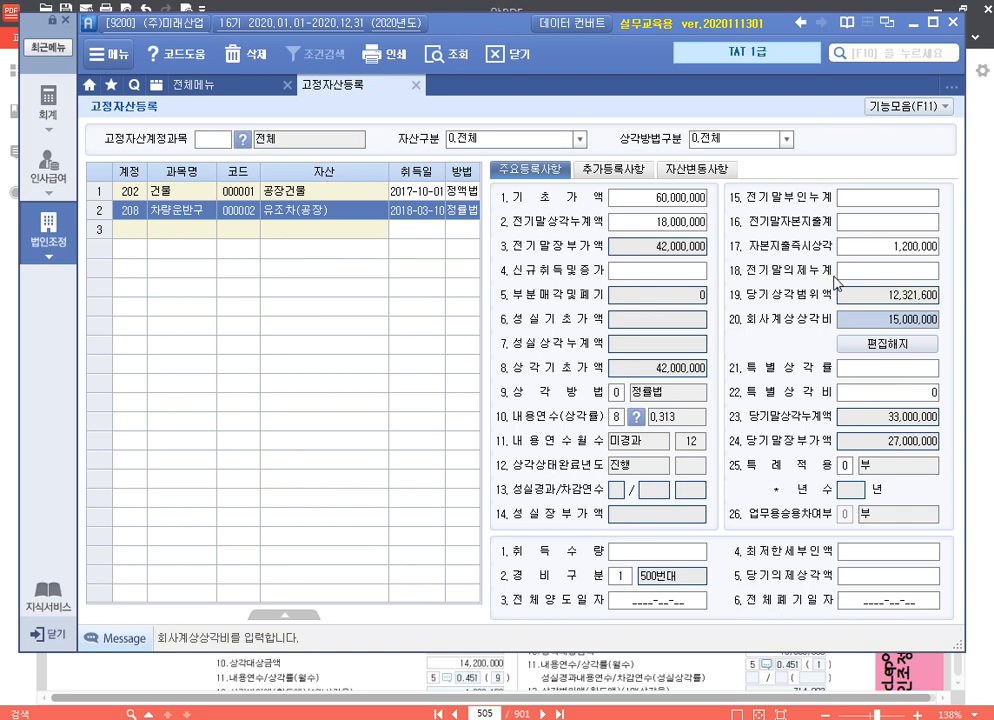
Assign 업종 code 05 (차량 및 운반구) to 유조차(공장) in its 추가등록사항
{"action": "left_click", "coordinate": [613, 170]}
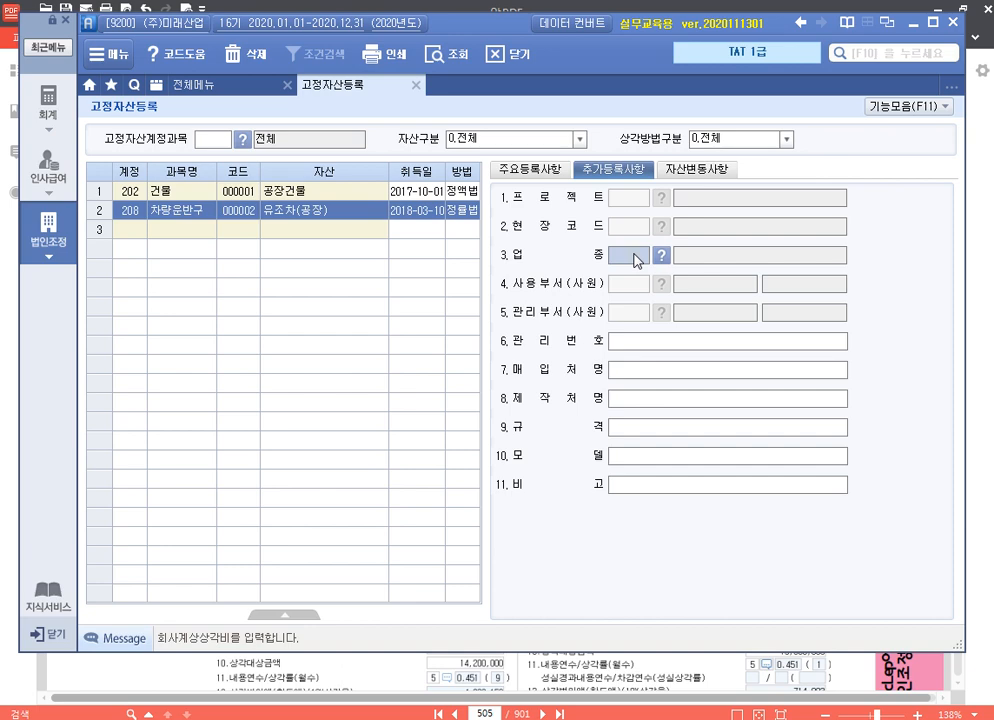
{"action": "double_click", "coordinate": [635, 260]}
{"action": "key", "text": "Return"}
Look through the available 업종 codes without changing the selection, and return to 유조차(공장)'s 주요등록사항
{"action": "double_click", "coordinate": [631, 256]}
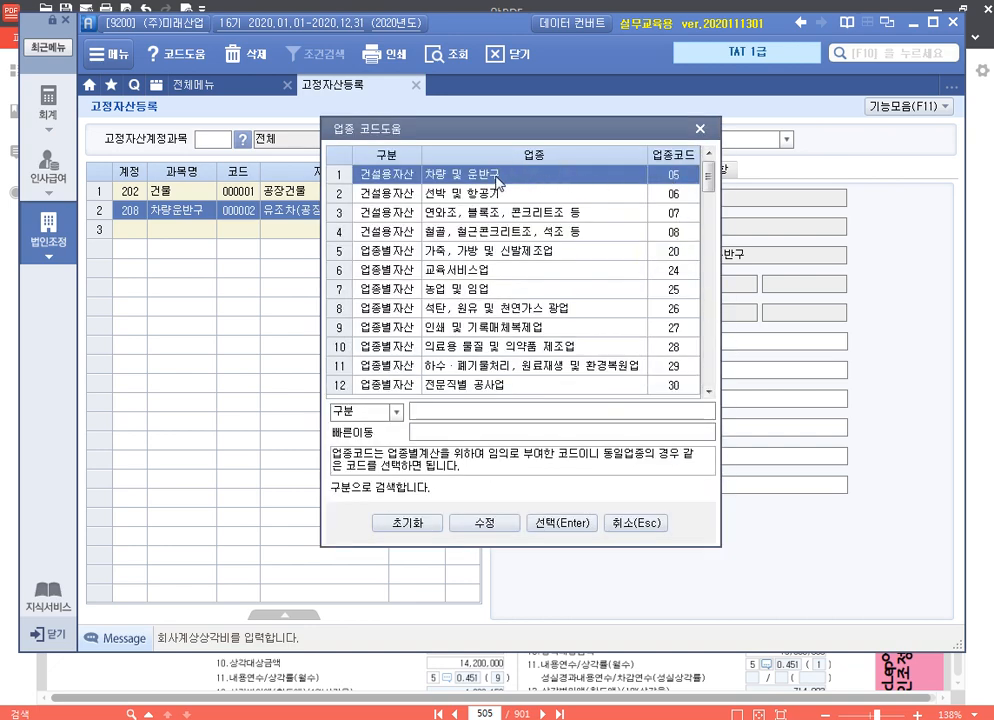
{"action": "scroll", "coordinate": [588, 297], "scroll_direction": "down", "scroll_amount": 3}
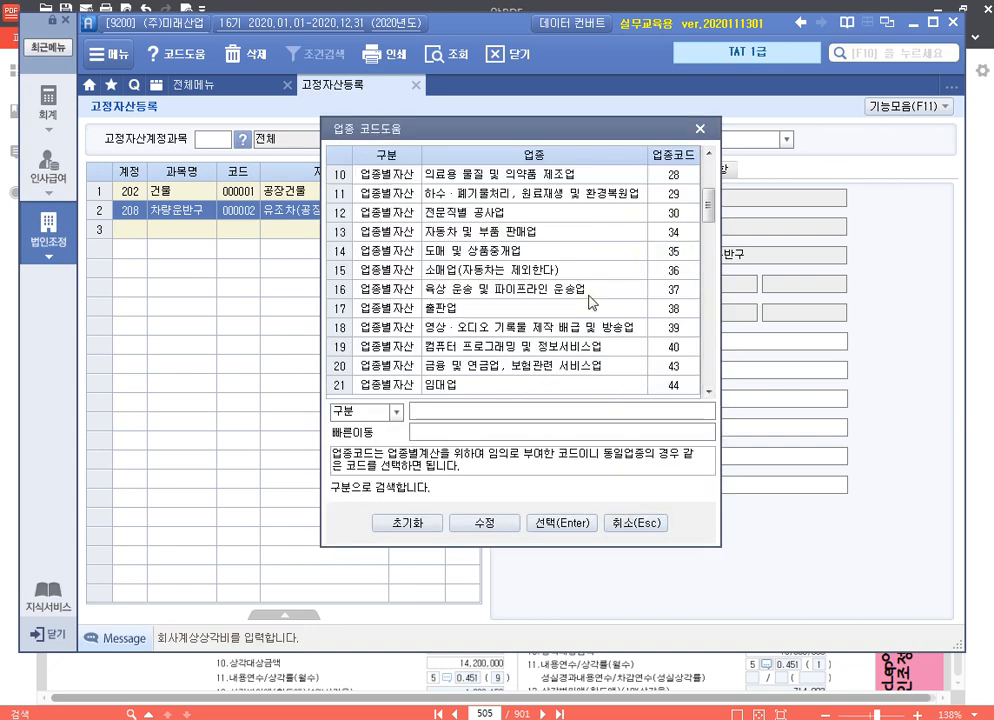
{"action": "scroll", "coordinate": [528, 297], "scroll_direction": "up", "scroll_amount": 3}
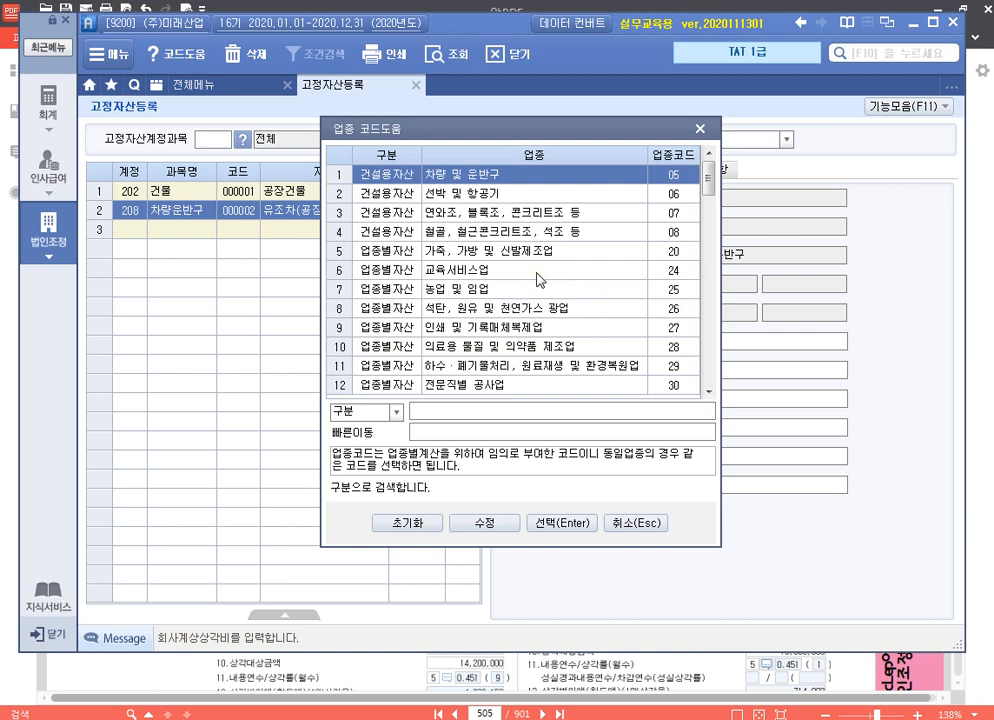
{"action": "scroll", "coordinate": [540, 280], "scroll_direction": "down", "scroll_amount": 20}
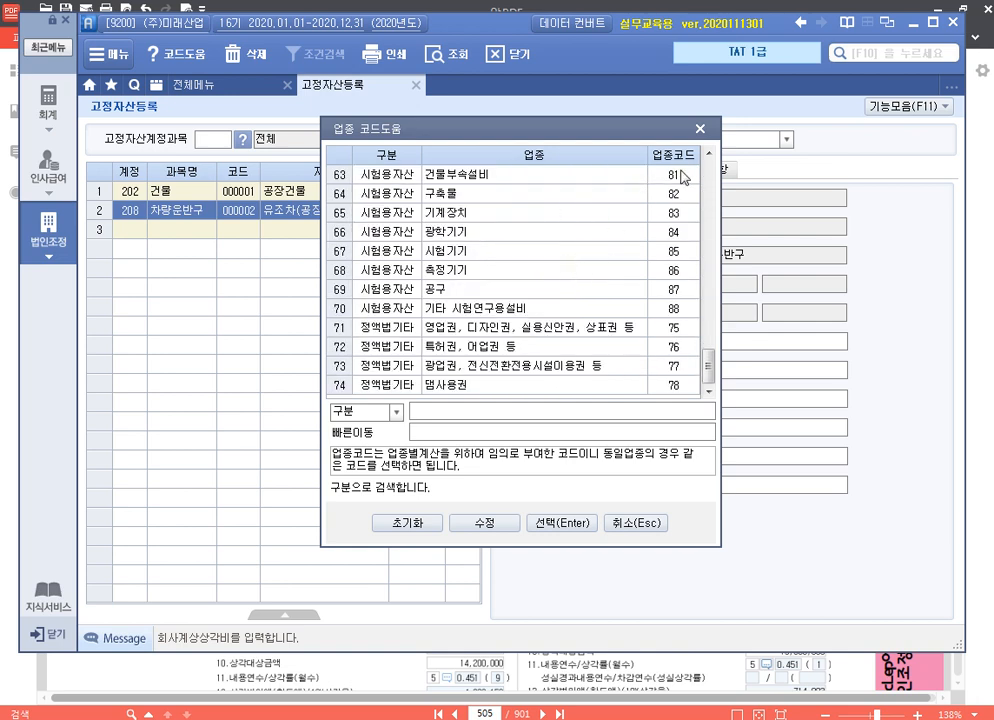
{"action": "key", "text": "Escape"}
{"action": "left_click", "coordinate": [568, 177]}
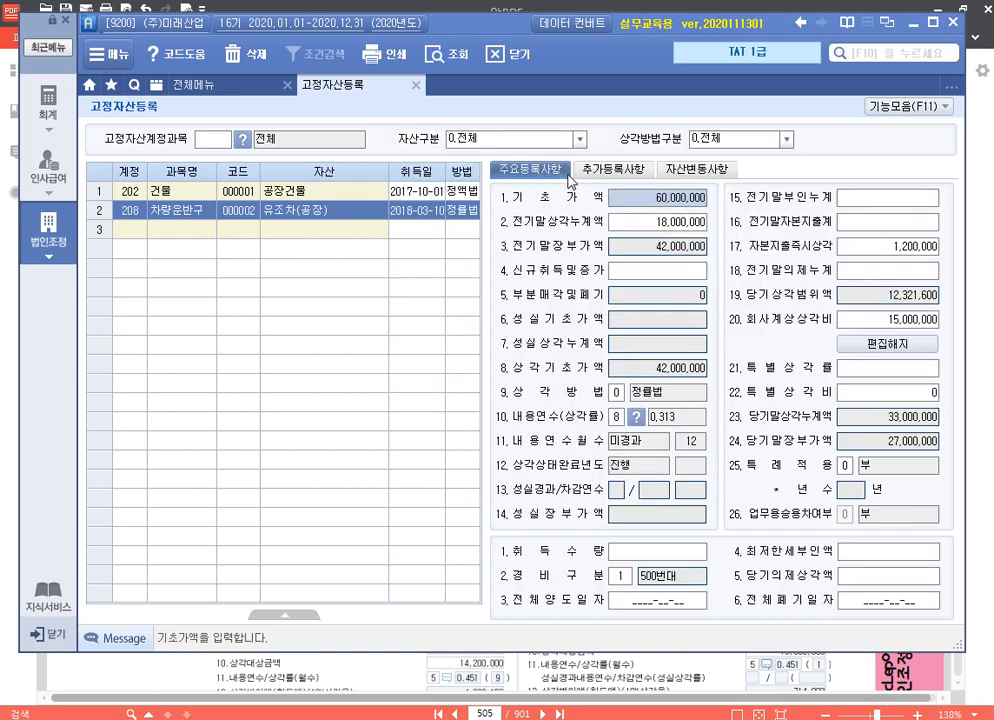
Add the asset 승용차 under account 208 차량운반구 with asset code 000003 and acquisition date 2019-07-01
{"action": "left_click", "coordinate": [147, 233]}
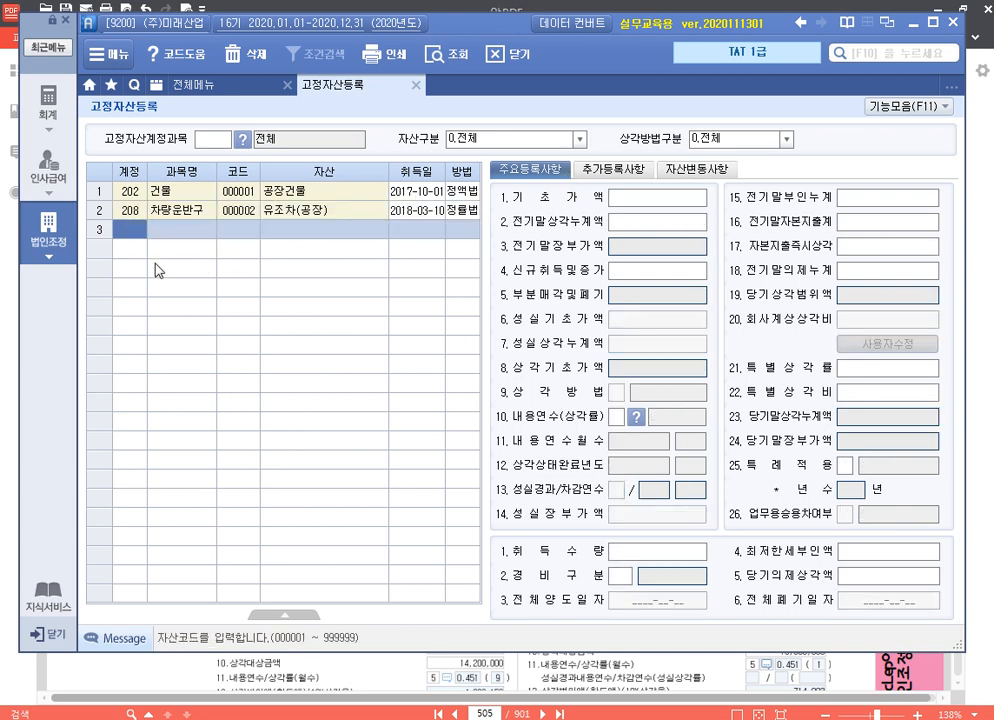
{"action": "type", "text": "208"}
{"action": "key", "text": "Return"}
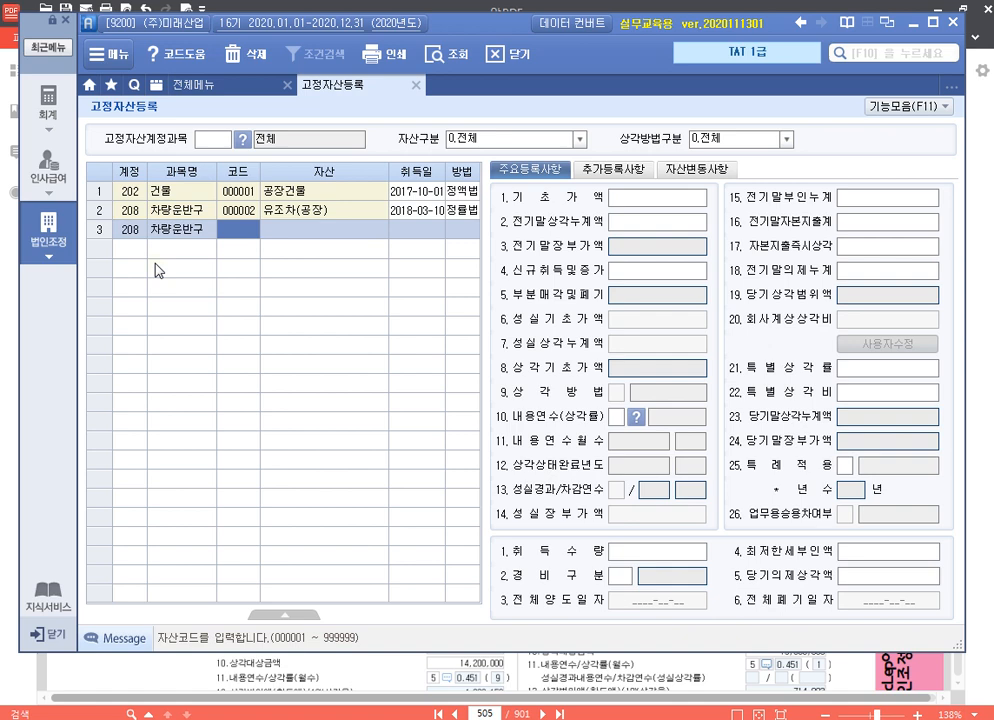
{"action": "type", "text": "3"}
{"action": "key", "text": "Return"}
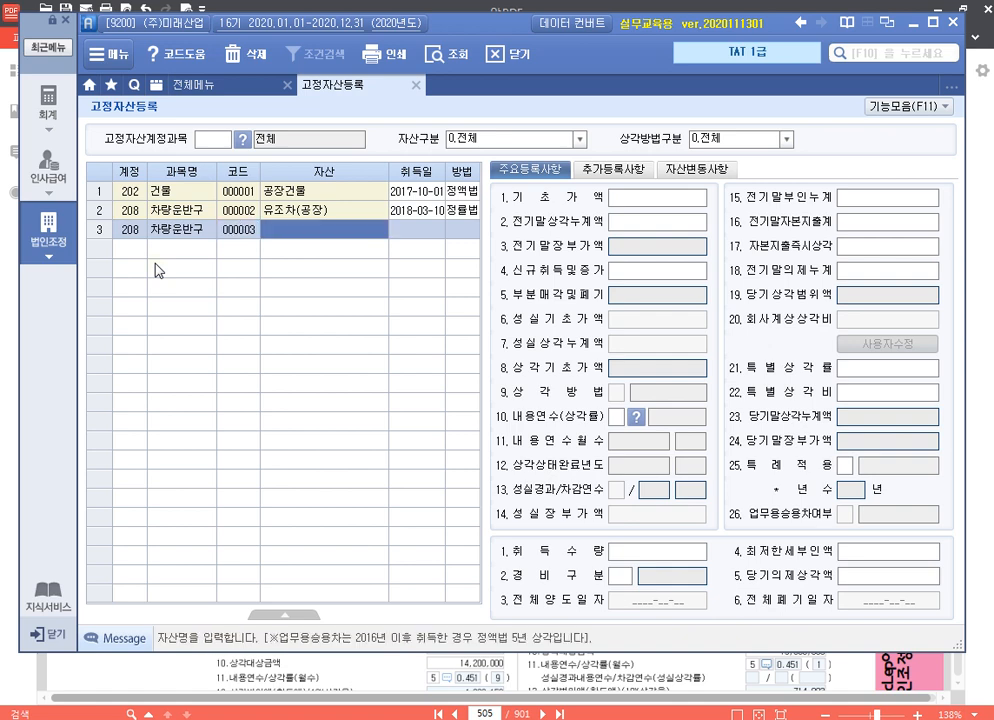
{"action": "type", "text": "스용차"}
{"action": "key", "text": "Return"}
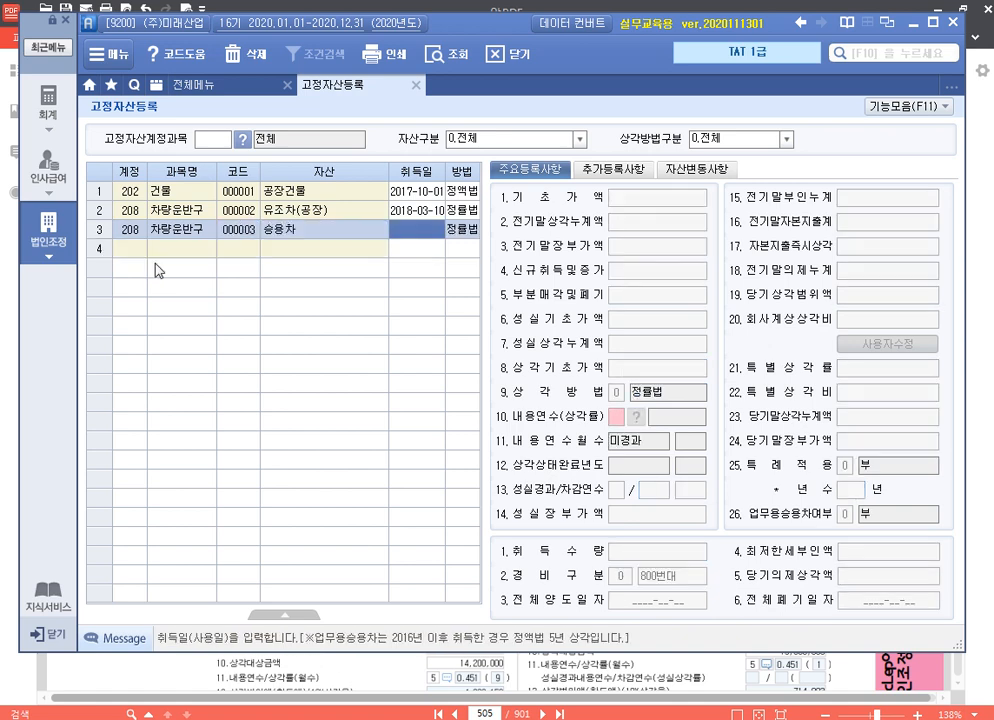
{"action": "type", "text": "2019-"}
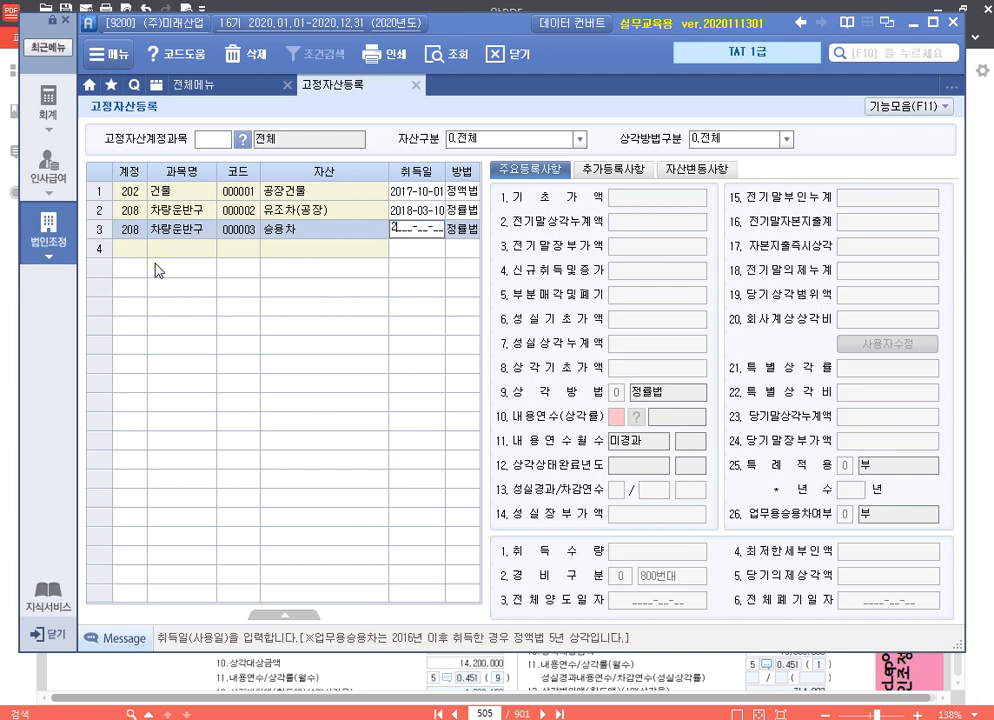
{"action": "type", "text": "07-01"}
{"action": "key", "text": "Return"}
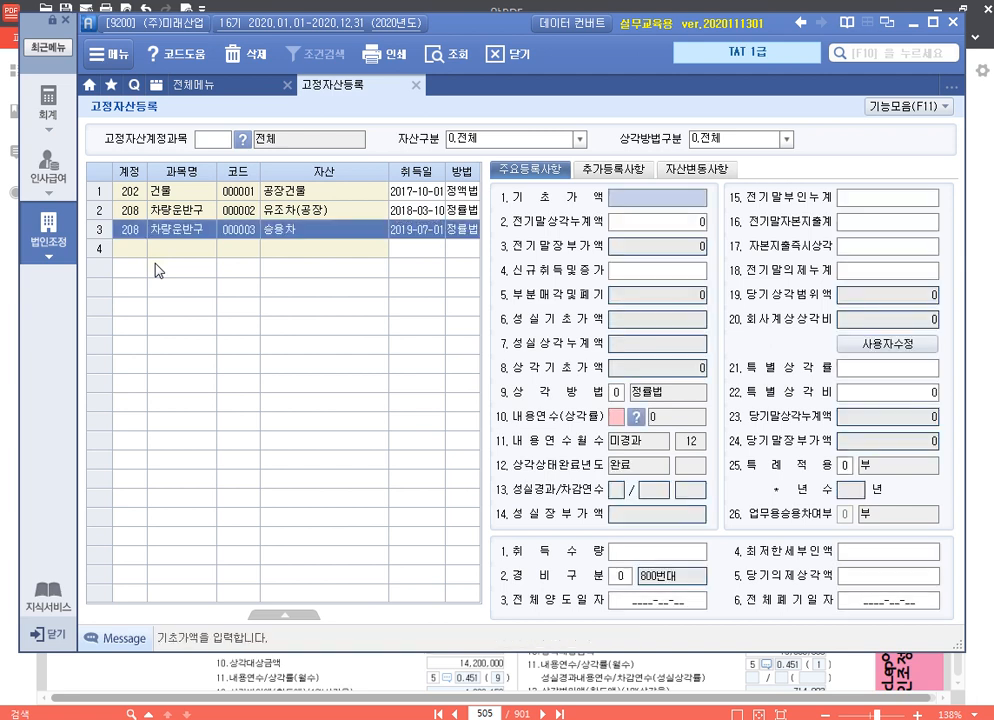
Enter 승용차's 기초가액 of 18,200,000 and 전기말상각누계액 of 5,000,000
{"action": "type", "text": "18200000"}
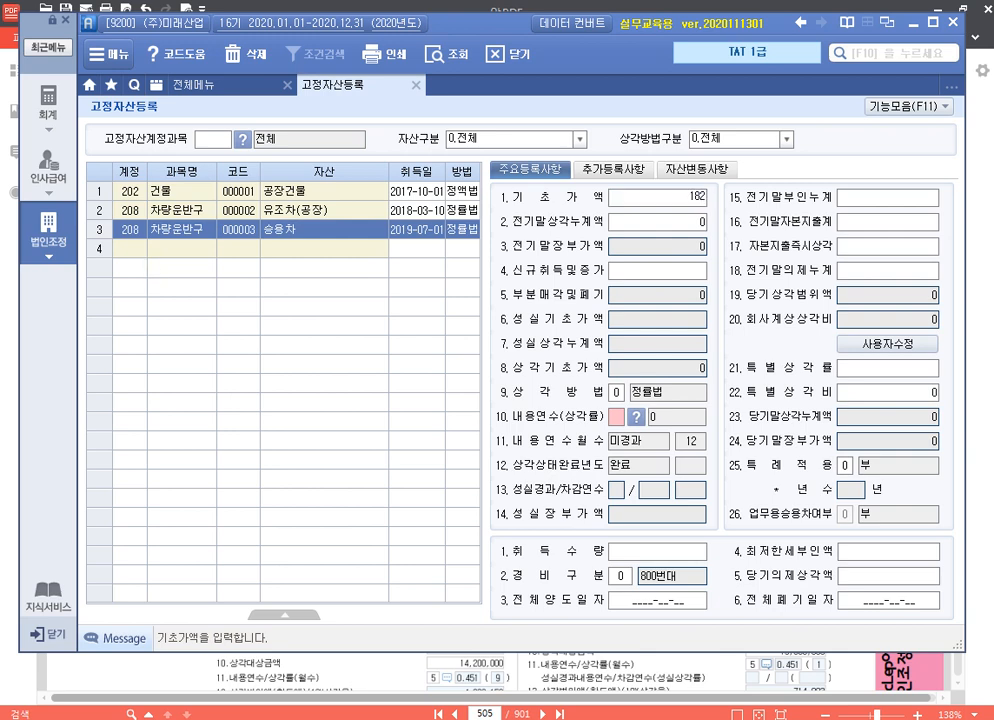
{"action": "key", "text": "Return"}
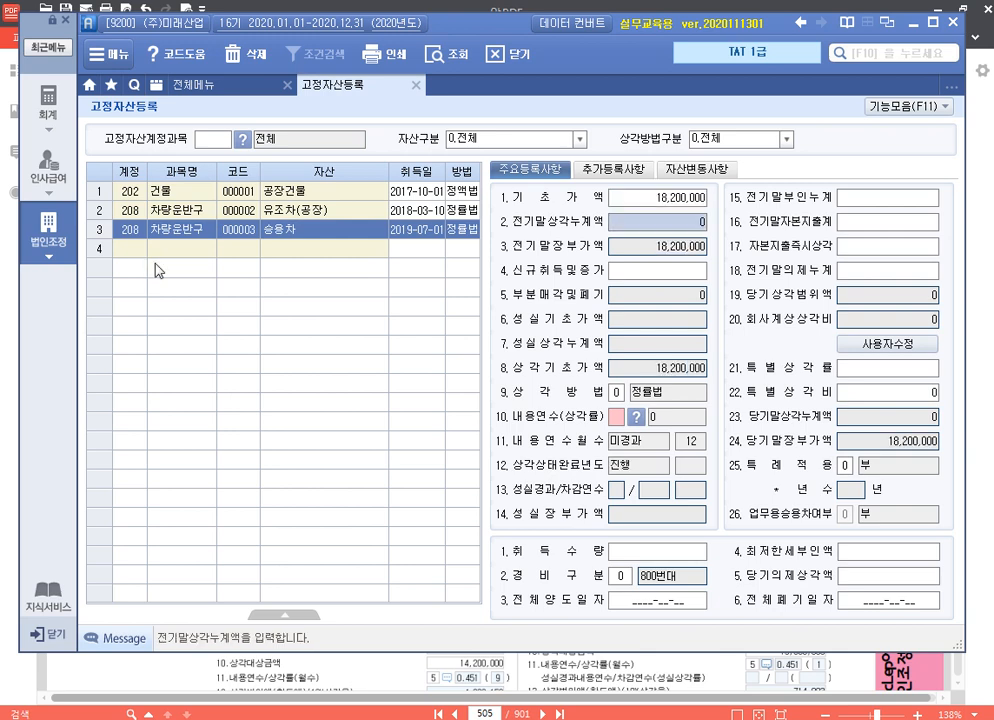
{"action": "type", "text": "5000000"}
{"action": "key", "text": "Return"}
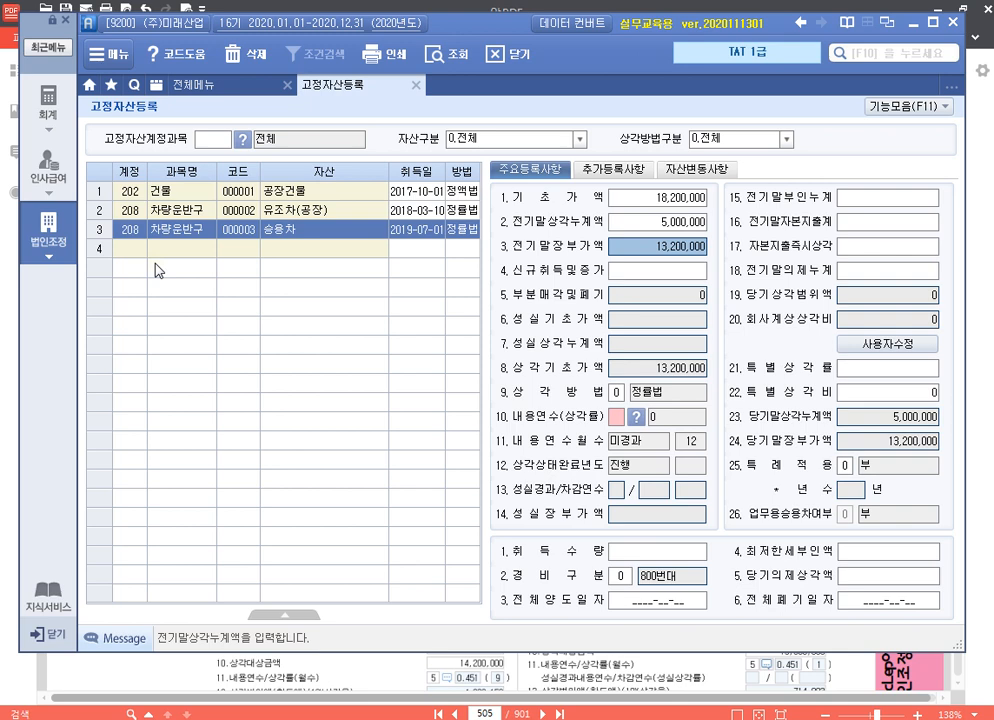
Keep 승용차's 상각방법 as 0 정률법 and set its 내용연수 to 5
{"action": "key", "text": "Return"}
{"action": "key", "text": "Return"}
{"action": "key", "text": "Return"}
{"action": "key", "text": "Return"}
{"action": "key", "text": "Return"}
{"action": "key", "text": "Return"}
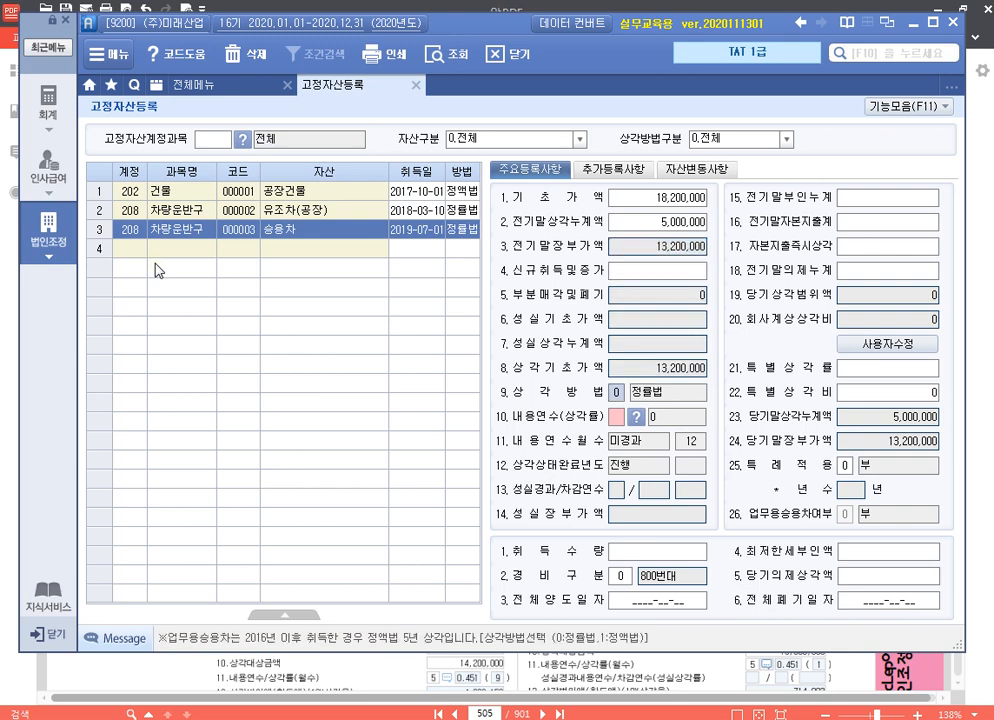
{"action": "key", "text": "Return"}
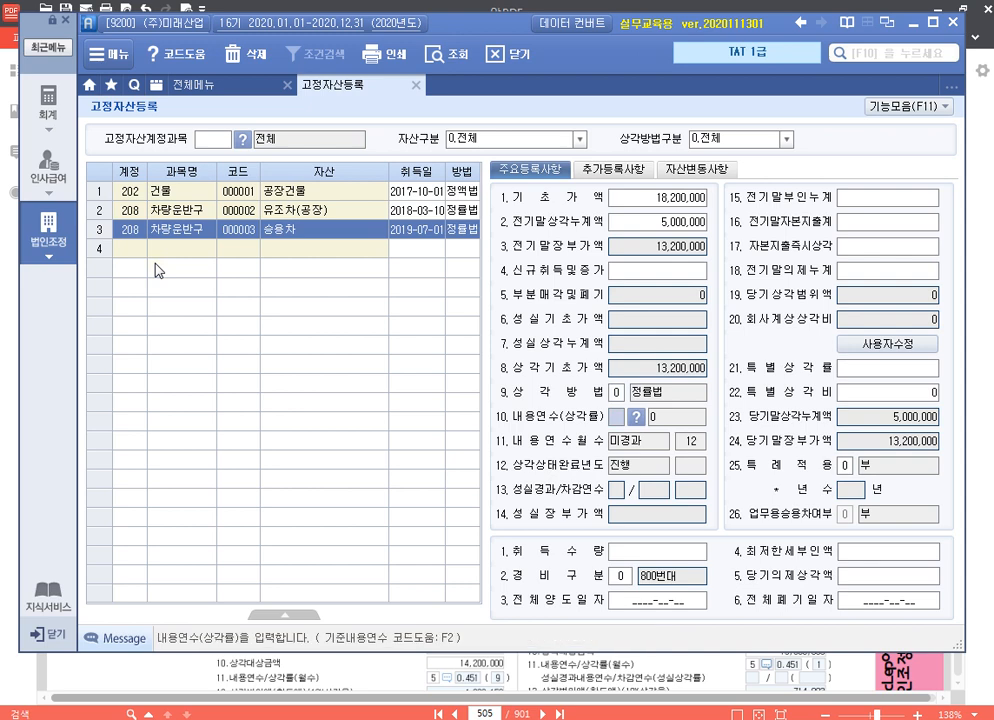
{"action": "type", "text": "5"}
{"action": "key", "text": "Return"}
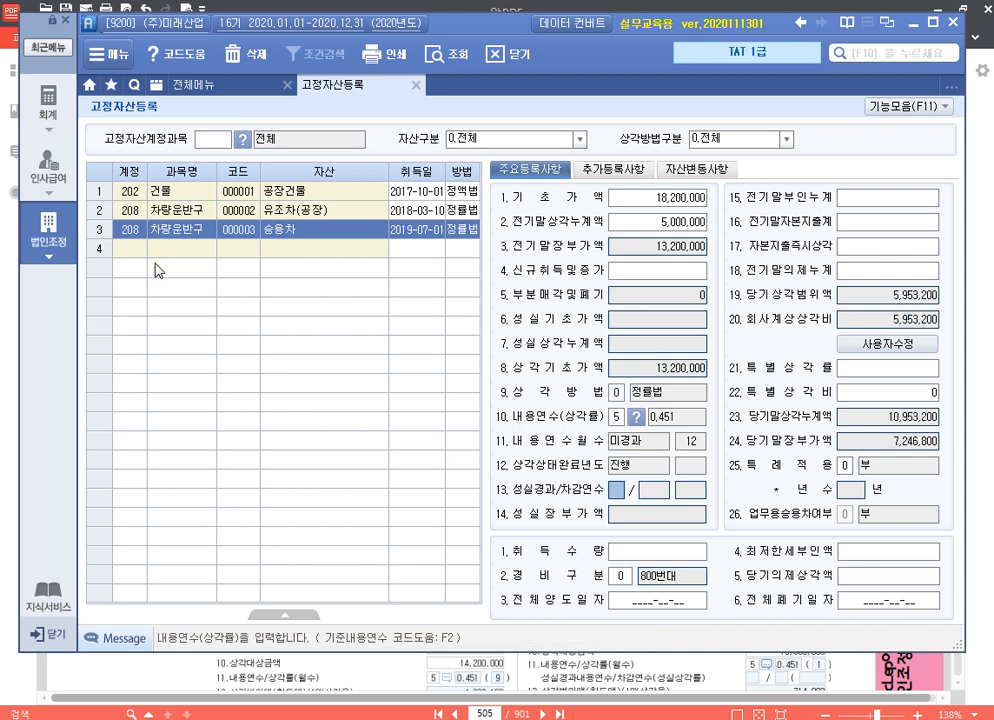
Enter 1,000,000 as 승용차's 전기말부인누계
{"action": "key", "text": "Return"}
{"action": "key", "text": "Return"}
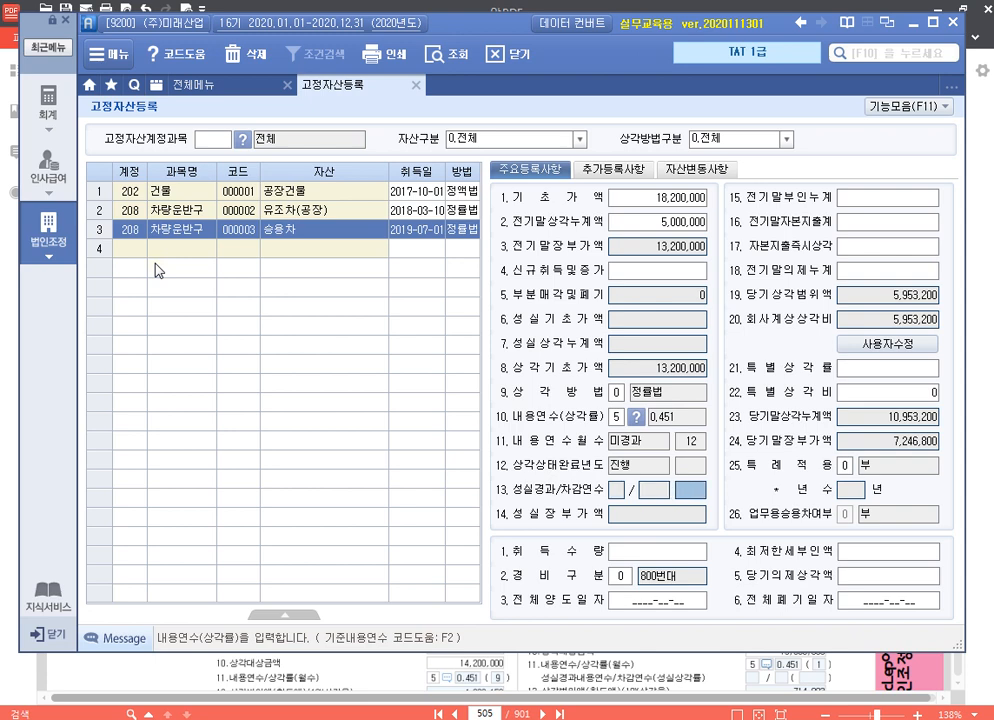
{"action": "key", "text": "Return"}
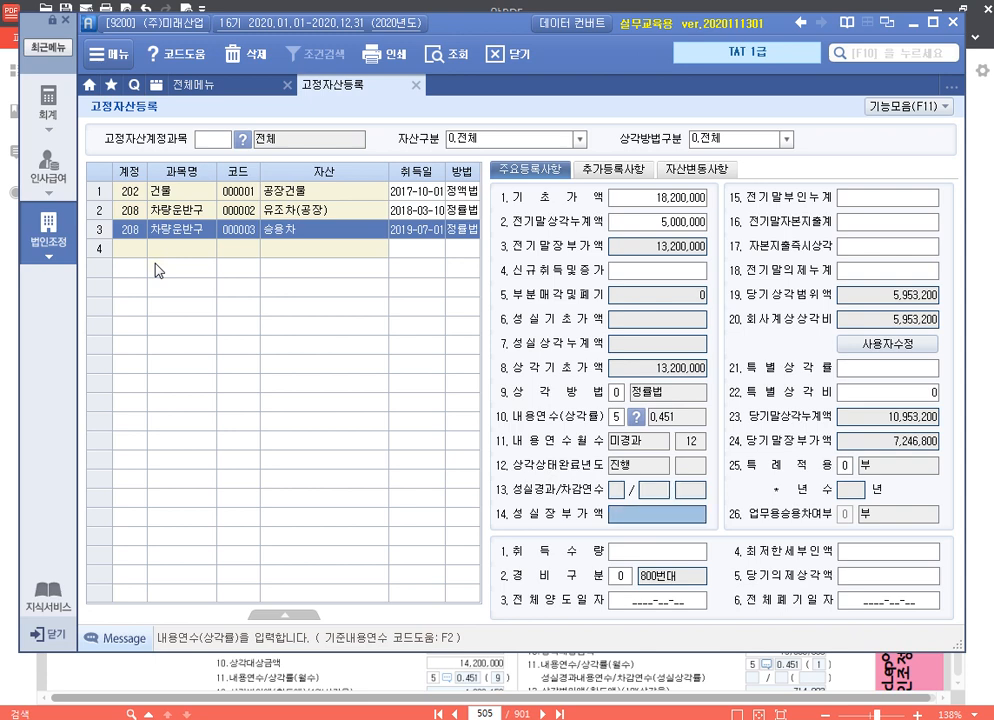
{"action": "key", "text": "Return"}
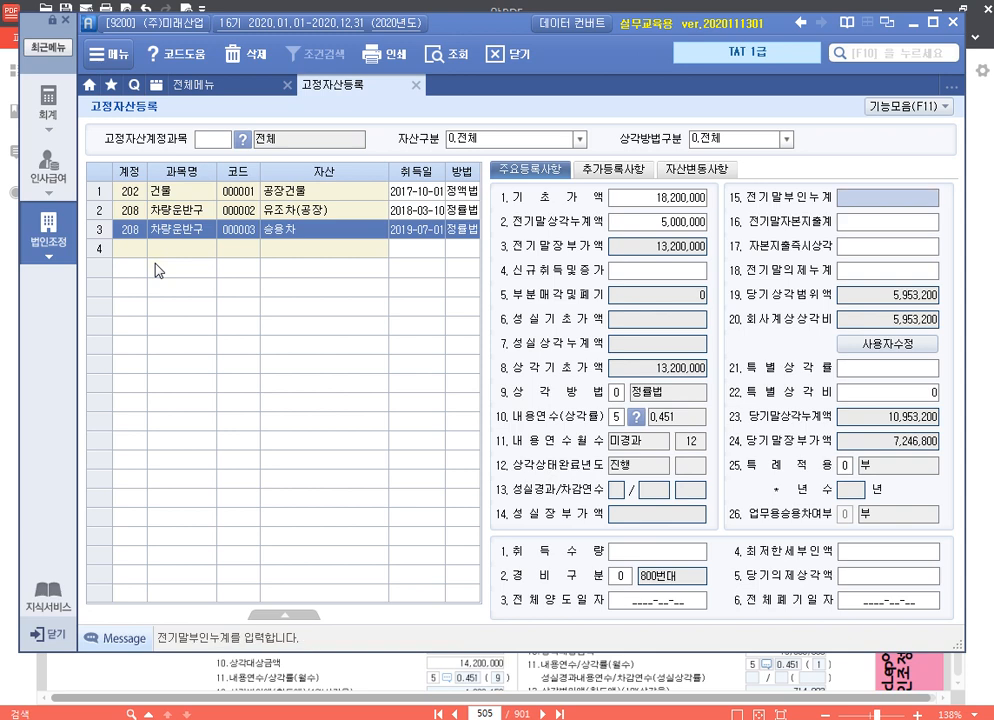
{"action": "type", "text": "1000000"}
Keep 승용차's 경비구분 as 0 (800번대) and set its 전체양도일자 to 2020-09-30
{"action": "key", "text": "Return"}
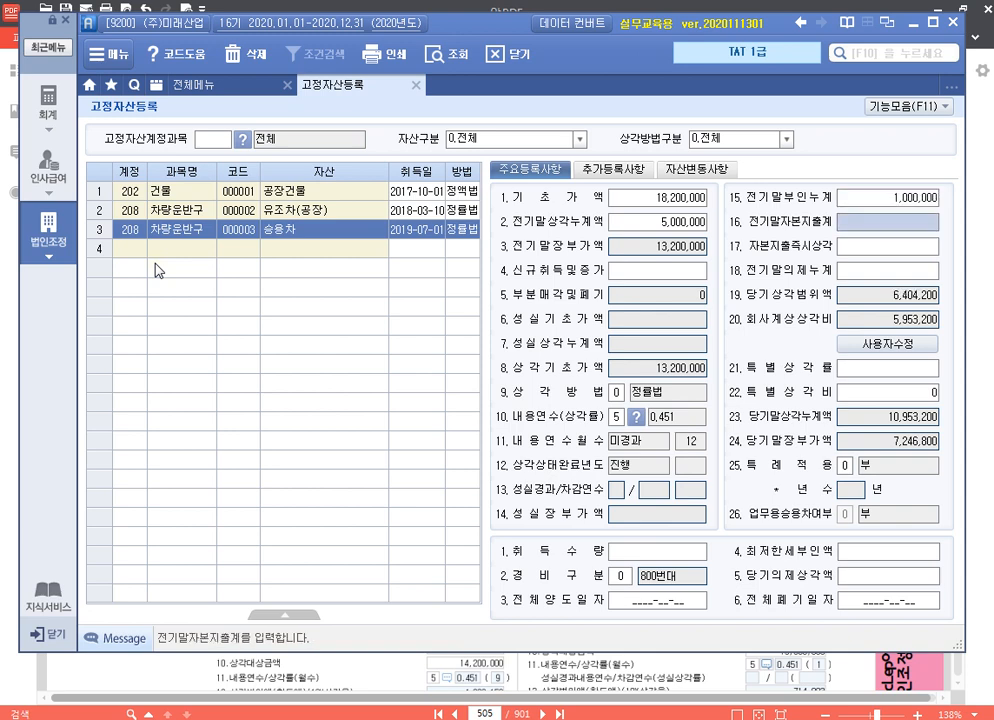
{"action": "key", "text": "Return"}
{"action": "key", "text": "Return"}
{"action": "key", "text": "Return"}
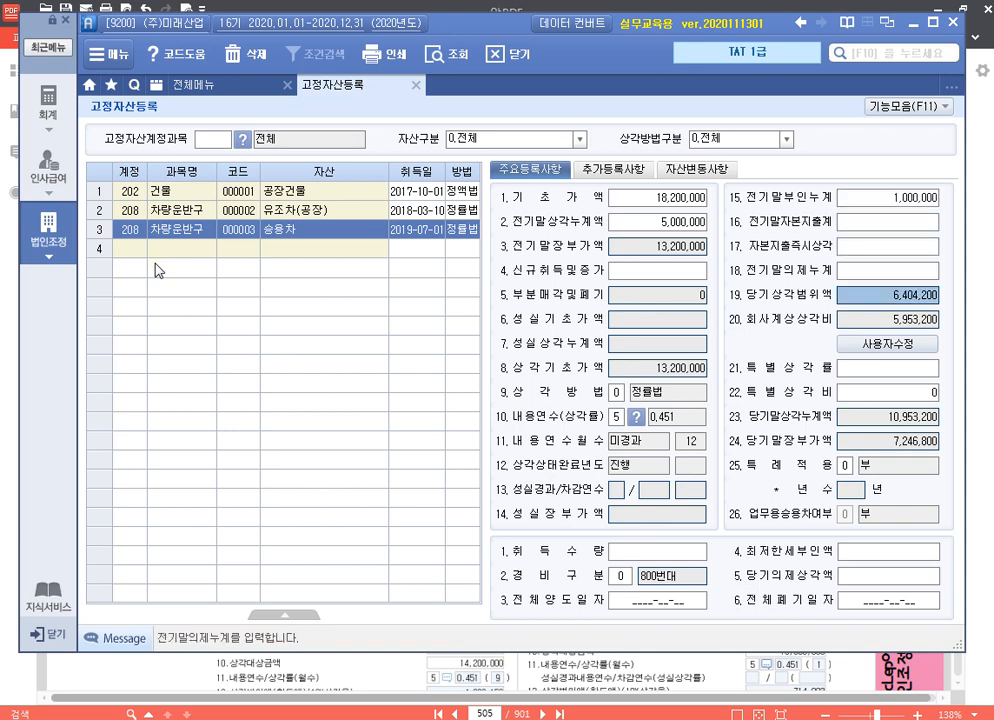
{"action": "key", "text": "Return"}
{"action": "key", "text": "Return"}
{"action": "key", "text": "Return"}
{"action": "key", "text": "Return"}
{"action": "key", "text": "Return"}
{"action": "key", "text": "Return"}
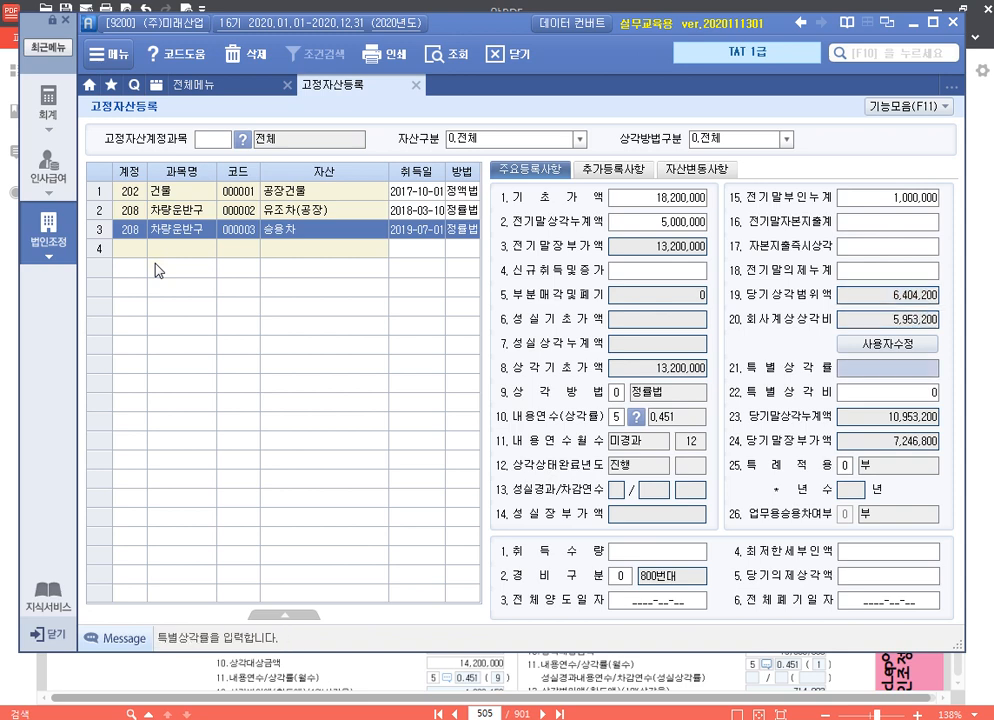
{"action": "key", "text": "Return"}
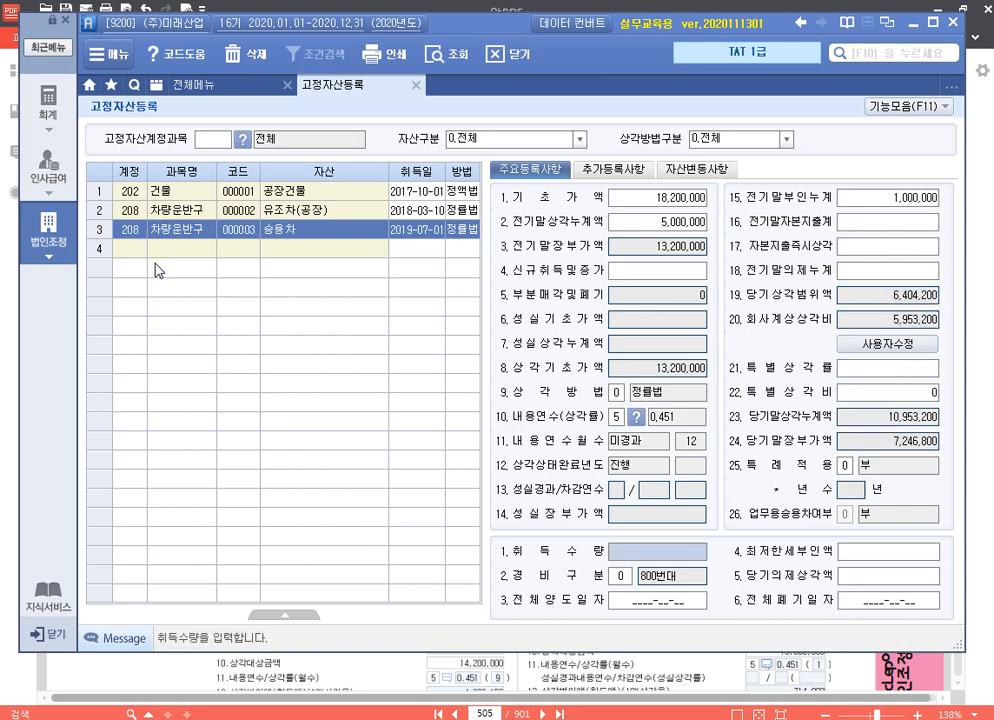
{"action": "key", "text": "Return"}
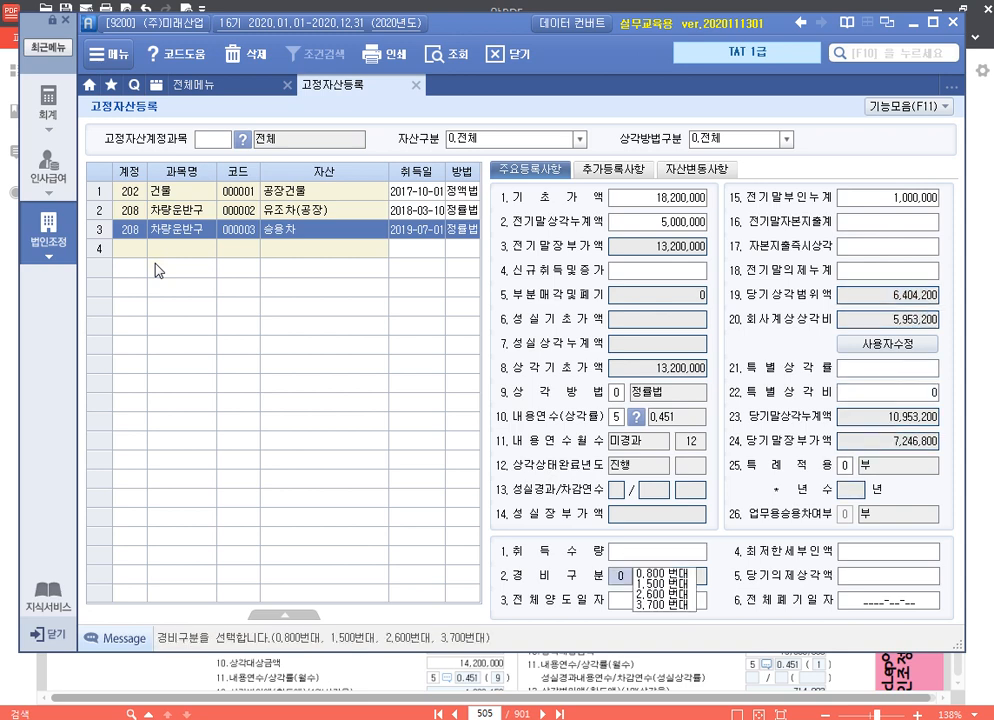
{"action": "key", "text": "Return"}
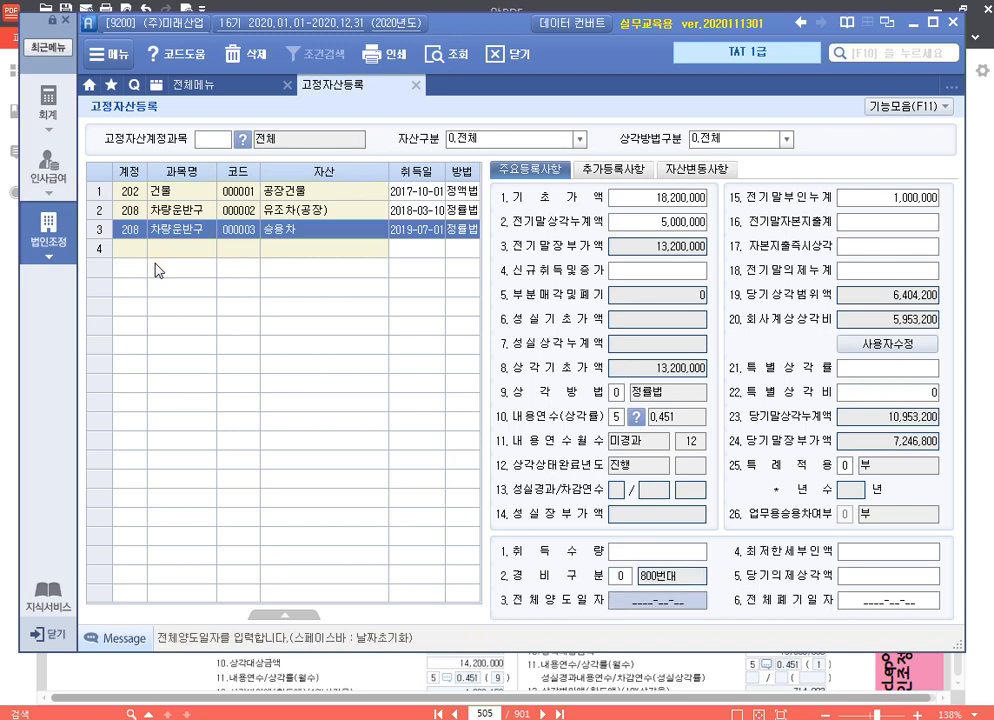
{"action": "type", "text": "20200930"}
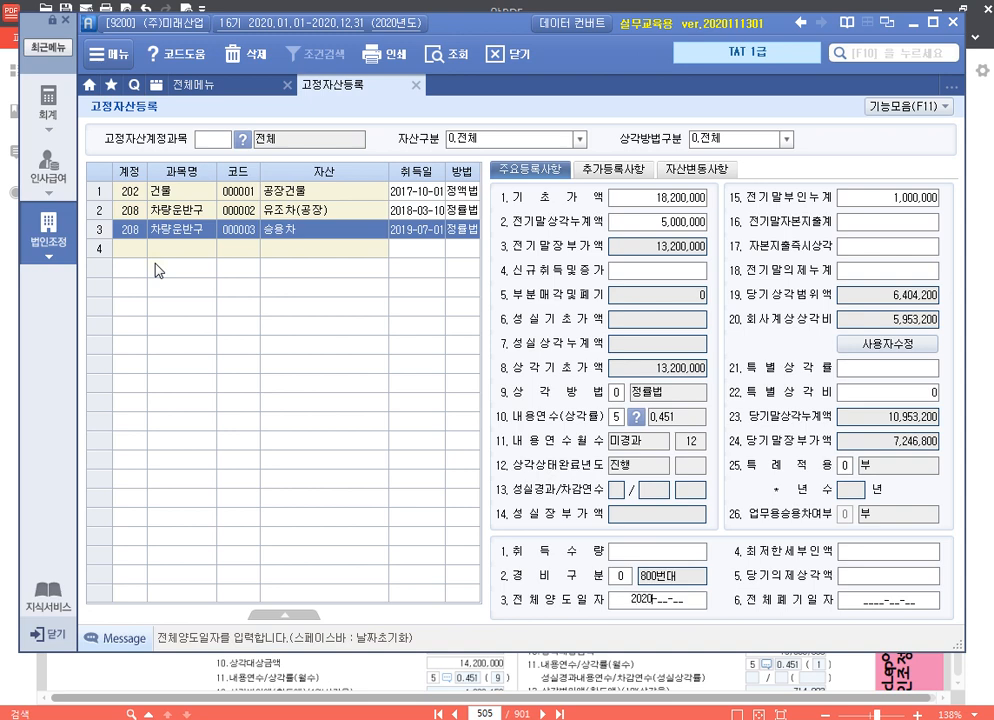
{"action": "key", "text": "Return"}
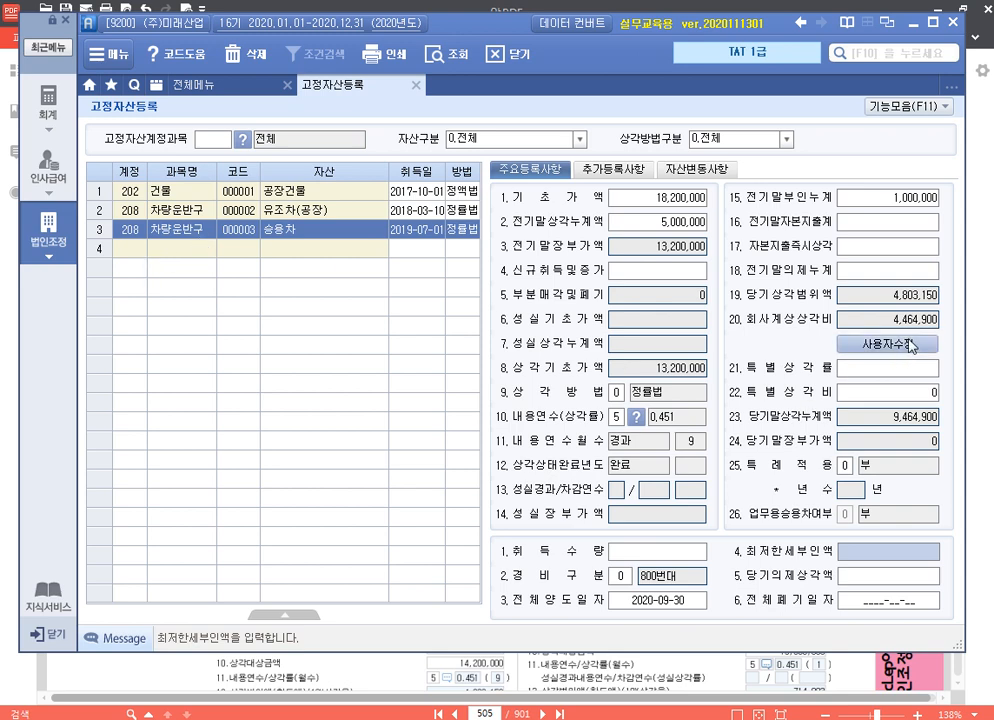
Override 승용차's 회사계상상각비 through user editing with 4,803,150
{"action": "left_click", "coordinate": [910, 344]}
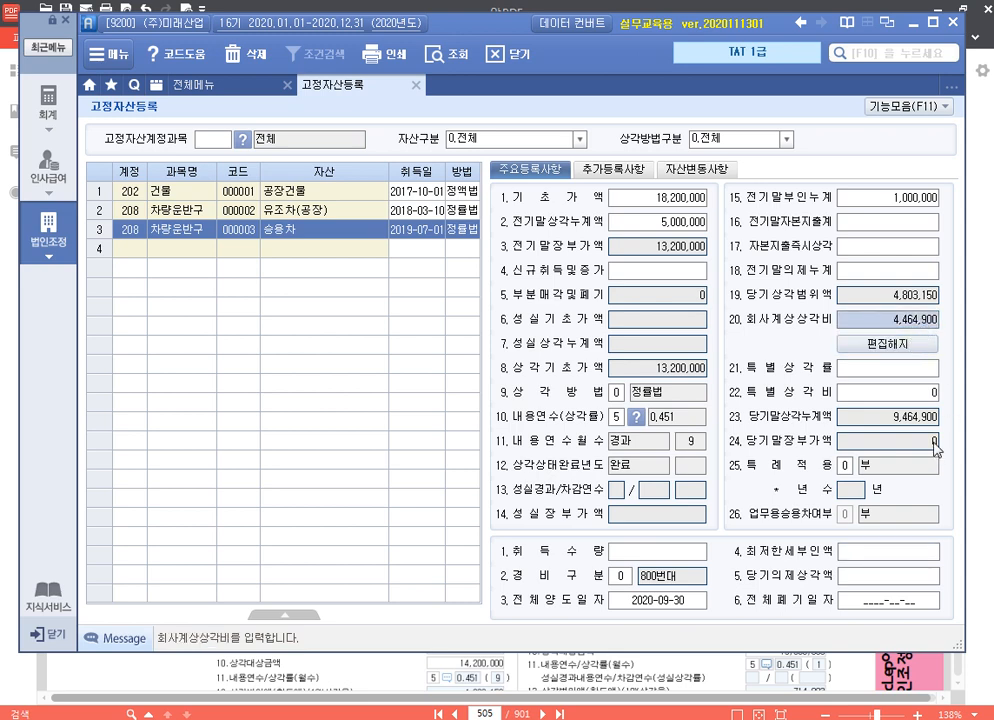
{"action": "type", "text": "4803150"}
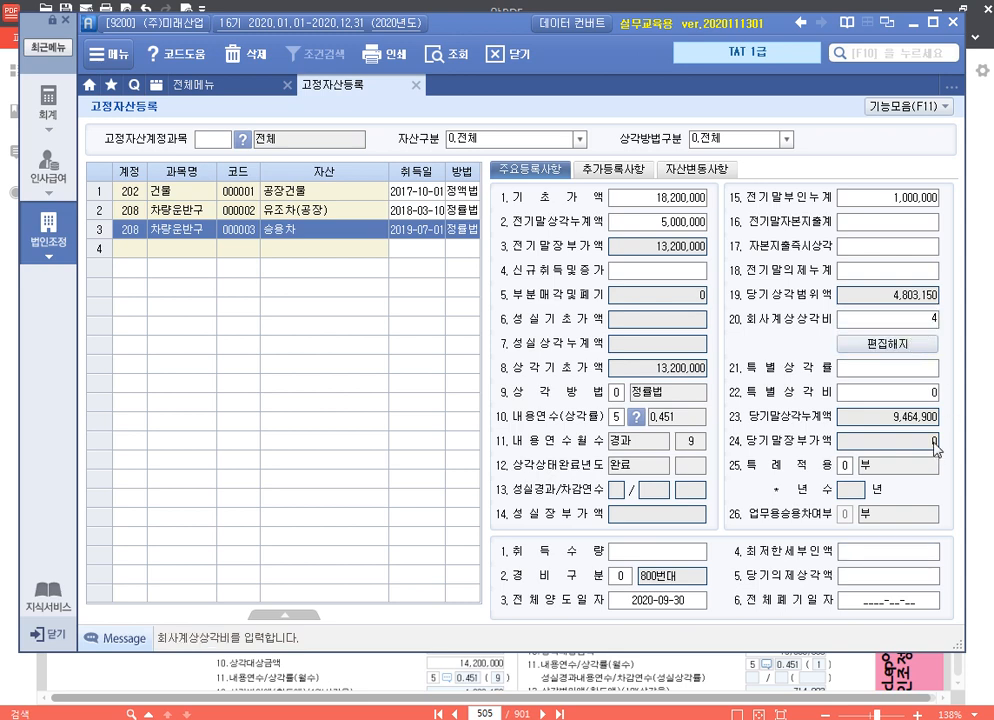
{"action": "key", "text": "Return"}
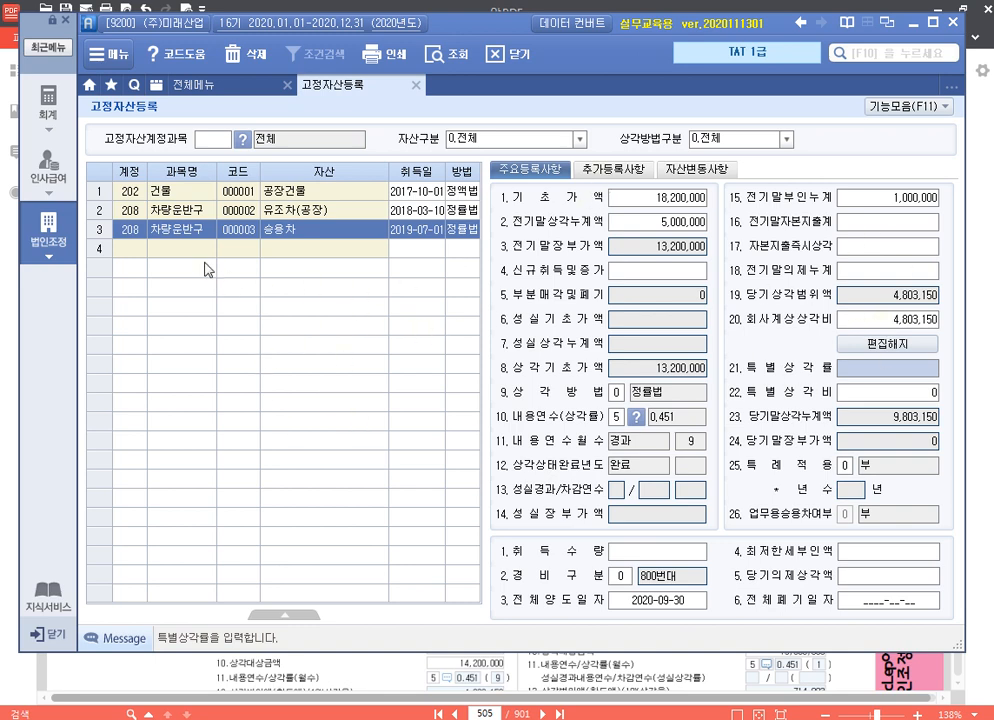
Add the asset 공장화물차 under account 208 차량운반구 with asset code 000004 and acquisition date 2020-12-15
{"action": "left_click", "coordinate": [141, 250]}
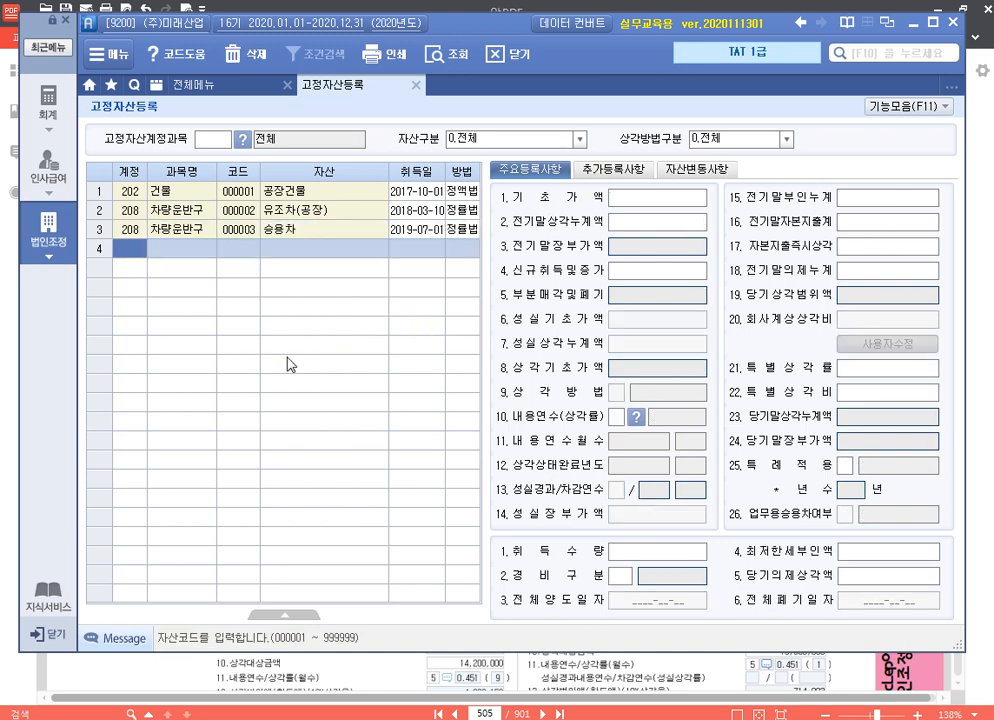
{"action": "type", "text": "208"}
{"action": "key", "text": "Return"}
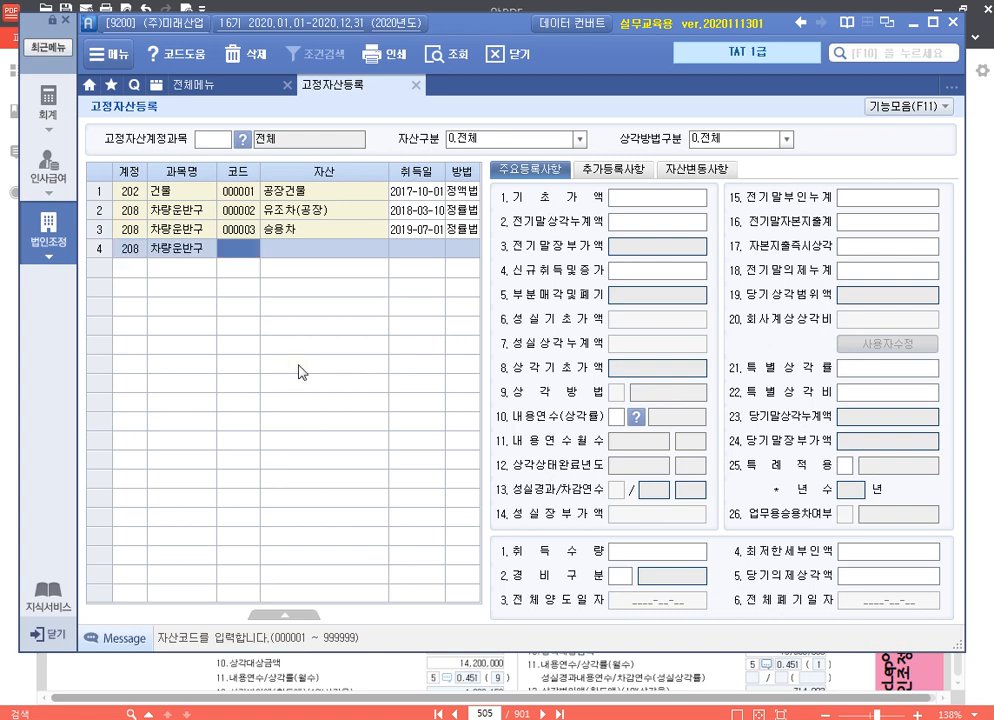
{"action": "key", "text": "Return"}
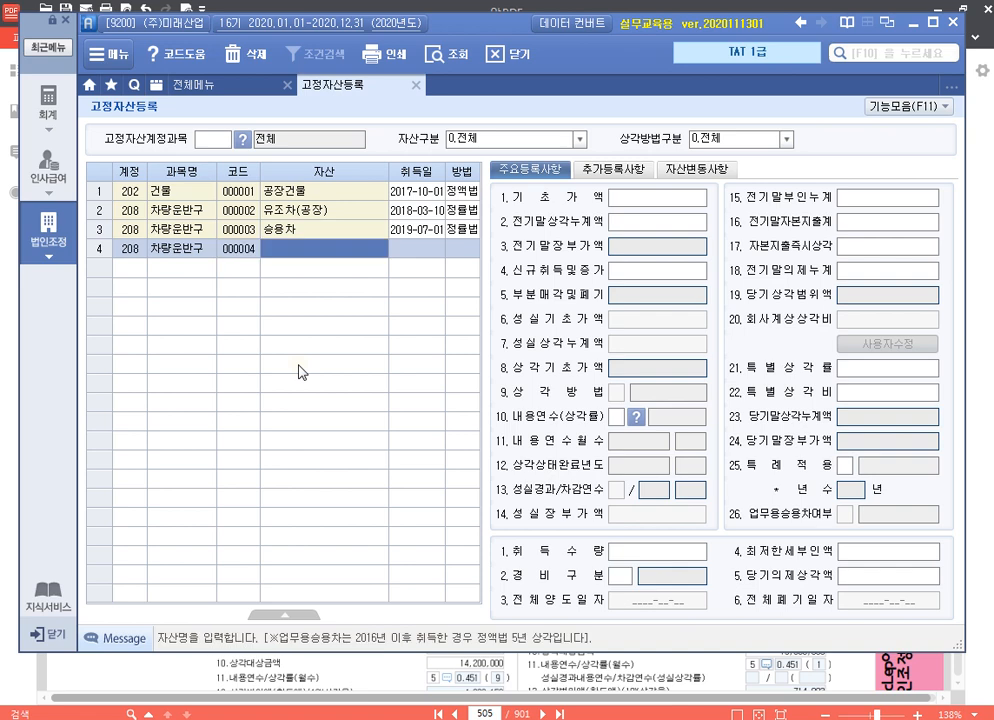
{"action": "type", "text": "공장화물차"}
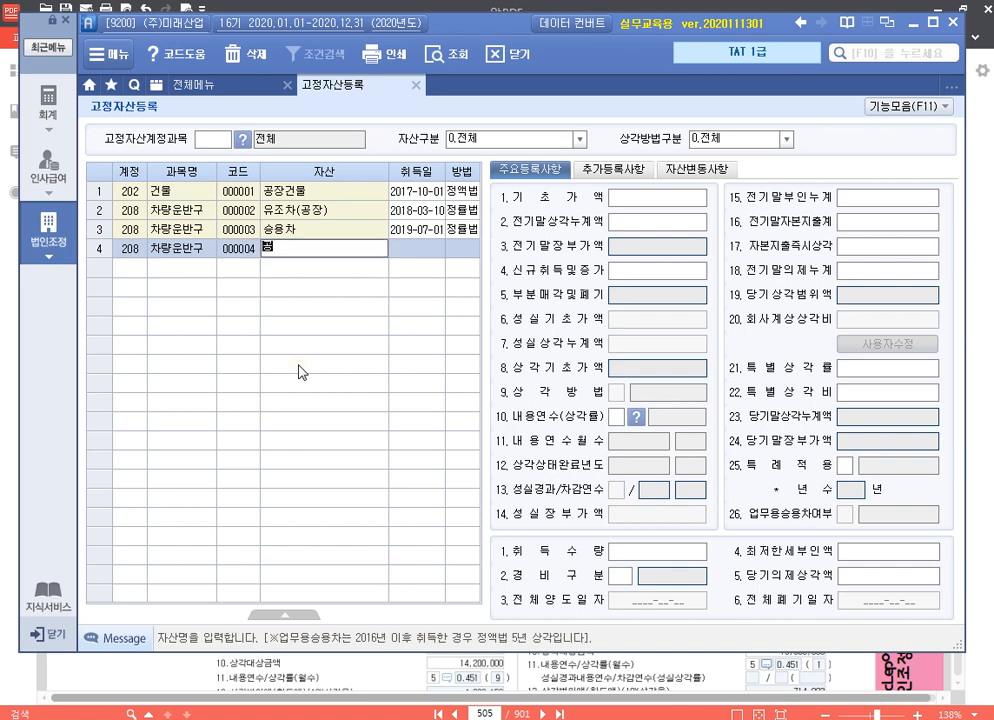
{"action": "key", "text": "Return"}
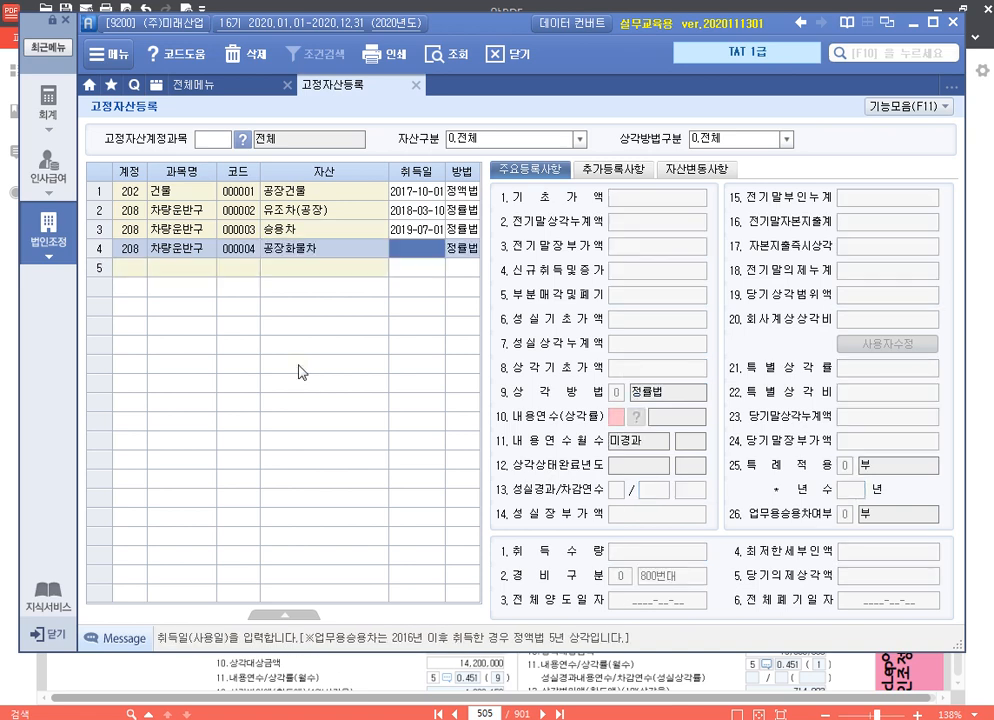
{"action": "type", "text": "2020-"}
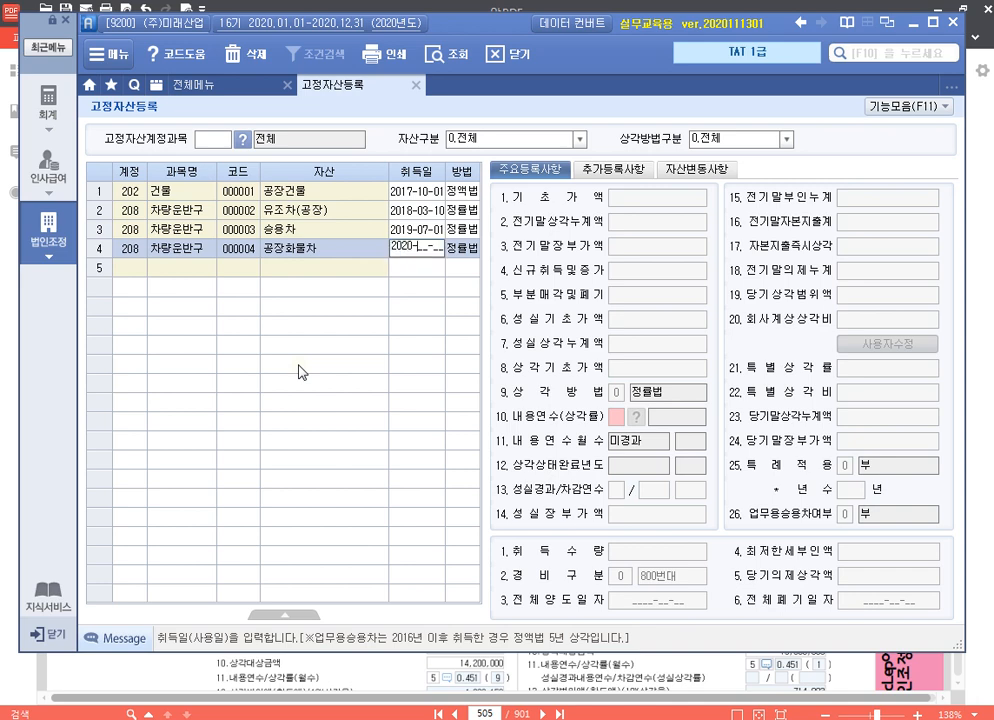
{"action": "type", "text": "12-15"}
{"action": "key", "text": "Return"}
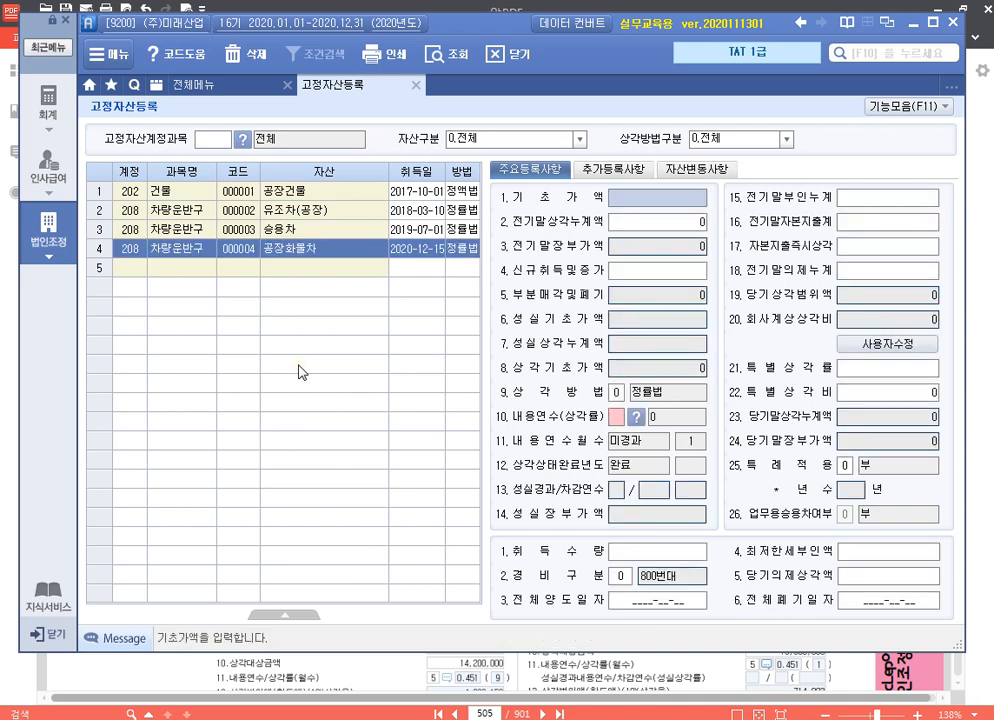
Enter 공장화물차's 신규취득및증가 of 18,000,000 and set its 내용연수 to 5, keeping 상각방법 정률법
{"action": "key", "text": "Return"}
{"action": "key", "text": "Return"}
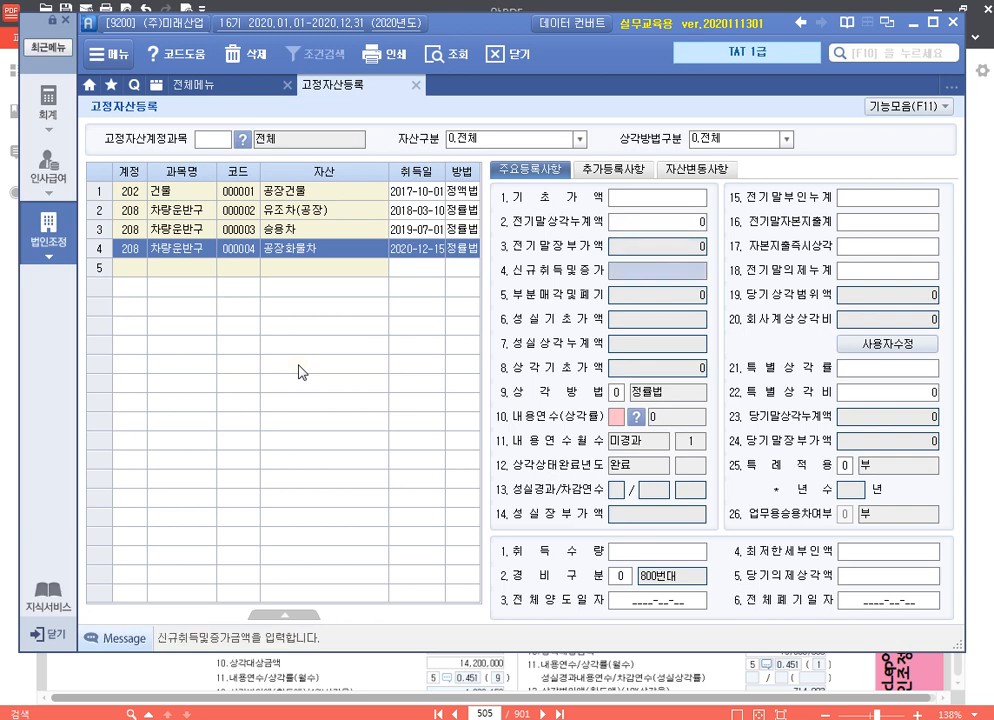
{"action": "type", "text": "18000000"}
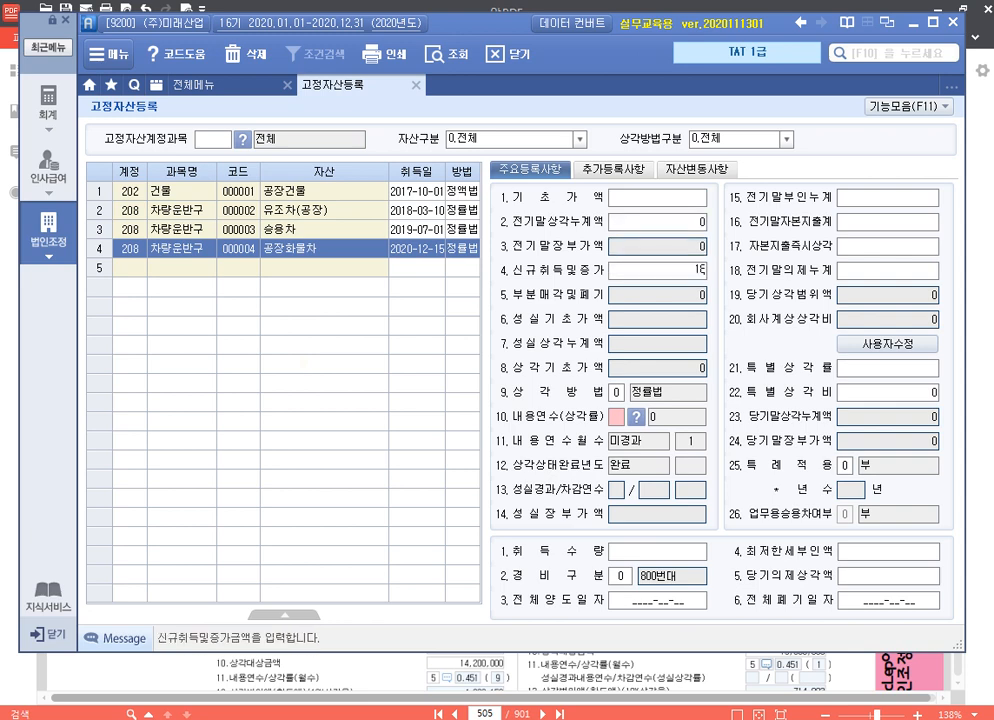
{"action": "key", "text": "Return"}
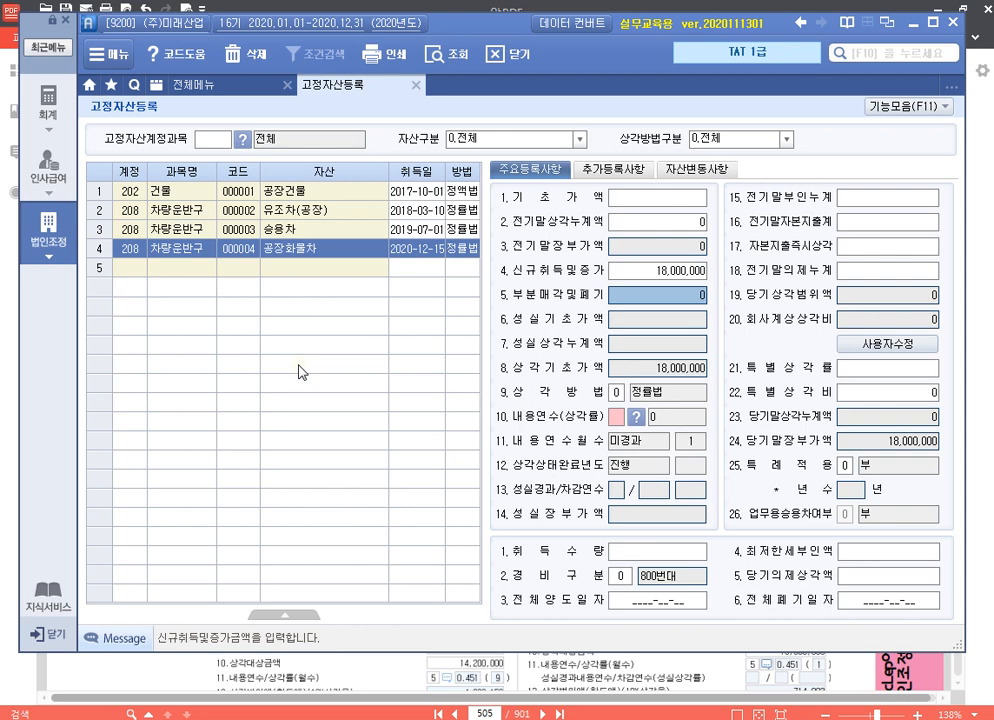
{"action": "key", "text": "Return"}
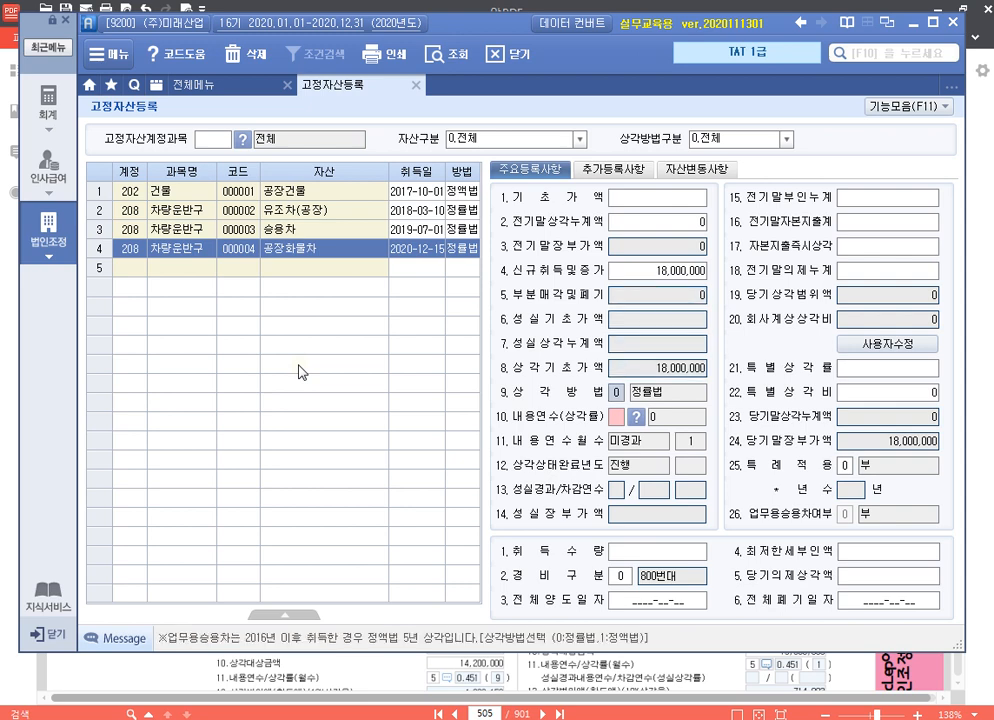
{"action": "key", "text": "Return"}
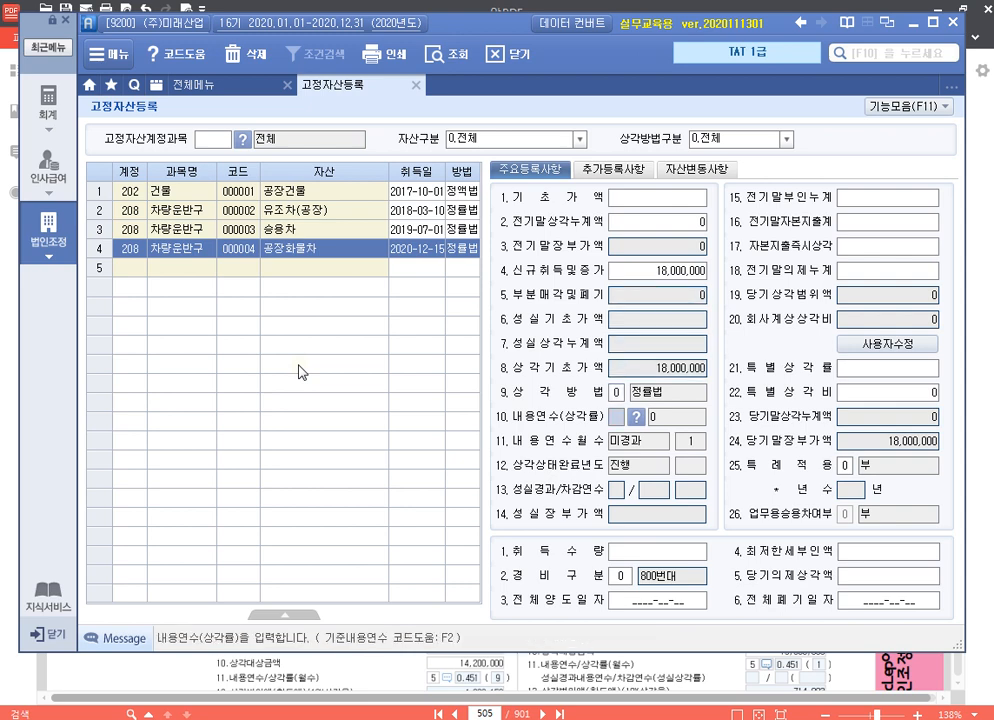
{"action": "type", "text": "5"}
{"action": "key", "text": "Return"}
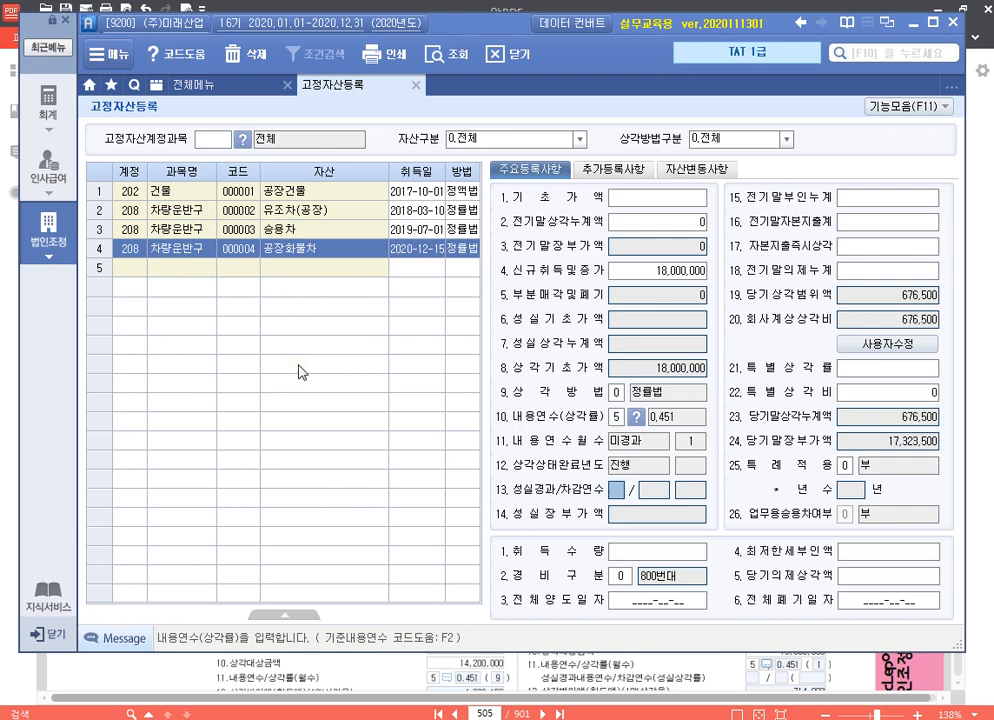
Enter 1,000,000 as 공장화물차's 자본지출즉시상각
{"action": "key", "text": "Return"}
{"action": "key", "text": "Return"}
{"action": "key", "text": "Return"}
{"action": "key", "text": "Return"}
{"action": "key", "text": "Return"}
{"action": "key", "text": "Return"}
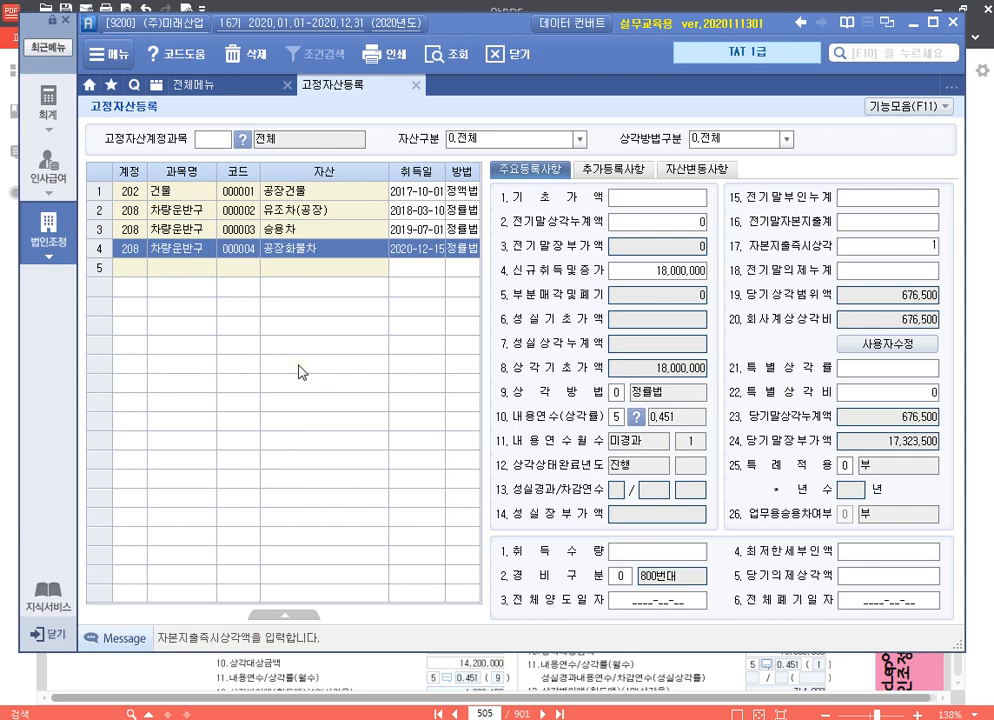
{"action": "type", "text": "1000000"}
{"action": "key", "text": "Return"}
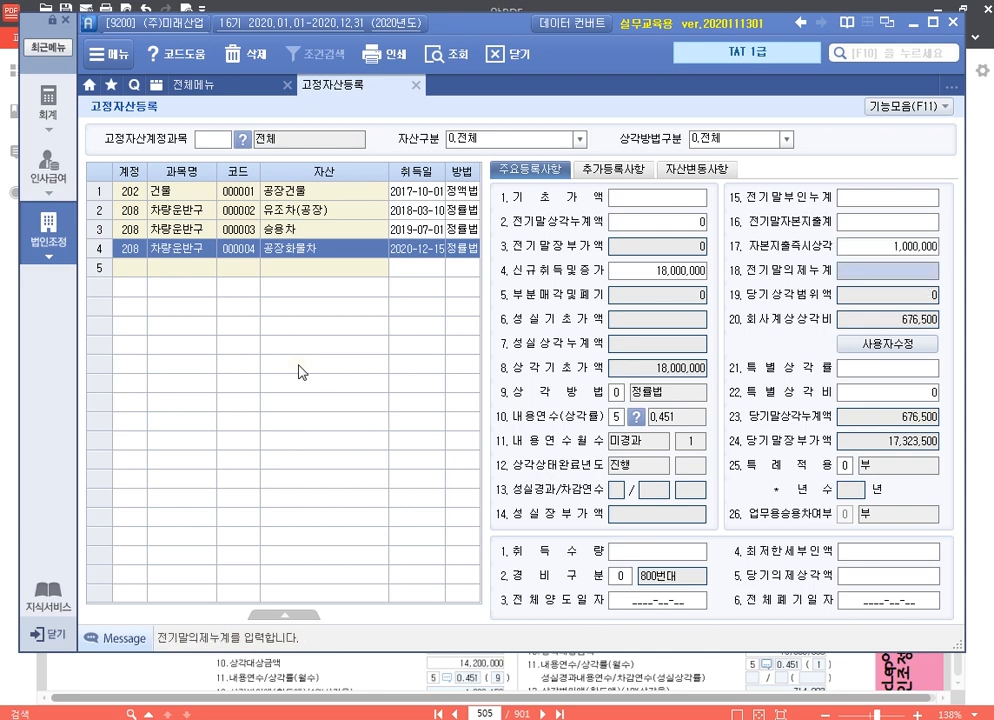
Set 공장화물차's 경비구분 to 1 (500번대) and finish its remaining 주요등록사항 without further entries
{"action": "key", "text": "Return"}
{"action": "key", "text": "Return"}
{"action": "key", "text": "Return"}
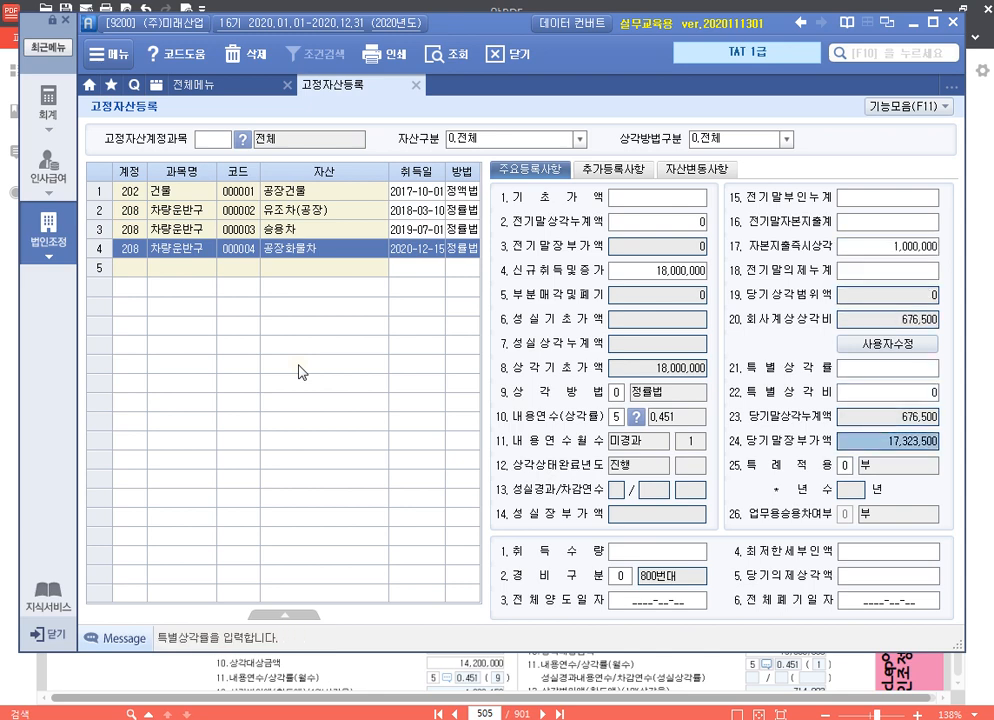
{"action": "key", "text": "Return"}
{"action": "key", "text": "Return"}
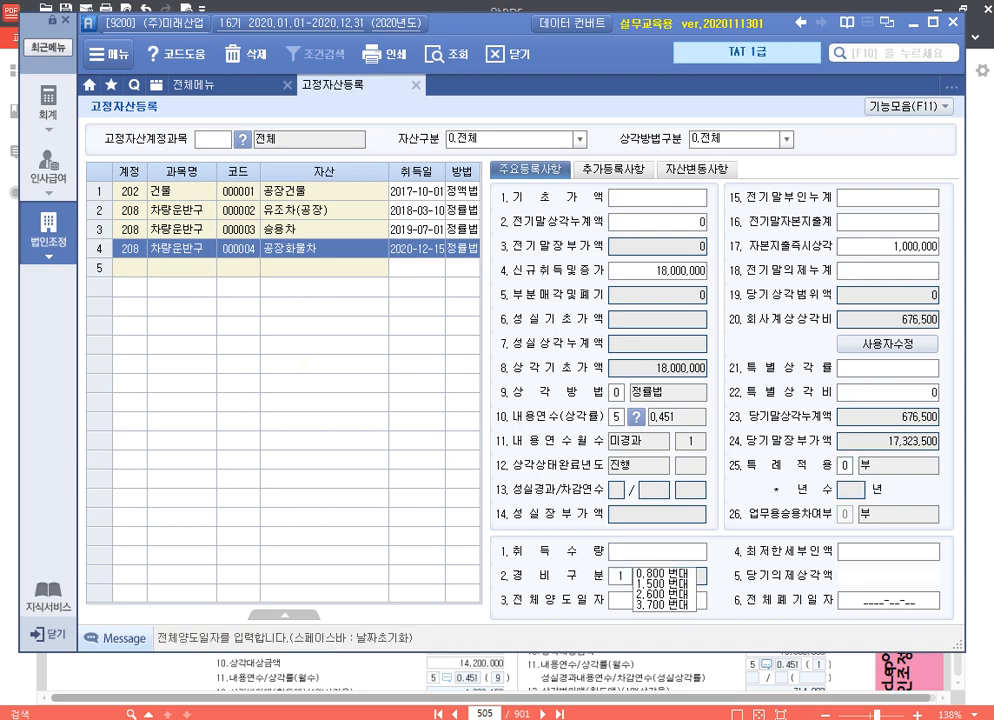
{"action": "type", "text": "1"}
{"action": "key", "text": "Return"}
{"action": "key", "text": "Return"}
{"action": "key", "text": "Return"}
{"action": "key", "text": "Return"}
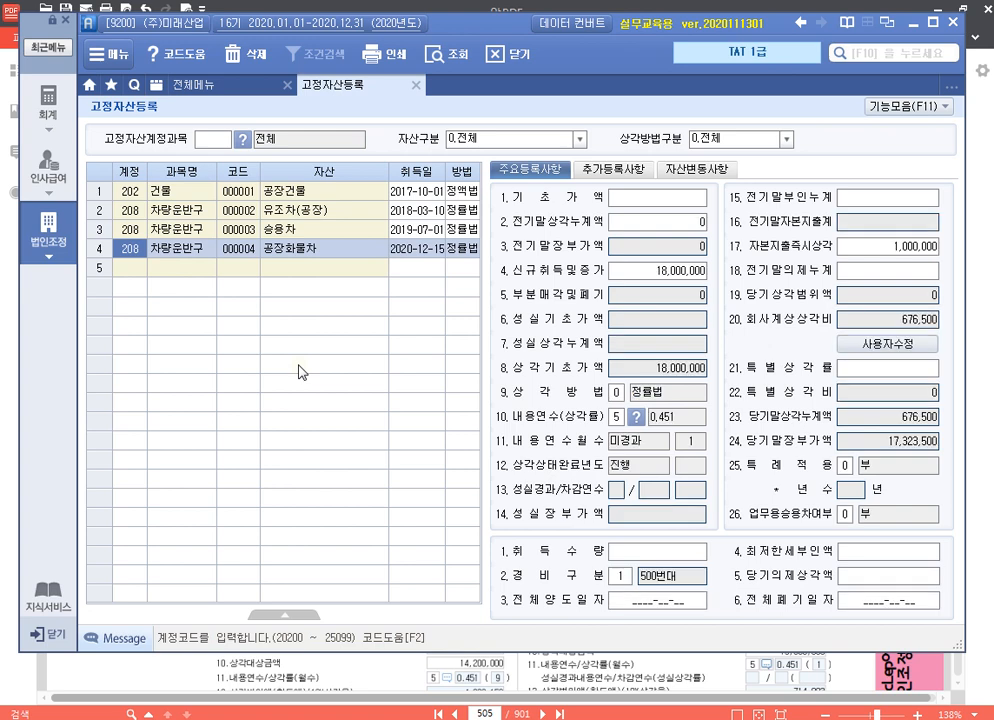
Override 공장화물차's 회사계상상각비 with 3,150,000 through 사용자수정
{"action": "left_click", "coordinate": [918, 343]}
{"action": "left_click", "coordinate": [906, 323]}
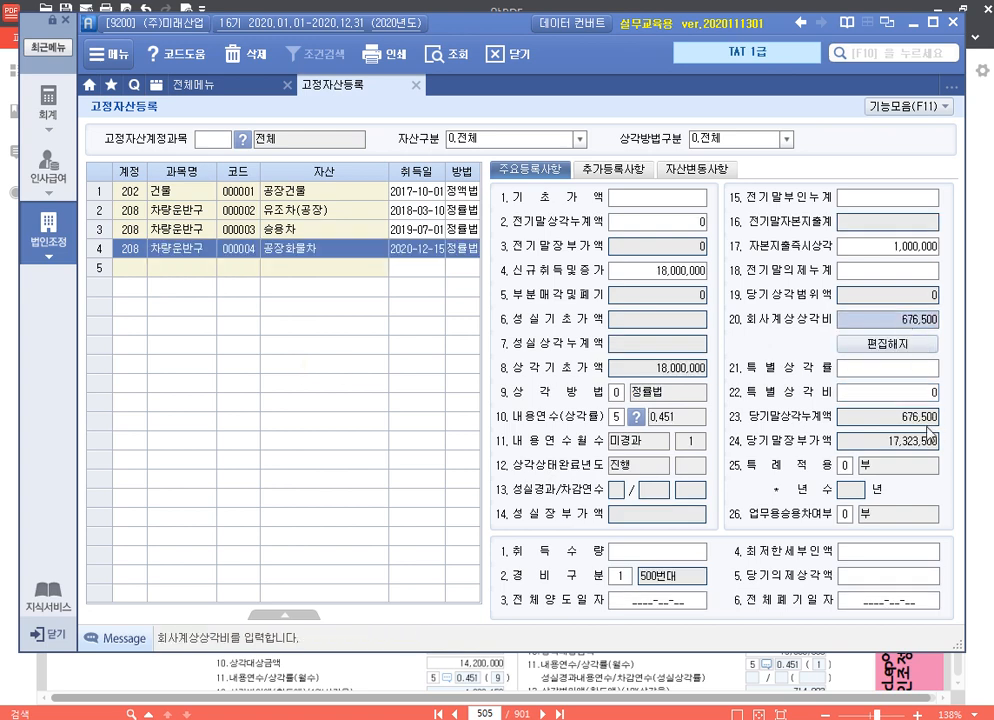
{"action": "type", "text": "3150000"}
{"action": "key", "text": "Return"}
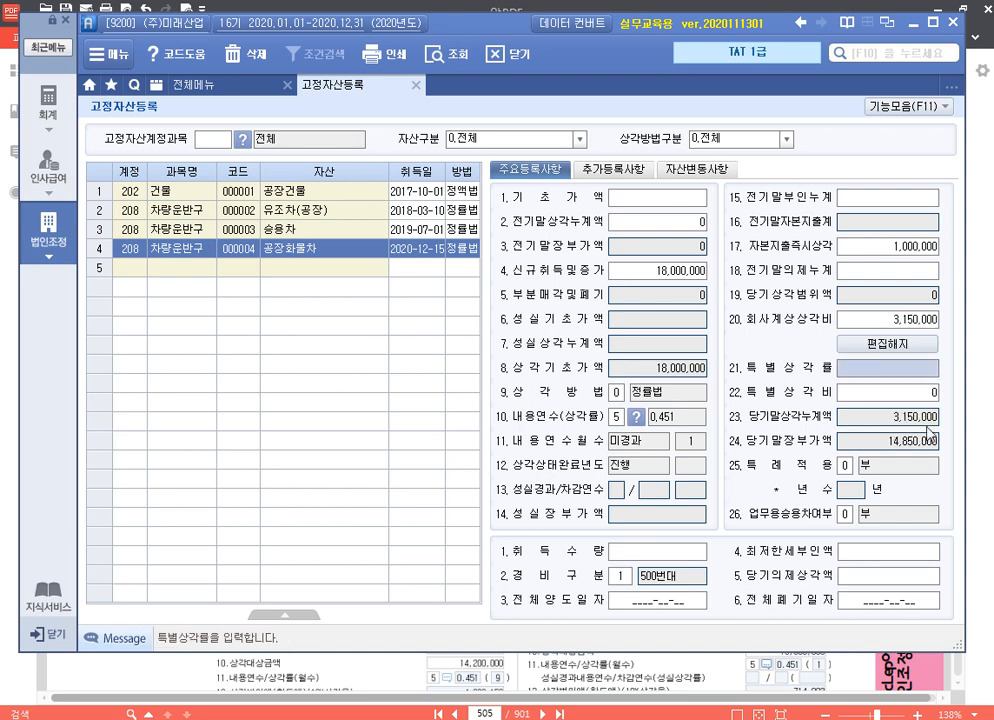
{"action": "key", "text": "Up"}
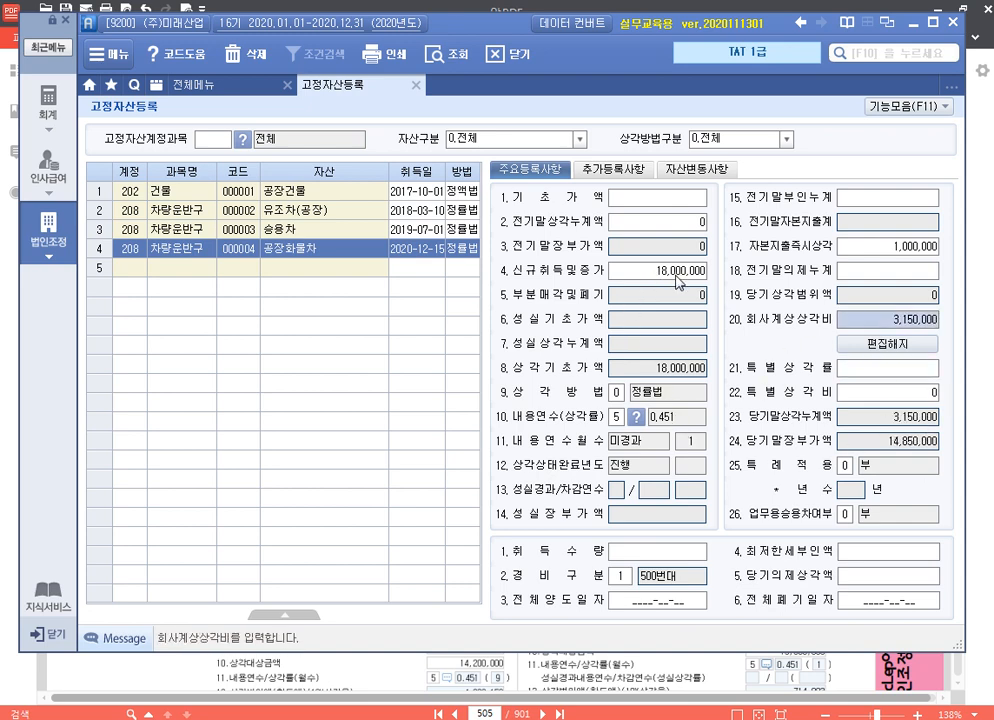
Add the asset 프레스기 under account 206 기계장치 with asset code 000005 and acquisition date 2017-07-14
{"action": "left_click", "coordinate": [173, 268]}
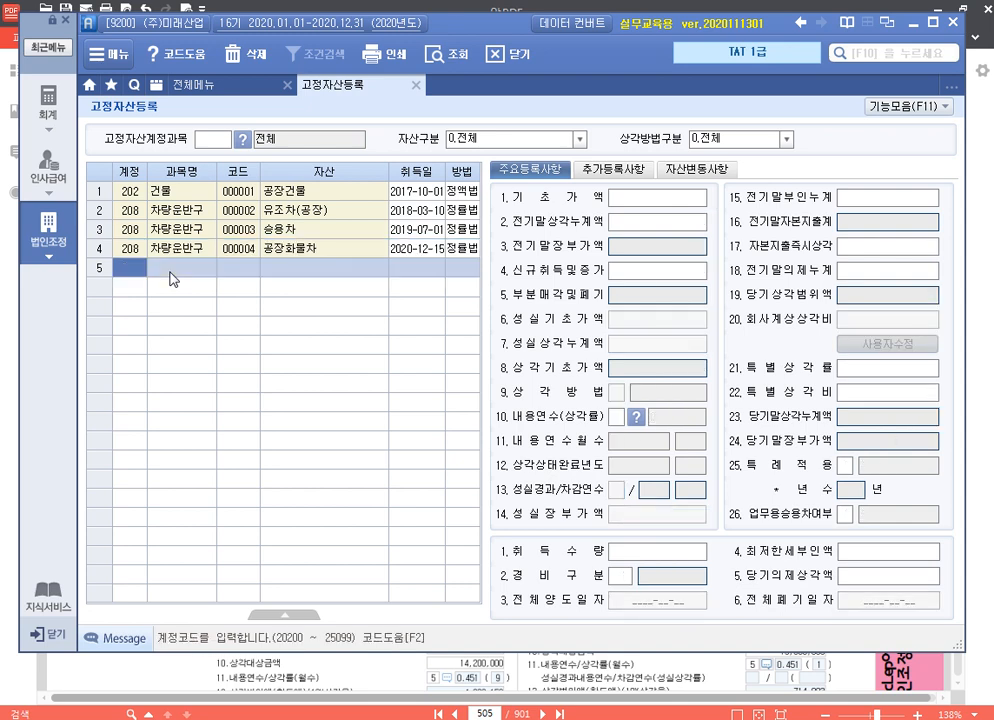
{"action": "type", "text": "206"}
{"action": "key", "text": "Return"}
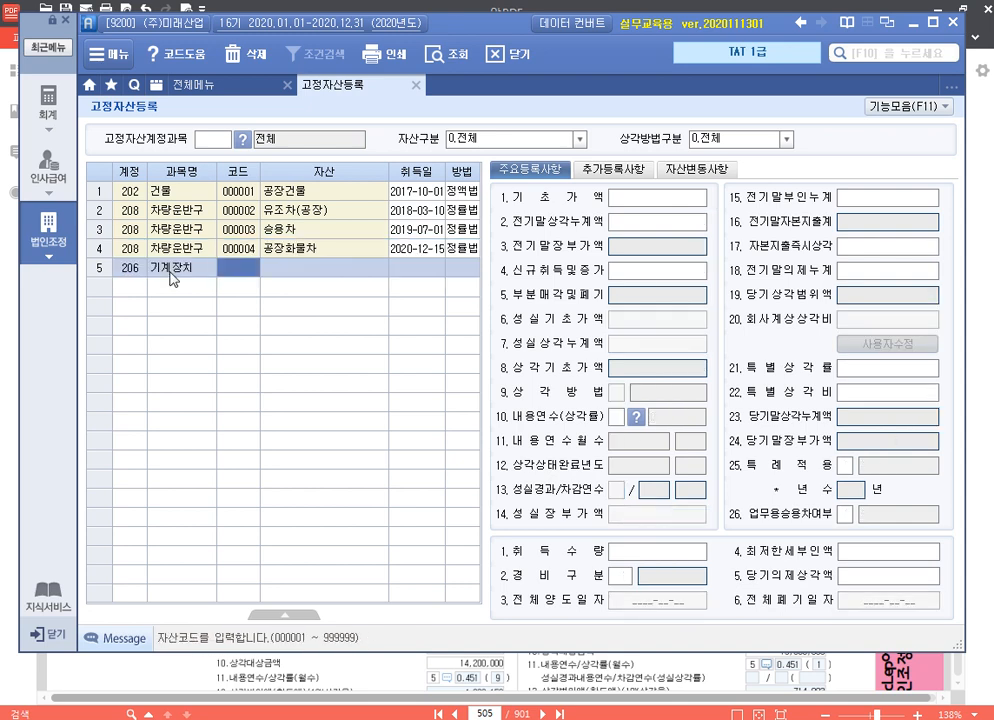
{"action": "type", "text": "5"}
{"action": "key", "text": "Return"}
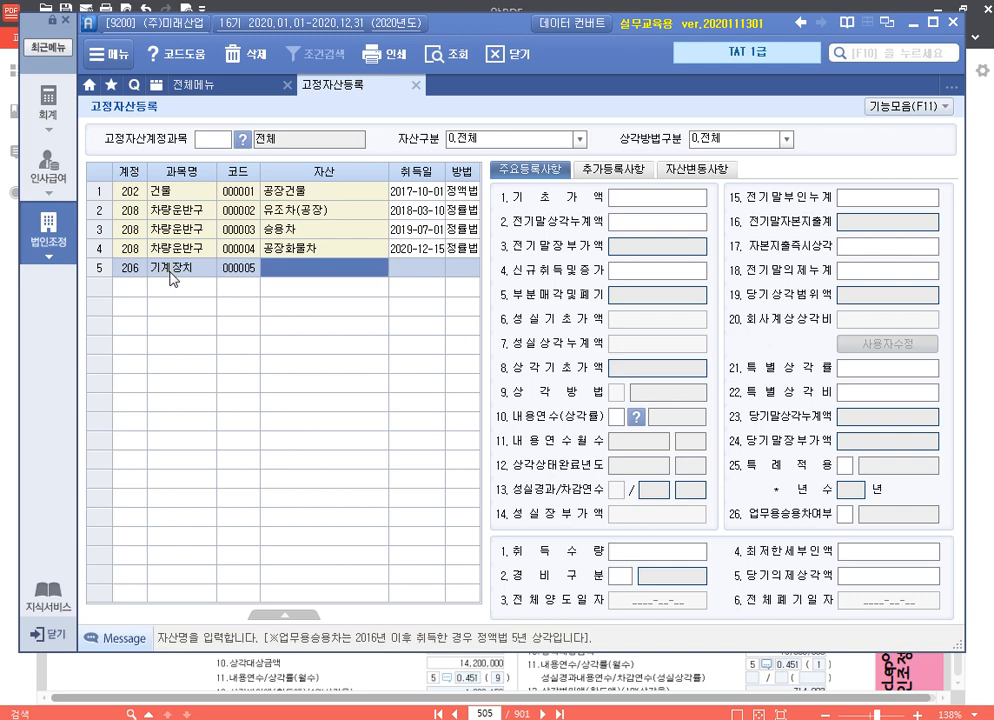
{"action": "type", "text": "프레기"}
{"action": "key", "text": "Return"}
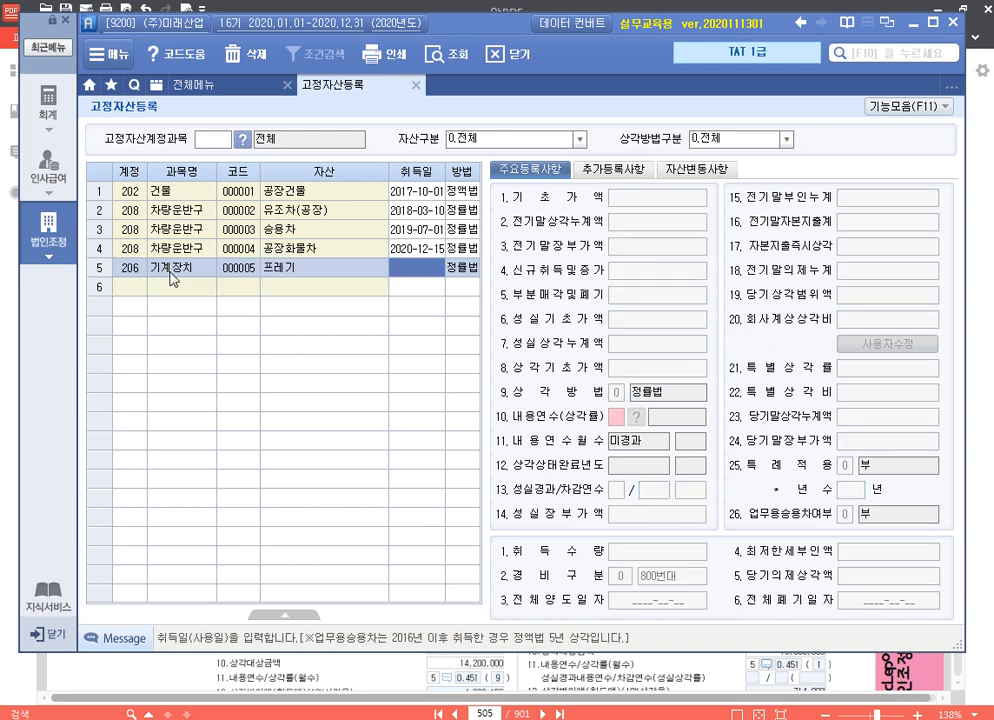
{"action": "key", "text": "shift+Tab"}
{"action": "type", "text": "프"}
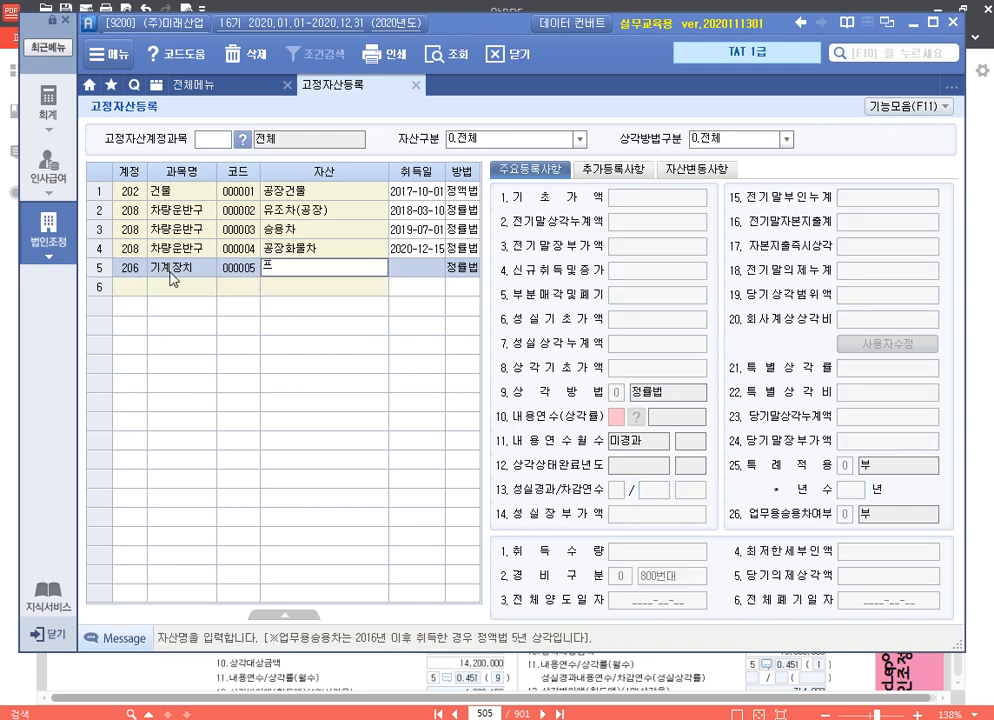
{"action": "type", "text": "레스기"}
{"action": "key", "text": "Return"}
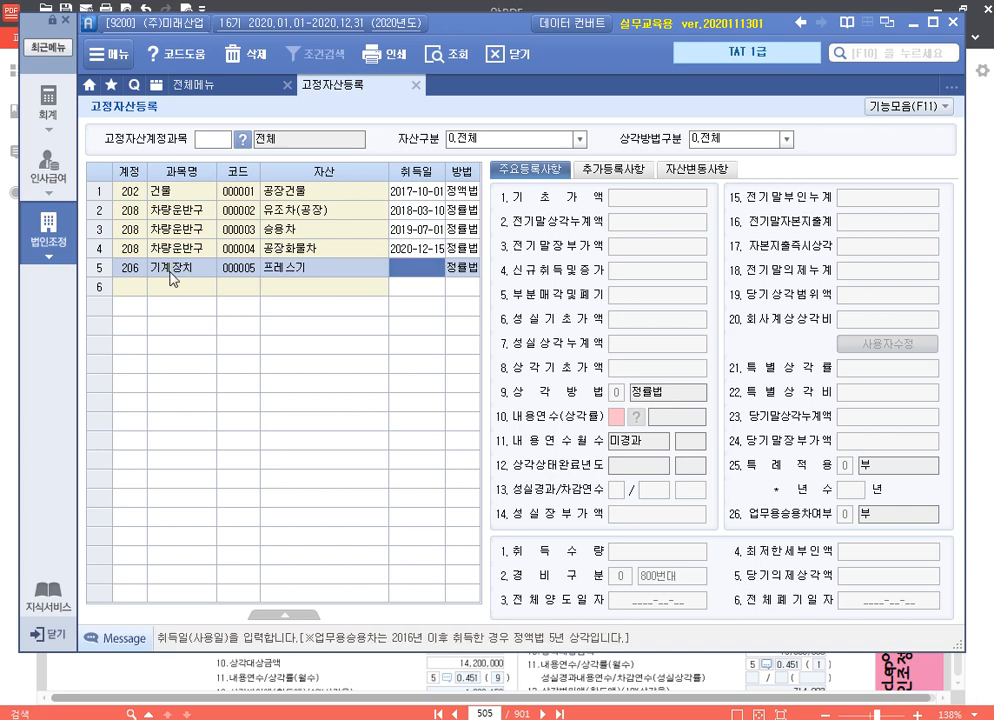
{"action": "type", "text": "20170714"}
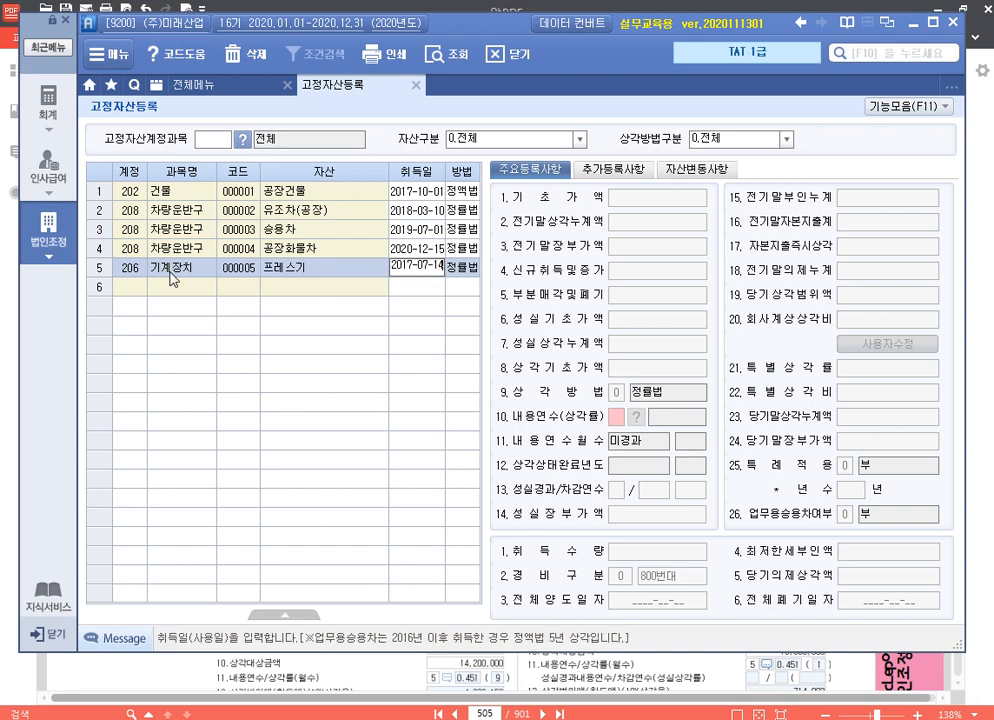
{"action": "key", "text": "Return"}
Enter 프레스기's 기초가액 of 10,000,000 and 전기말상각누계액 of 6,560,000
{"action": "type", "text": "10000000"}
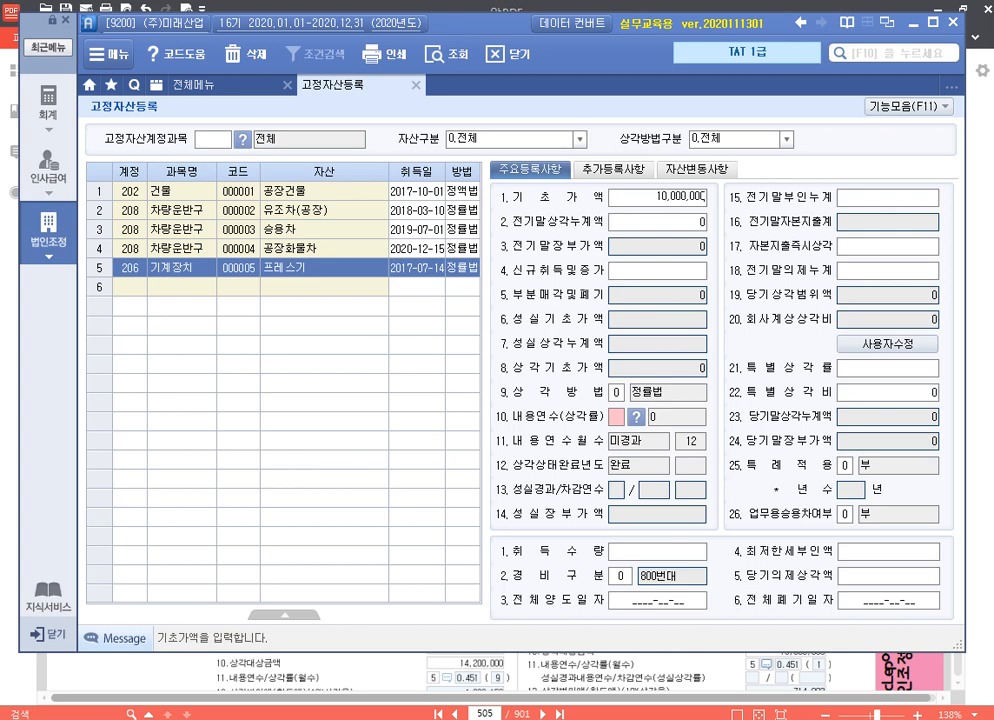
{"action": "key", "text": "Return"}
{"action": "type", "text": "6560000"}
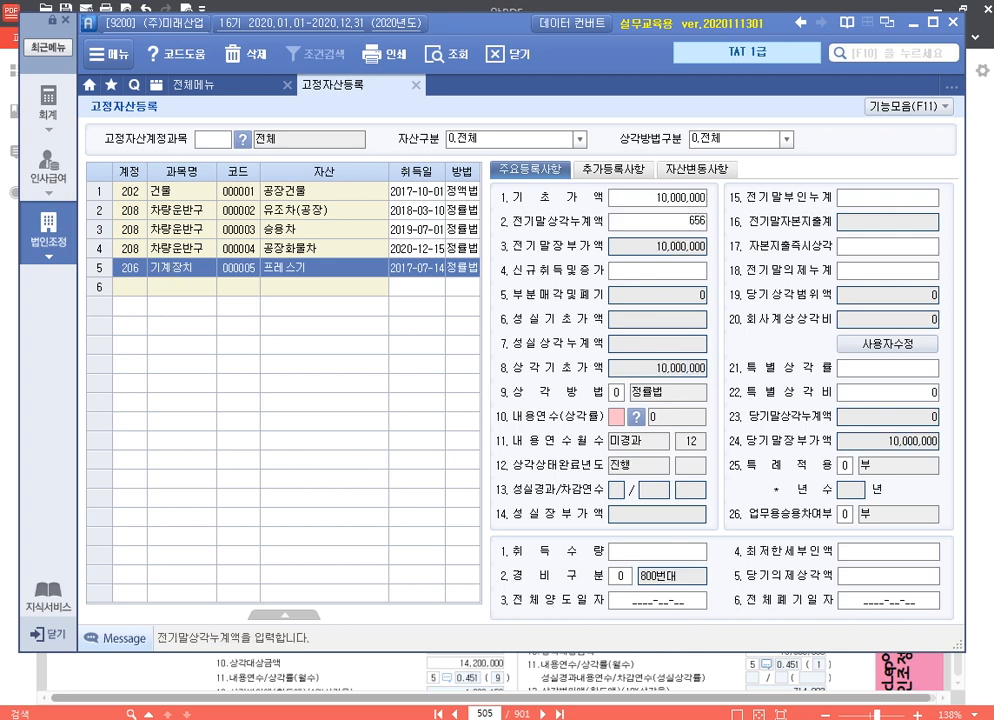
{"action": "key", "text": "Return"}
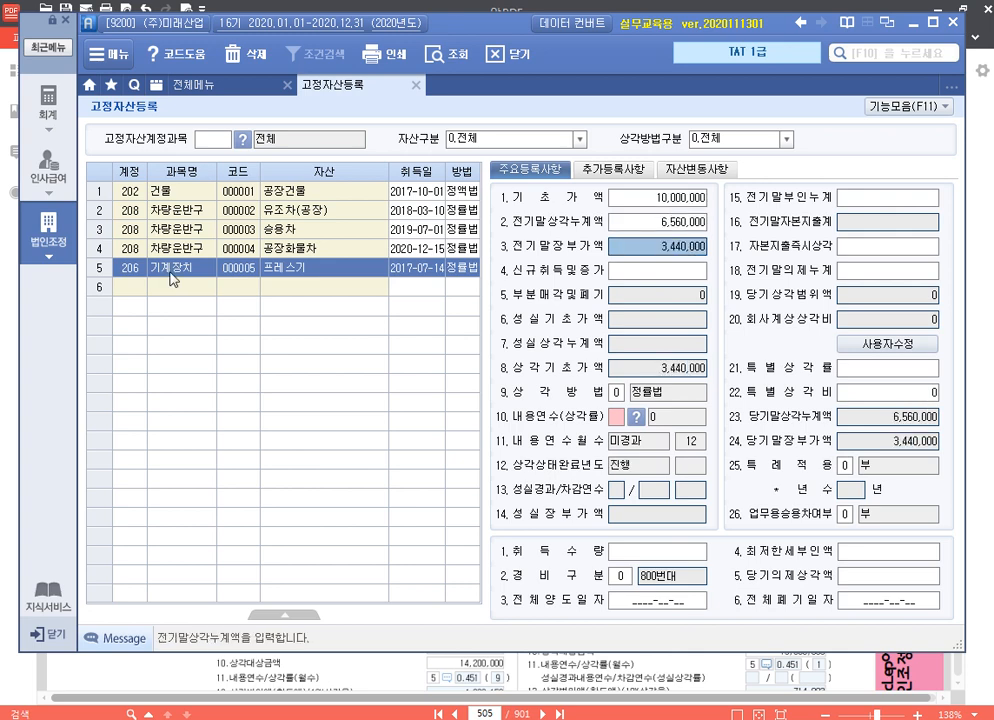
Set 프레스기's 내용연수 to 8, keeping 상각방법 정률법 and leaving 신규취득및증가 blank
{"action": "key", "text": "Return"}
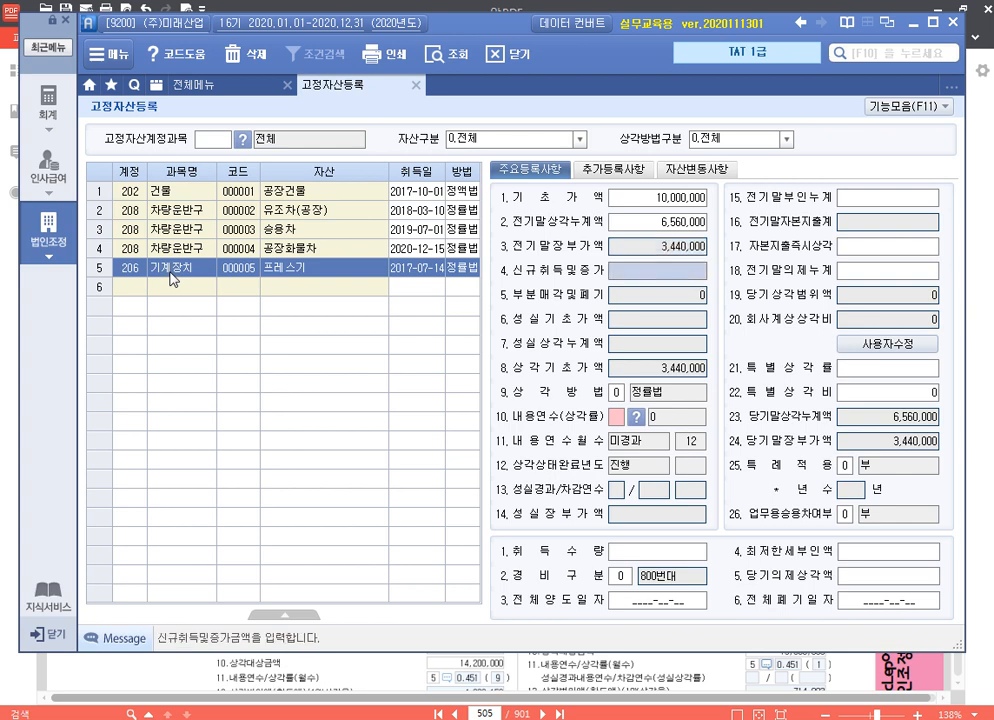
{"action": "key", "text": "Return"}
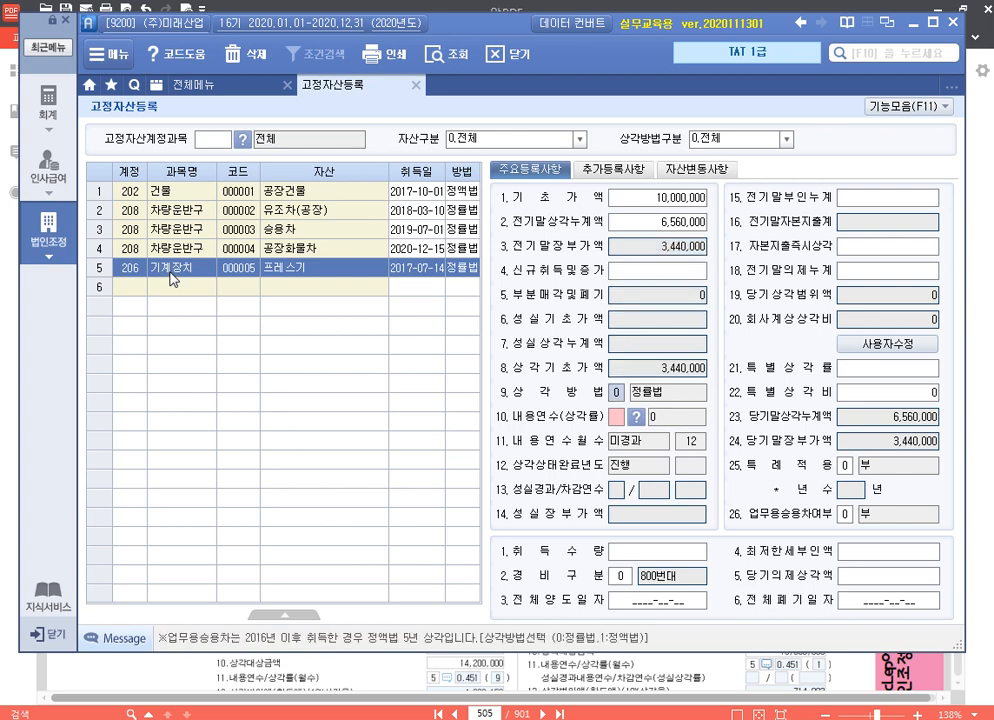
{"action": "key", "text": "Return"}
{"action": "type", "text": "8"}
{"action": "key", "text": "Return"}
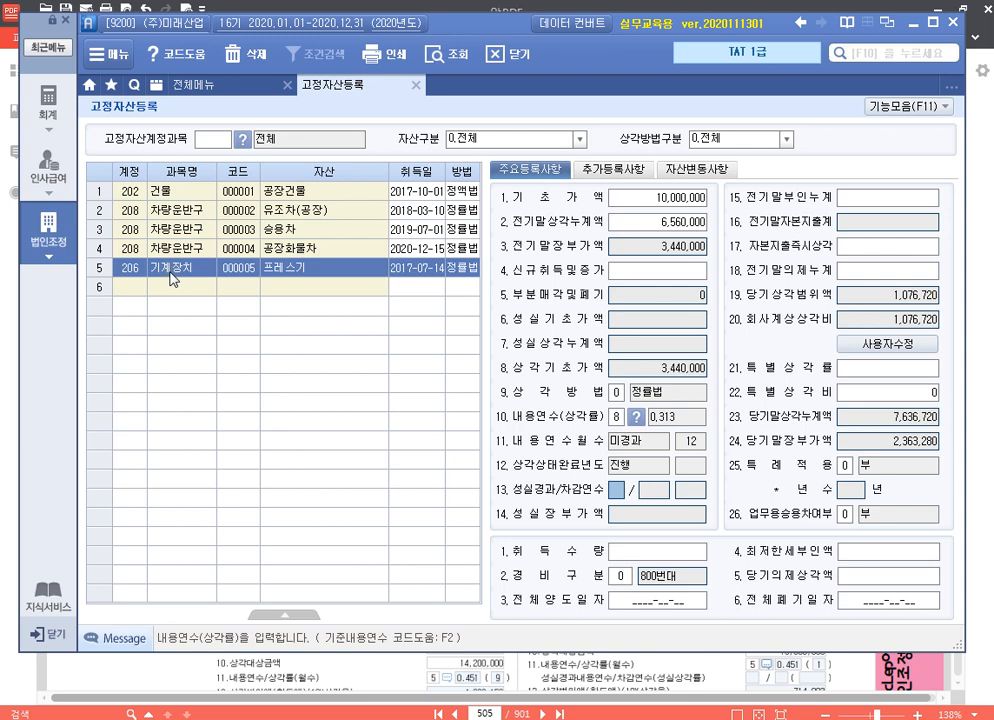
Enter 1,257,000 as 프레스기's 전기말의제누계, leaving 전기말부인누계 and 자본지출즉시상각 blank
{"action": "key", "text": "Return"}
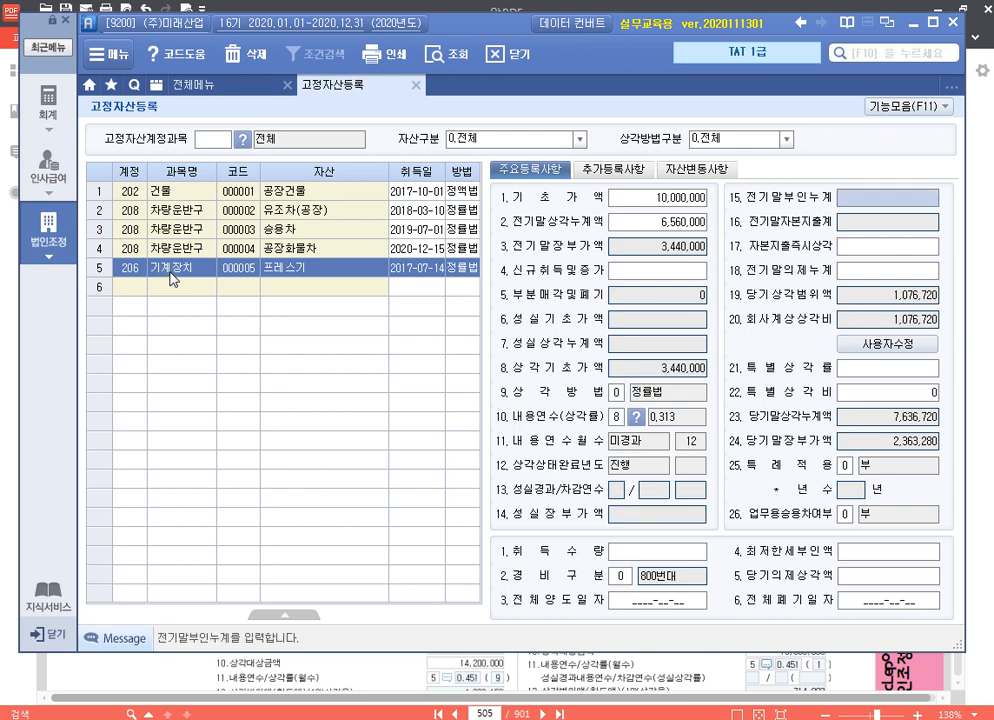
{"action": "key", "text": "Return"}
{"action": "key", "text": "Return"}
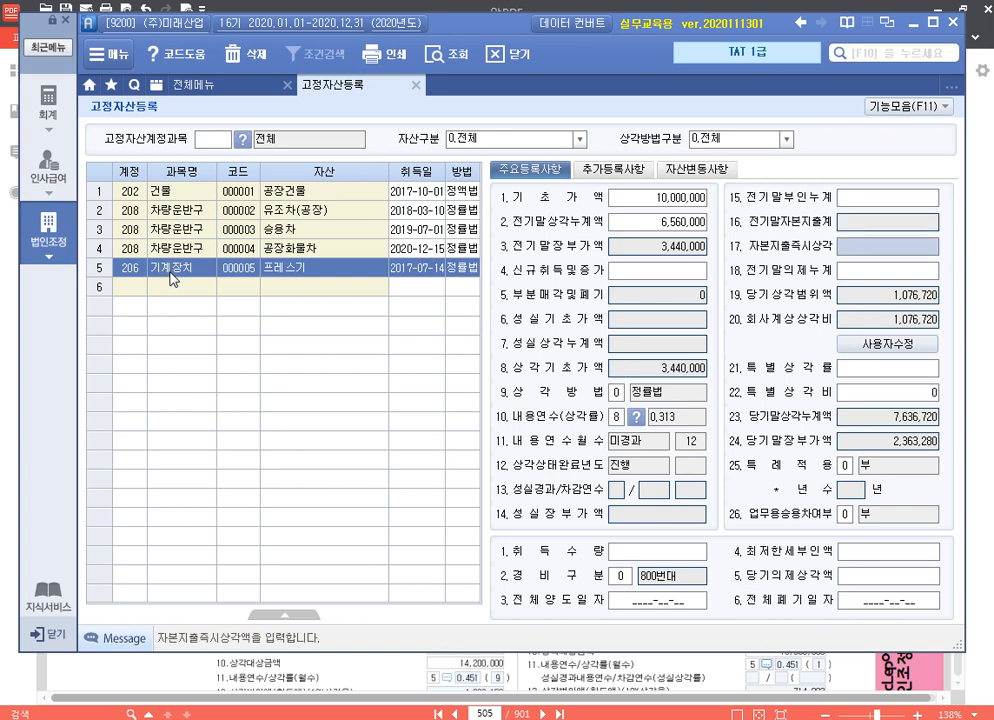
{"action": "key", "text": "Return"}
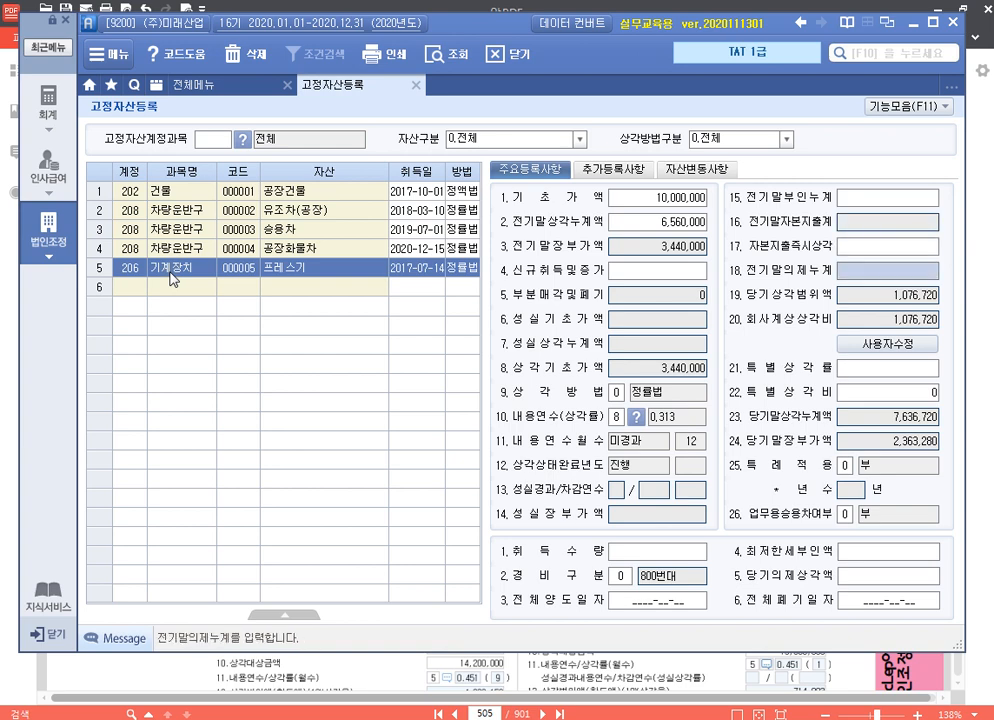
{"action": "type", "text": "1257000"}
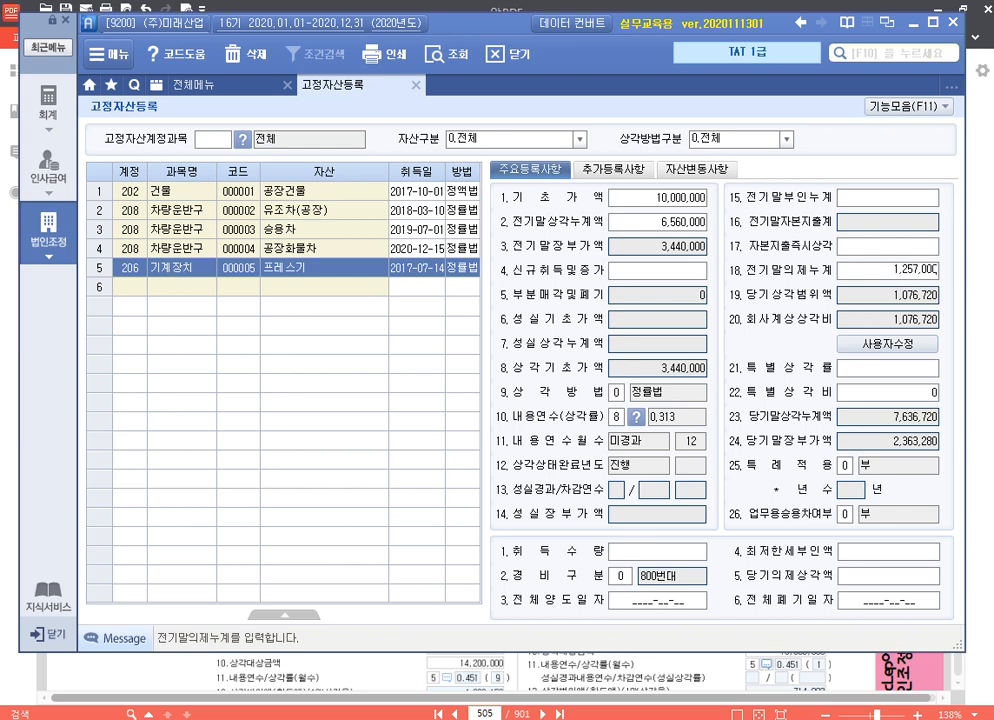
{"action": "key", "text": "Return"}
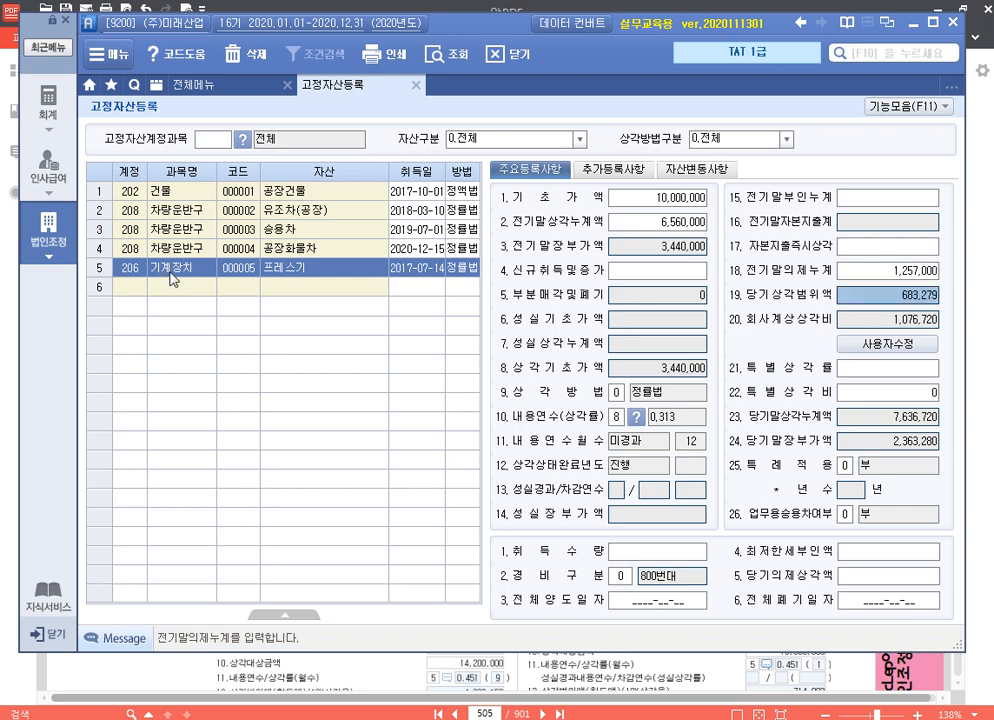
Set 프레스기's 경비구분 to 1 (500번대) and finish its remaining 주요등록사항 without further entries
{"action": "key", "text": "Return"}
{"action": "key", "text": "Return"}
{"action": "key", "text": "Return"}
{"action": "key", "text": "Return"}
{"action": "key", "text": "Return"}
{"action": "key", "text": "Return"}
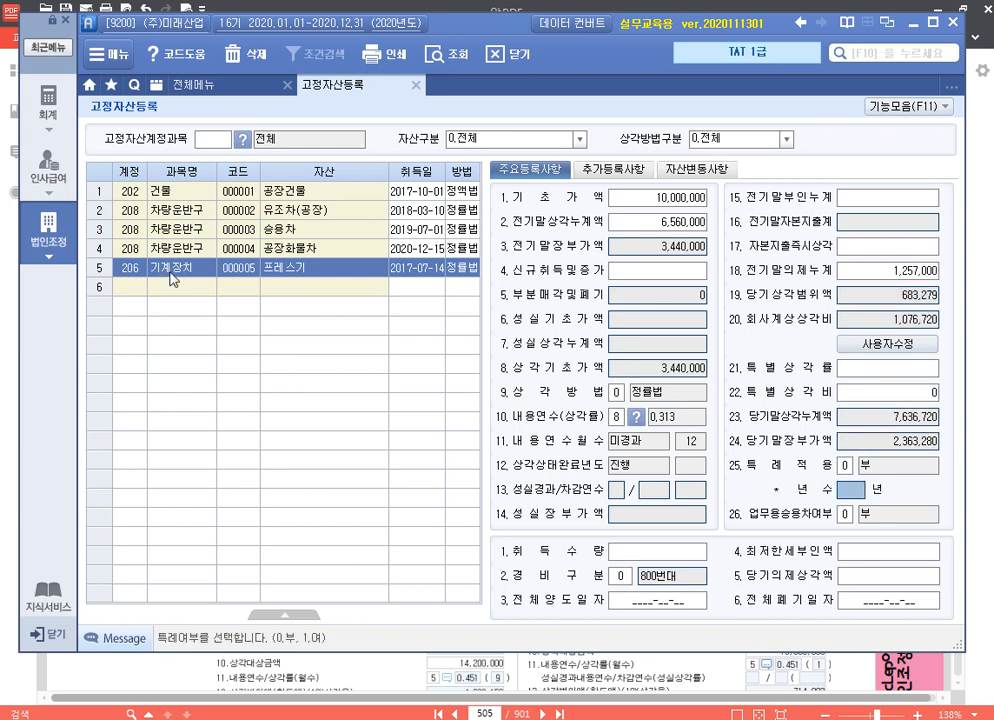
{"action": "key", "text": "Return"}
{"action": "key", "text": "Return"}
{"action": "key", "text": "Return"}
{"action": "type", "text": "1"}
{"action": "key", "text": "Return"}
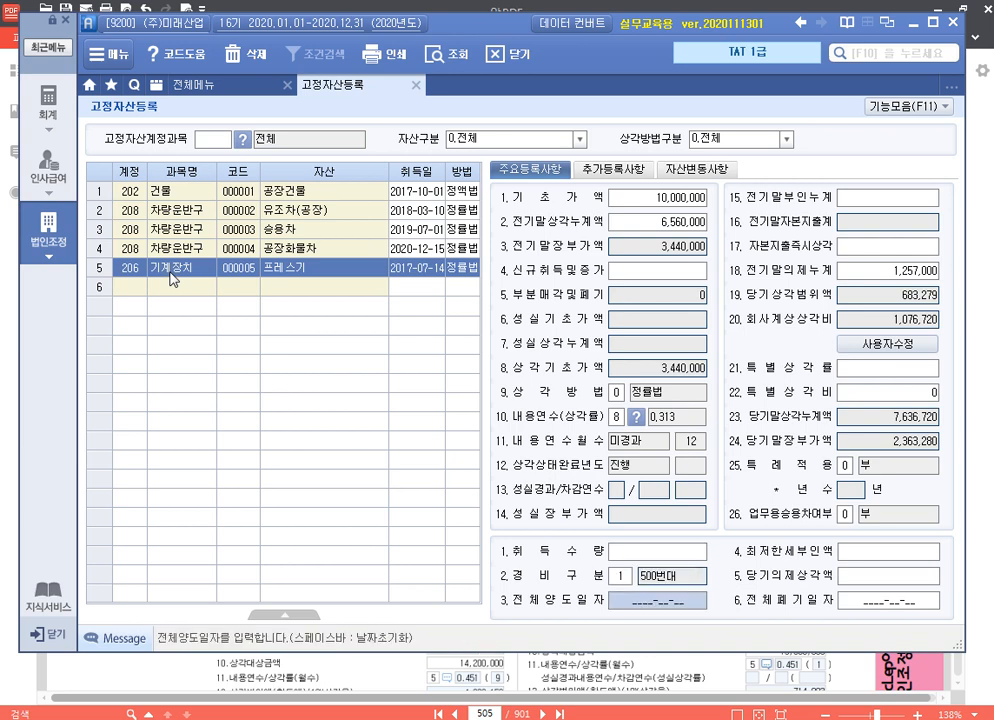
{"action": "key", "text": "Return"}
{"action": "key", "text": "Return"}
{"action": "key", "text": "Return"}
{"action": "key", "text": "Return"}
{"action": "key", "text": "Up"}
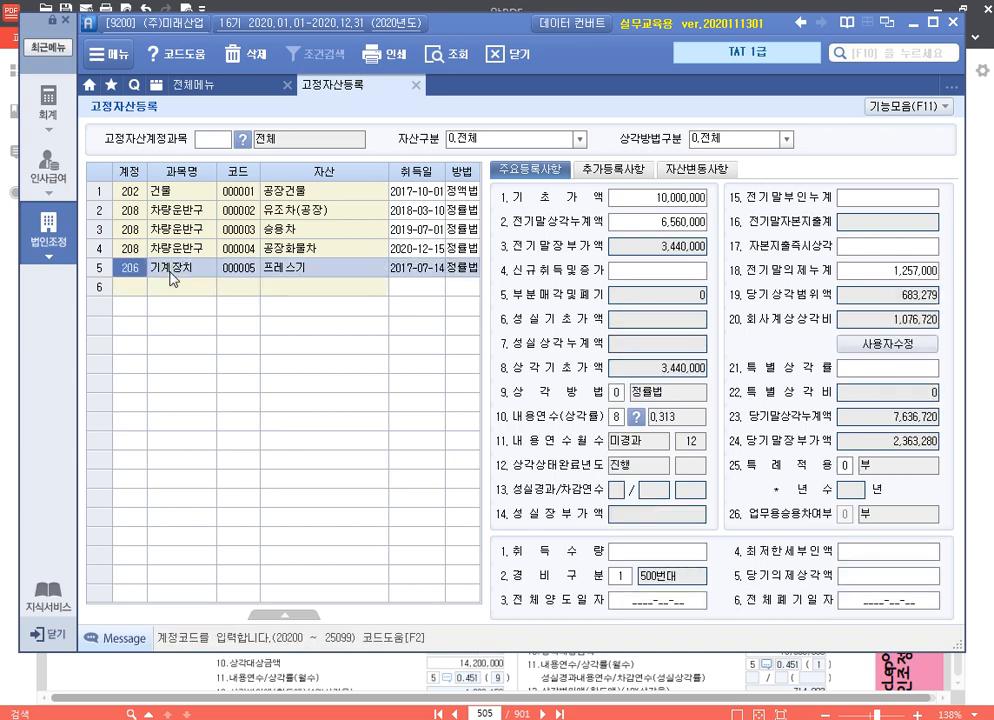
Enter 1,076,720 as 프레스기's 회사계상상각비 through 사용자수정
{"action": "left_click", "coordinate": [880, 343]}
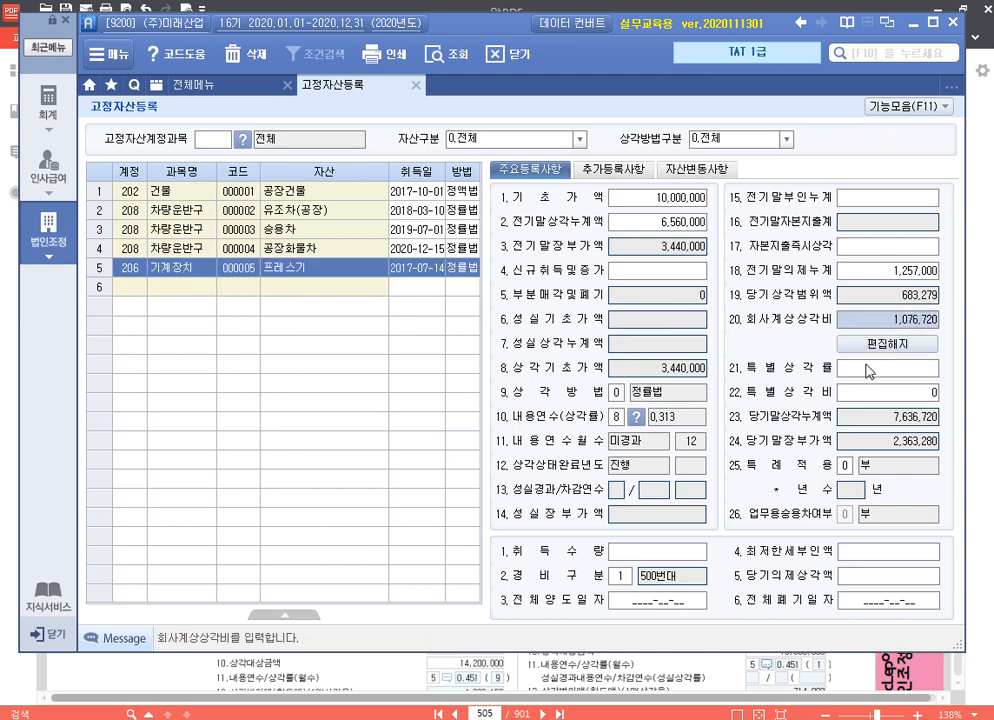
{"action": "type", "text": "1,076,72"}
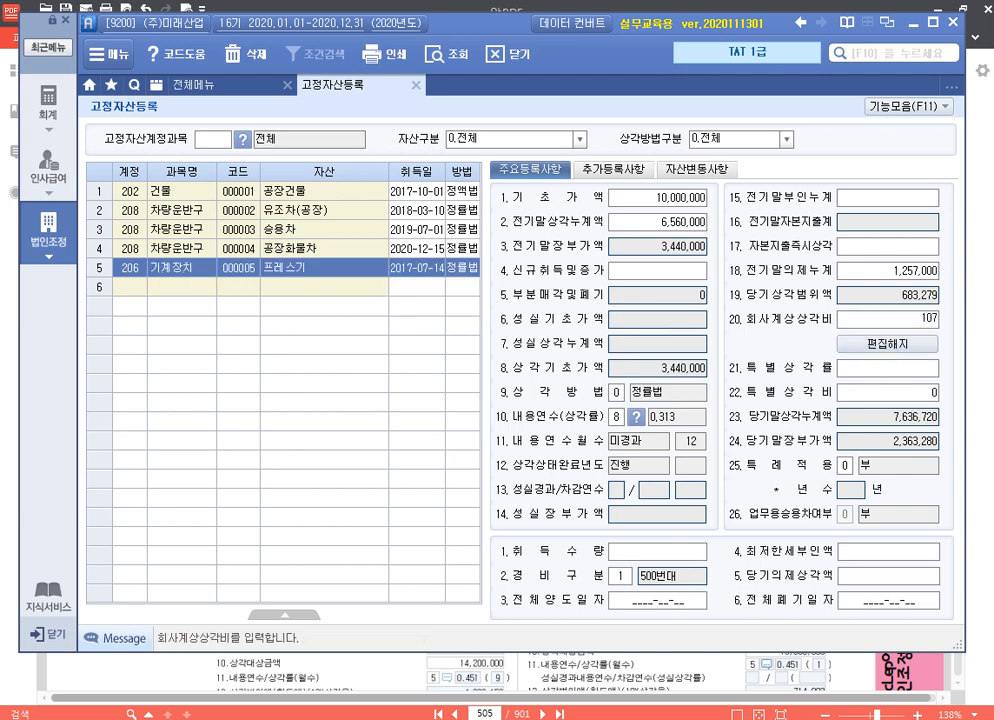
{"action": "type", "text": "0"}
{"action": "left_click", "coordinate": [869, 371]}
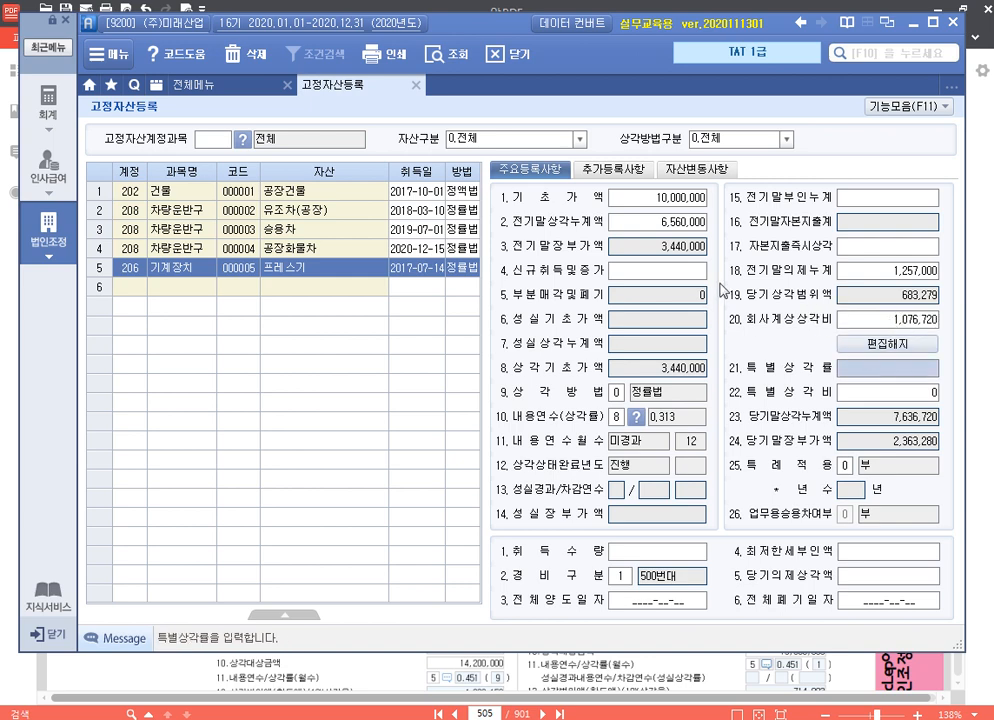
Add the asset 압축기 under account 206 기계장치 with asset code 000006 and acquisition date 2020-04-15
{"action": "left_click", "coordinate": [125, 330]}
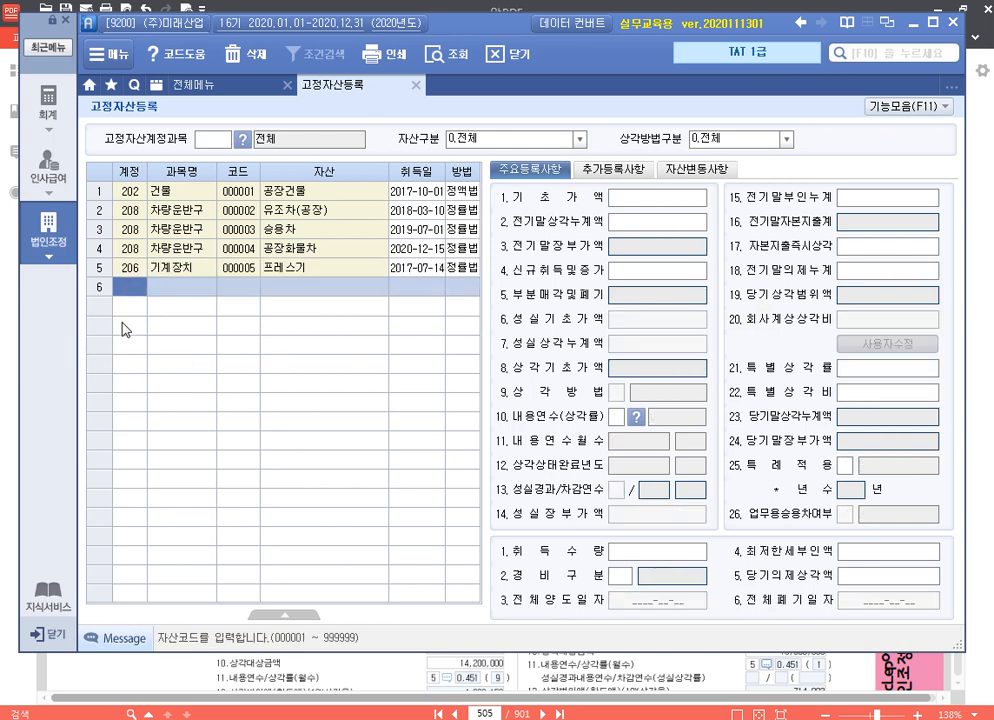
{"action": "type", "text": "206"}
{"action": "key", "text": "Return"}
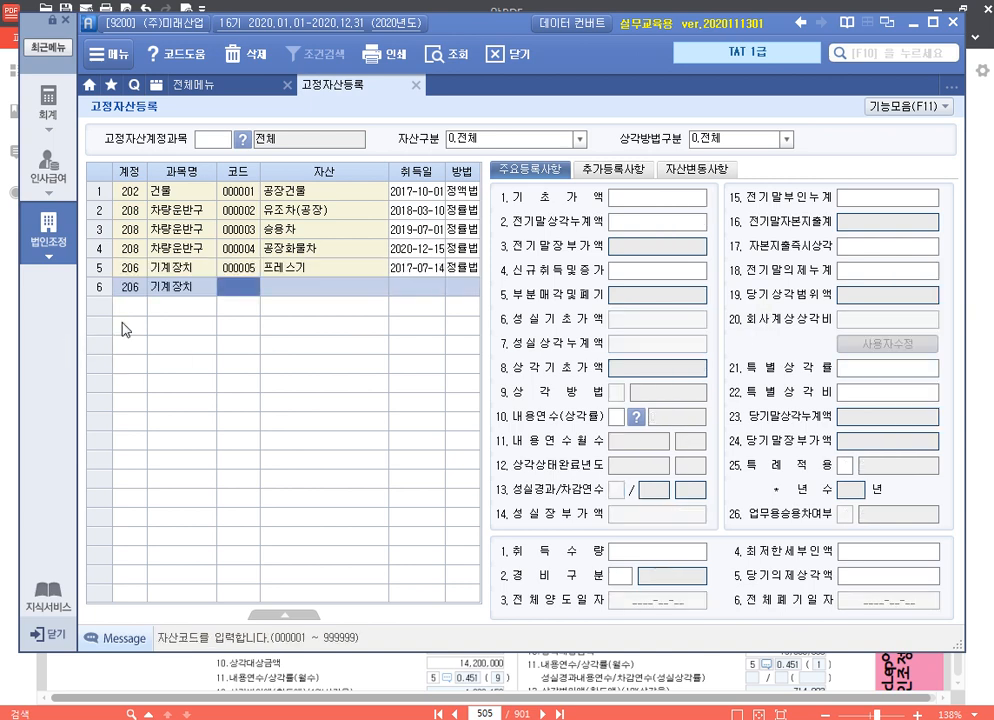
{"action": "type", "text": "6"}
{"action": "key", "text": "Return"}
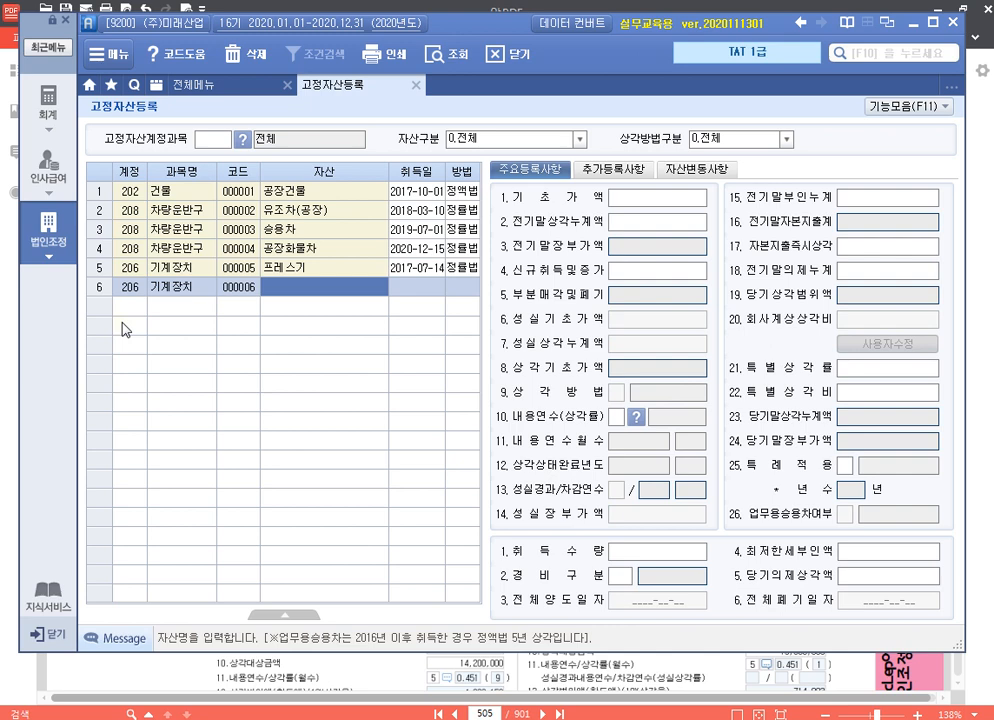
{"action": "type", "text": "압축기"}
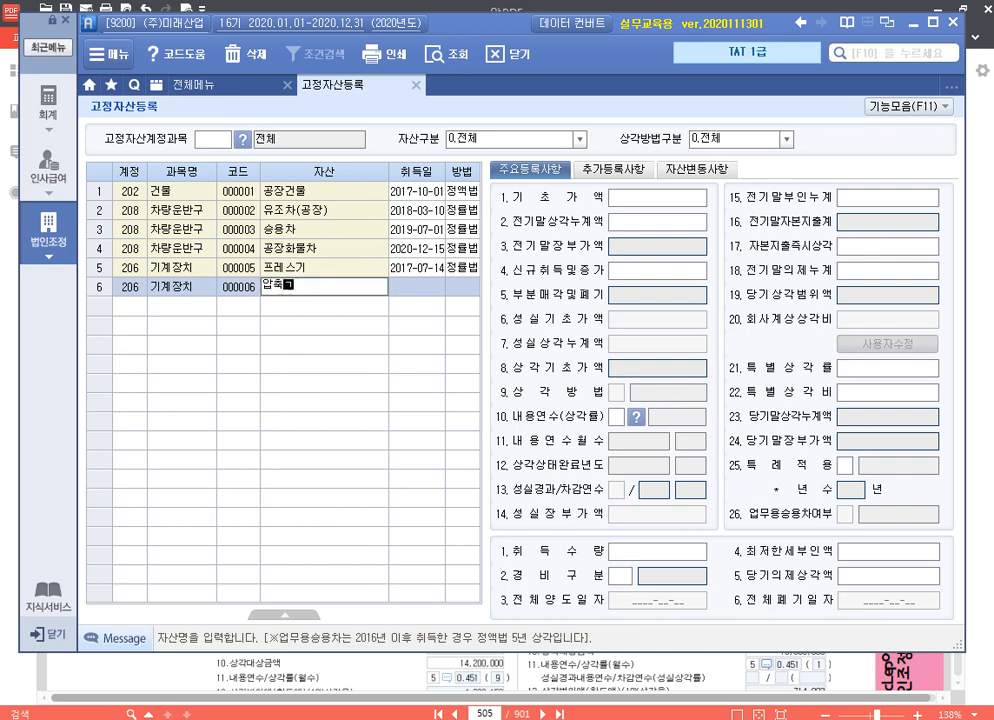
{"action": "key", "text": "Return"}
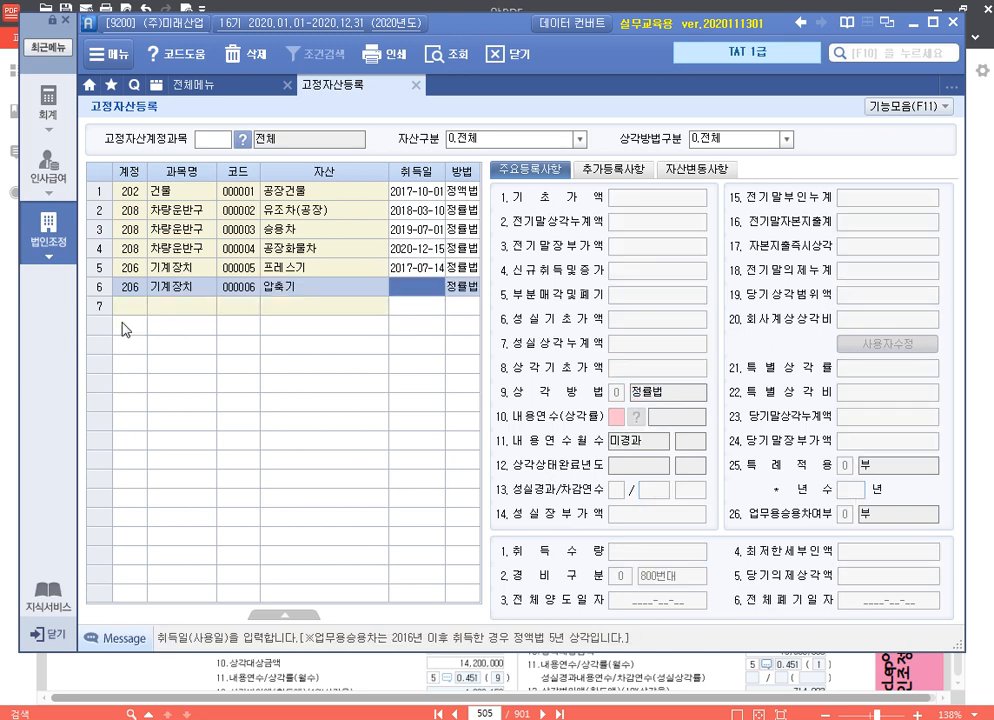
{"action": "type", "text": "20200415"}
{"action": "key", "text": "Return"}
Enter 6,000,000 as 압축기's 신규취득및증가, leaving 기초가액 and 전기말상각누계액 without entries
{"action": "key", "text": "Return"}
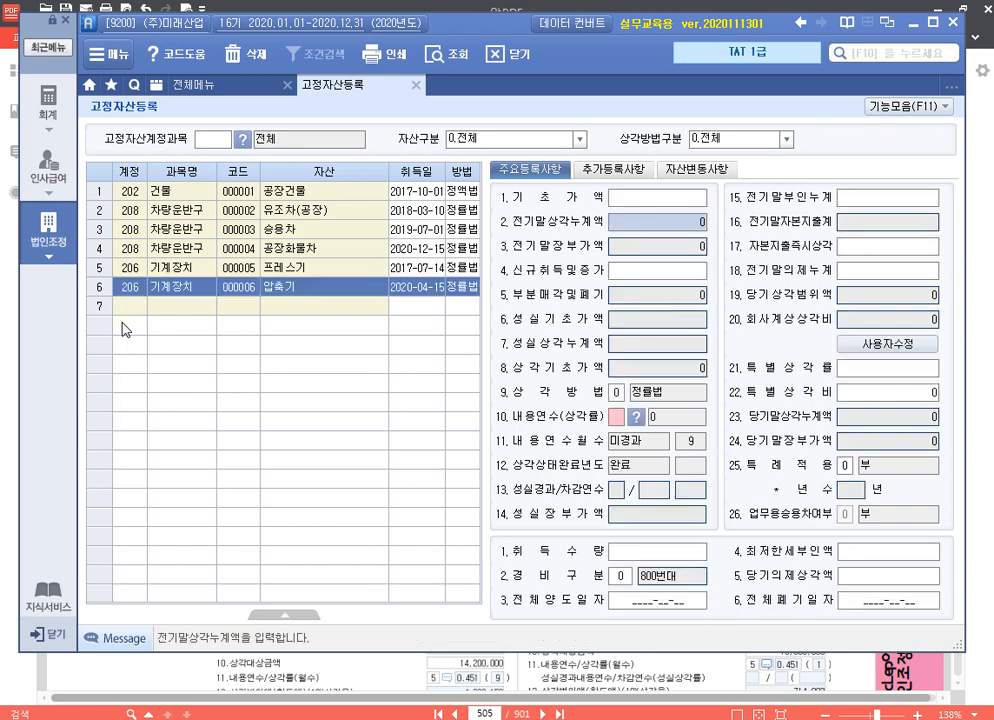
{"action": "key", "text": "Return"}
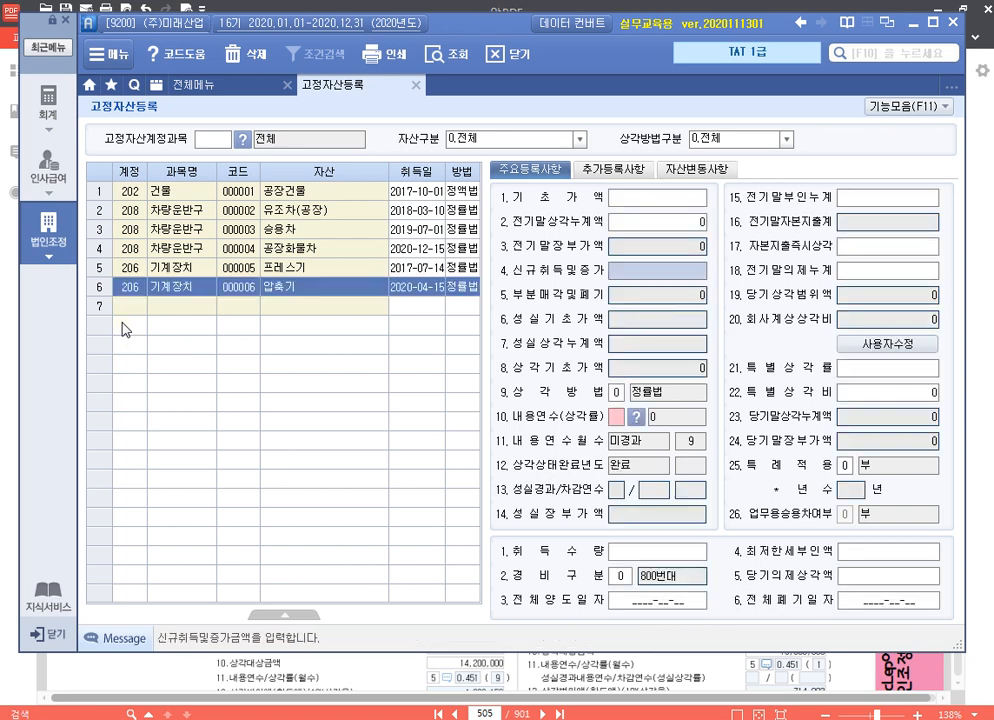
{"action": "type", "text": "6000000"}
{"action": "key", "text": "Return"}
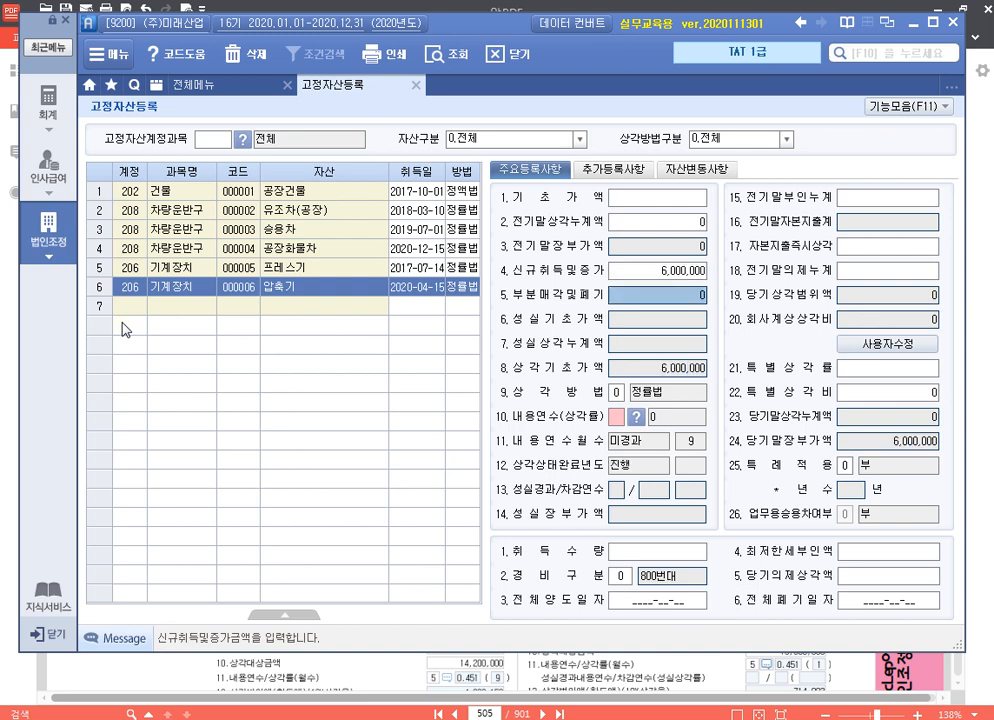
Set 압축기's 내용연수 to 8 years, keeping 정률법 as the depreciation method
{"action": "key", "text": "Return"}
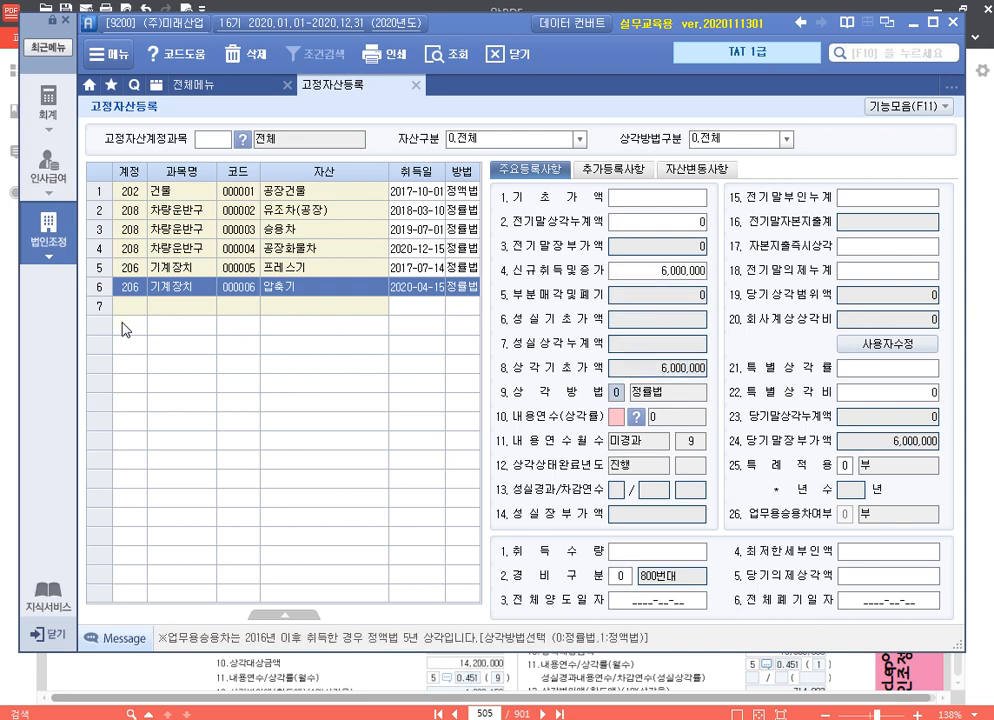
{"action": "key", "text": "Return"}
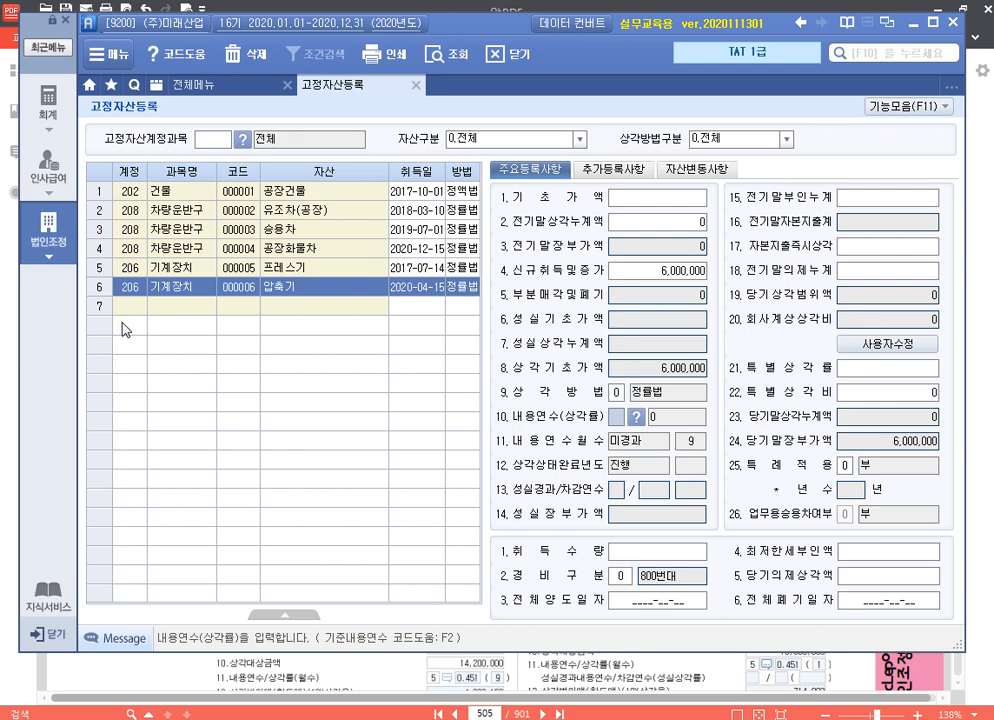
{"action": "type", "text": "8"}
{"action": "key", "text": "Return"}
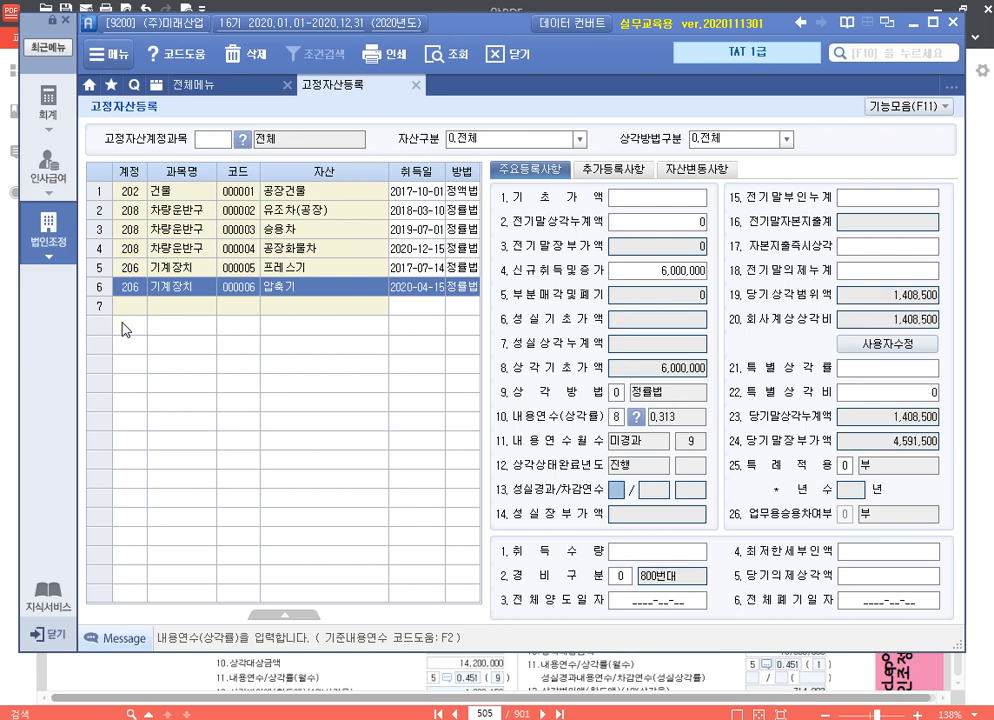
Set 압축기's 경비구분 to 1 (500번대), leaving the fields between 내용연수 and 경비구분 without further entries
{"action": "key", "text": "Return"}
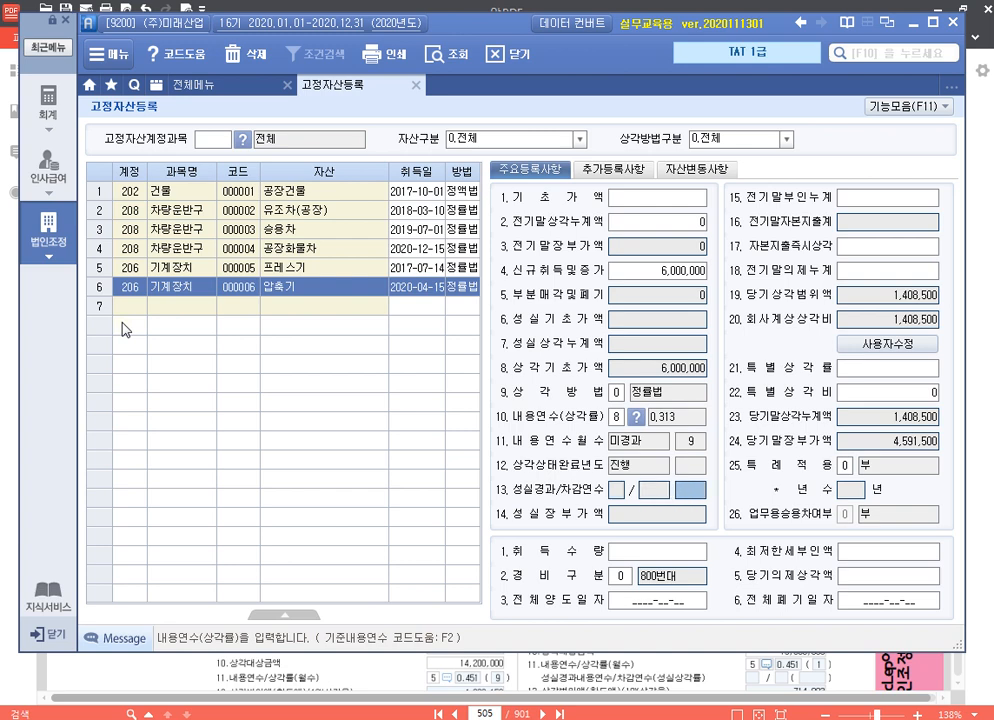
{"action": "key", "text": "Return"}
{"action": "key", "text": "Return"}
{"action": "key", "text": "Return"}
{"action": "key", "text": "Return"}
{"action": "key", "text": "Return"}
{"action": "key", "text": "Return"}
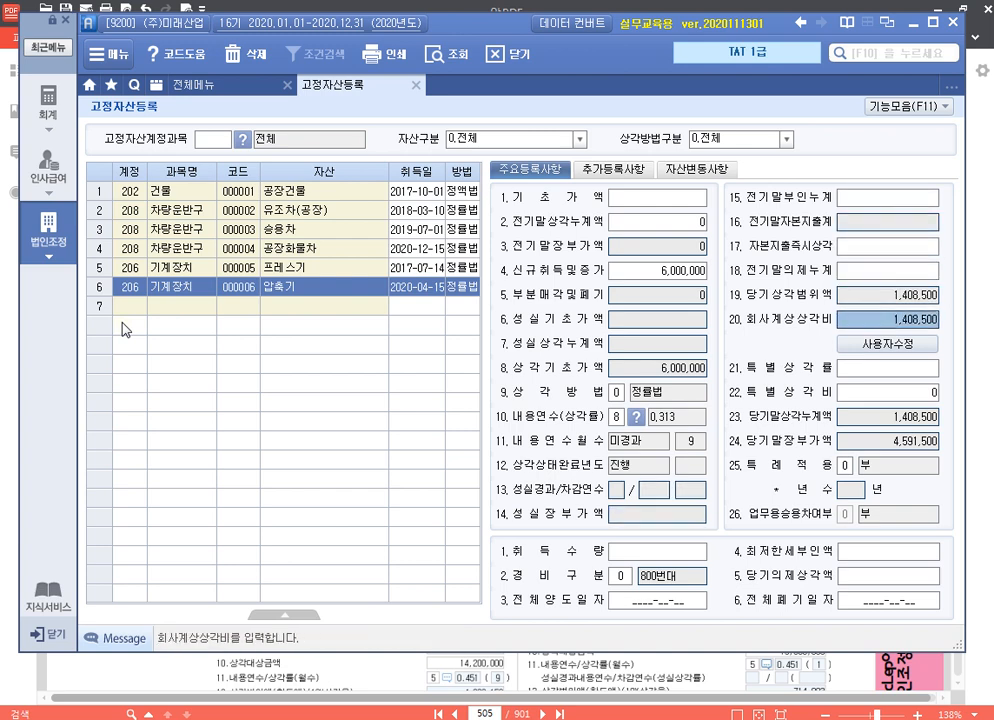
{"action": "key", "text": "Return"}
{"action": "key", "text": "Return"}
{"action": "key", "text": "Return"}
{"action": "key", "text": "Return"}
{"action": "key", "text": "Return"}
{"action": "key", "text": "Return"}
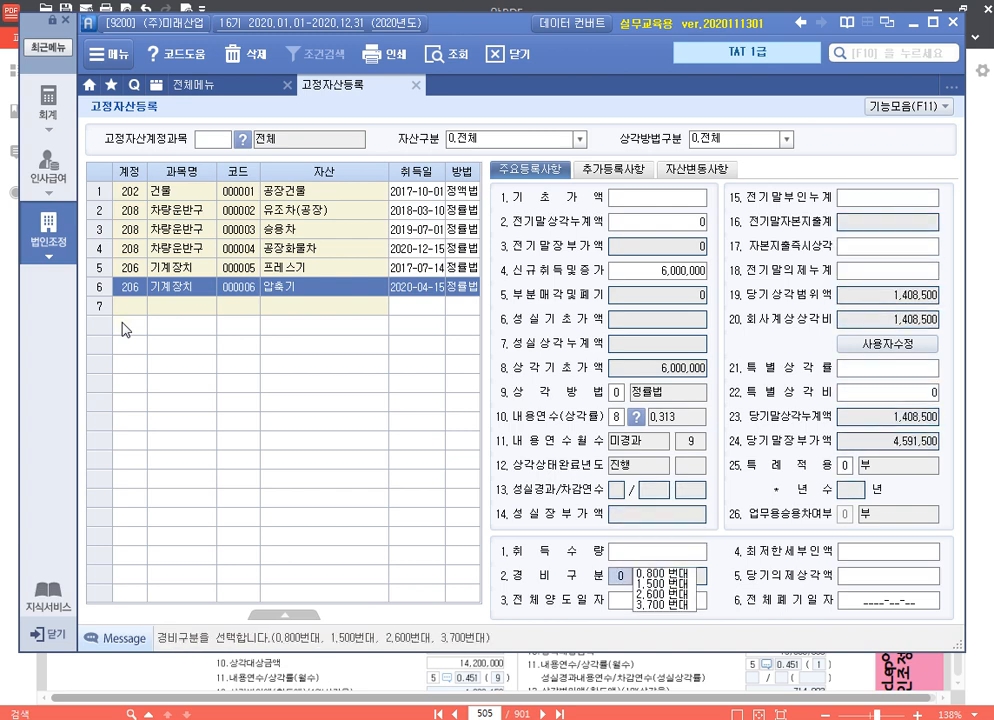
{"action": "type", "text": "1"}
{"action": "key", "text": "Return"}
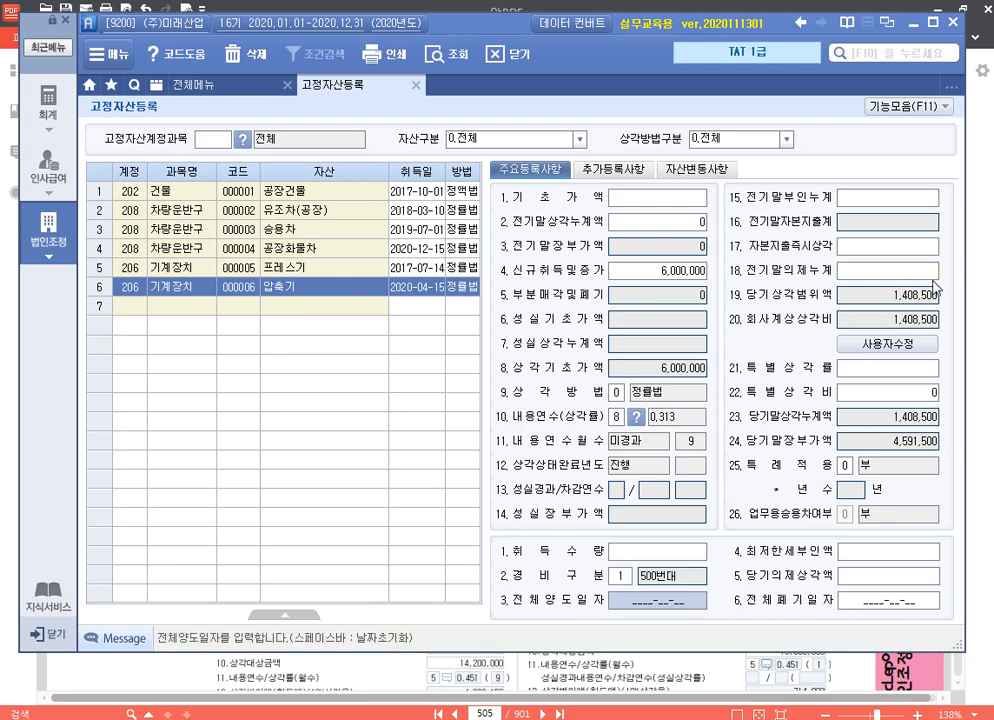
Enter 1,400,000 as 압축기's 회사계상상각비 through 사용자수정
{"action": "left_click", "coordinate": [928, 344]}
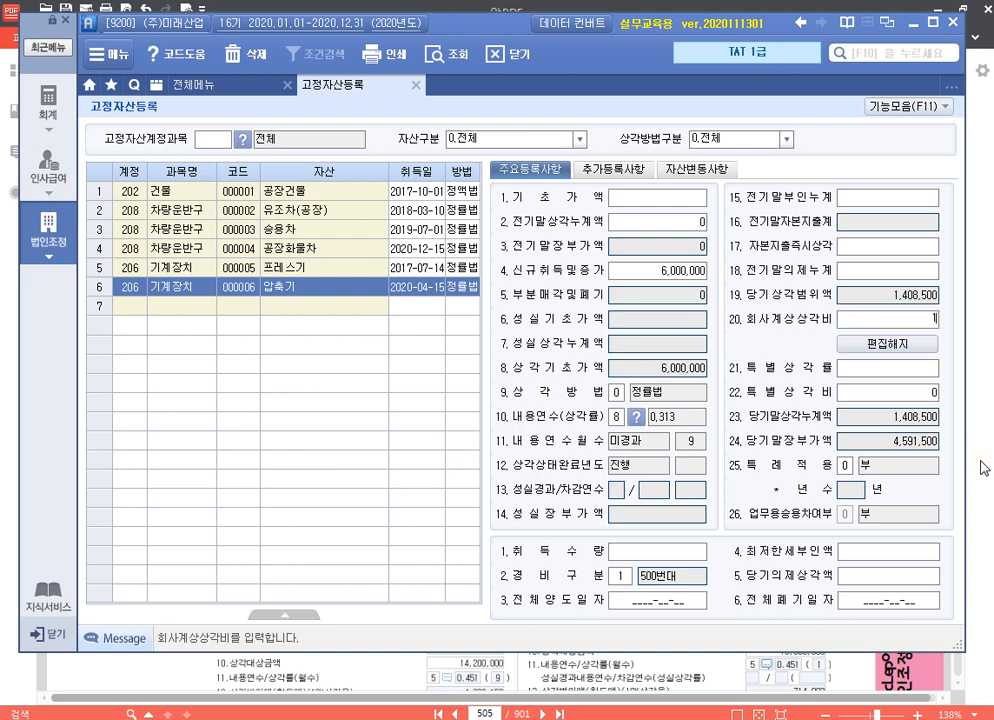
{"action": "type", "text": "1400000"}
{"action": "key", "text": "Return"}
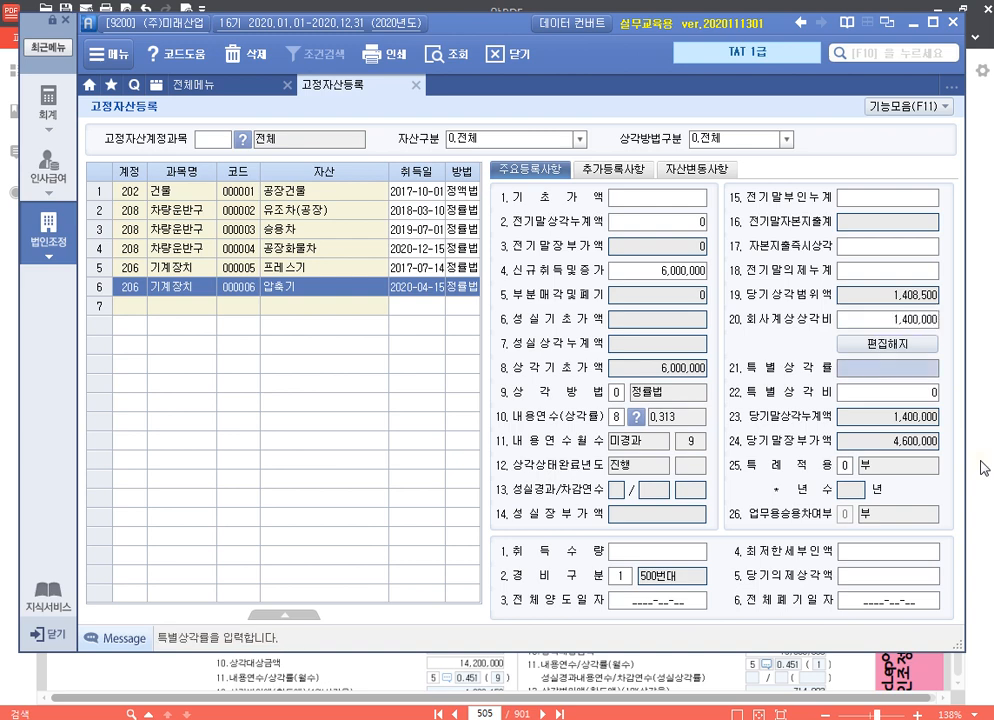
Add the asset 특허권 under account 232 특허권 with asset code 000007 and acquisition date 2016-01-12
{"action": "left_click", "coordinate": [133, 310]}
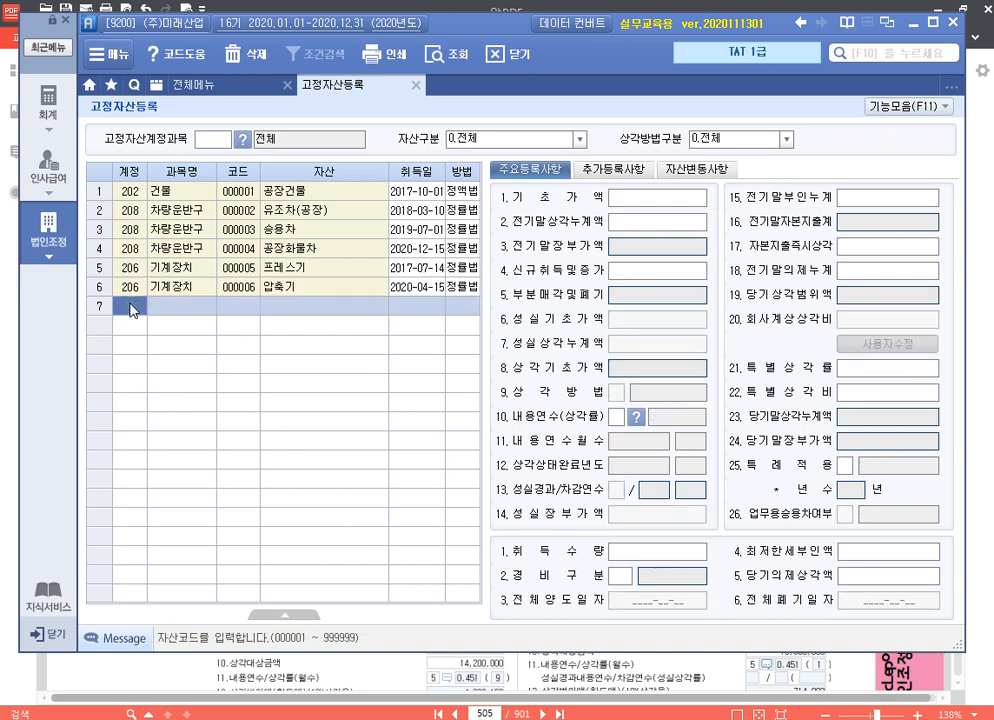
{"action": "left_click", "coordinate": [133, 290]}
{"action": "left_click", "coordinate": [137, 306]}
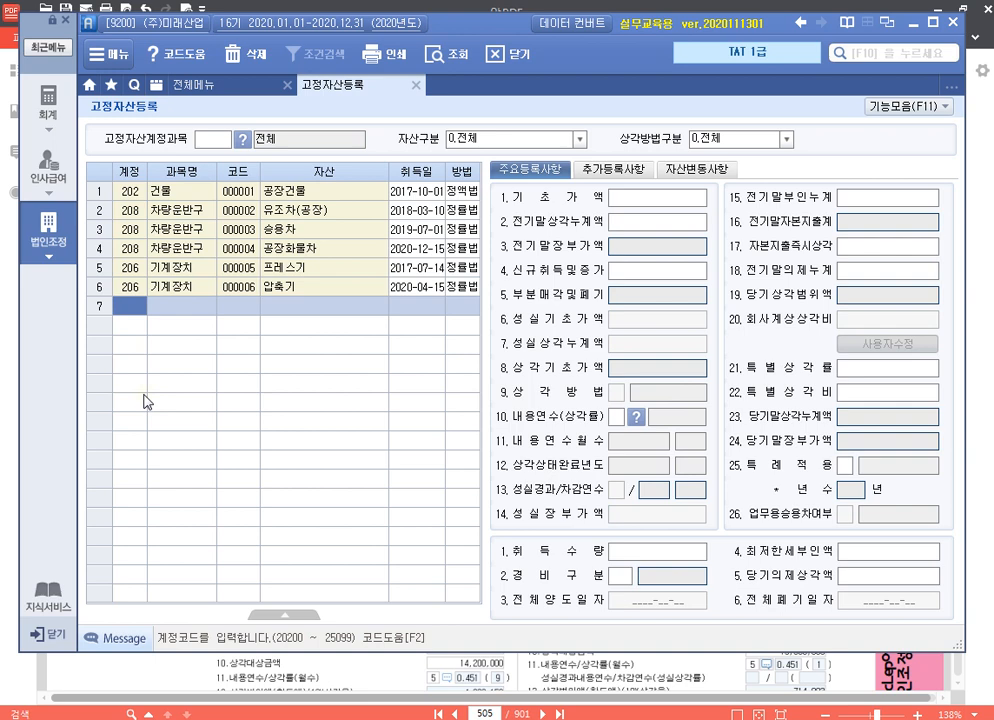
{"action": "key", "text": "F2"}
{"action": "type", "text": "특허"}
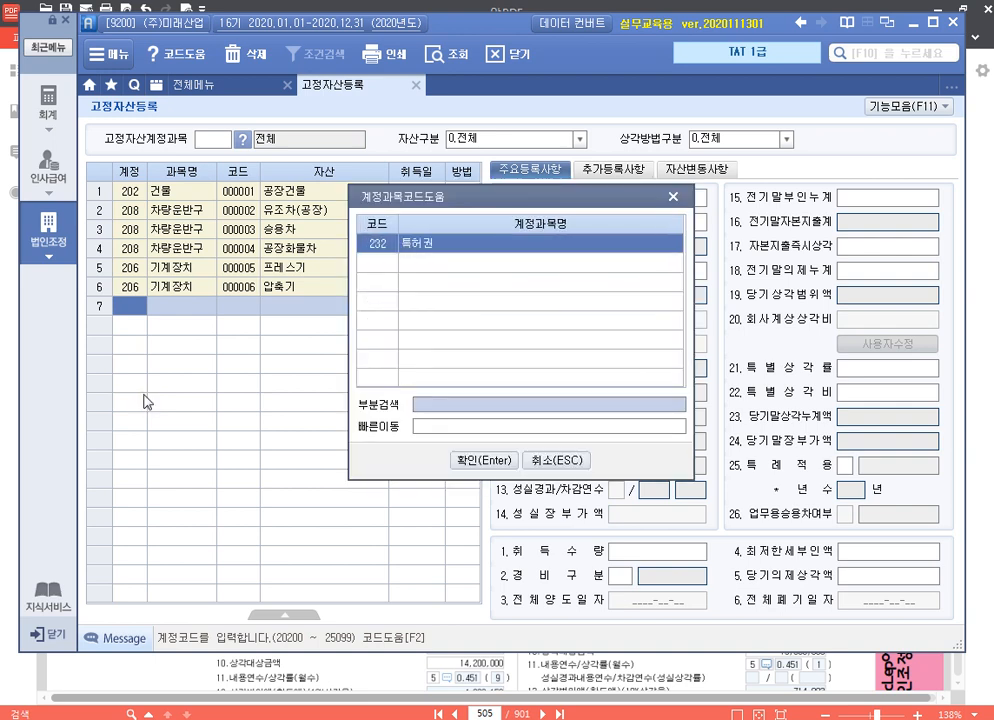
{"action": "key", "text": "Return"}
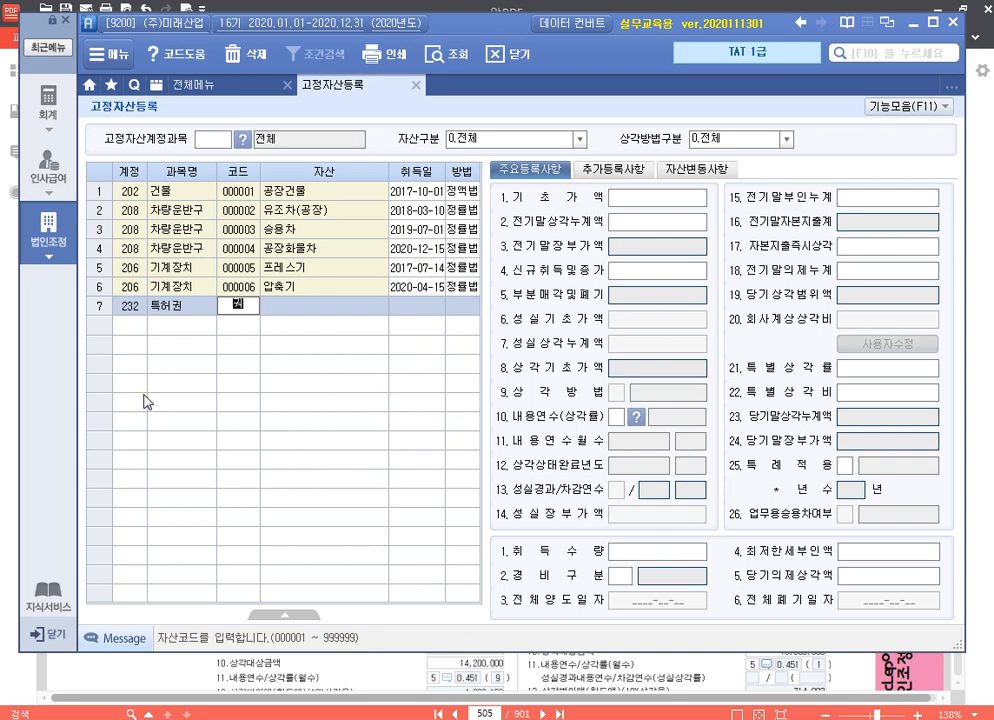
{"action": "type", "text": "7"}
{"action": "key", "text": "Return"}
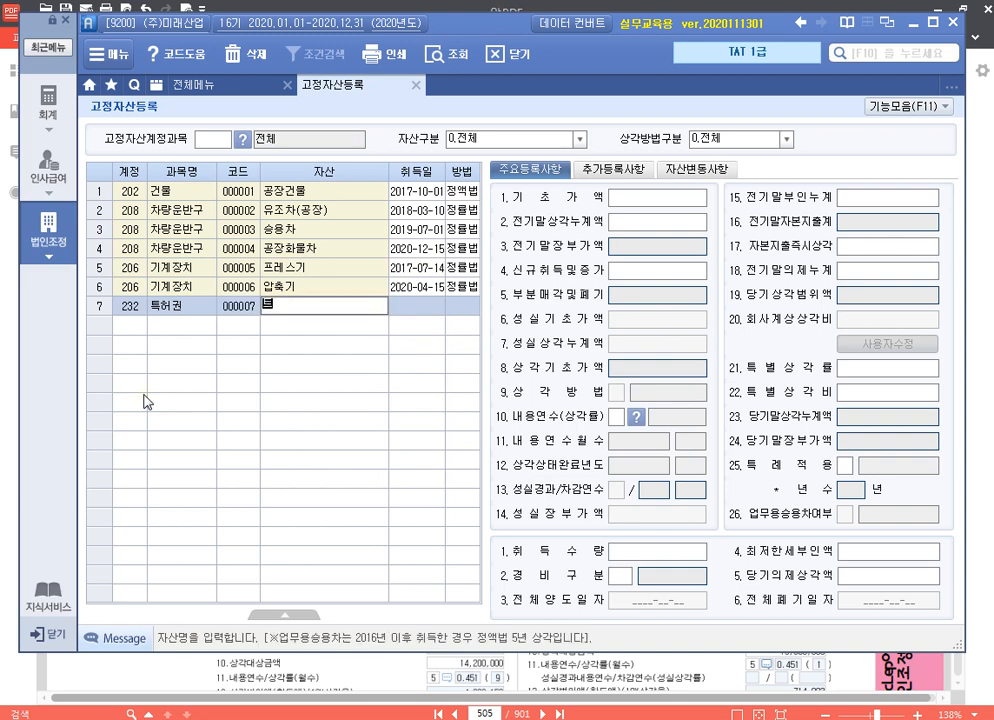
{"action": "type", "text": "특허권"}
{"action": "key", "text": "Return"}
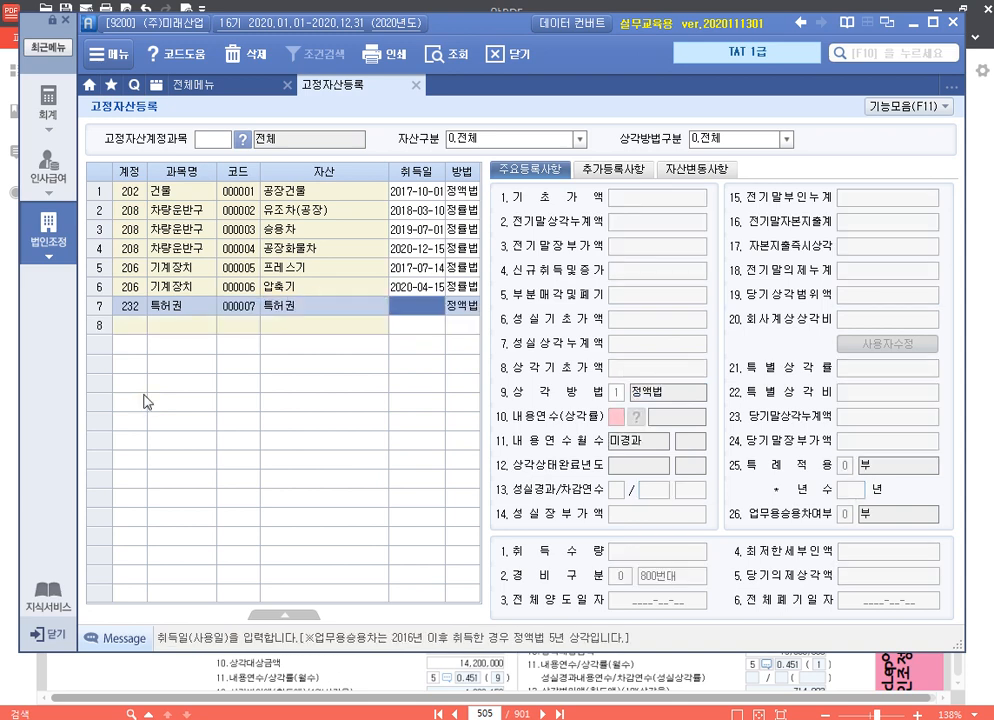
{"action": "type", "text": "2016-01-"}
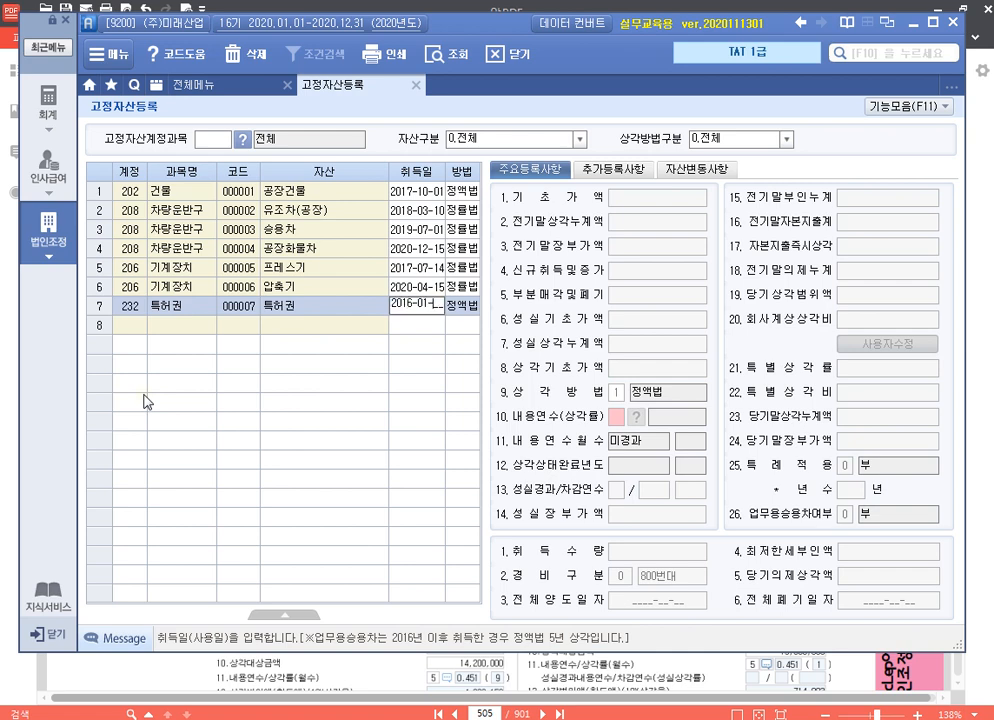
{"action": "type", "text": "12"}
{"action": "key", "text": "Return"}
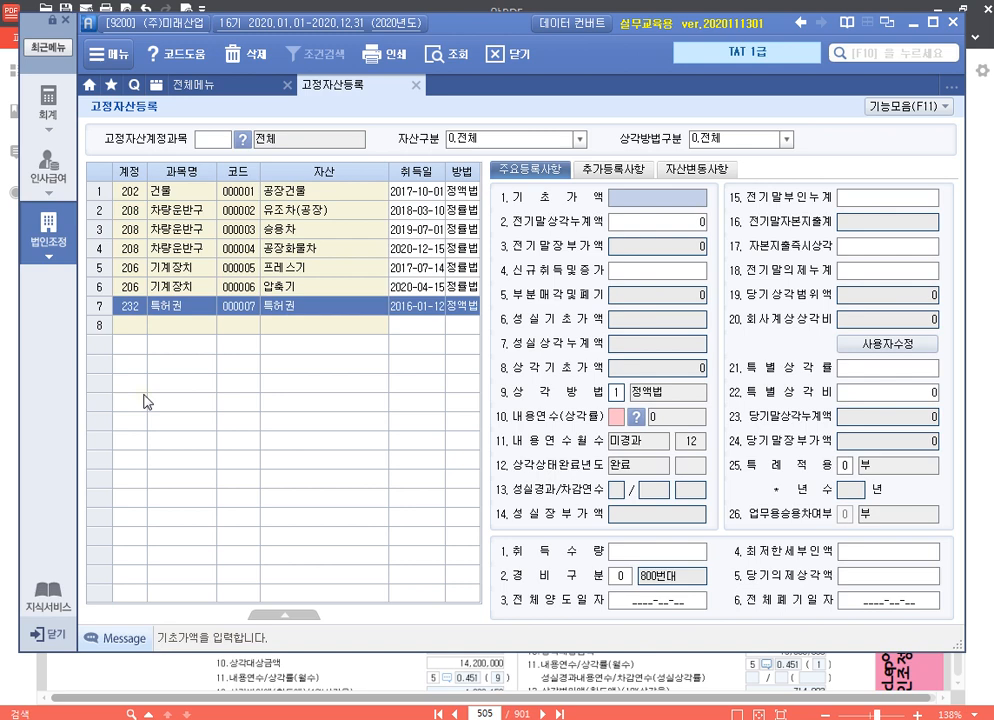
Enter 1,704,000 as 특허권's 기초가액 and 1,136,000 as its 전기말상각누계액
{"action": "type", "text": "1704000"}
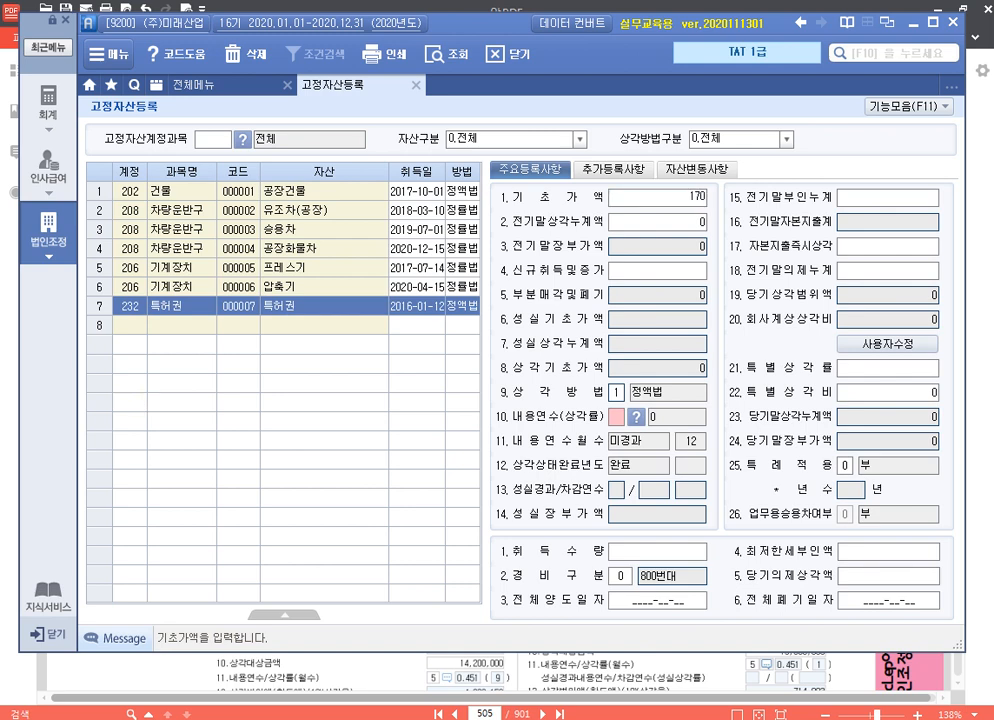
{"action": "key", "text": "Return"}
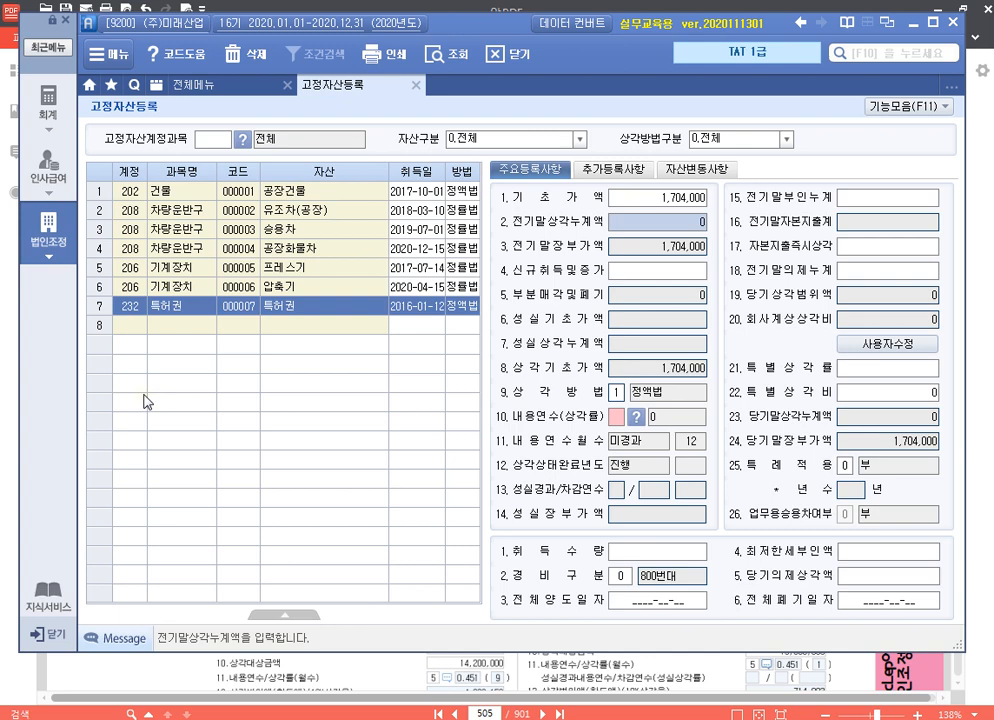
{"action": "type", "text": "1"}
{"action": "type", "text": "6000"}
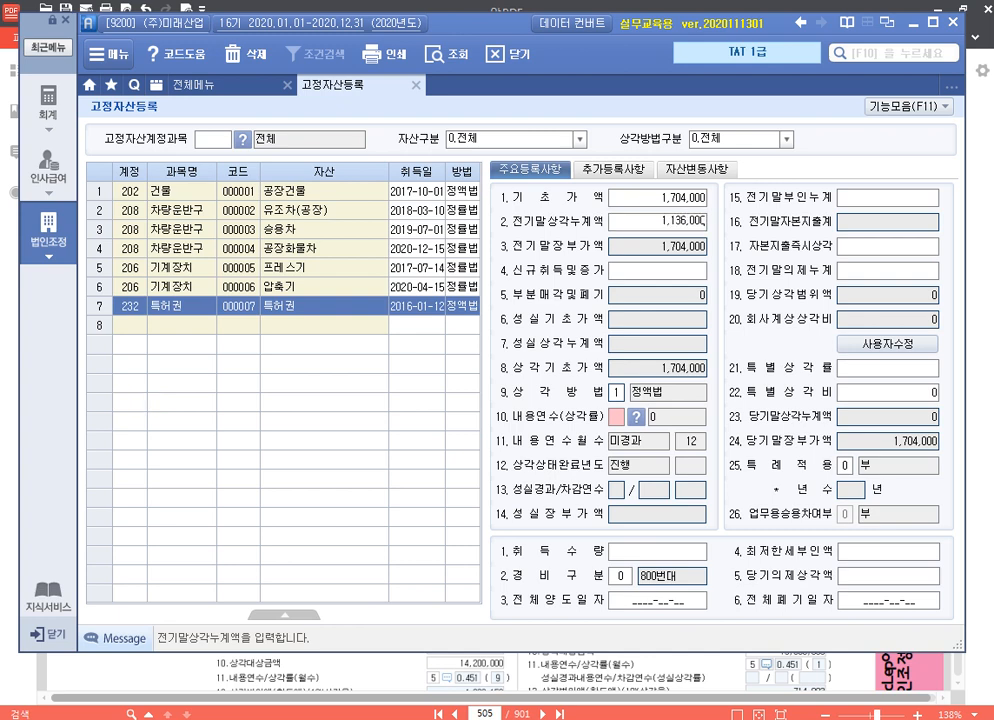
{"action": "key", "text": "Return"}
{"action": "key", "text": "Return"}
{"action": "key", "text": "Return"}
{"action": "key", "text": "Return"}
{"action": "key", "text": "Return"}
{"action": "key", "text": "Return"}
{"action": "key", "text": "Return"}
{"action": "key", "text": "Return"}
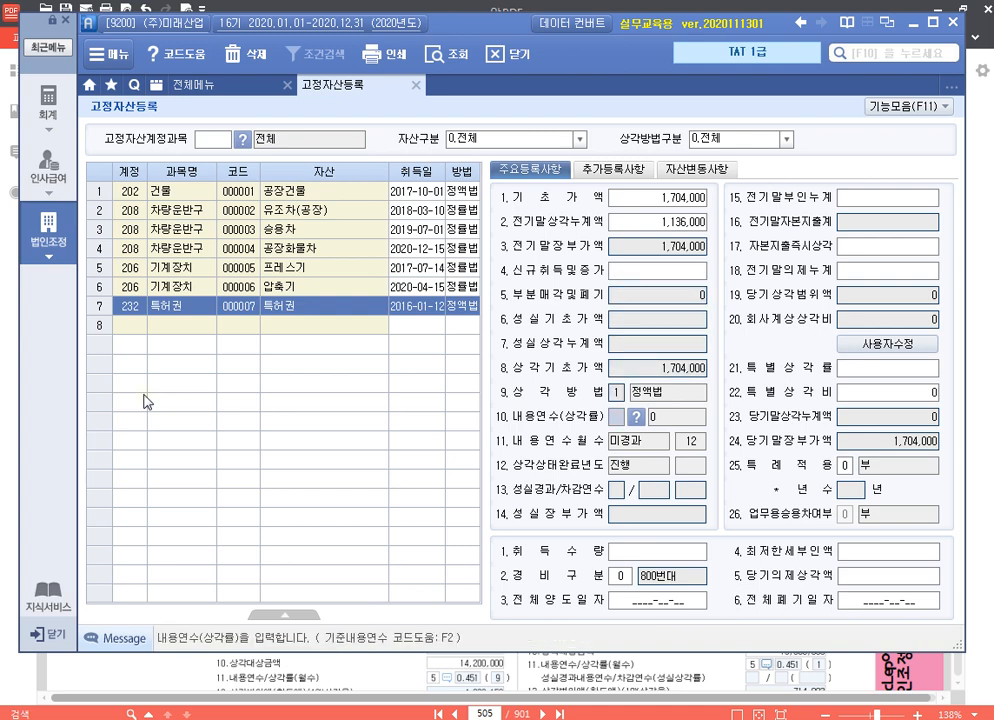
Set 특허권's 내용연수 to 10 years, keeping 정액법 and leaving 신규취득및증가 without an entry
{"action": "type", "text": "10"}
{"action": "key", "text": "Return"}
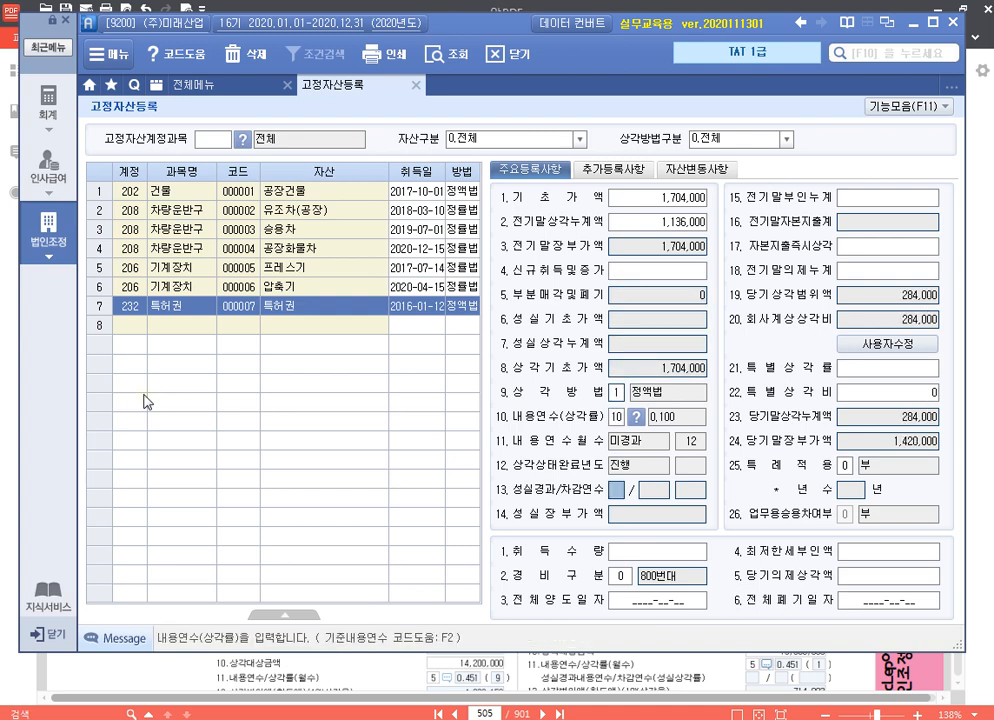
Finish 특허권's remaining 주요등록사항 without further entries, keeping 경비구분 at 0 (800번대)
{"action": "key", "text": "Return"}
{"action": "key", "text": "Return"}
{"action": "key", "text": "Return"}
{"action": "key", "text": "Return"}
{"action": "key", "text": "Return"}
{"action": "key", "text": "Return"}
{"action": "key", "text": "Return"}
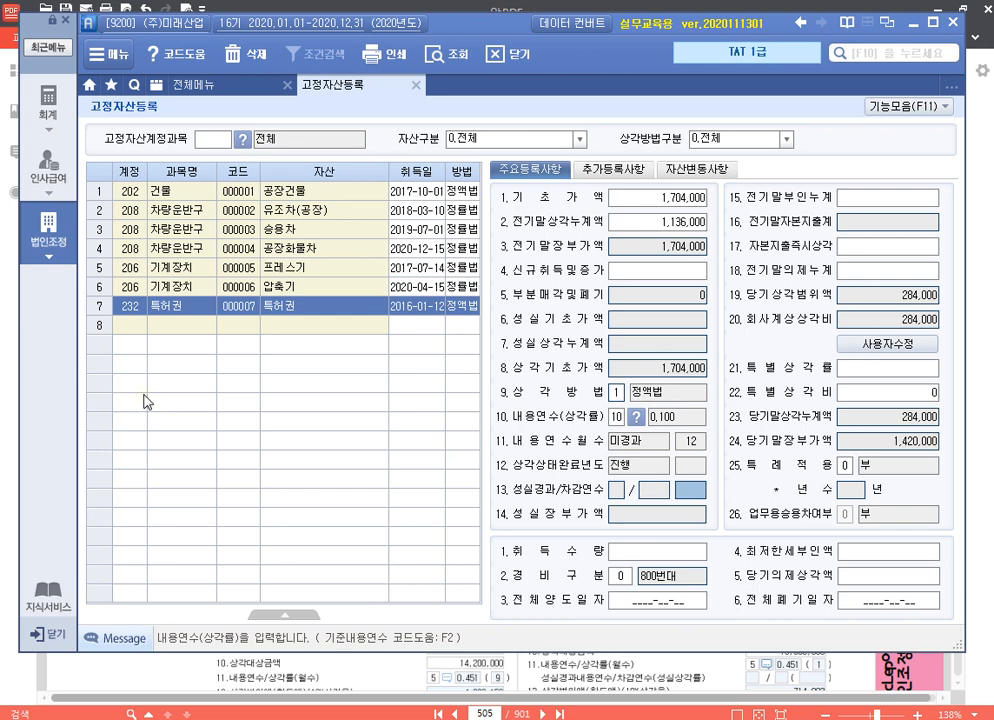
{"action": "key", "text": "Return"}
{"action": "key", "text": "Return"}
{"action": "key", "text": "Return"}
{"action": "key", "text": "Return"}
{"action": "key", "text": "Return"}
{"action": "key", "text": "Return"}
{"action": "key", "text": "Return"}
{"action": "key", "text": "Return"}
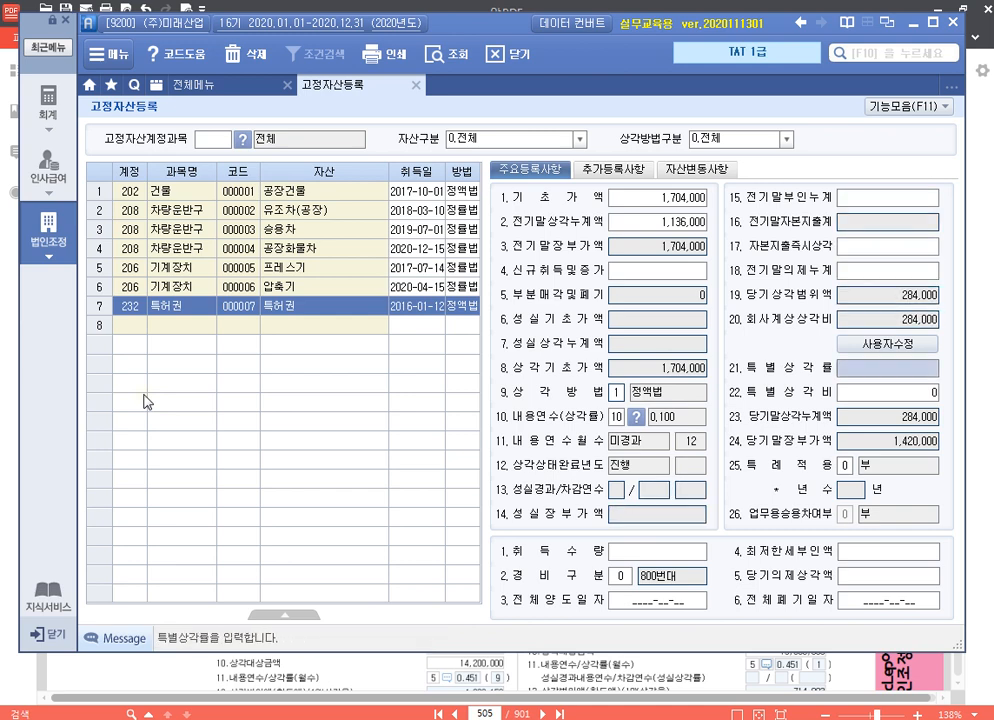
{"action": "key", "text": "Return"}
{"action": "key", "text": "Return"}
{"action": "key", "text": "Return"}
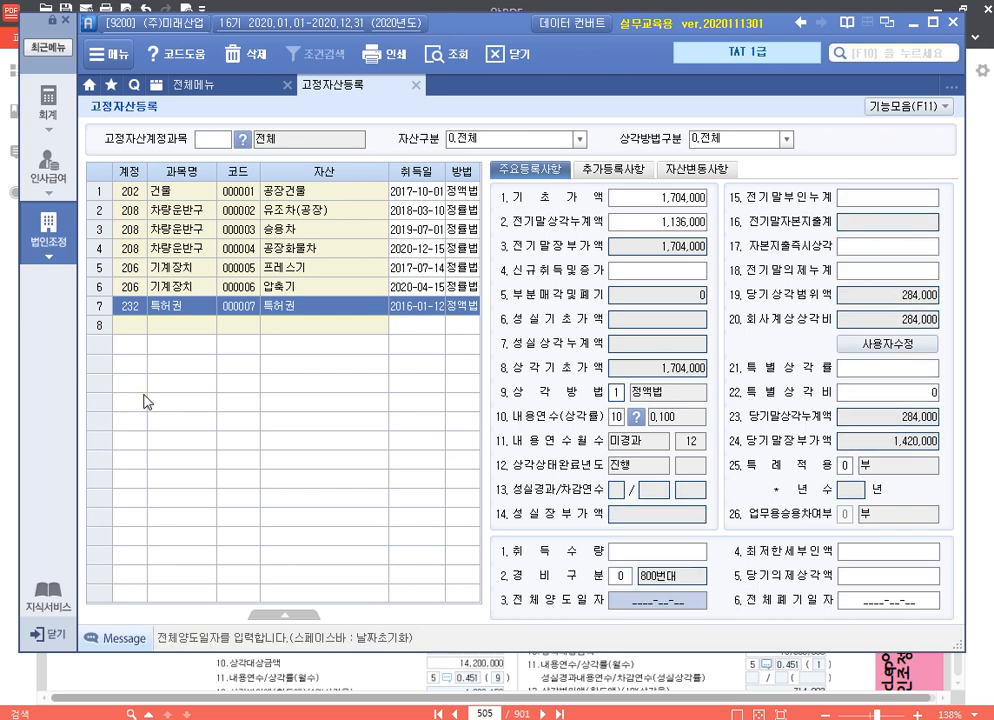
{"action": "key", "text": "Return"}
{"action": "key", "text": "Return"}
{"action": "key", "text": "Return"}
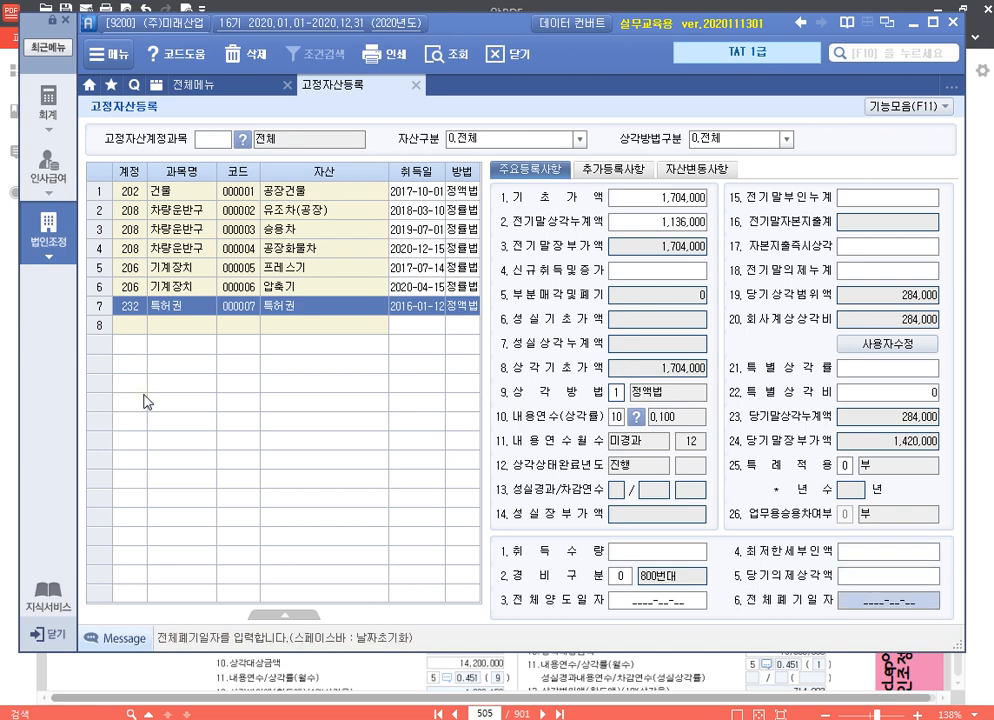
Unlock 특허권's 회사계상상각비 for editing through 사용자수정
{"action": "left_click", "coordinate": [190, 305]}
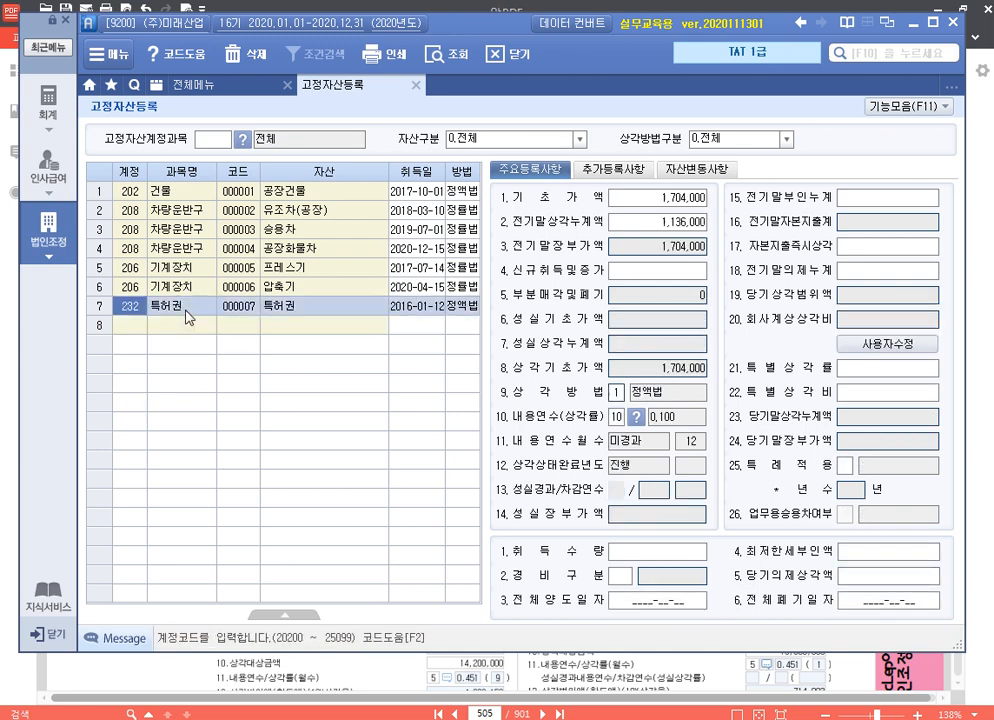
{"action": "left_click", "coordinate": [918, 342]}
{"action": "left_click", "coordinate": [908, 322]}
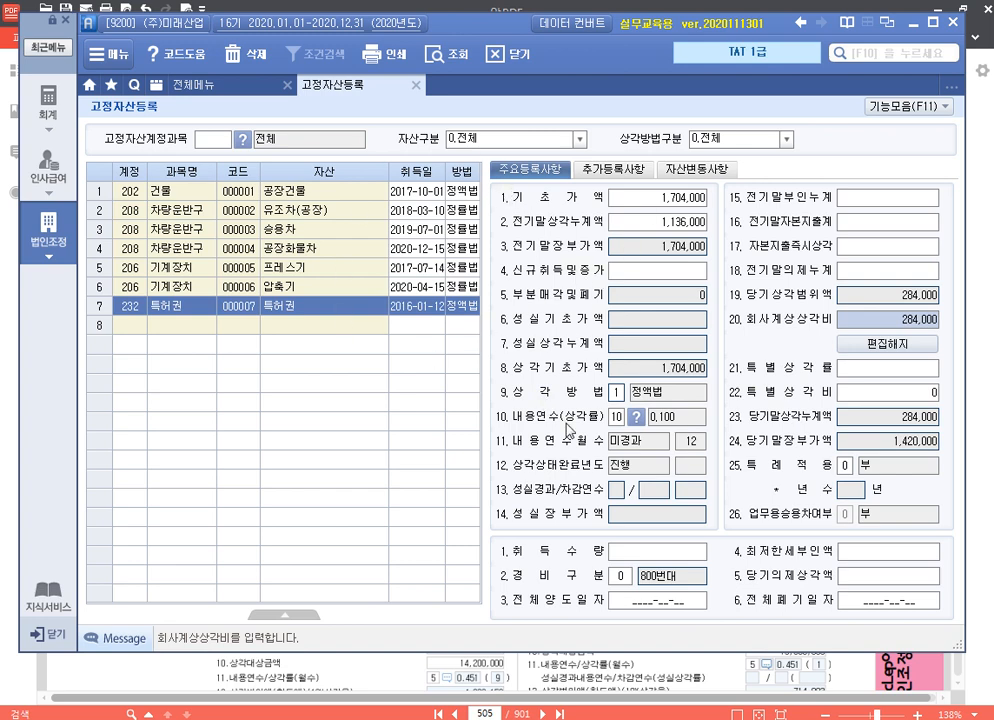
Close 고정자산등록, open 미상각분 감가상각조정명세 and load all the depreciation calculation data into it
{"action": "left_click", "coordinate": [415, 89]}
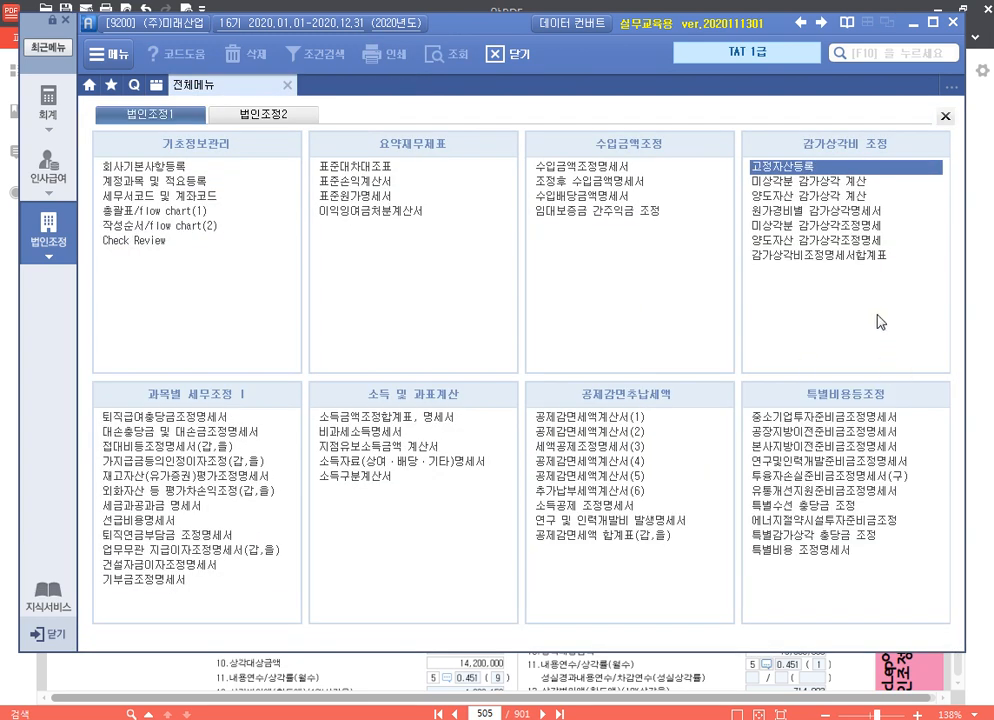
{"action": "left_click", "coordinate": [866, 228]}
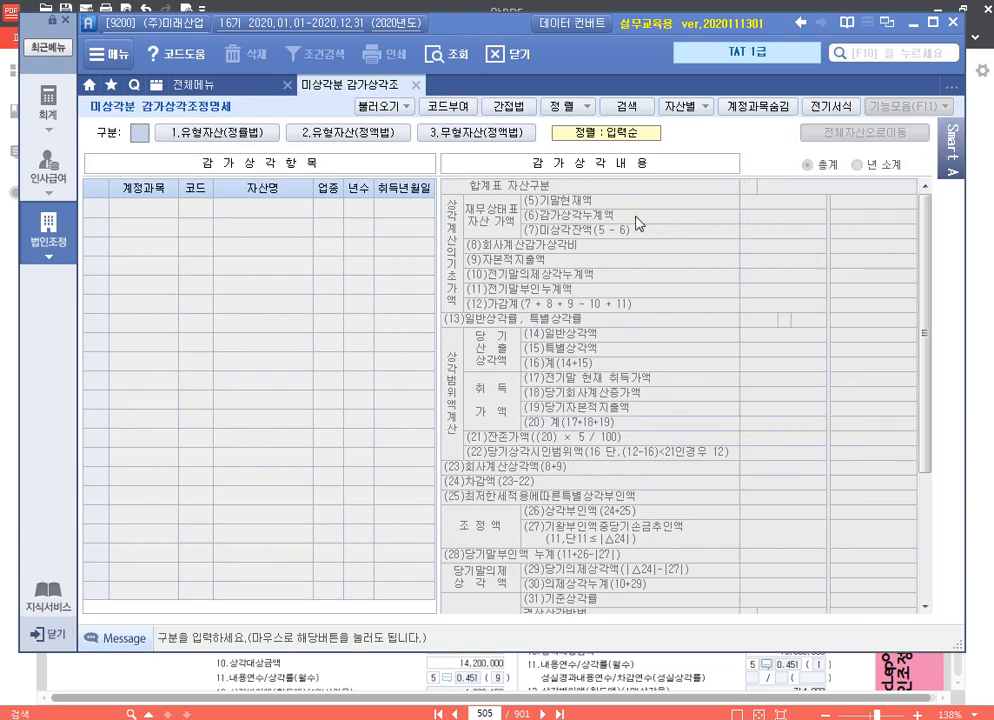
{"action": "left_click", "coordinate": [398, 108]}
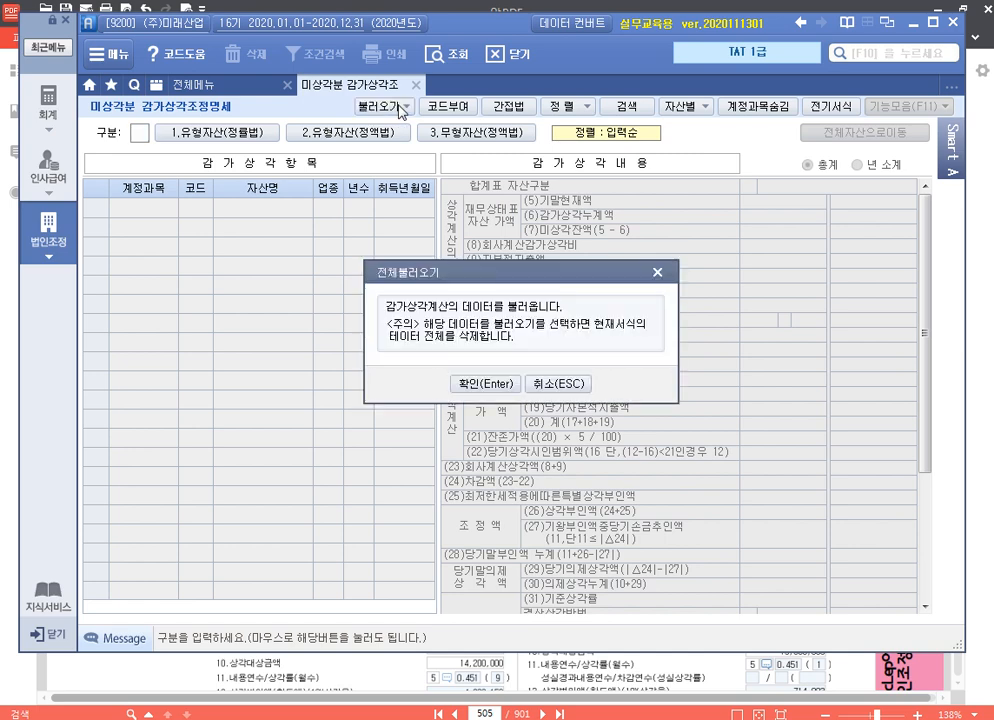
{"action": "left_click", "coordinate": [486, 384]}
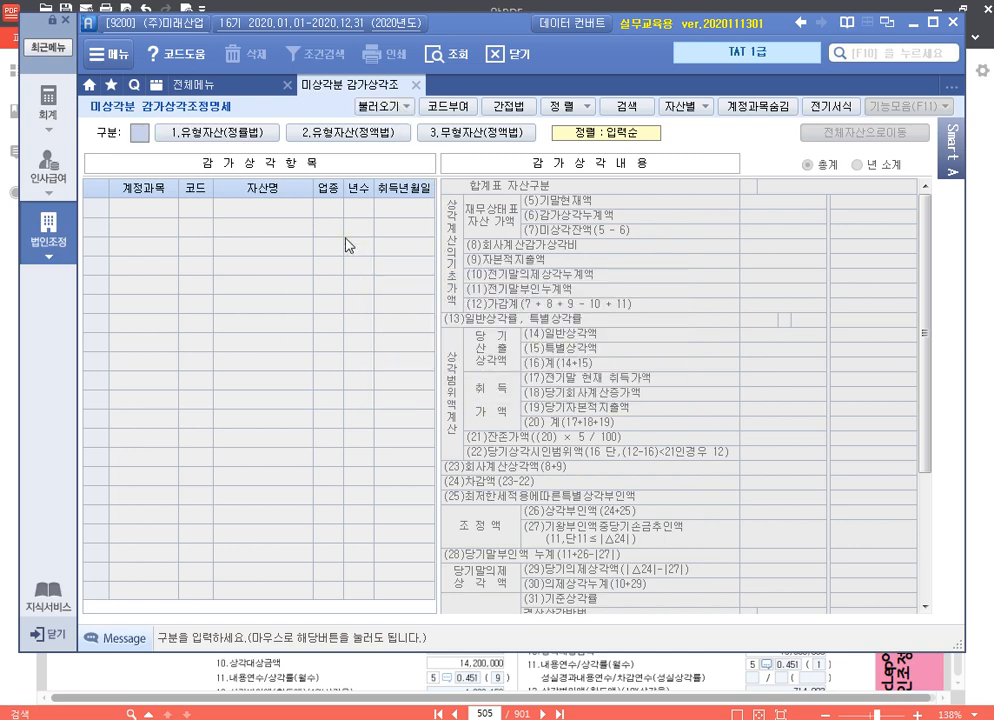
Review the 유형자산(정률법) adjustment details of 공장화물차, 프레스기 and 압축기, and display the 유형자산(정액법) details
{"action": "left_click", "coordinate": [239, 136]}
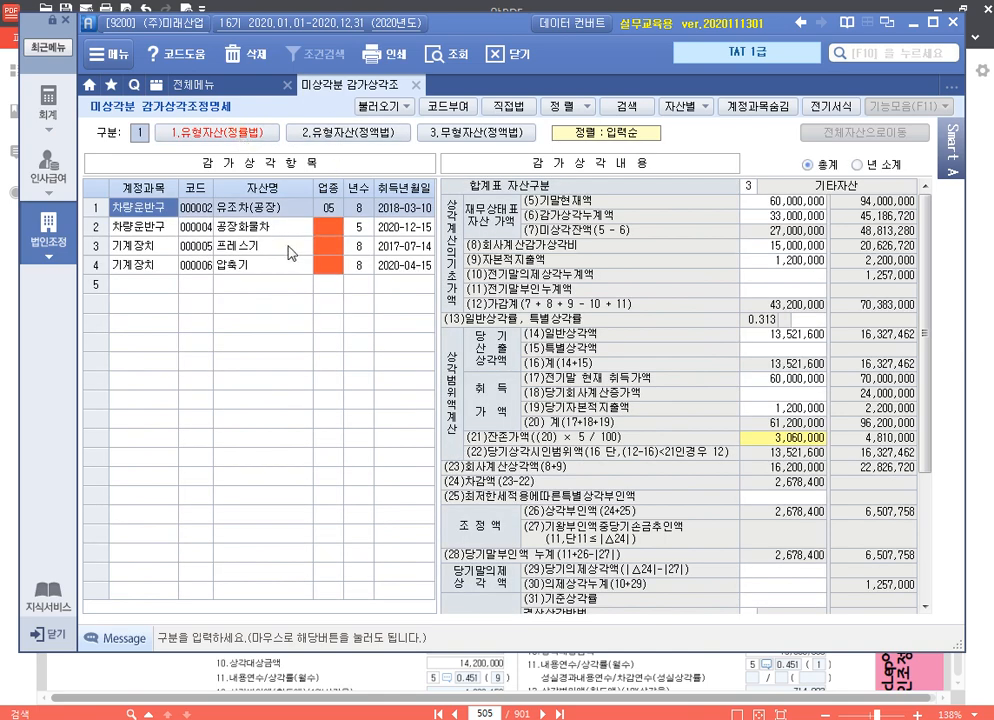
{"action": "left_click", "coordinate": [334, 227]}
{"action": "left_click", "coordinate": [332, 243]}
{"action": "left_click", "coordinate": [334, 259]}
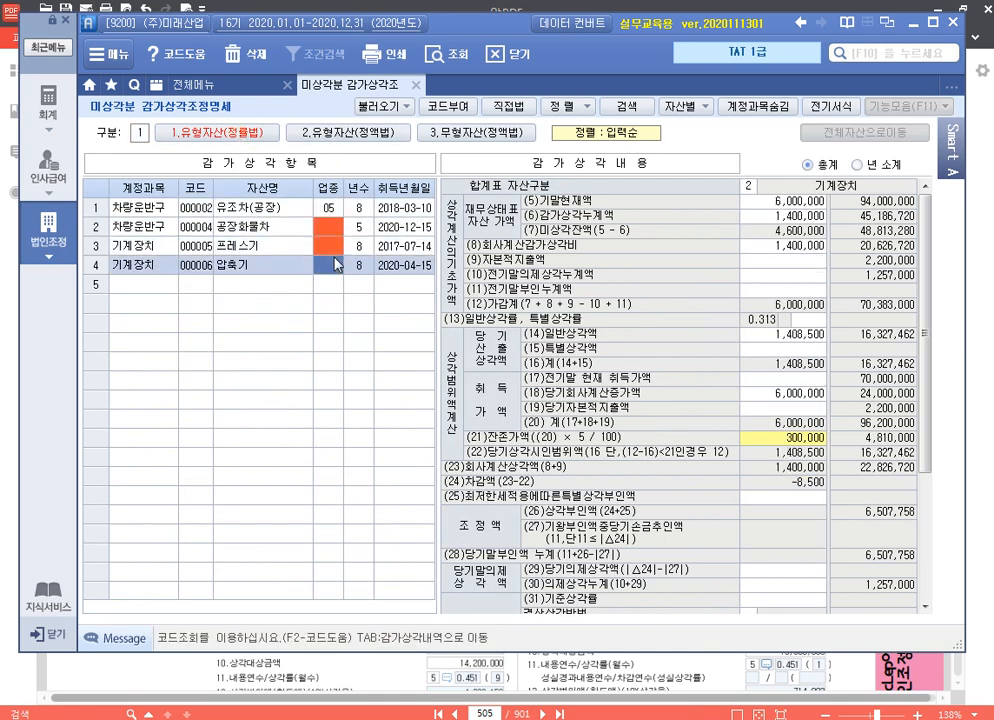
{"action": "left_click", "coordinate": [348, 136]}
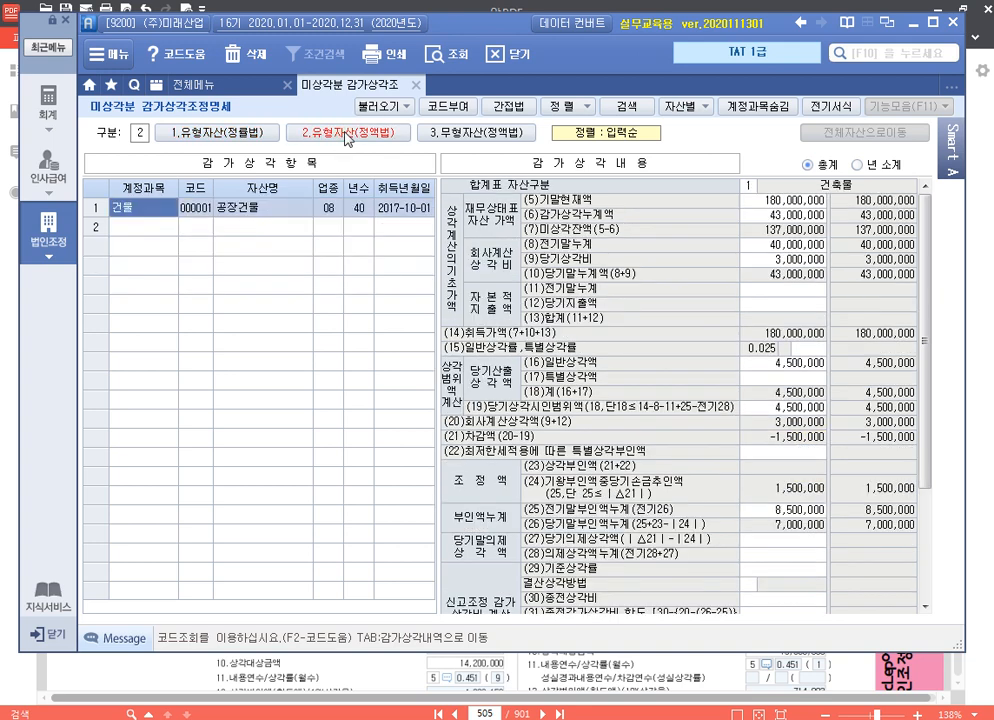
Compare the depreciation adjustment details under 유형자산(정률법), 유형자산(정액법) and 무형자산(정액법), ending on 유형자산(정률법)
{"action": "left_click", "coordinate": [229, 137]}
{"action": "left_click", "coordinate": [331, 234]}
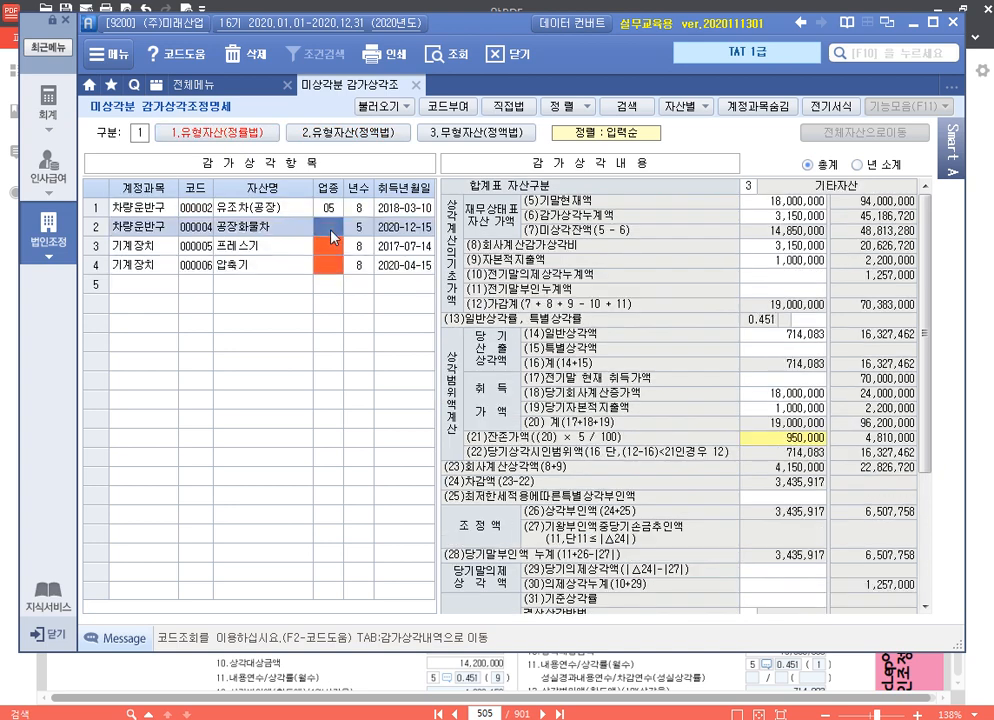
{"action": "left_click", "coordinate": [491, 131]}
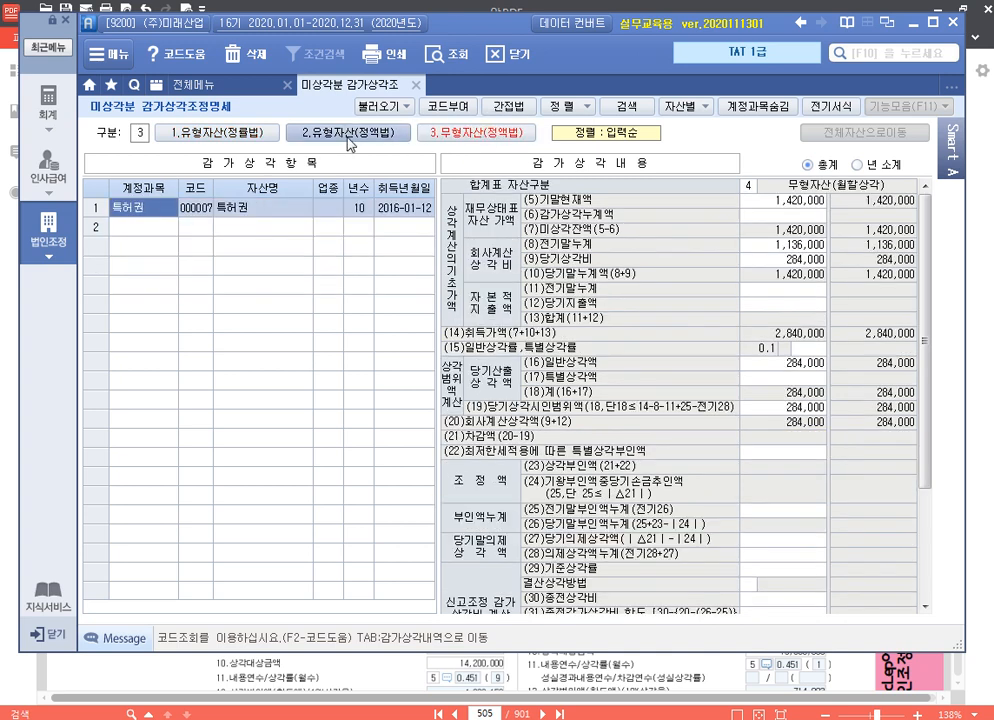
{"action": "left_click", "coordinate": [260, 136]}
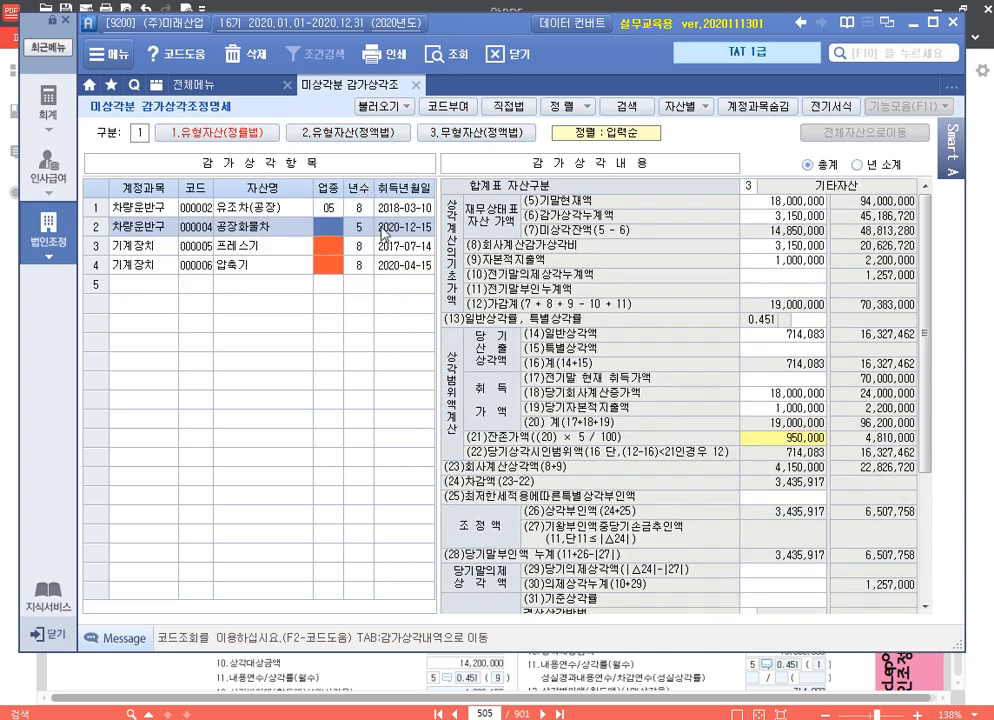
{"action": "left_click", "coordinate": [371, 137]}
{"action": "left_click", "coordinate": [474, 134]}
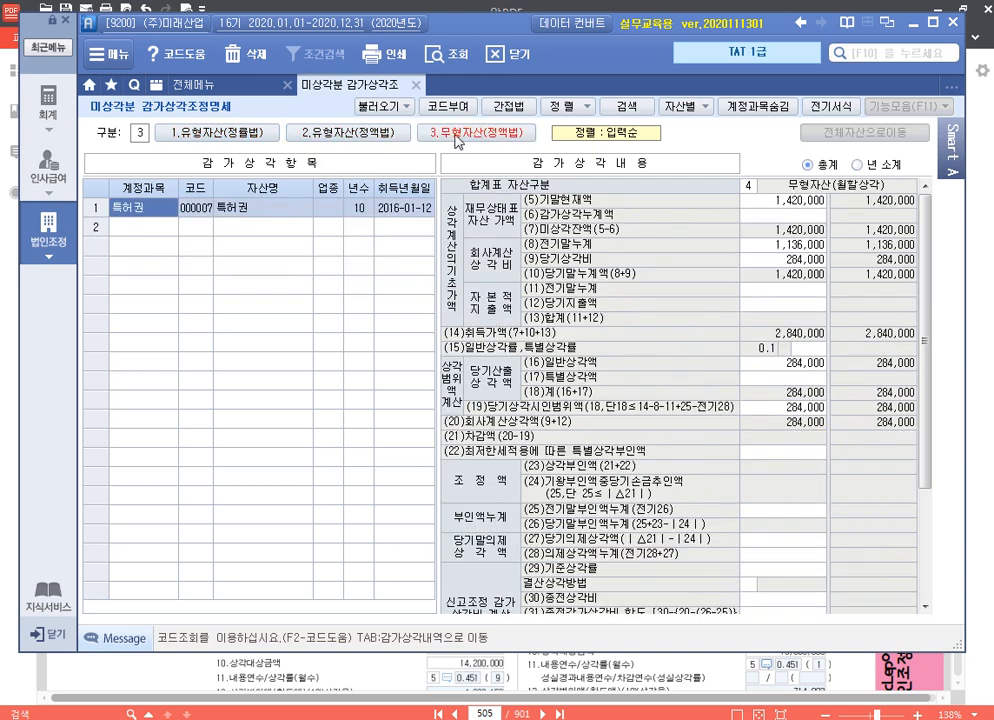
{"action": "left_click", "coordinate": [240, 136]}
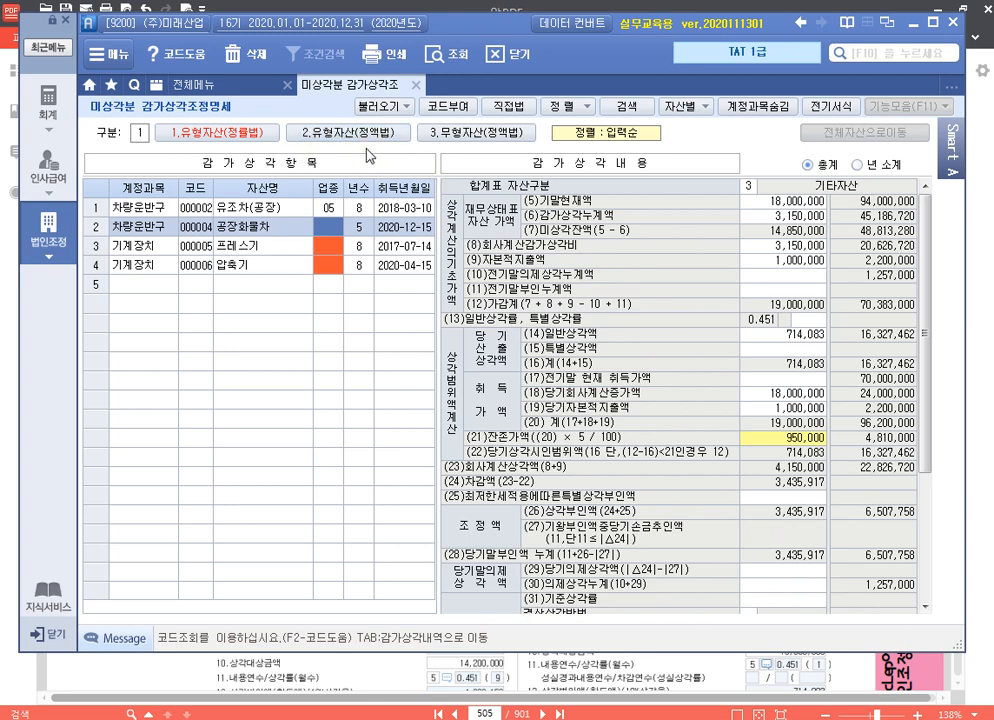
Open 양도자산 감가상각조정명세 for 유형자산(정률법) and load all the data into it with 전체불러오기
{"action": "left_click", "coordinate": [229, 90]}
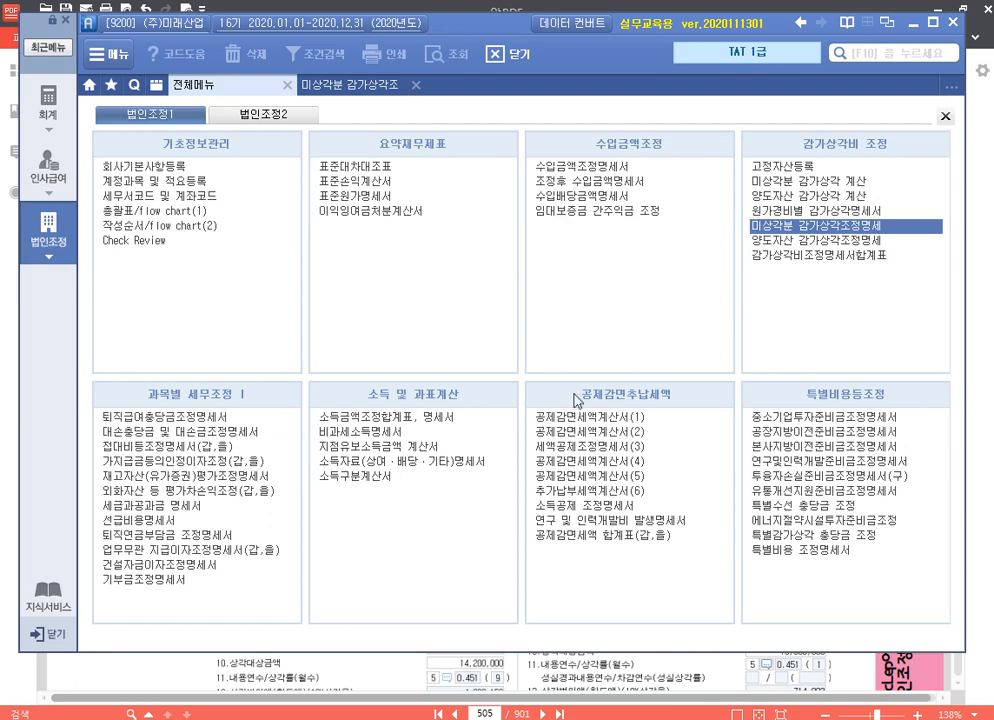
{"action": "left_click", "coordinate": [823, 242]}
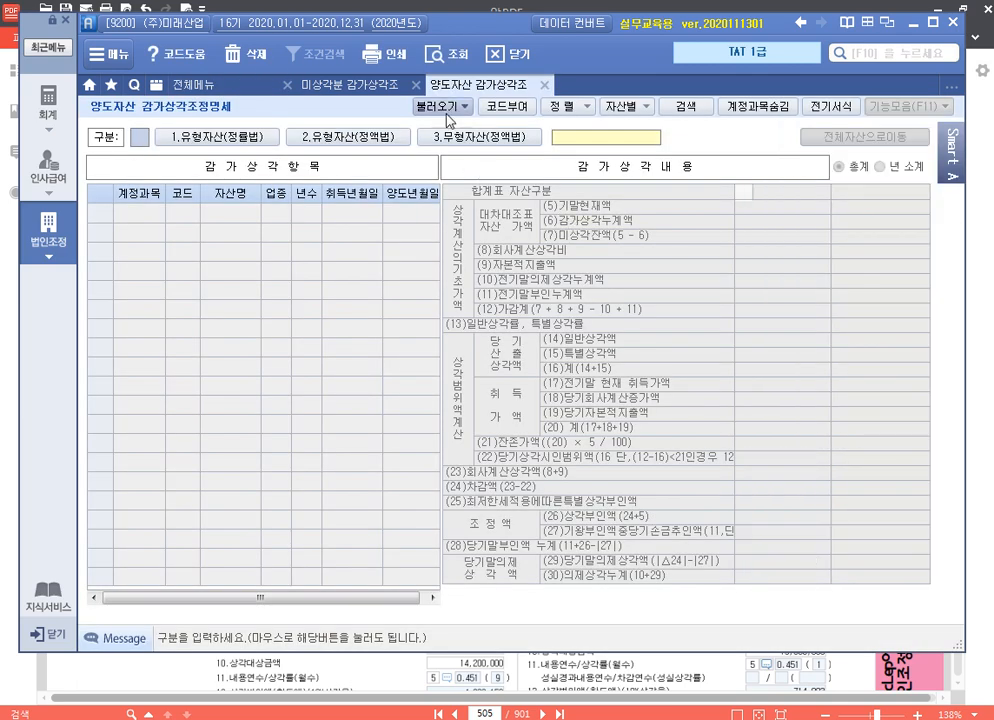
{"action": "left_click", "coordinate": [274, 140]}
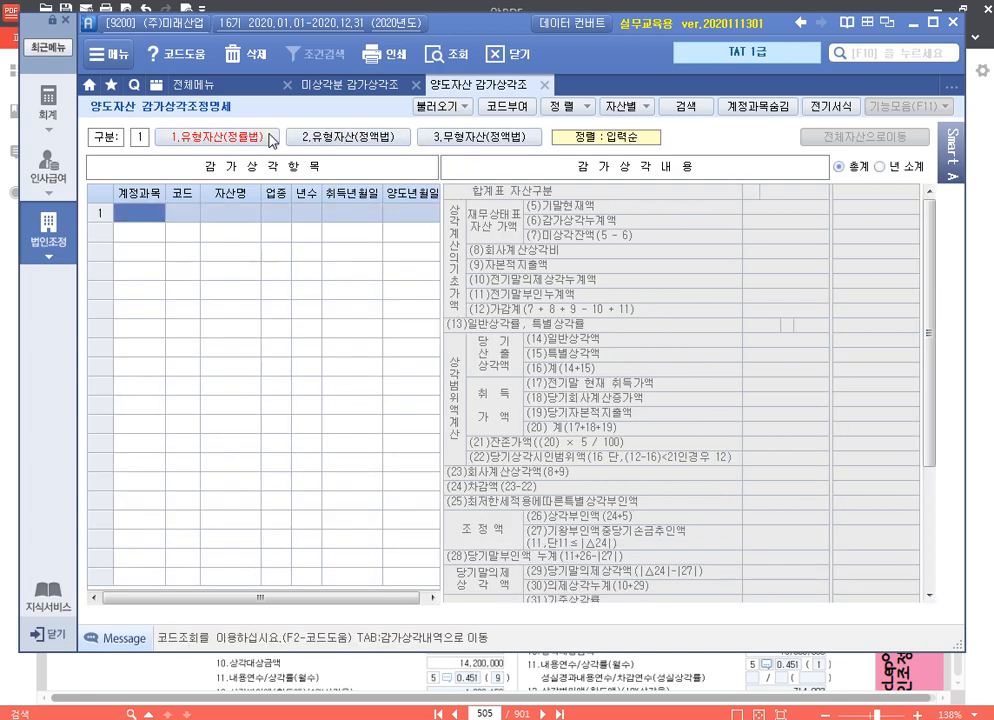
{"action": "left_click", "coordinate": [442, 106]}
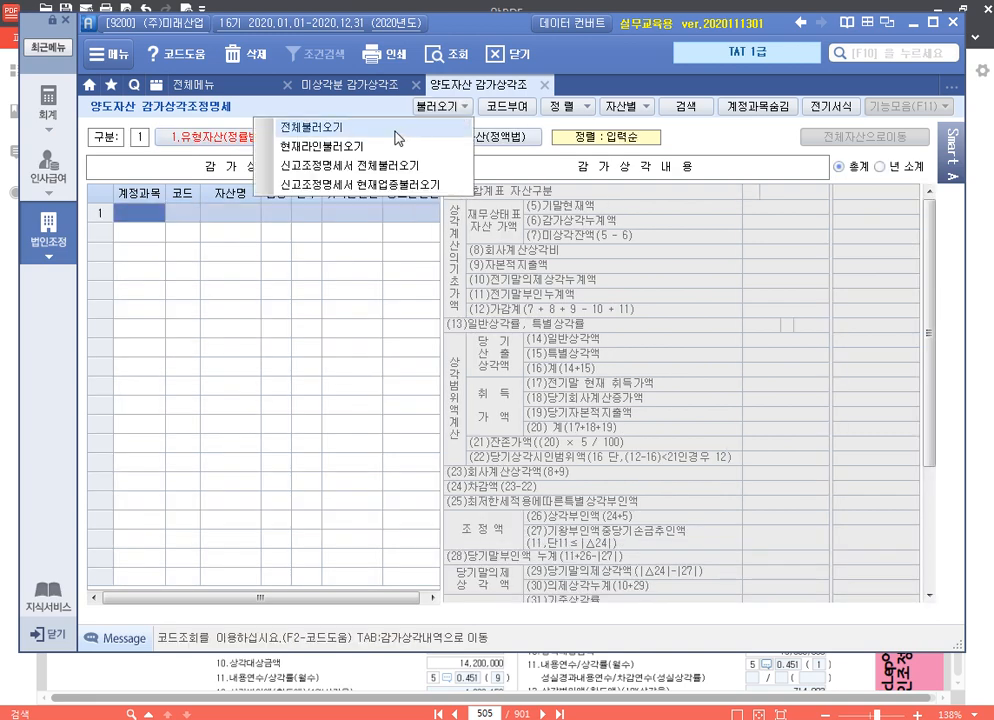
{"action": "left_click", "coordinate": [447, 127]}
{"action": "left_click", "coordinate": [423, 305]}
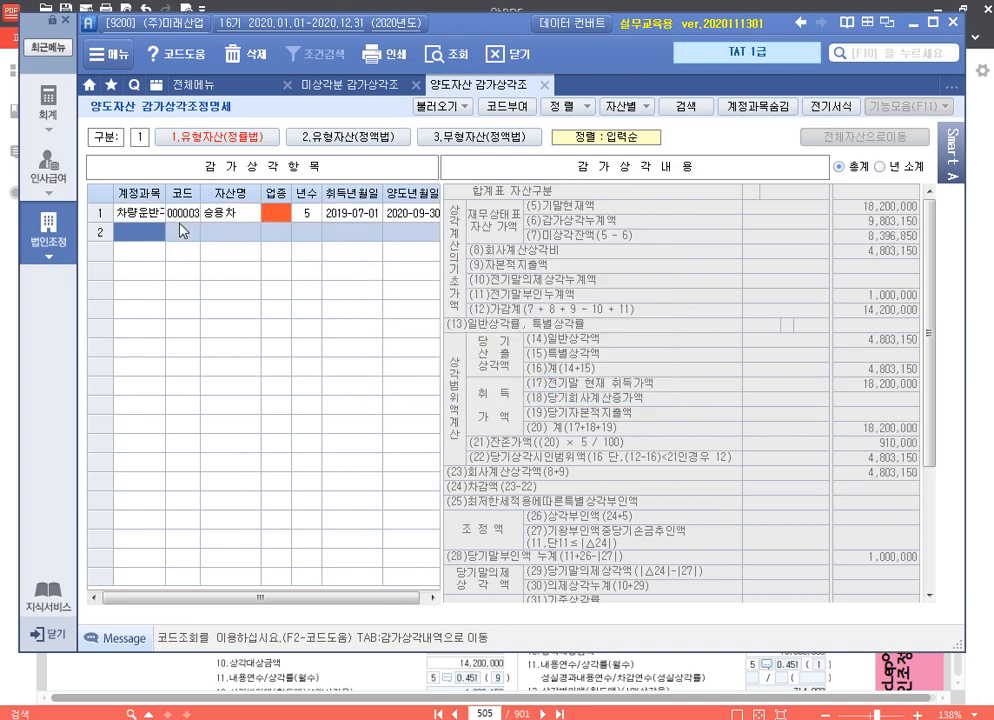
Examine 승용차's depreciation adjustment details, including its (11)전기말부인누계액
{"action": "left_click", "coordinate": [253, 216]}
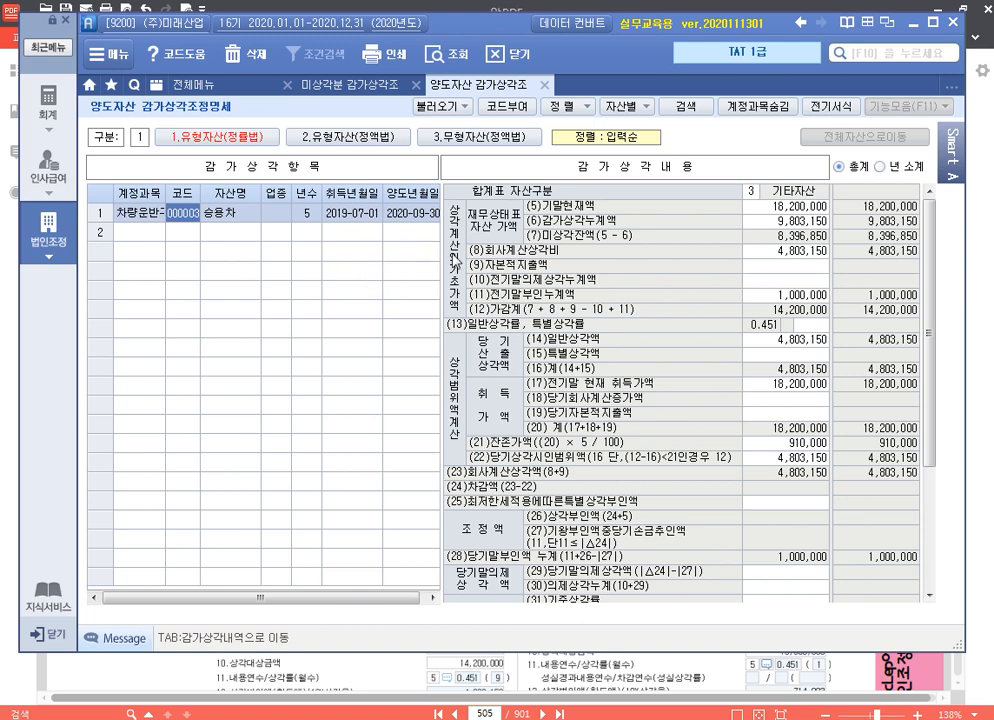
{"action": "left_click", "coordinate": [229, 213]}
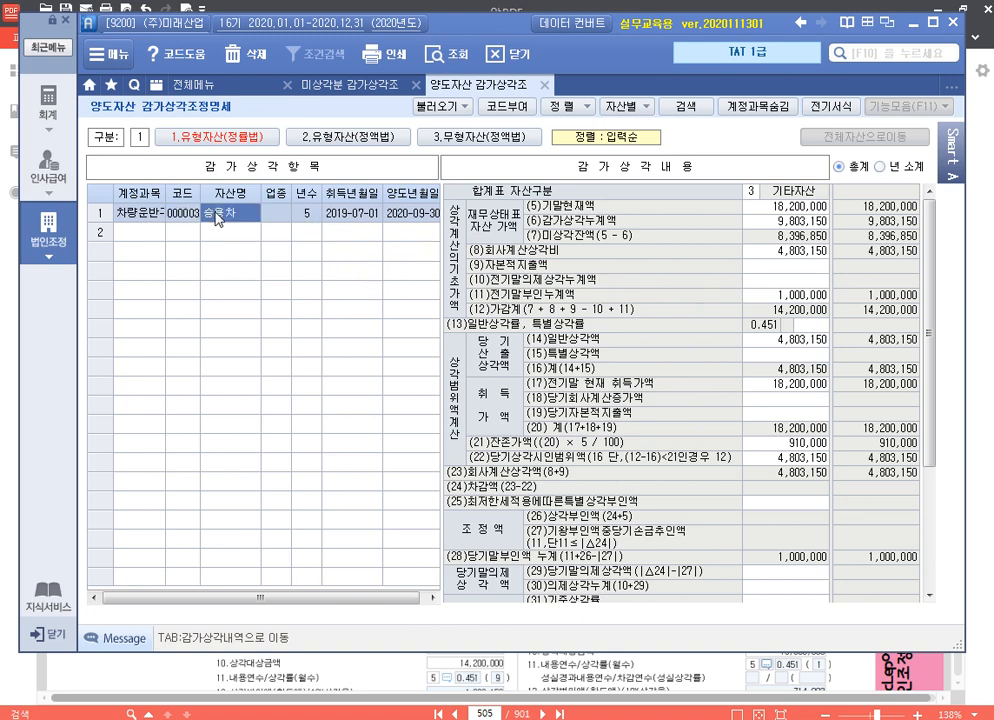
{"action": "left_click", "coordinate": [790, 294]}
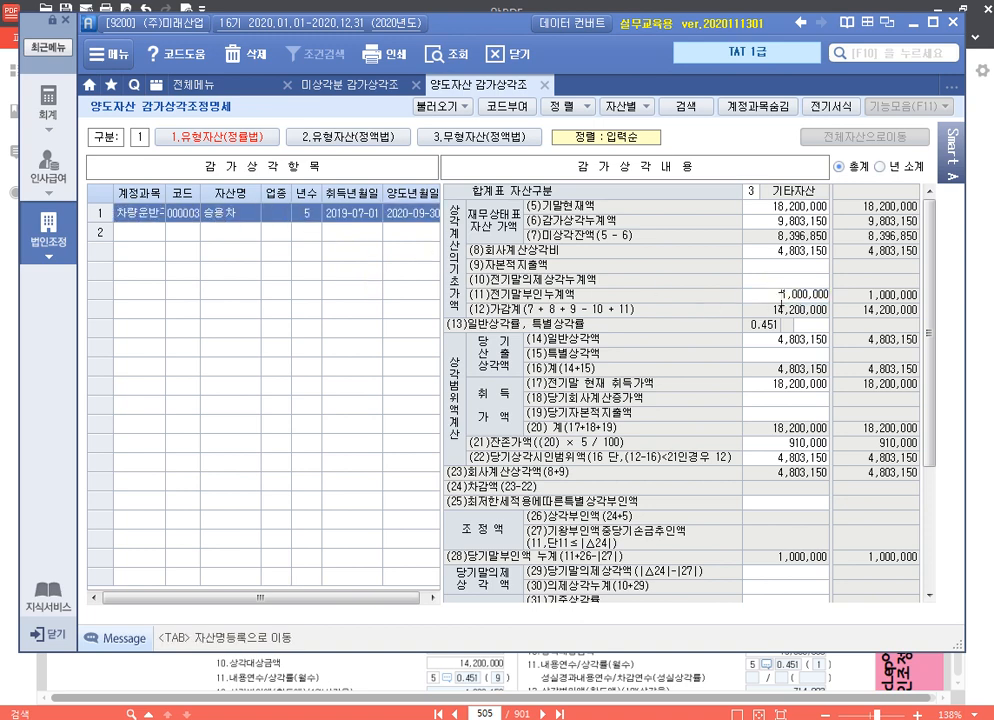
{"action": "left_click", "coordinate": [783, 294]}
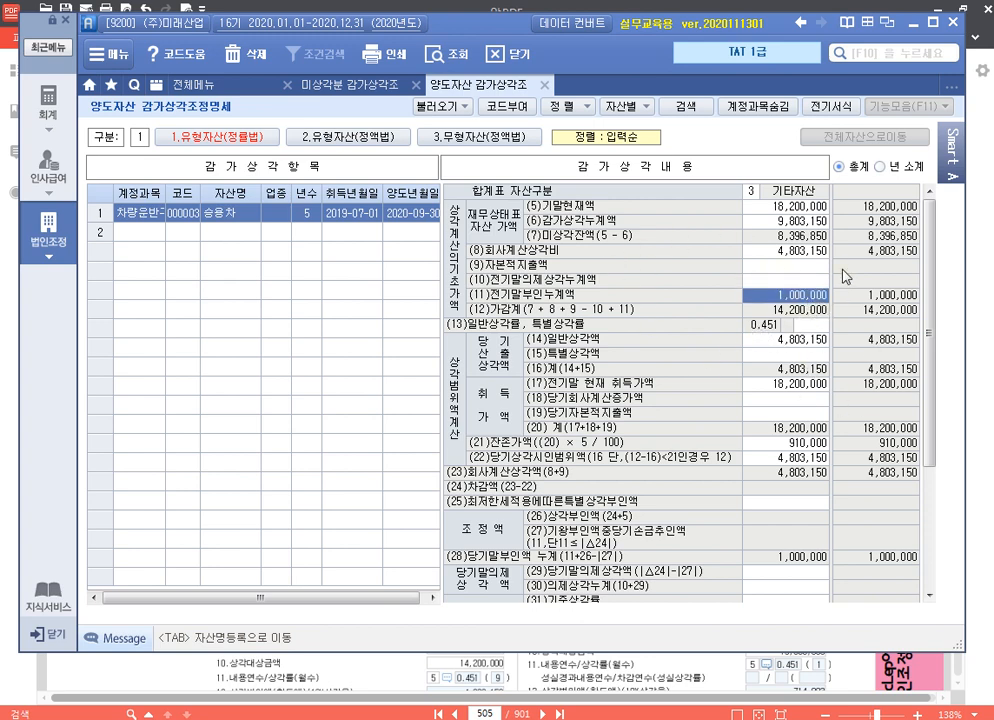
Open 감가상각비조정명세서합계표 and reload its items from the related adjustment statements
{"action": "left_click", "coordinate": [230, 87]}
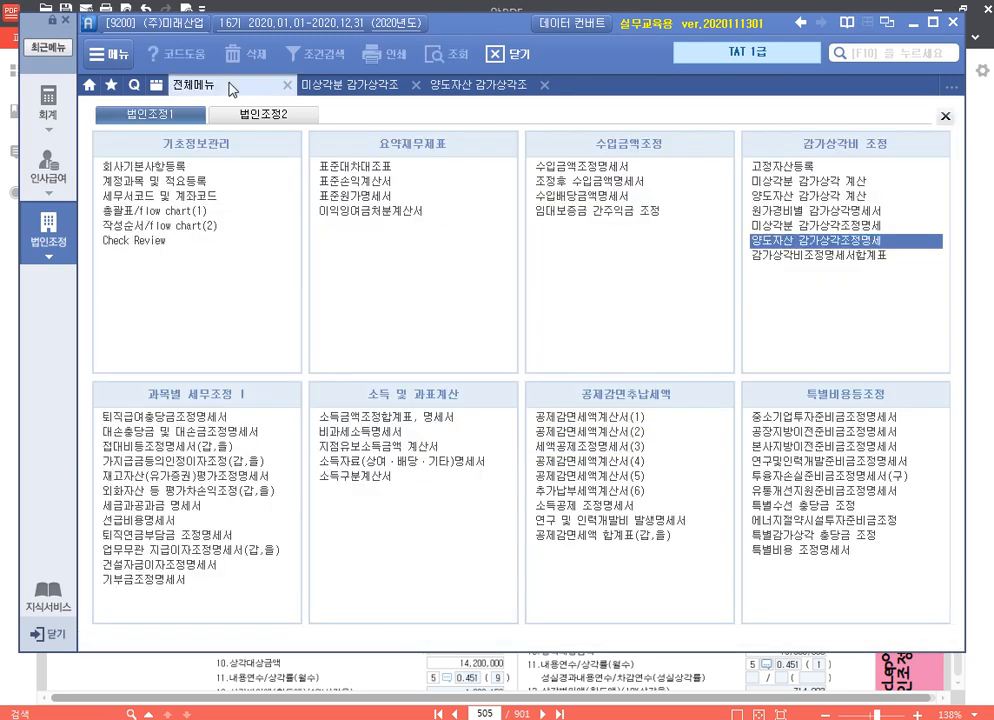
{"action": "left_click", "coordinate": [806, 258]}
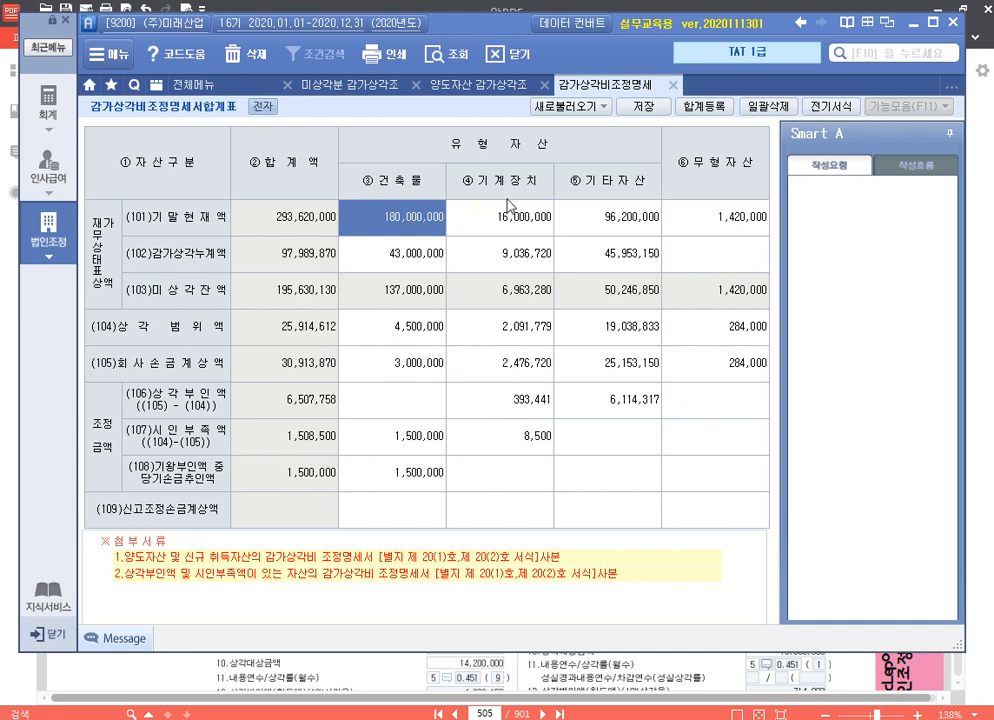
{"action": "left_click", "coordinate": [572, 109]}
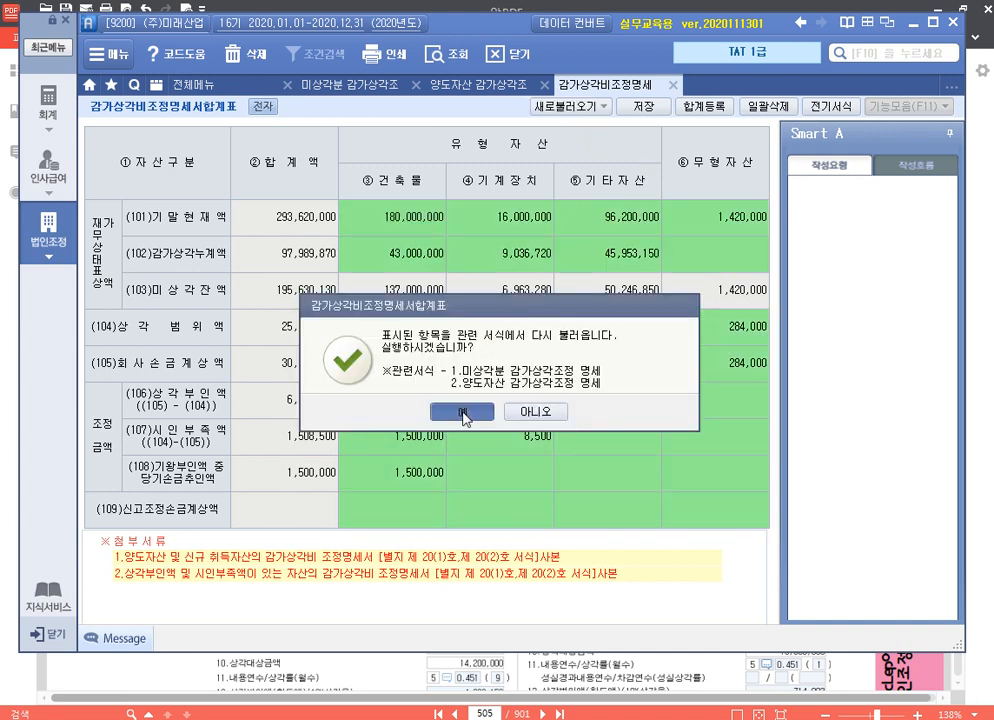
{"action": "left_click", "coordinate": [462, 412]}
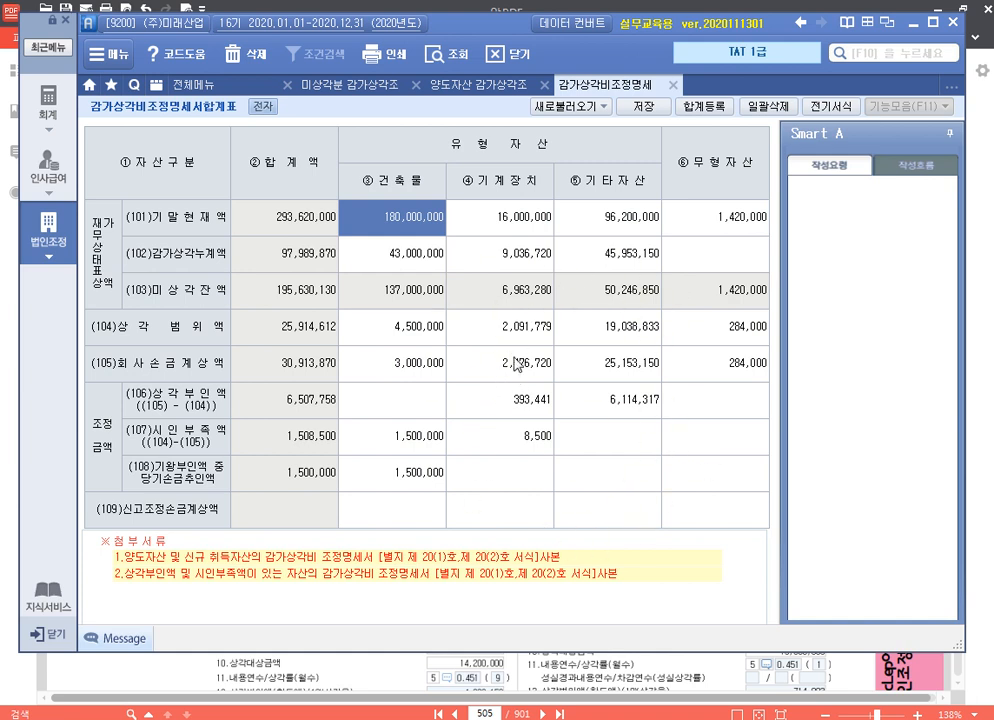
Check the 세무조정사항 in 합계등록 and compare the adjustment details of 유조차(공장) and 공장화물차 in 미상각분 감가상각조정명세
{"action": "left_click", "coordinate": [722, 112]}
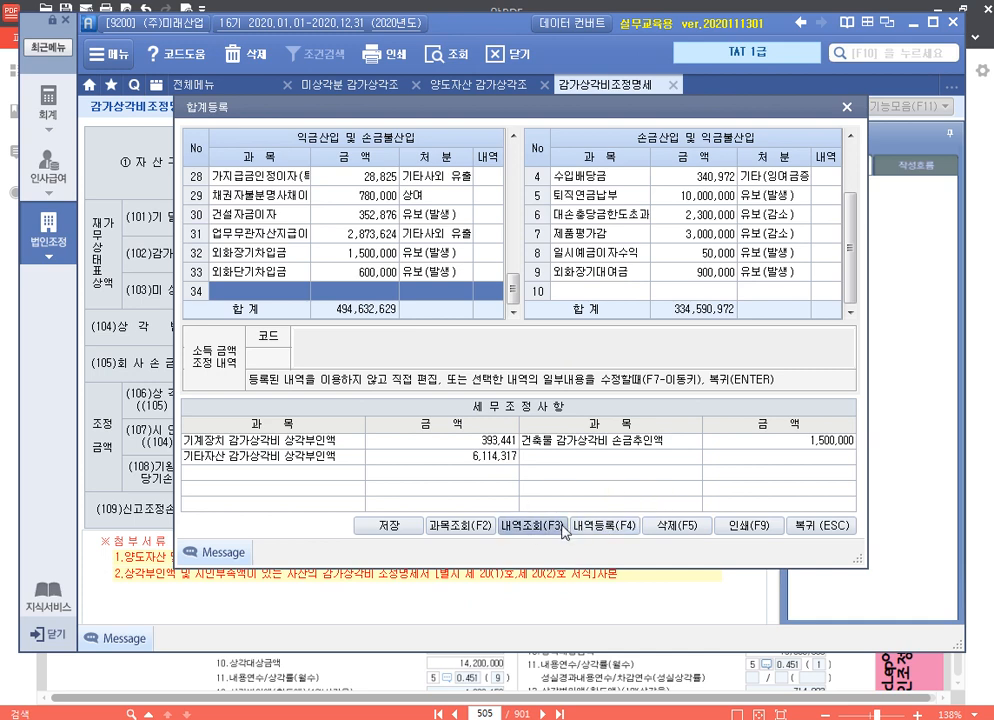
{"action": "left_click", "coordinate": [846, 112]}
{"action": "left_click", "coordinate": [358, 90]}
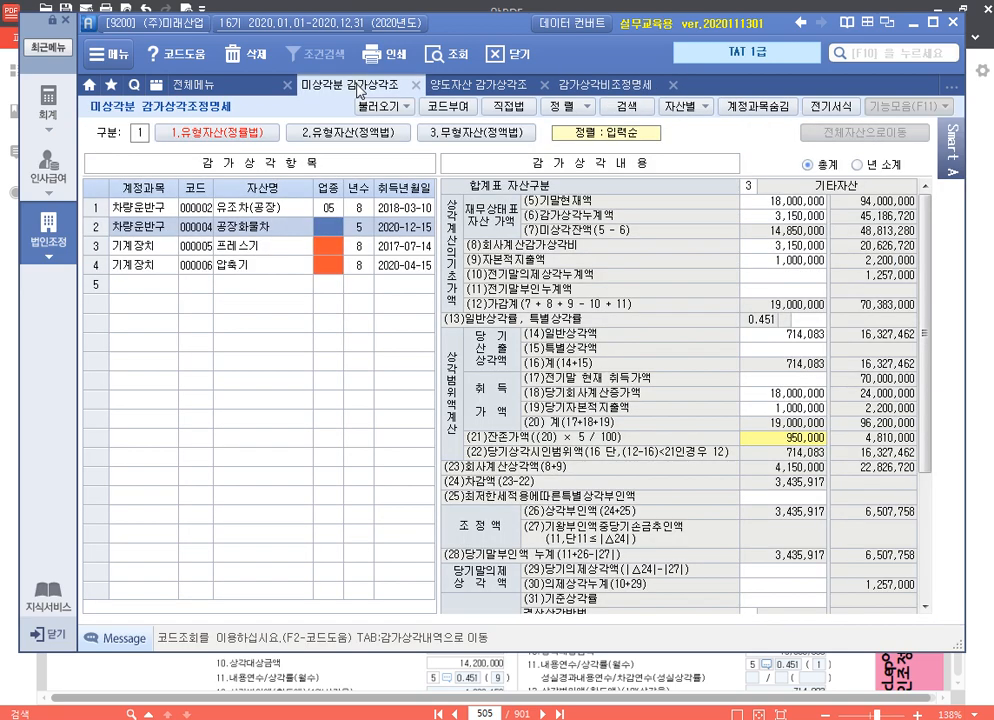
{"action": "left_click", "coordinate": [251, 207]}
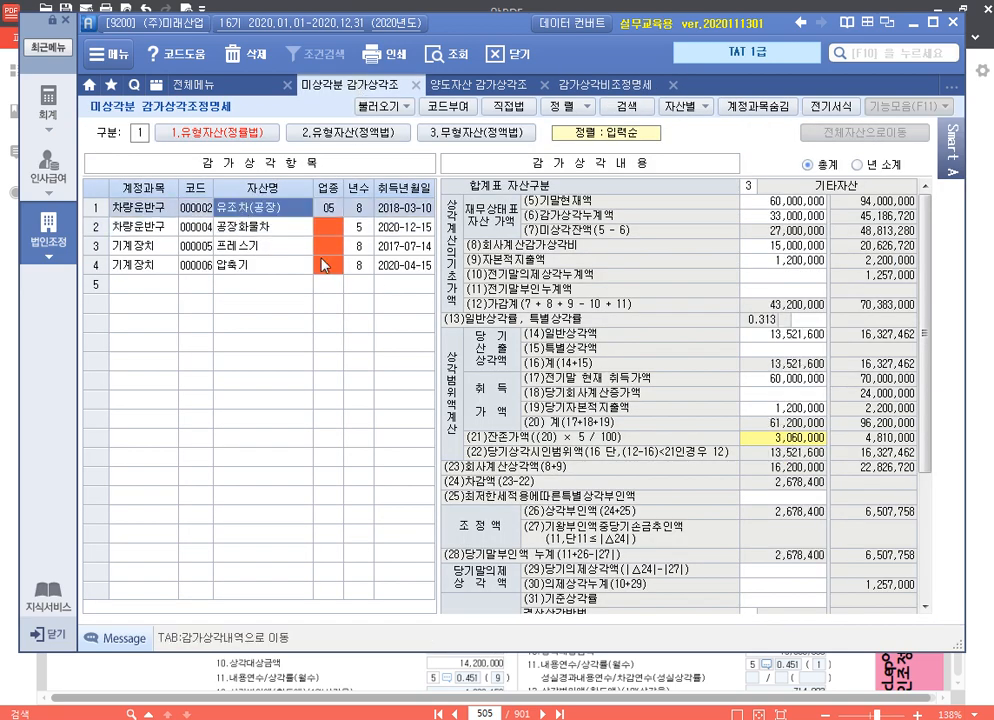
{"action": "left_click", "coordinate": [262, 231]}
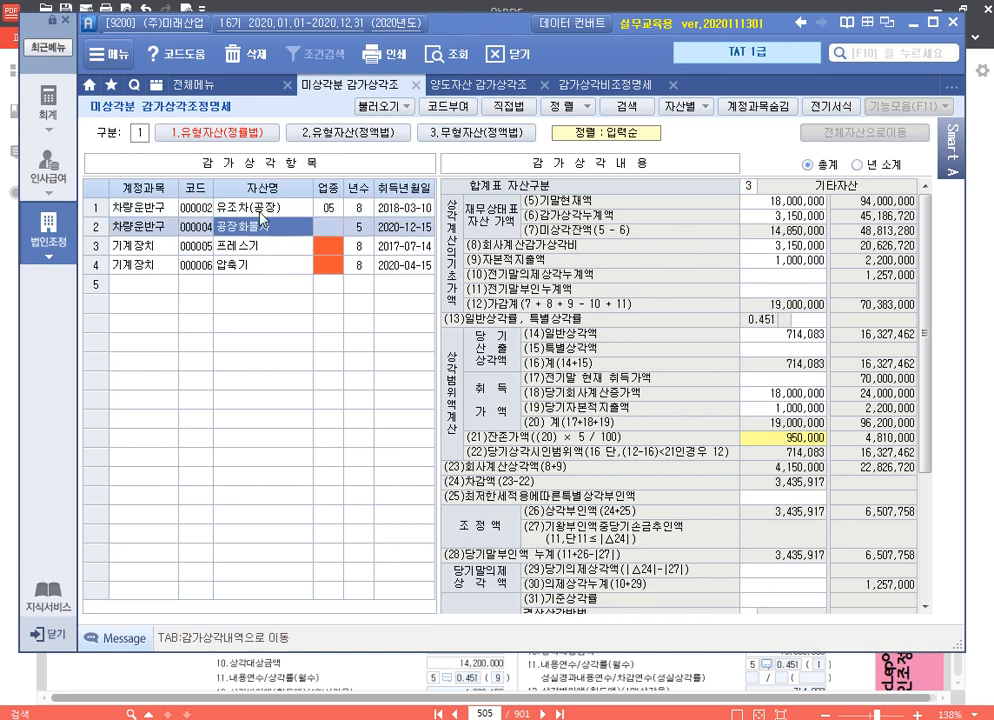
{"action": "left_click", "coordinate": [262, 209]}
{"action": "left_click", "coordinate": [262, 228]}
{"action": "left_click", "coordinate": [790, 496]}
{"action": "scroll", "coordinate": [815, 490], "scroll_direction": "down", "scroll_amount": 3}
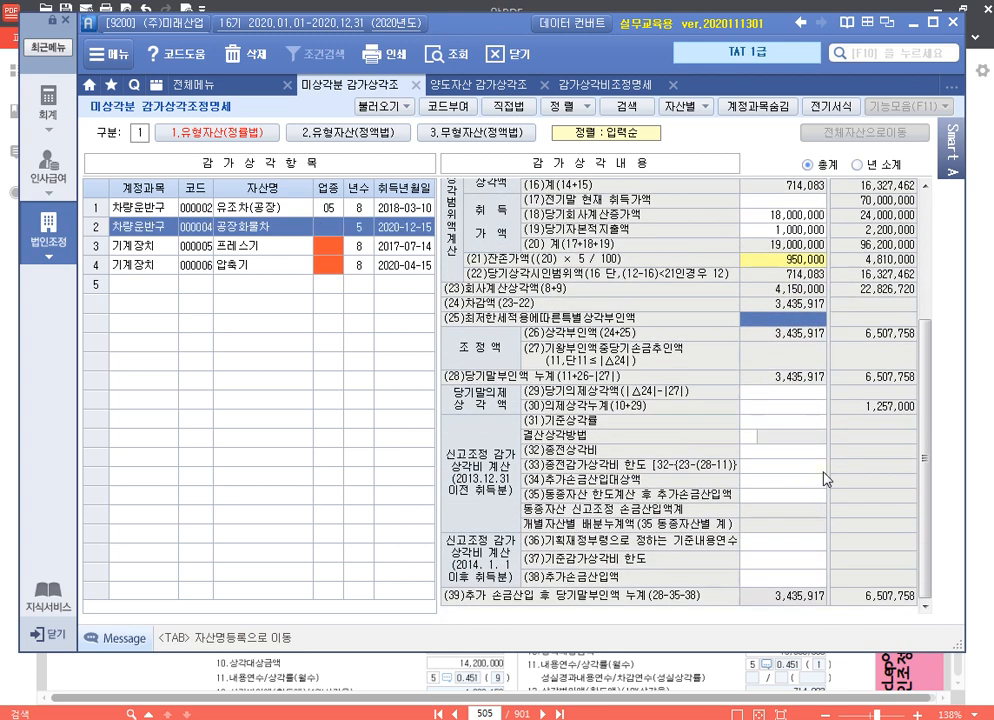
{"action": "left_click", "coordinate": [224, 214]}
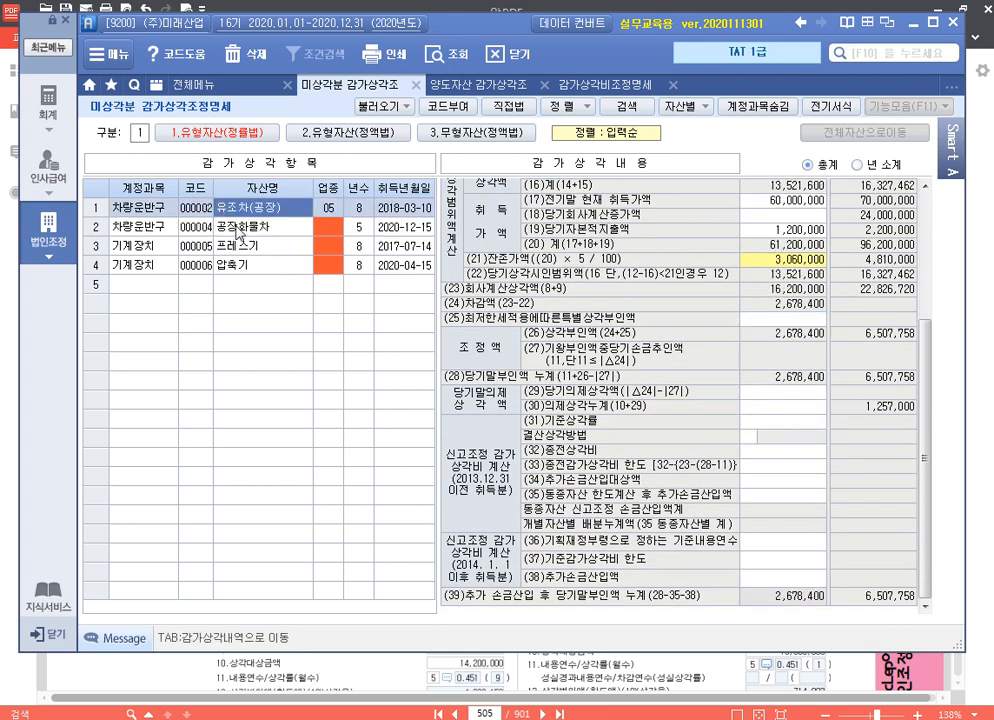
{"action": "left_click", "coordinate": [238, 232]}
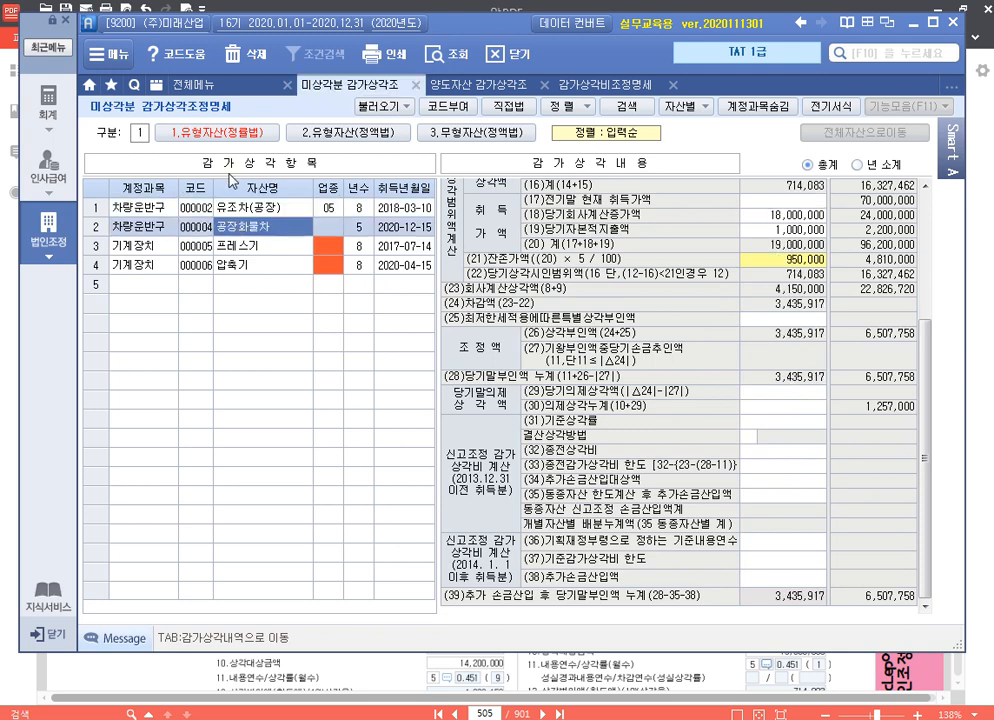
{"action": "left_click", "coordinate": [257, 211]}
Recheck the summary table's 세무조정사항 in 합계등록 and 승용차's details in 양도자산 감가상각조정명세, ending on the summary table
{"action": "left_click", "coordinate": [605, 85]}
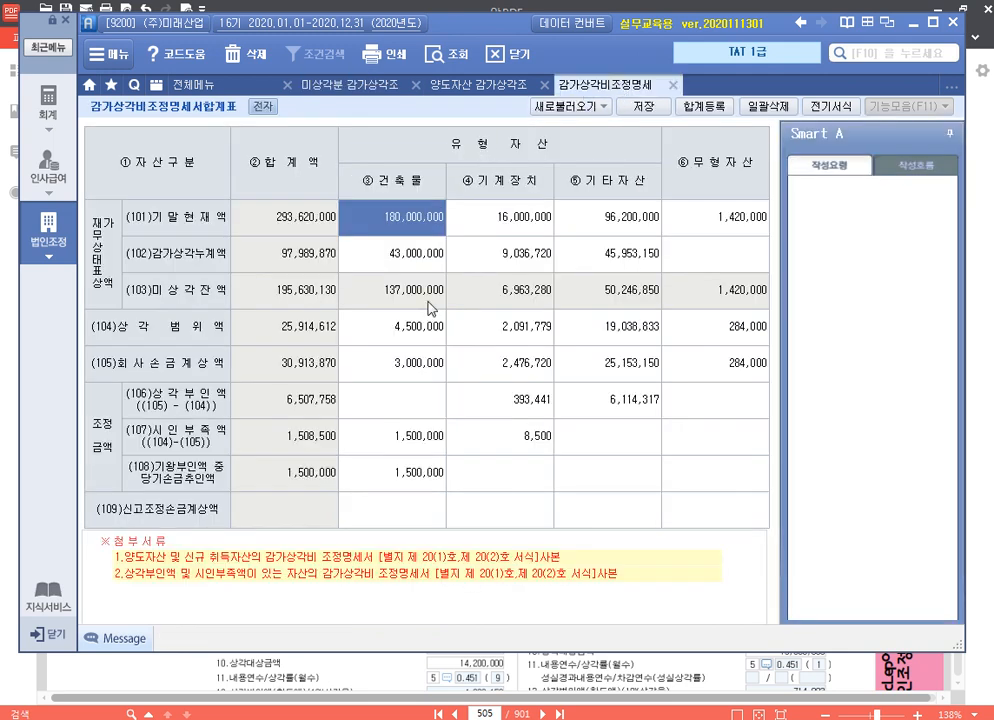
{"action": "left_click", "coordinate": [713, 107]}
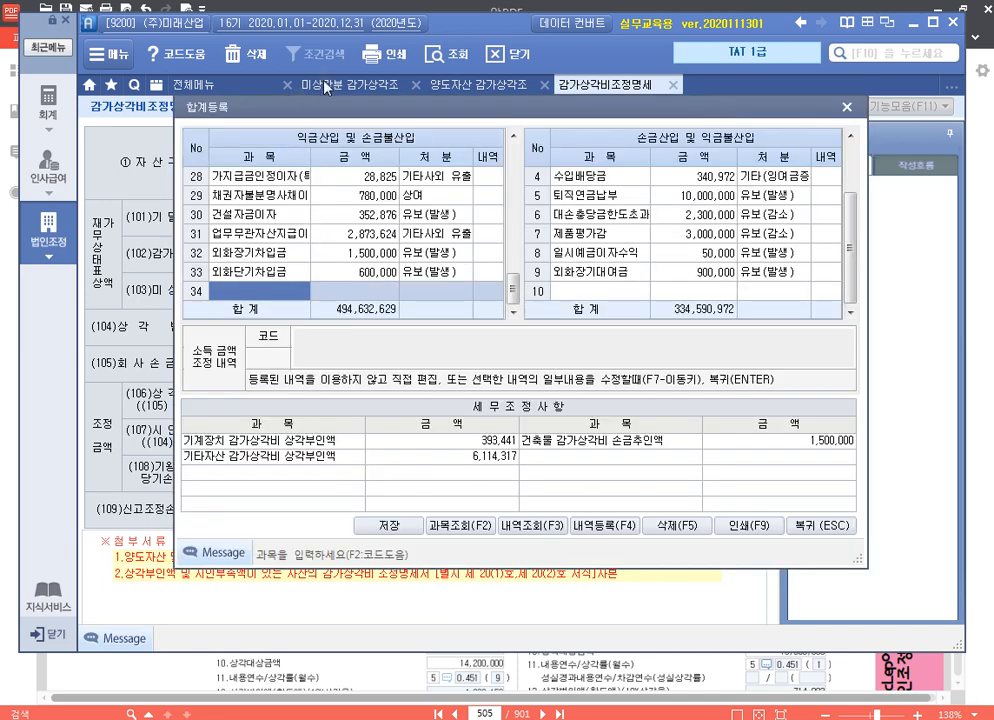
{"action": "left_click", "coordinate": [847, 107]}
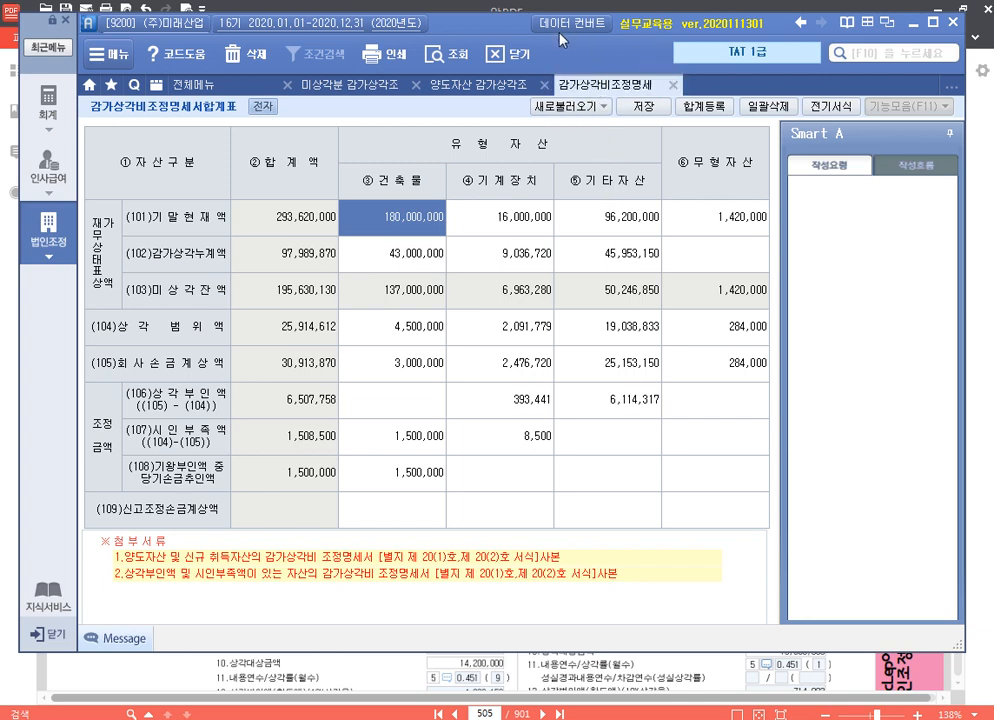
{"action": "left_click", "coordinate": [469, 88]}
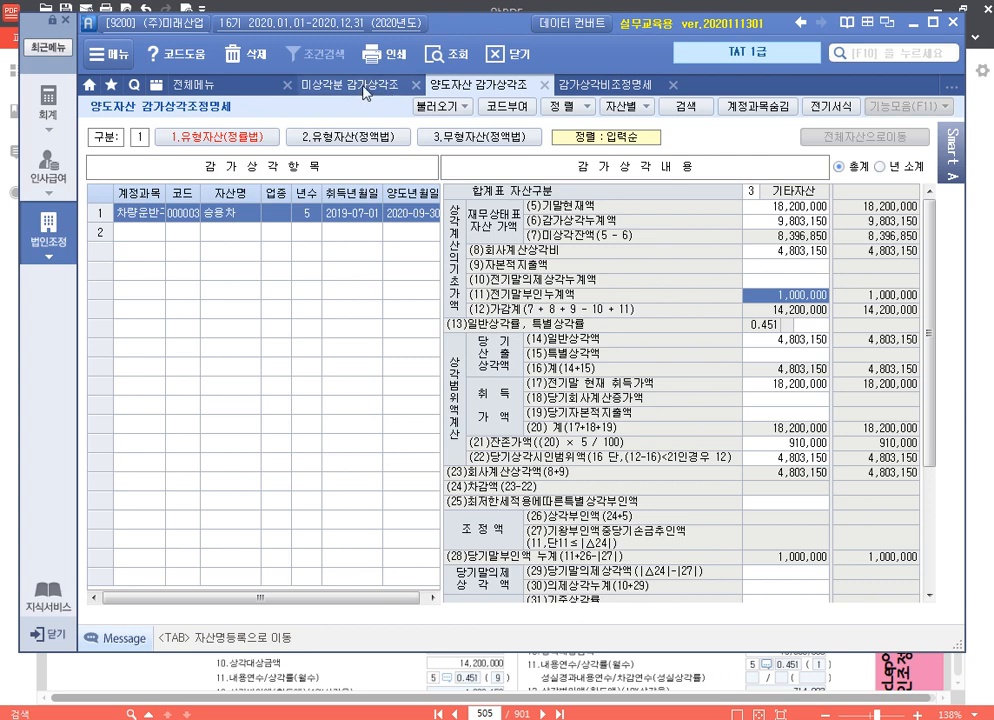
{"action": "left_click", "coordinate": [600, 85]}
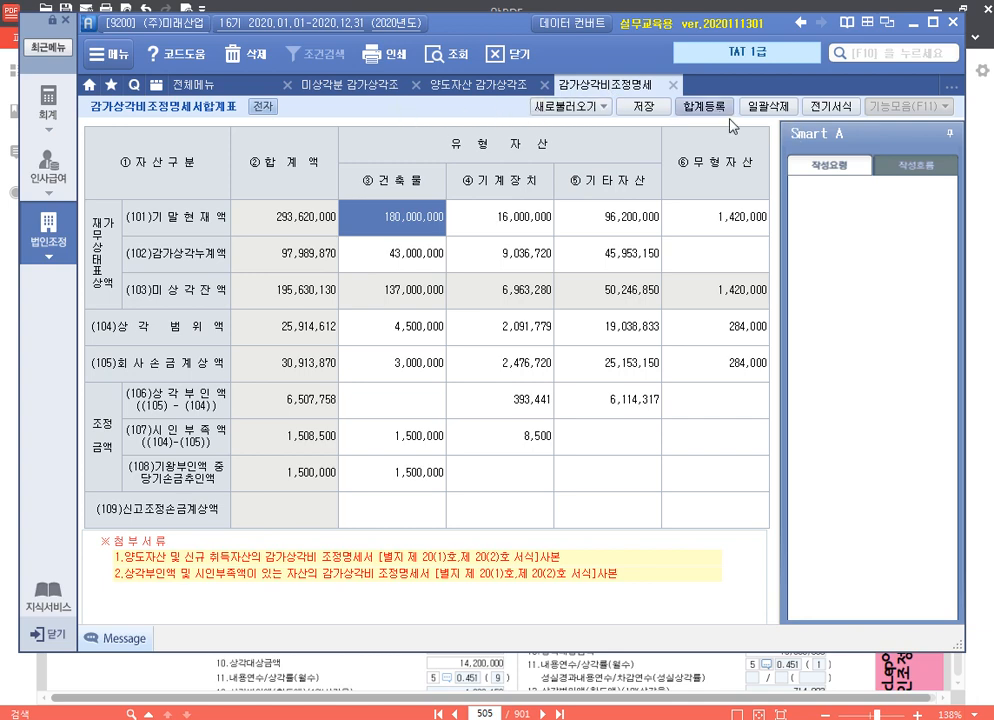
Register 기계장치감가상각비한도초과 of 393,441 as 유보(발생) under 익금산입 및 손금불산입 in the summary table's 합계등록
{"action": "left_click", "coordinate": [702, 106]}
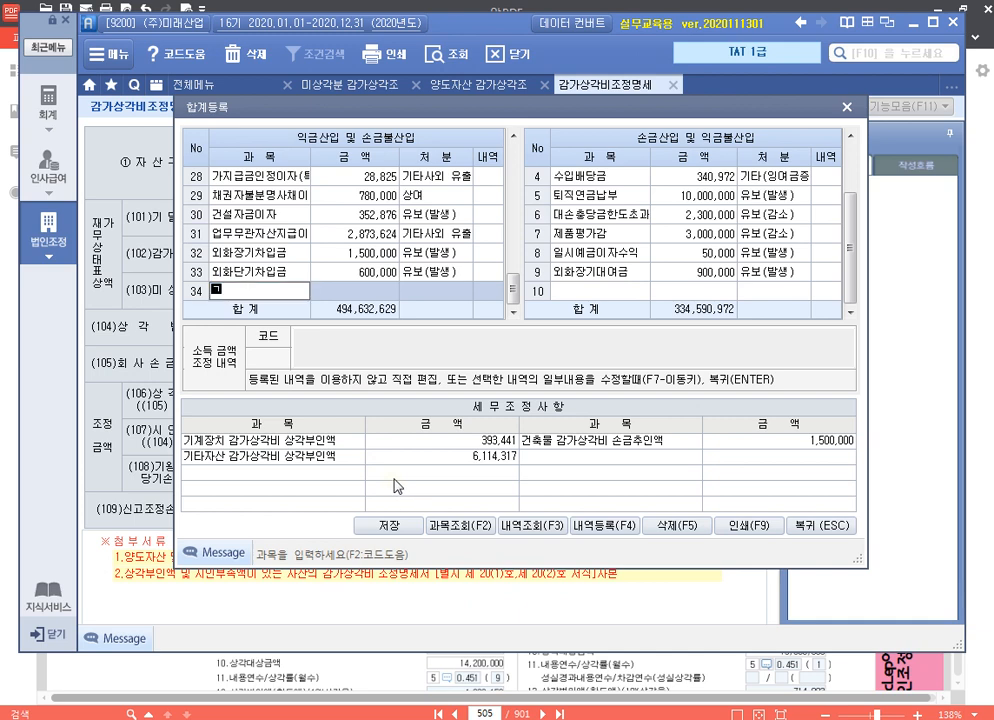
{"action": "type", "text": "기계장치가감가상가"}
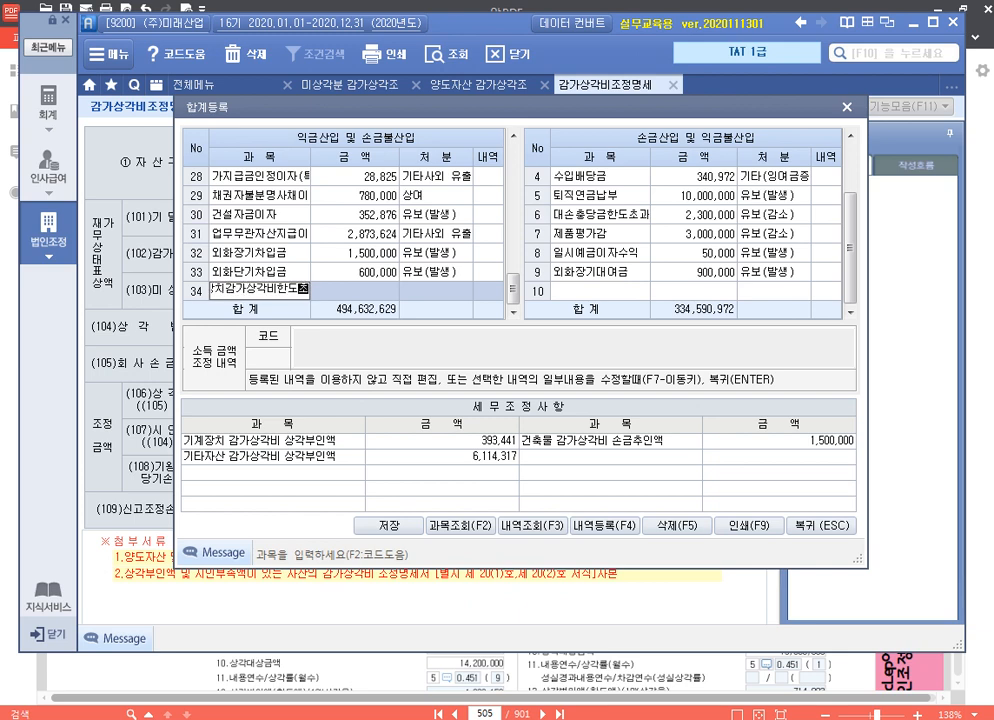
{"action": "key", "text": "Return"}
{"action": "type", "text": "39"}
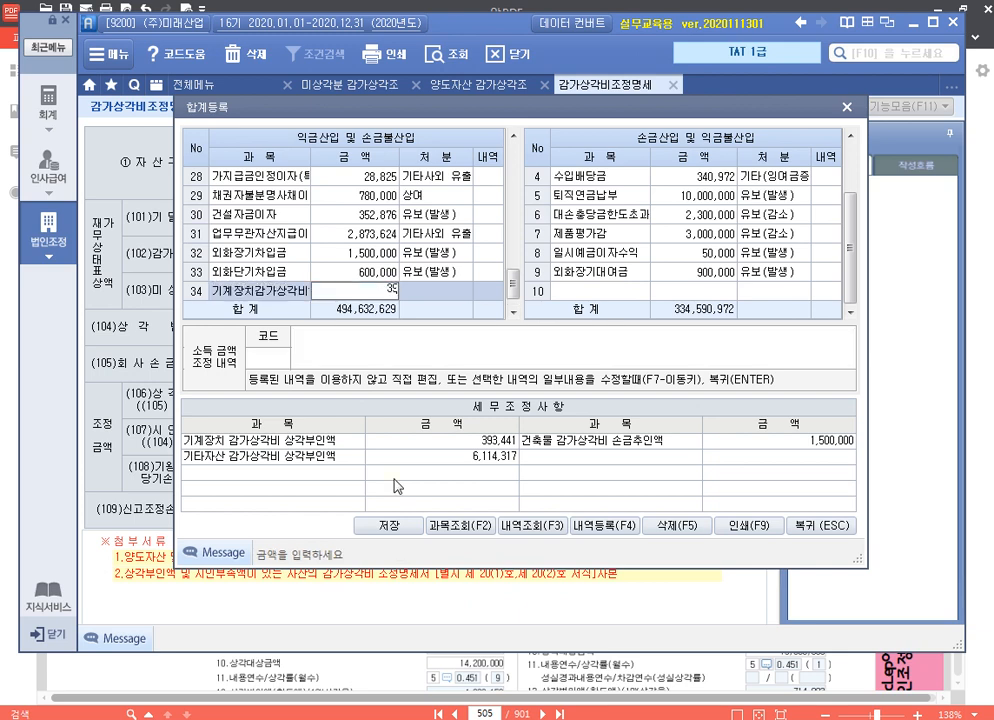
{"action": "type", "text": "3,441"}
{"action": "key", "text": "Return"}
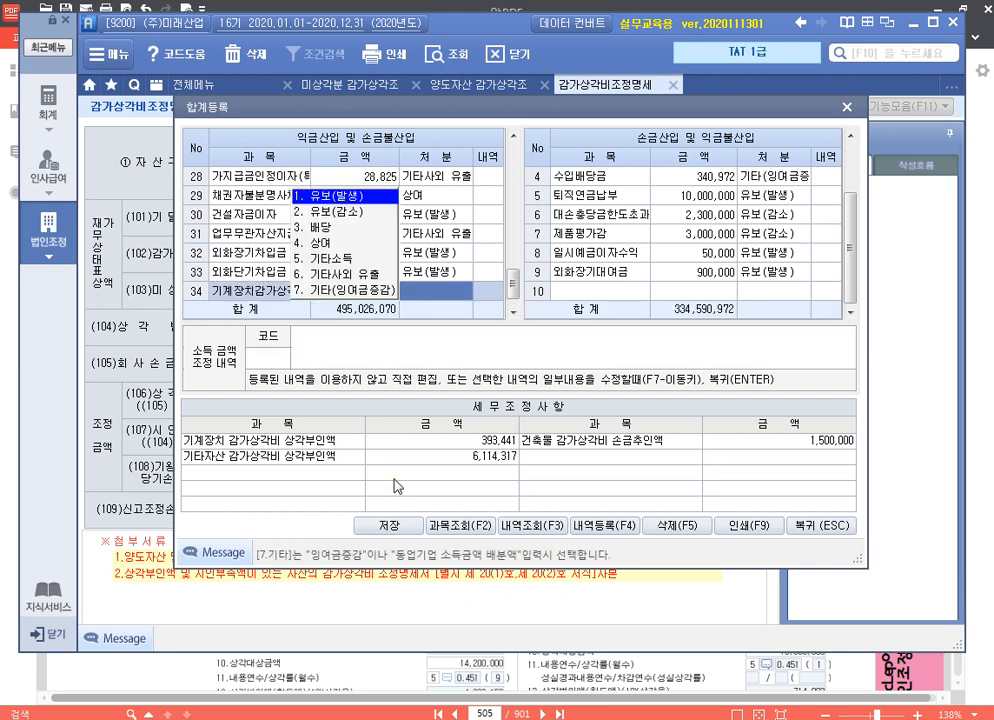
{"action": "type", "text": "1"}
{"action": "key", "text": "Return"}
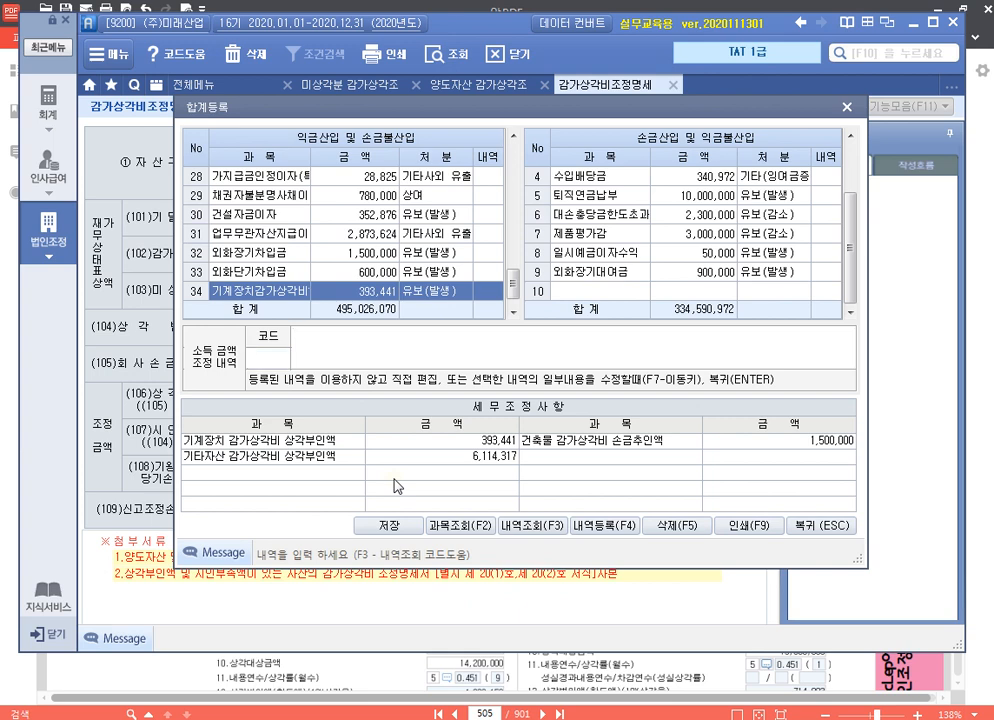
Enter "손금불산입 기계장치감가상각비한도초과 유보" as the 소득금액조정내역 for the 기계장치감가상각비한도초과 entry
{"action": "type", "text": "손금ㅂ"}
{"action": "type", "text": "산입 기계장치"}
{"action": "type", "text": "감가"}
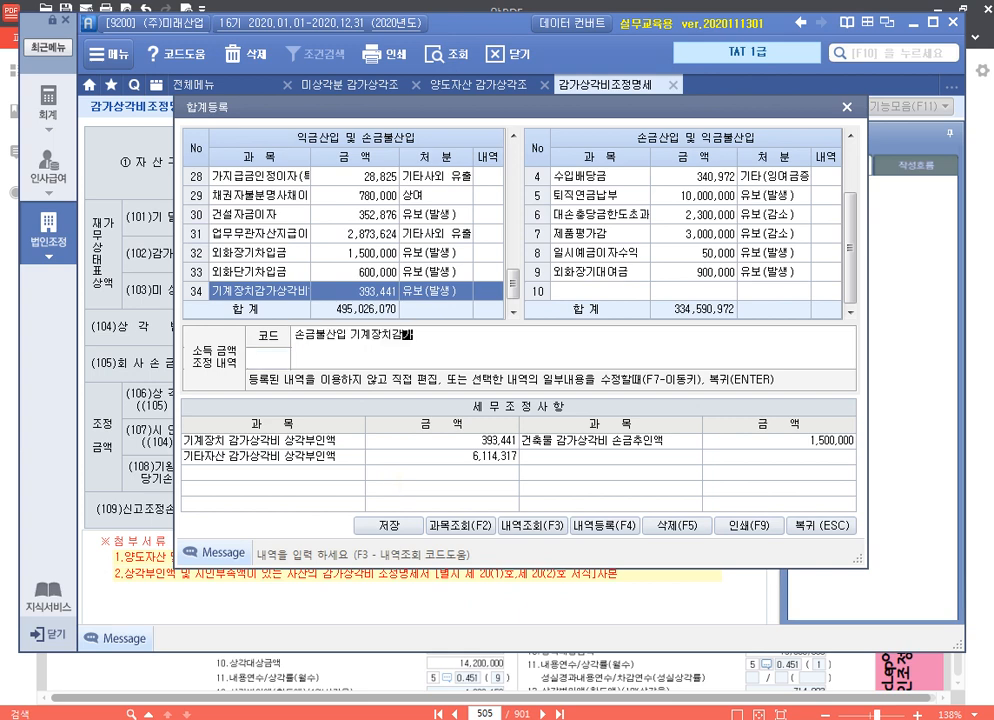
{"action": "type", "text": "상각비한도초과 유보"}
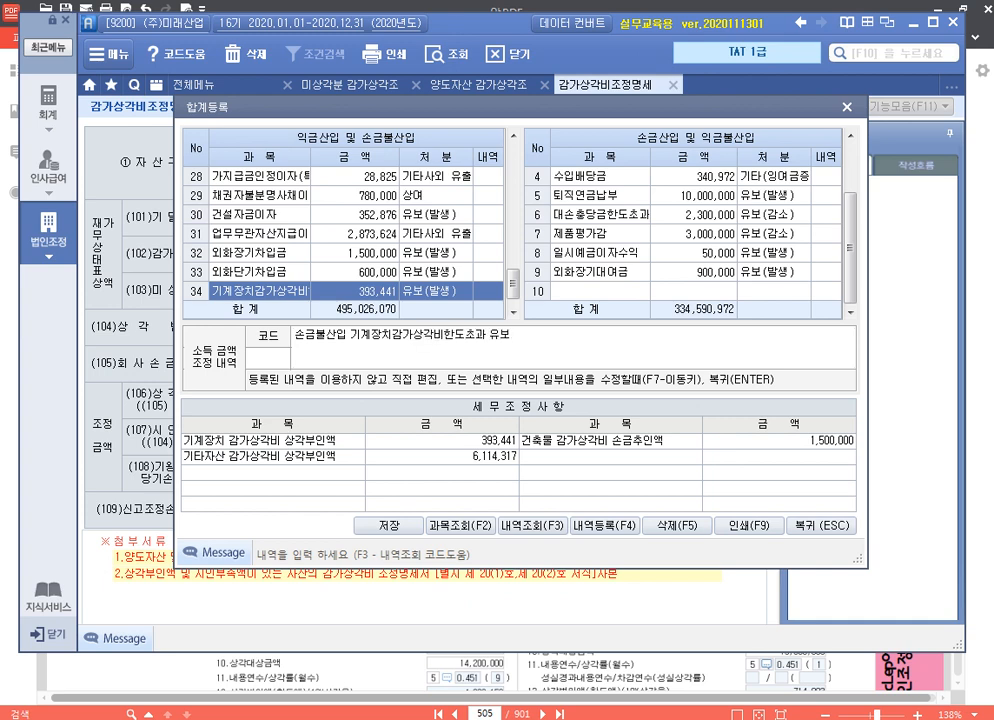
{"action": "key", "text": "Return"}
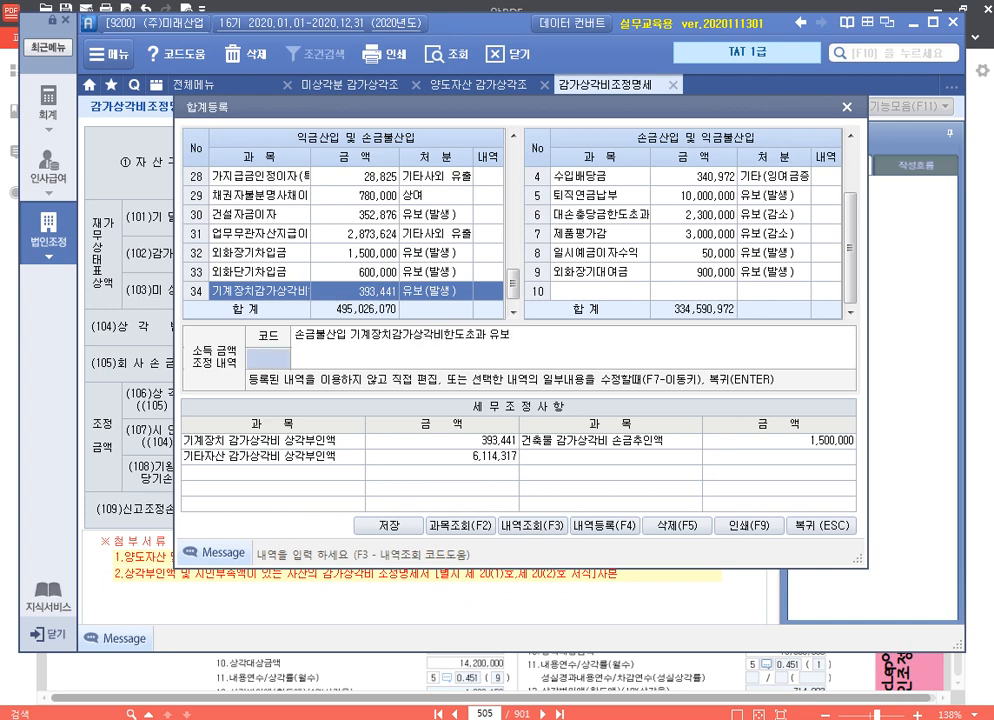
{"action": "key", "text": "Return"}
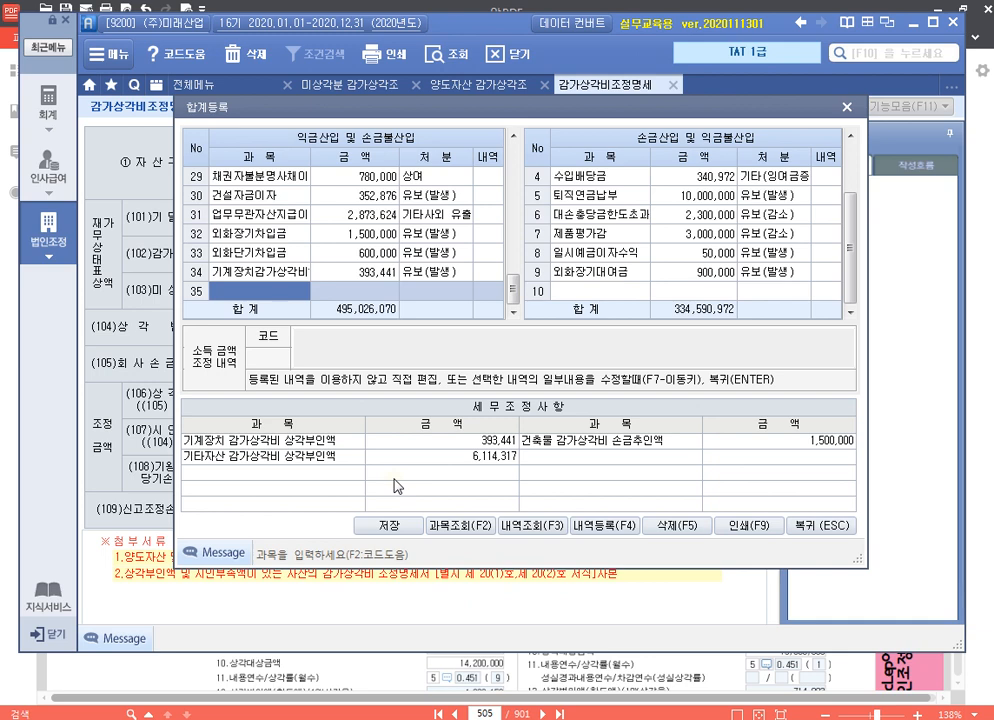
Register 유조차감가상각비한도초과 of 2,670,400 as 유보(발생) under 익금산입 및 손금불산입
{"action": "type", "text": "유조차감가"}
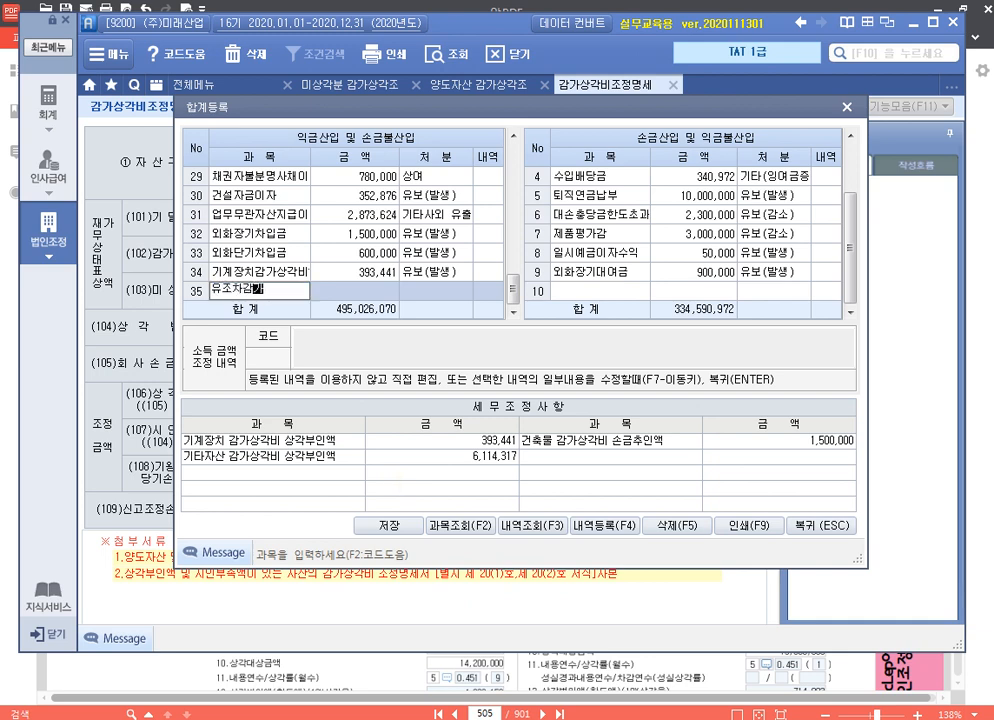
{"action": "type", "text": "상각비한도초과"}
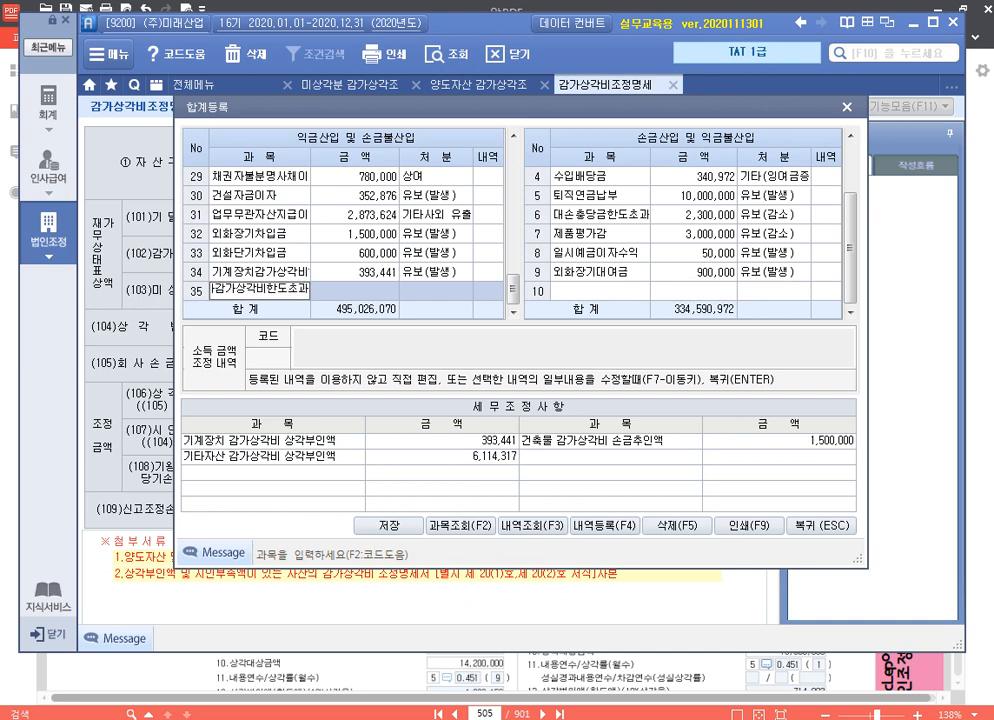
{"action": "key", "text": "Return"}
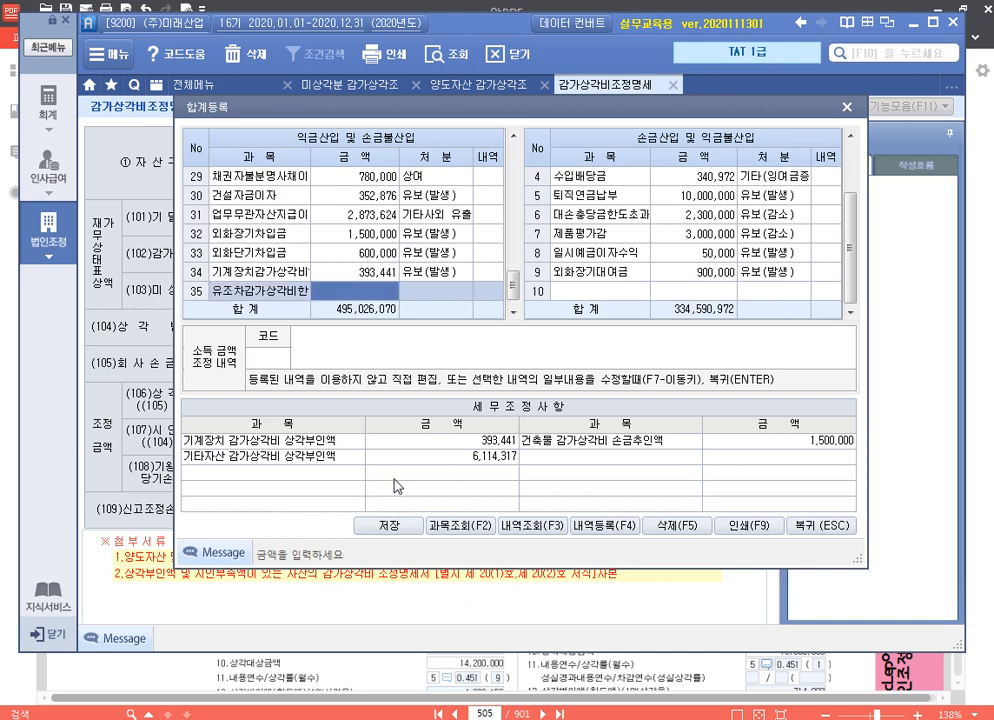
{"action": "type", "text": "28"}
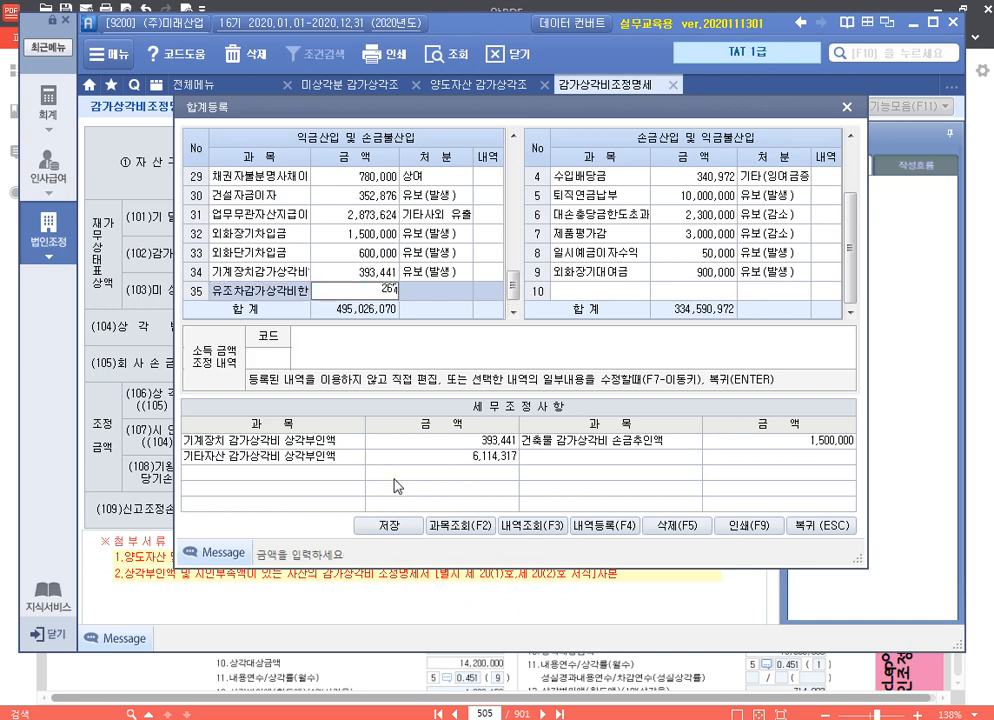
{"action": "type", "text": "70400"}
{"action": "key", "text": "Return"}
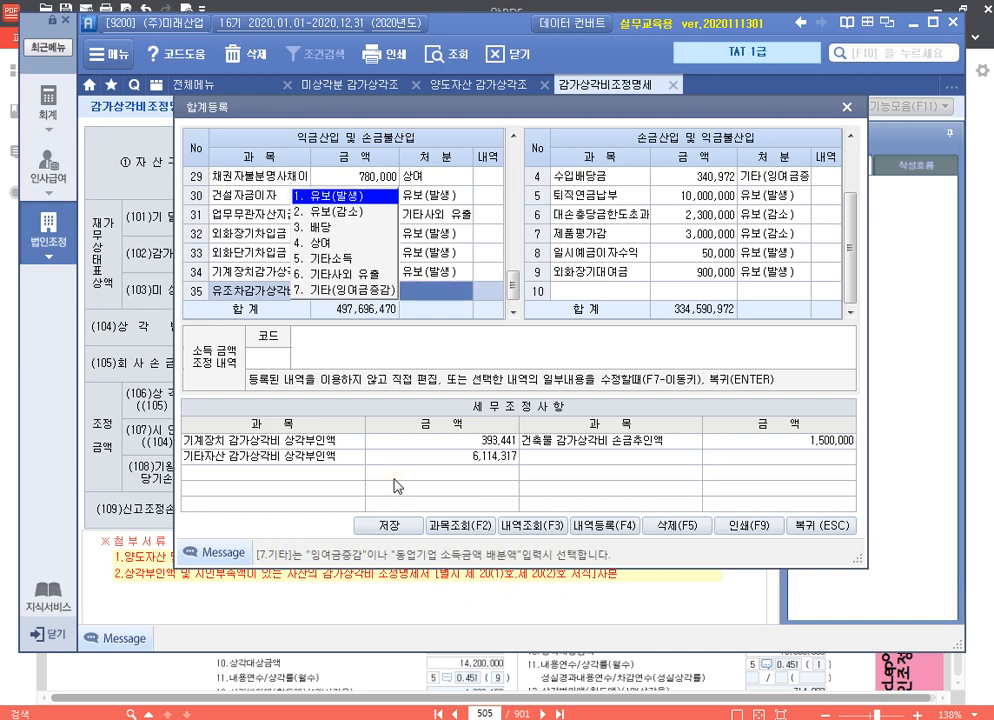
{"action": "key", "text": "Return"}
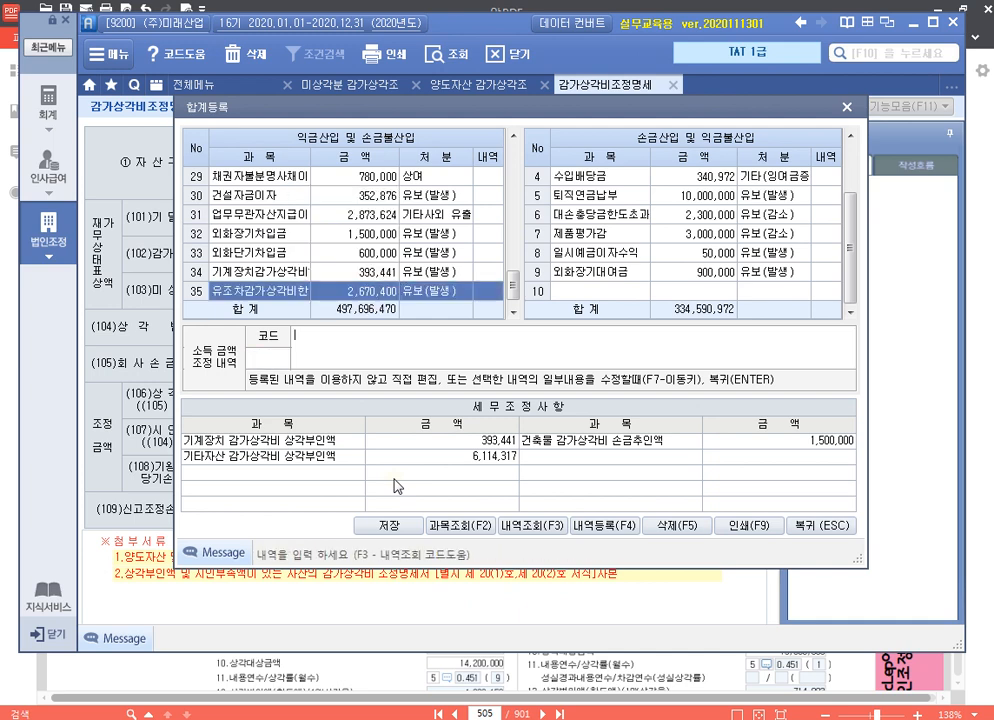
Enter "손금불산입 유조차감가상각비한도초과 유보" as the 소득금액조정내역 for the 유조차감가상각비한도초과 entry
{"action": "type", "text": "손금불산ㅇ입 유조차감가상"}
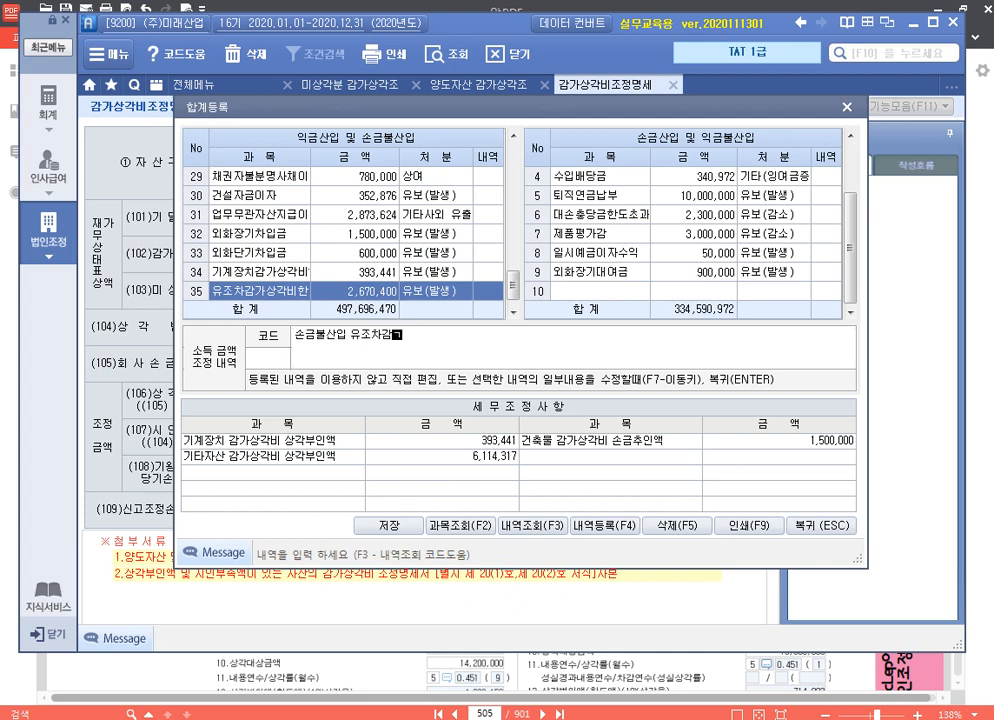
{"action": "type", "text": "비한도초"}
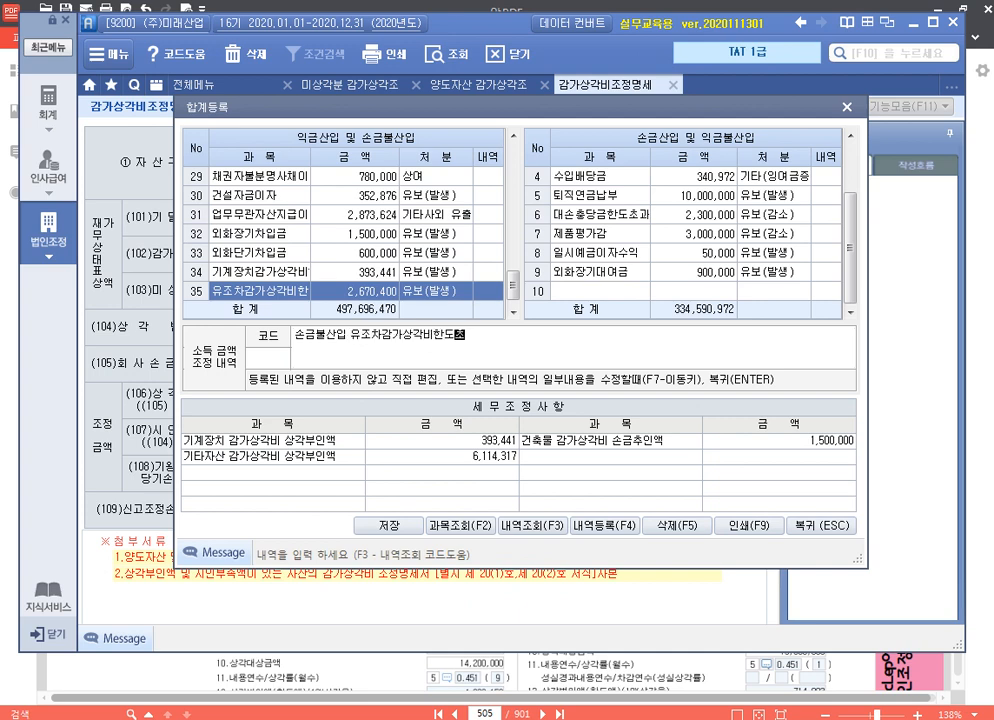
{"action": "type", "text": "과 유보"}
{"action": "key", "text": "Return"}
{"action": "key", "text": "Return"}
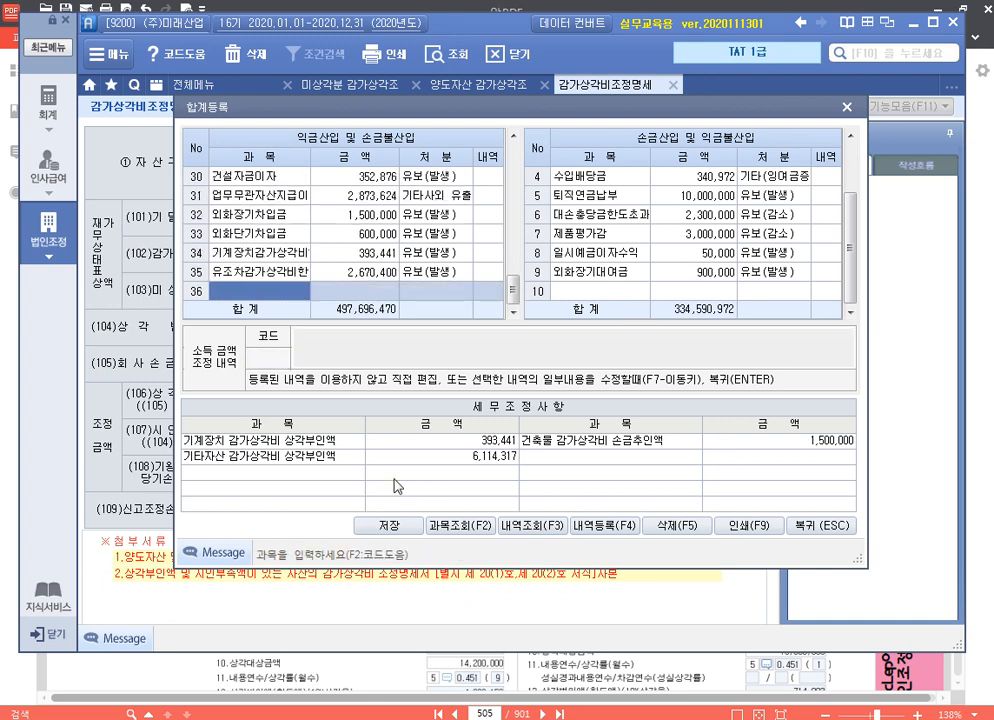
Register 화물차감가상각비한도초과 of 3,435,917 as 유보(발생) under 익금산입 및 손금불산입
{"action": "type", "text": "화물자감가사"}
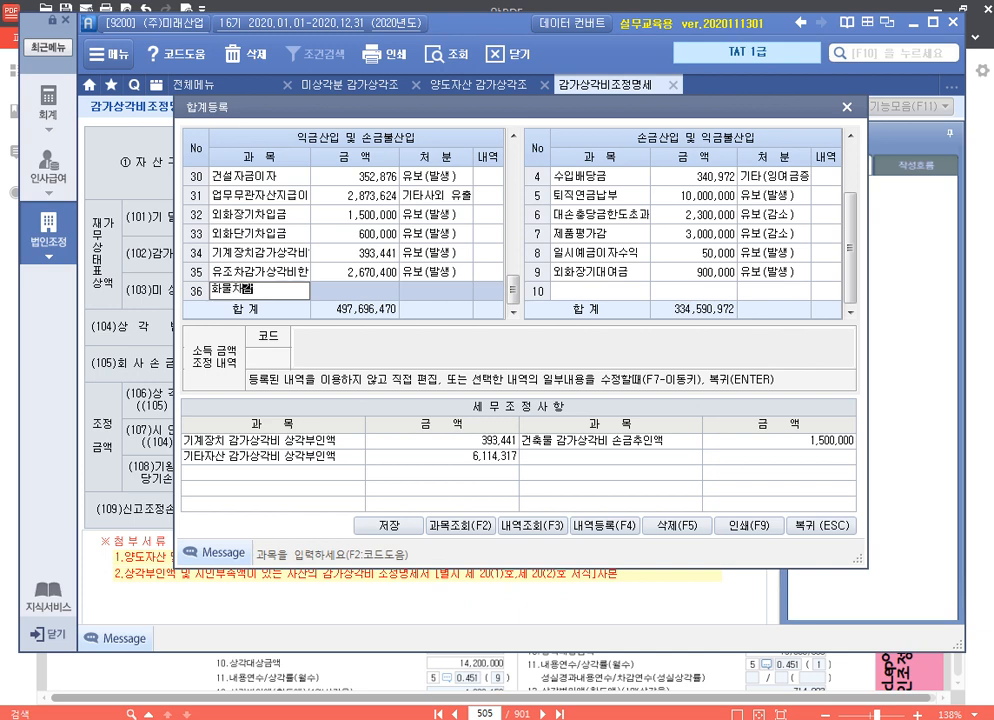
{"action": "type", "text": "각비한도초과"}
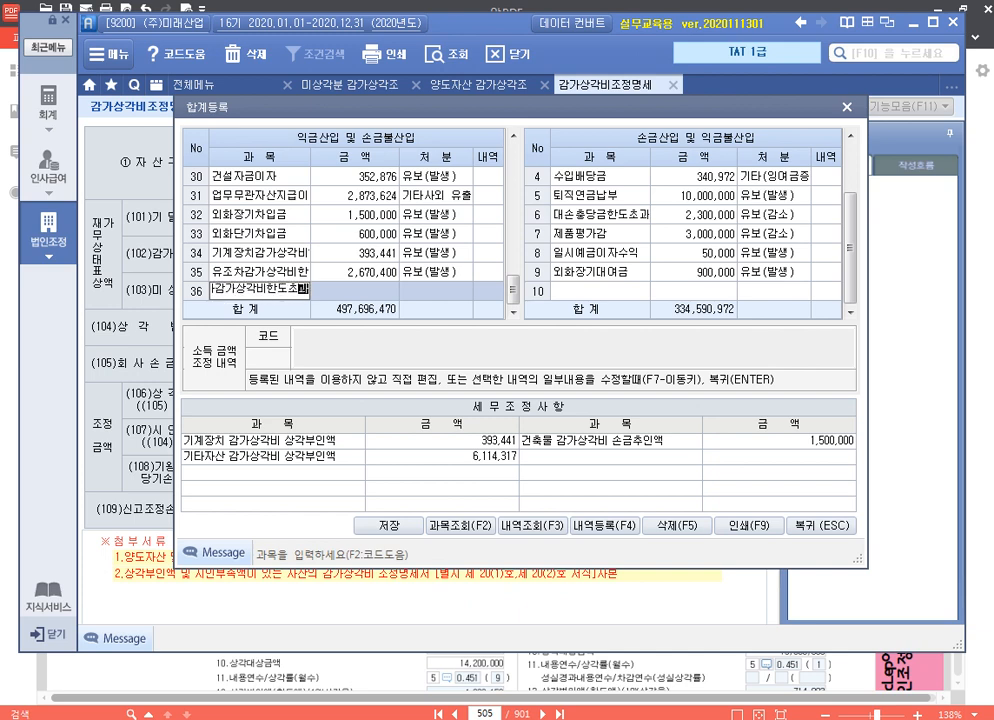
{"action": "key", "text": "Return"}
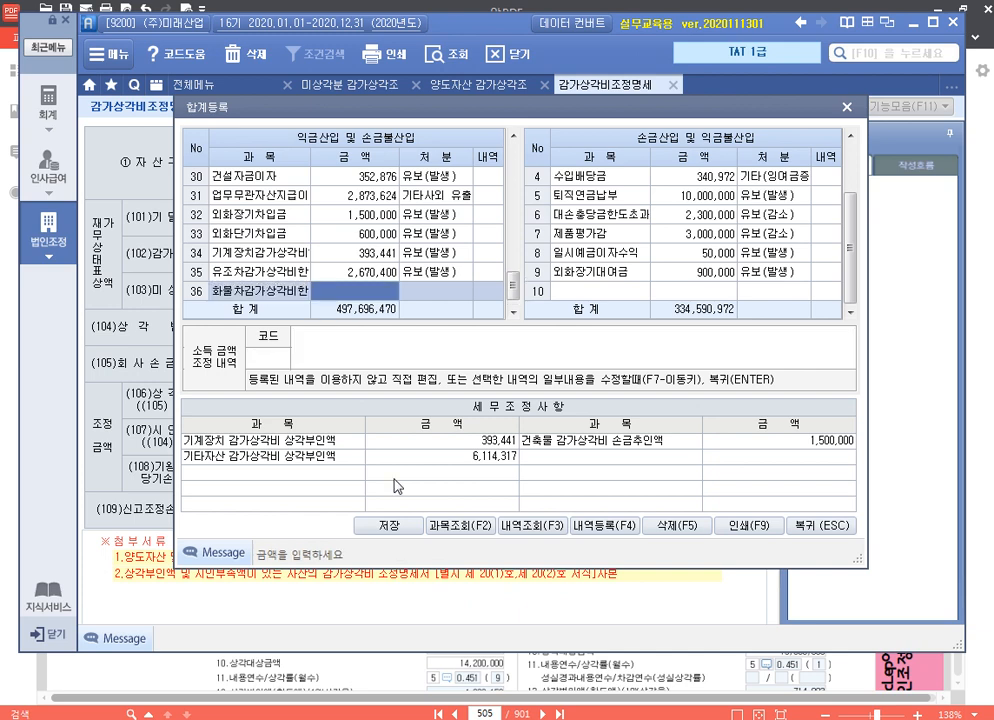
{"action": "type", "text": "34"}
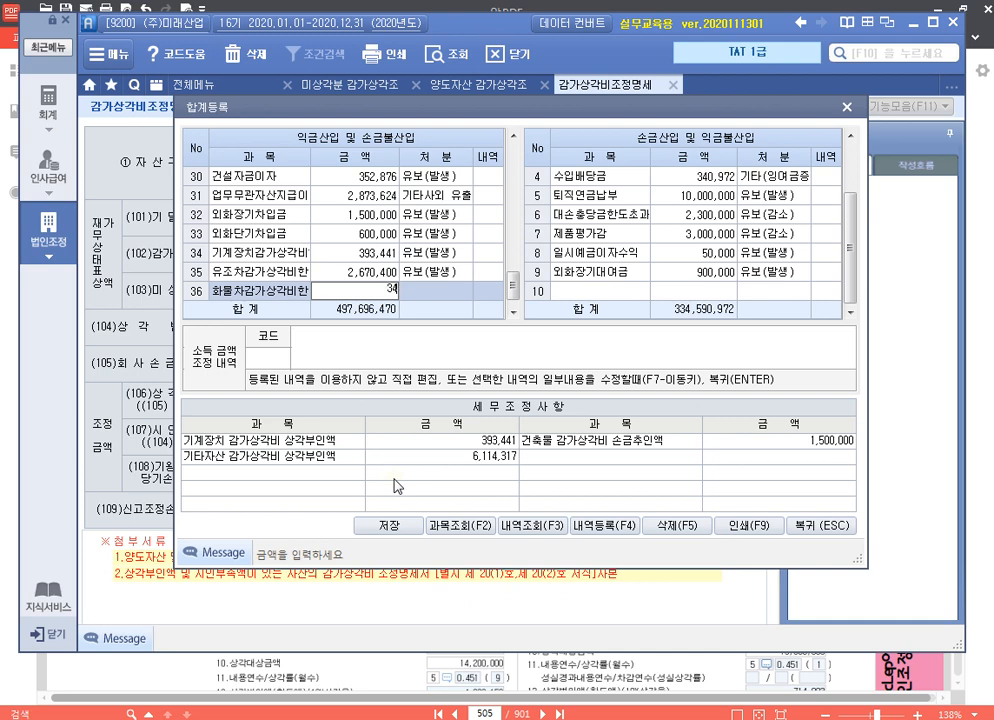
{"action": "type", "text": "35917"}
{"action": "key", "text": "Return"}
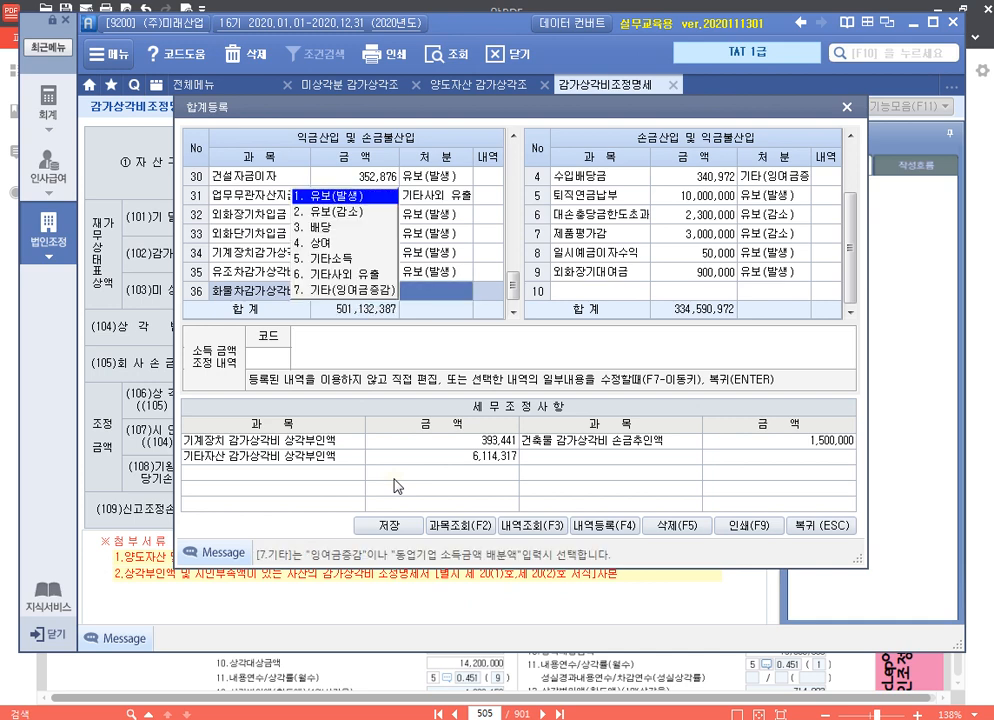
{"action": "key", "text": "Return"}
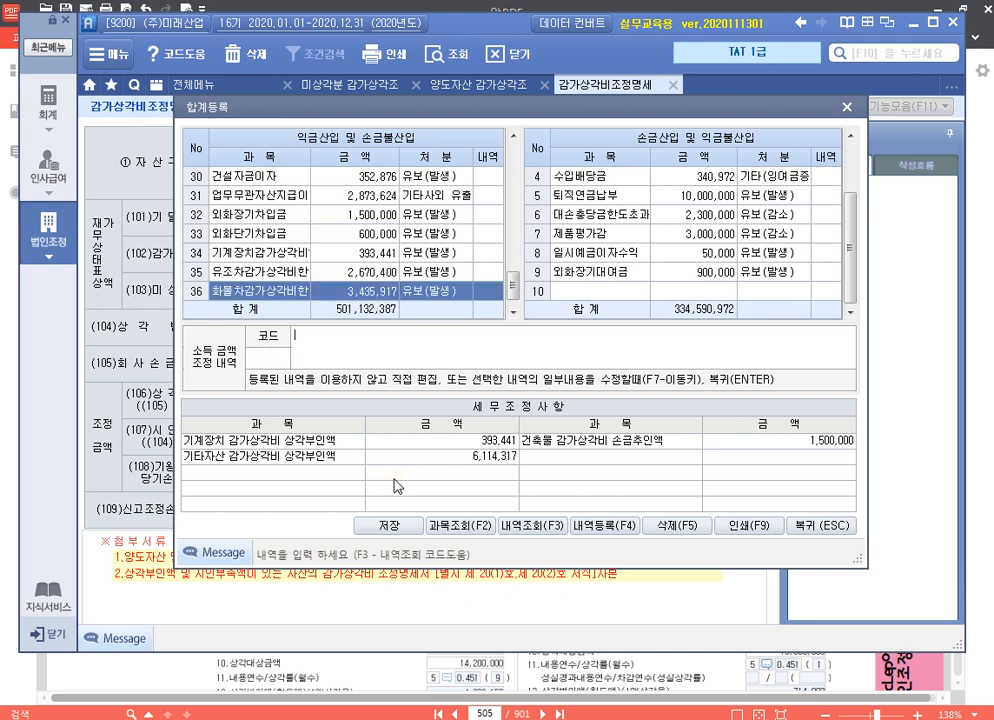
Enter "손금불산입 화물차감가상각비한도초과 유보" as the 소득금액조정내역 for the 화물차감가상각비한도초과 entry
{"action": "type", "text": "손금불산입 화물차감"}
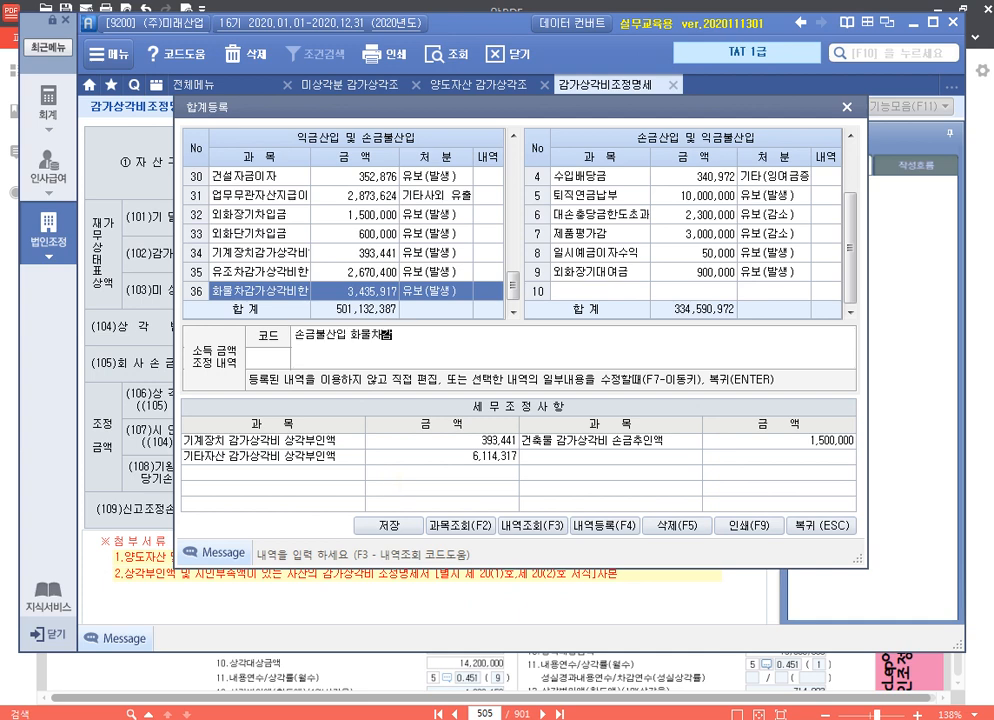
{"action": "type", "text": "가상각비한도초과 유보"}
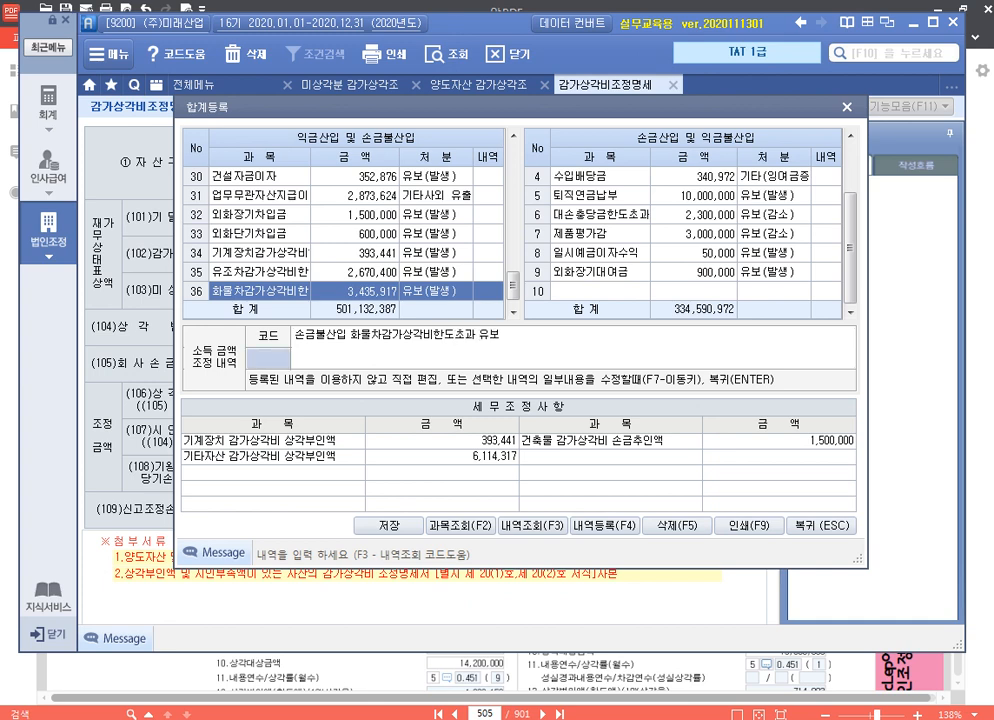
{"action": "key", "text": "Return"}
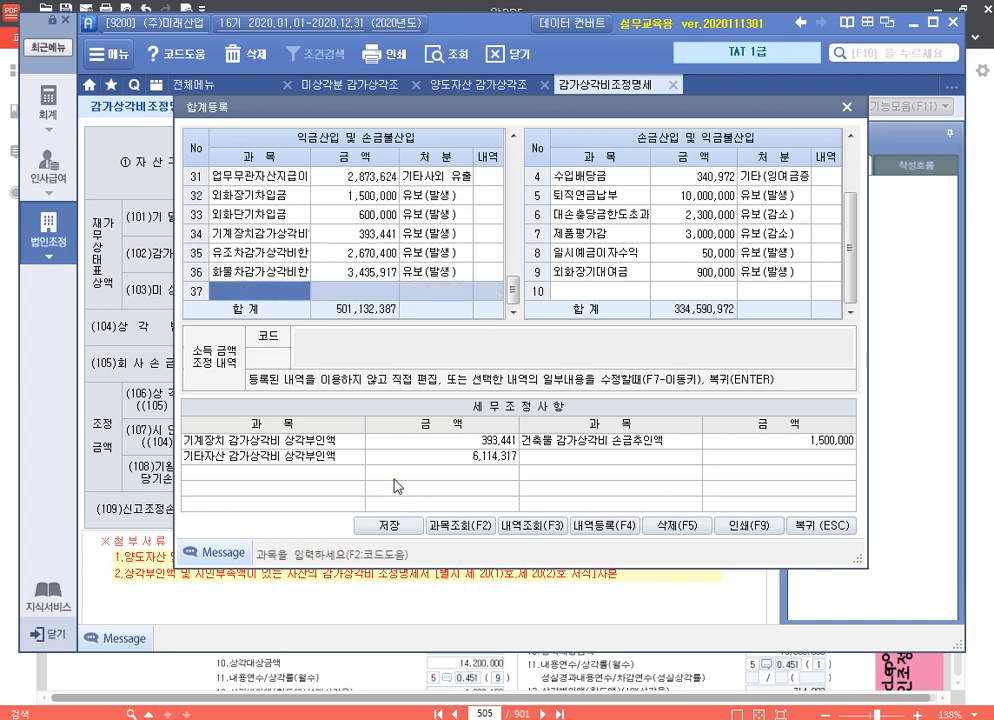
Register 건물감가상각비한도초과 of 1,500,000 as 유보(감소) under 손금산입 및 익금불산입
{"action": "key", "text": "Return"}
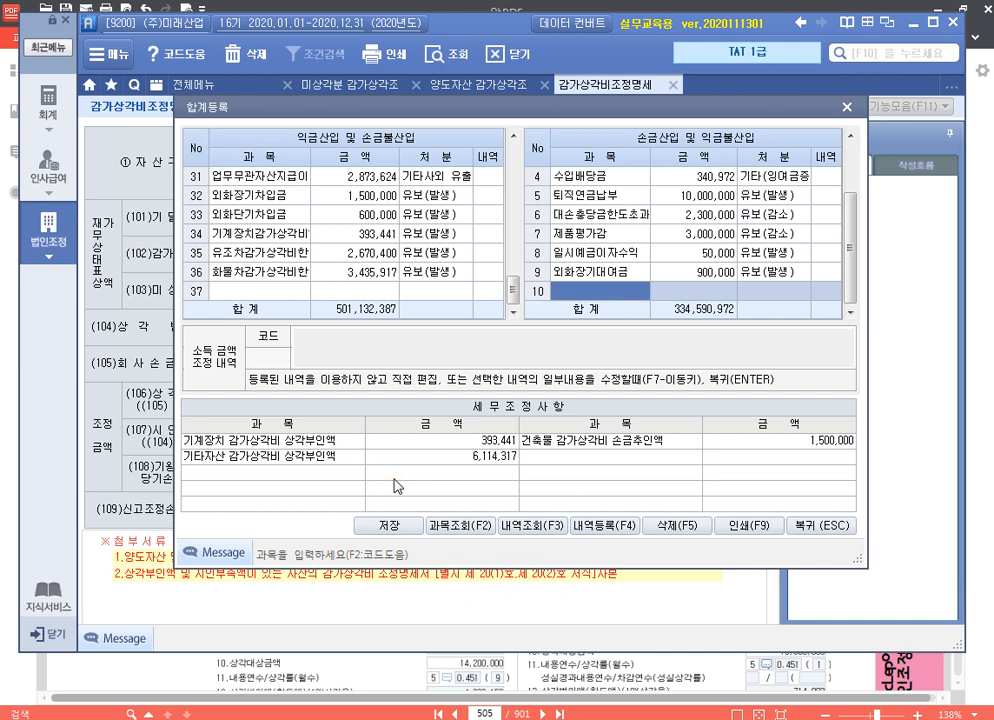
{"action": "type", "text": "건무가"}
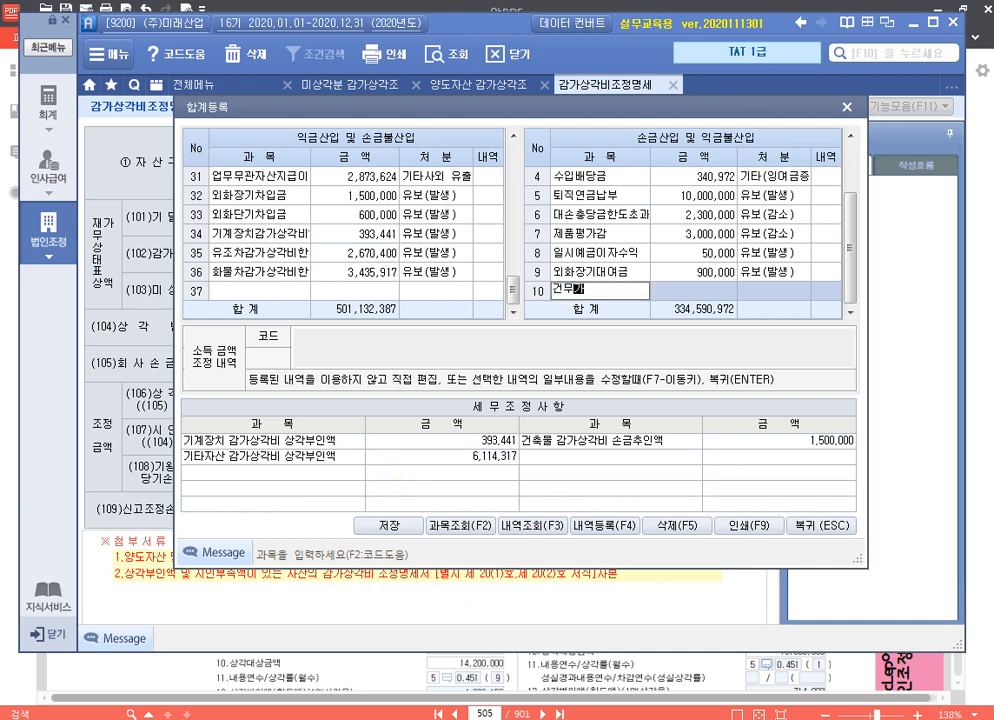
{"action": "key", "text": "BackSpace"}
{"action": "key", "text": "BackSpace"}
{"action": "type", "text": "물감가사상각비한도초과"}
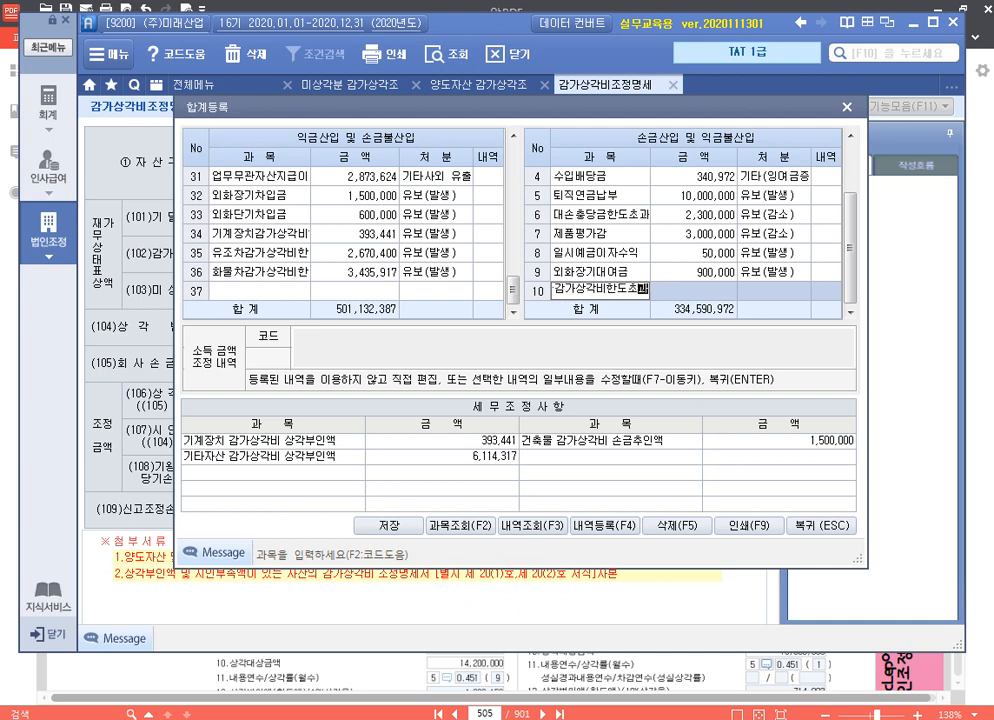
{"action": "key", "text": "Return"}
{"action": "type", "text": "1500000"}
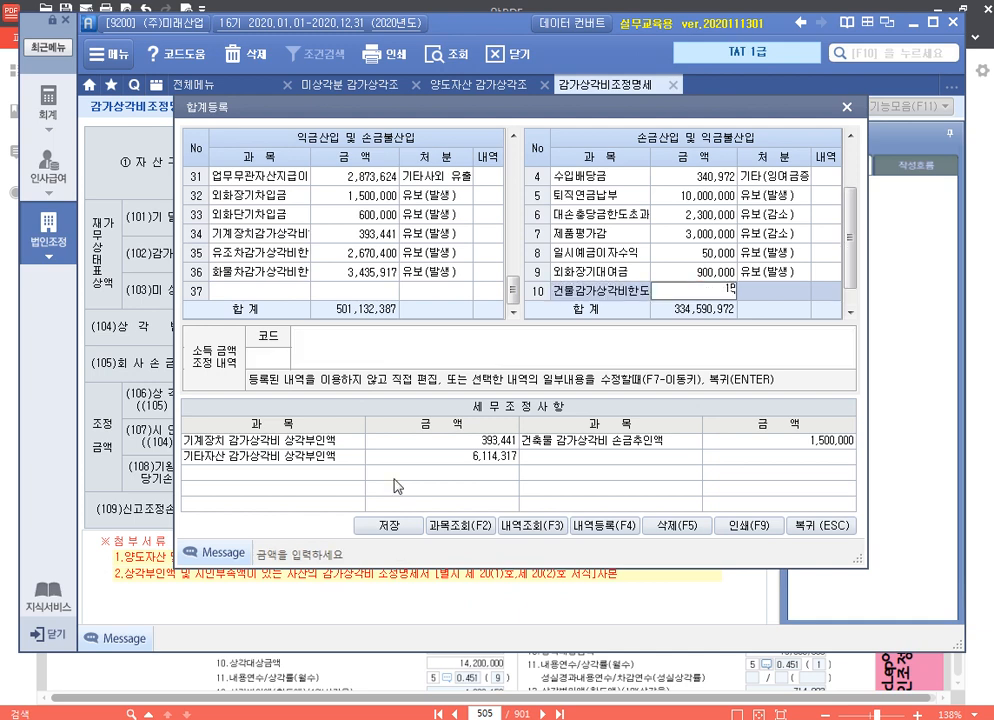
{"action": "key", "text": "Return"}
{"action": "key", "text": "2"}
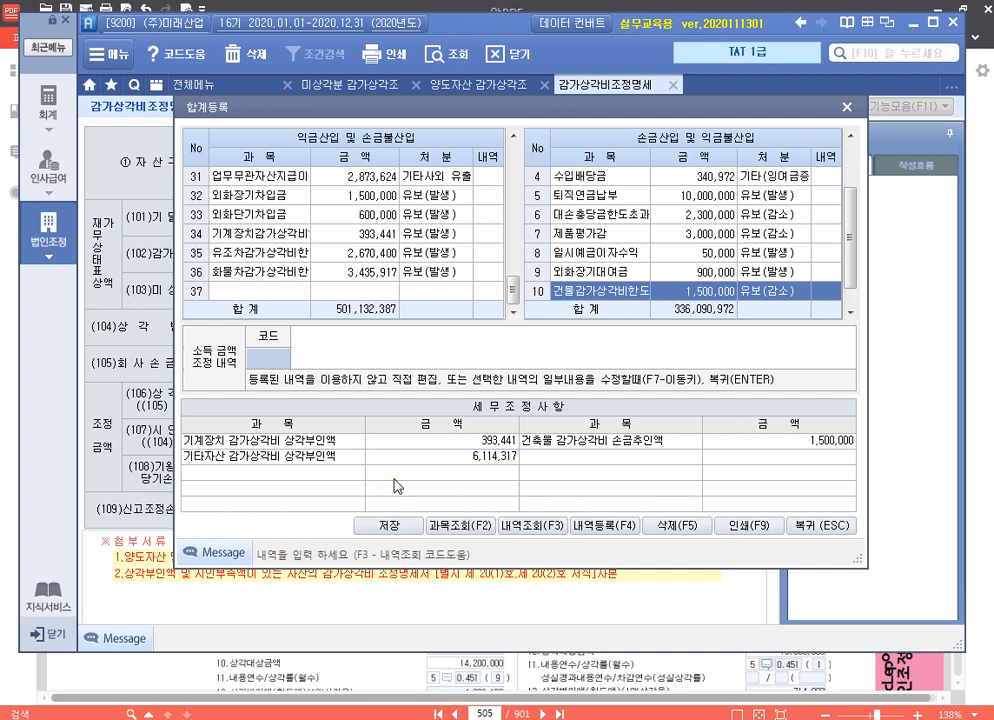
Enter "손금산입 건물감가상각비한도초과 유보" as the 소득금액조정내역 for the 건물감가상각비한도초과 entry
{"action": "key", "text": "Return"}
{"action": "type", "text": "손금산입"}
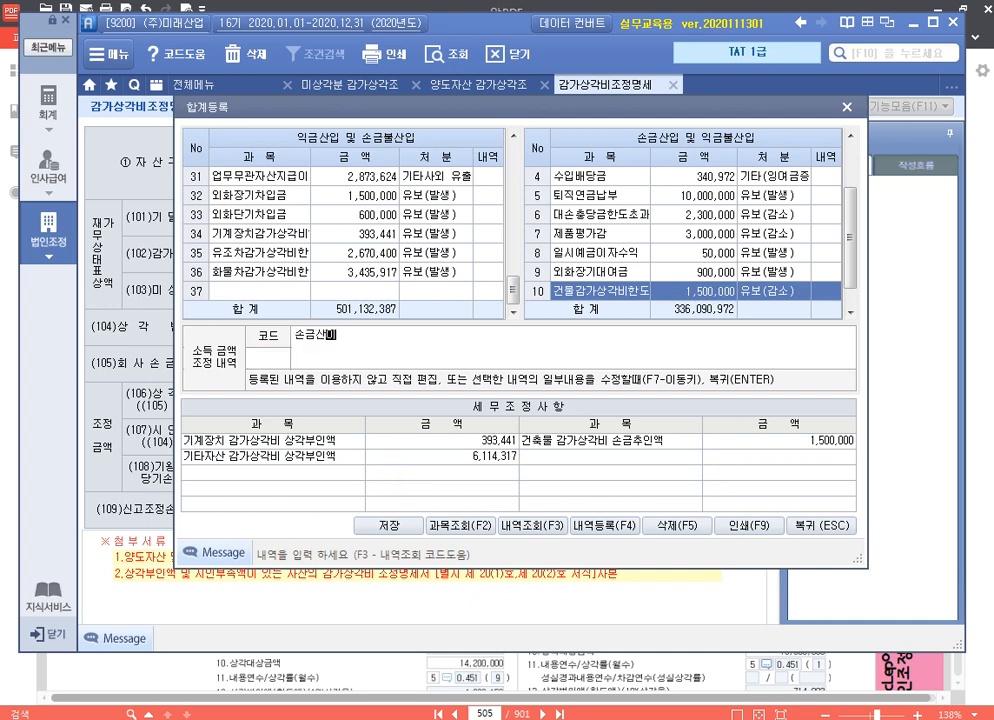
{"action": "type", "text": " 건물감가상각비한도초과"}
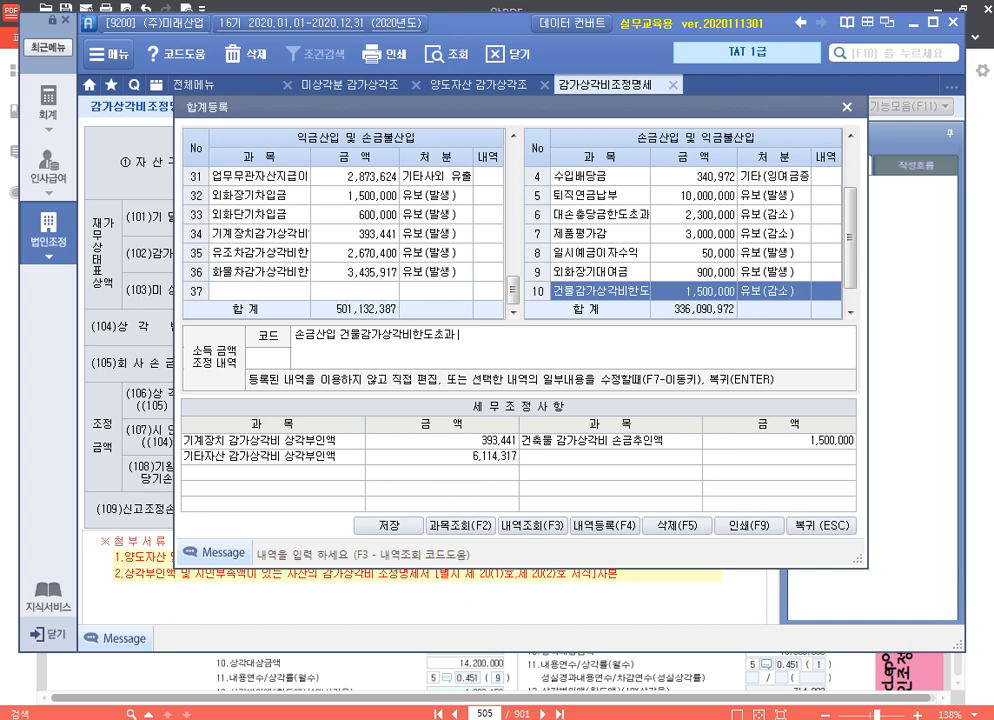
{"action": "type", "text": " 유보"}
{"action": "key", "text": "Return"}
{"action": "key", "text": "Return"}
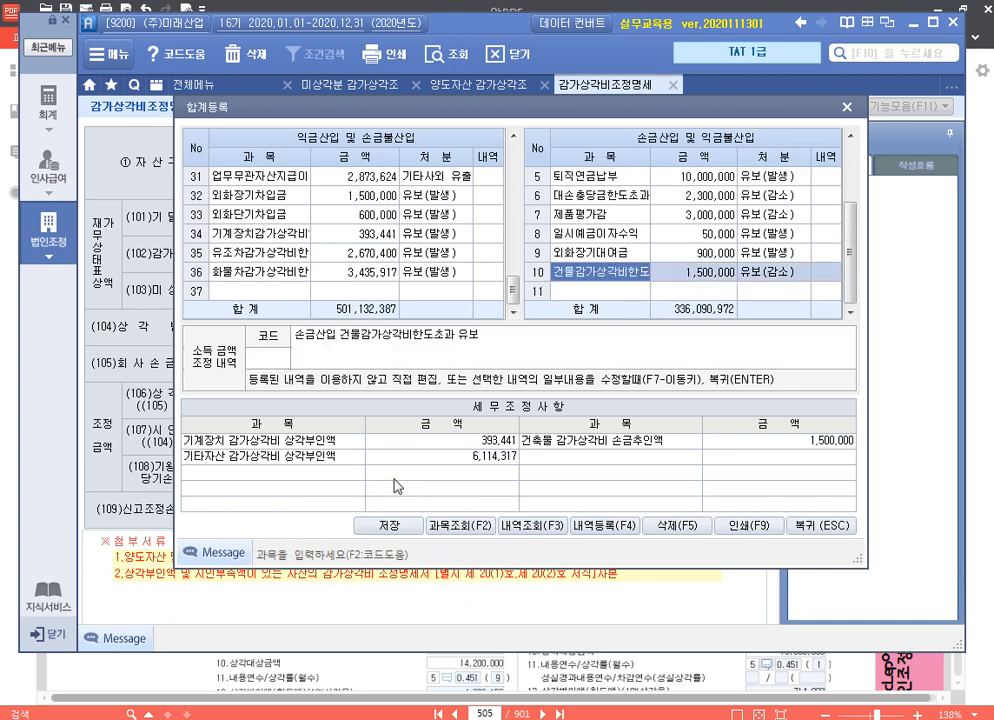
Review the 소득금액조정내역 of the 기계장치, 유조차, 화물차 and 건물 entries, and close 합계등록
{"action": "left_click", "coordinate": [294, 236]}
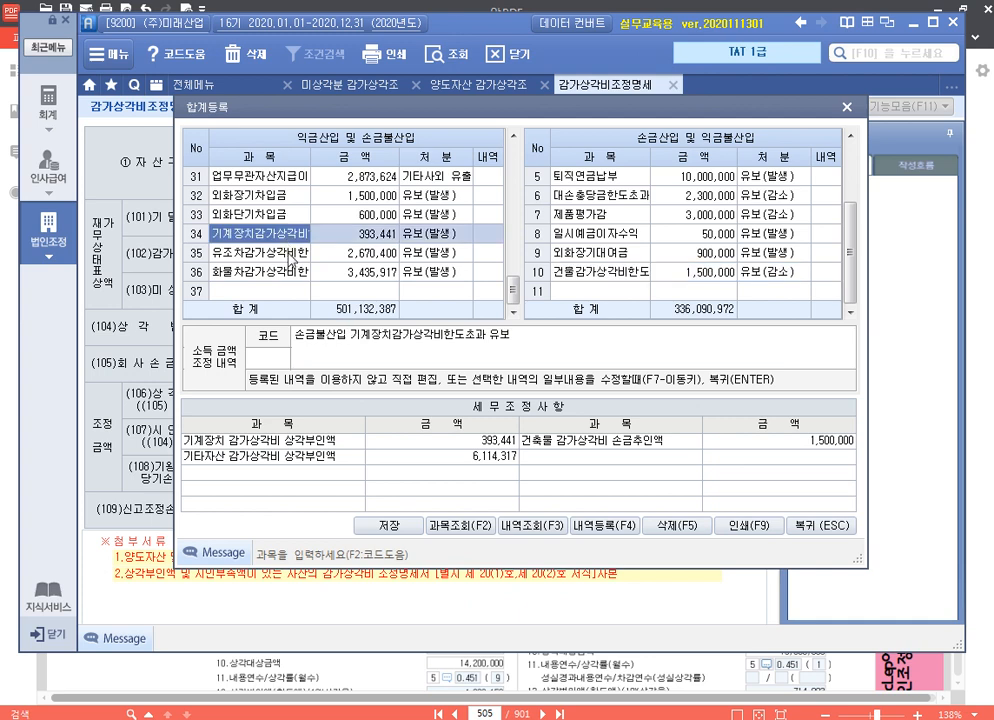
{"action": "left_click", "coordinate": [292, 254]}
{"action": "left_click", "coordinate": [292, 272]}
{"action": "left_click", "coordinate": [645, 272]}
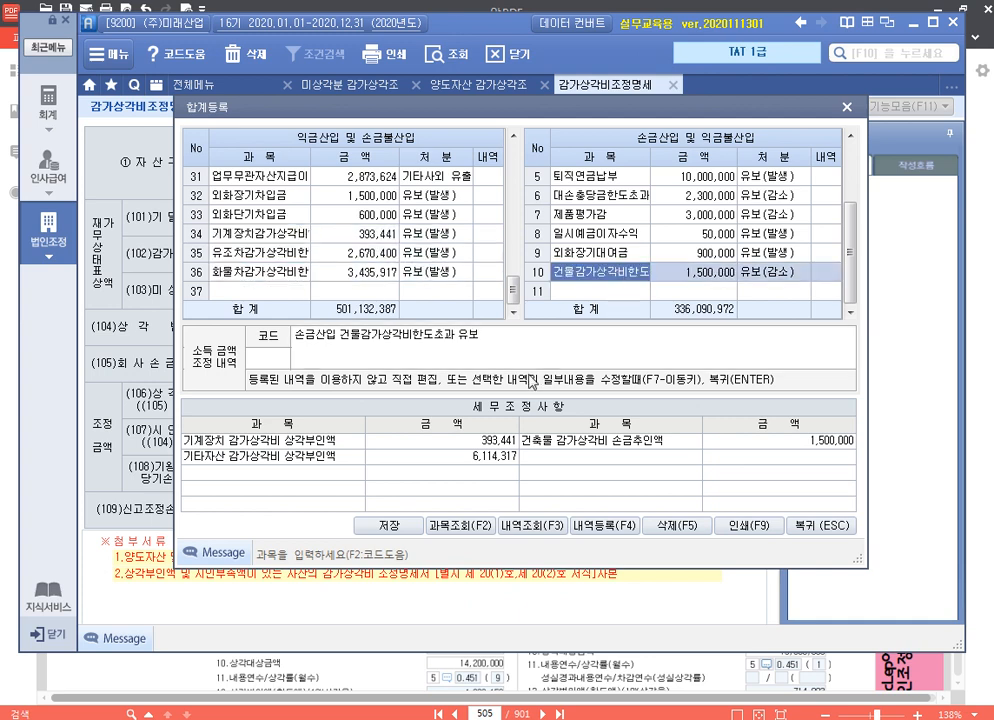
{"action": "left_click", "coordinate": [820, 525]}
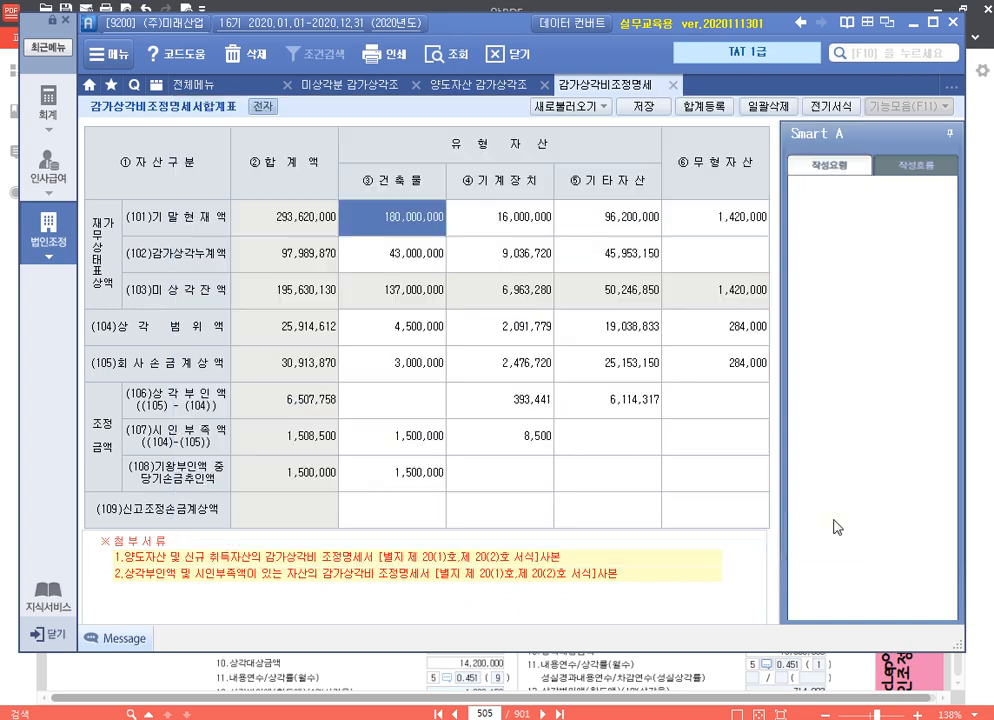
Save and close 감가상각비조정명세서합계표, close the 양도자산 and 미상각분 adjustment statements, and switch to the textbook in 알PDF
{"action": "left_click", "coordinate": [662, 108]}
{"action": "left_click", "coordinate": [512, 413]}
{"action": "left_click", "coordinate": [673, 85]}
{"action": "left_click", "coordinate": [546, 86]}
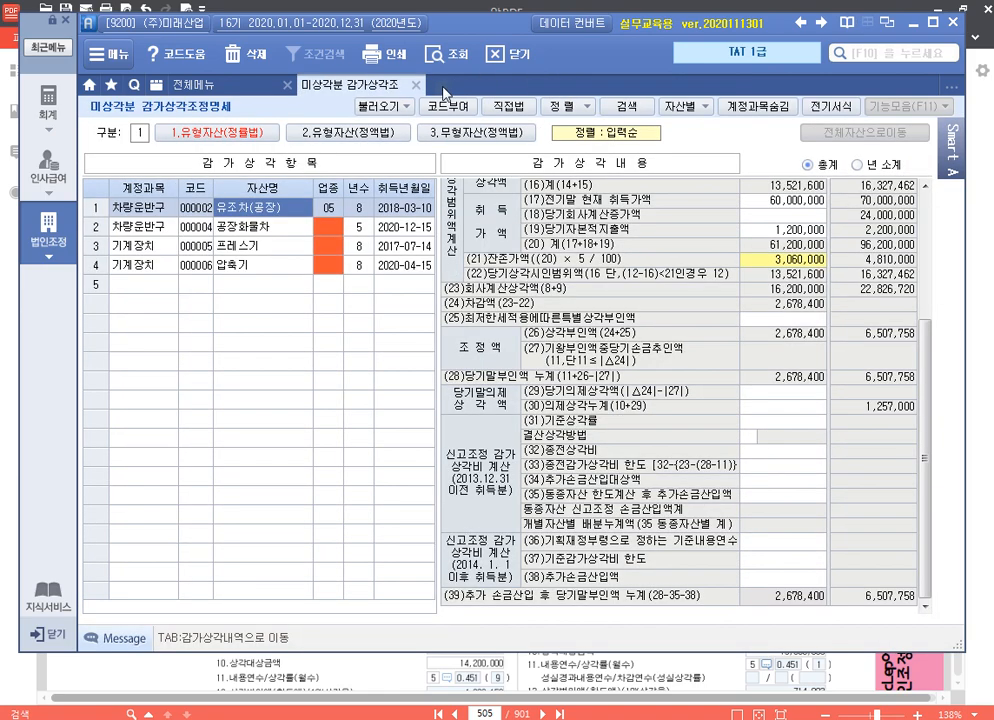
{"action": "left_click", "coordinate": [416, 85]}
{"action": "left_click", "coordinate": [911, 22]}
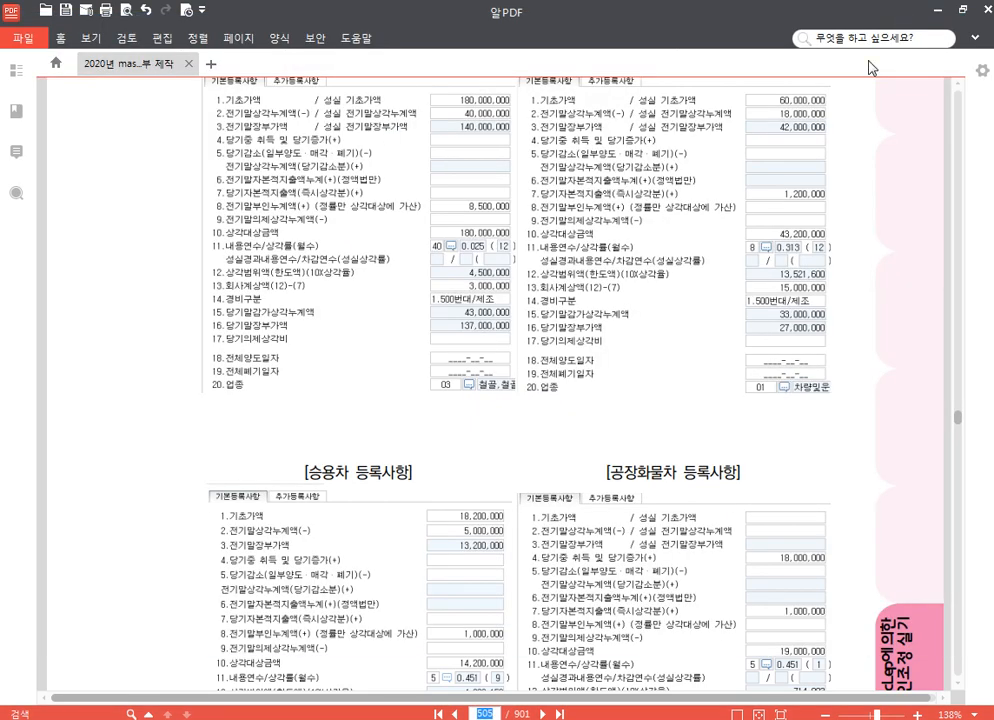